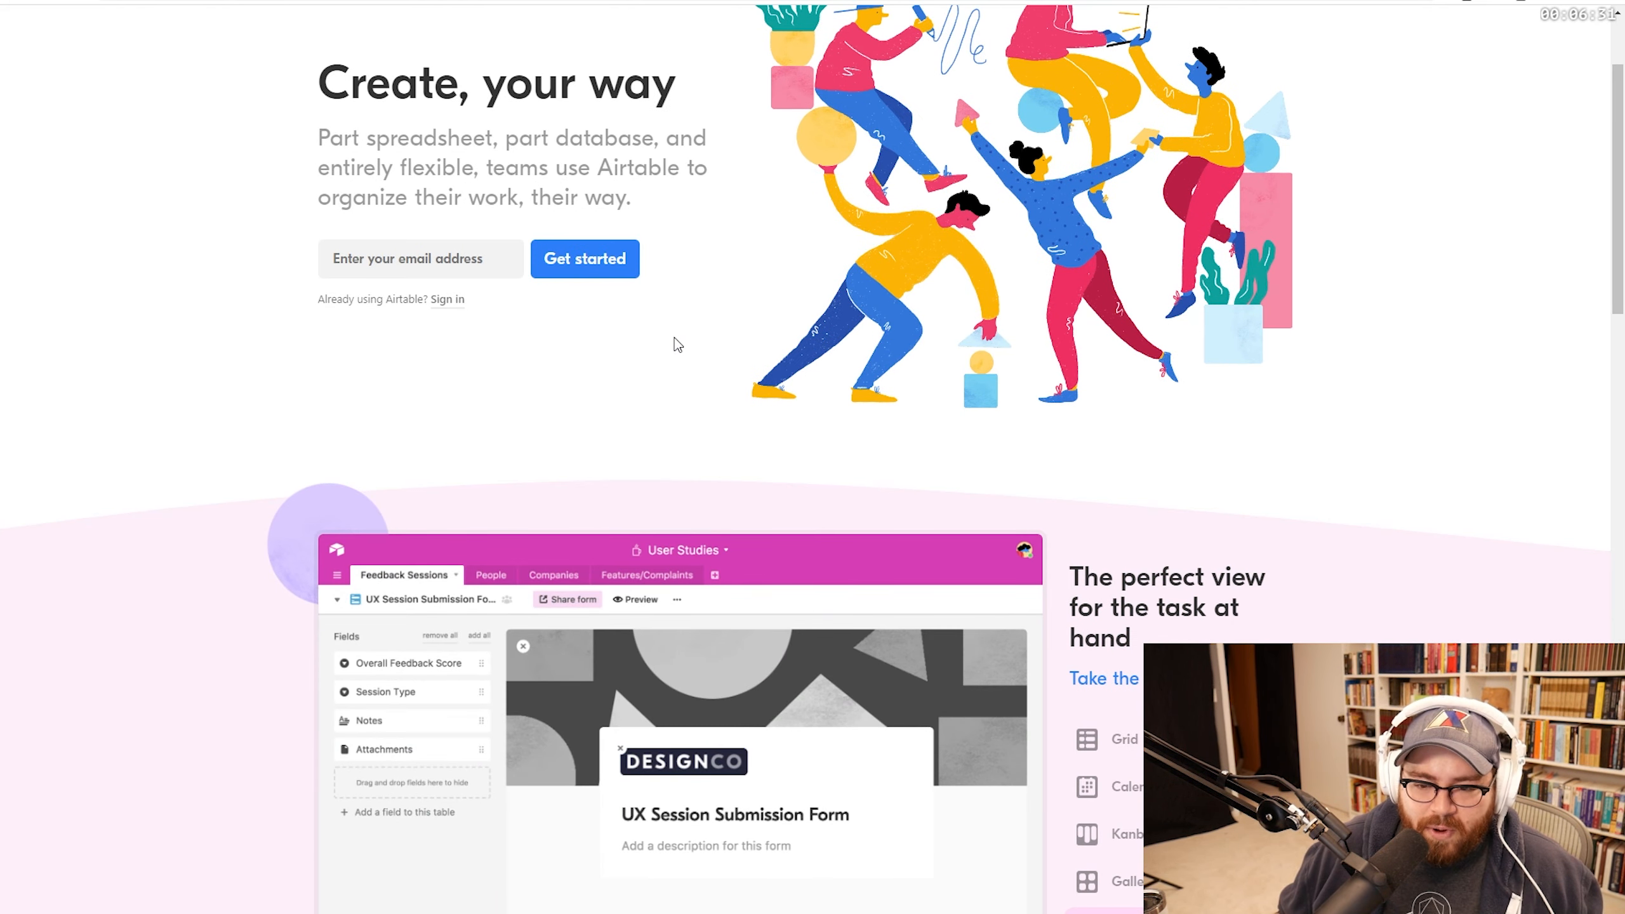
# Step: Scroll the templates gallery down to Content production and open the Indie Film Production template
pyautogui.scroll(3, 671, 344)
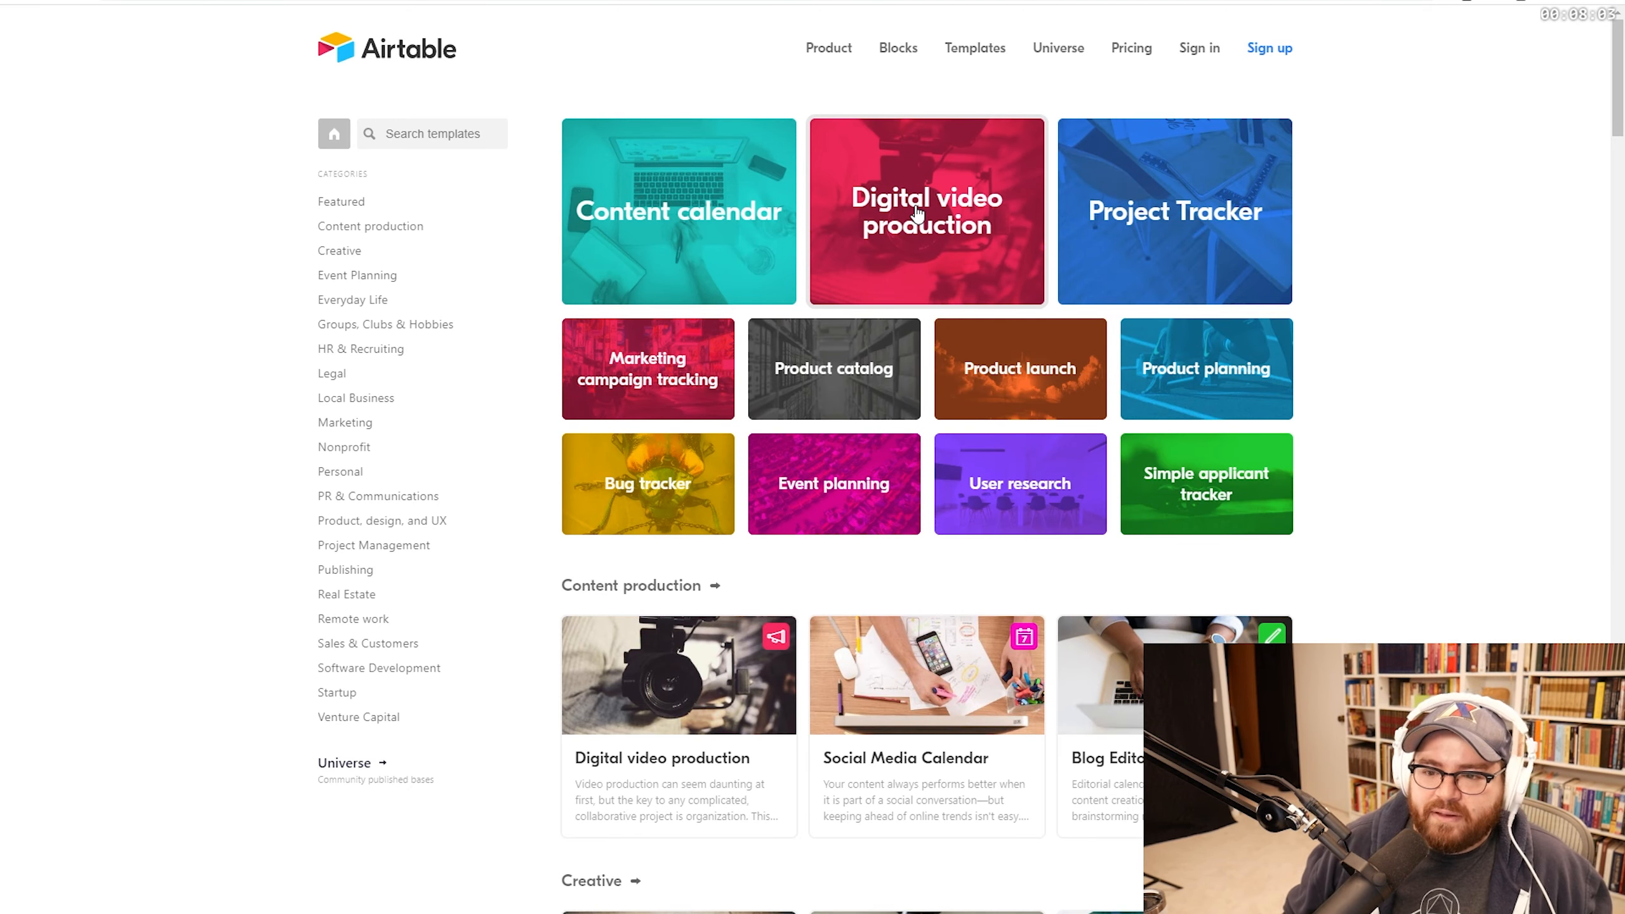
pyautogui.scroll(-5, 917, 213)
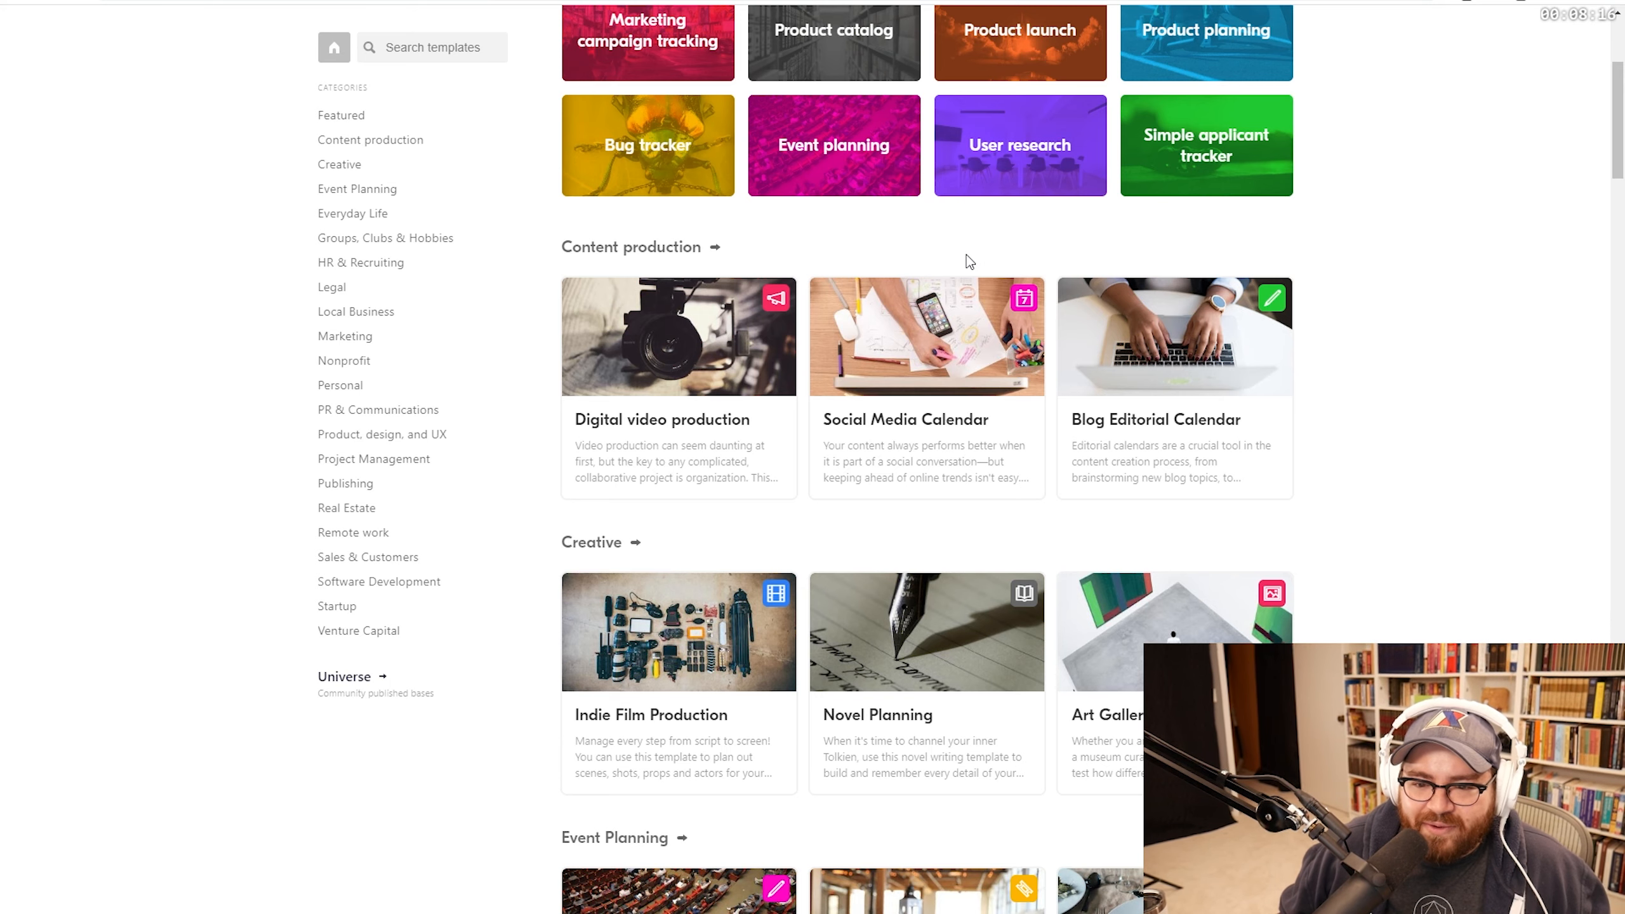
pyautogui.scroll(-1, 955, 370)
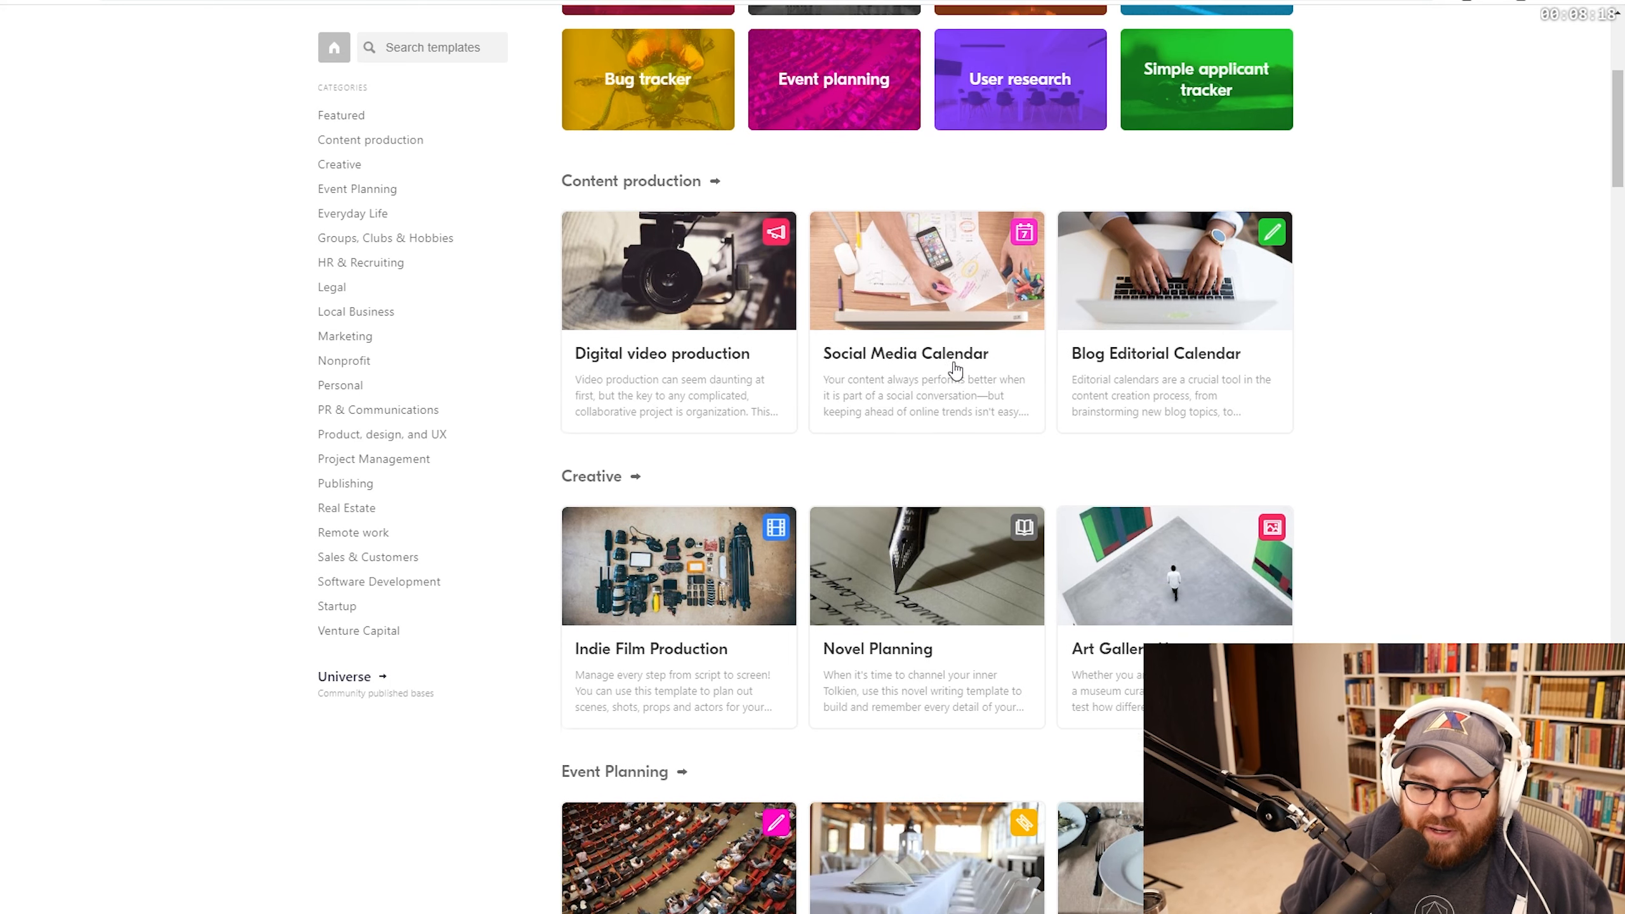
pyautogui.scroll(-2, 955, 370)
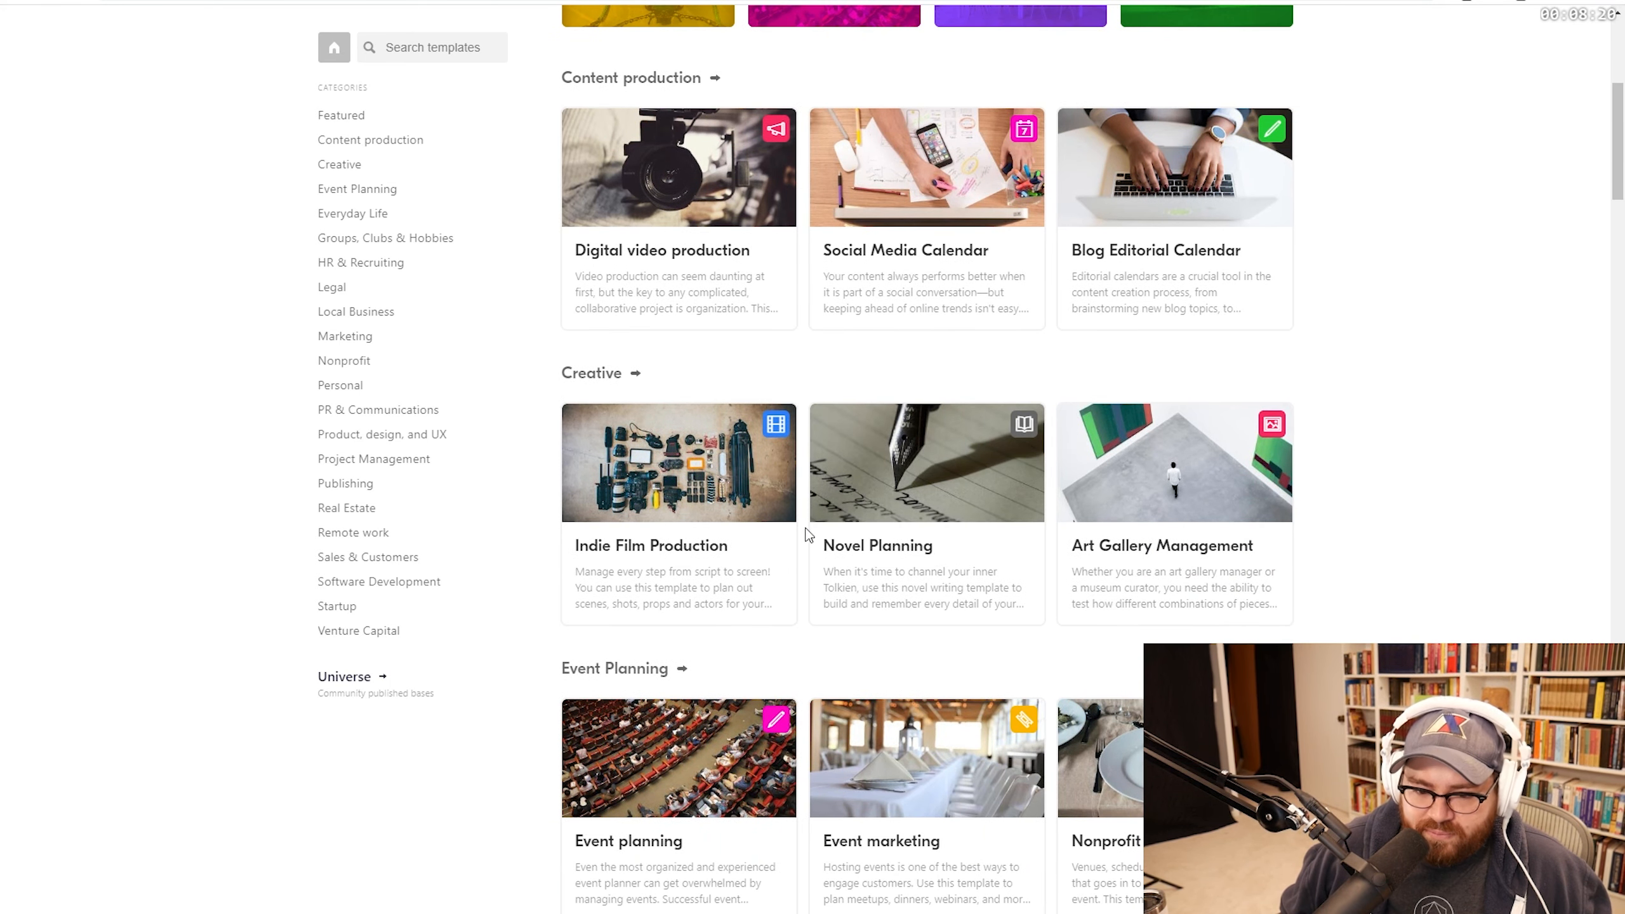
pyautogui.click(658, 506)
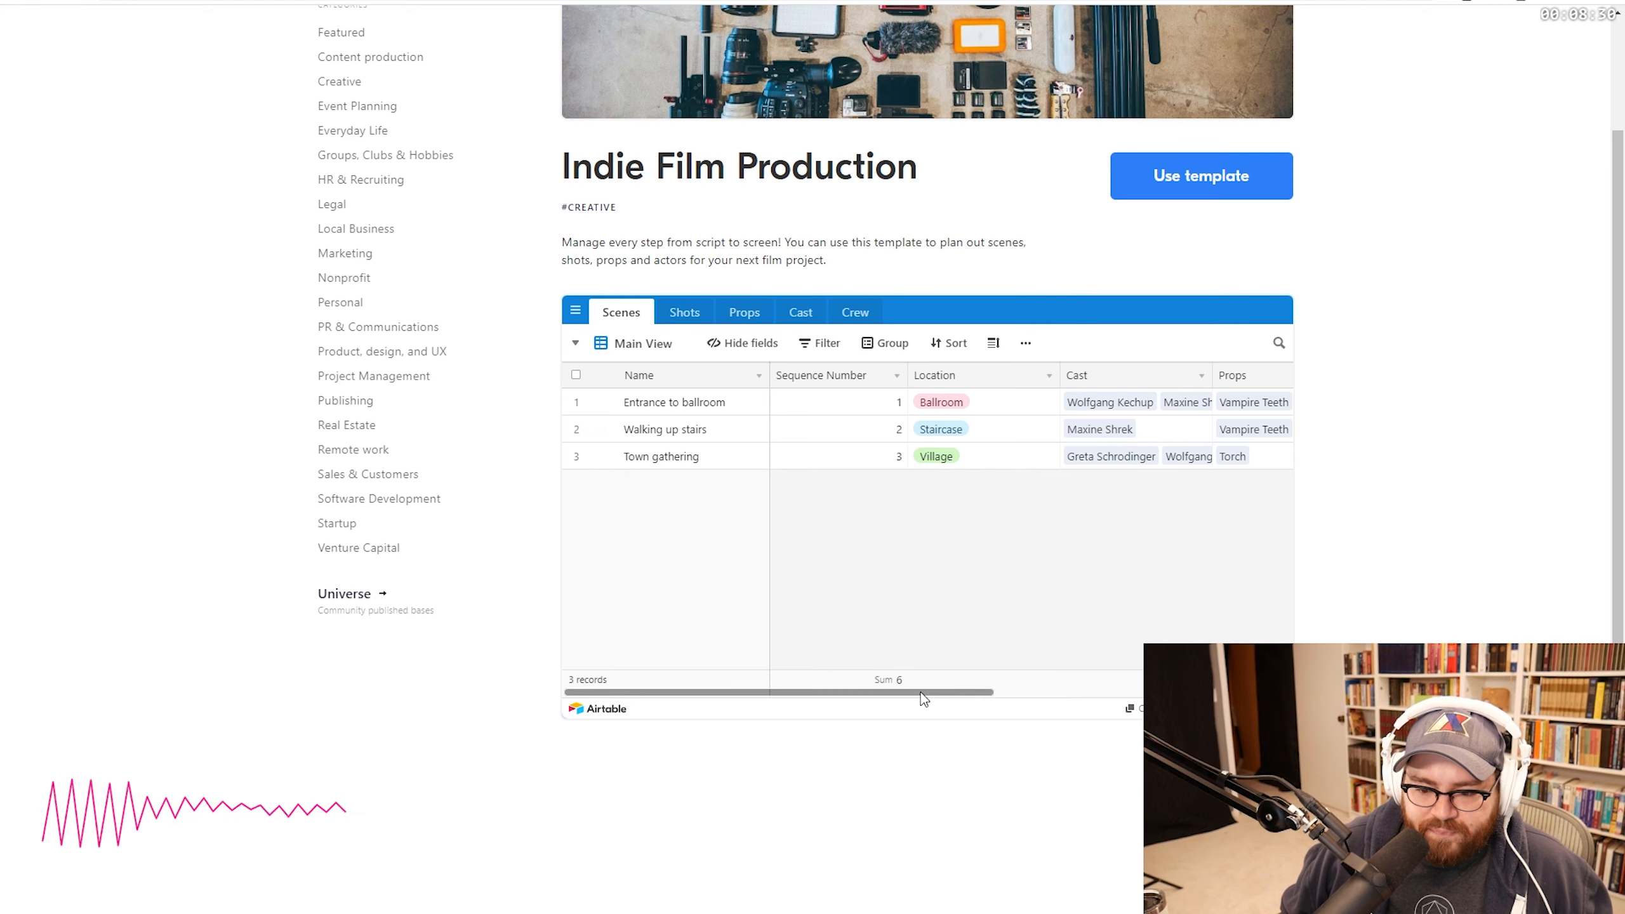
# Step: Scroll the Indie Film Production preview table sideways to inspect its columns
pyautogui.moveTo(920, 692); pyautogui.dragTo(1233, 693)
pyautogui.moveTo(1126, 692); pyautogui.dragTo(896, 690)
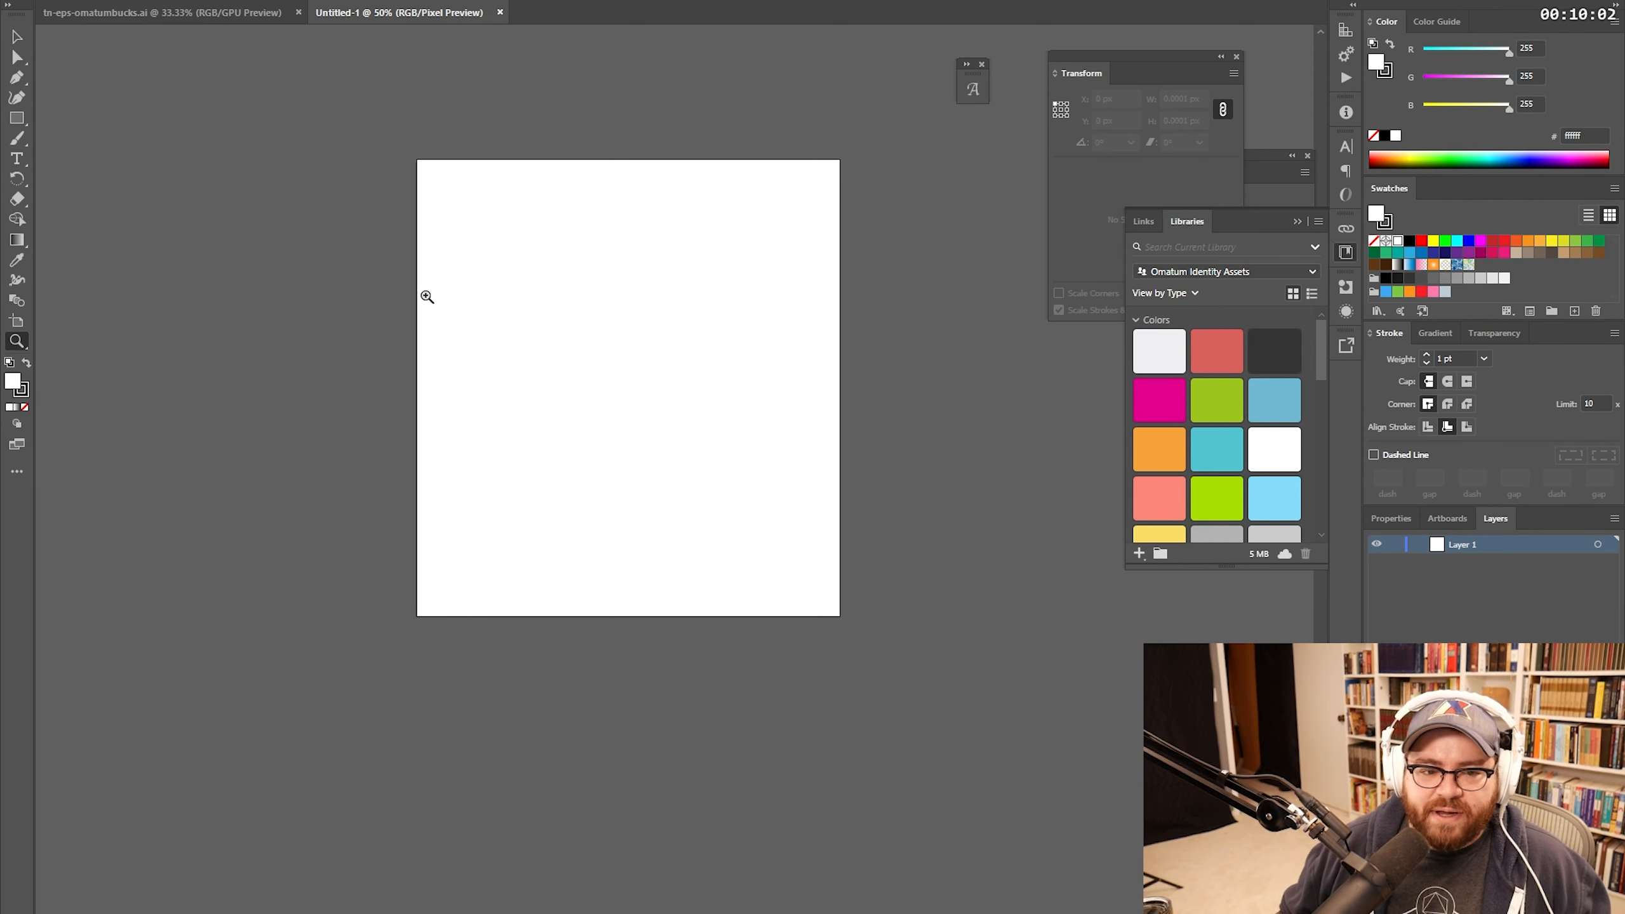
# Step: Type the heading 'Content Media Production Tracking App' at the artboard's top-left
pyautogui.press('t')
pyautogui.click(449, 181)
pyautogui.write('c')
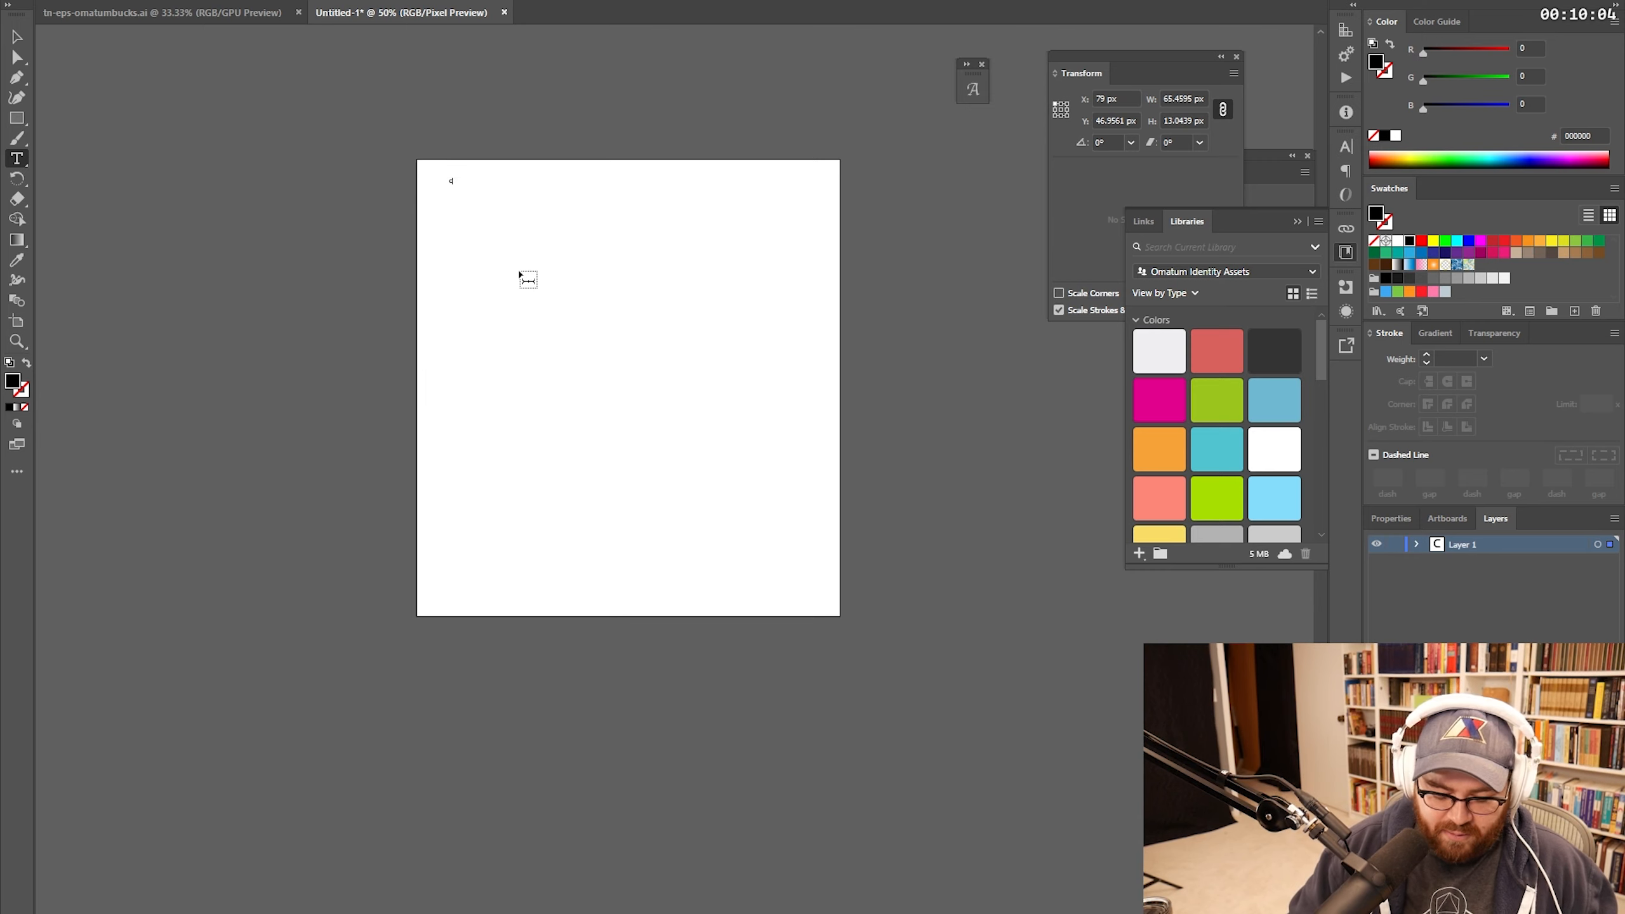
pyautogui.write('ontent Mar')
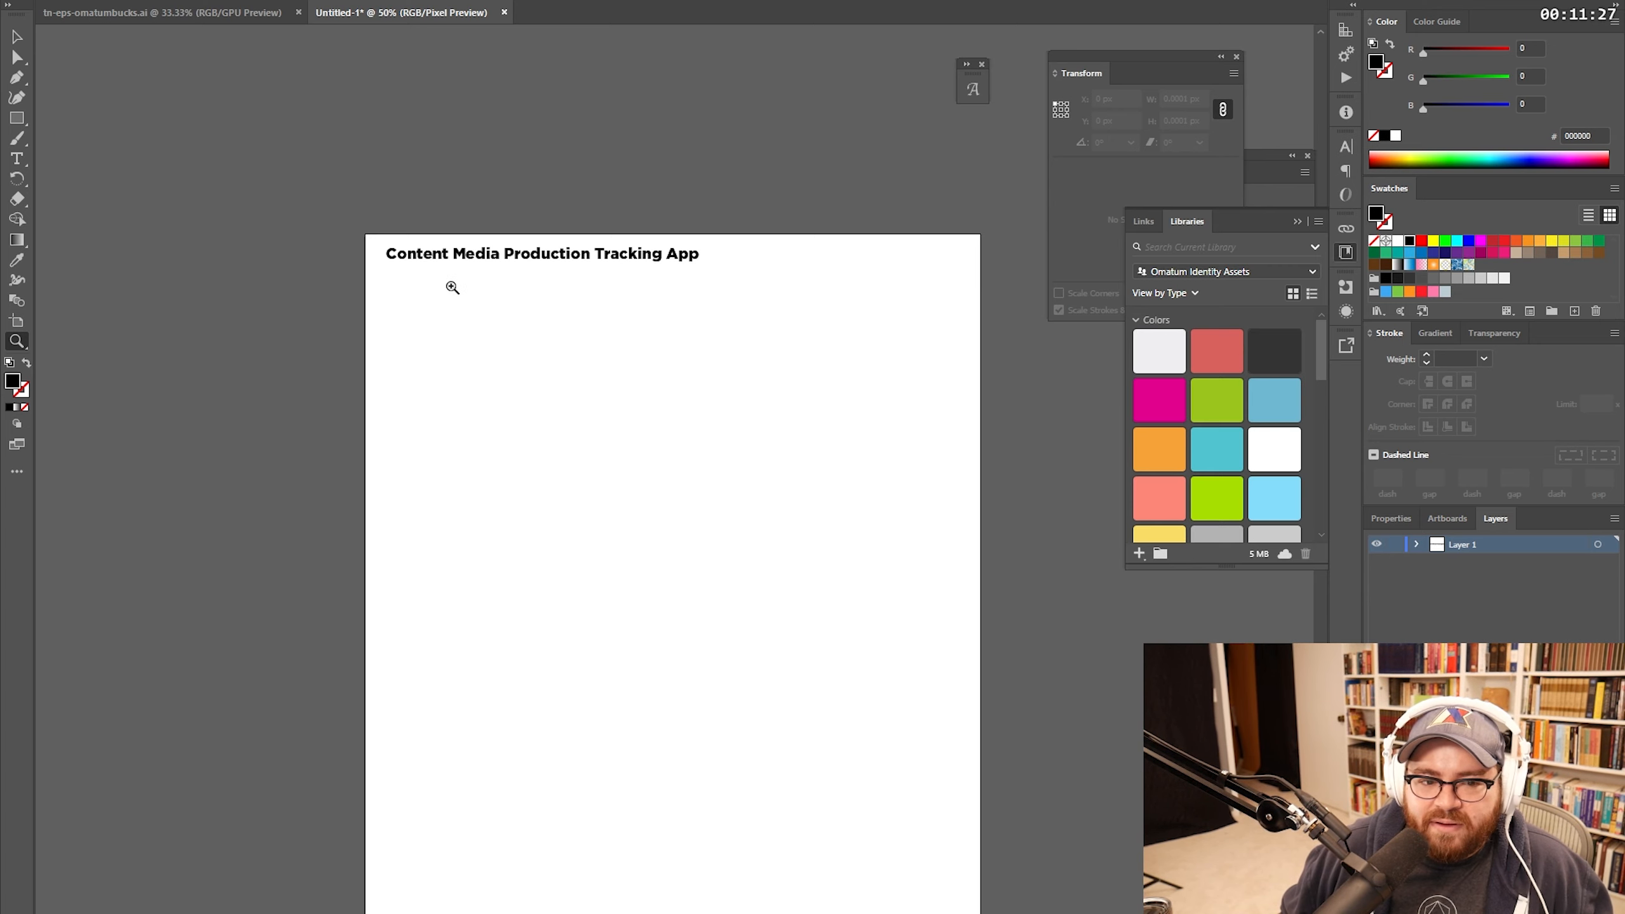
pyautogui.click(487, 327)
pyautogui.moveTo(802, 412); pyautogui.dragTo(479, 354)
pyautogui.keyDown('alt'); pyautogui.click(652, 393); pyautogui.keyUp('alt')
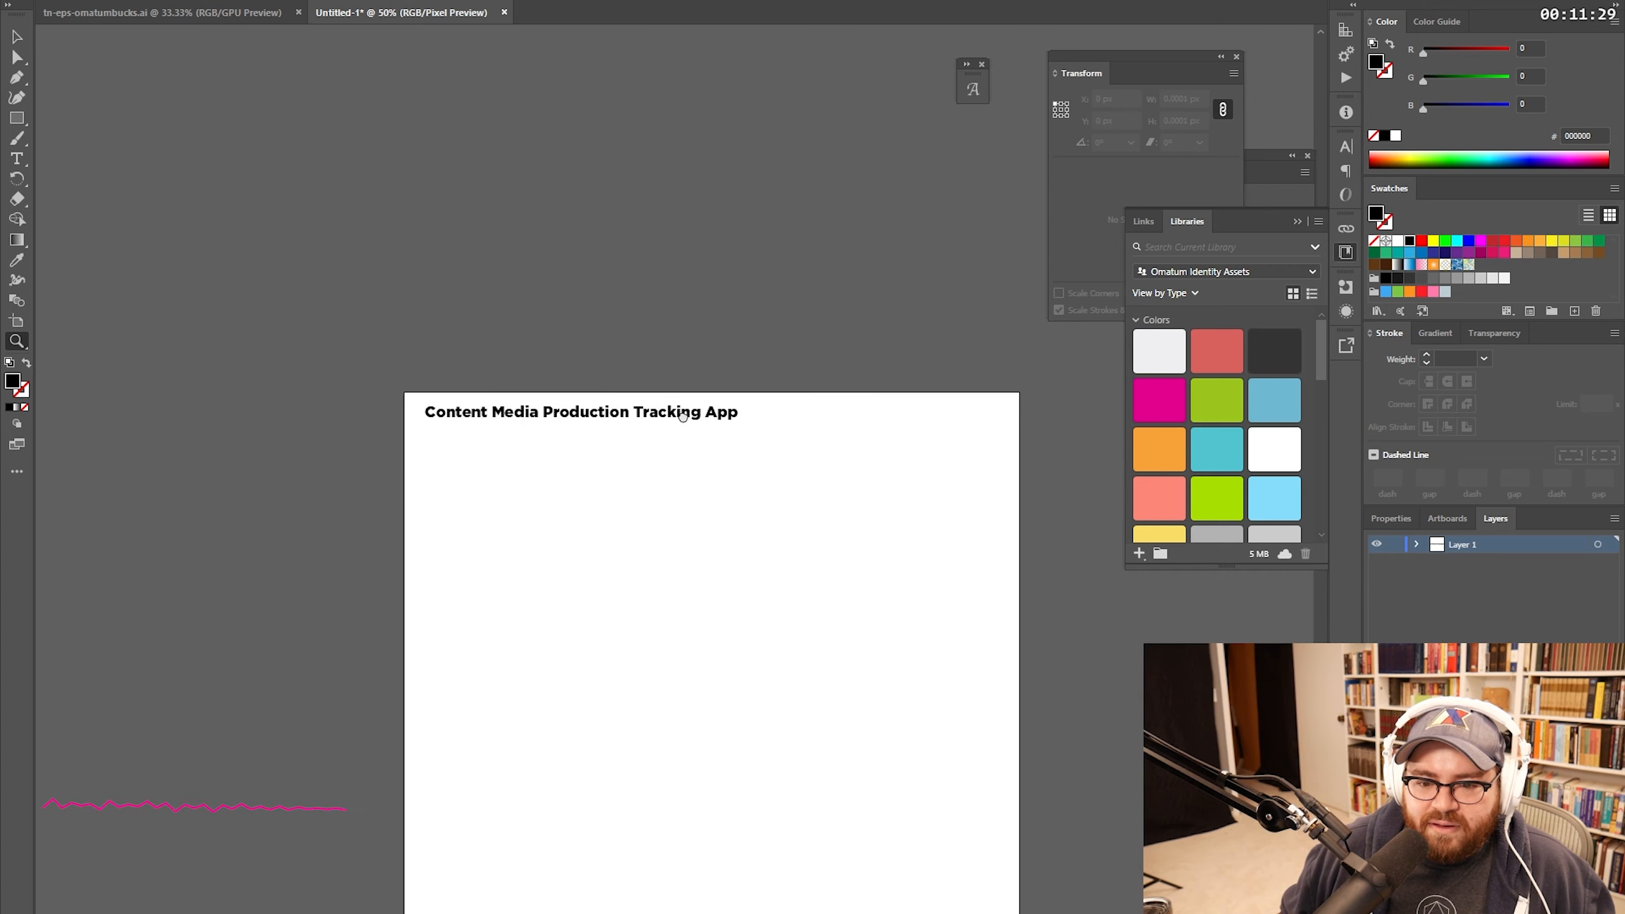
pyautogui.press('v')
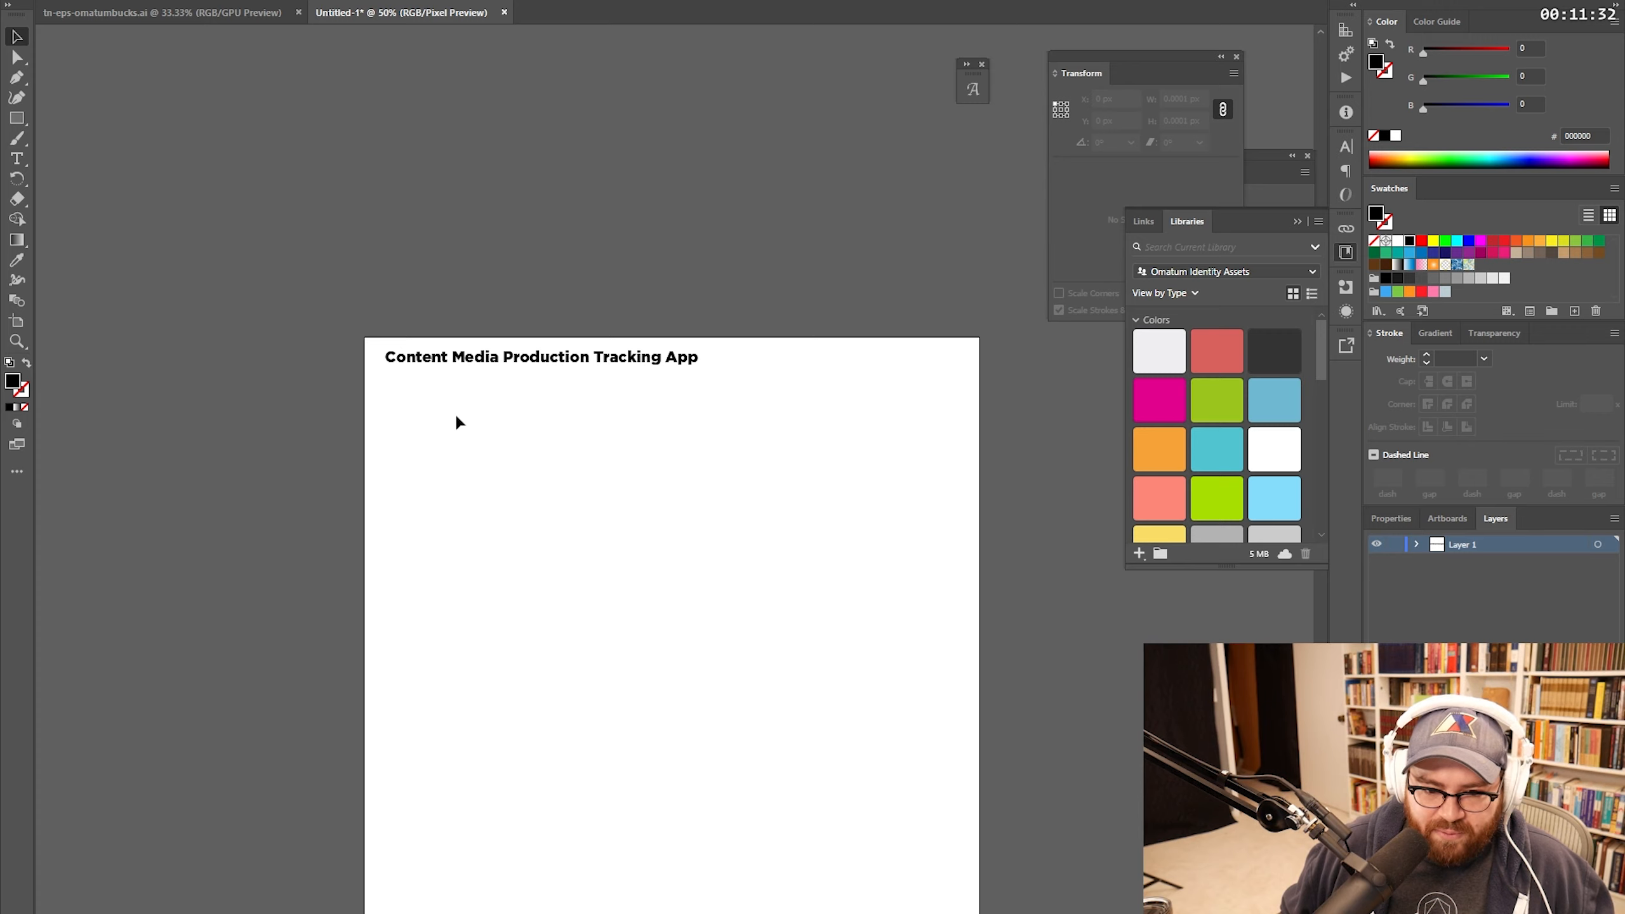
# Step: Start a new text object below the heading and clear its placeholder text
pyautogui.press('t')
pyautogui.click(399, 389)
pyautogui.press('BackSpace')
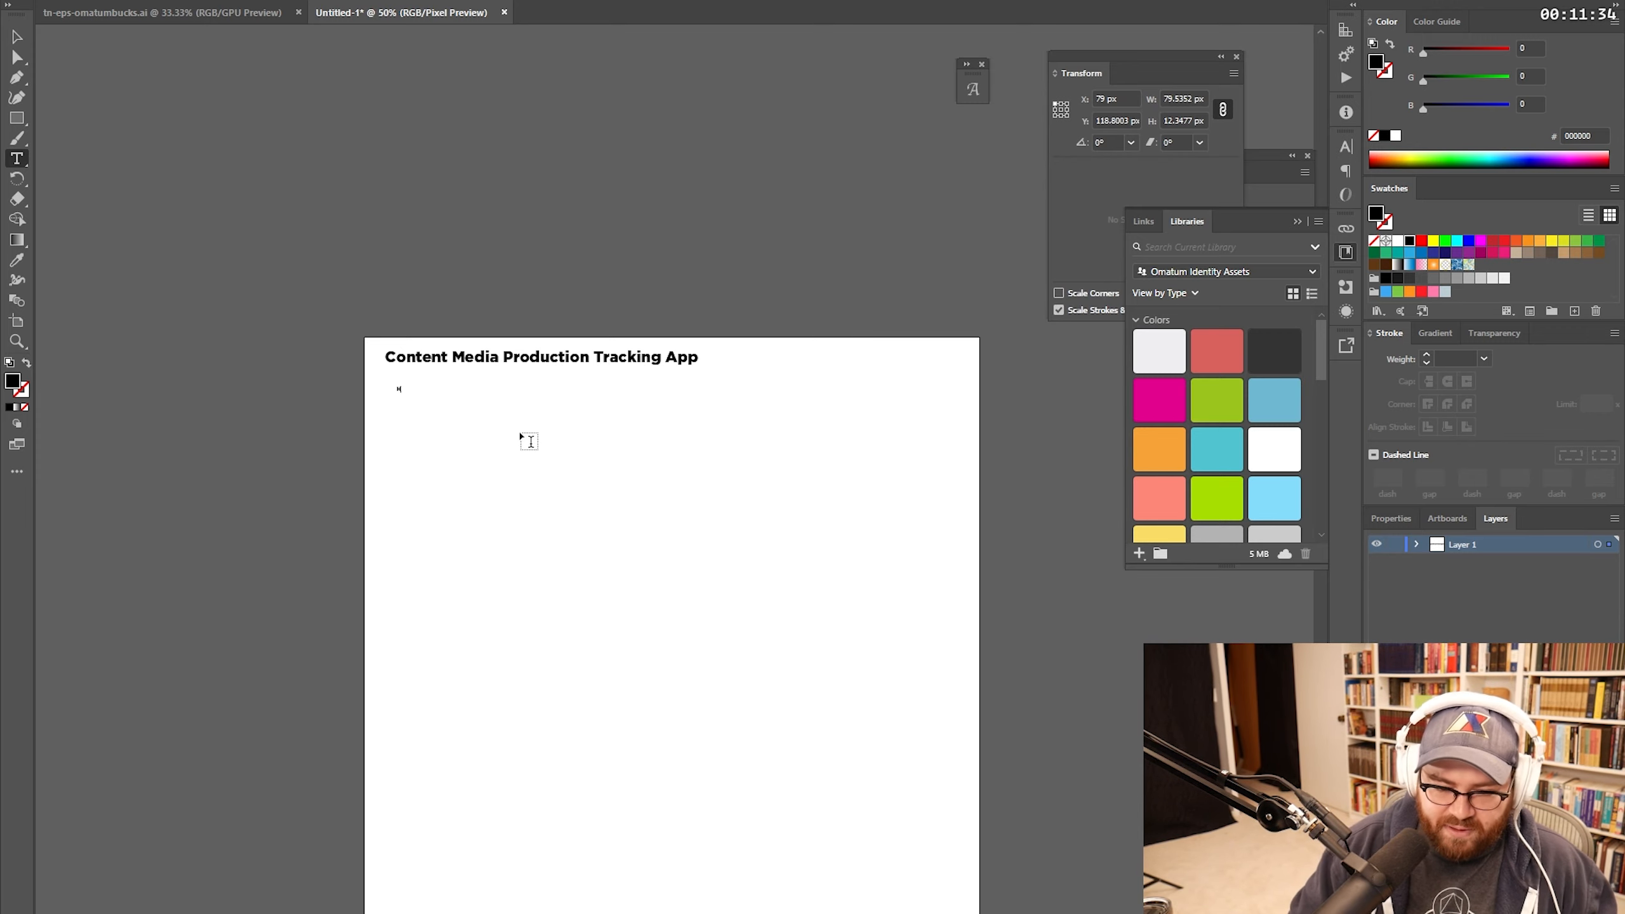
# Step: Add an enlarged 'How does the media look?' subheading under the title and sketch a box below
pyautogui.write('How does the media look?')
pyautogui.press('Escape')
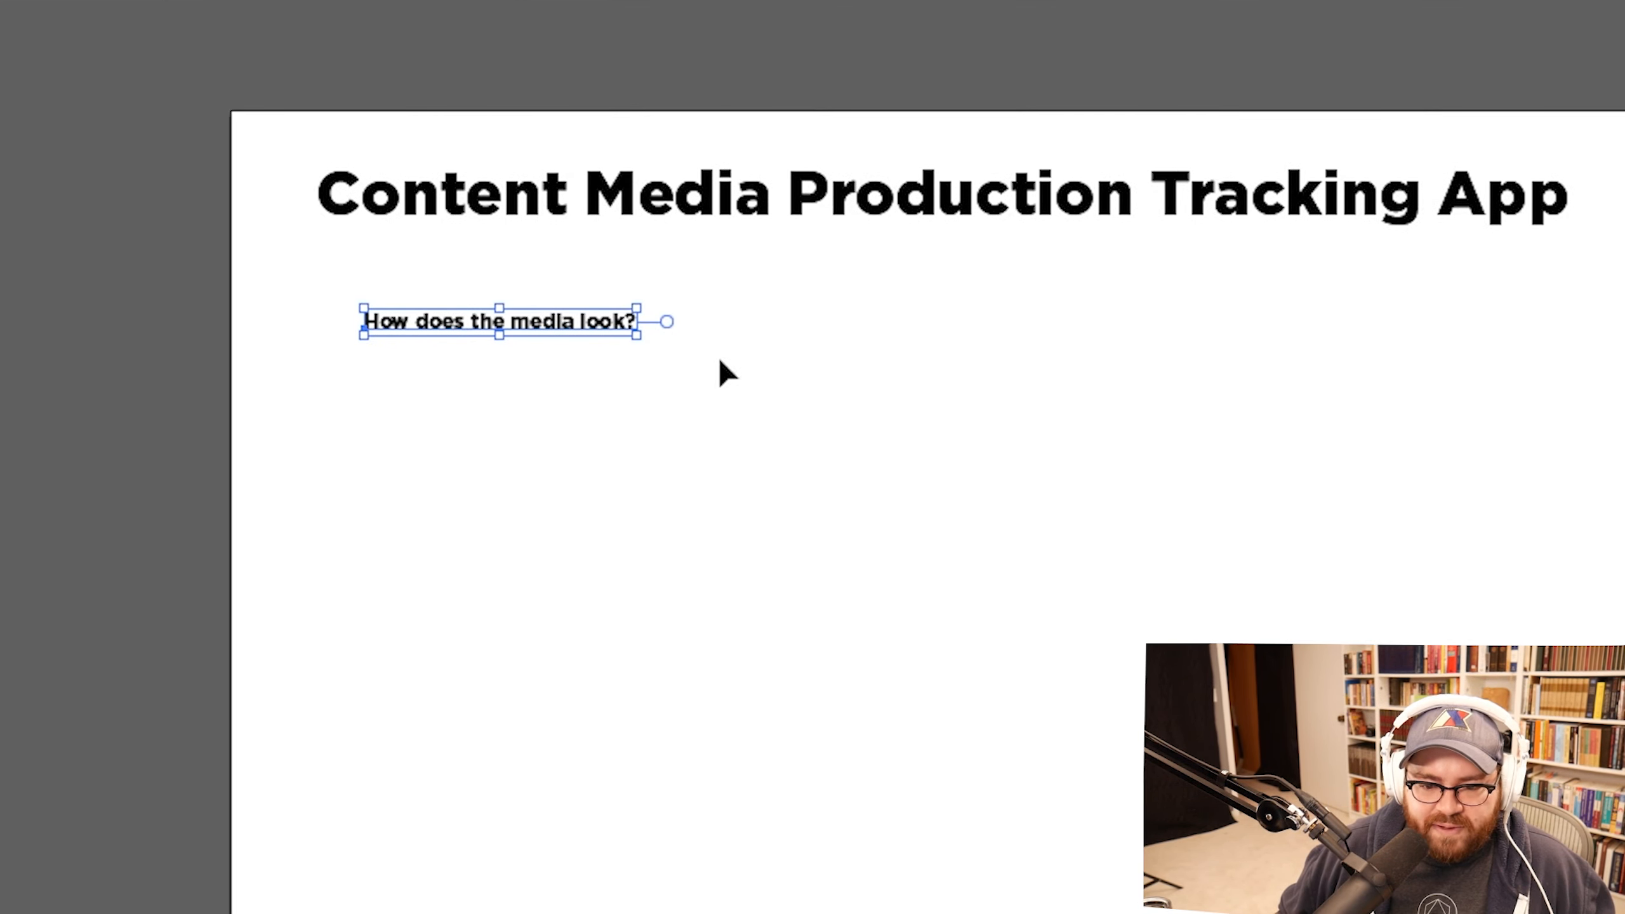
pyautogui.moveTo(624, 325); pyautogui.dragTo(944, 358)
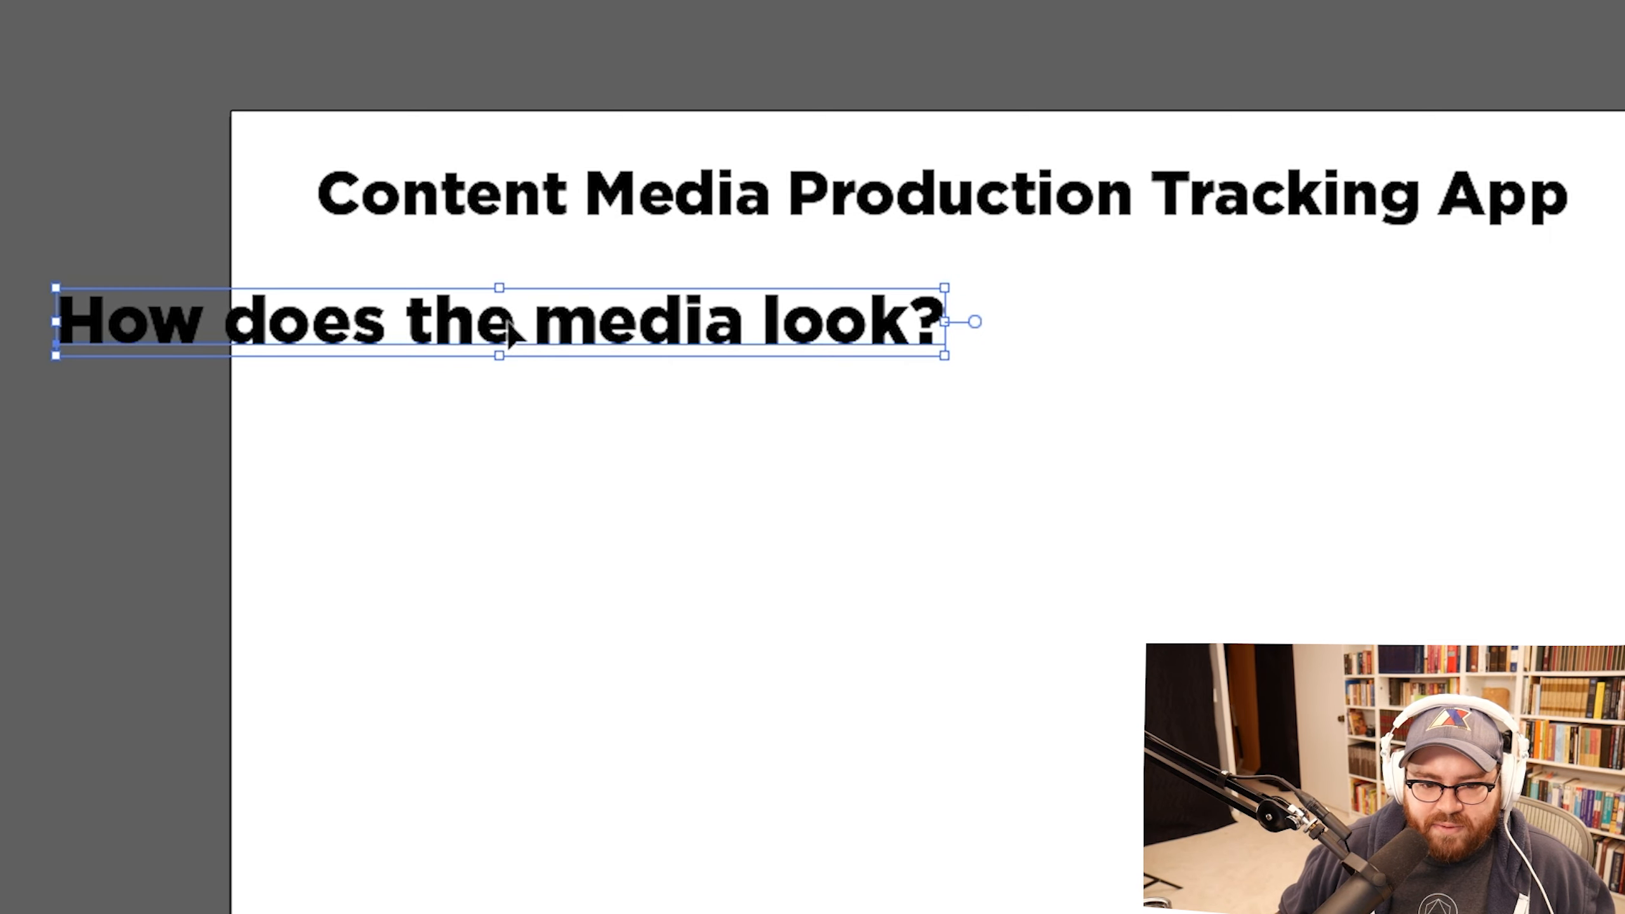
pyautogui.moveTo(507, 319); pyautogui.dragTo(812, 345)
pyautogui.press('b')
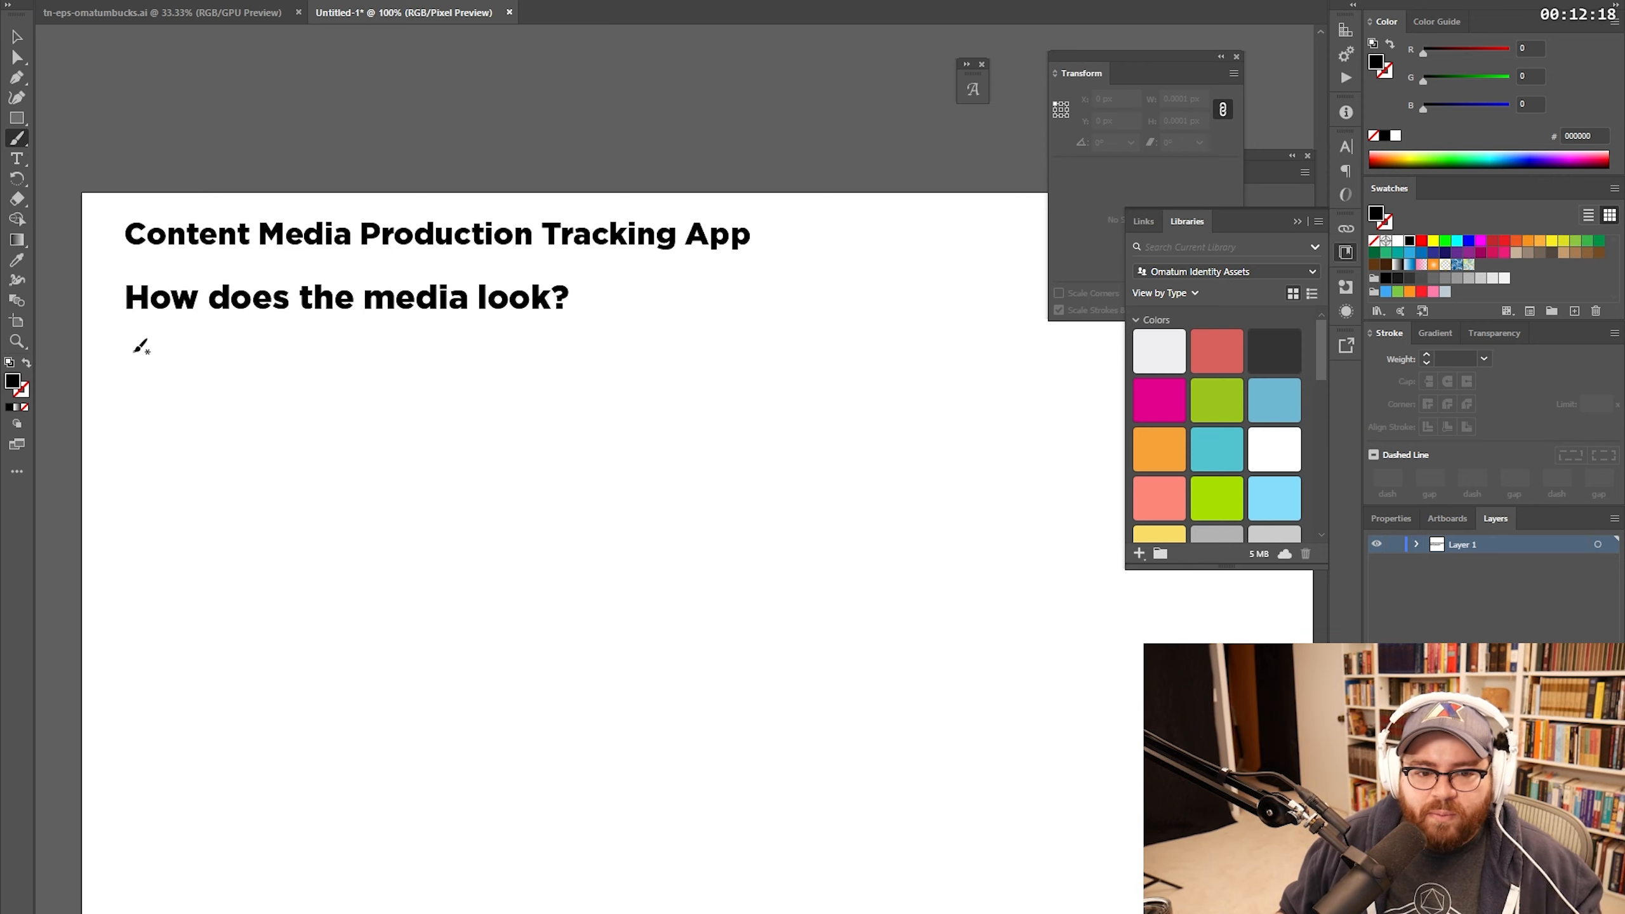
pyautogui.moveTo(130, 350)
pyautogui.mouseDown()
pyautogui.moveTo(199, 357)
pyautogui.moveTo(324, 444)
pyautogui.moveTo(129, 459)
pyautogui.moveTo(129, 350)
pyautogui.mouseUp()
# Step: Put an enlarged 'TOPIC' label inside the hand-drawn box
pyautogui.press('t')
pyautogui.click(190, 418)
pyautogui.write('TOPIC')
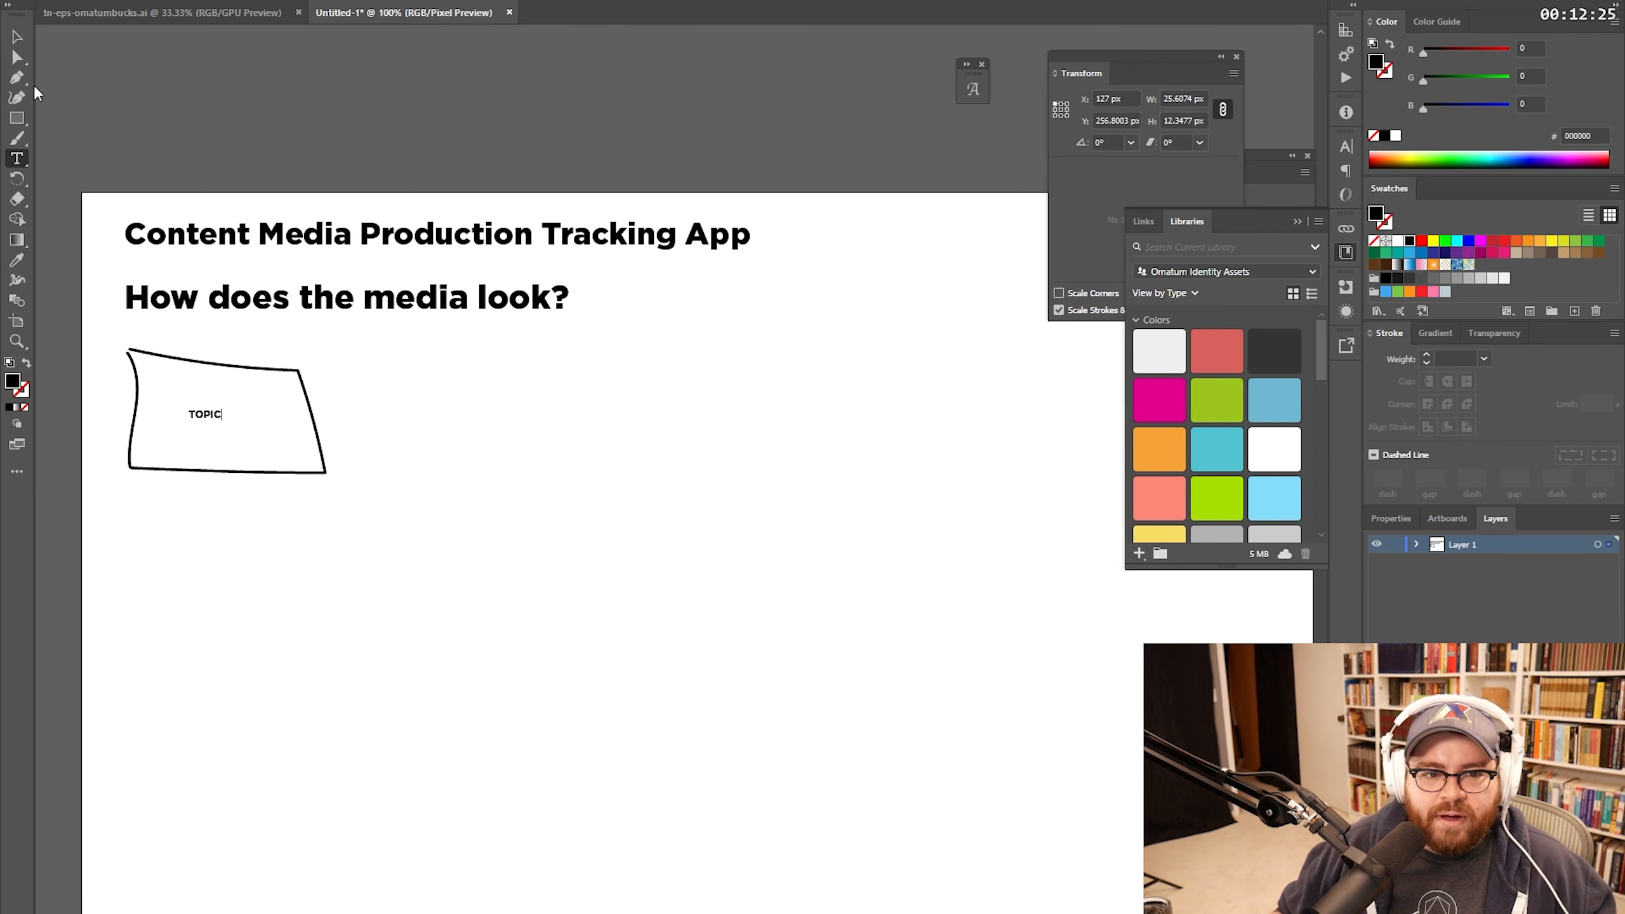
pyautogui.click(17, 39)
pyautogui.moveTo(224, 426)
pyautogui.mouseDown()
pyautogui.moveTo(319, 451)
pyautogui.moveTo(261, 434)
pyautogui.moveTo(294, 424)
pyautogui.mouseUp()
pyautogui.click(497, 446)
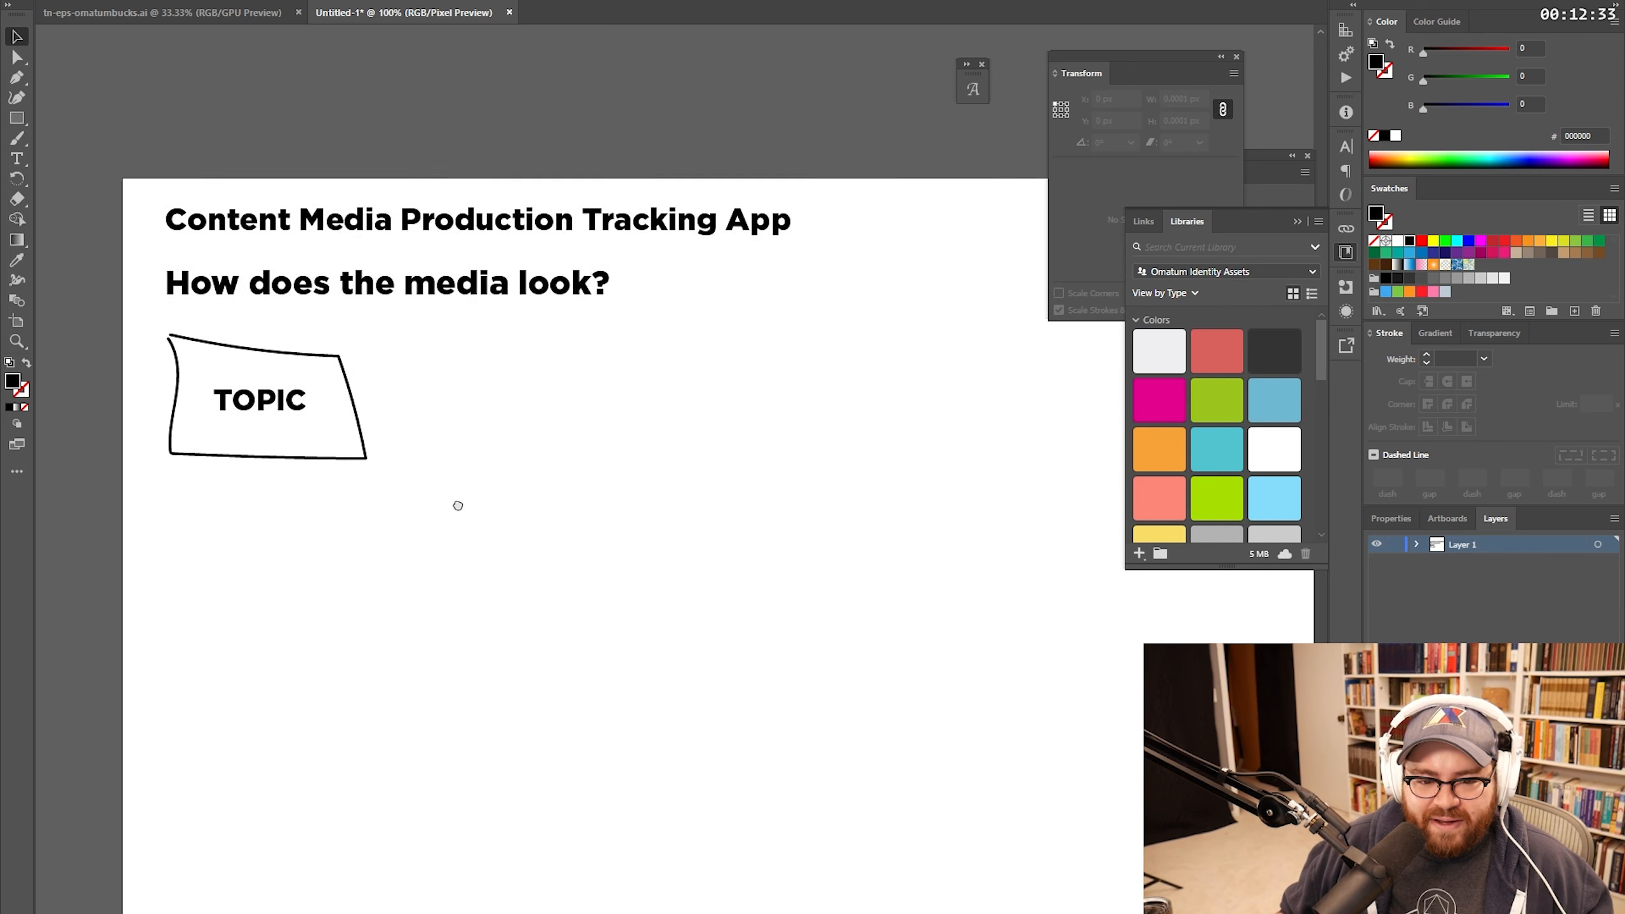
pyautogui.moveTo(458, 506); pyautogui.dragTo(451, 441)
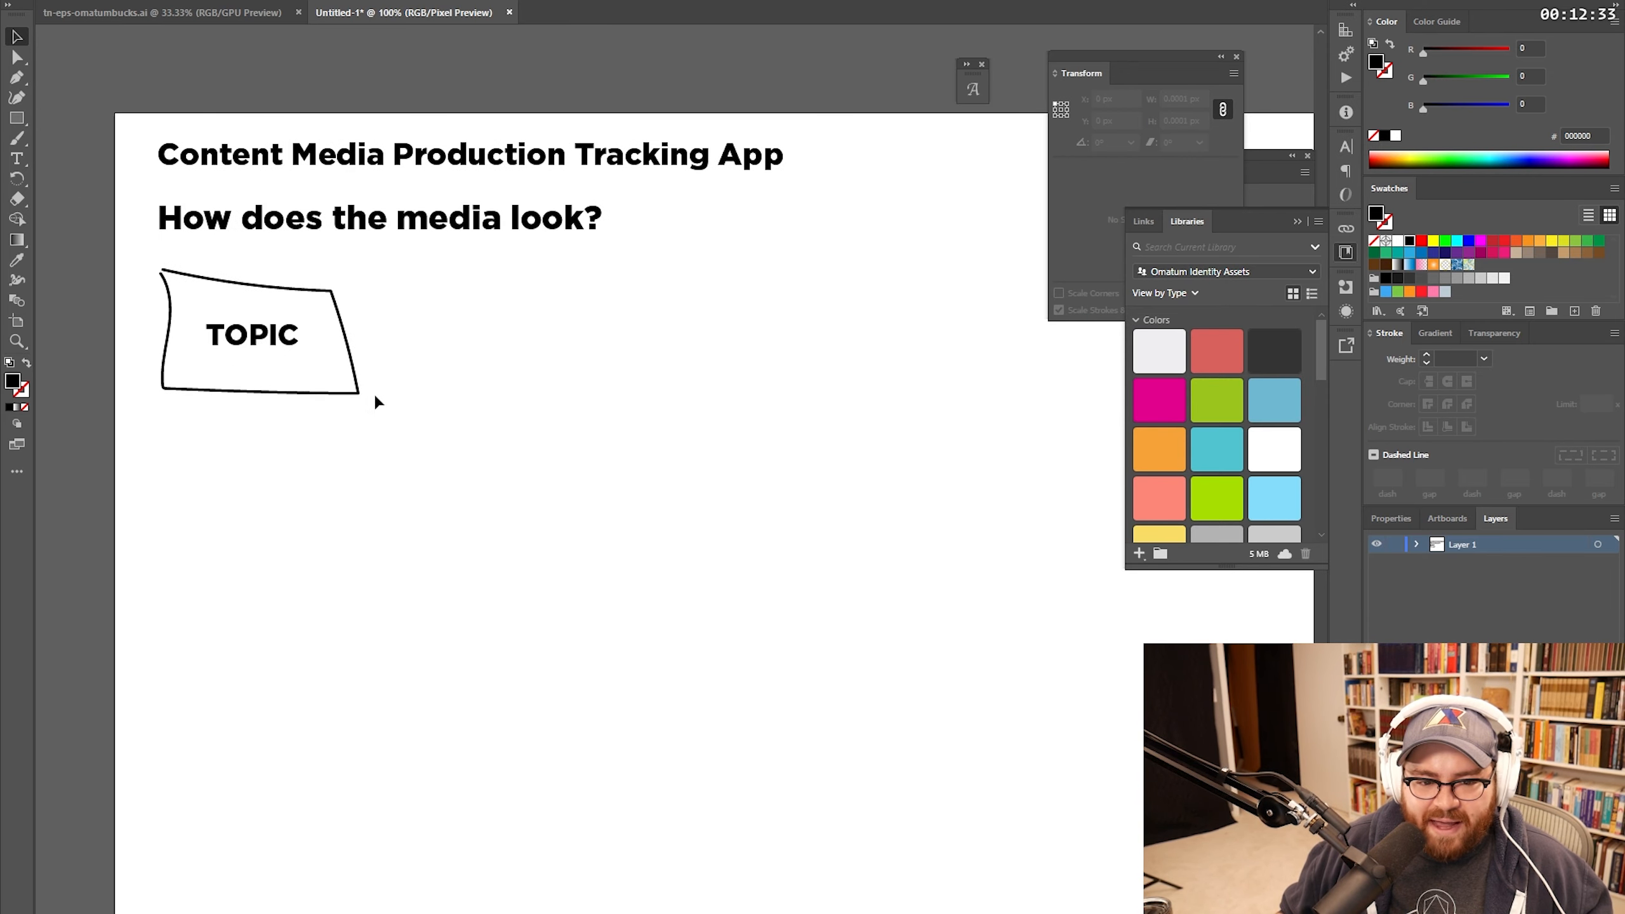
# Step: Brush a connector down and right from the TOPIC box, ending in a second box
pyautogui.press('b')
pyautogui.moveTo(255, 396)
pyautogui.mouseDown()
pyautogui.moveTo(462, 474)
pyautogui.moveTo(538, 412)
pyautogui.moveTo(703, 417)
pyautogui.moveTo(706, 532)
pyautogui.moveTo(538, 529)
pyautogui.mouseUp()
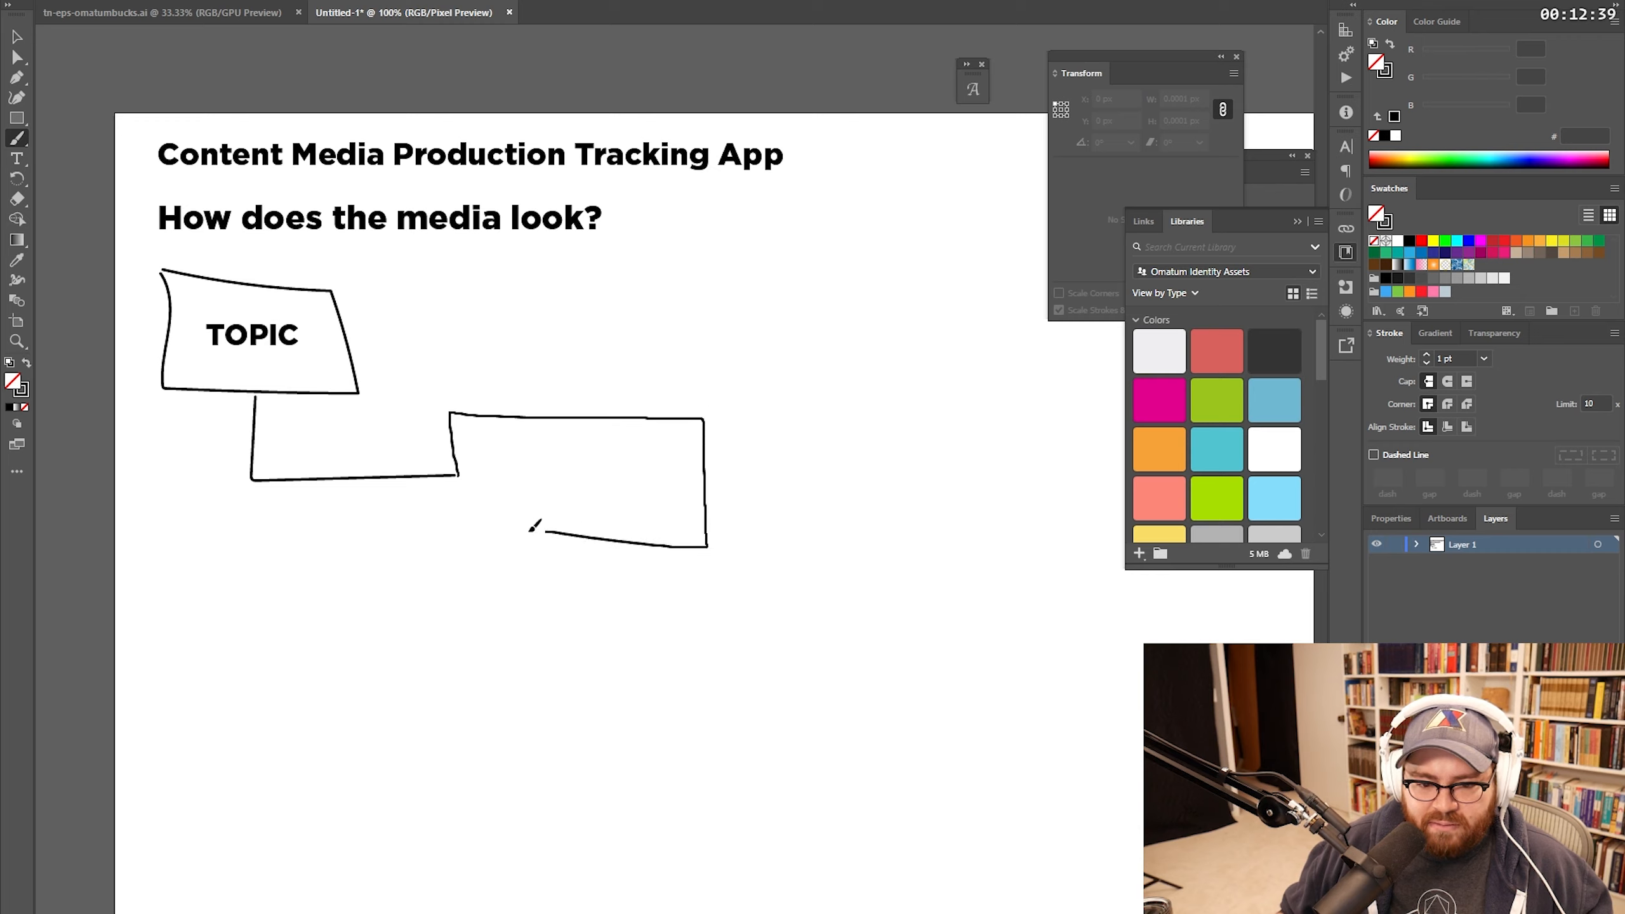
pyautogui.moveTo(277, 338); pyautogui.dragTo(598, 473)
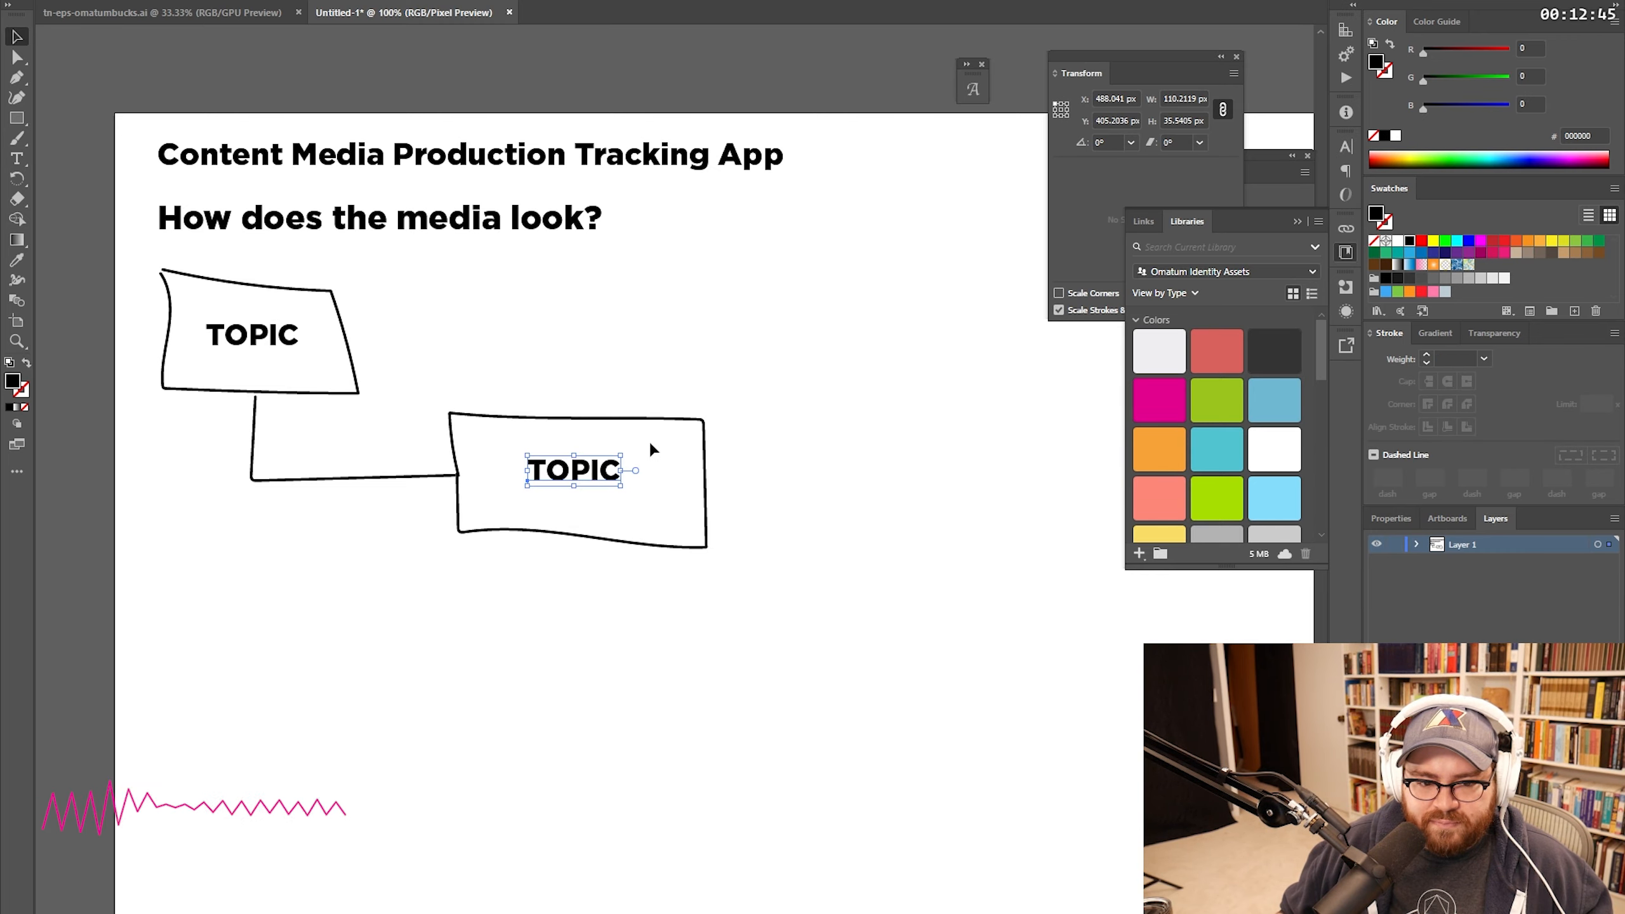
# Step: Relabel the upper box 'ILLUSTRATOR' and widen its hand-drawn outline to fit the word
pyautogui.doubleClick(580, 467)
pyautogui.doubleClick(580, 467)
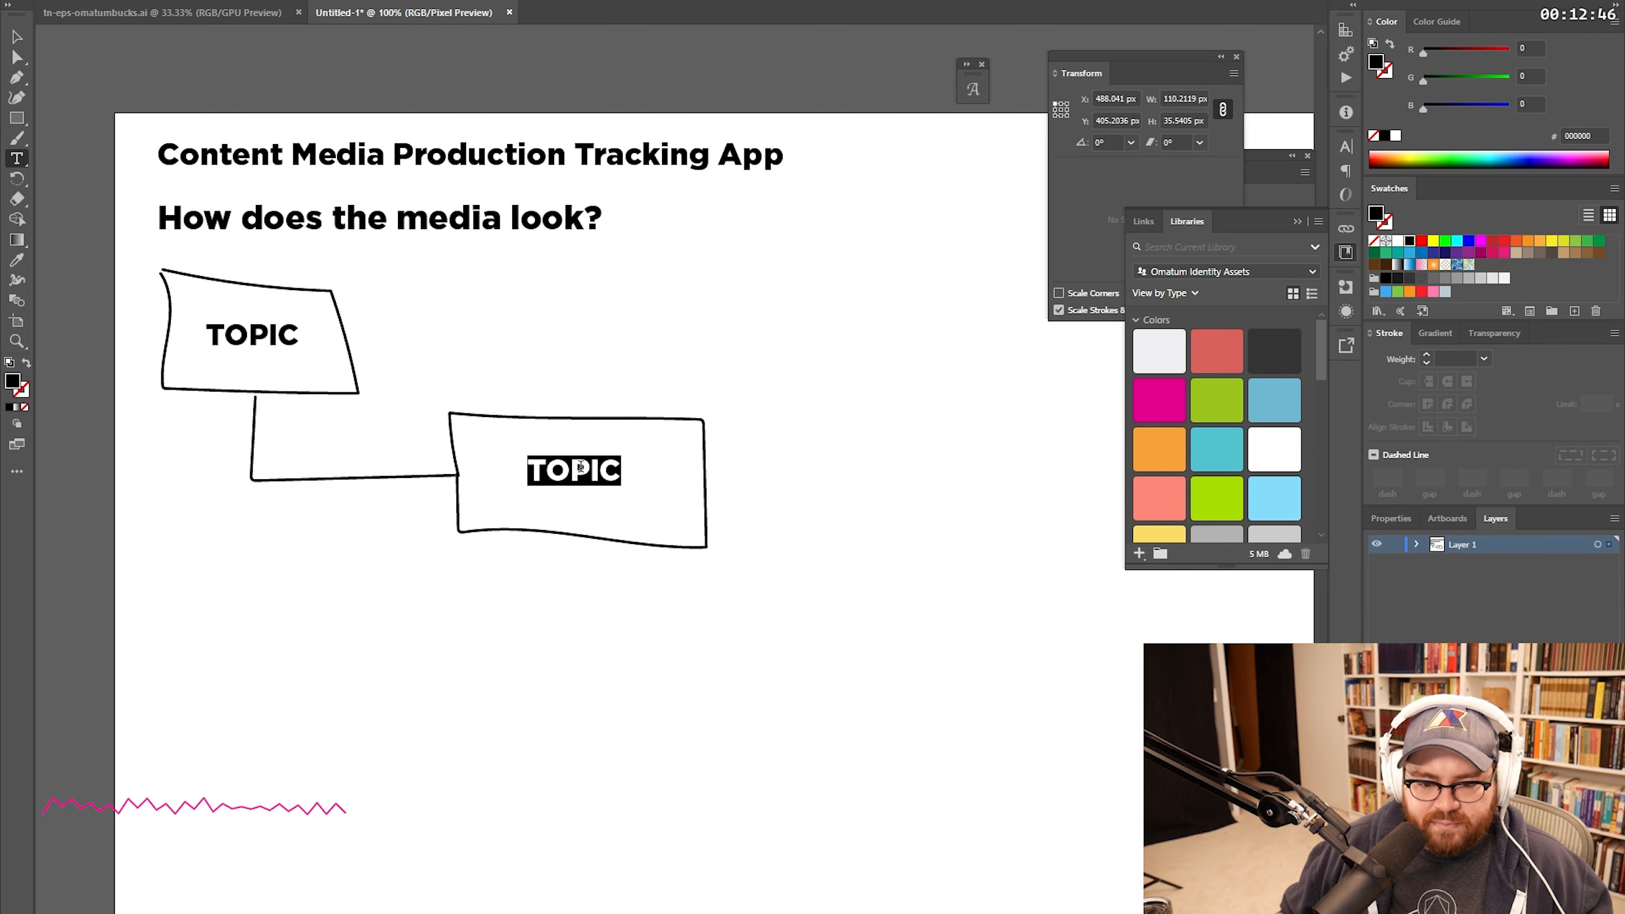
pyautogui.doubleClick(260, 339)
pyautogui.write('ILLUSTRATOR')
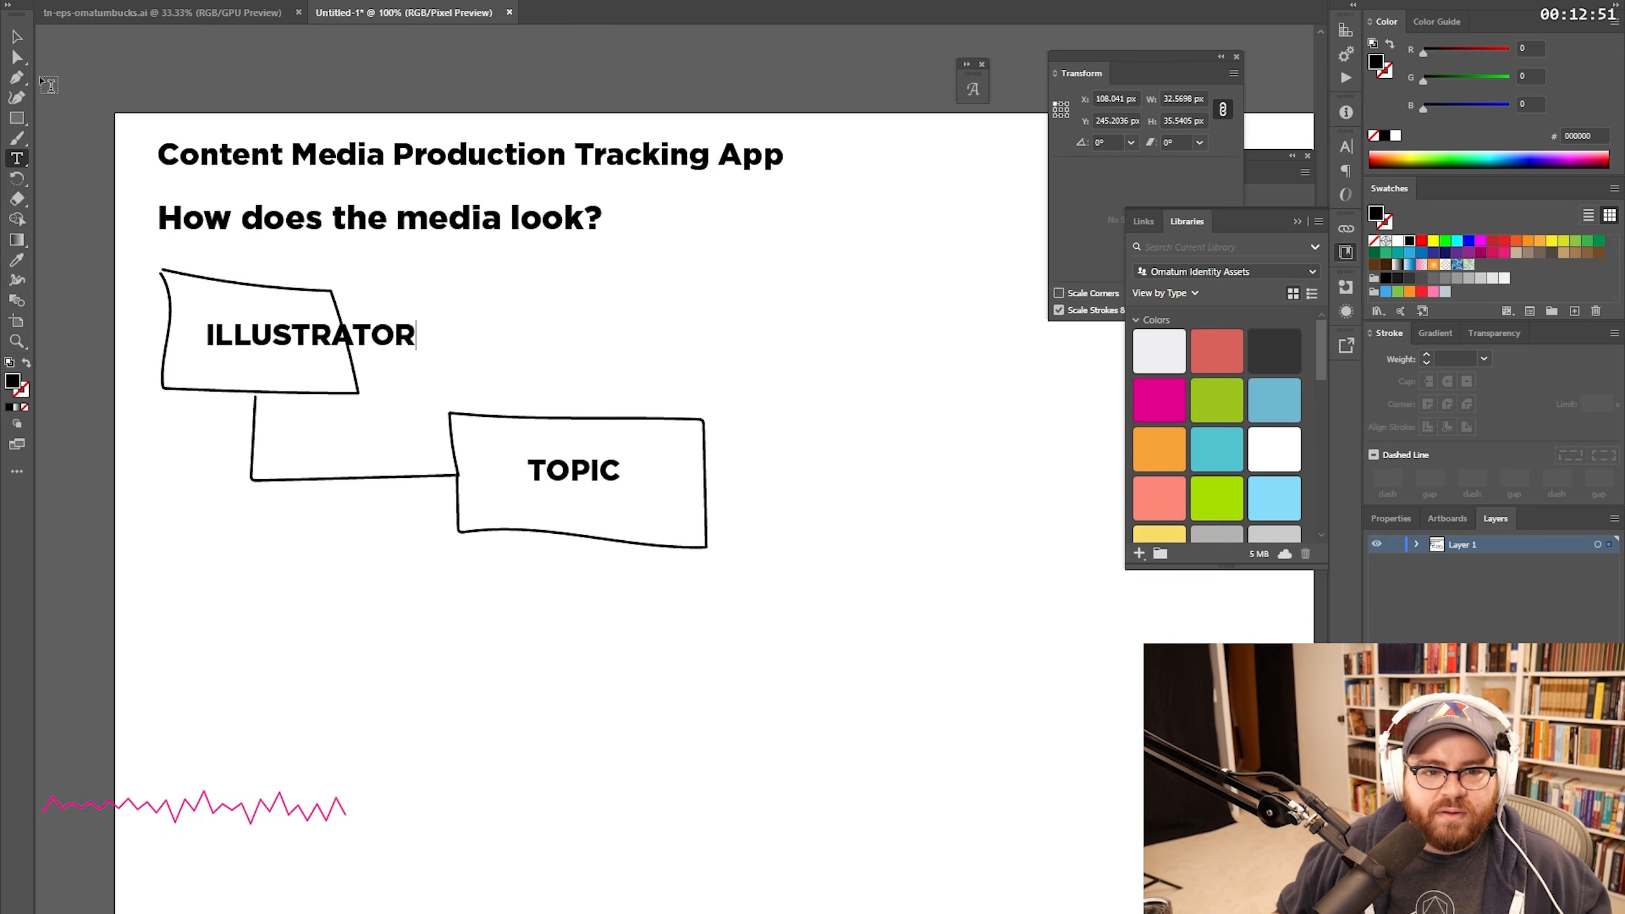
pyautogui.click(16, 37)
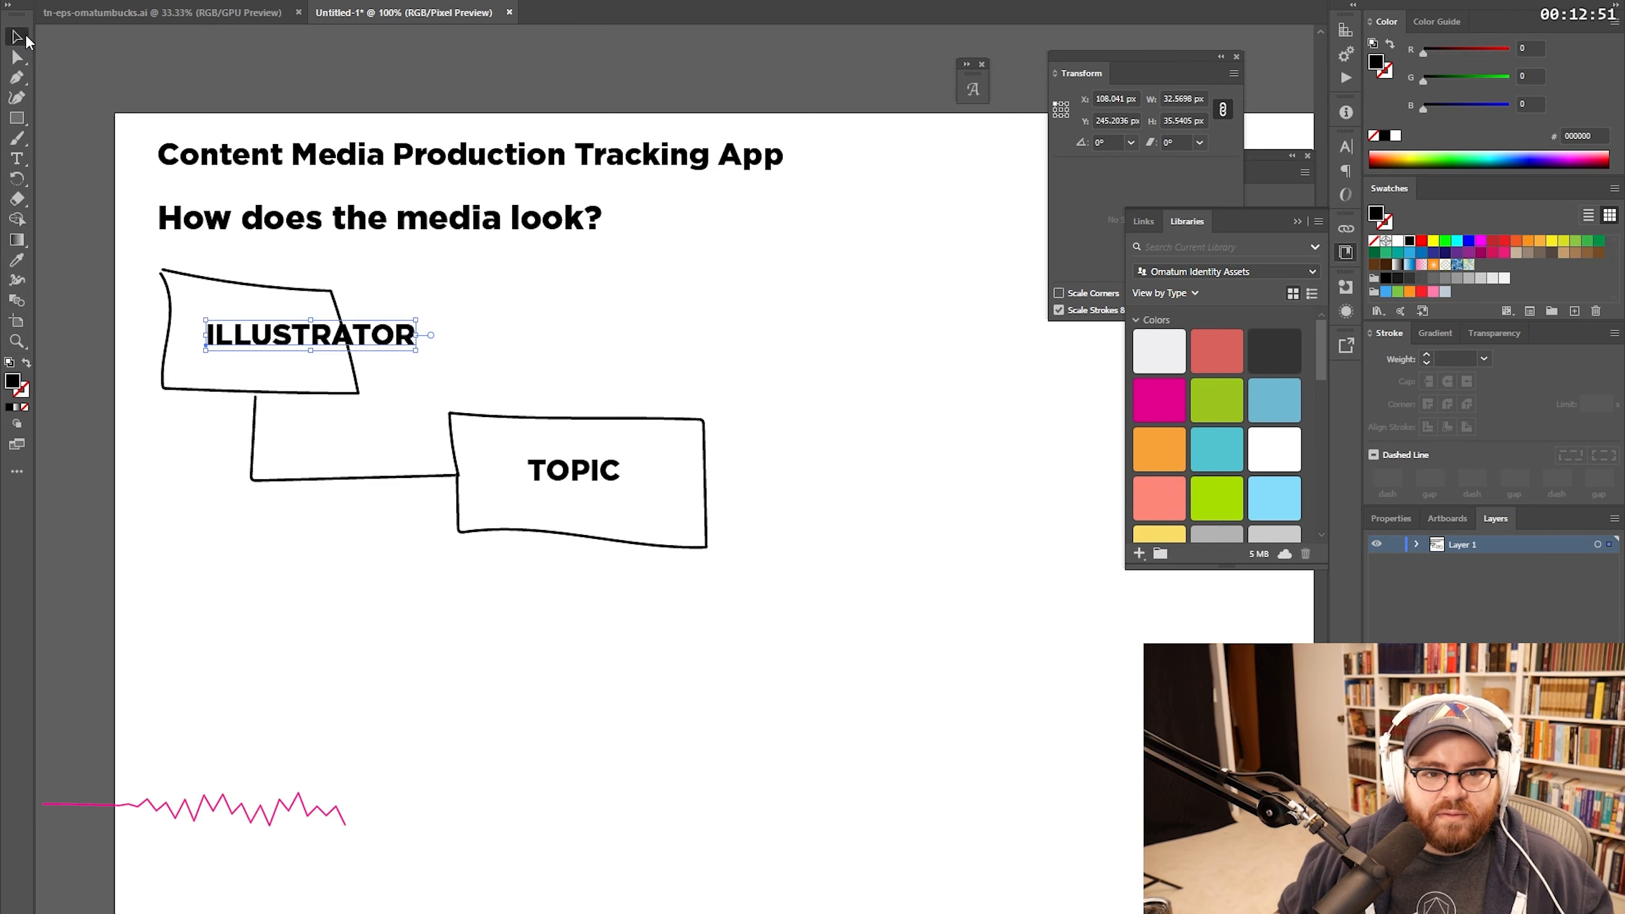
pyautogui.click(351, 346)
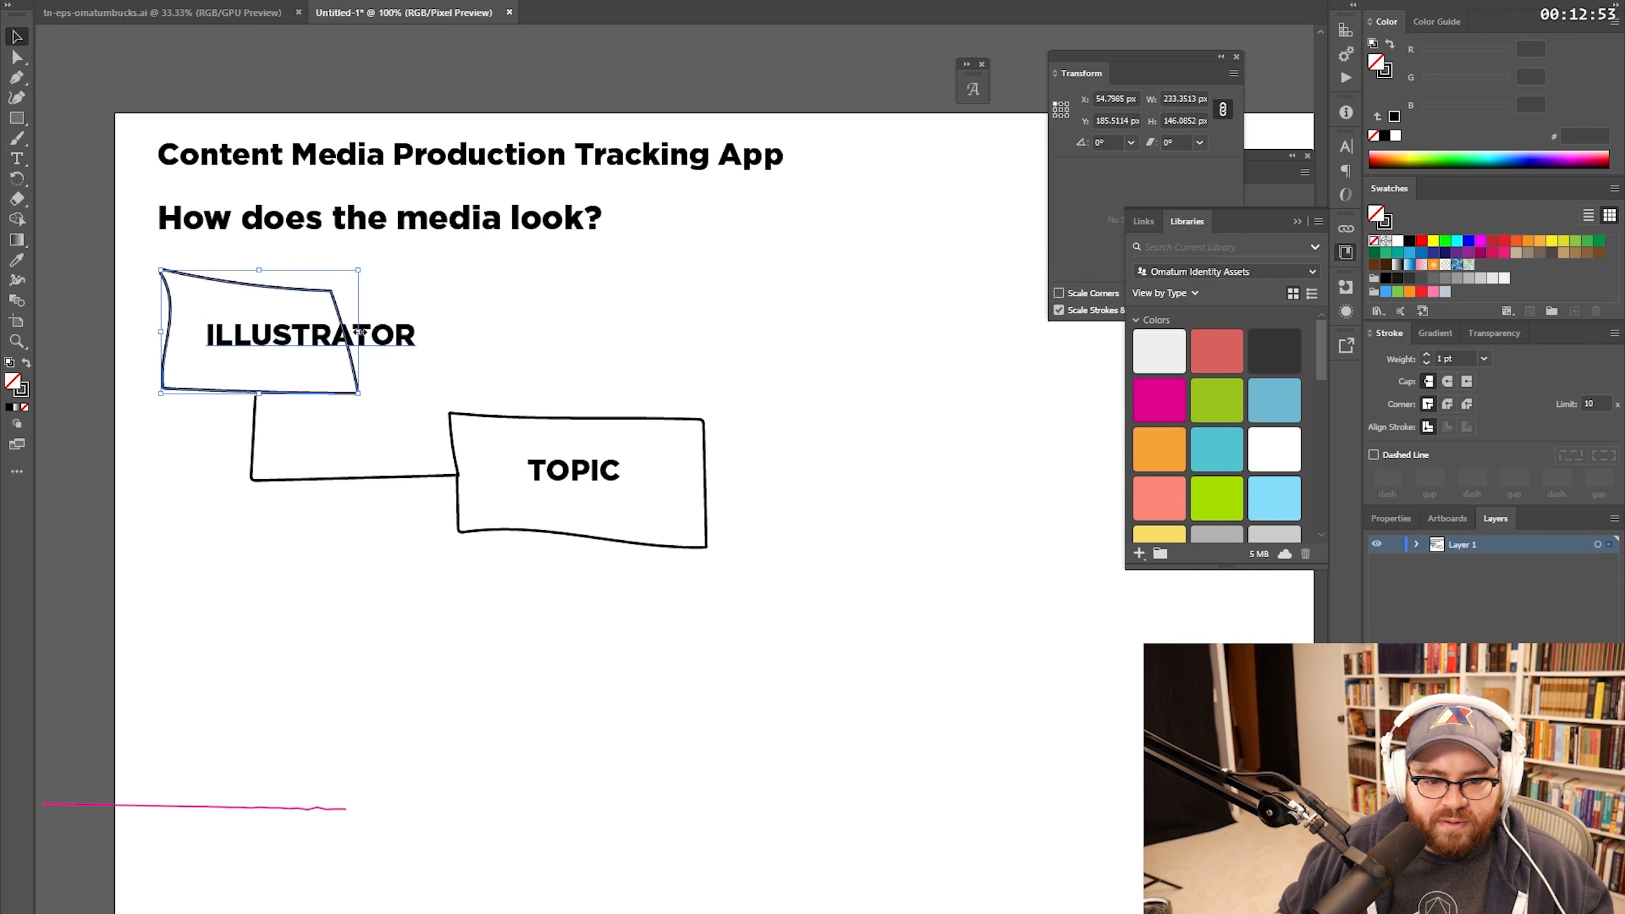
pyautogui.moveTo(359, 331); pyautogui.dragTo(481, 331)
pyautogui.click(600, 321)
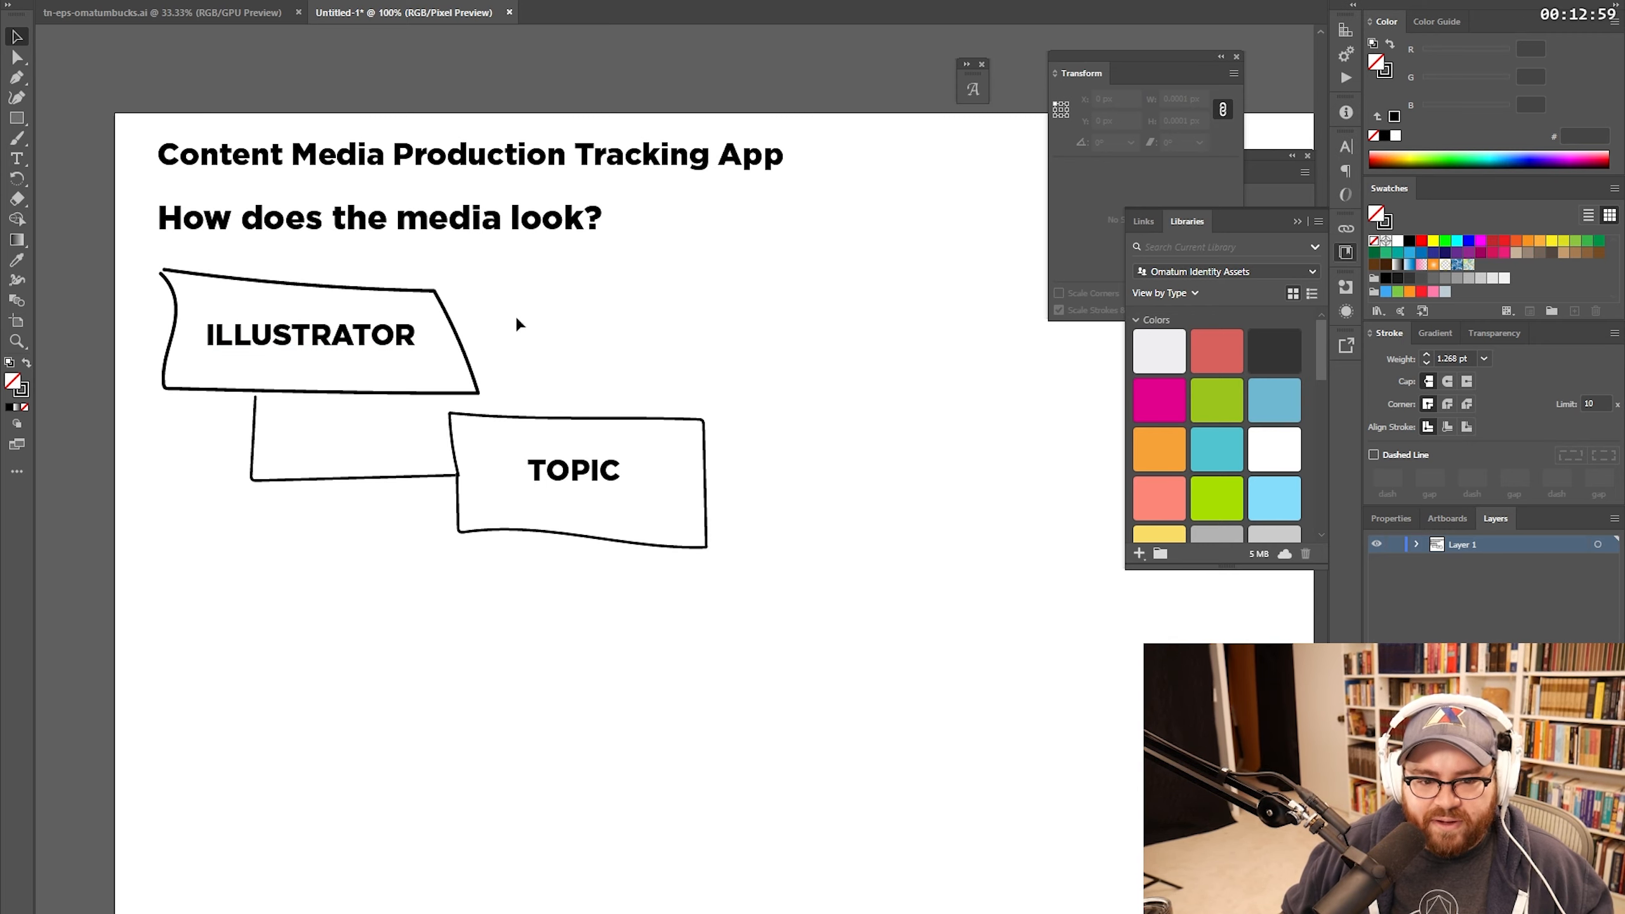
# Step: Rename the second box's label from TOPIC to 'FOR BEGINNERS'
pyautogui.press('space')
pyautogui.moveTo(754, 398)
pyautogui.mouseDown()
pyautogui.moveTo(704, 352)
pyautogui.moveTo(766, 375)
pyautogui.moveTo(743, 326)
pyautogui.moveTo(657, 326)
pyautogui.moveTo(776, 316)
pyautogui.moveTo(751, 291)
pyautogui.moveTo(745, 325)
pyautogui.mouseUp()
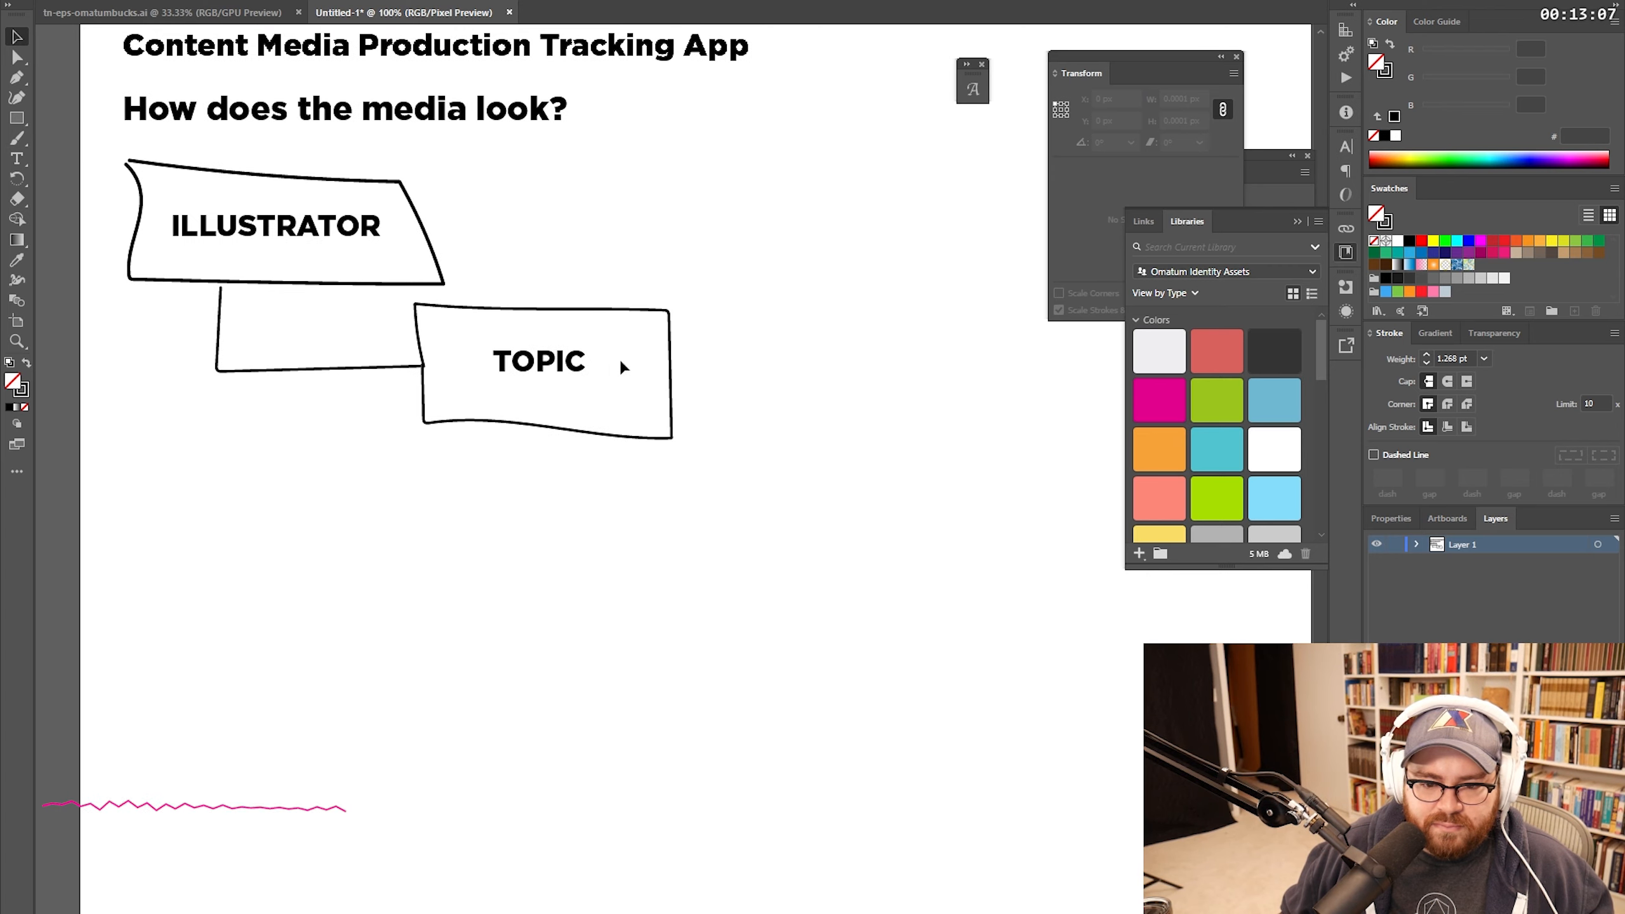
pyautogui.press('t')
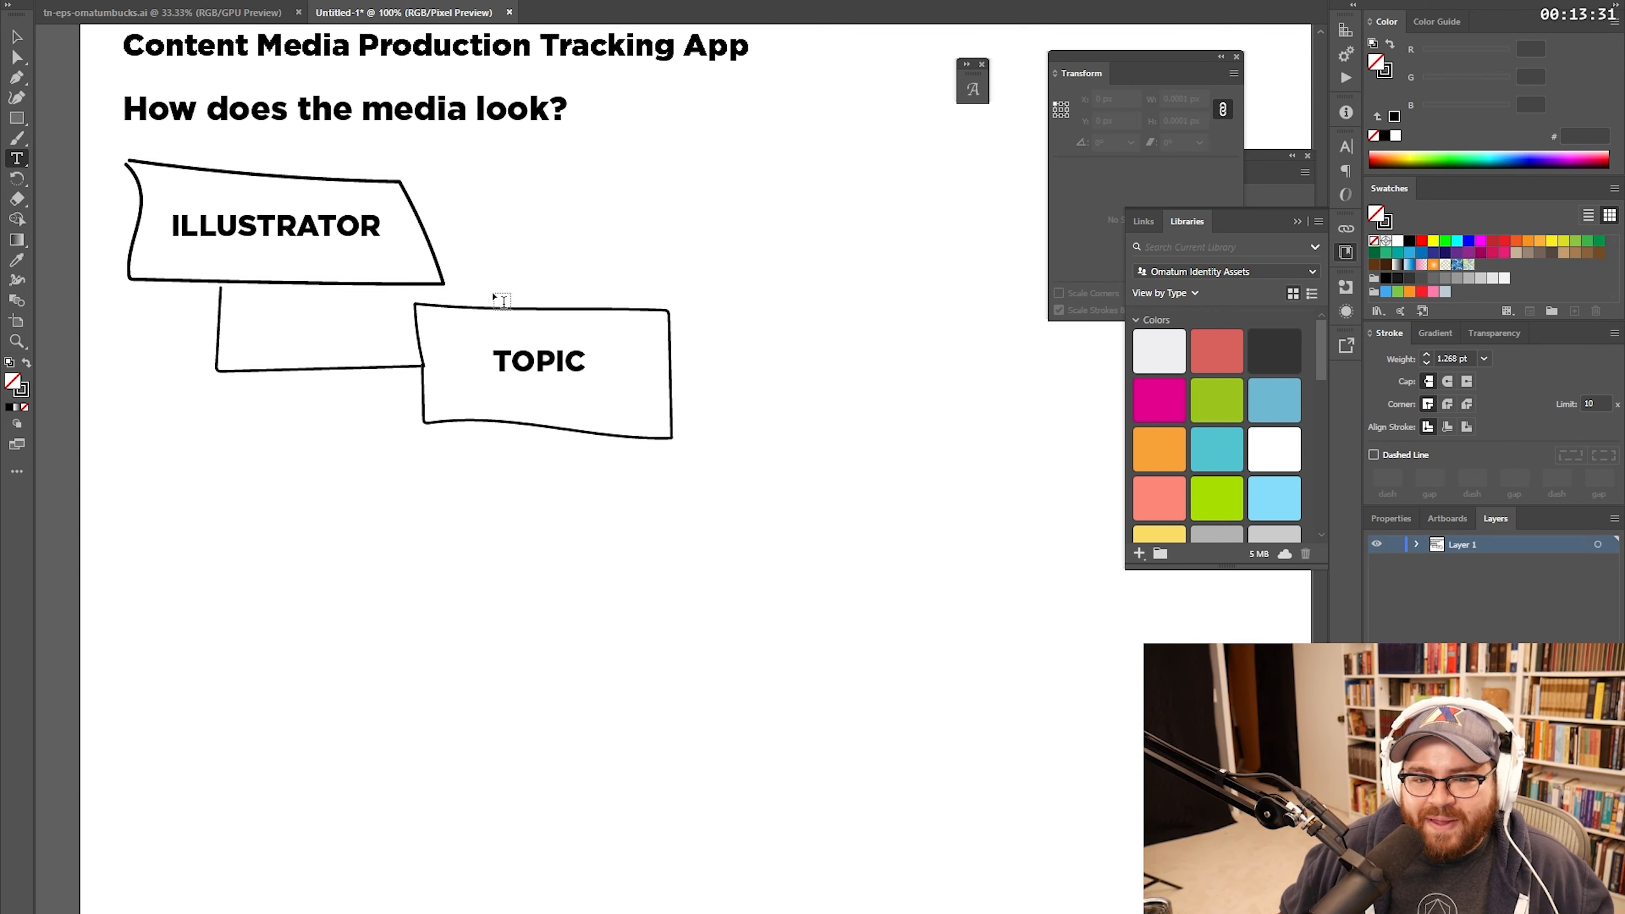
pyautogui.doubleClick(519, 360)
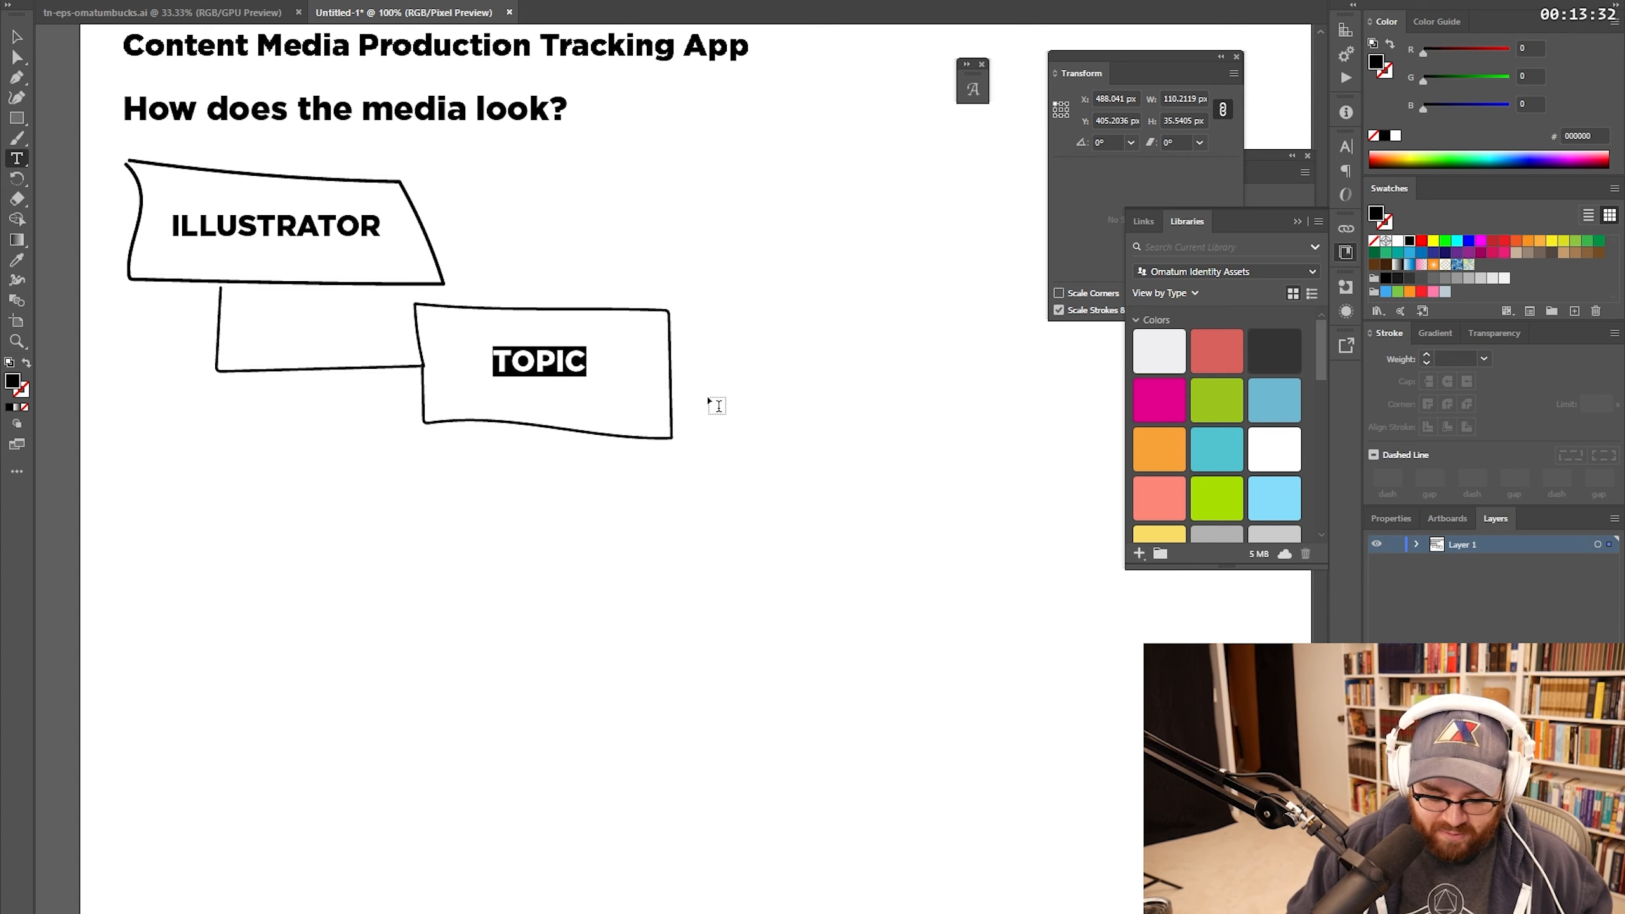
pyautogui.write('FOR BEGINNERS')
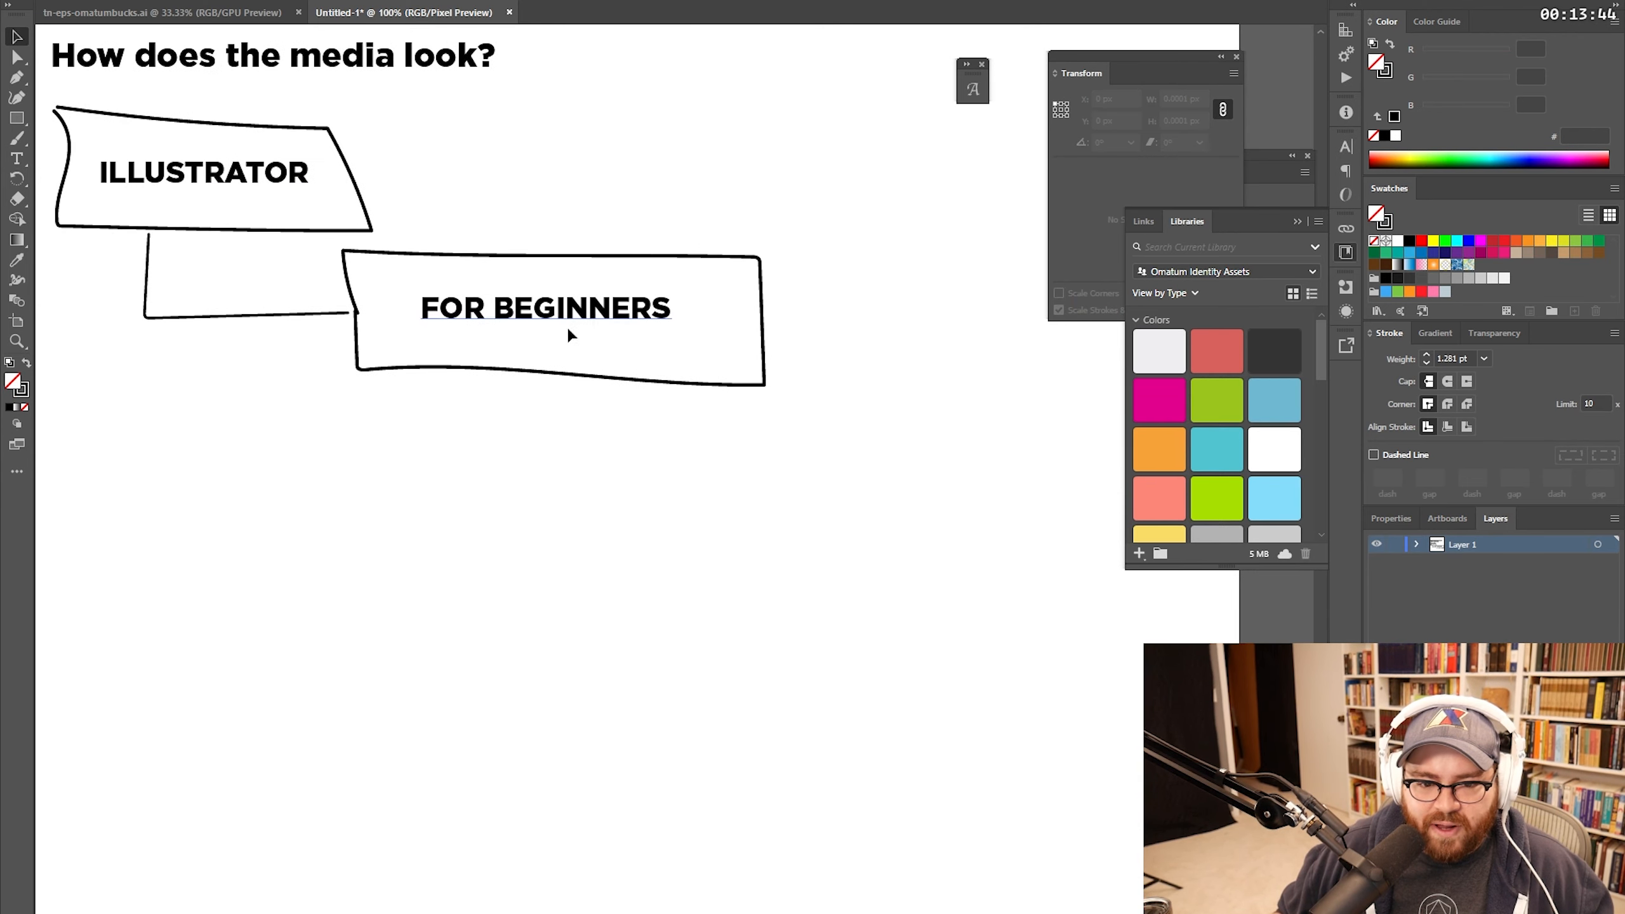
pyautogui.click(567, 342)
# Step: Draw a connector off FOR BEGINNERS and place a copy of its label in a new box
pyautogui.press('b')
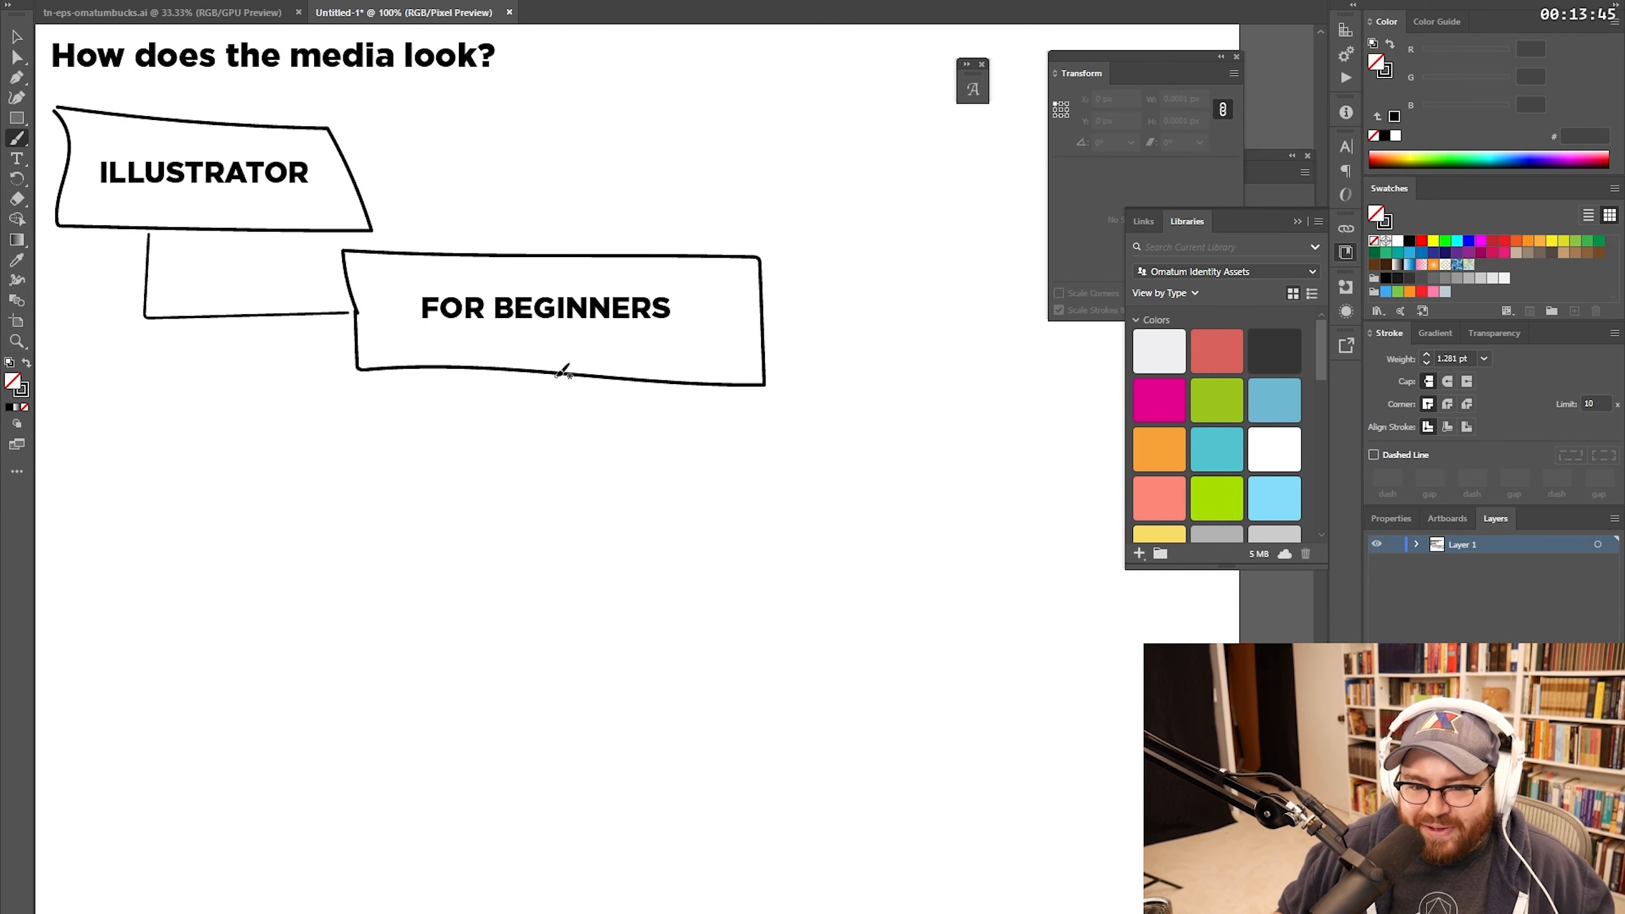
pyautogui.moveTo(562, 372)
pyautogui.mouseDown()
pyautogui.moveTo(605, 425)
pyautogui.moveTo(825, 422)
pyautogui.moveTo(677, 417)
pyautogui.moveTo(667, 348)
pyautogui.moveTo(944, 349)
pyautogui.moveTo(669, 421)
pyautogui.mouseUp()
pyautogui.press('v')
pyautogui.moveTo(428, 308); pyautogui.dragTo(842, 418)
pyautogui.doubleClick(800, 414)
pyautogui.doubleClick(797, 414)
pyautogui.hotkey('ctrl', 'a')
# Step: Label the third box 'THE TOOLBAR' and stack repeated copies below it, joining their connectors
pyautogui.write('THE TOOL')
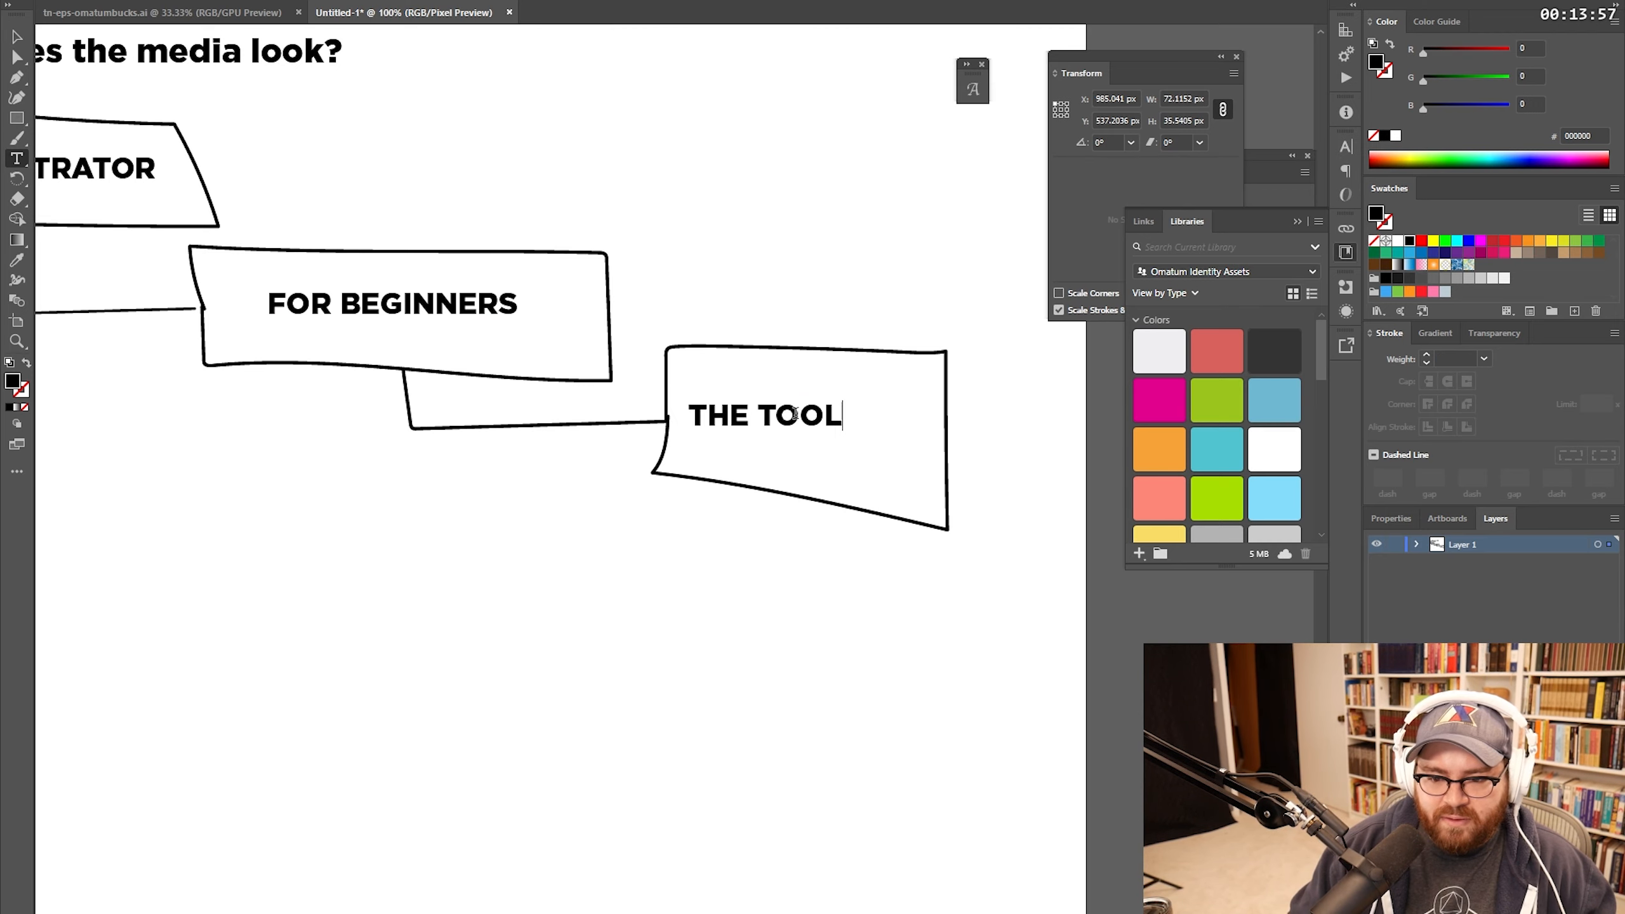
pyautogui.write('BAR')
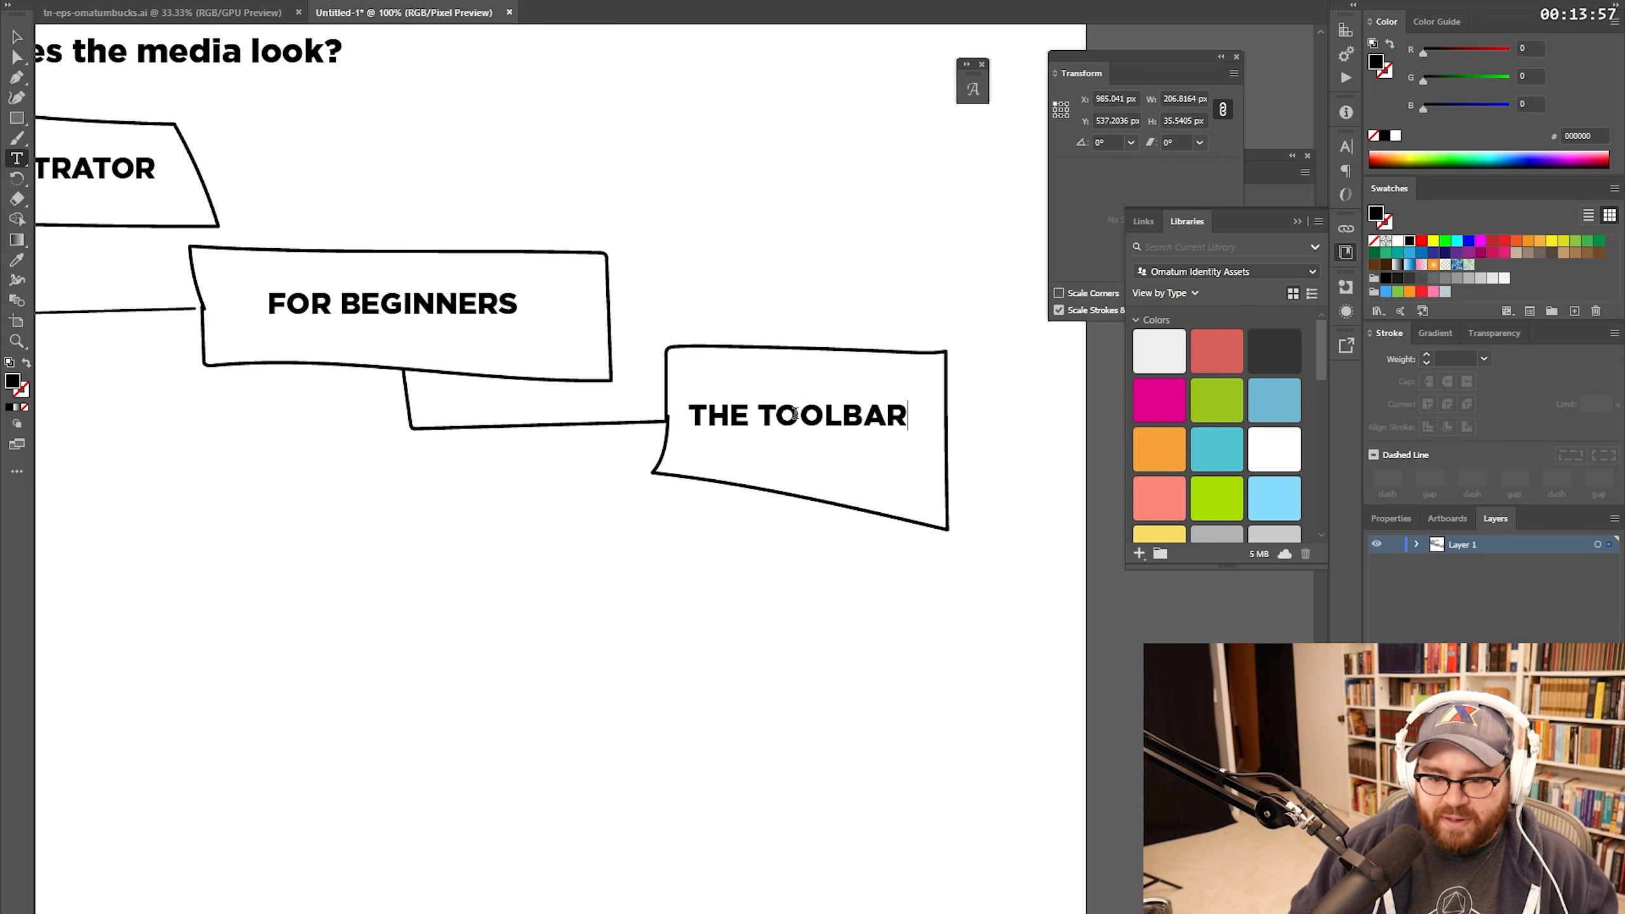
pyautogui.press('Escape')
pyautogui.hotkey('ctrl', 'shift', 'a')
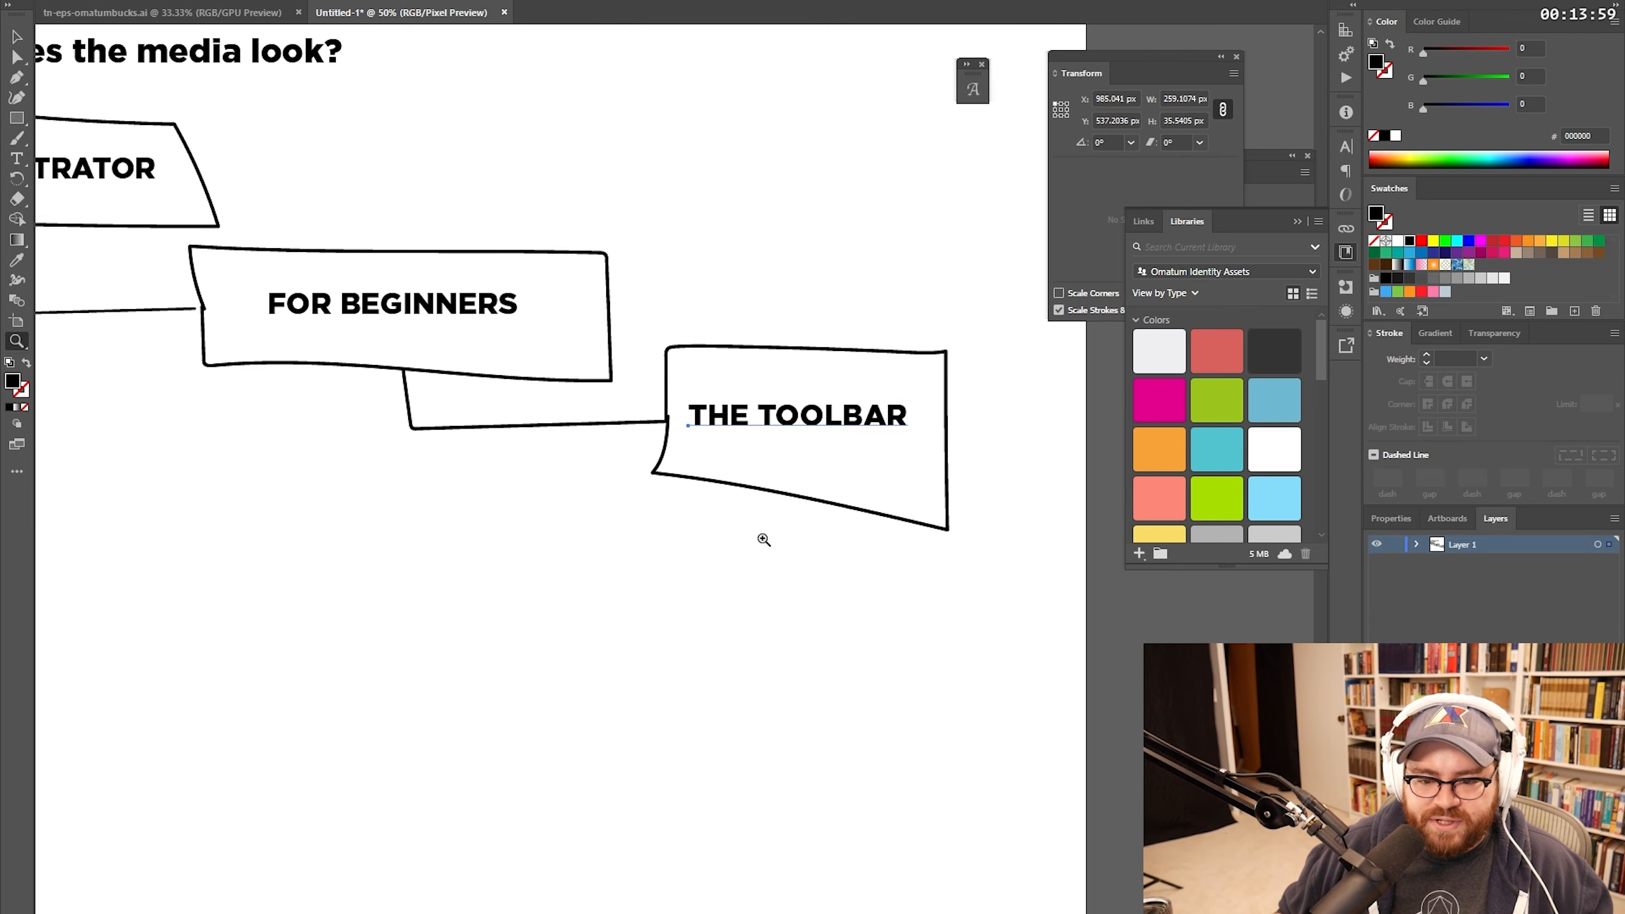
pyautogui.hotkey('ctrl', '-')
pyautogui.moveTo(771, 503); pyautogui.dragTo(480, 406)
pyautogui.keyDown('alt'); pyautogui.moveTo(715, 423); pyautogui.dragTo(715, 514); pyautogui.keyUp('alt')
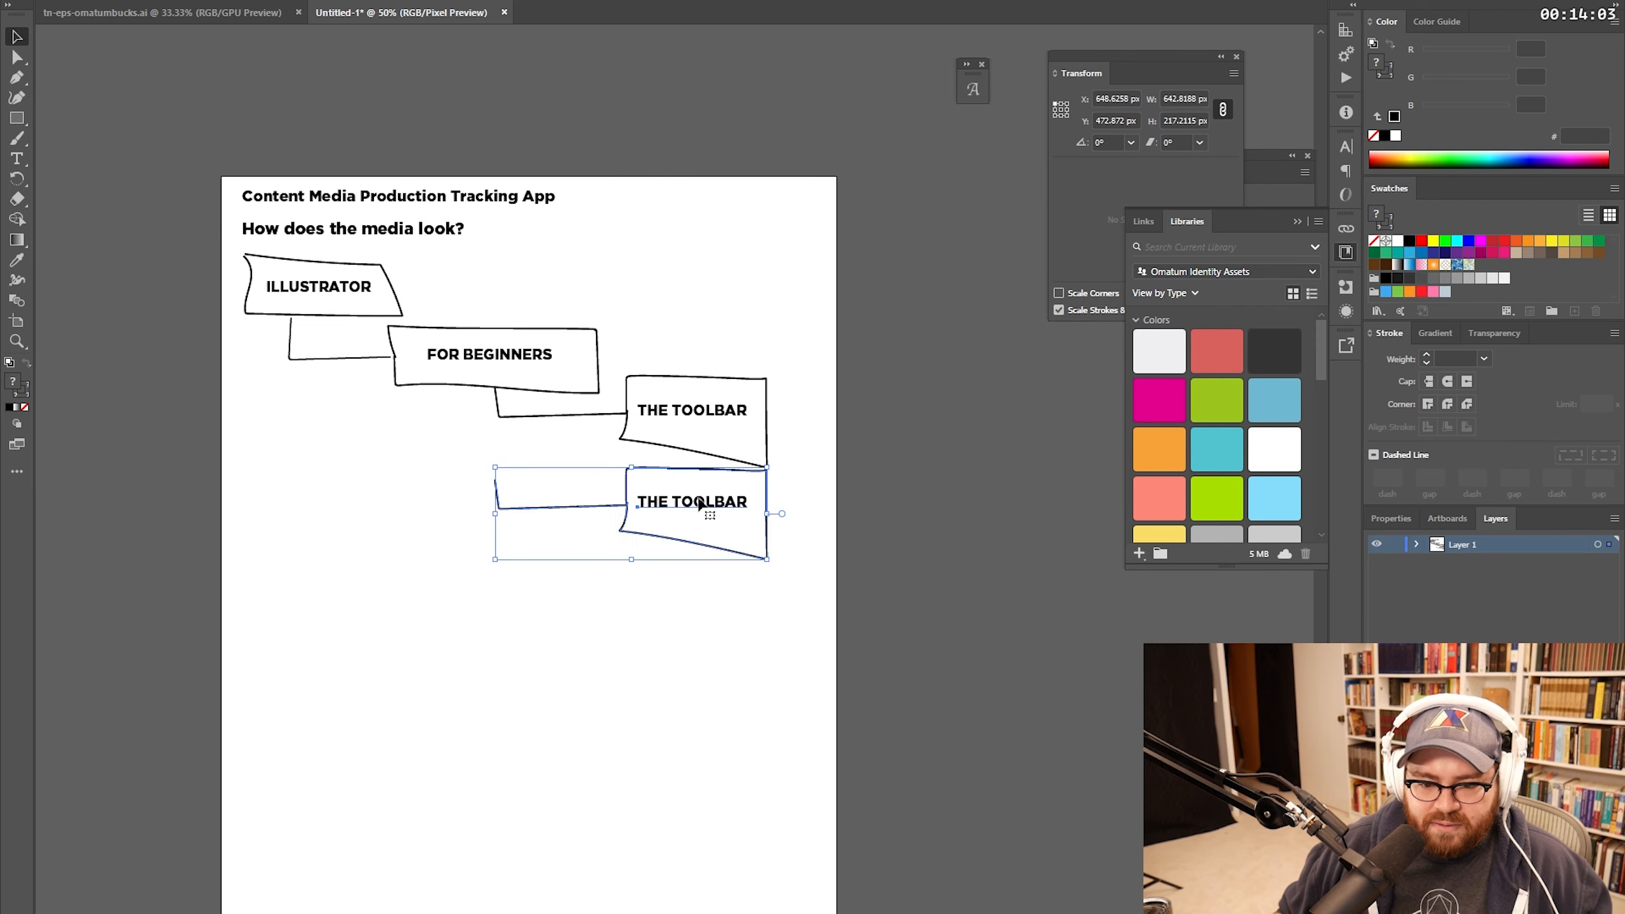
pyautogui.hotkey('ctrl', 'd')
pyautogui.hotkey('ctrl', 'd')
pyautogui.hotkey('ctrl', 'd')
pyautogui.hotkey('ctrl', 'd')
pyautogui.scroll(-1, 539, 466)
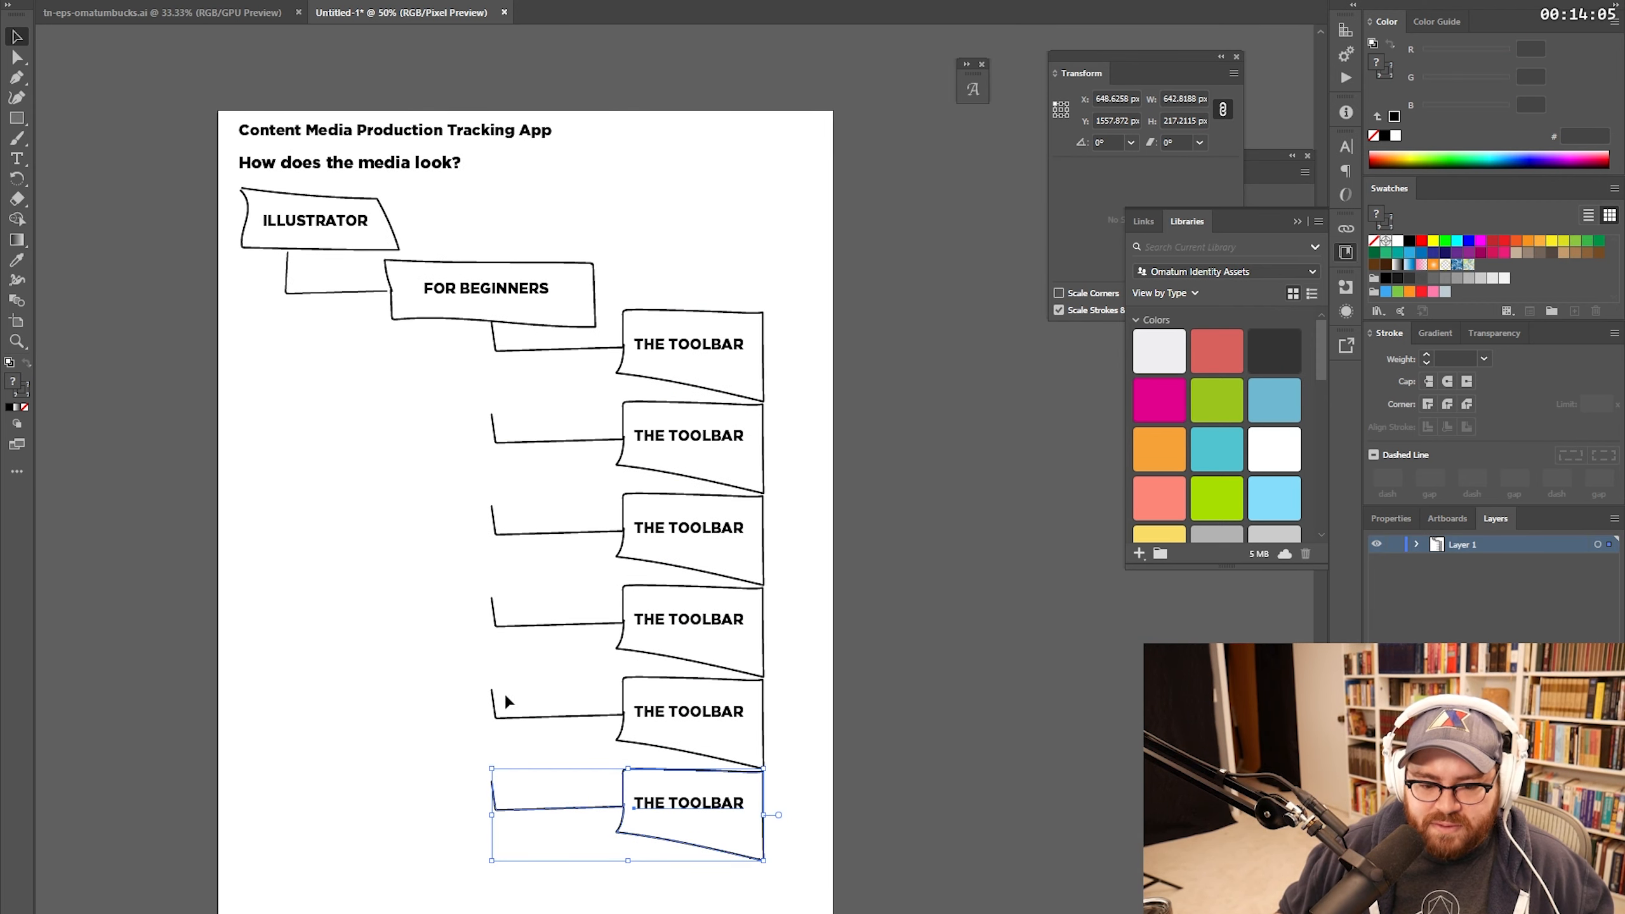
pyautogui.press('a')
pyautogui.moveTo(493, 782); pyautogui.dragTo(512, 617)
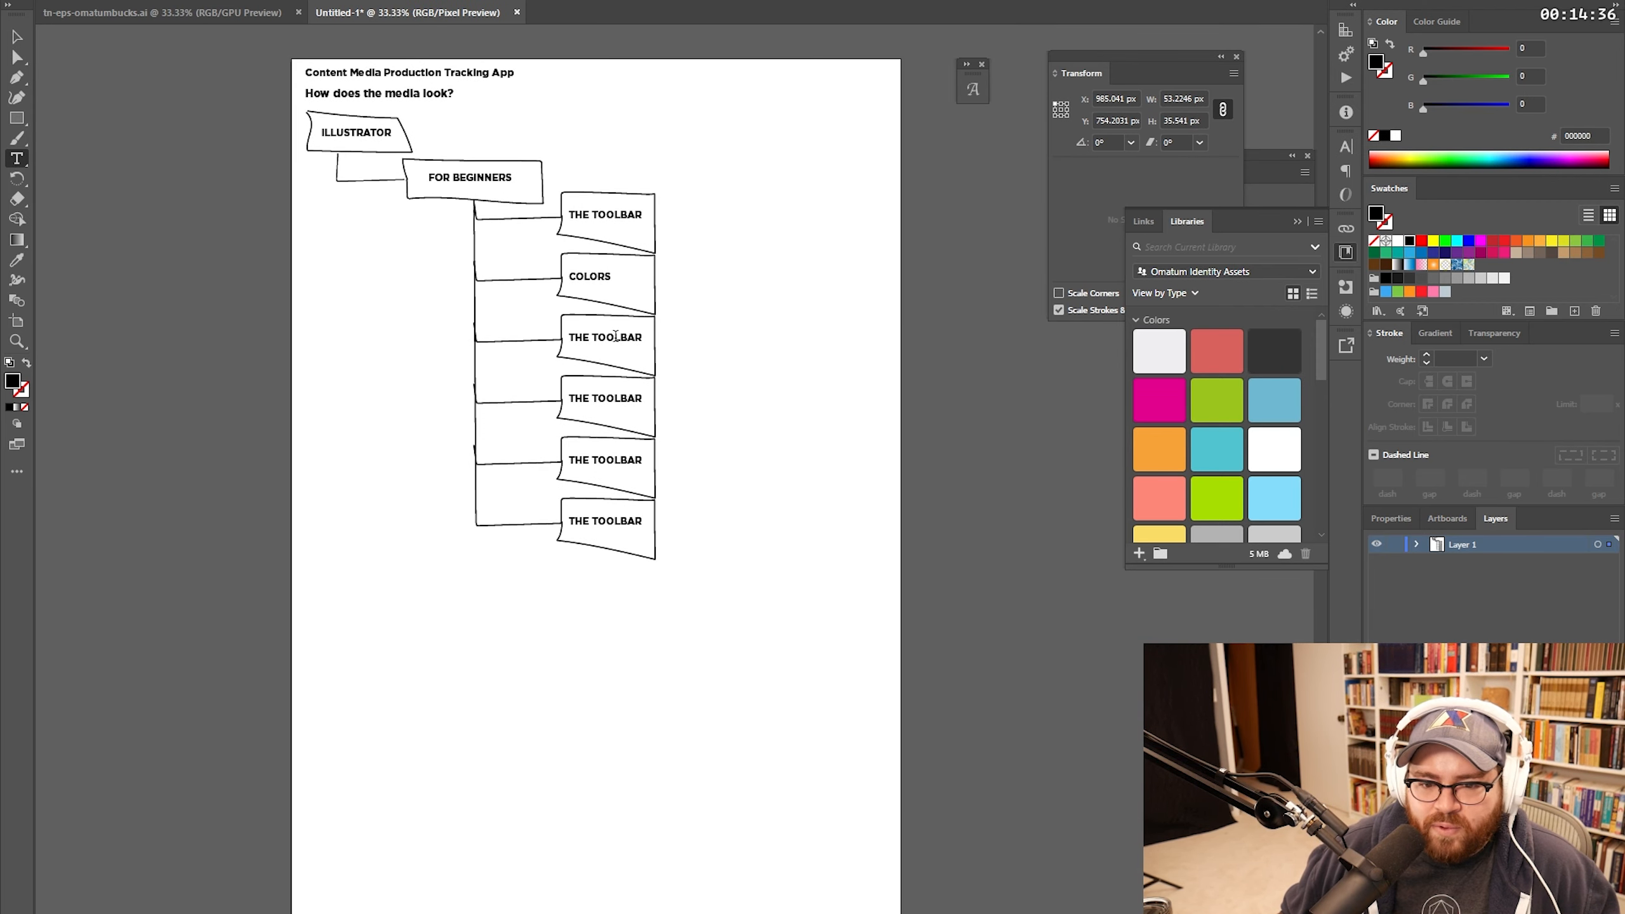
# Step: Duplicate the FOR BEGINNERS branch below, connect it to ILLUSTRATOR, and select its label for renaming
pyautogui.tripleClick(615, 337)
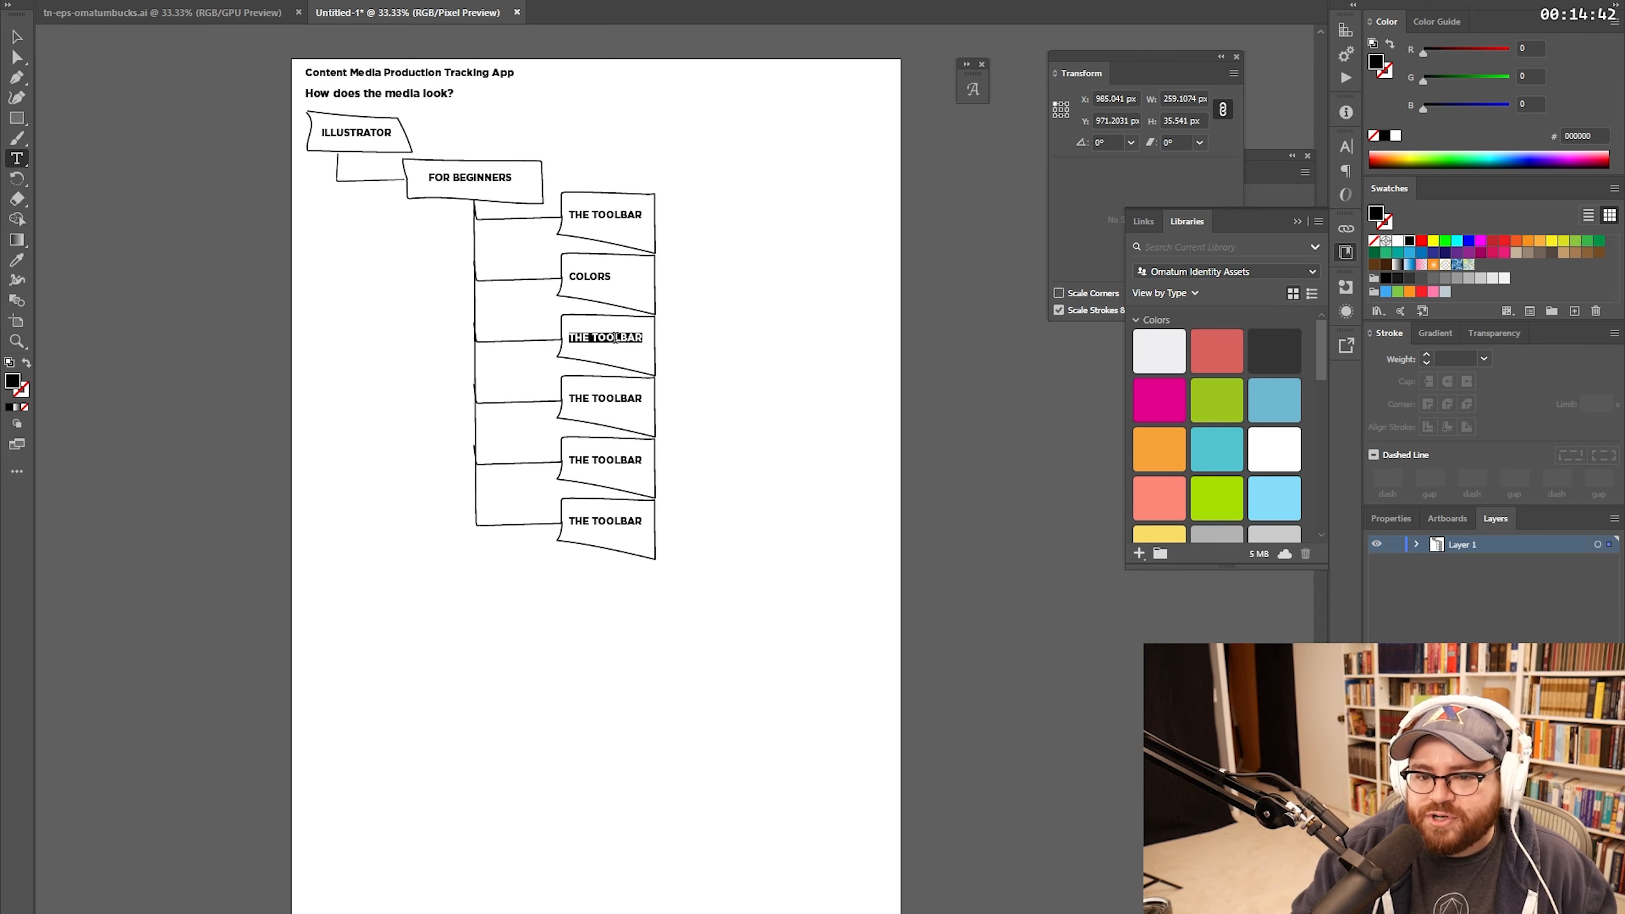
pyautogui.press('Escape')
pyautogui.moveTo(702, 166); pyautogui.dragTo(308, 569)
pyautogui.moveTo(499, 185); pyautogui.dragTo(498, 604)
pyautogui.hotkey('ctrl', 'shift', 'a')
pyautogui.press('a')
pyautogui.moveTo(335, 578); pyautogui.dragTo(336, 181)
pyautogui.press('t')
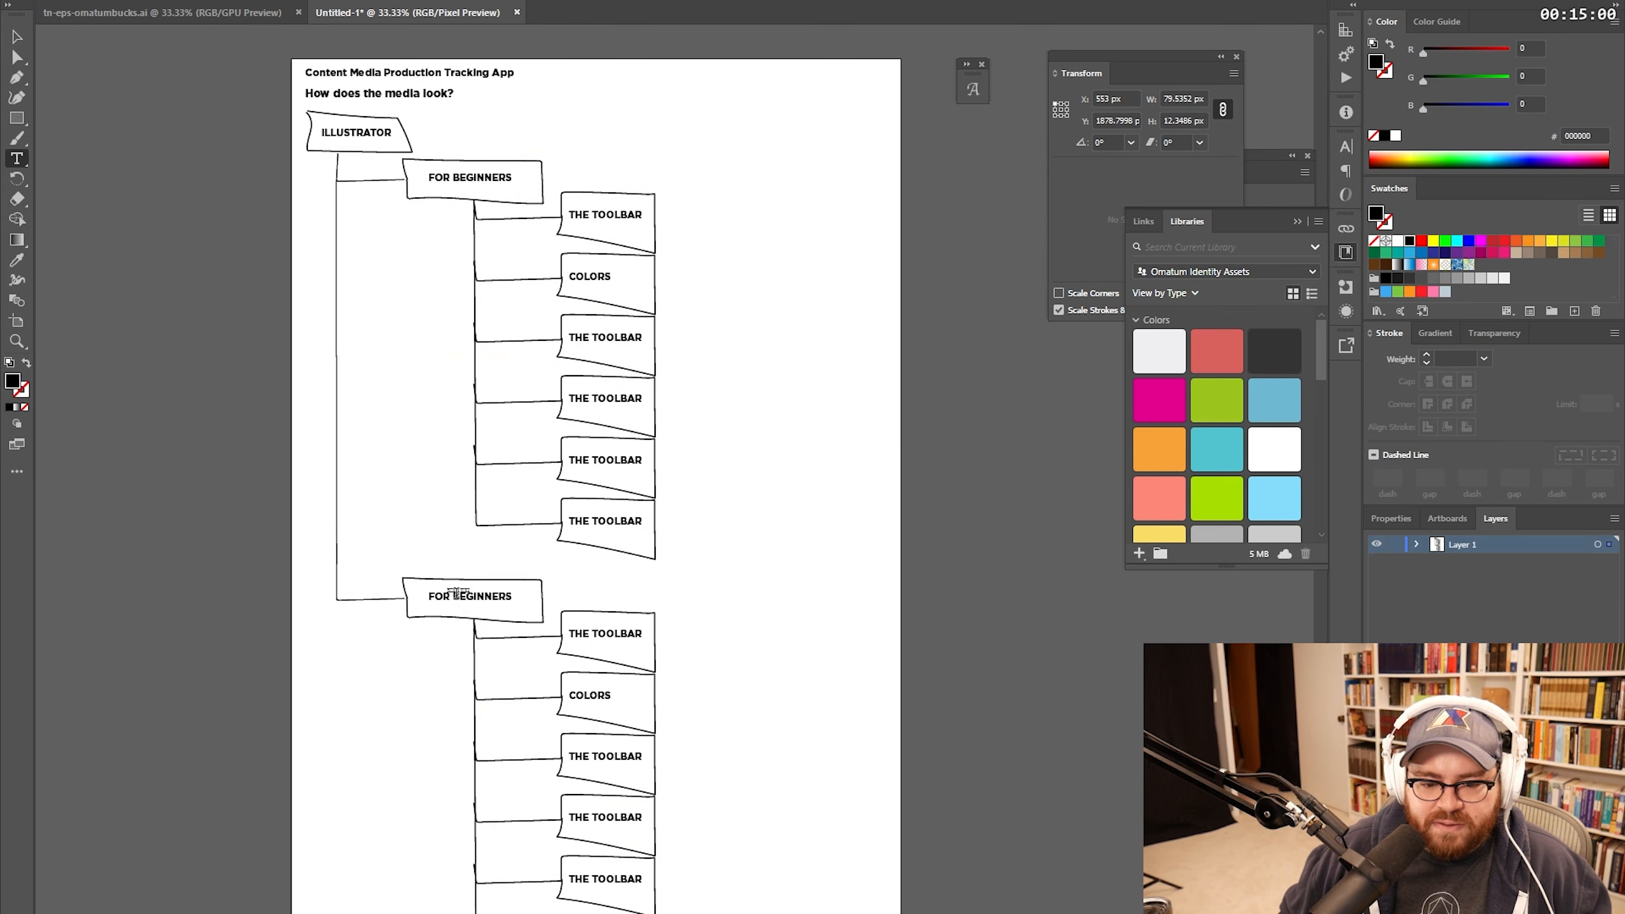
pyautogui.moveTo(514, 596); pyautogui.dragTo(428, 596)
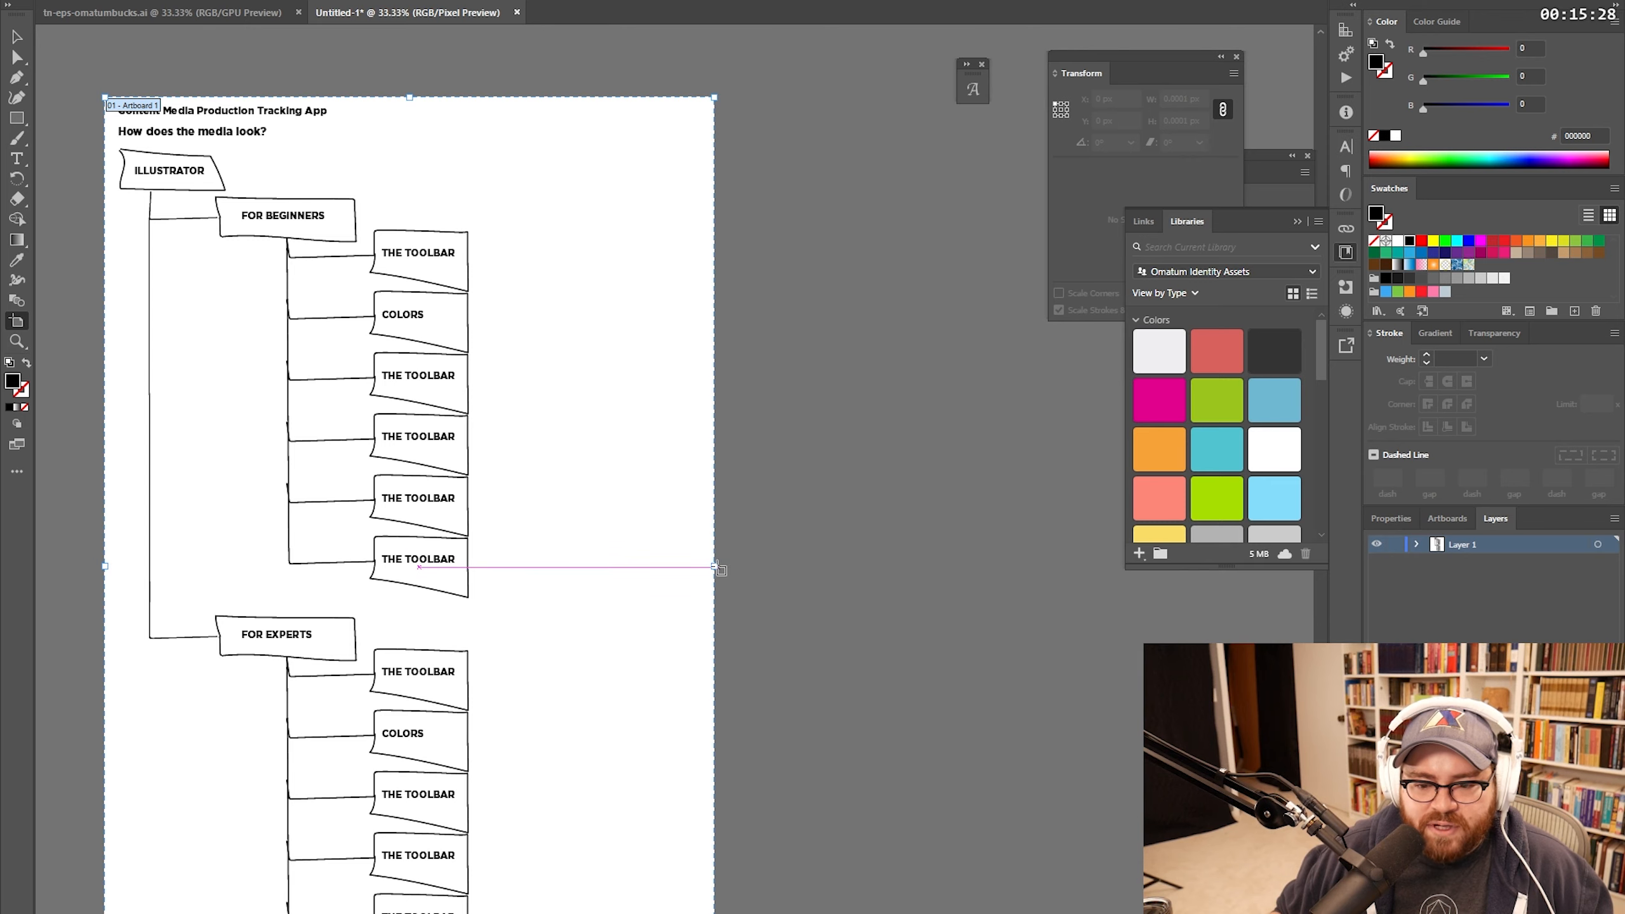
# Step: Widen the artboard to the right and zoom in on the ILLUSTRATOR box
pyautogui.moveTo(714, 565); pyautogui.dragTo(1023, 575)
pyautogui.press('v')
pyautogui.moveTo(585, 323); pyautogui.dragTo(762, 380)
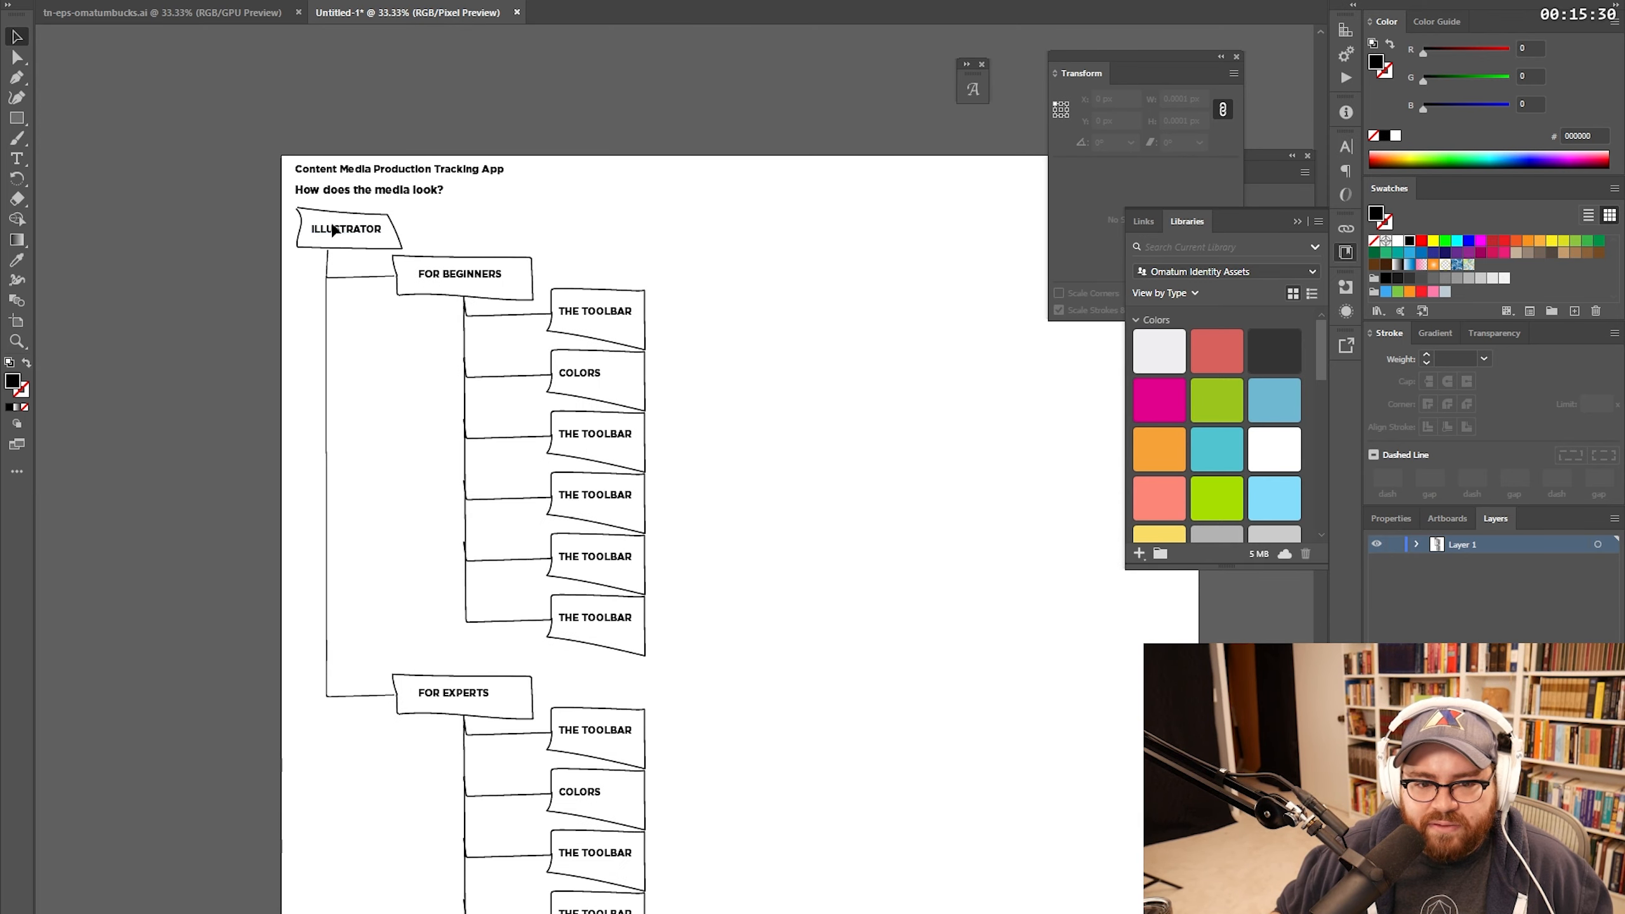
pyautogui.press('z')
pyautogui.click(441, 278)
pyautogui.click(683, 394)
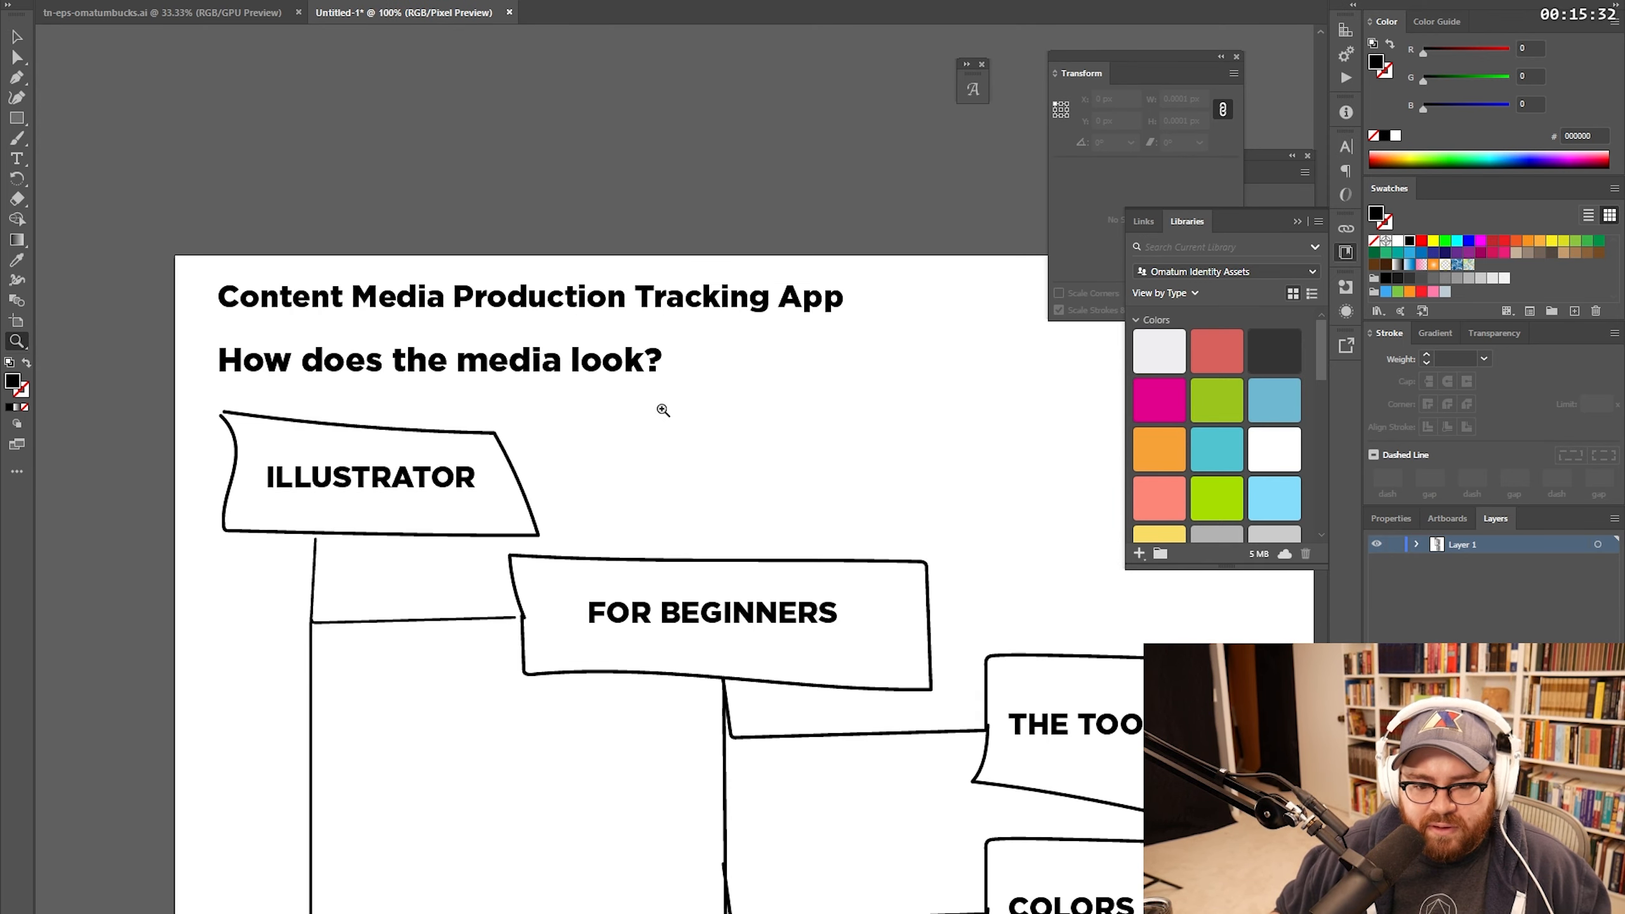
# Step: Add an enlarged magenta 'AREA' label under ILLUSTRATOR
pyautogui.press('t')
pyautogui.click(393, 515)
pyautogui.write('AREA')
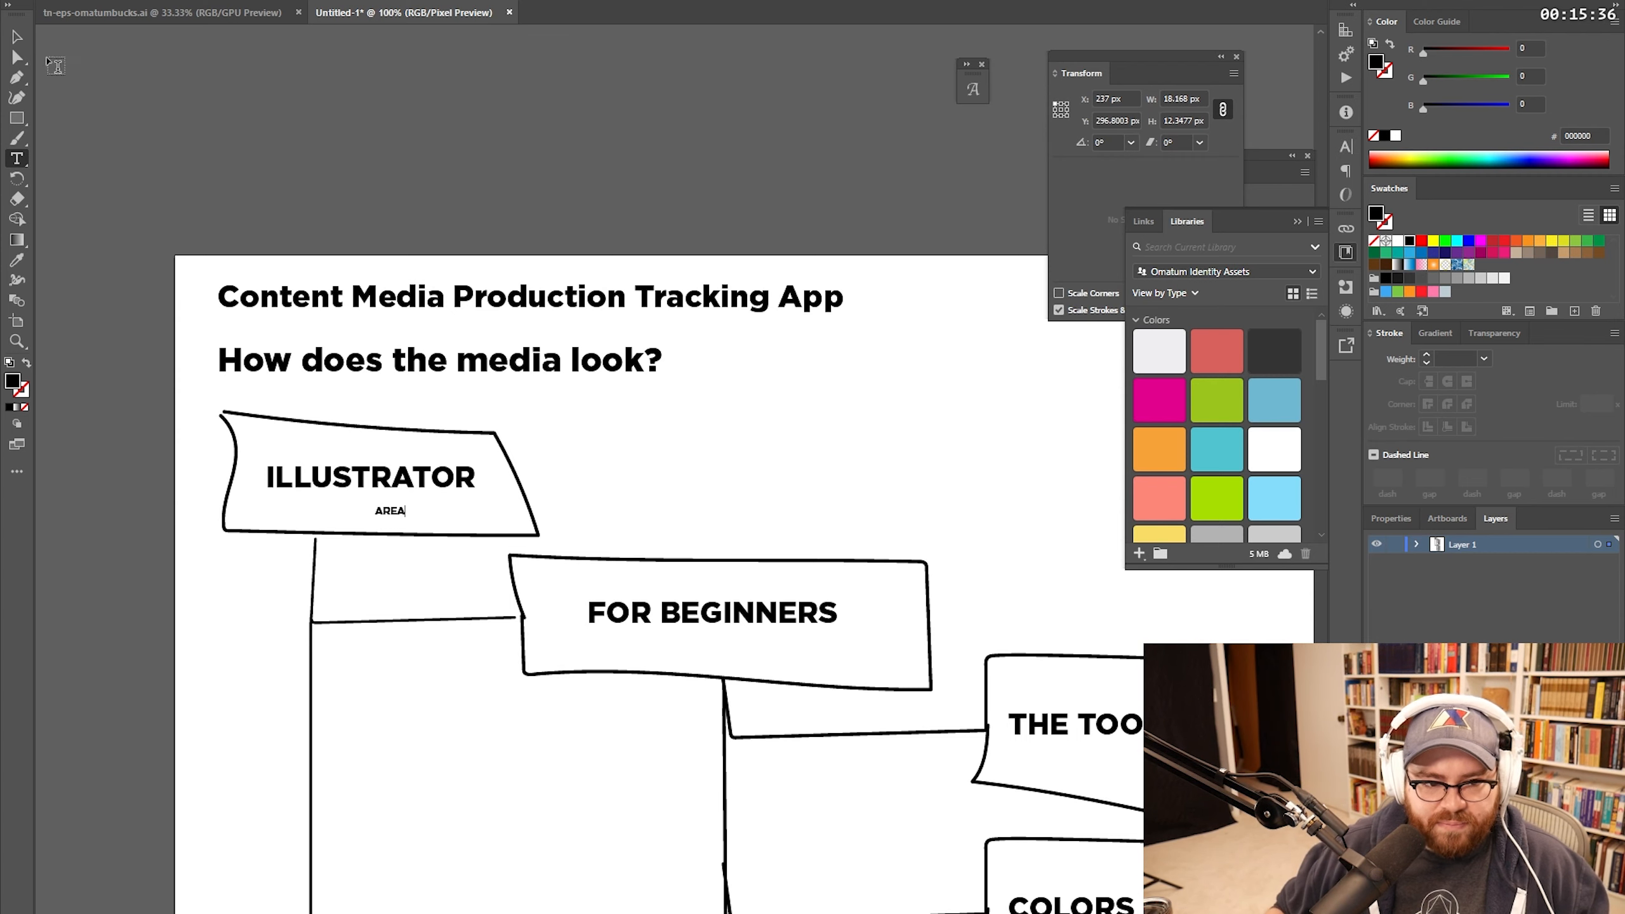
pyautogui.click(16, 32)
pyautogui.click(1158, 398)
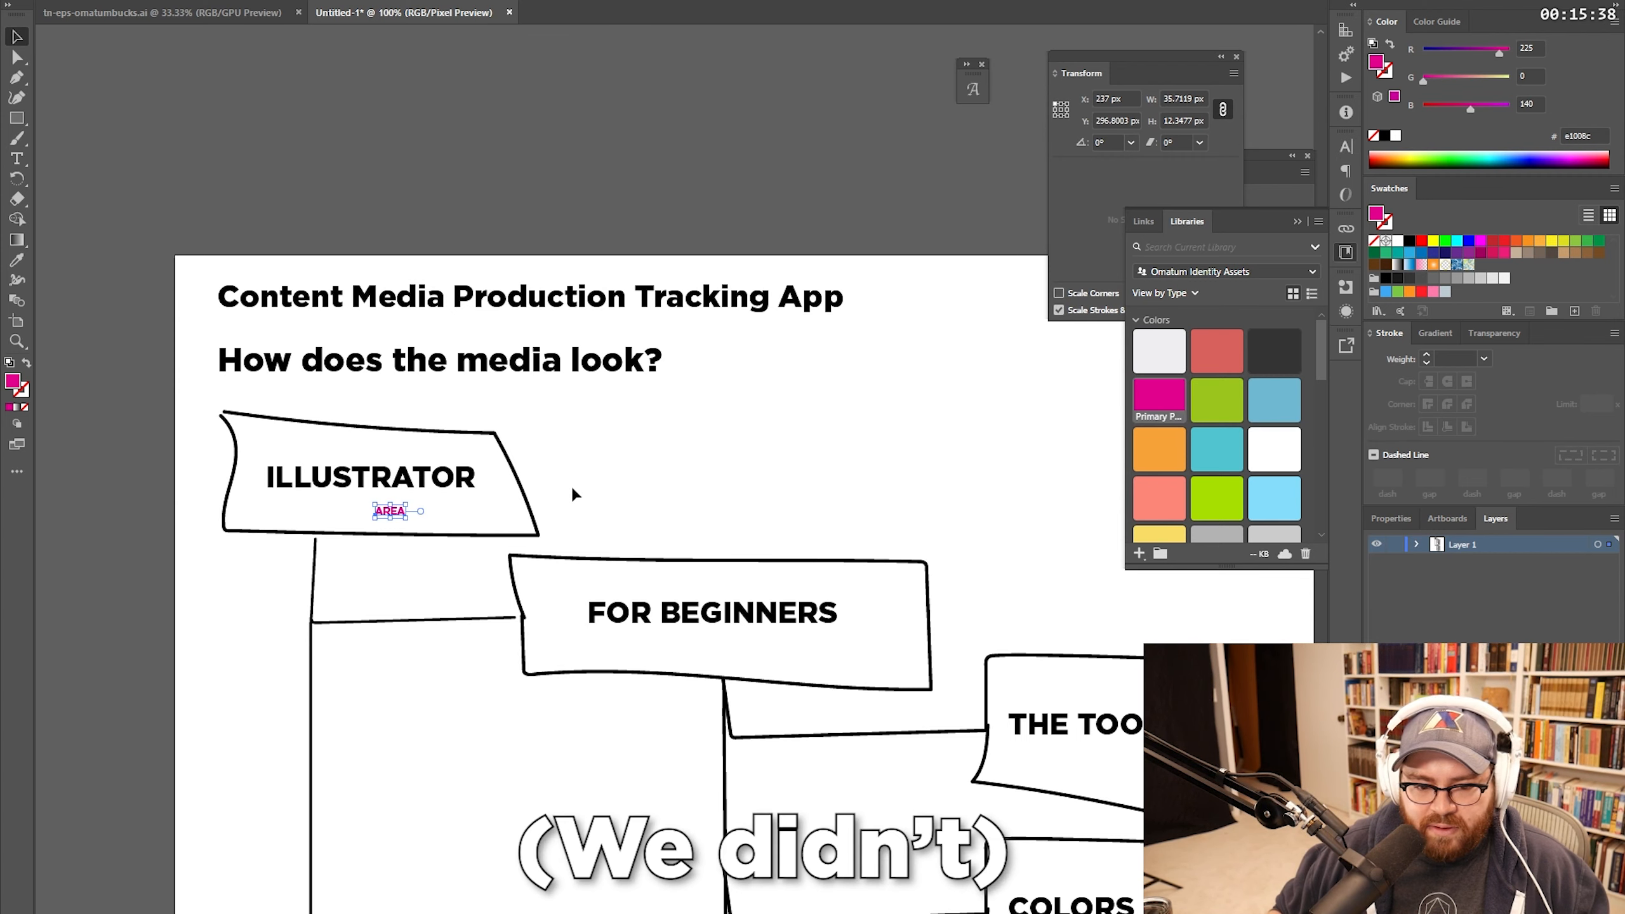
pyautogui.moveTo(414, 515); pyautogui.dragTo(515, 551)
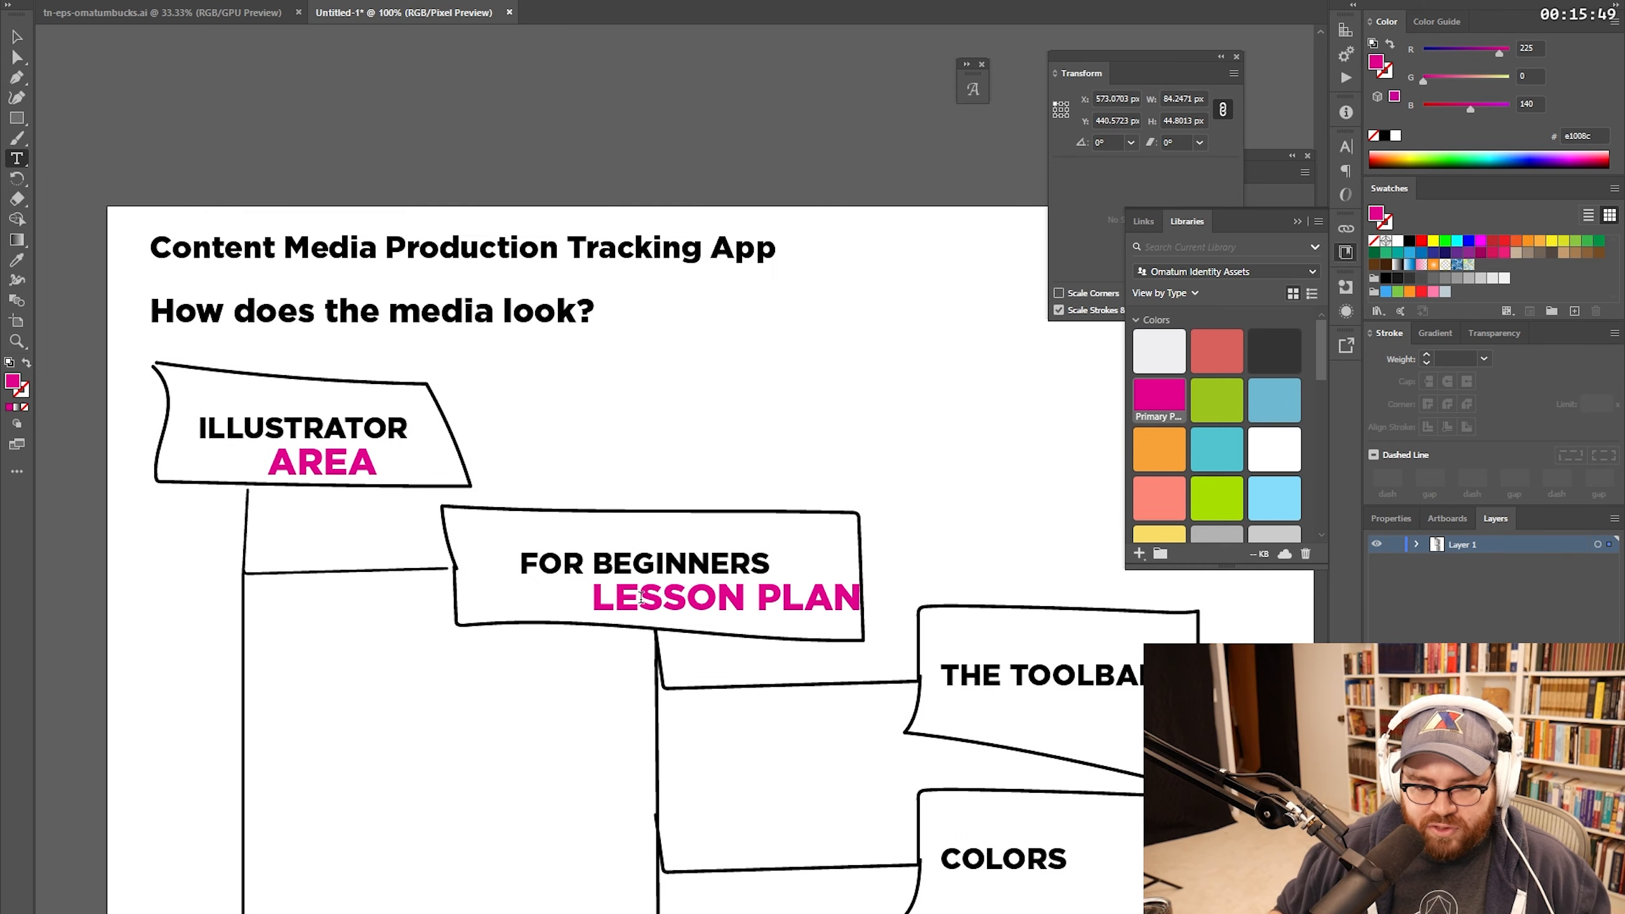
# Step: Relabel a tier tag 'TARGET' and copy it beneath THE TOOLBAR for the EPISODE tier
pyautogui.tripleClick(641, 595)
pyautogui.write('TARGET')
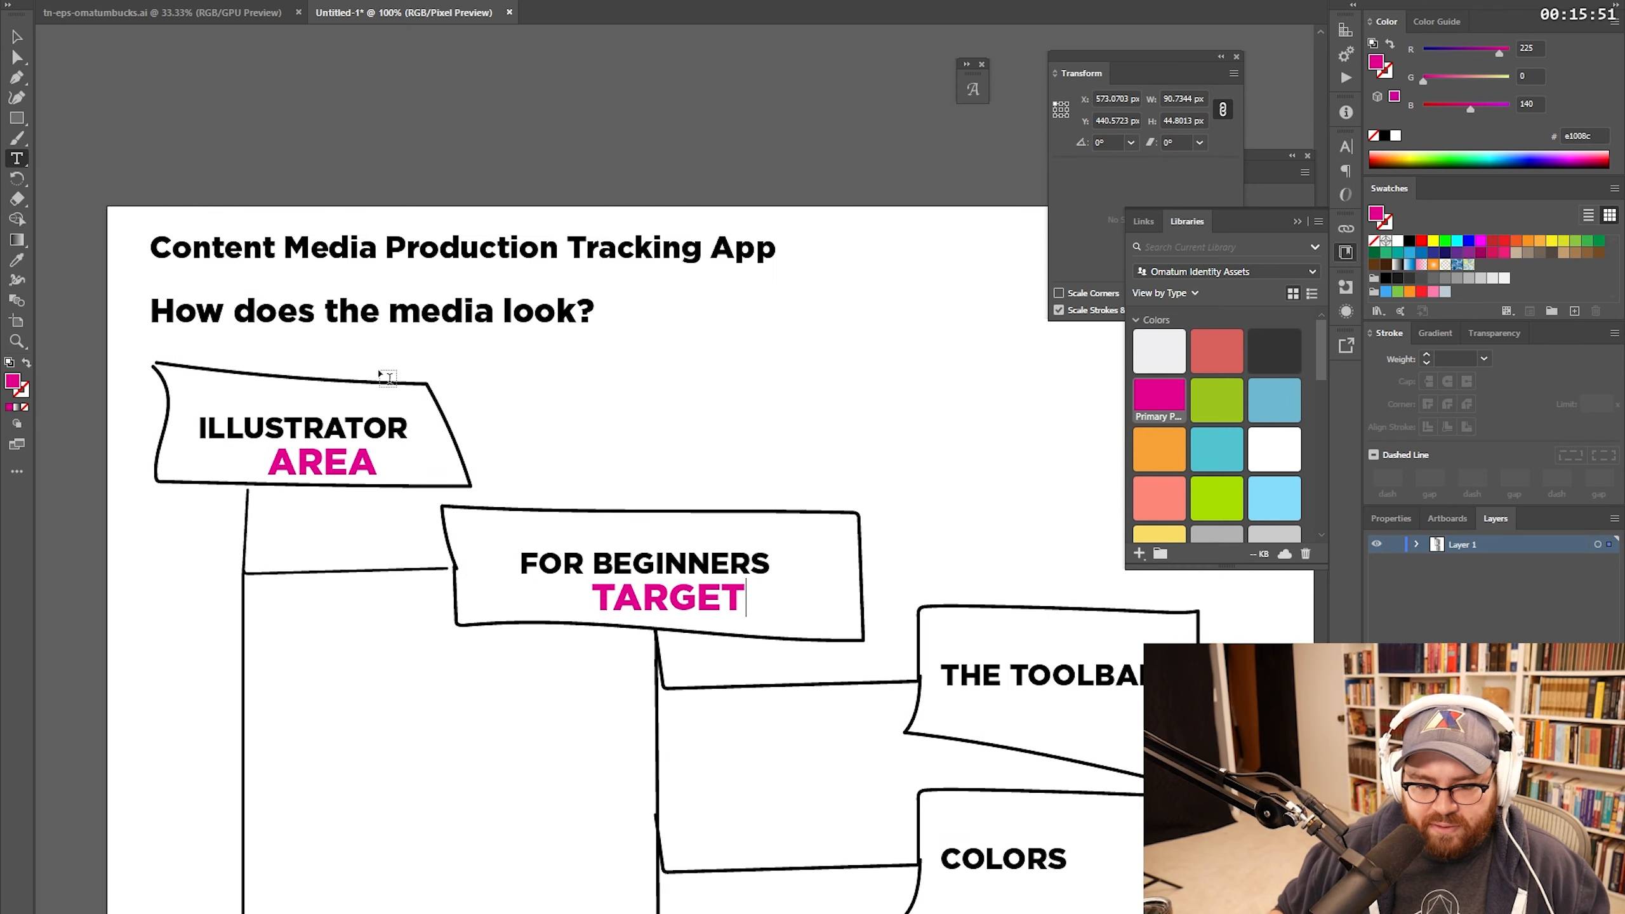
pyautogui.press('Escape')
pyautogui.moveTo(756, 342); pyautogui.dragTo(596, 236)
pyautogui.keyDown('alt'); pyautogui.moveTo(450, 462); pyautogui.dragTo(827, 581); pyautogui.keyUp('alt')
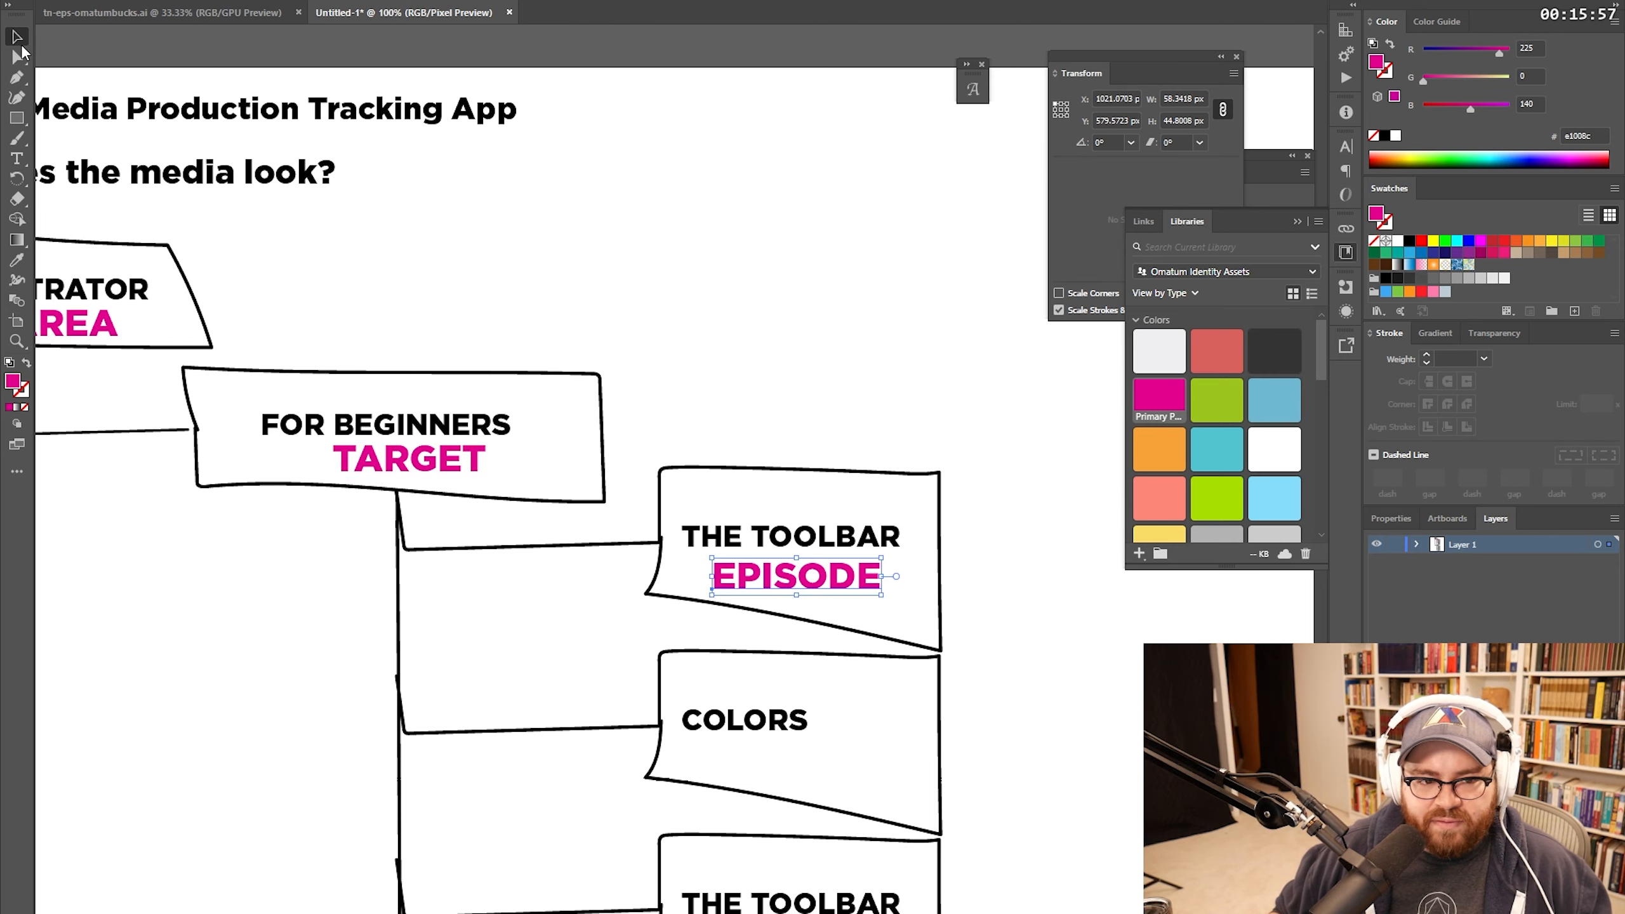
pyautogui.moveTo(527, 280); pyautogui.dragTo(903, 261)
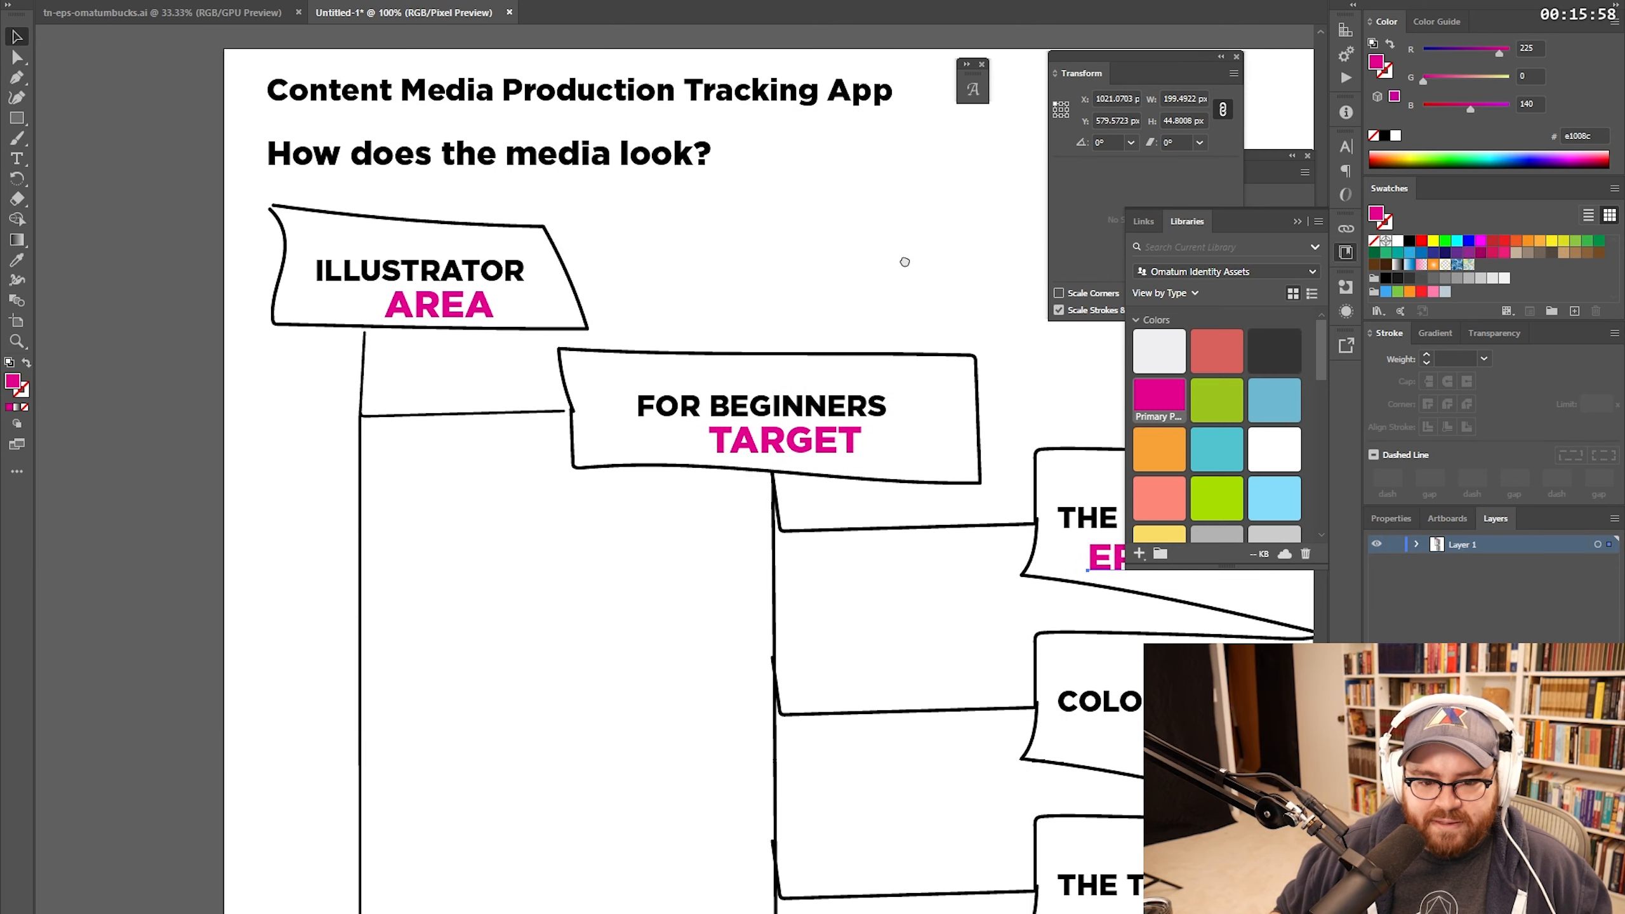
pyautogui.moveTo(803, 460); pyautogui.dragTo(483, 318)
pyautogui.moveTo(898, 413); pyautogui.dragTo(659, 385)
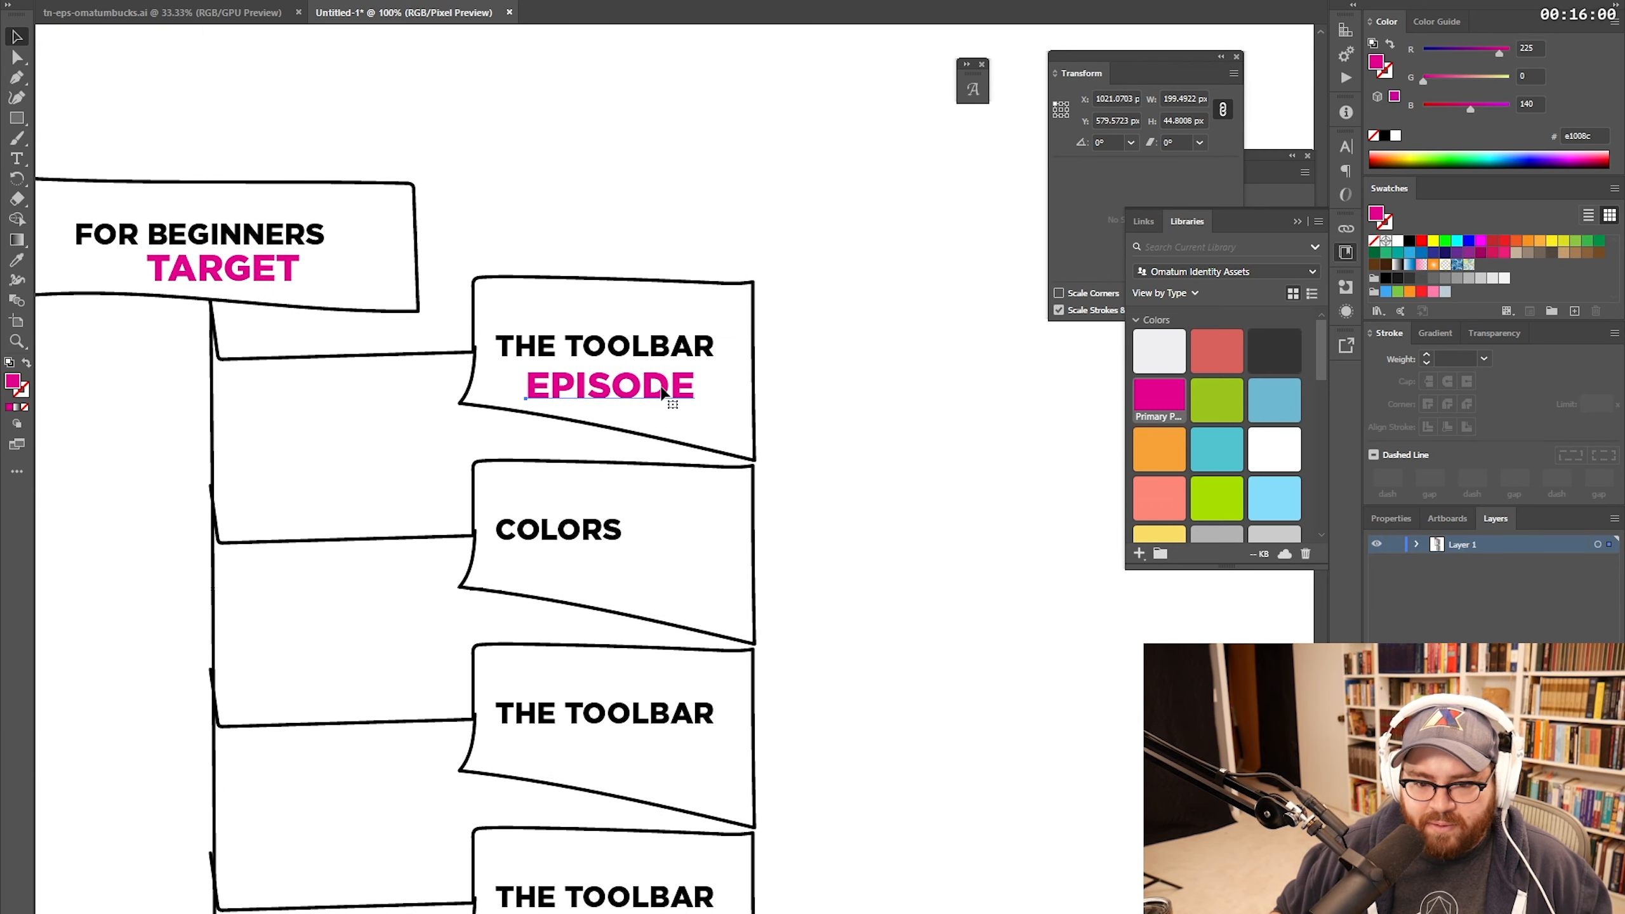
pyautogui.press('z')
pyautogui.keyDown('alt'); pyautogui.click(717, 392); pyautogui.keyUp('alt')
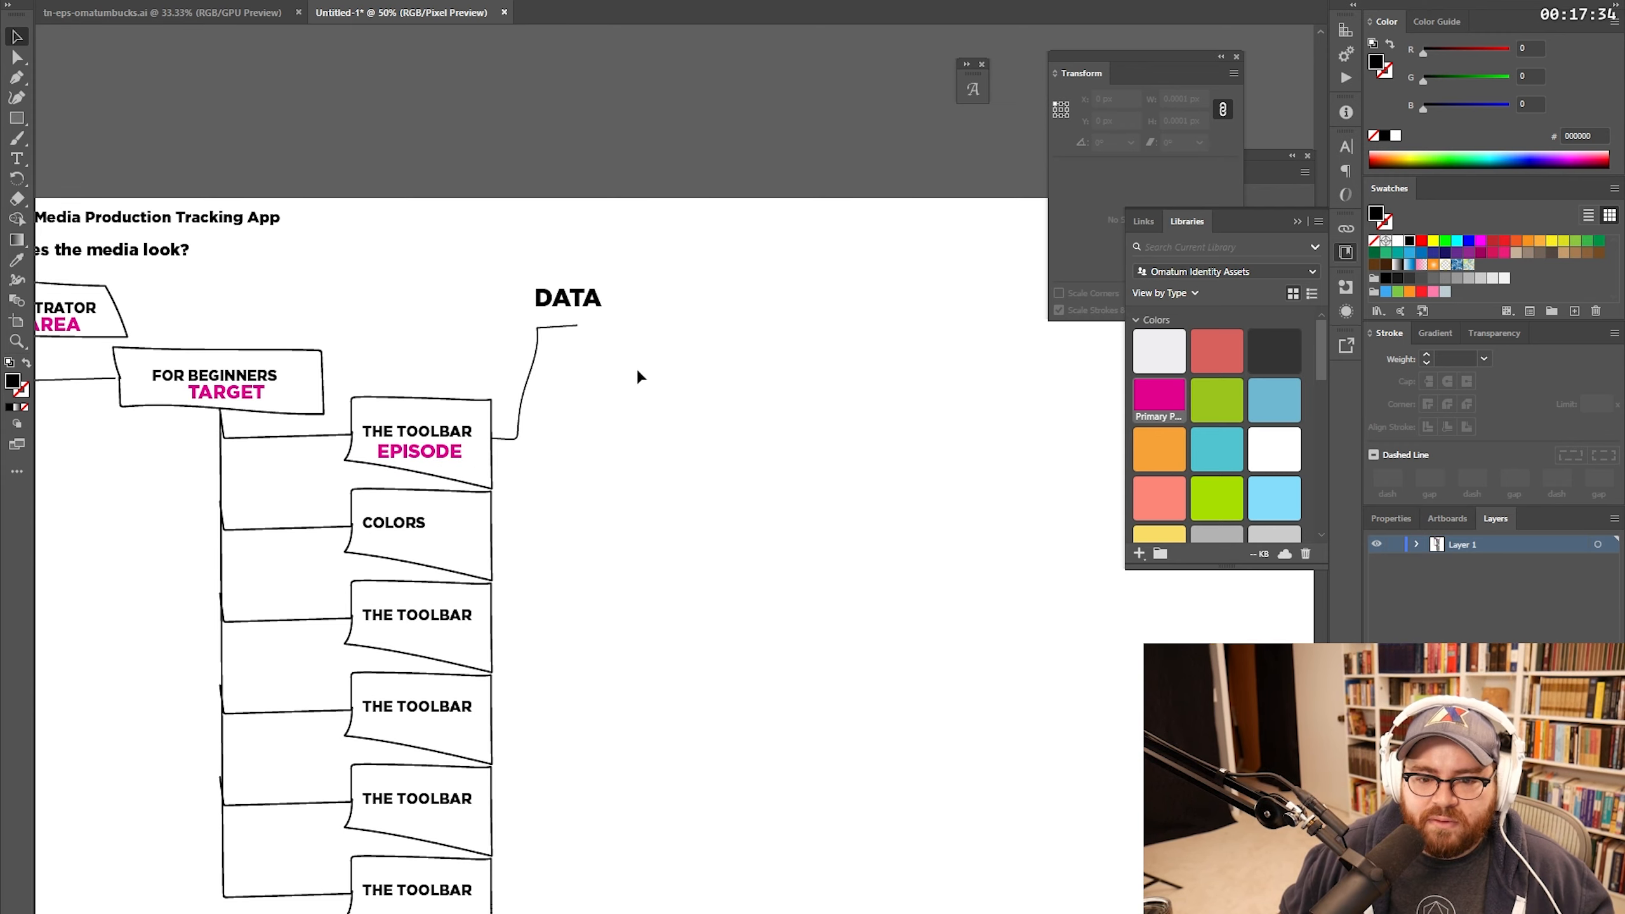
# Step: Copy the DATA label below and right of itself, setting the copy's font to Operator Mono
pyautogui.moveTo(580, 309); pyautogui.dragTo(638, 339)
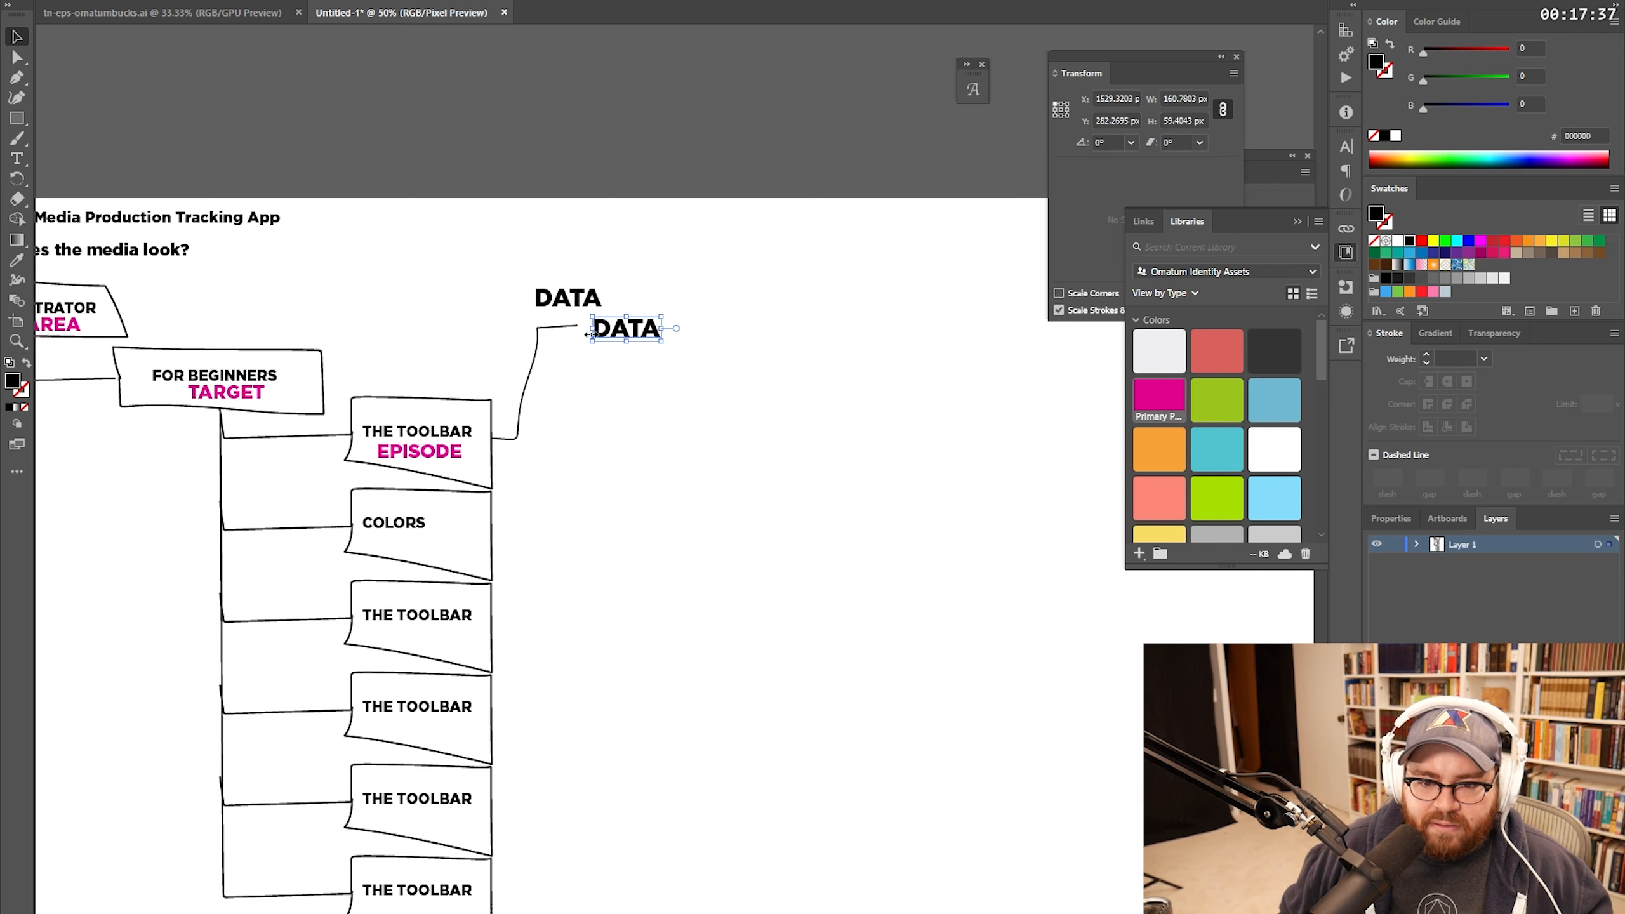
pyautogui.click(710, 2)
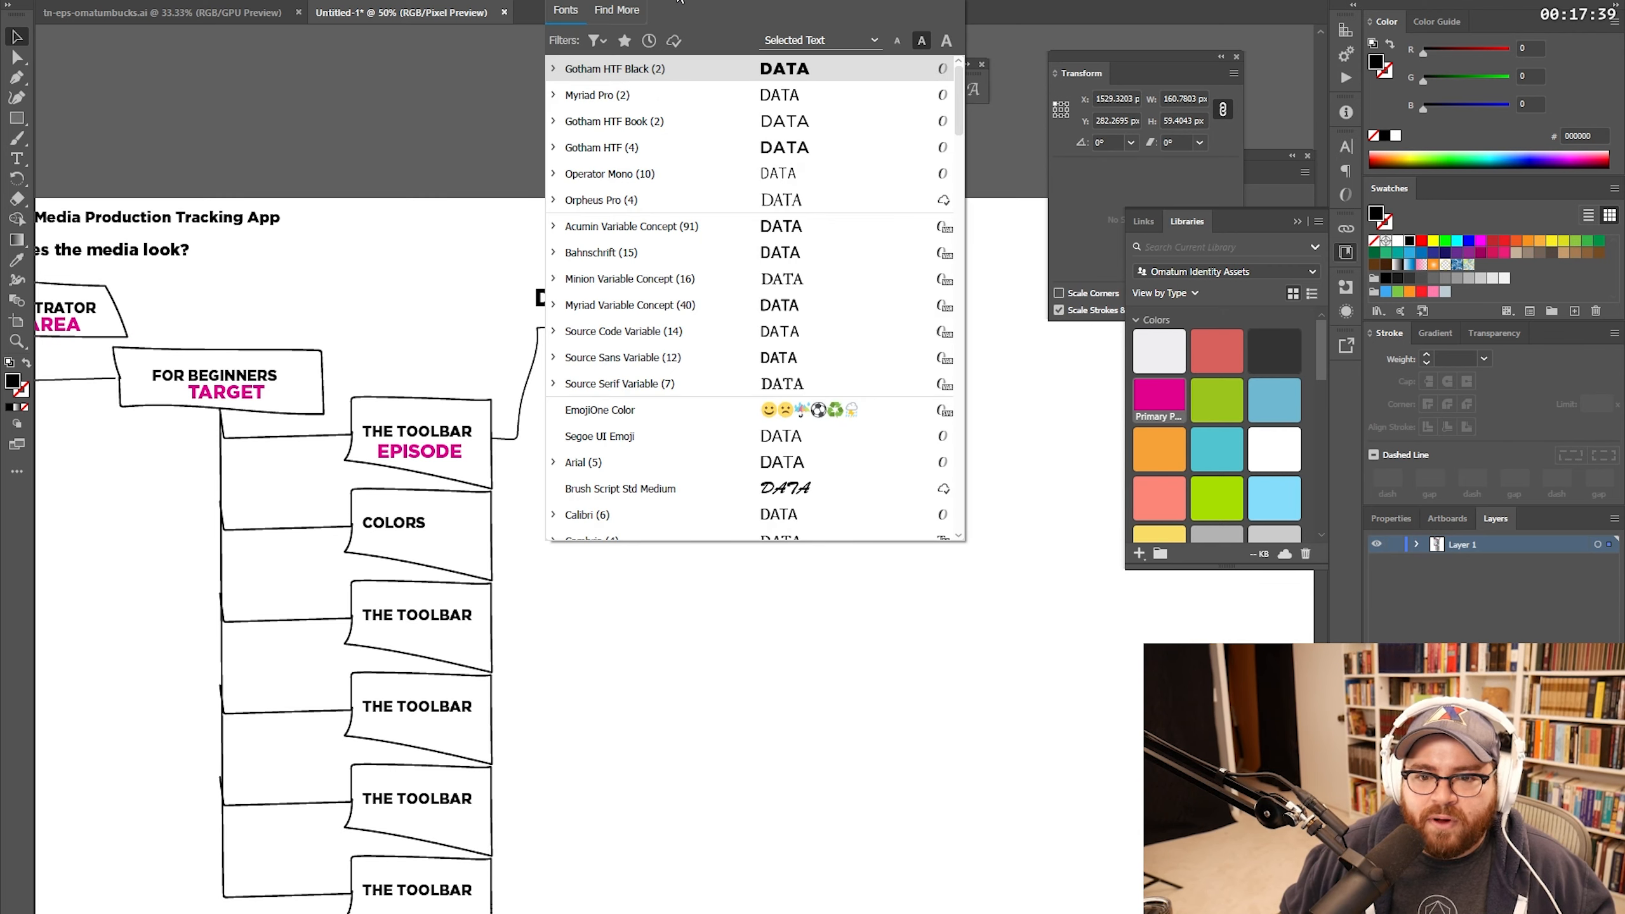
pyautogui.click(692, 177)
pyautogui.click(704, 287)
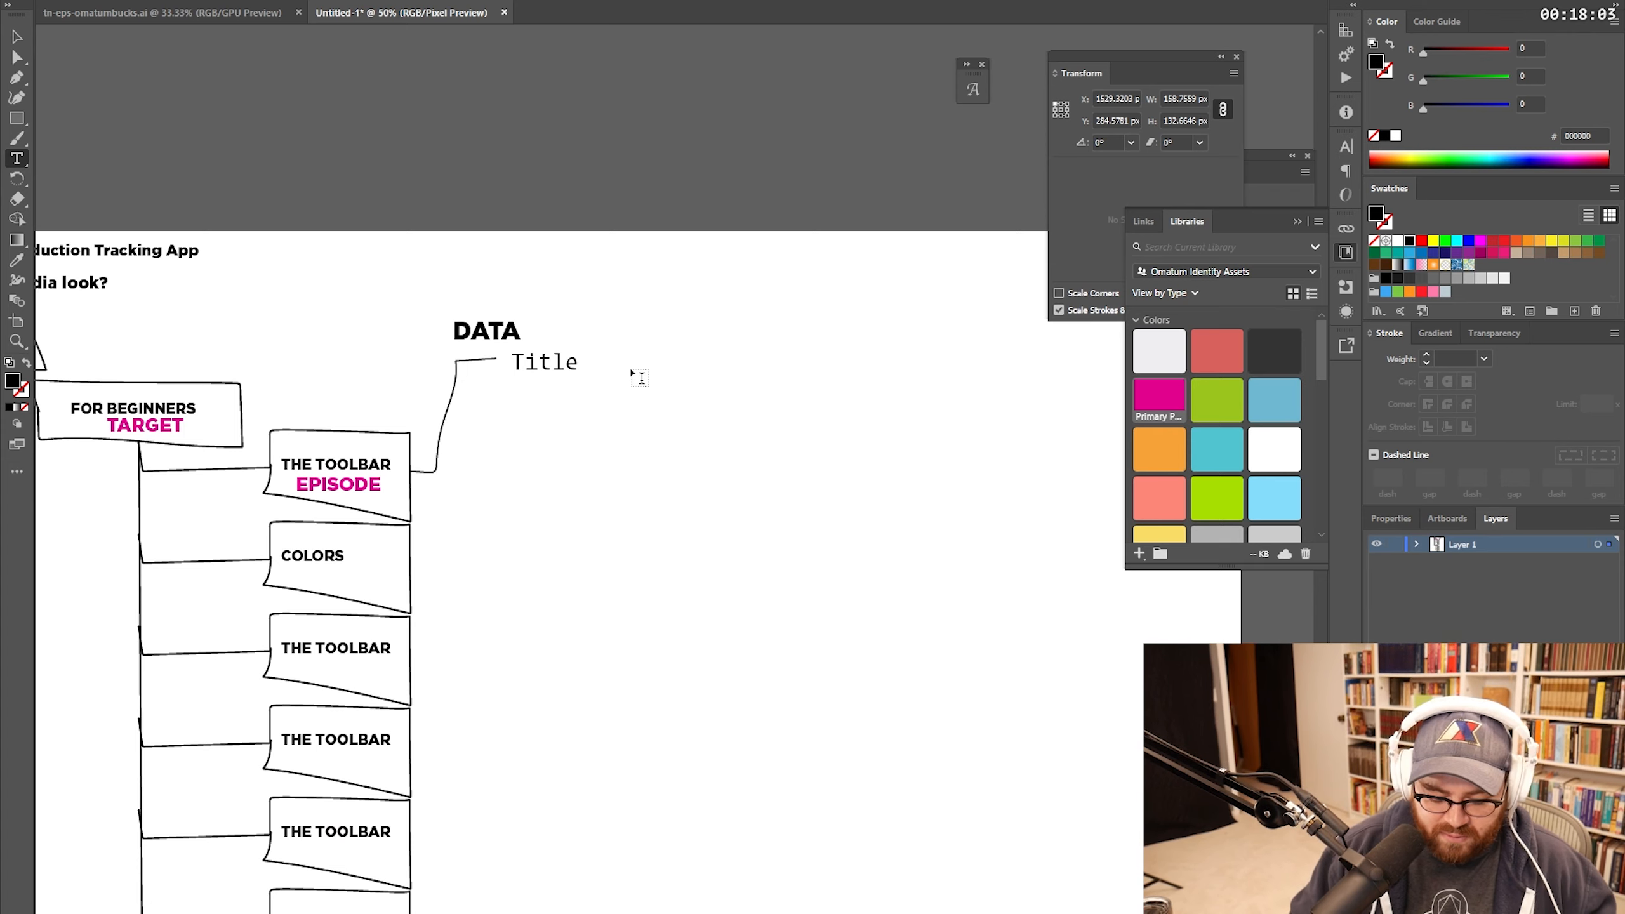
# Step: Type the field list lines: Description, Category (enumerable), Thumbnail (image), Playlist
pyautogui.write('Descripti')
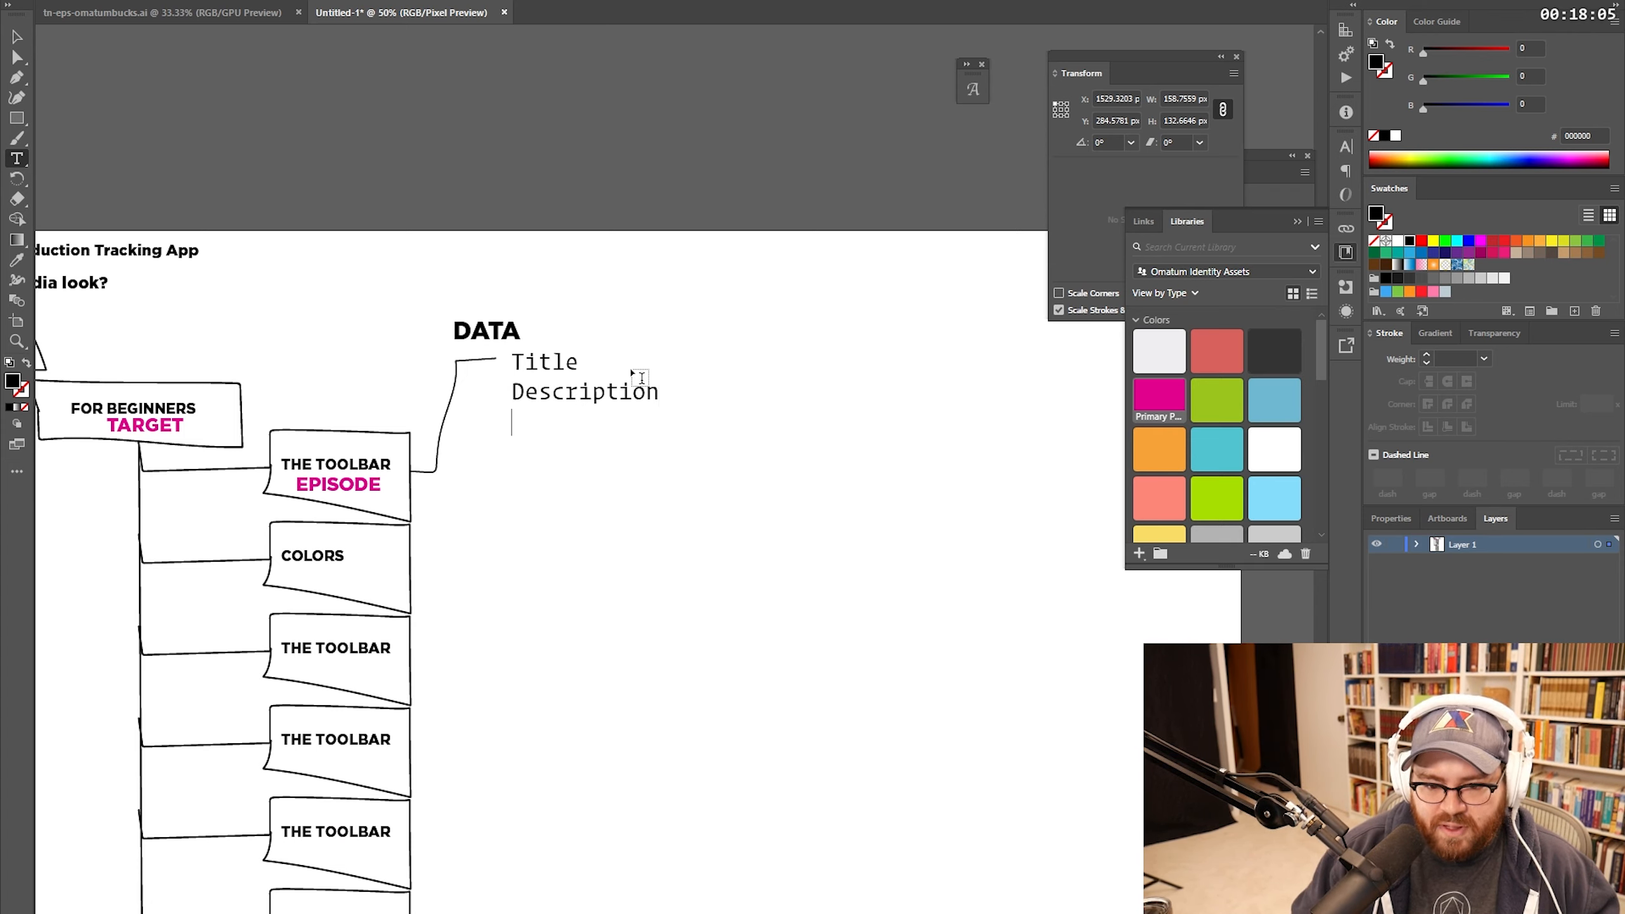
pyautogui.write('on')
pyautogui.press('Return')
pyautogui.write('Category')
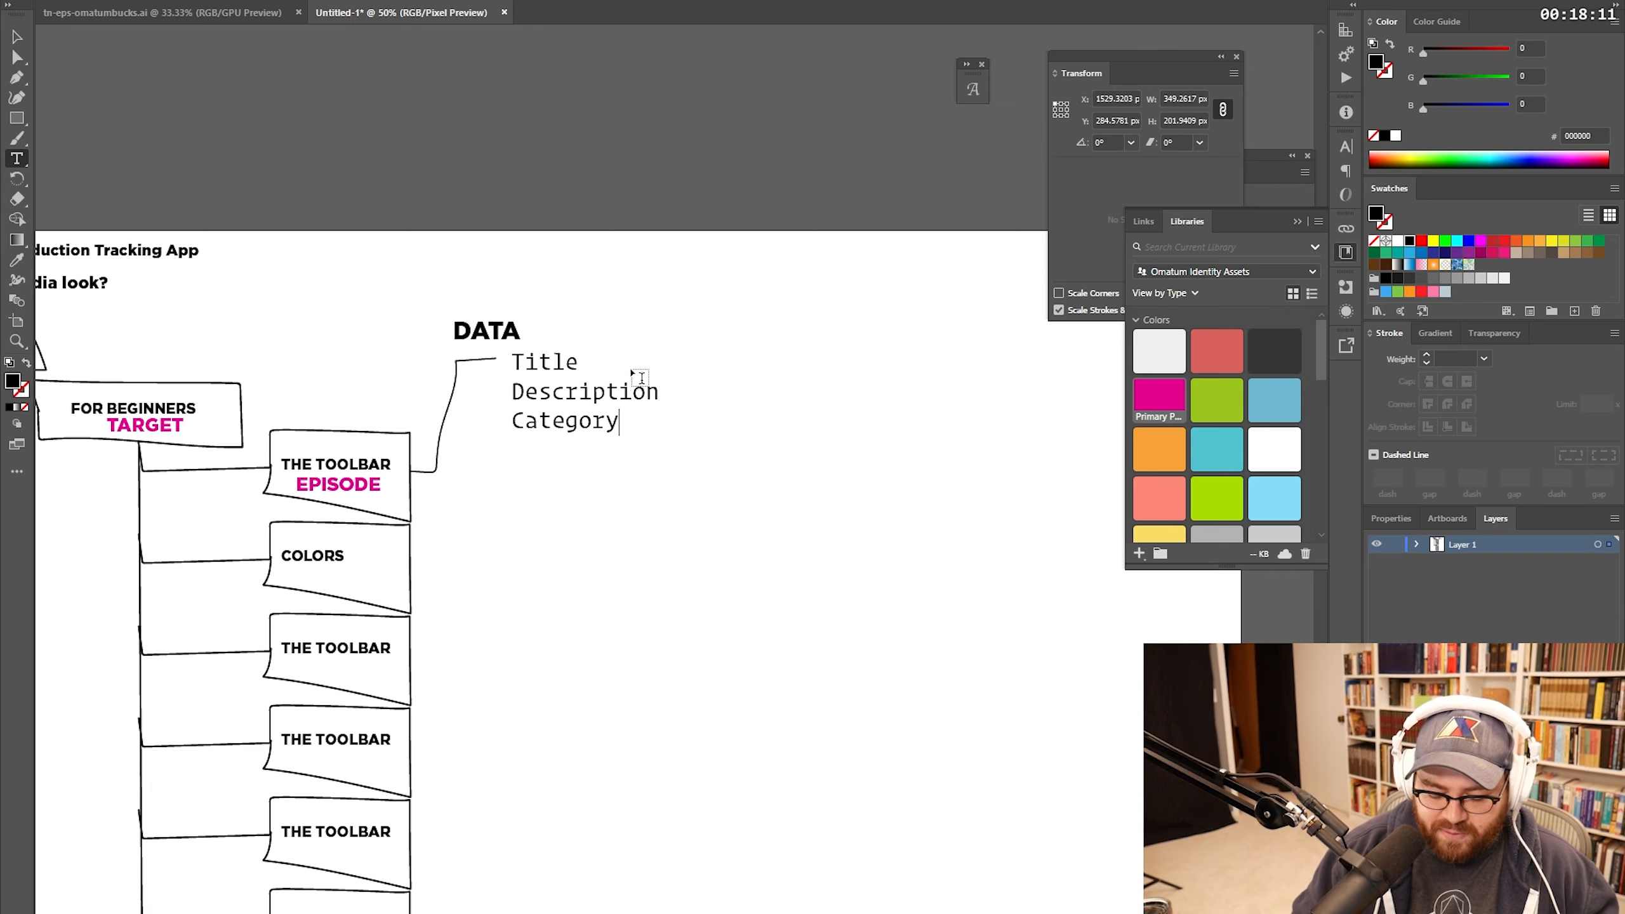
pyautogui.write(' (enumerable')
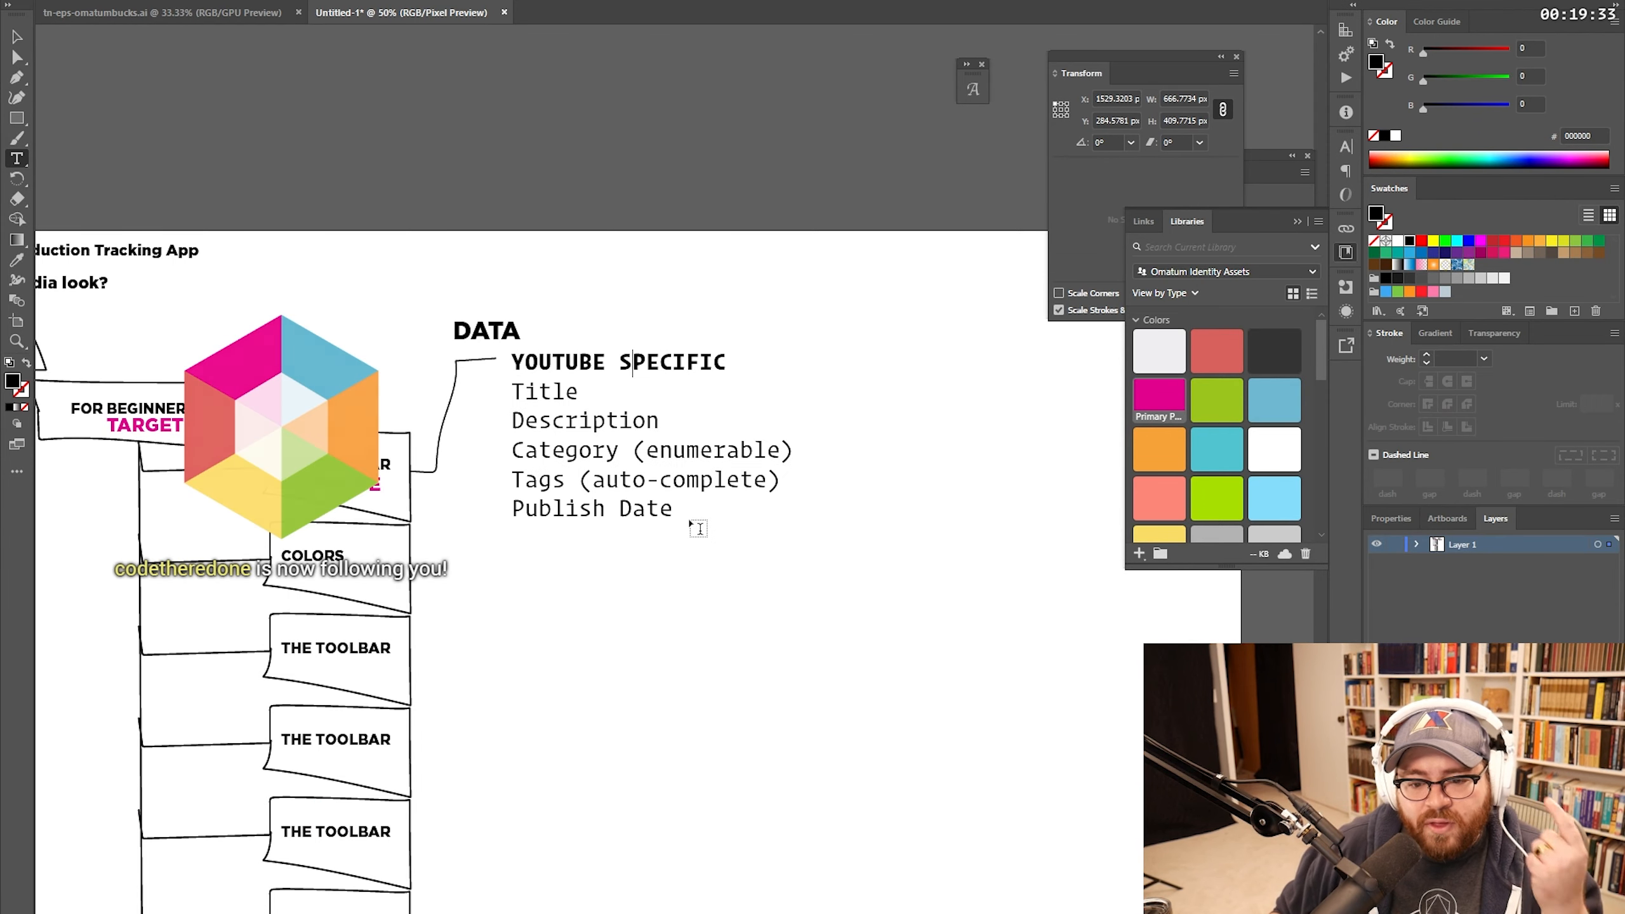
pyautogui.press('Return')
pyautogui.write('Thumbnail (image')
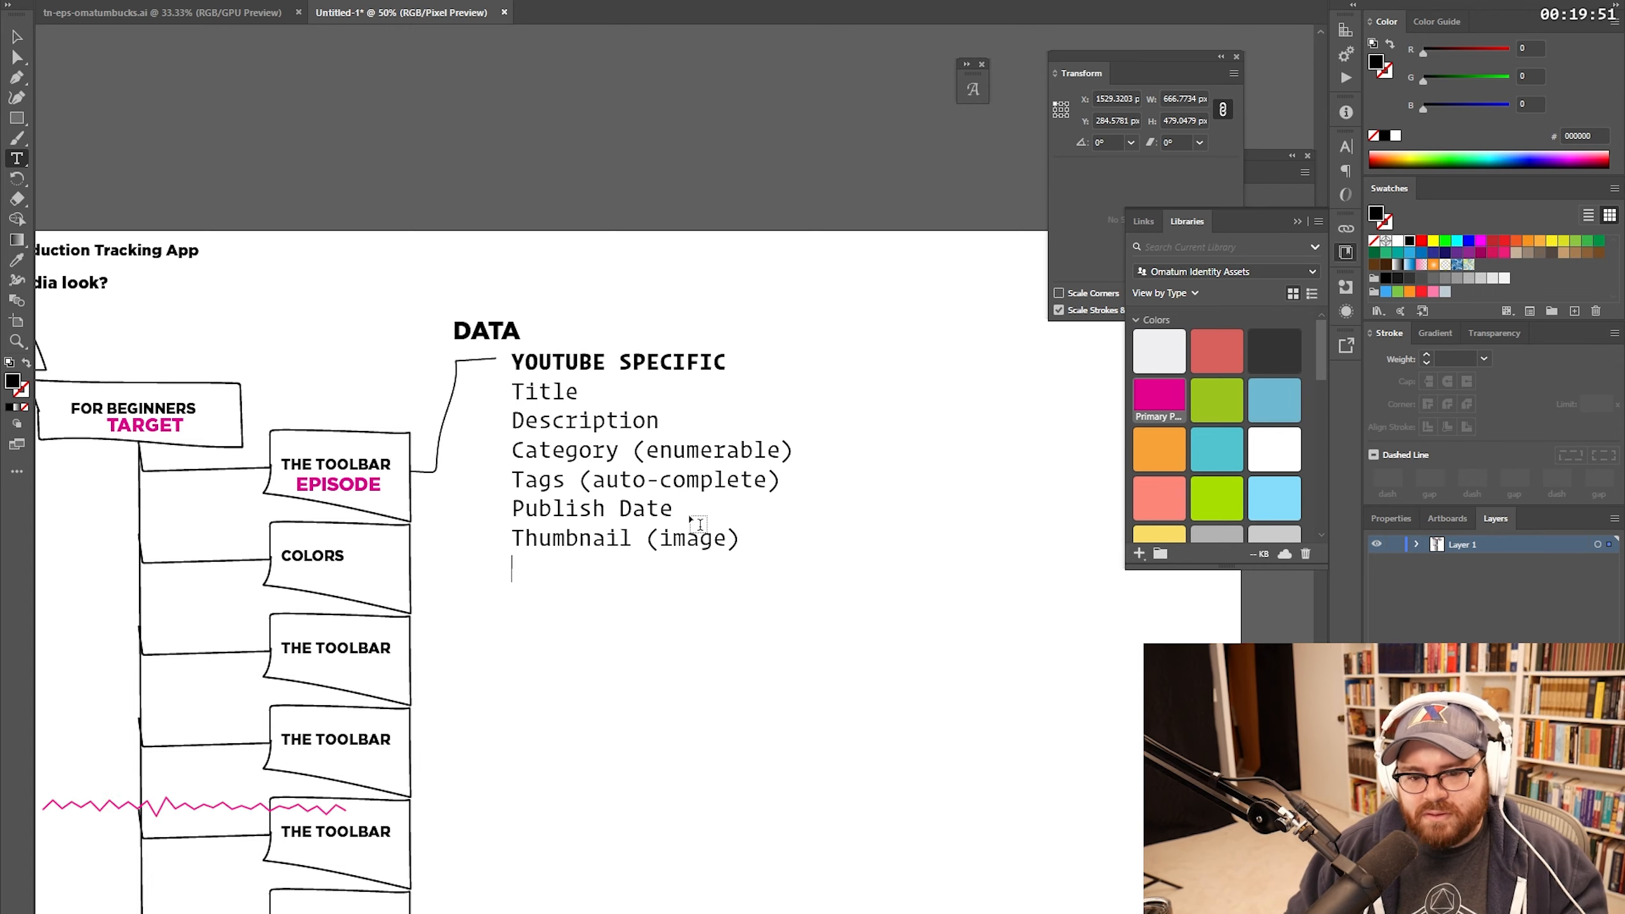
pyautogui.write('Playlist')
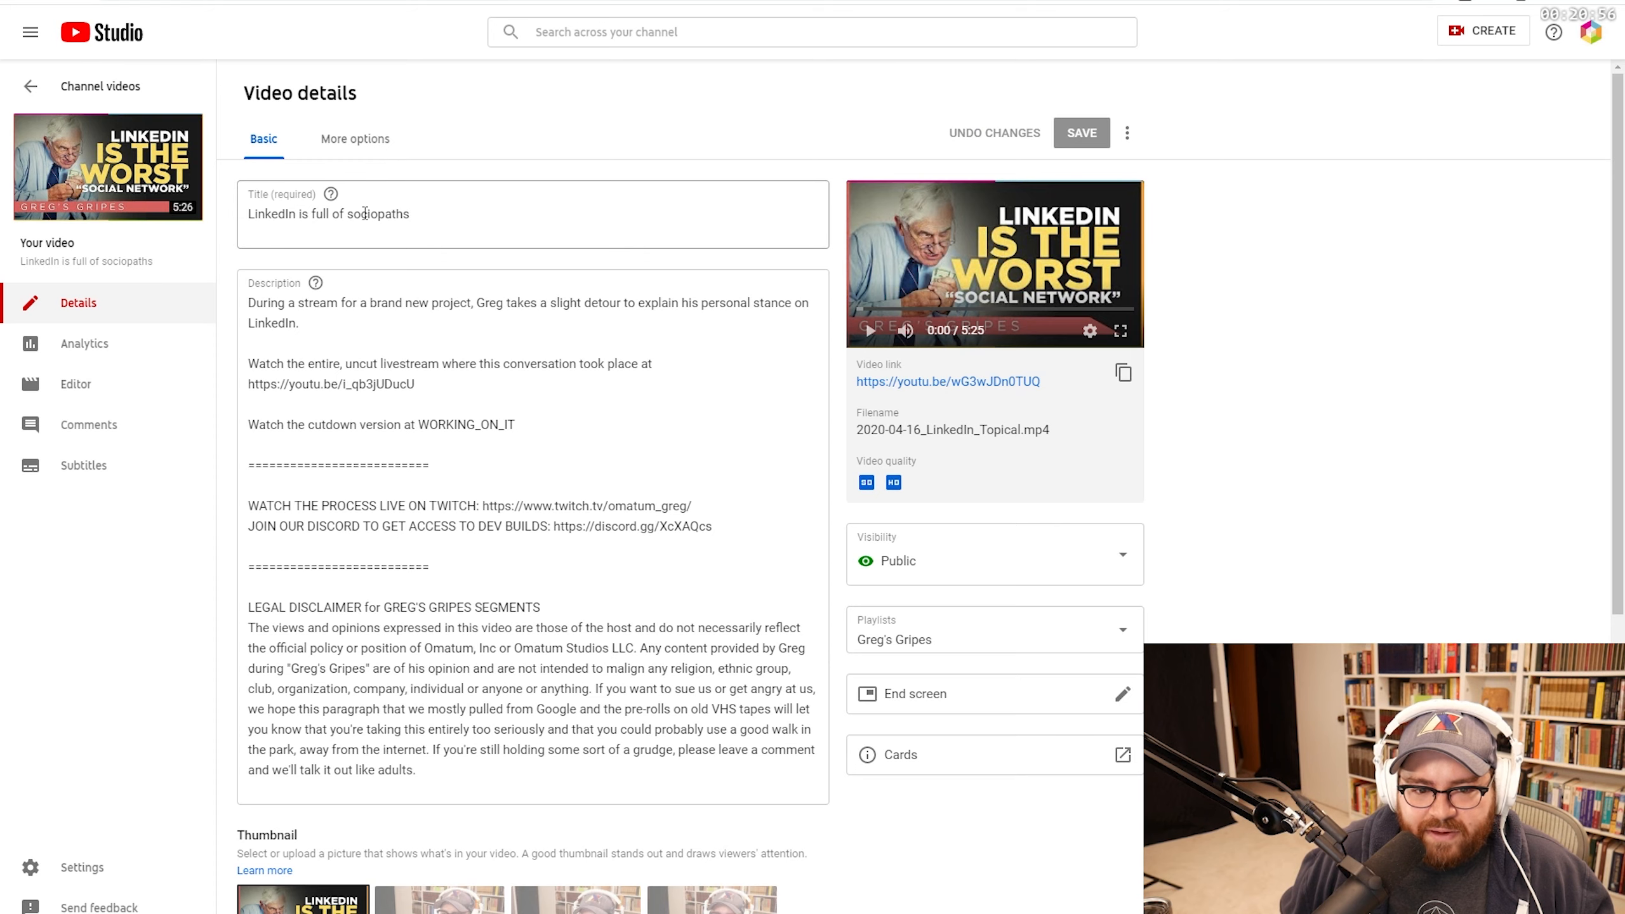
# Step: Check a video's details in YouTube Studio, then go back to Illustrator to edit the field list
pyautogui.moveTo(321, 293)
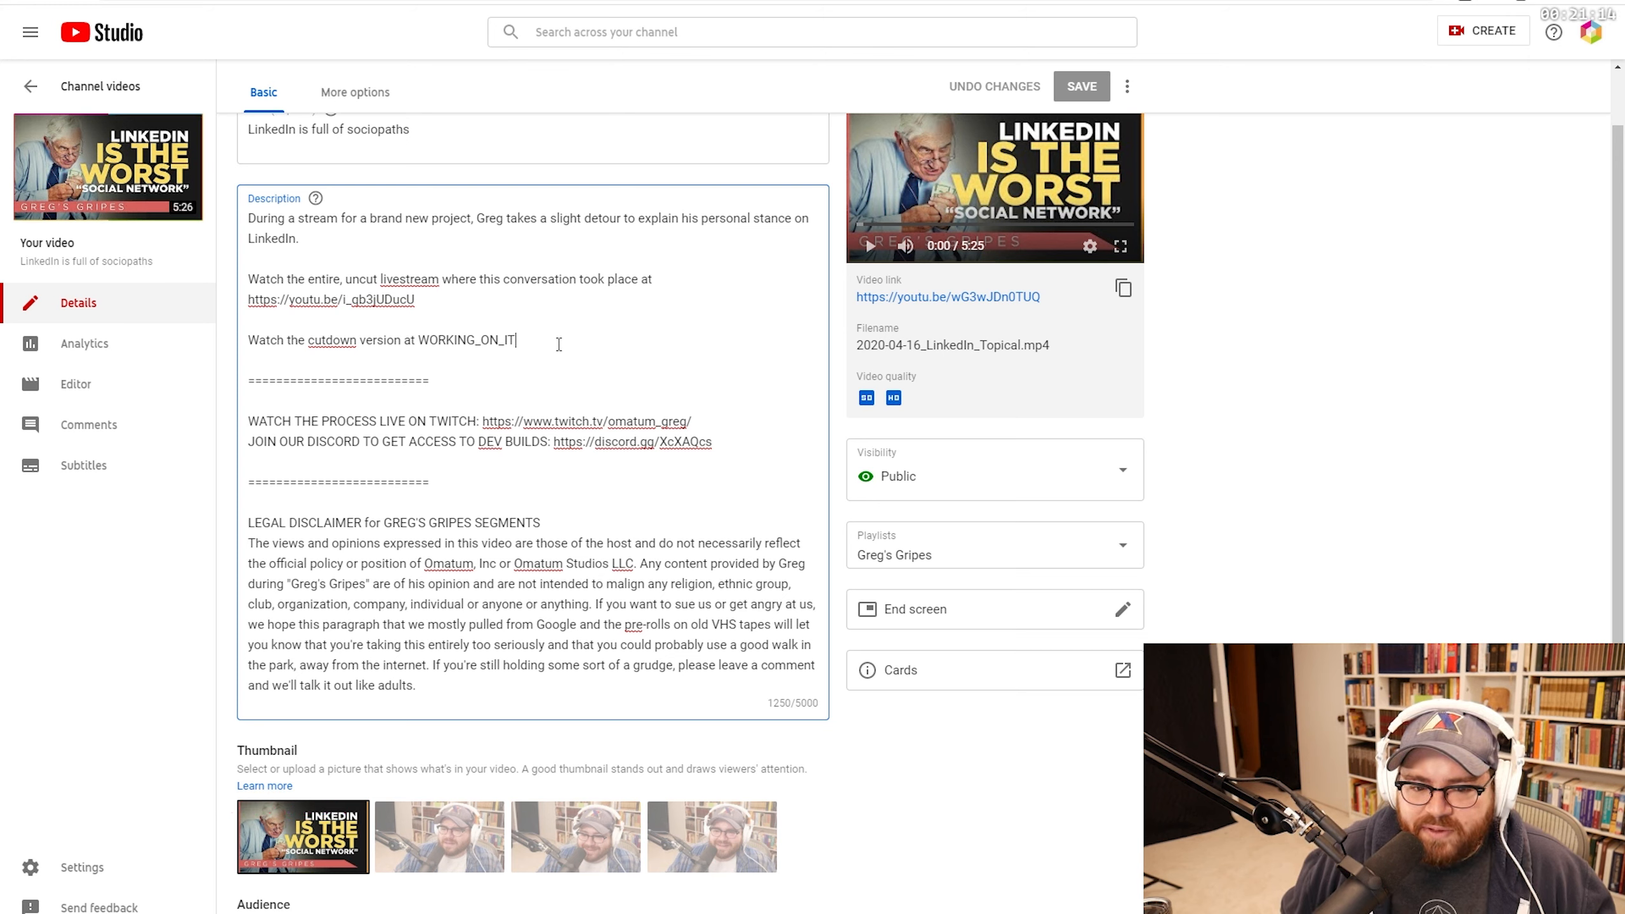
pyautogui.hotkey('alt', 'Tab')
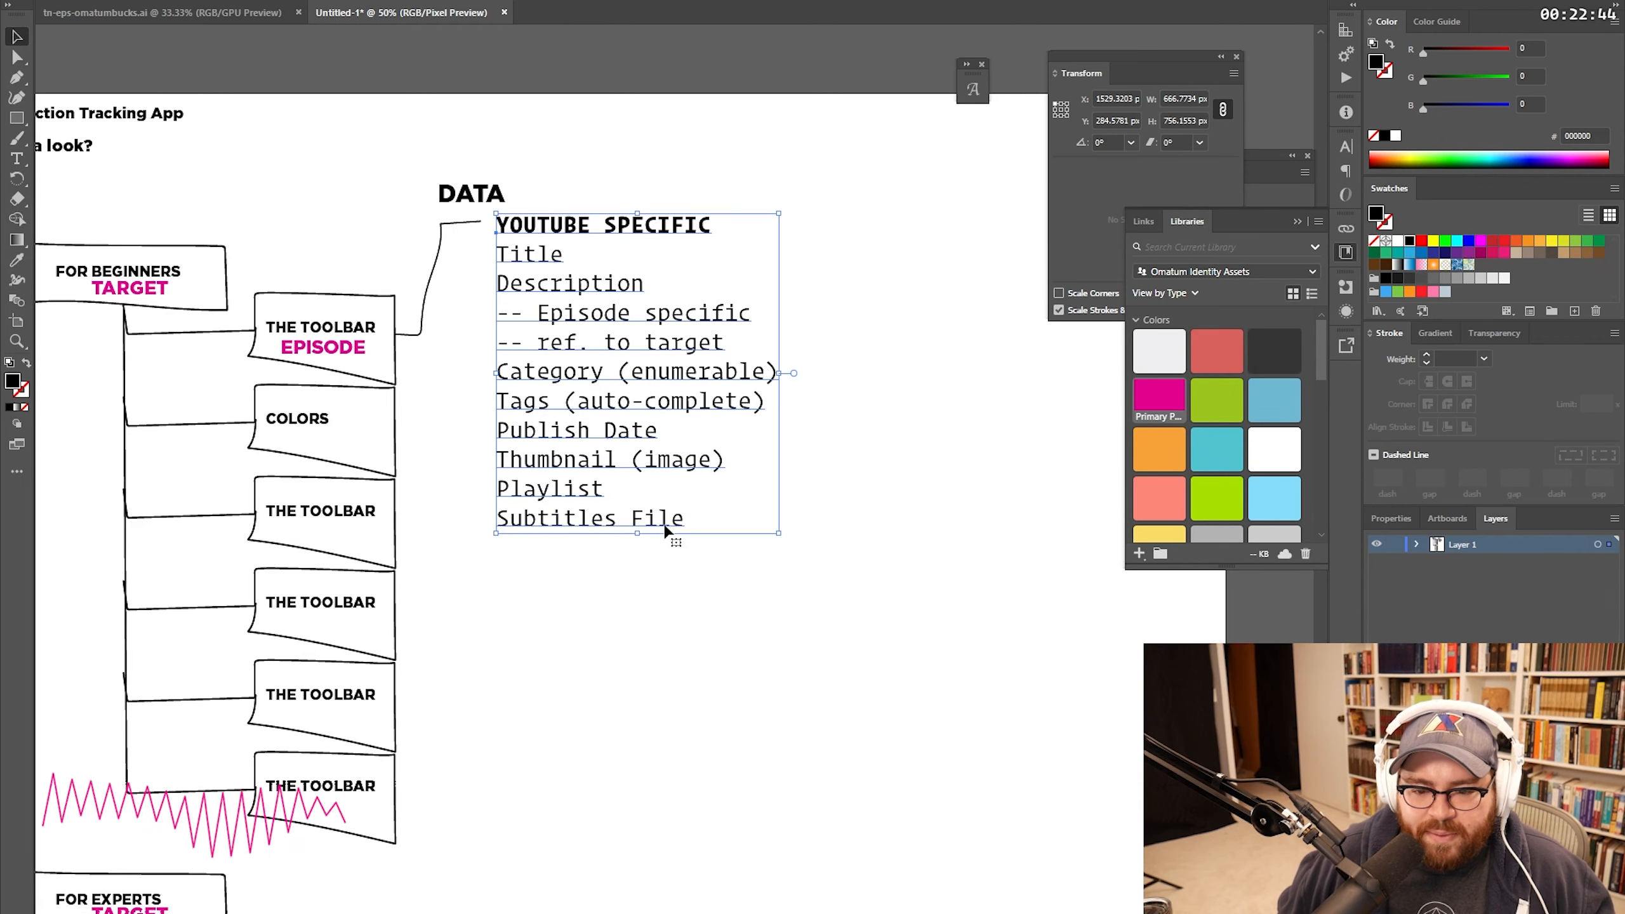
pyautogui.doubleClick(664, 525)
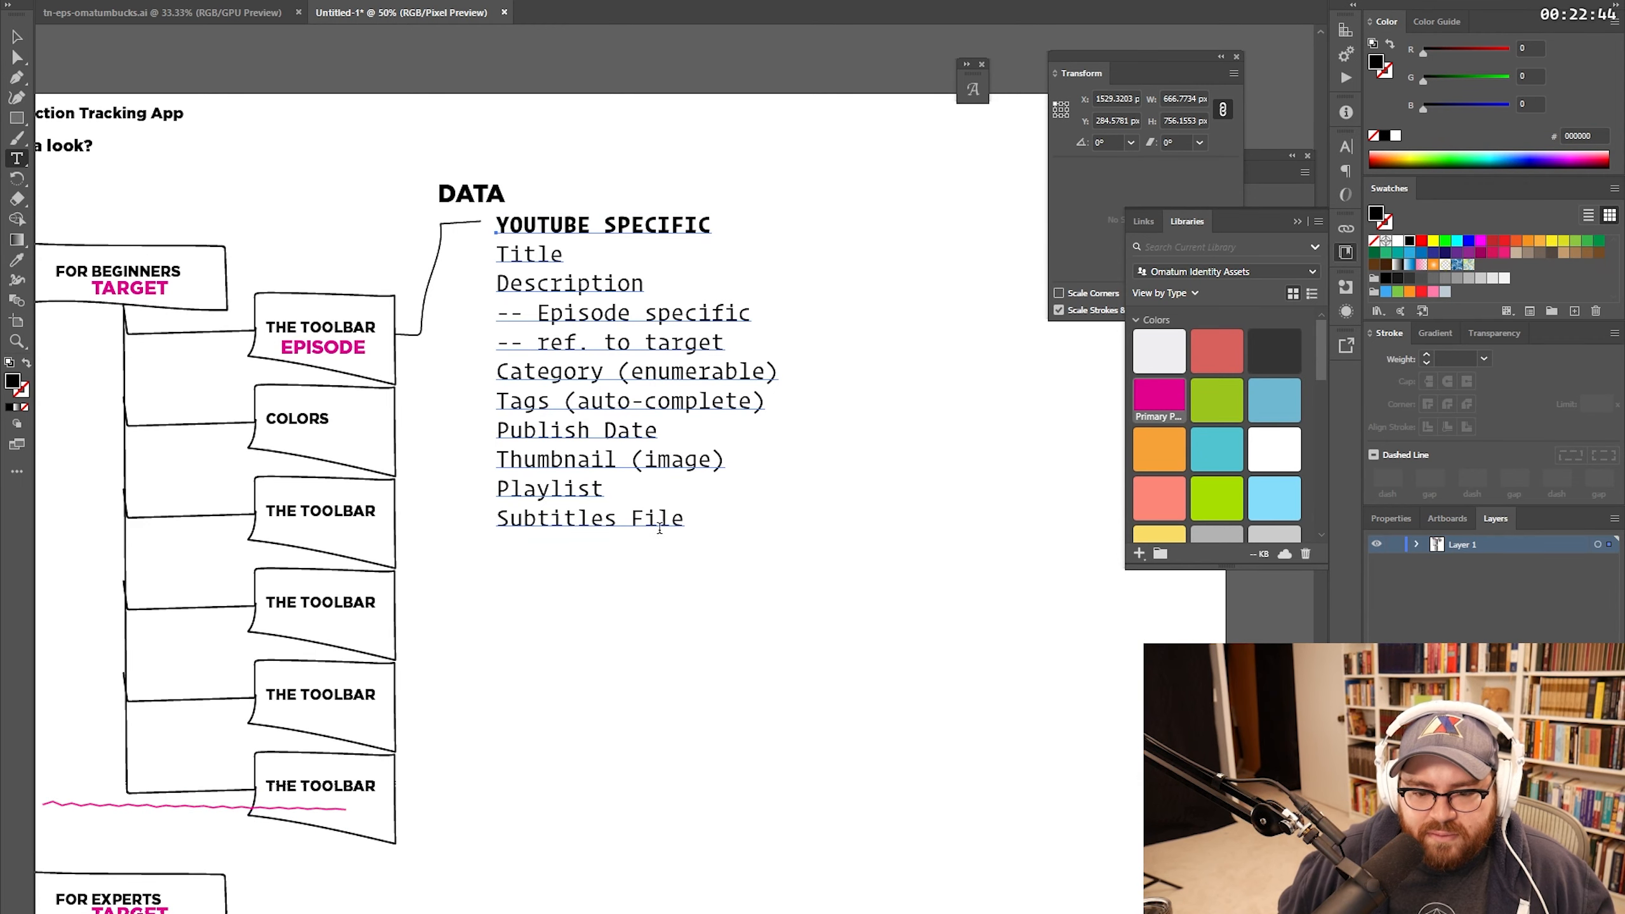
# Step: Finish the EPISODE DATA field list and begin typing the new CONTENT DEVELOPMENT heading
pyautogui.press('Escape')
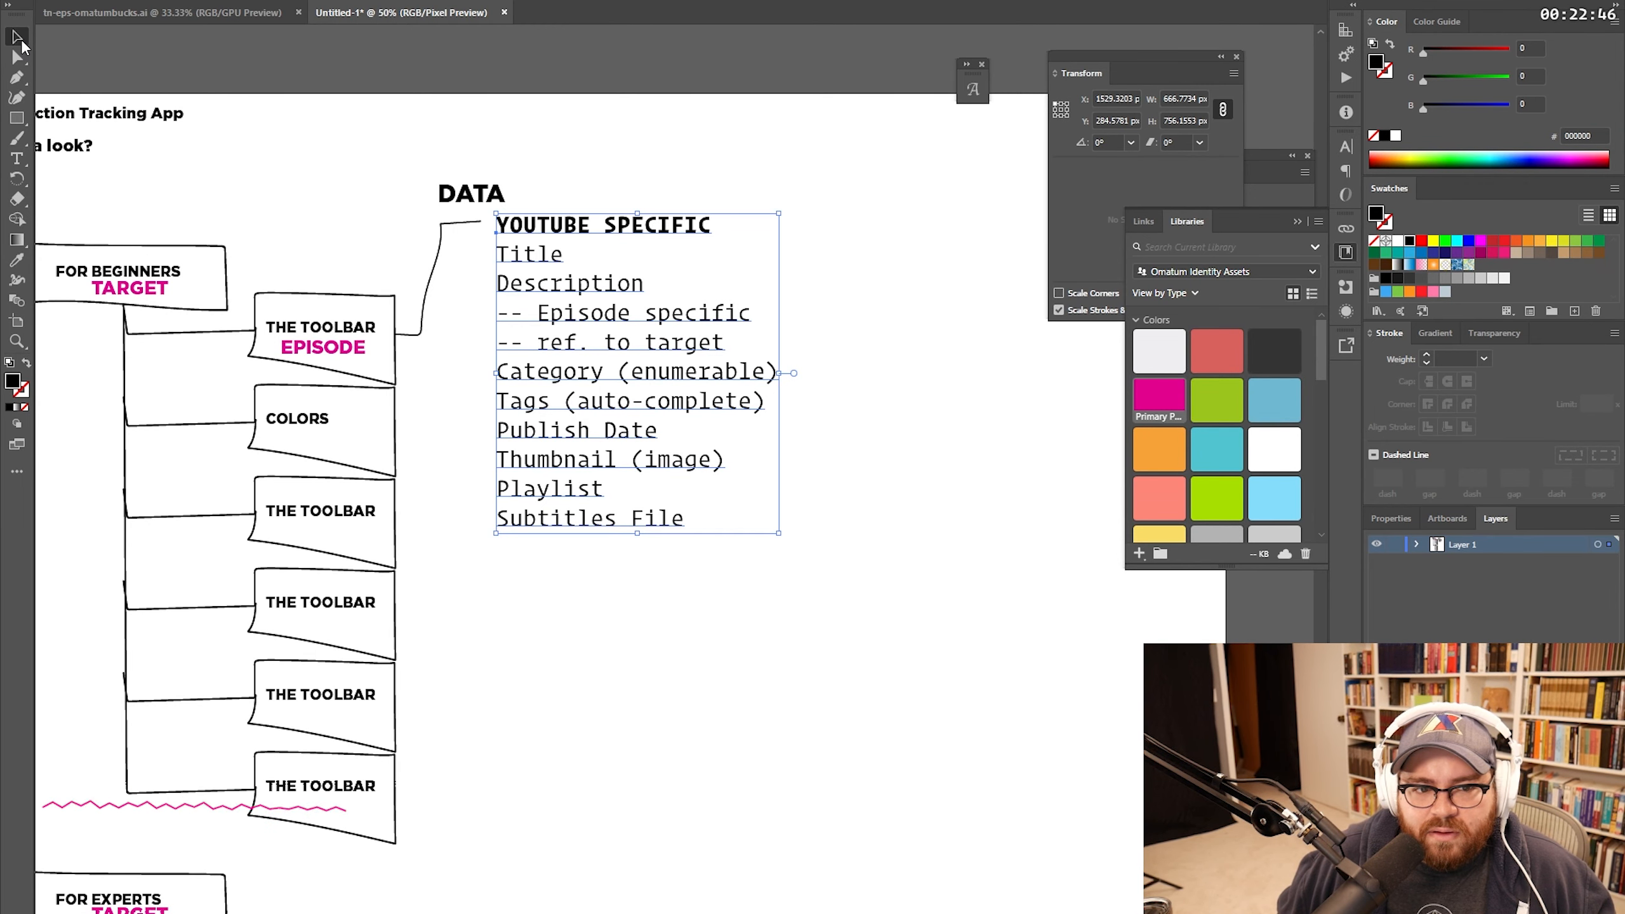
pyautogui.click(824, 512)
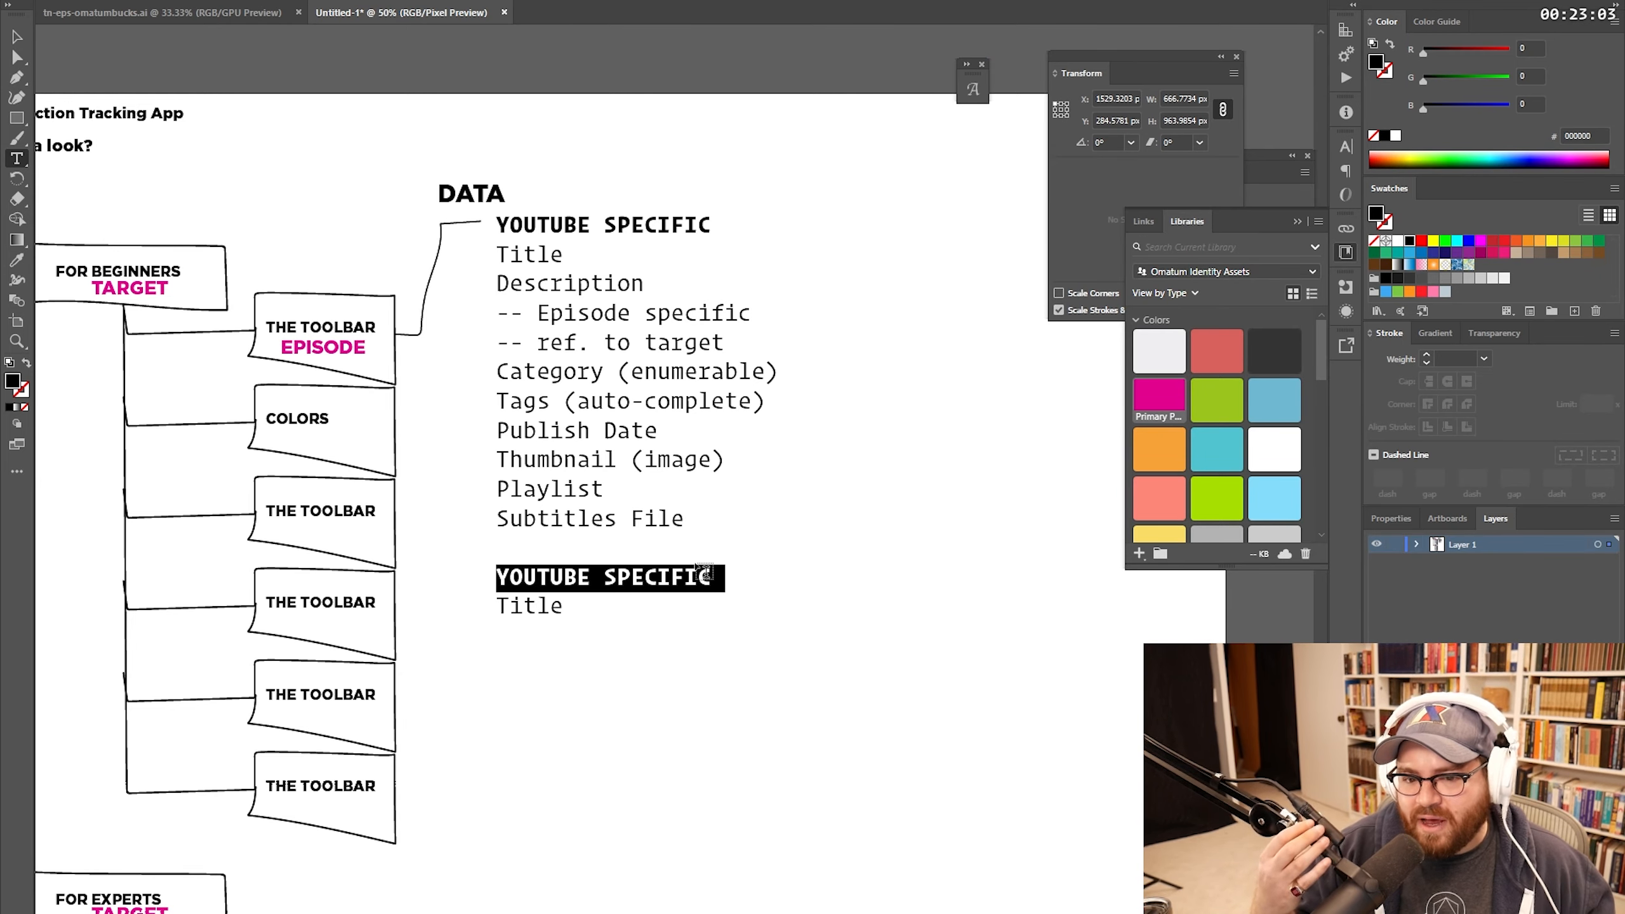
pyautogui.write('ConteTitle')
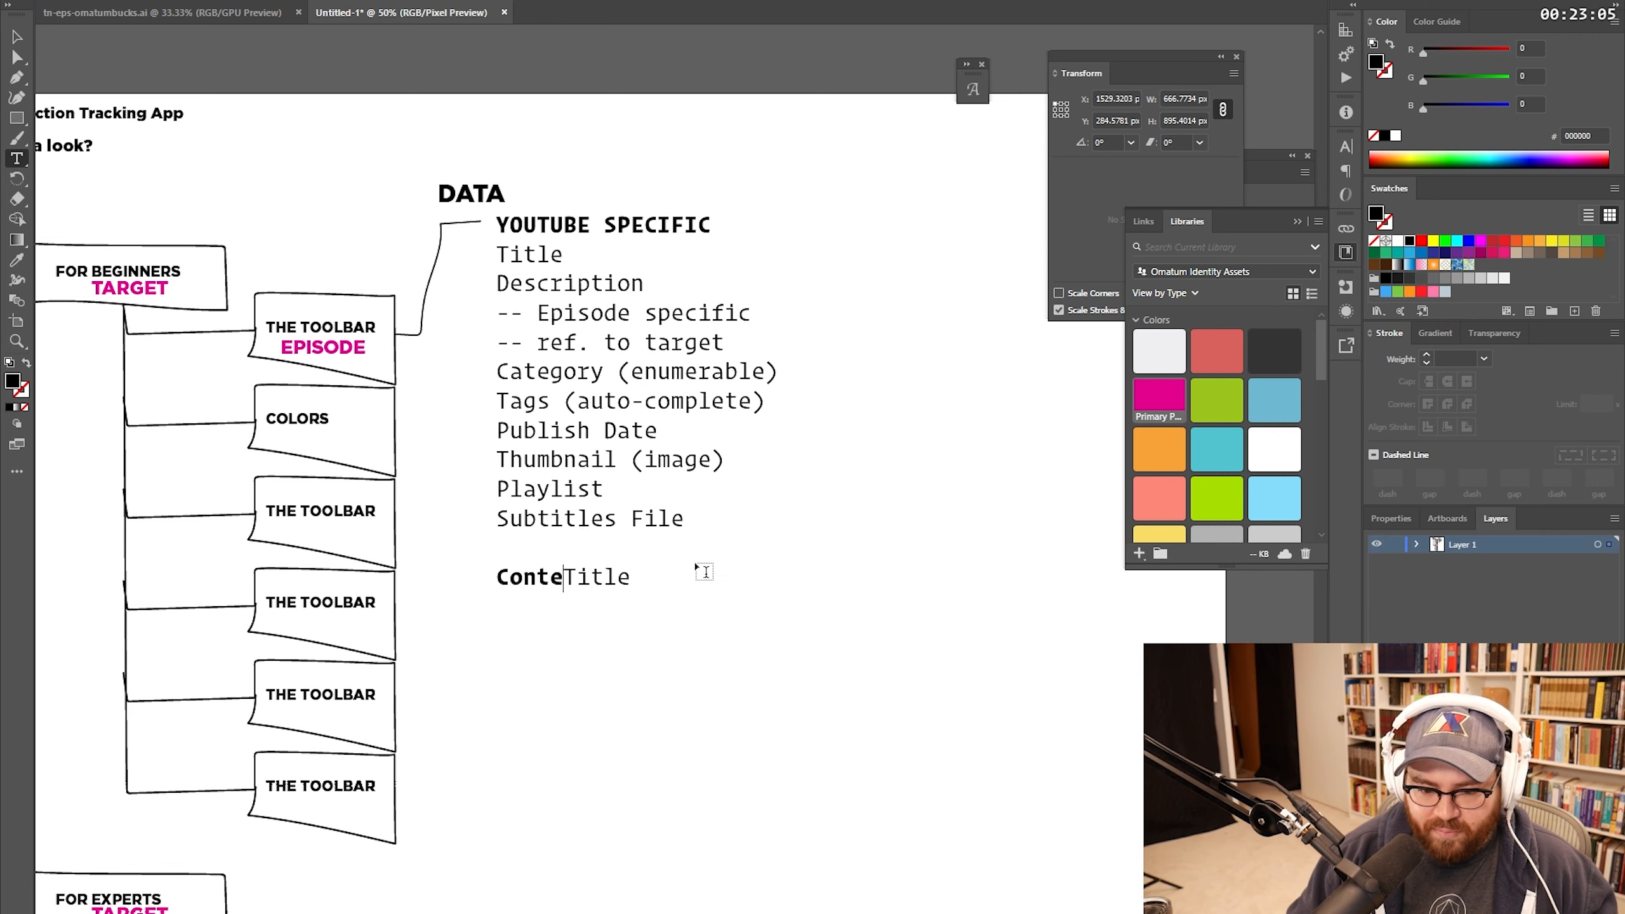
pyautogui.press('BackSpace')
pyautogui.press('BackSpace')
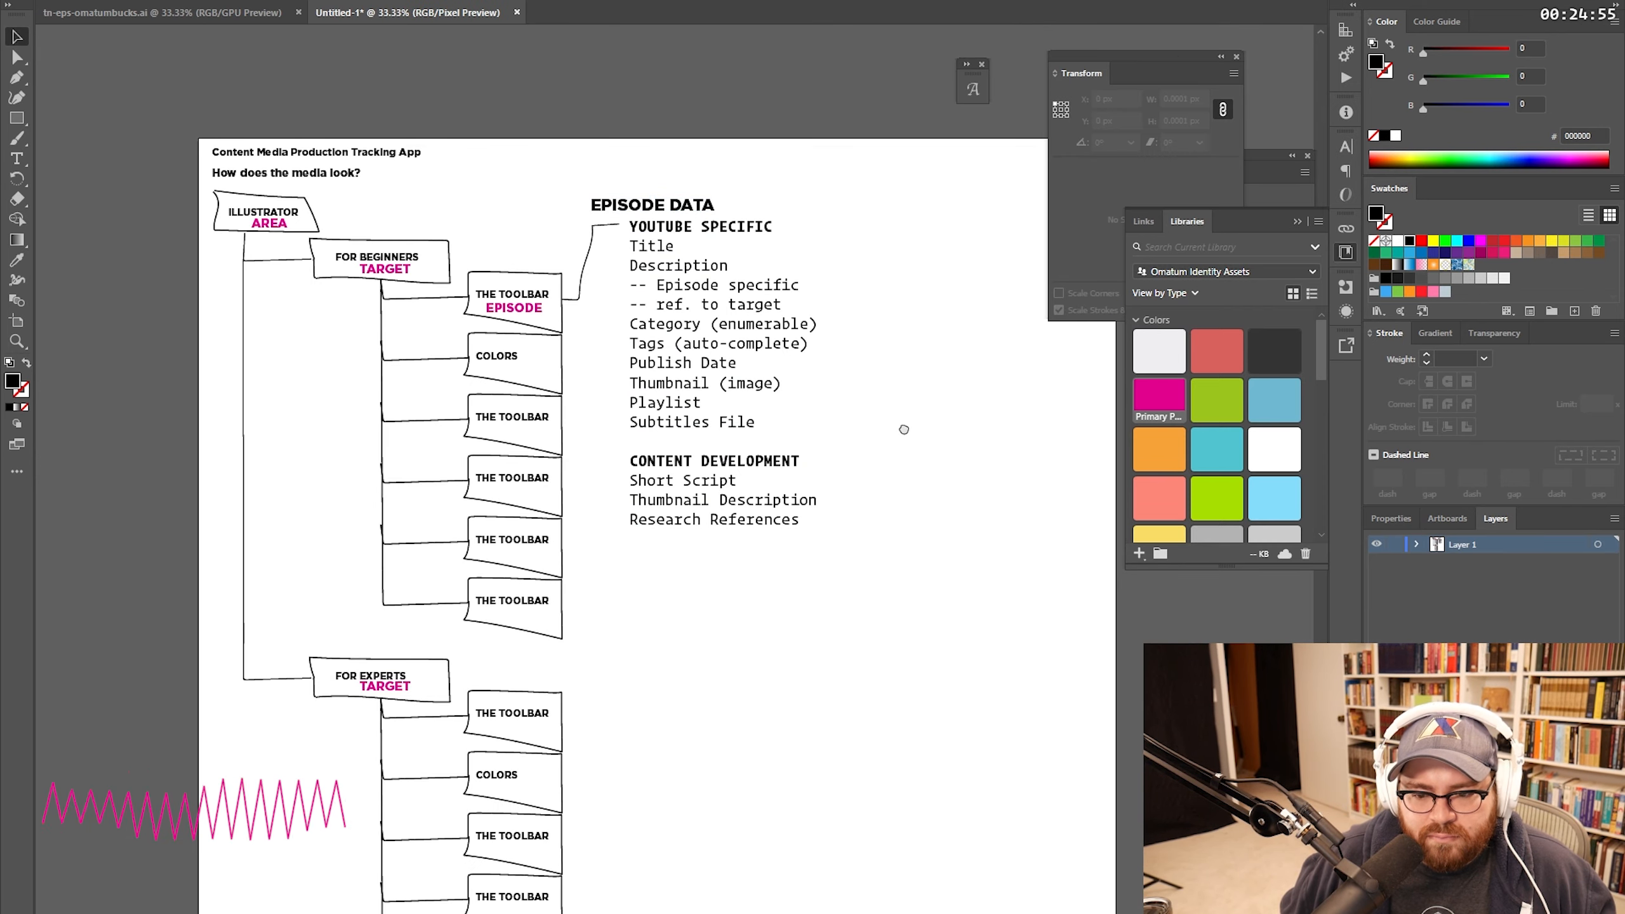
# Step: Zoom in and add a 'Length Target (enumerable)' line after Research References
pyautogui.press('z')
pyautogui.click(662, 448)
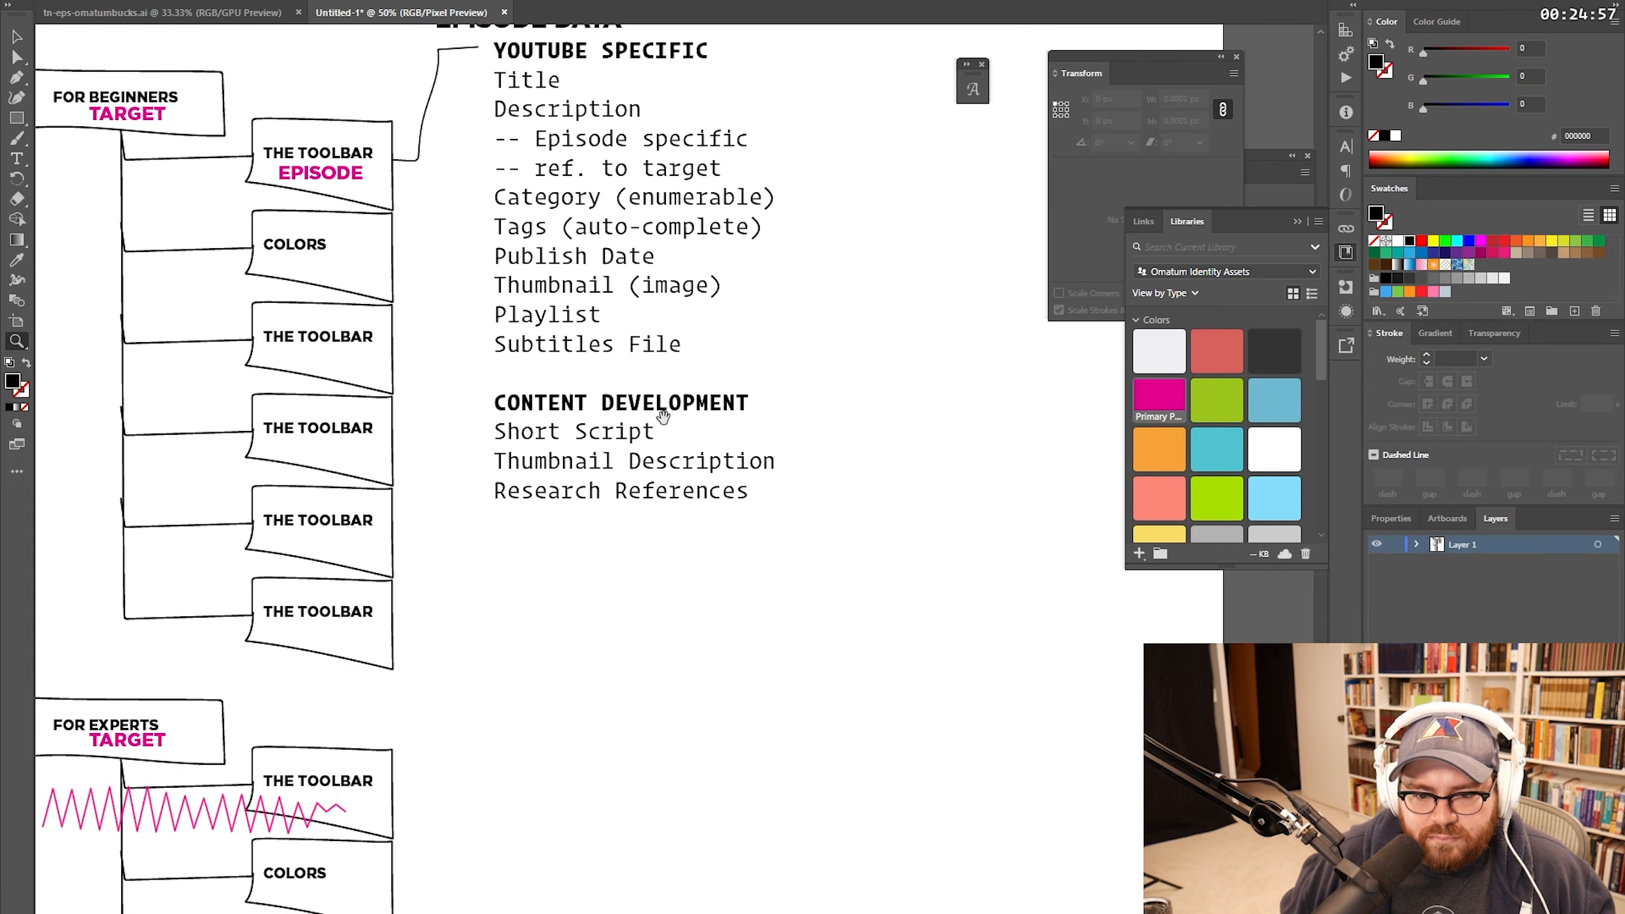
pyautogui.moveTo(663, 408)
pyautogui.mouseDown()
pyautogui.moveTo(631, 480)
pyautogui.moveTo(629, 425)
pyautogui.moveTo(664, 436)
pyautogui.mouseUp()
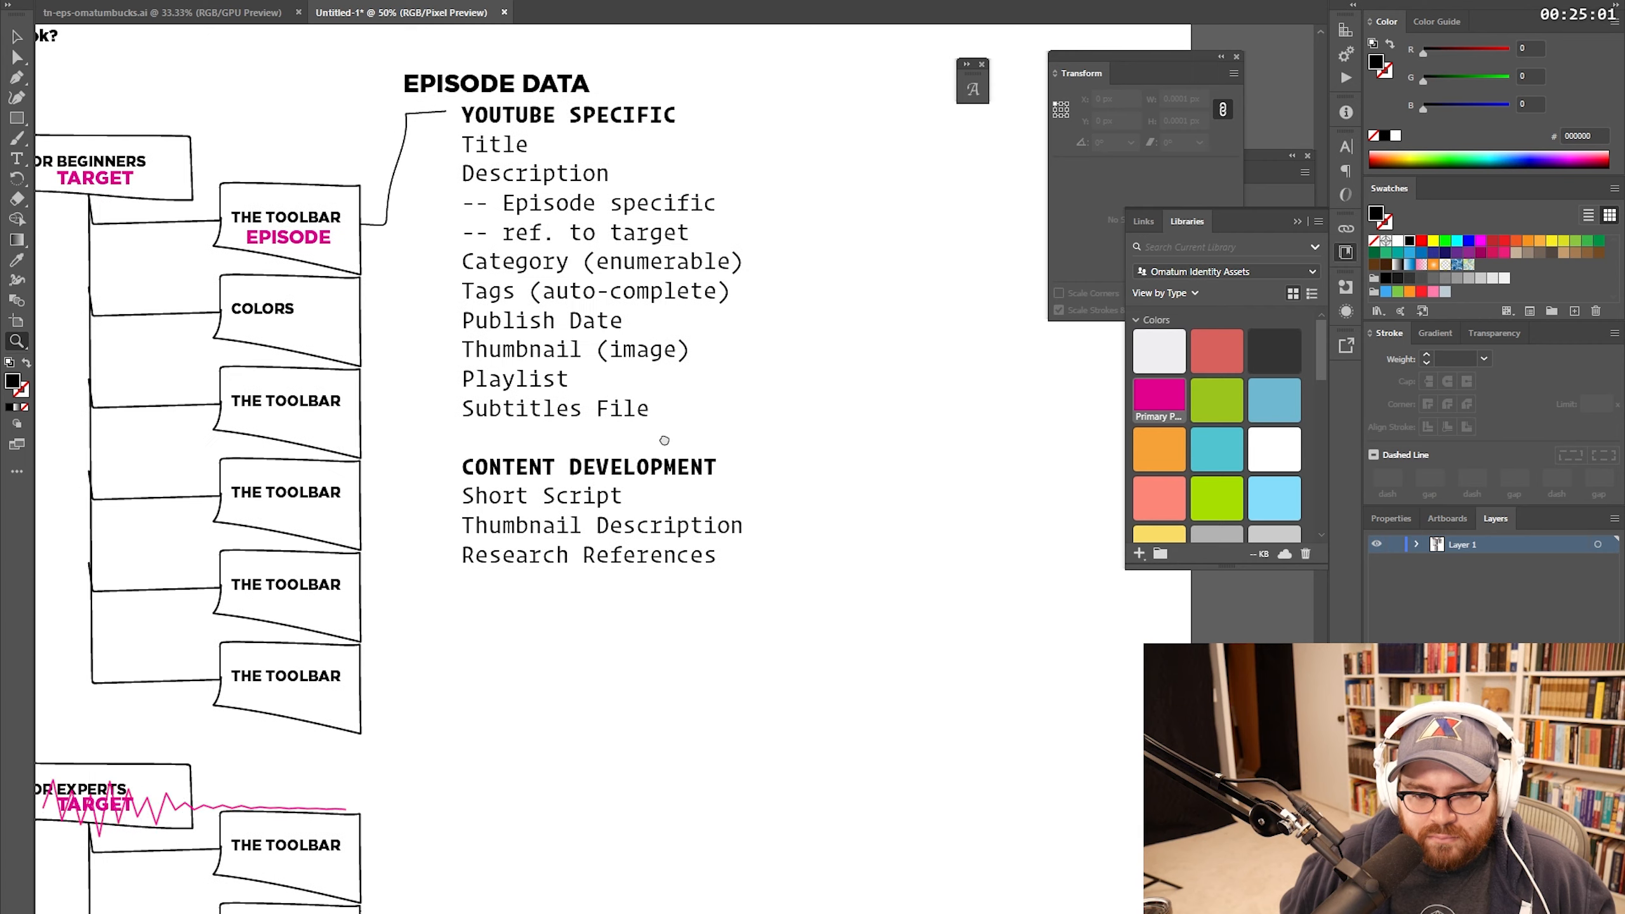
pyautogui.press('t')
pyautogui.click(715, 557)
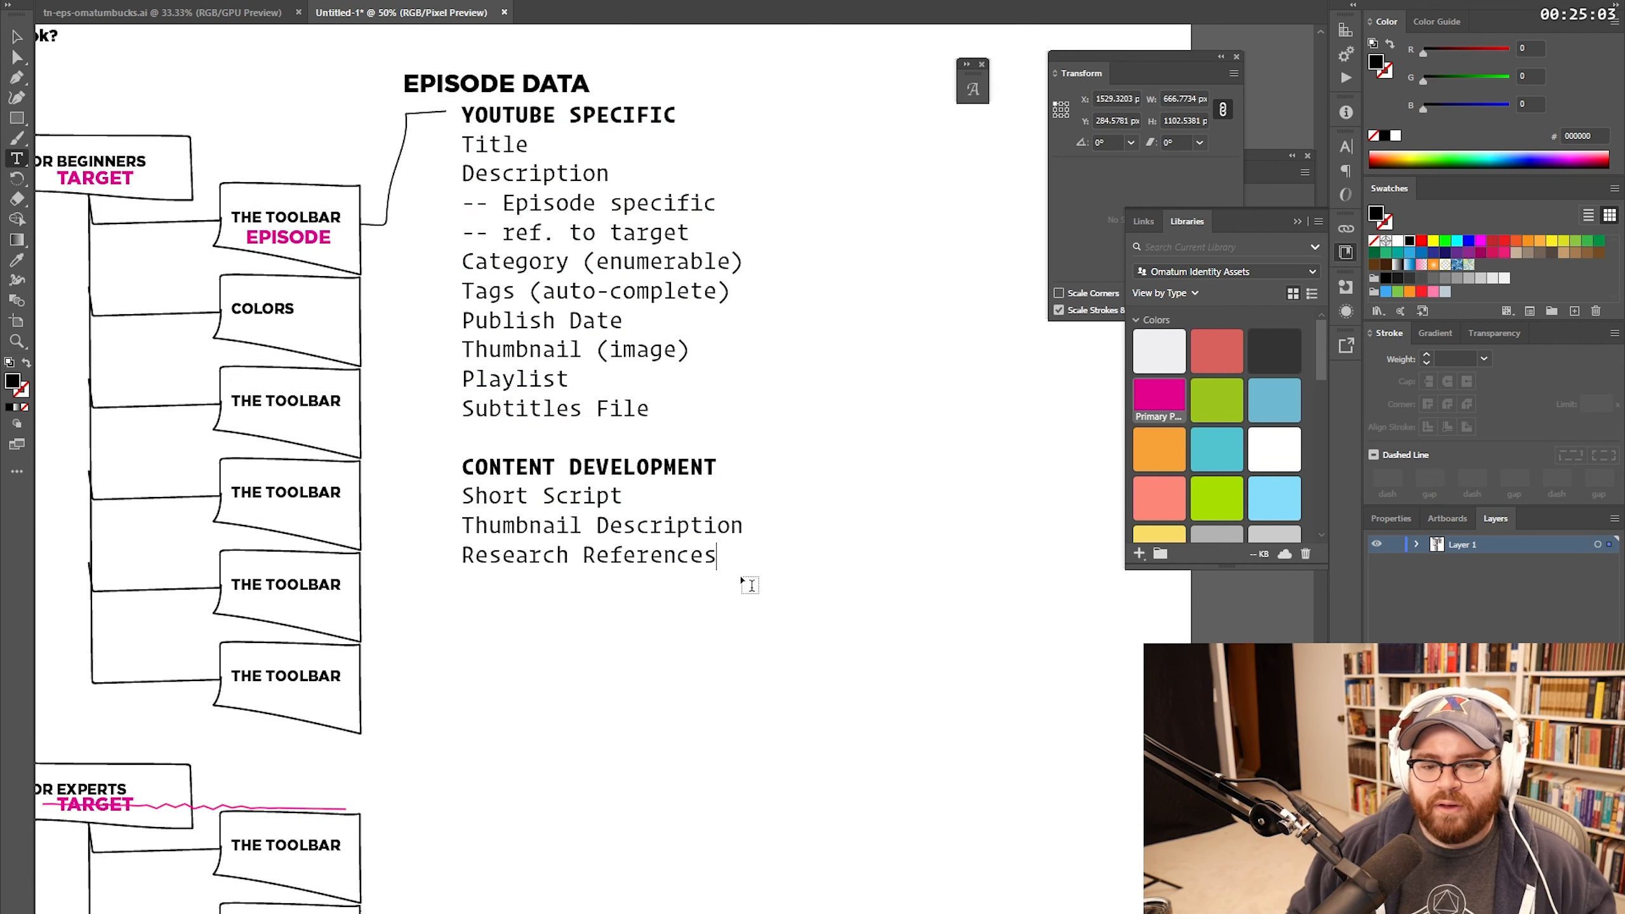
pyautogui.write('Lengt')
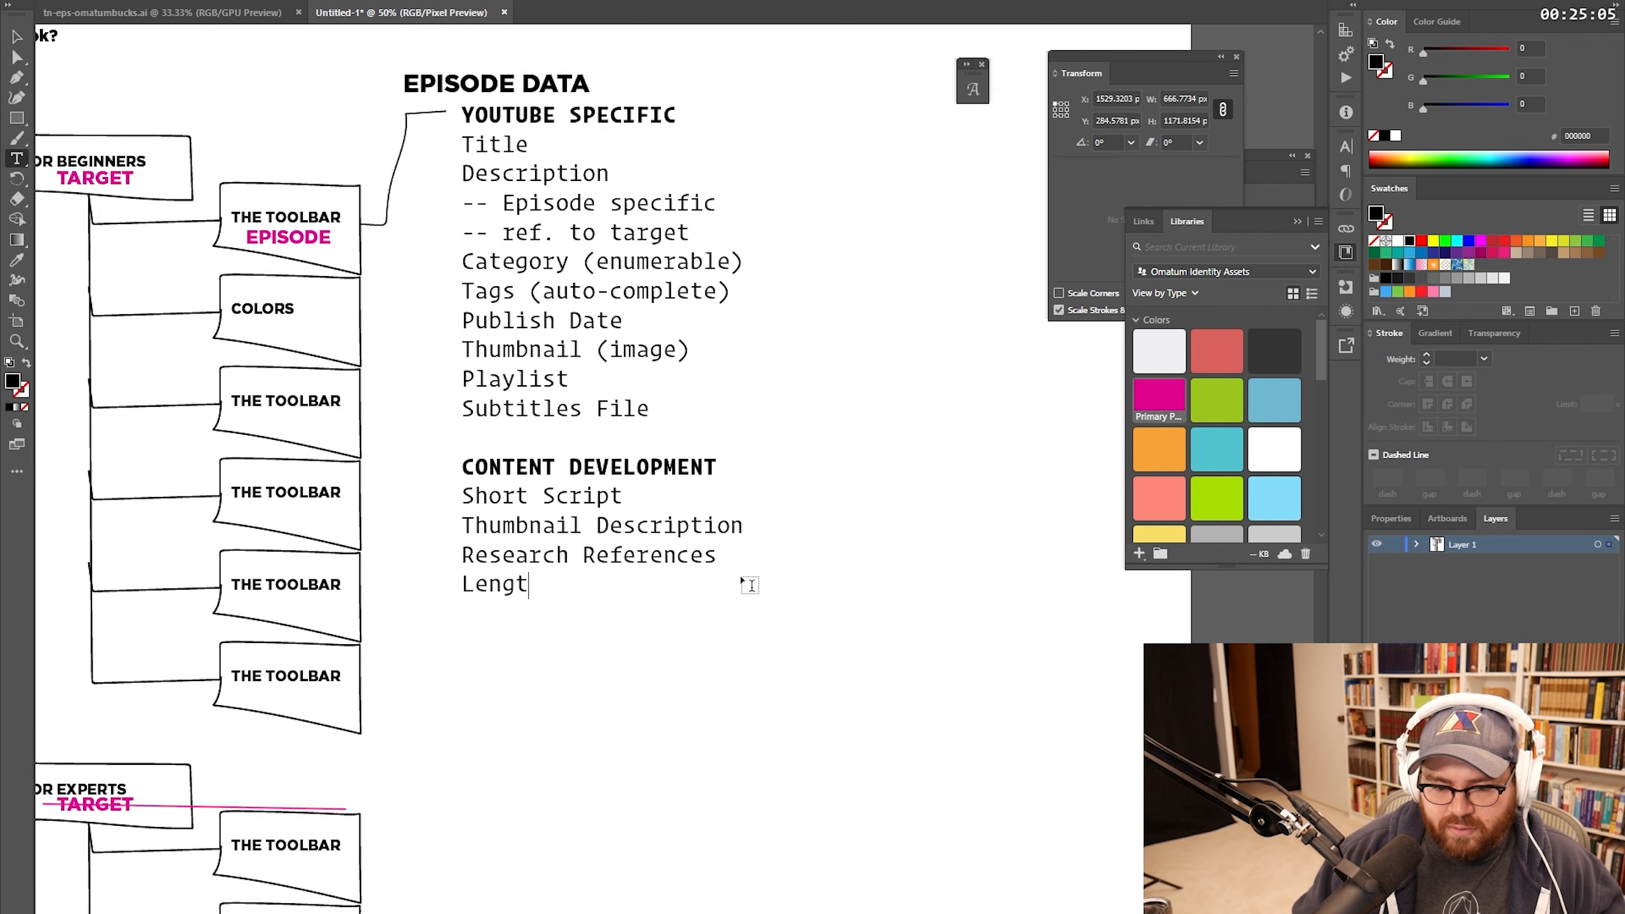
pyautogui.write('h Target (')
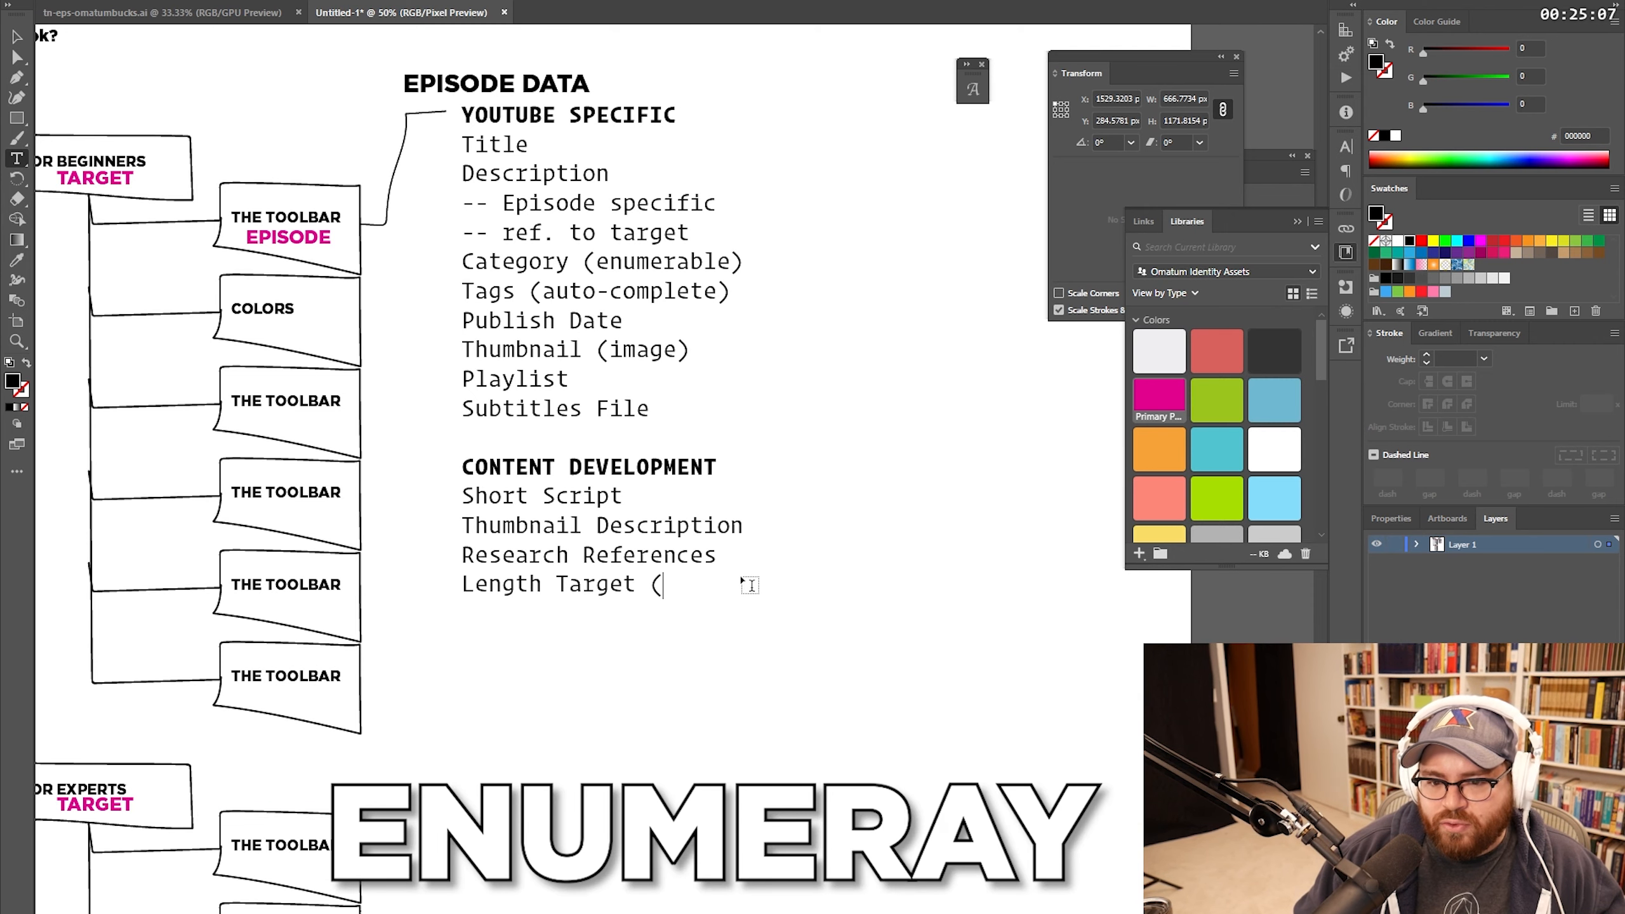
pyautogui.write('enumera')
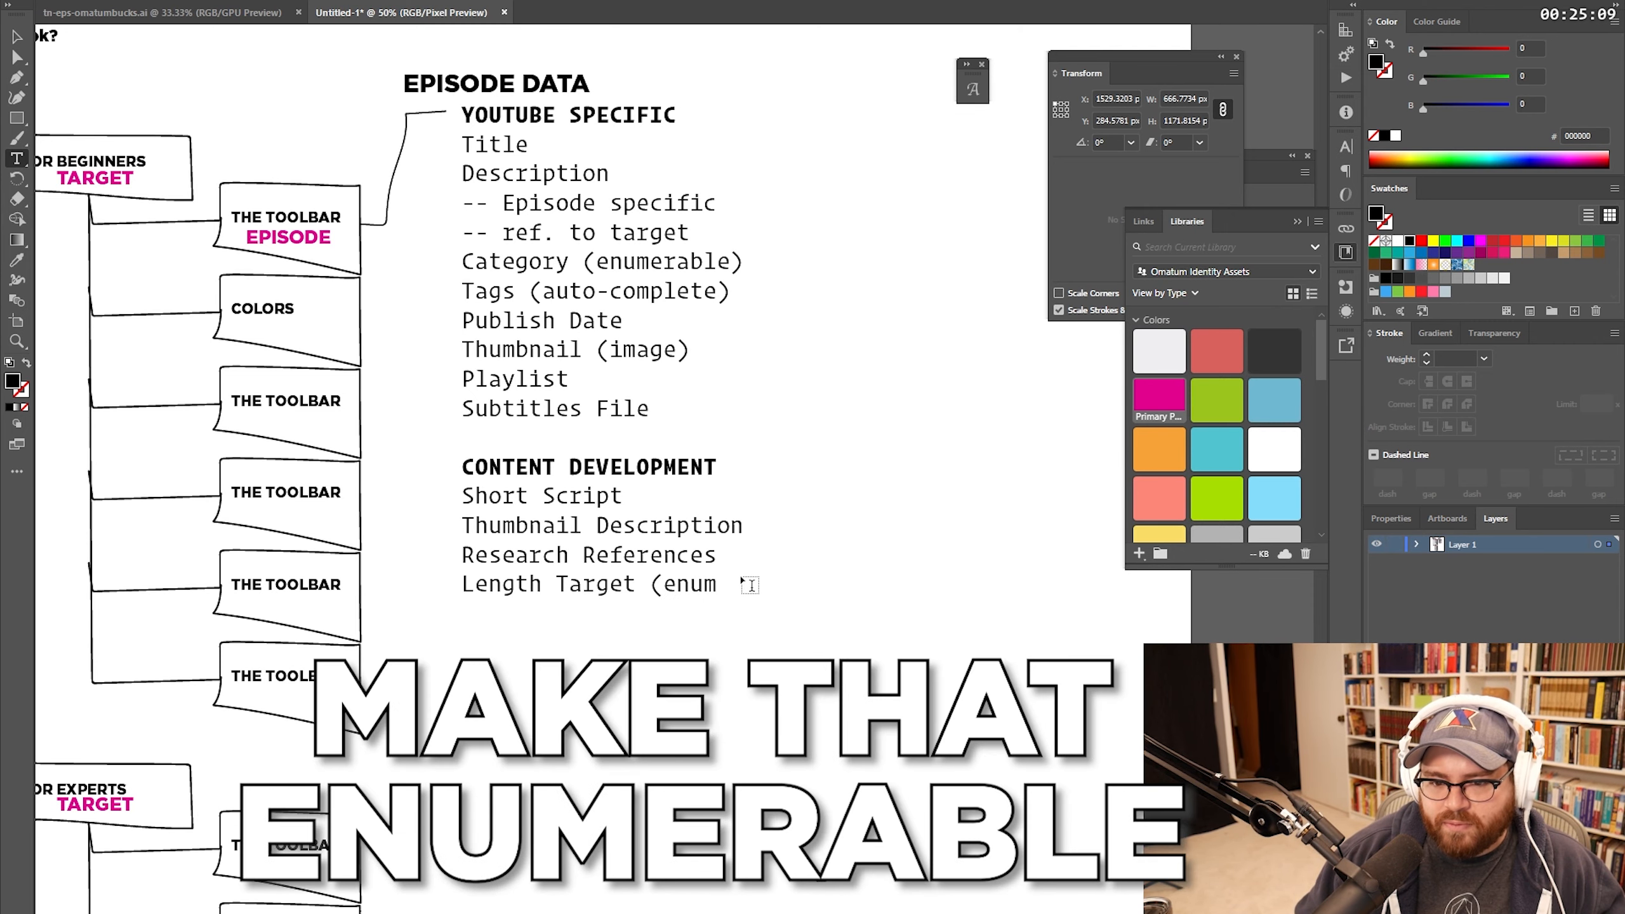
pyautogui.write('ble) [short 10m, medium 20m, long 30m')
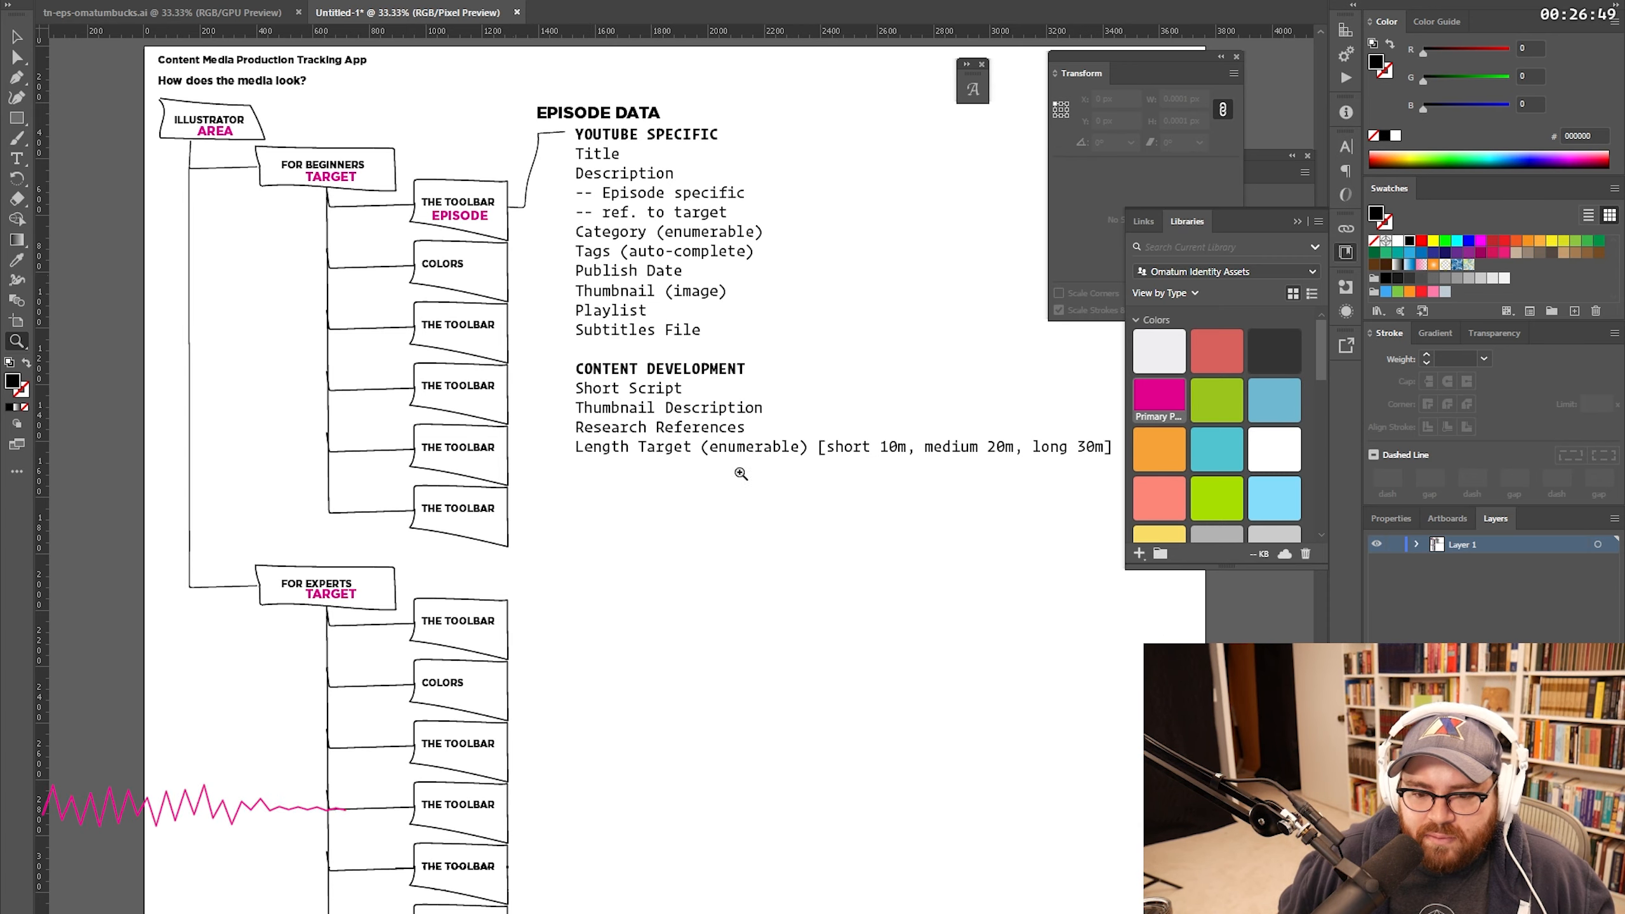
# Step: Copy the EPISODE DATA heading and list further down, then delete the copied list lines
pyautogui.moveTo(732, 526); pyautogui.dragTo(695, 499)
pyautogui.press('v')
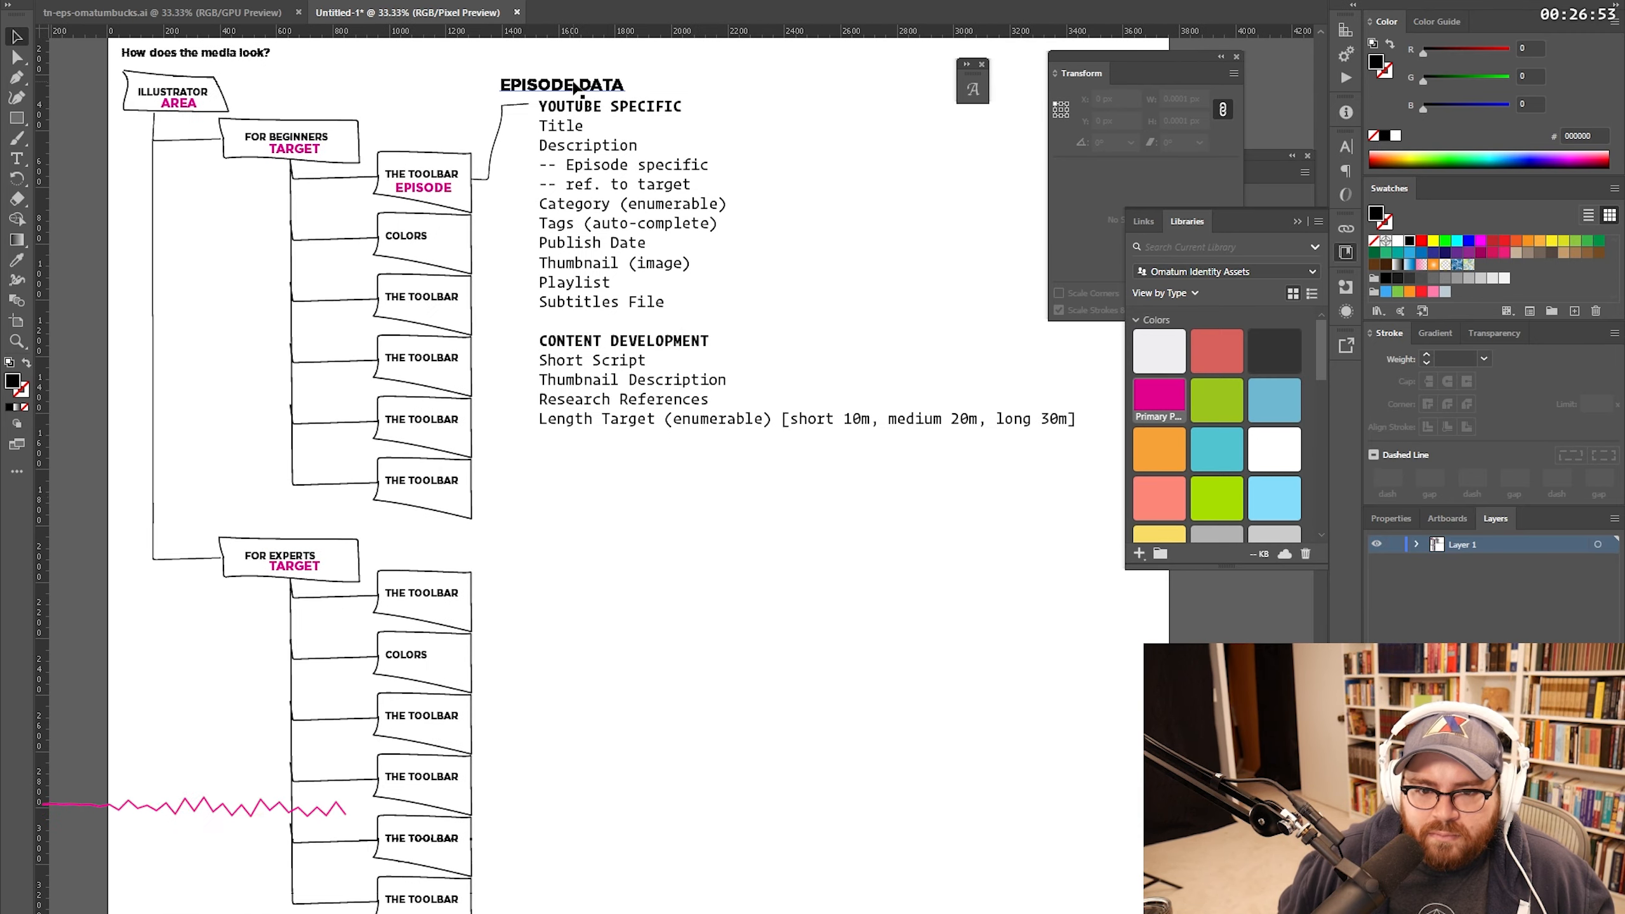
pyautogui.click(582, 89)
pyautogui.keyDown('shift'); pyautogui.click(589, 112); pyautogui.keyUp('shift')
pyautogui.moveTo(589, 111); pyautogui.dragTo(601, 544)
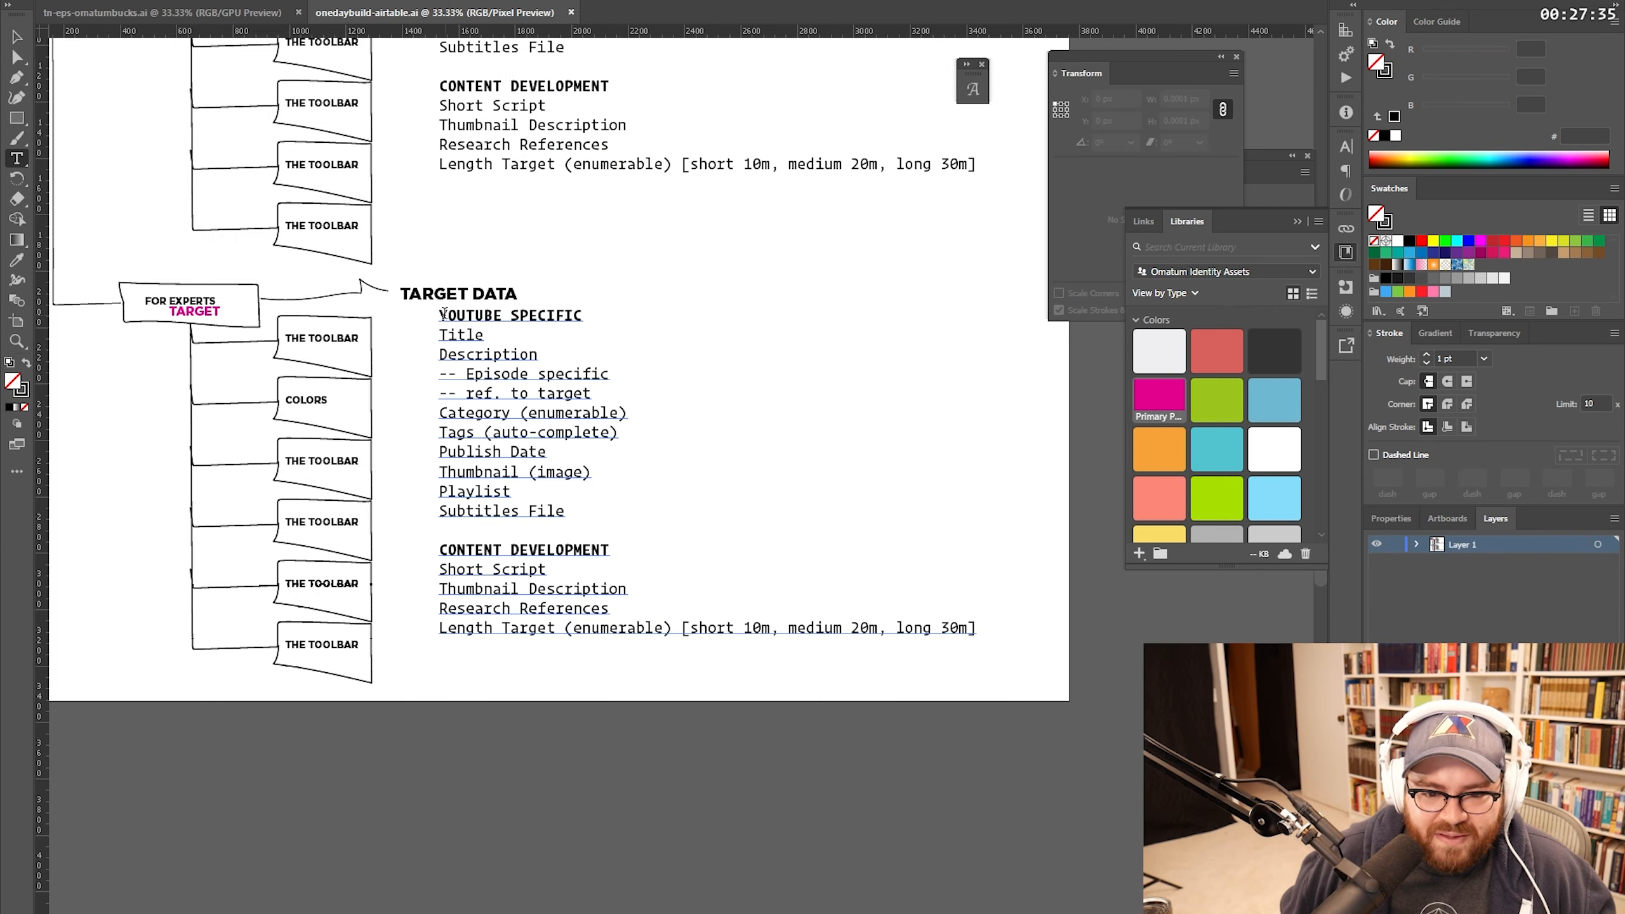
pyautogui.moveTo(439, 315); pyautogui.dragTo(977, 628)
pyautogui.press('BackSpace')
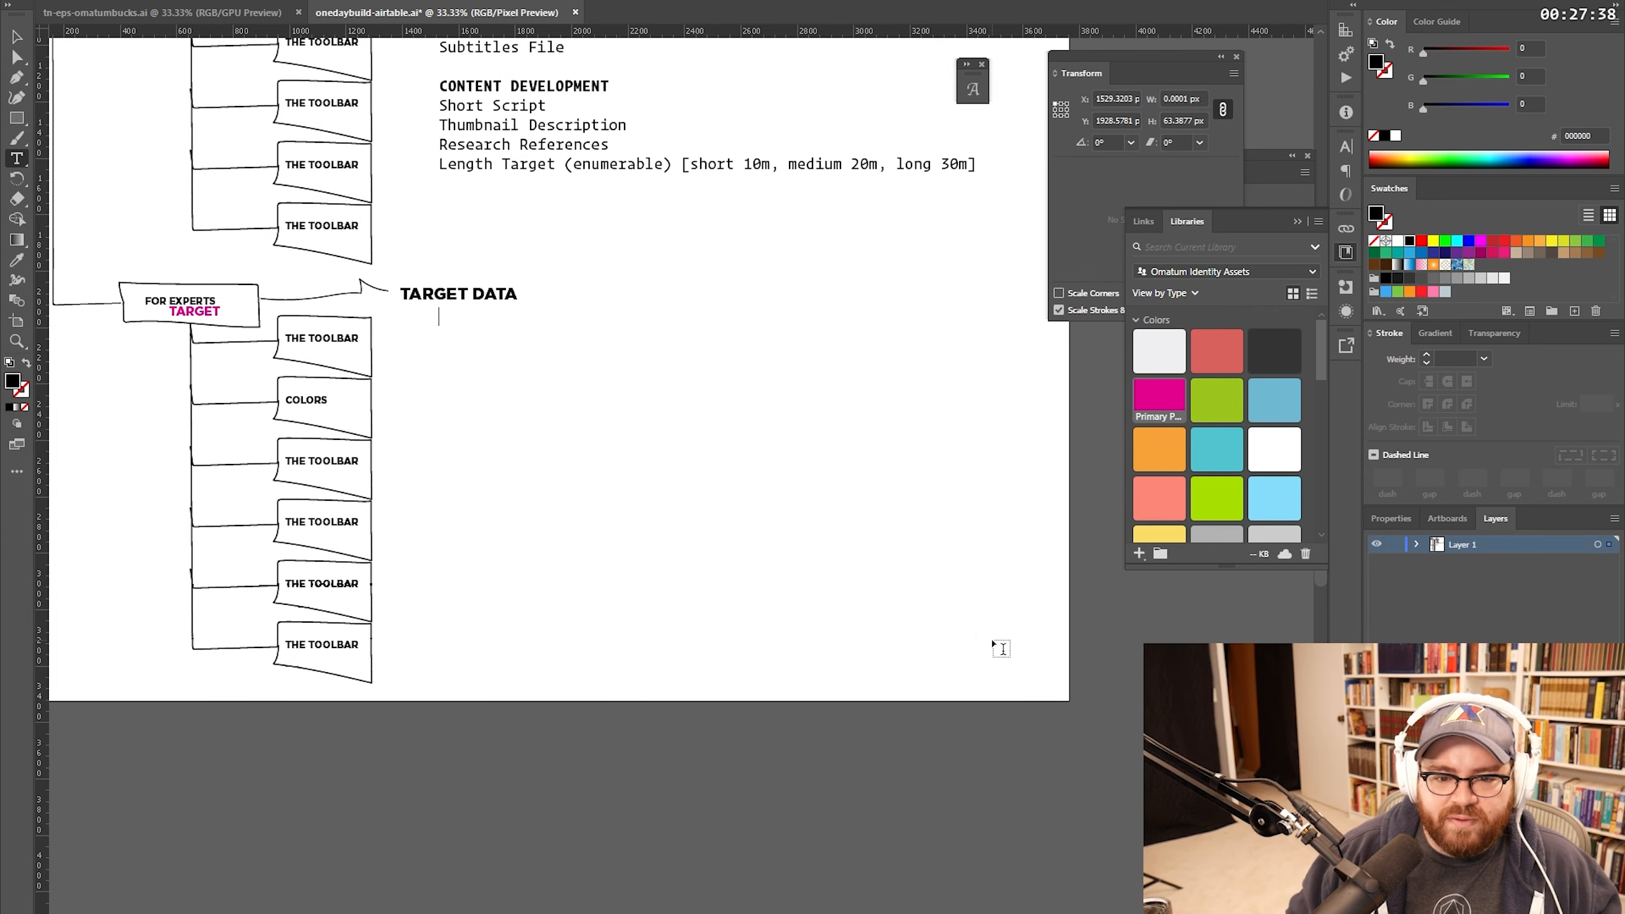
# Step: Fill the TARGET DATA list with Promotional Channels, Playlist Name, Base Description and Refined Audience
pyautogui.click(17, 37)
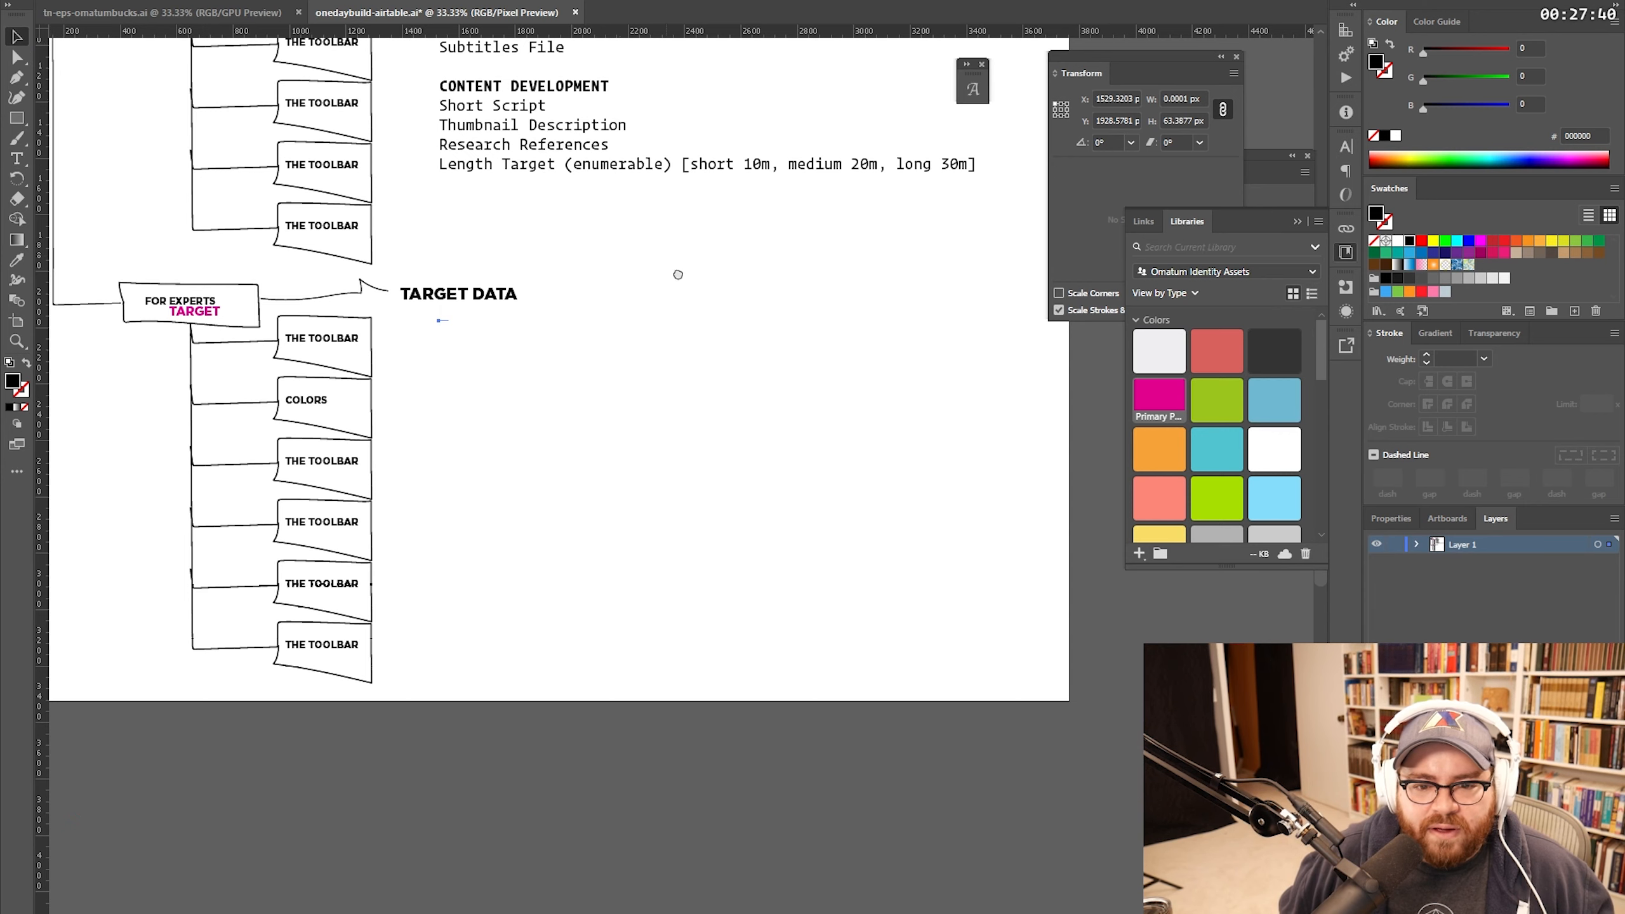
pyautogui.moveTo(678, 276); pyautogui.dragTo(798, 386)
pyautogui.doubleClick(564, 429)
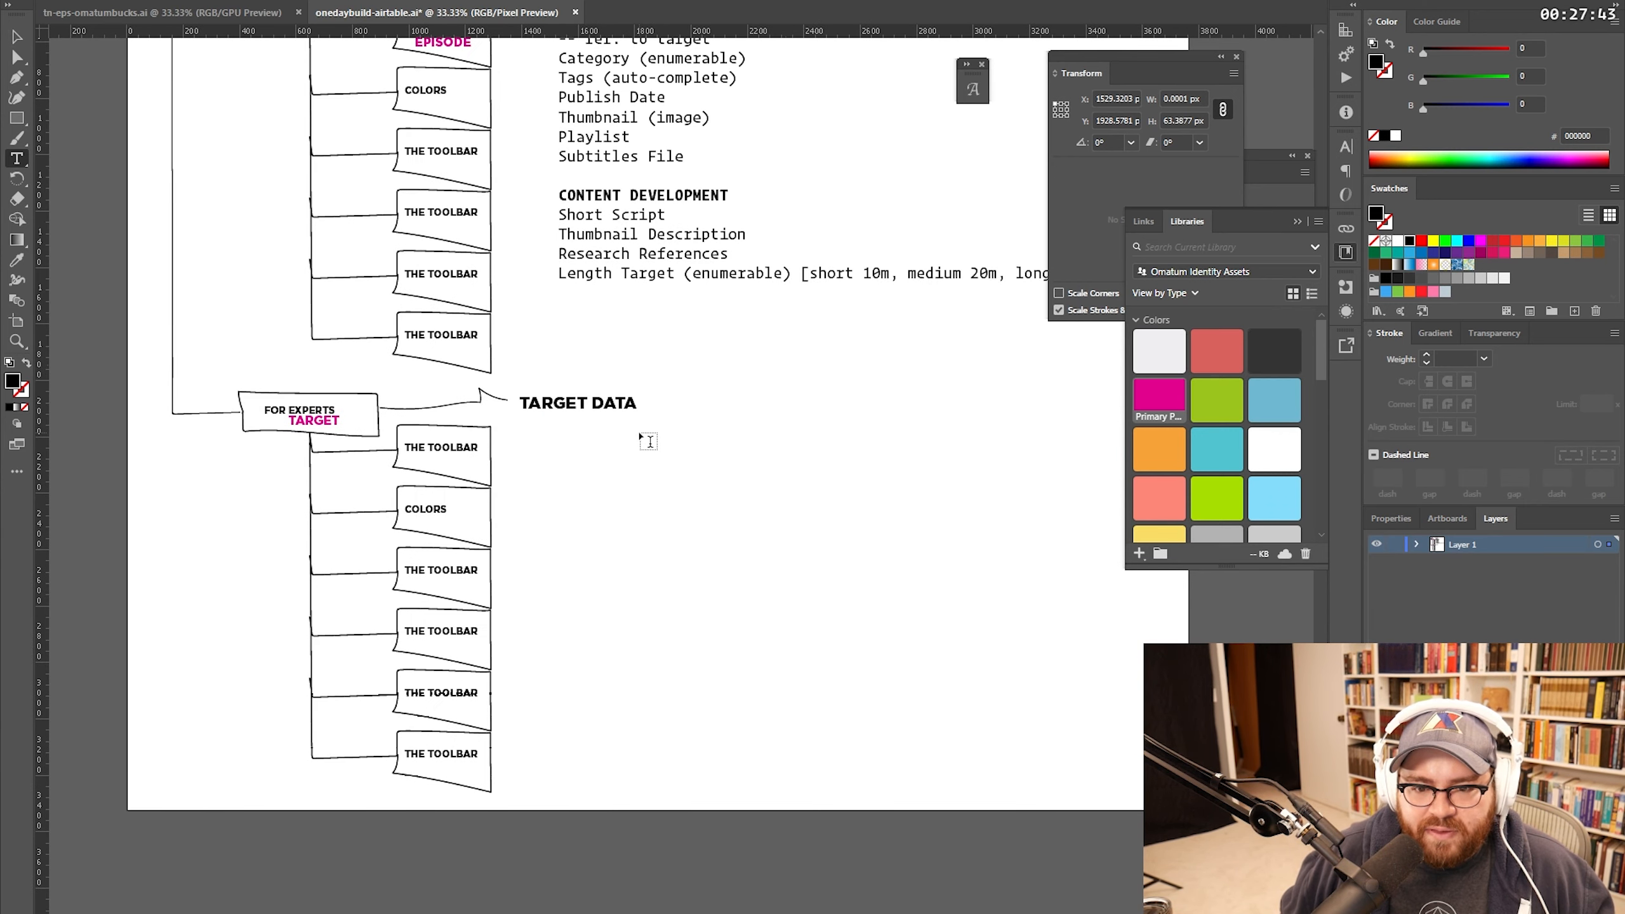
pyautogui.write('Promotional ')
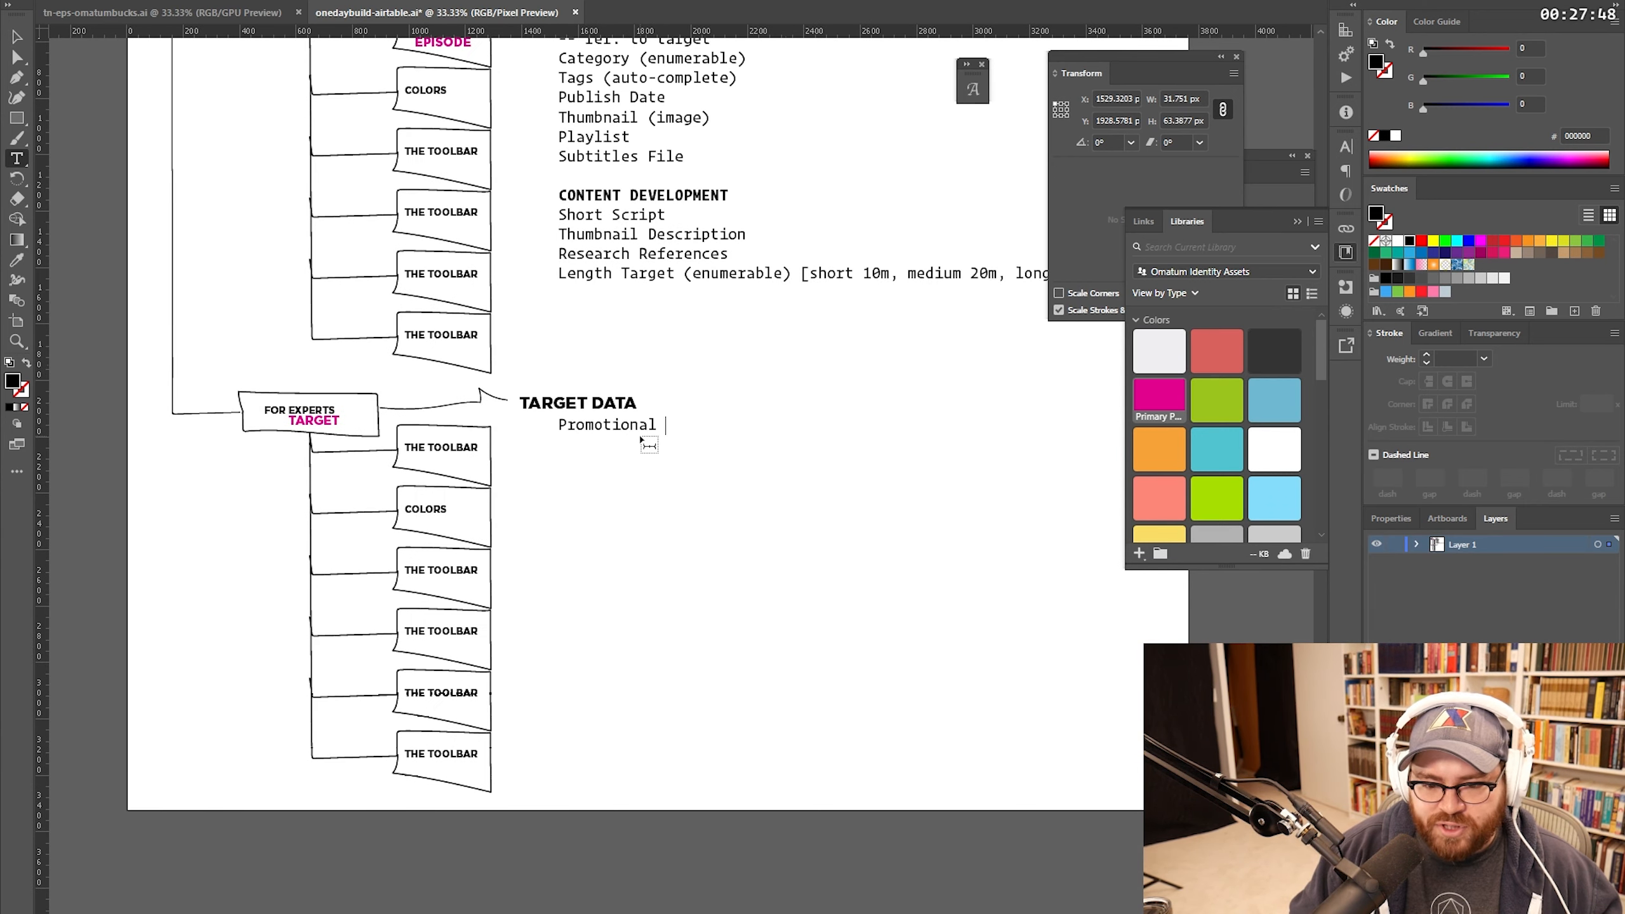
pyautogui.write('Channels')
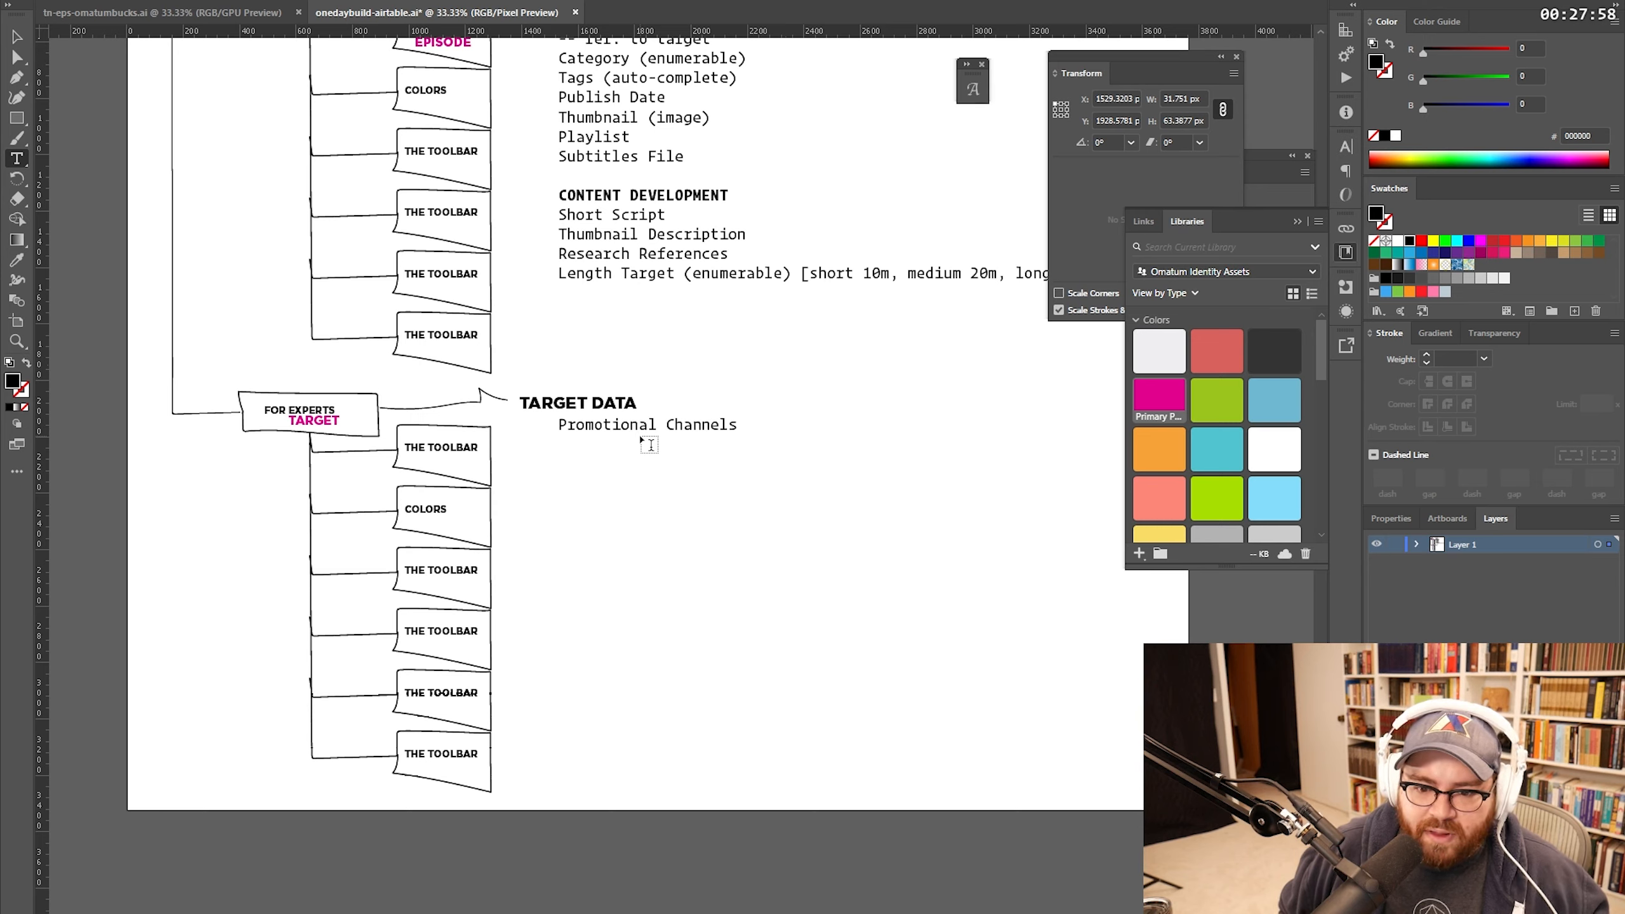
pyautogui.press('Escape')
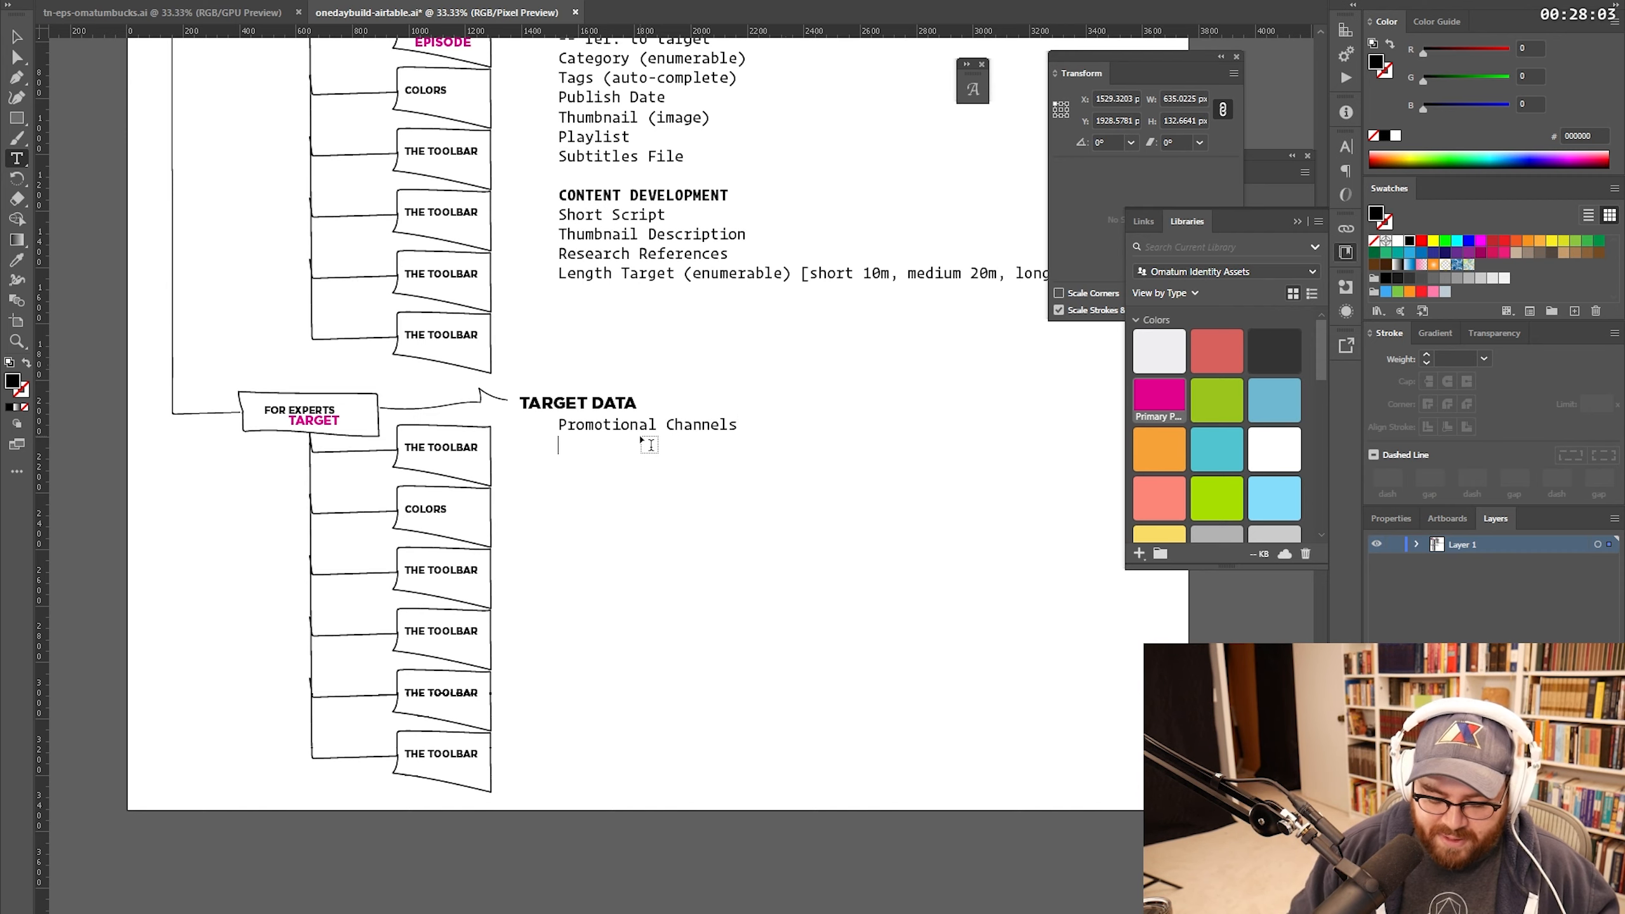
pyautogui.write('Play')
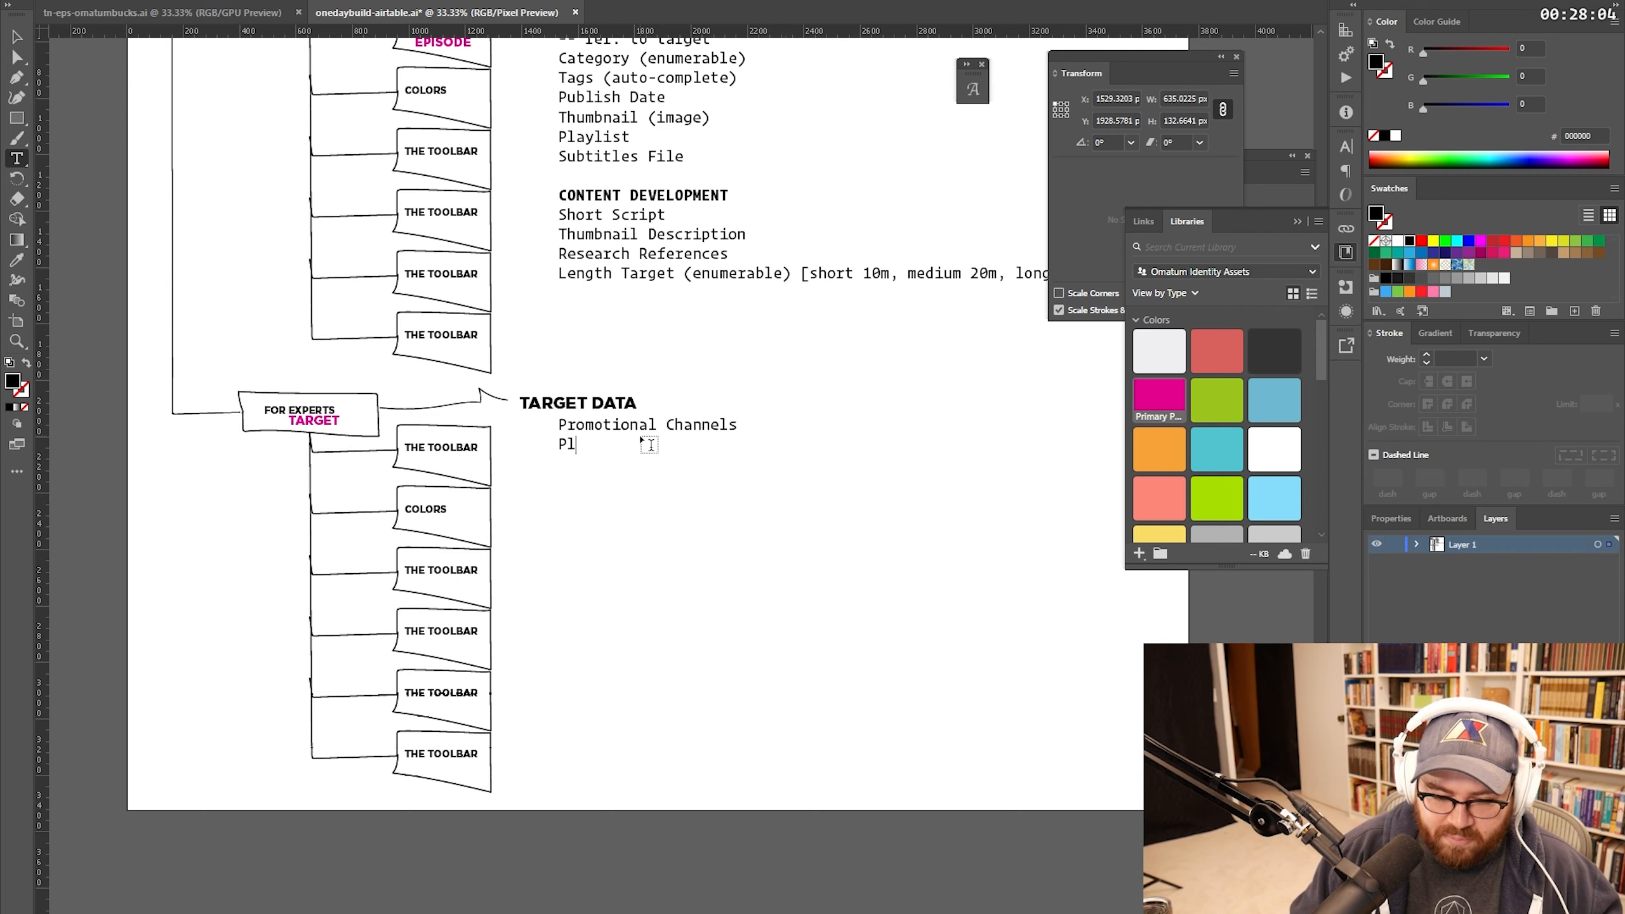
pyautogui.write('lis')
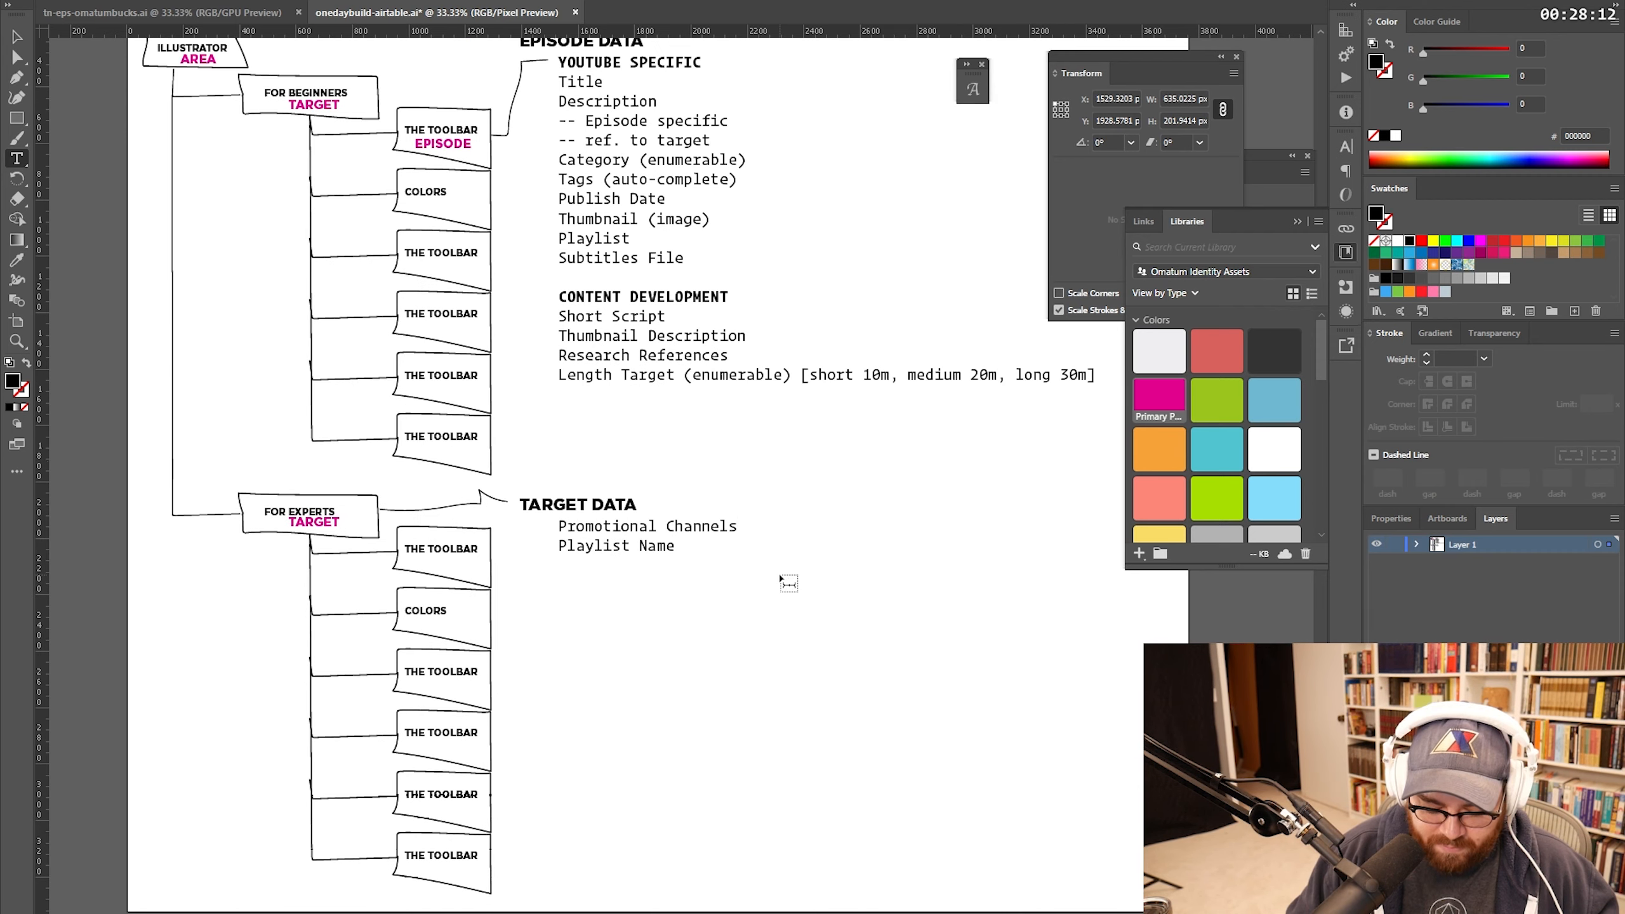
pyautogui.write('Ba')
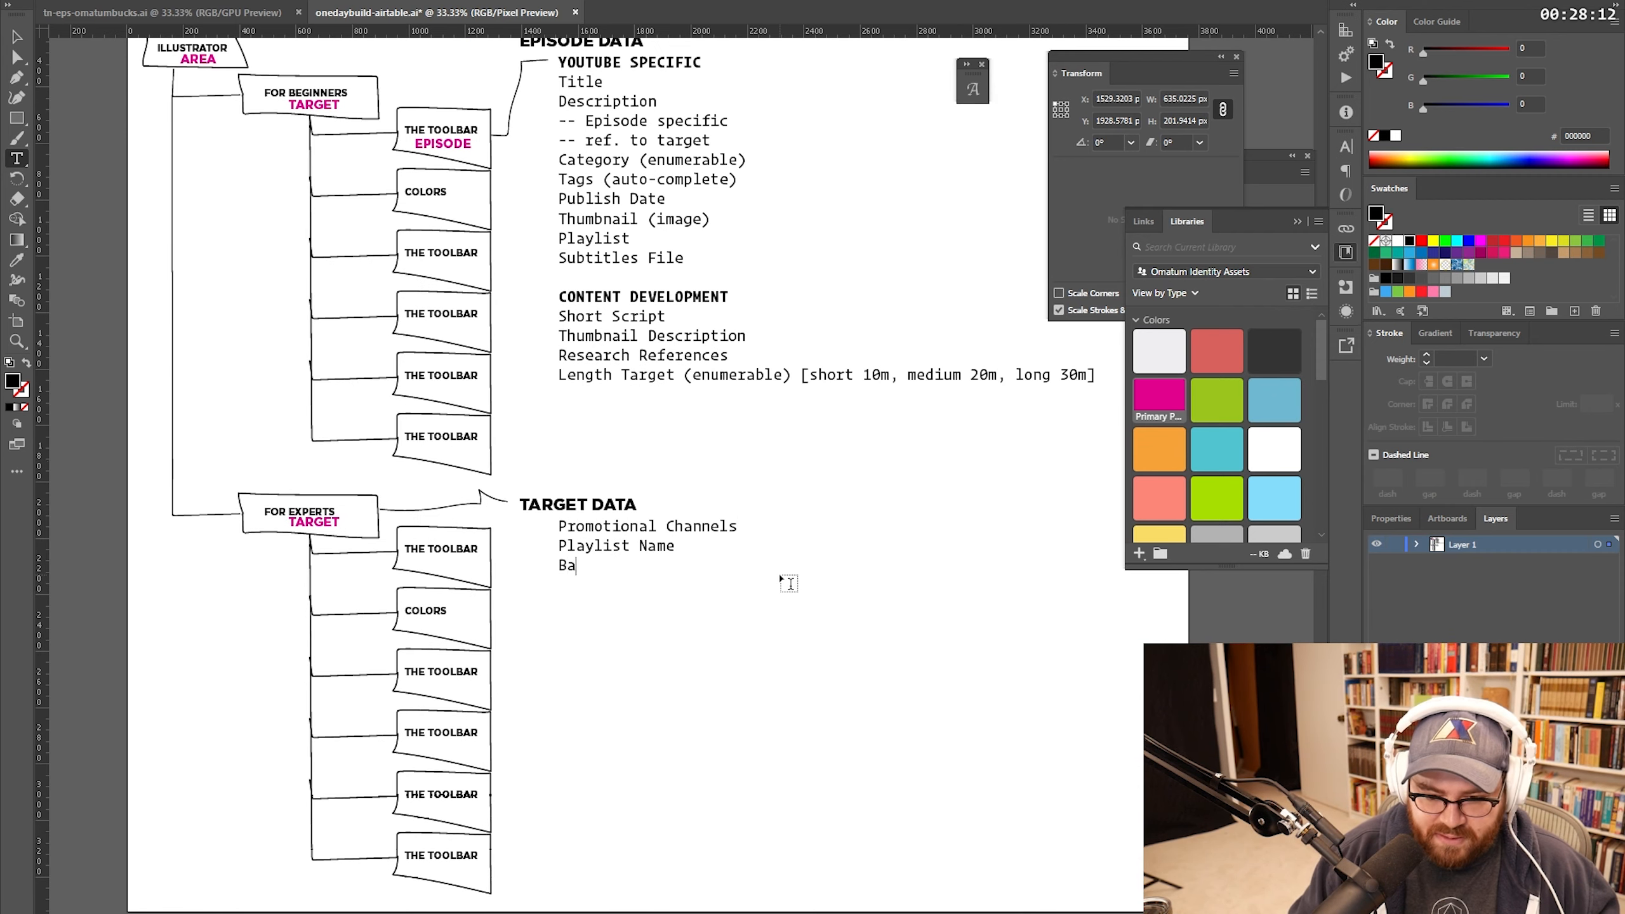
pyautogui.write('se Description')
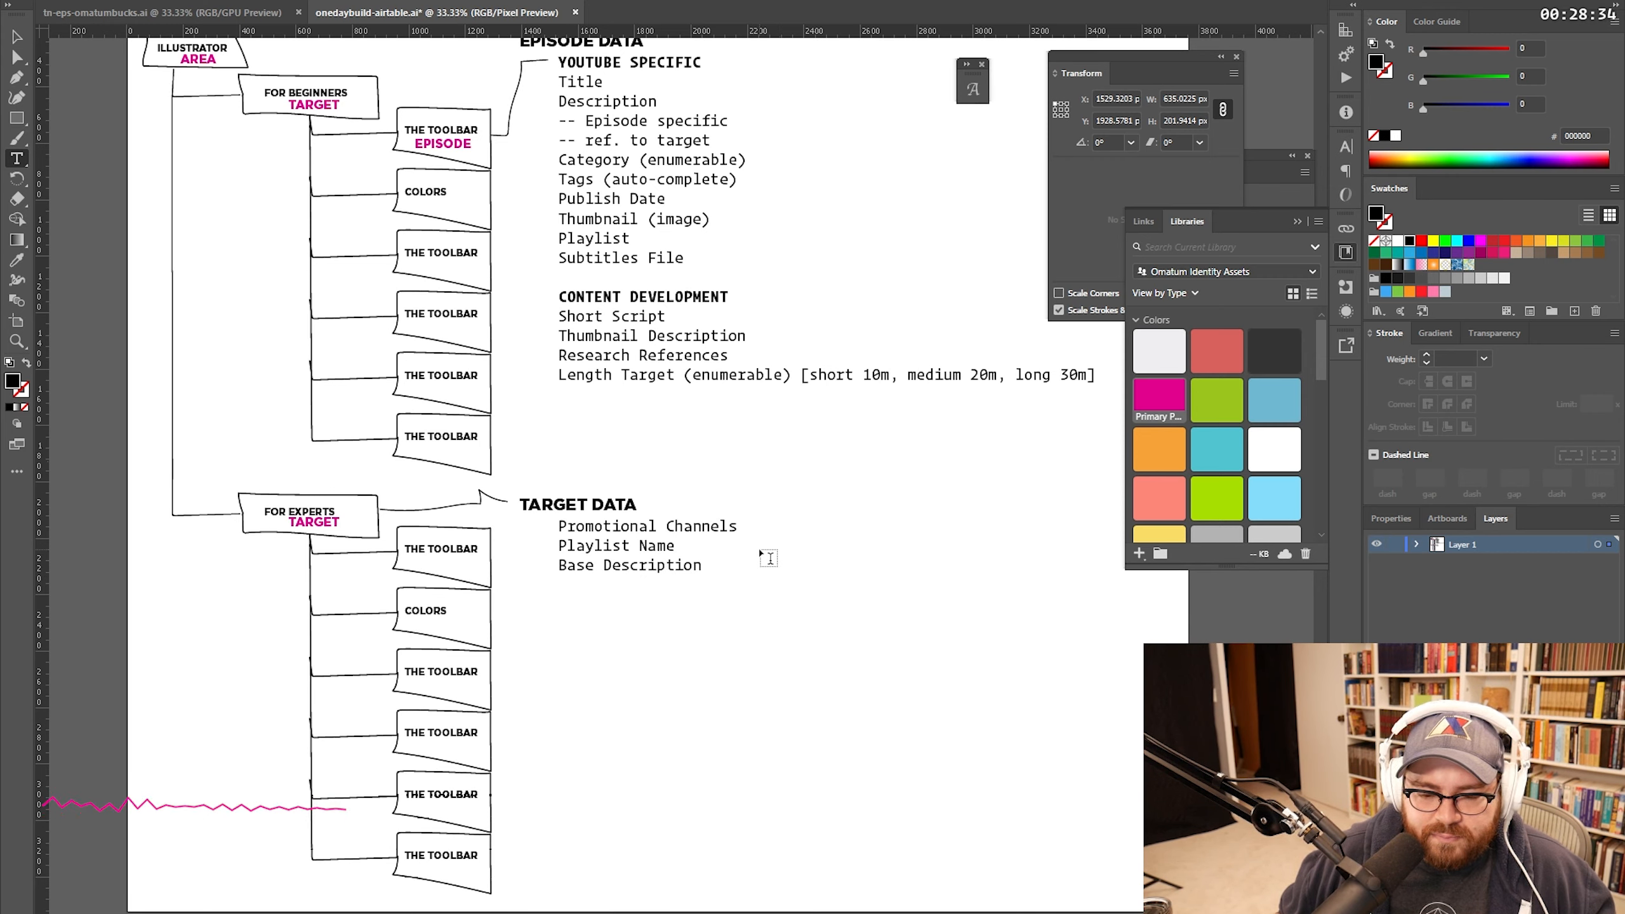
pyautogui.press('Return')
pyautogui.write('Refined Audience')
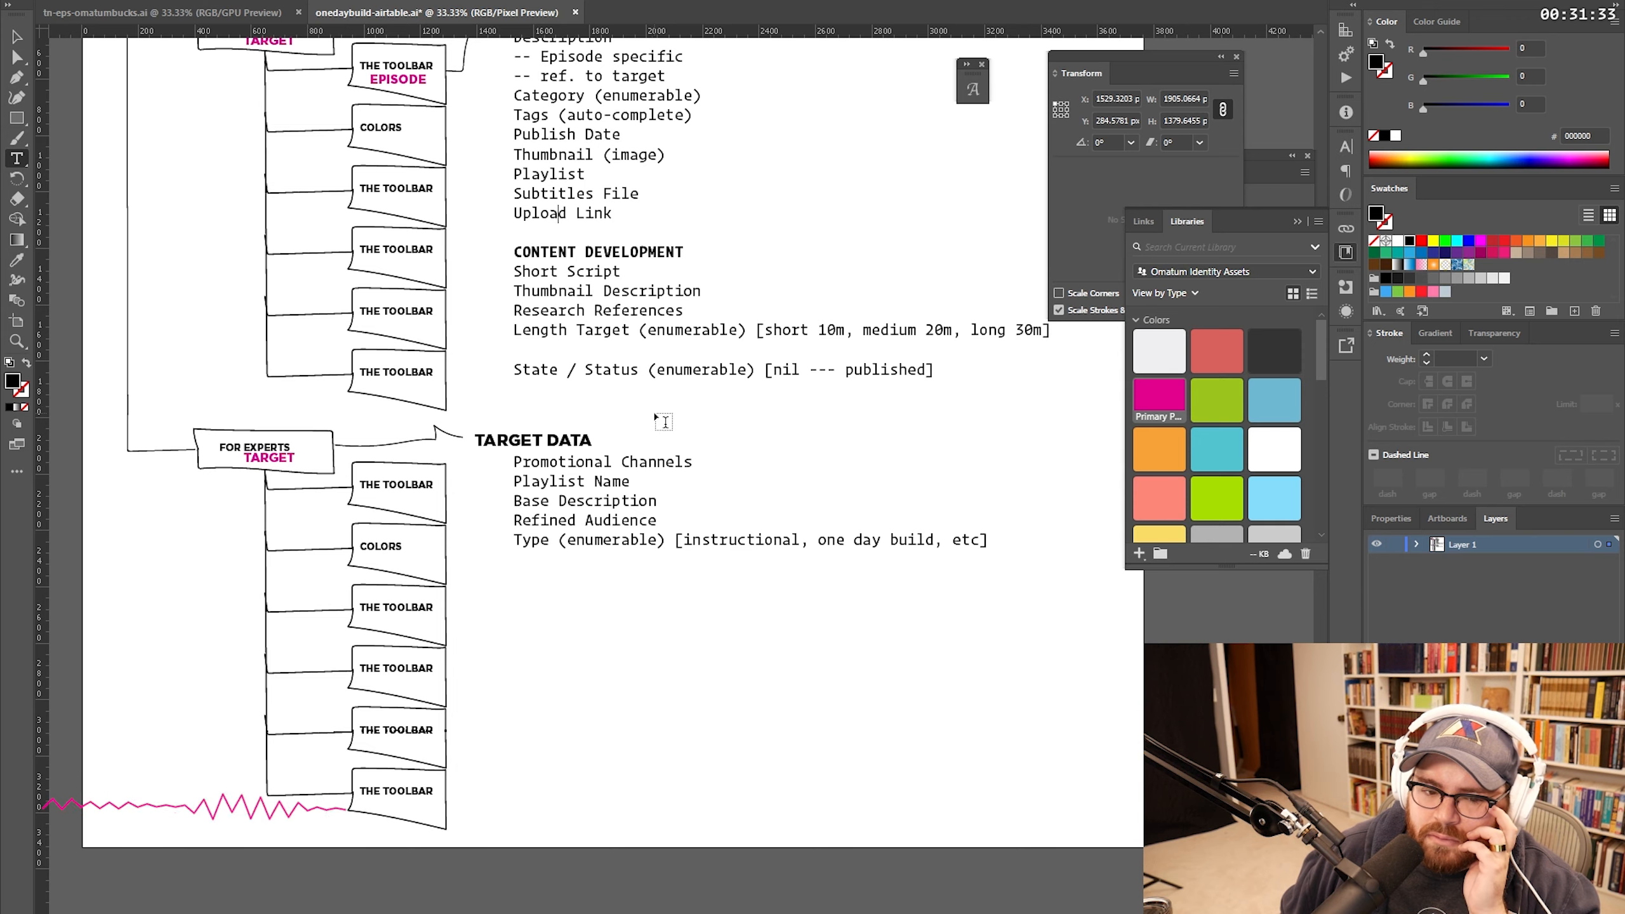
# Step: Add an 'API grab - - views, likes, comments' line below Upload Link
pyautogui.scroll(2, 663, 421)
pyautogui.scroll(1, 663, 421)
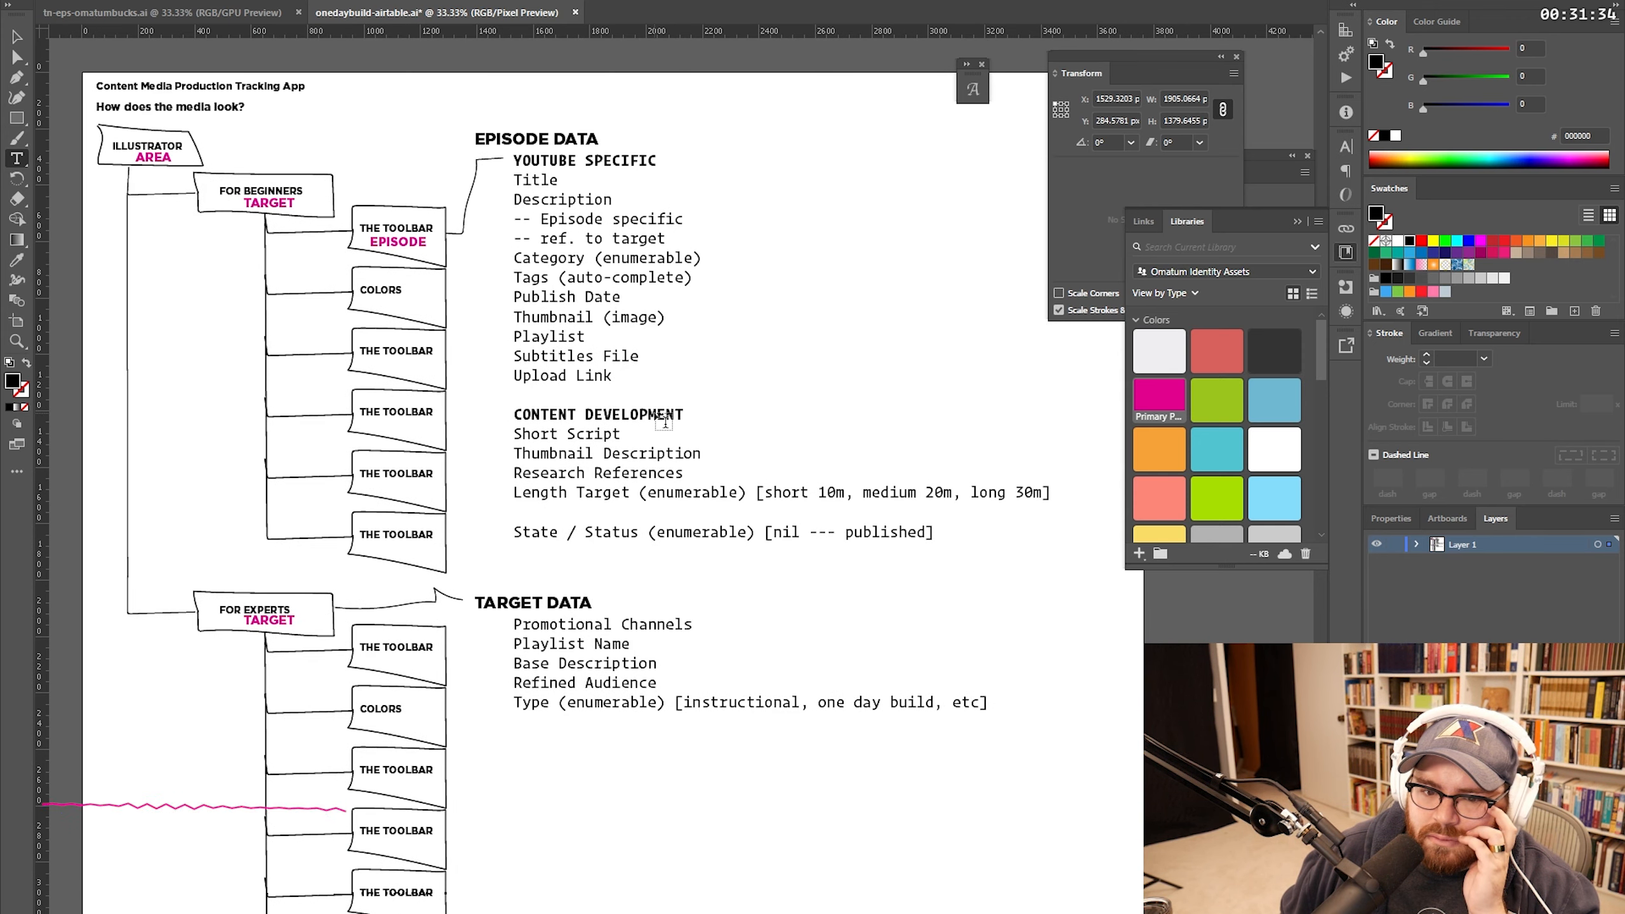
pyautogui.scroll(-2, 663, 420)
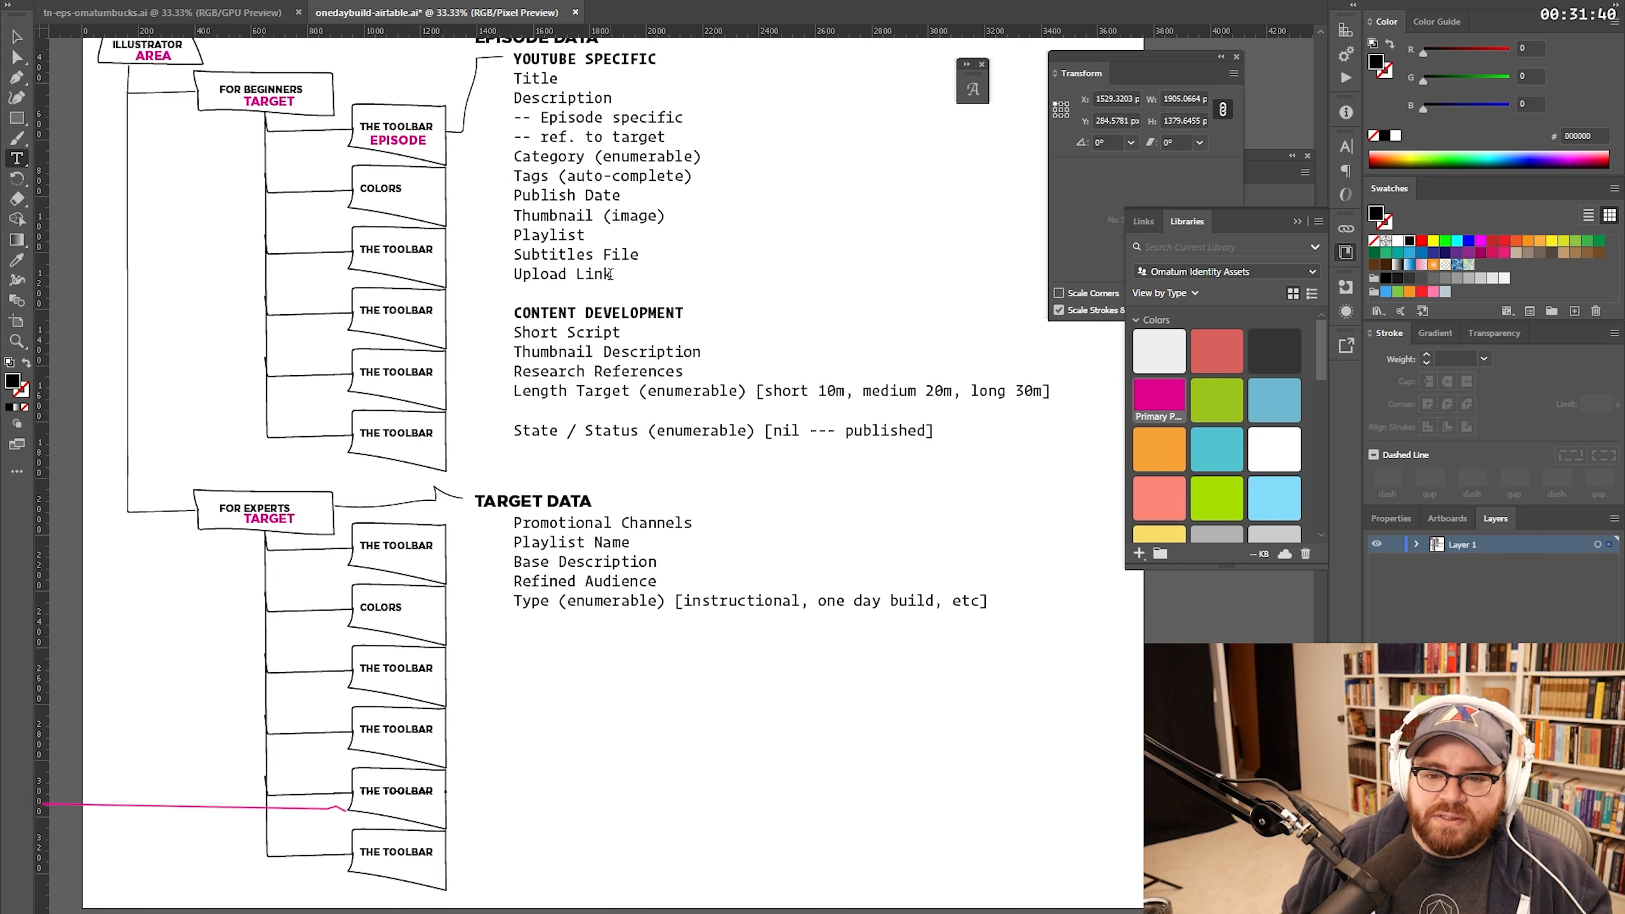
pyautogui.press('Return')
pyautogui.write('API grab - - ')
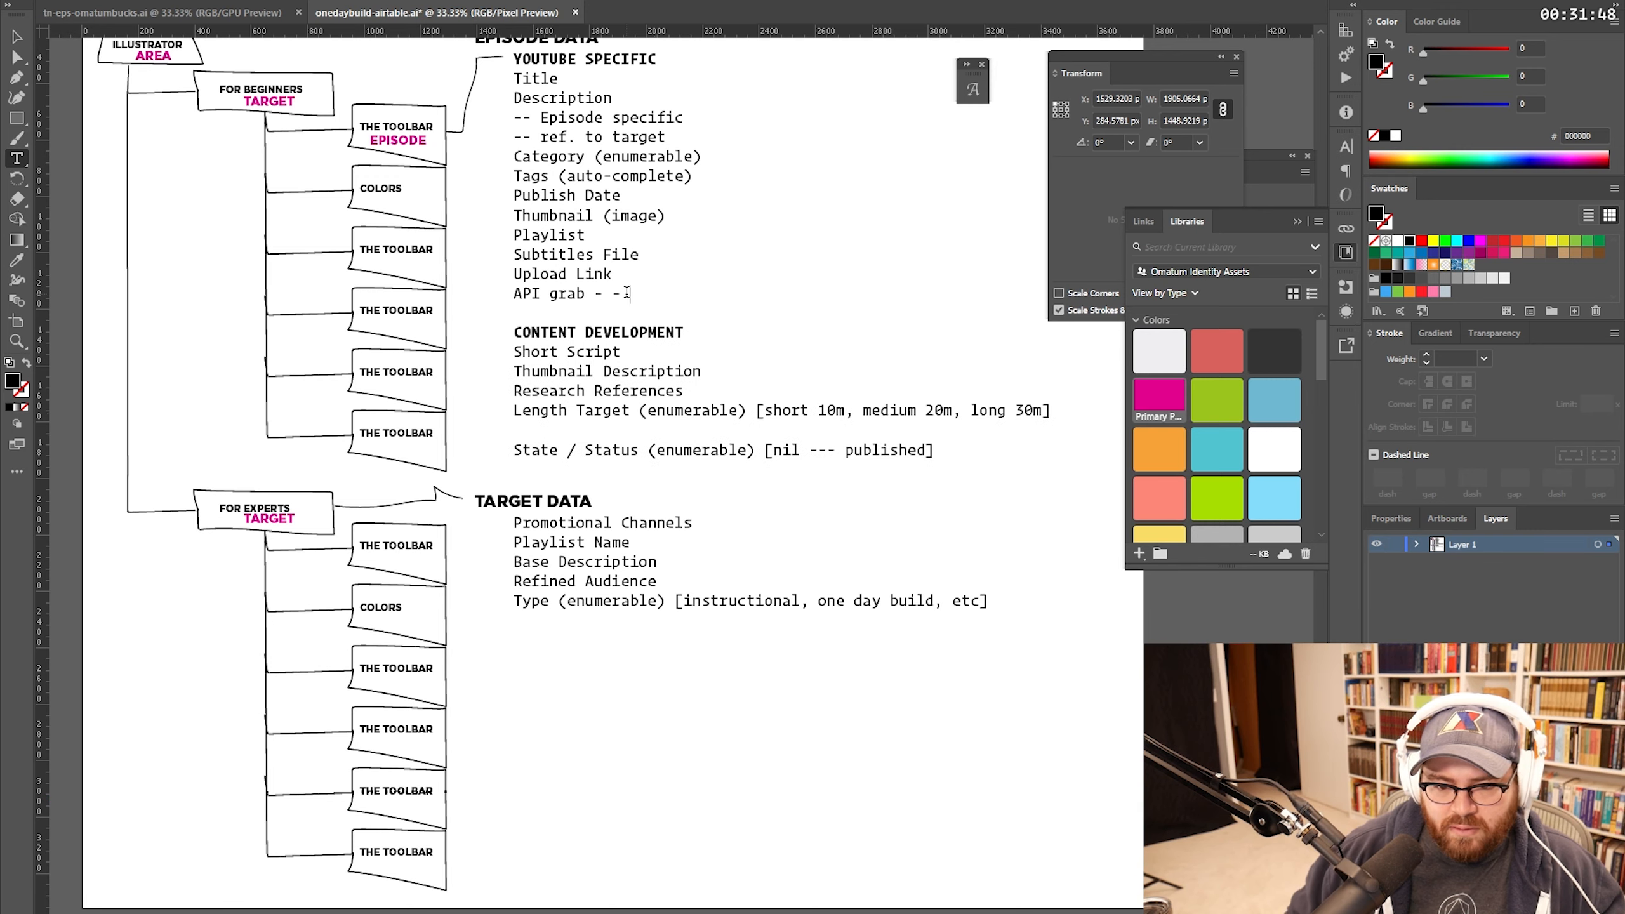
pyautogui.write('views, likes, commen')
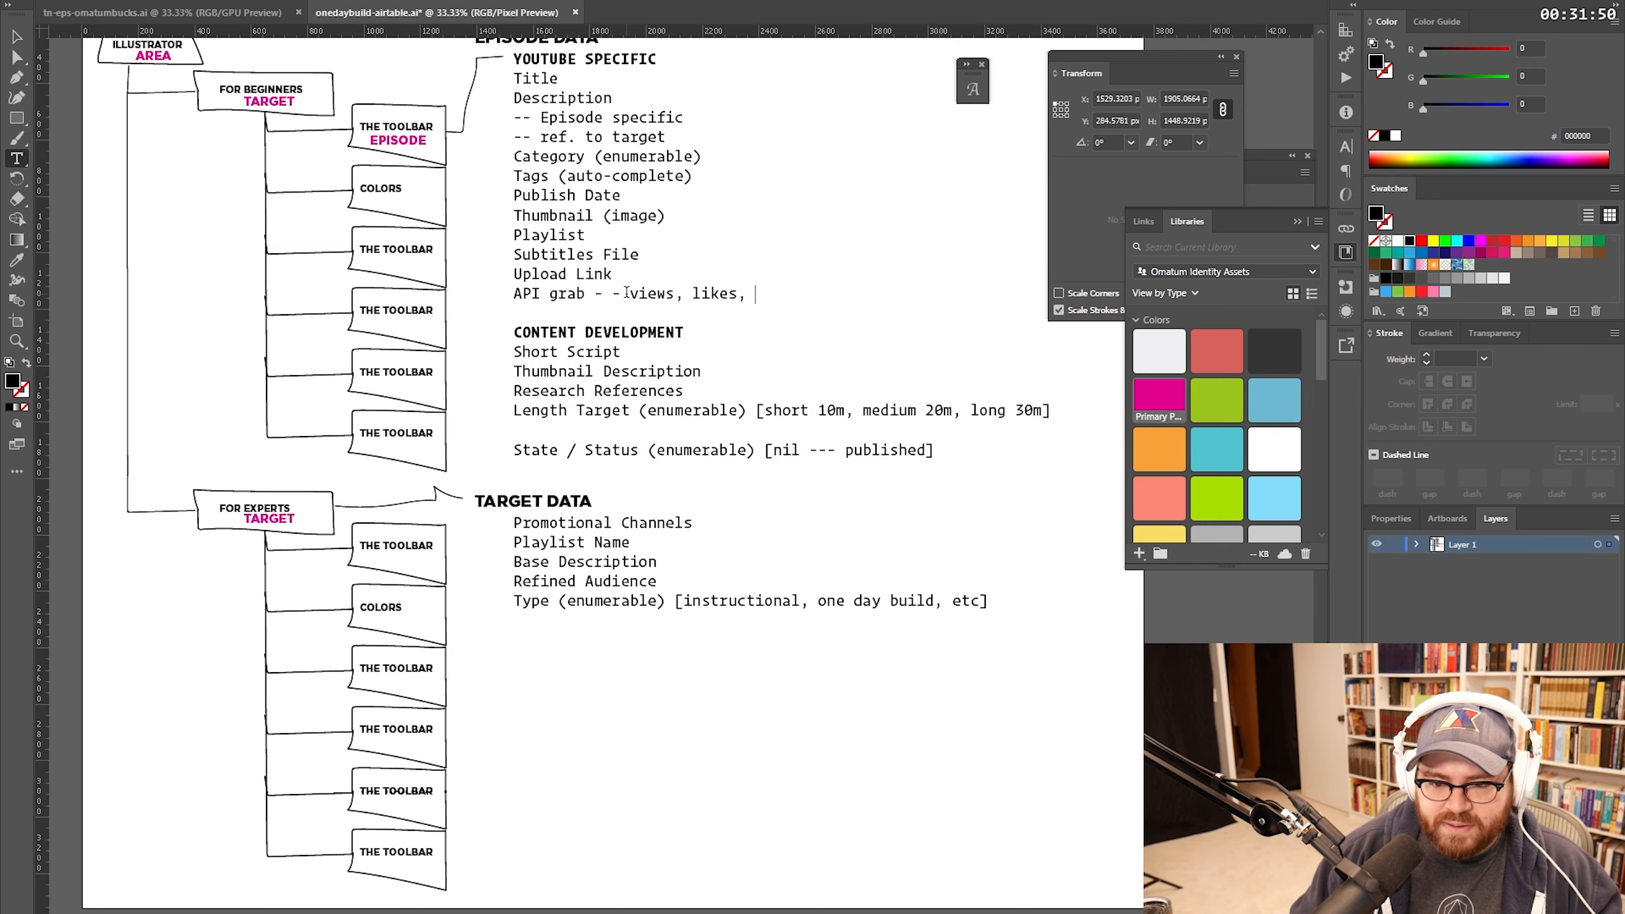
pyautogui.write('ts')
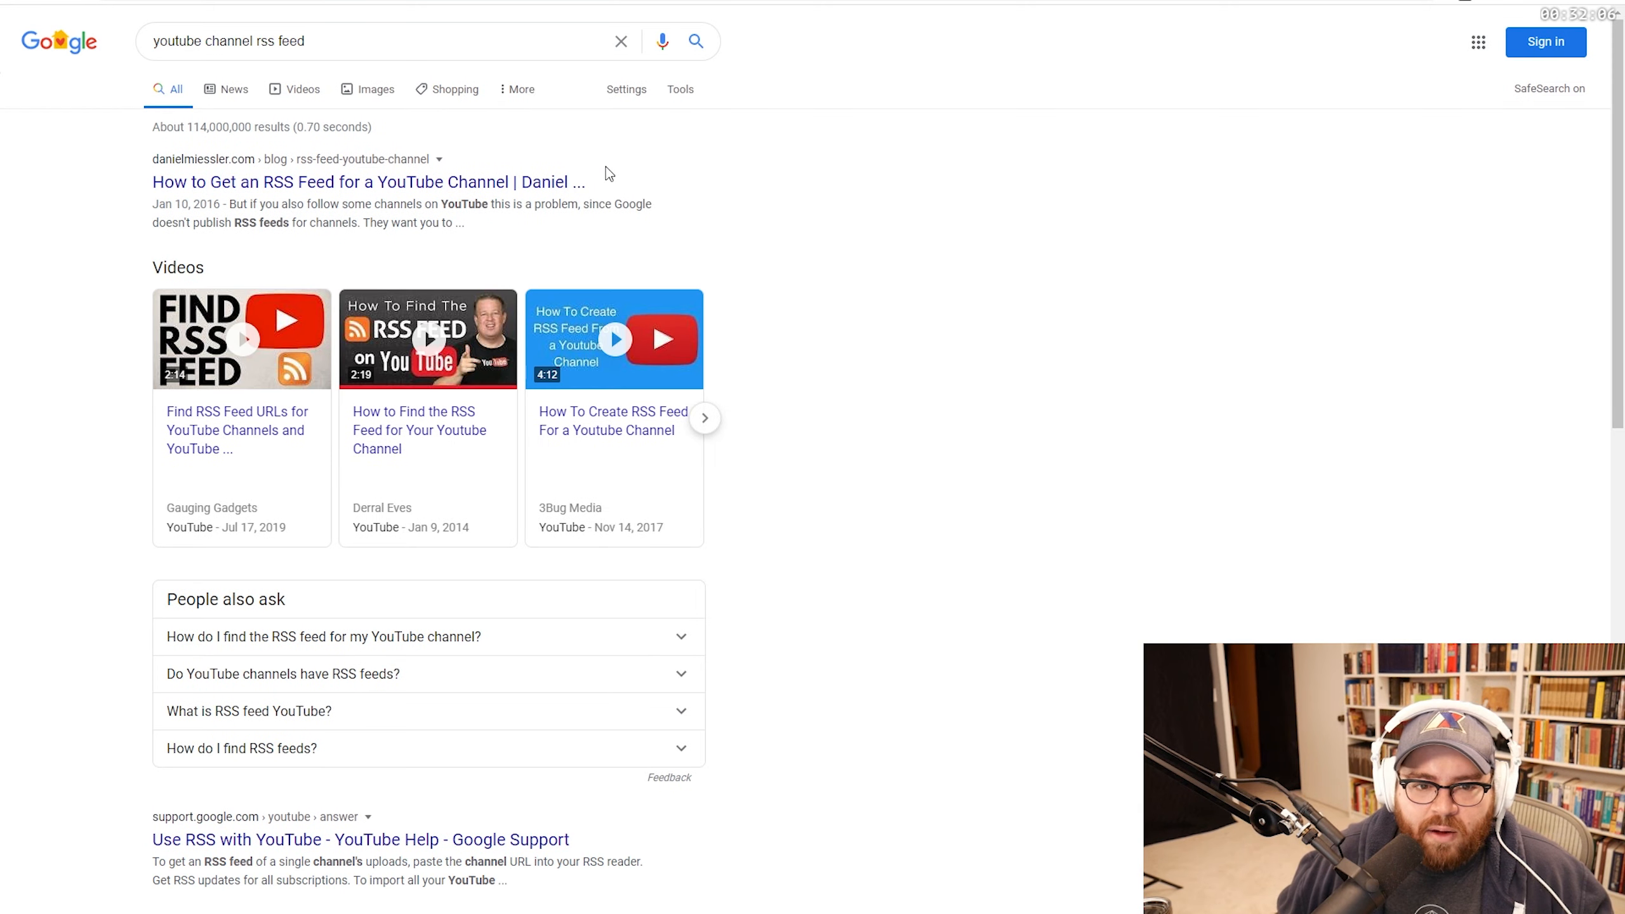
# Step: Open the YouTube channel RSS feed article and scroll down to its steps
pyautogui.click(583, 181)
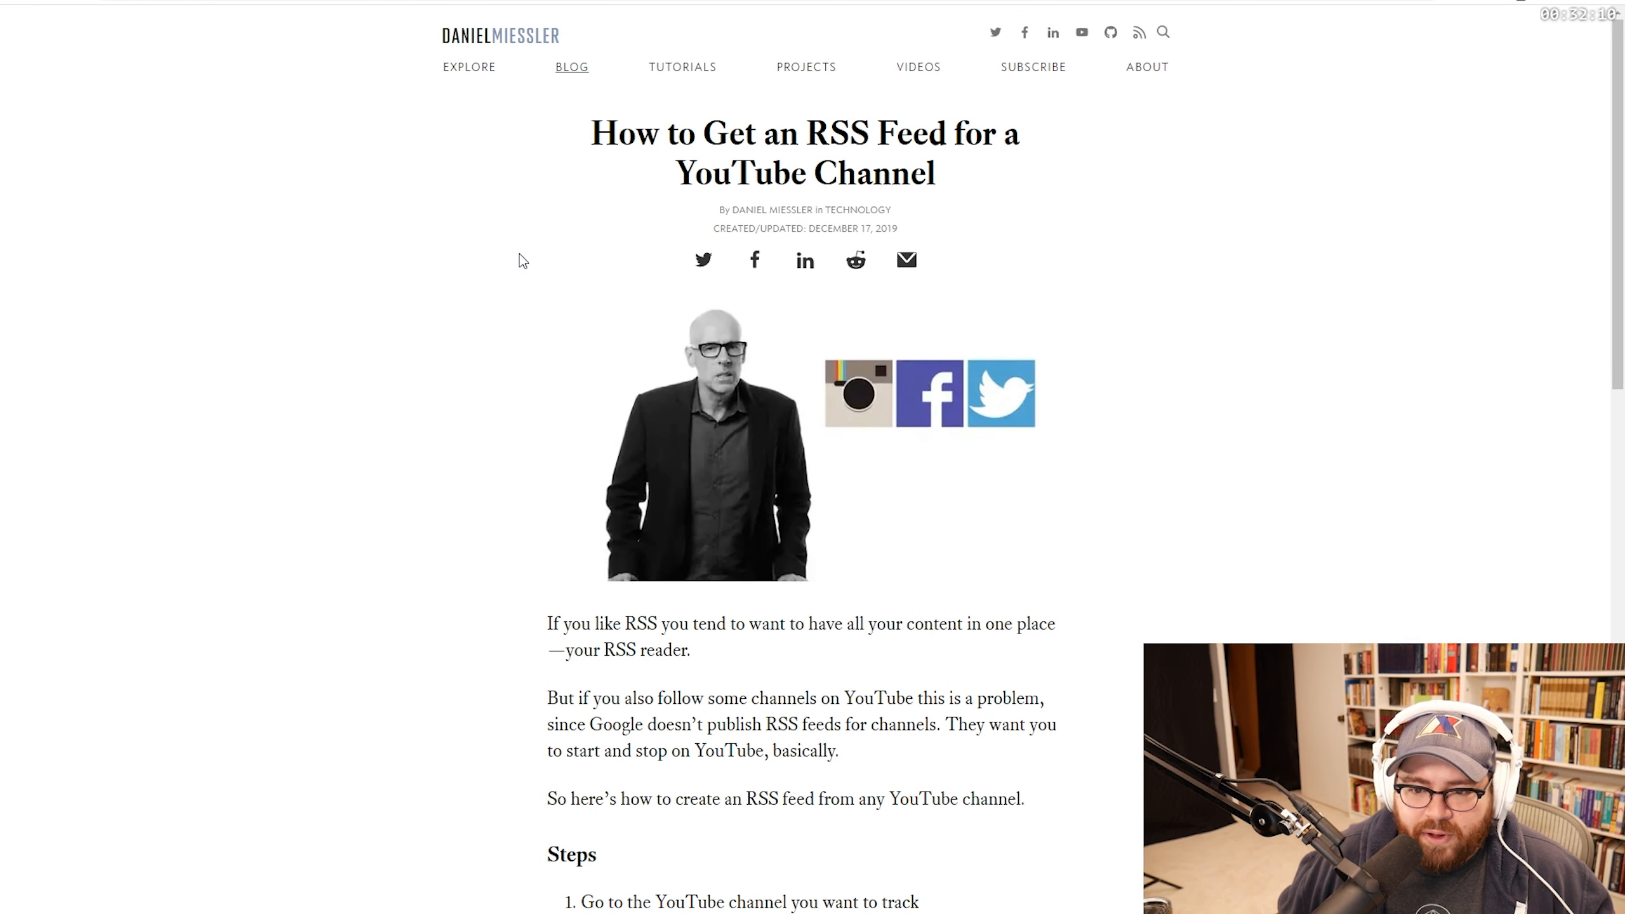
pyautogui.scroll(-2, 519, 254)
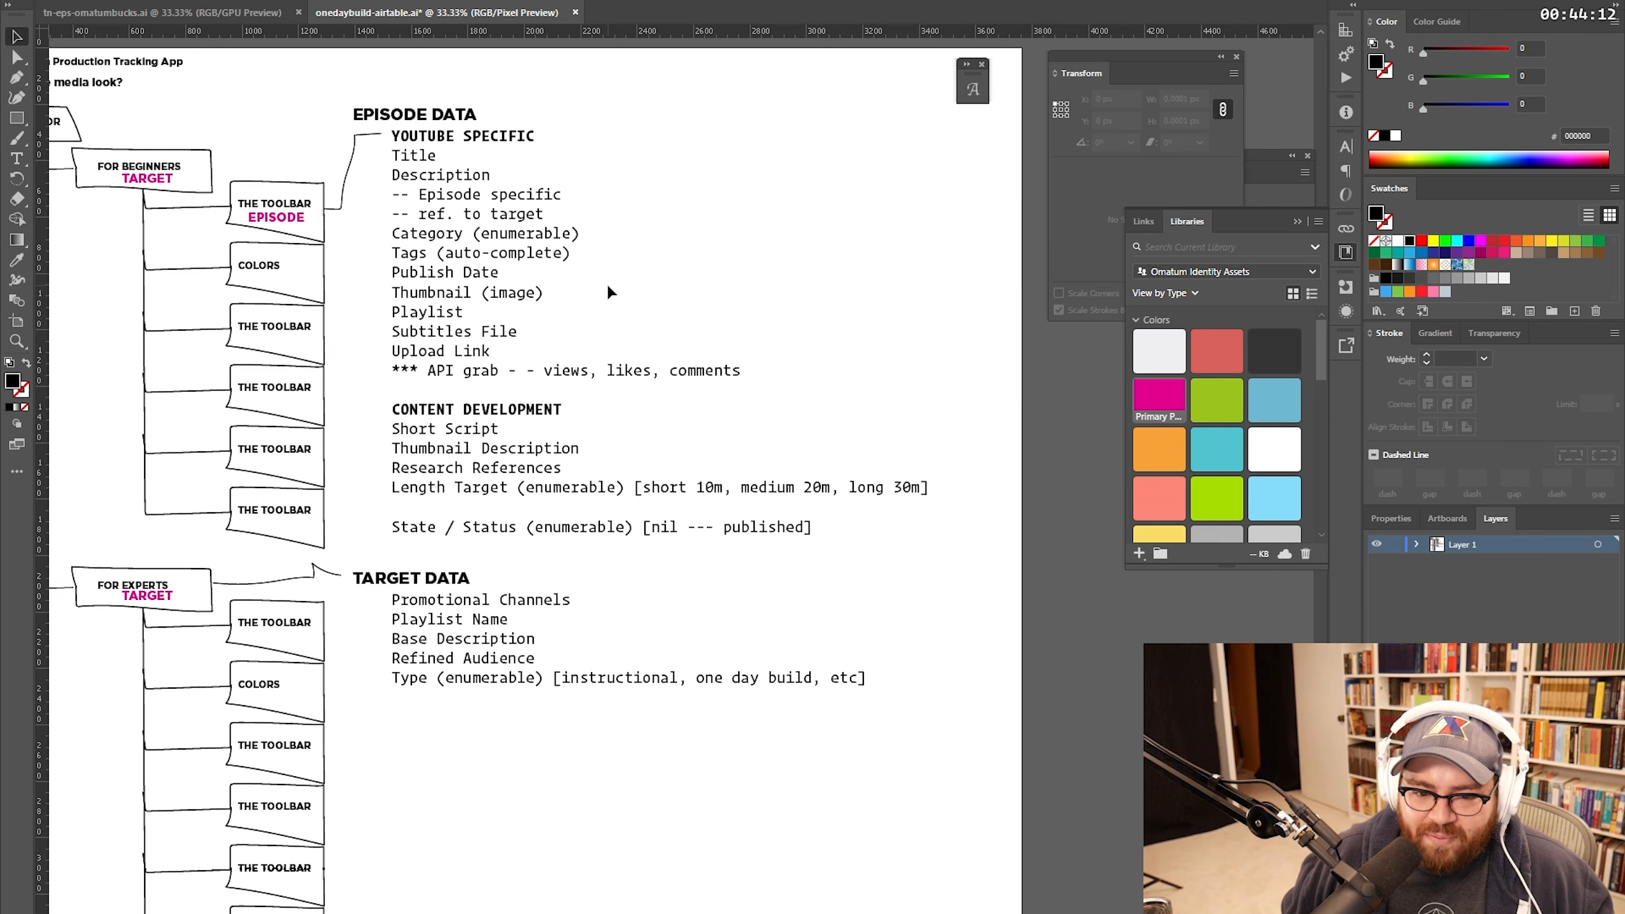
# Step: Pan the canvas to reposition the diagram view
pyautogui.moveTo(647, 325); pyautogui.dragTo(672, 307)
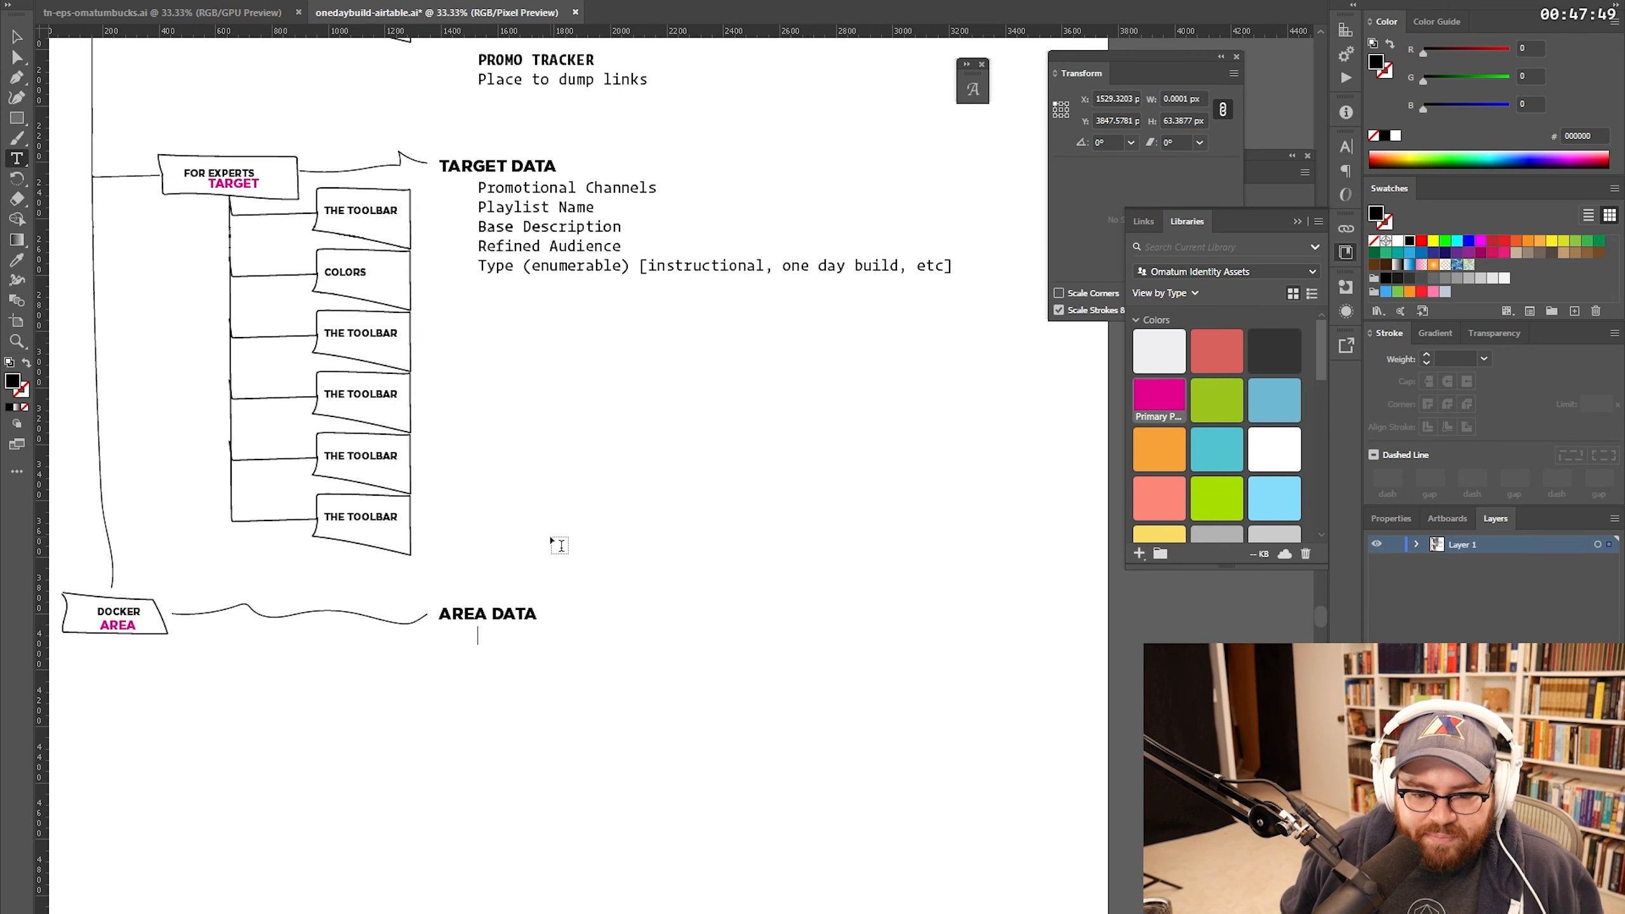
# Step: Paste the list under AREA DATA and add an Audience line
pyautogui.write('Promotional Channels')
pyautogui.press('Return')
pyautogui.write('Audienc')
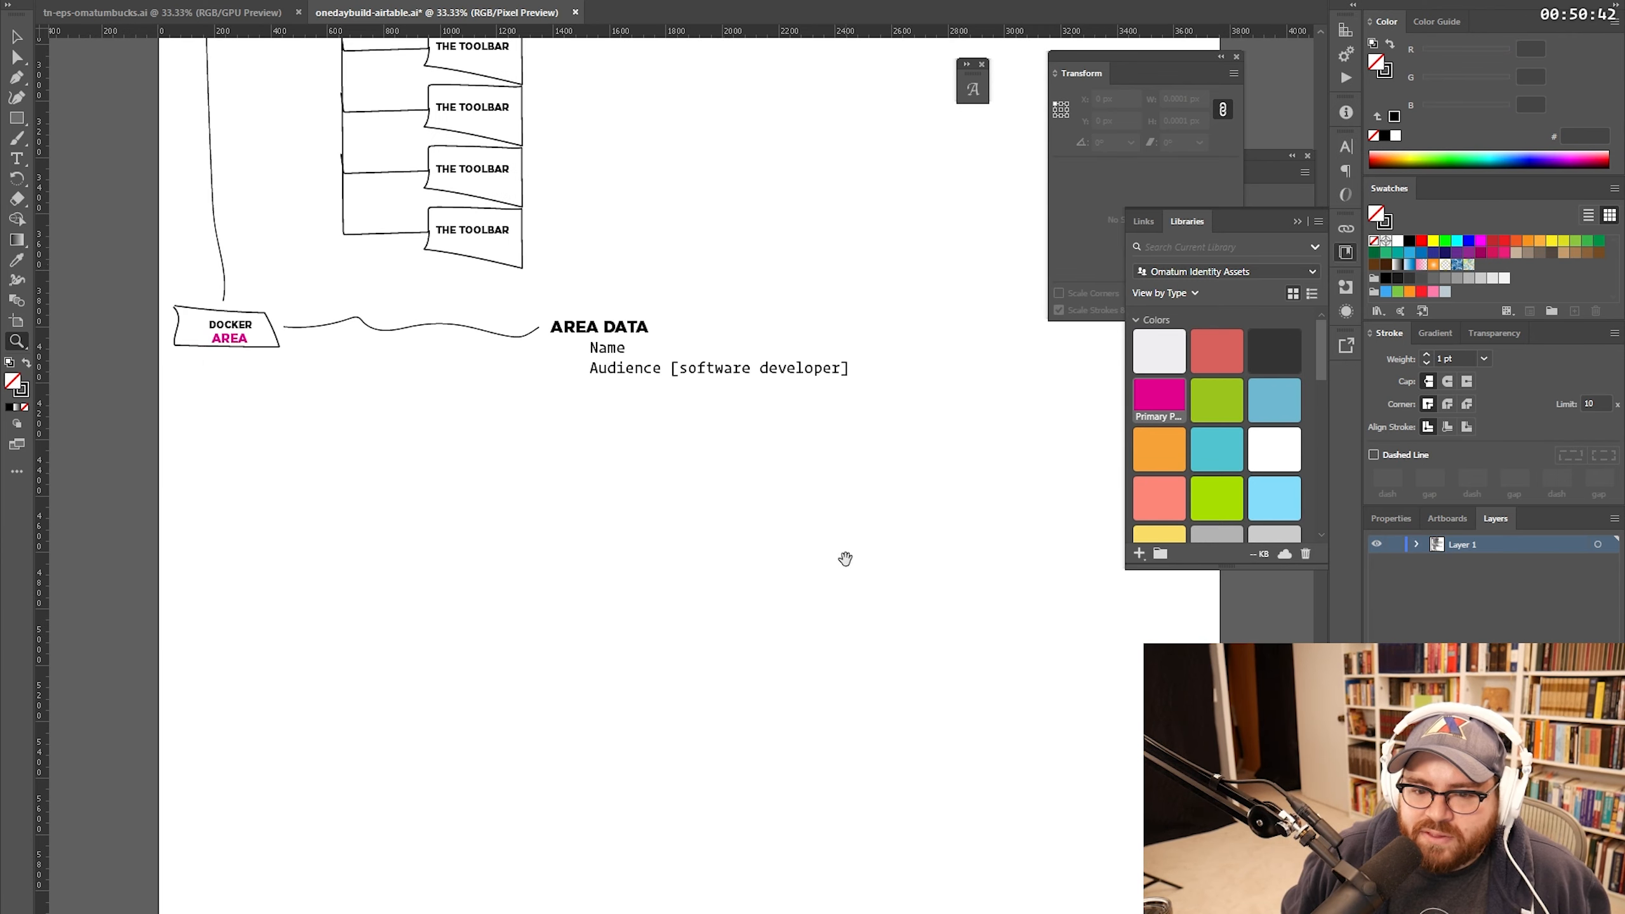
# Step: Place a copy of the AREA DATA heading further down and select its text for editing
pyautogui.moveTo(845, 558); pyautogui.dragTo(830, 520)
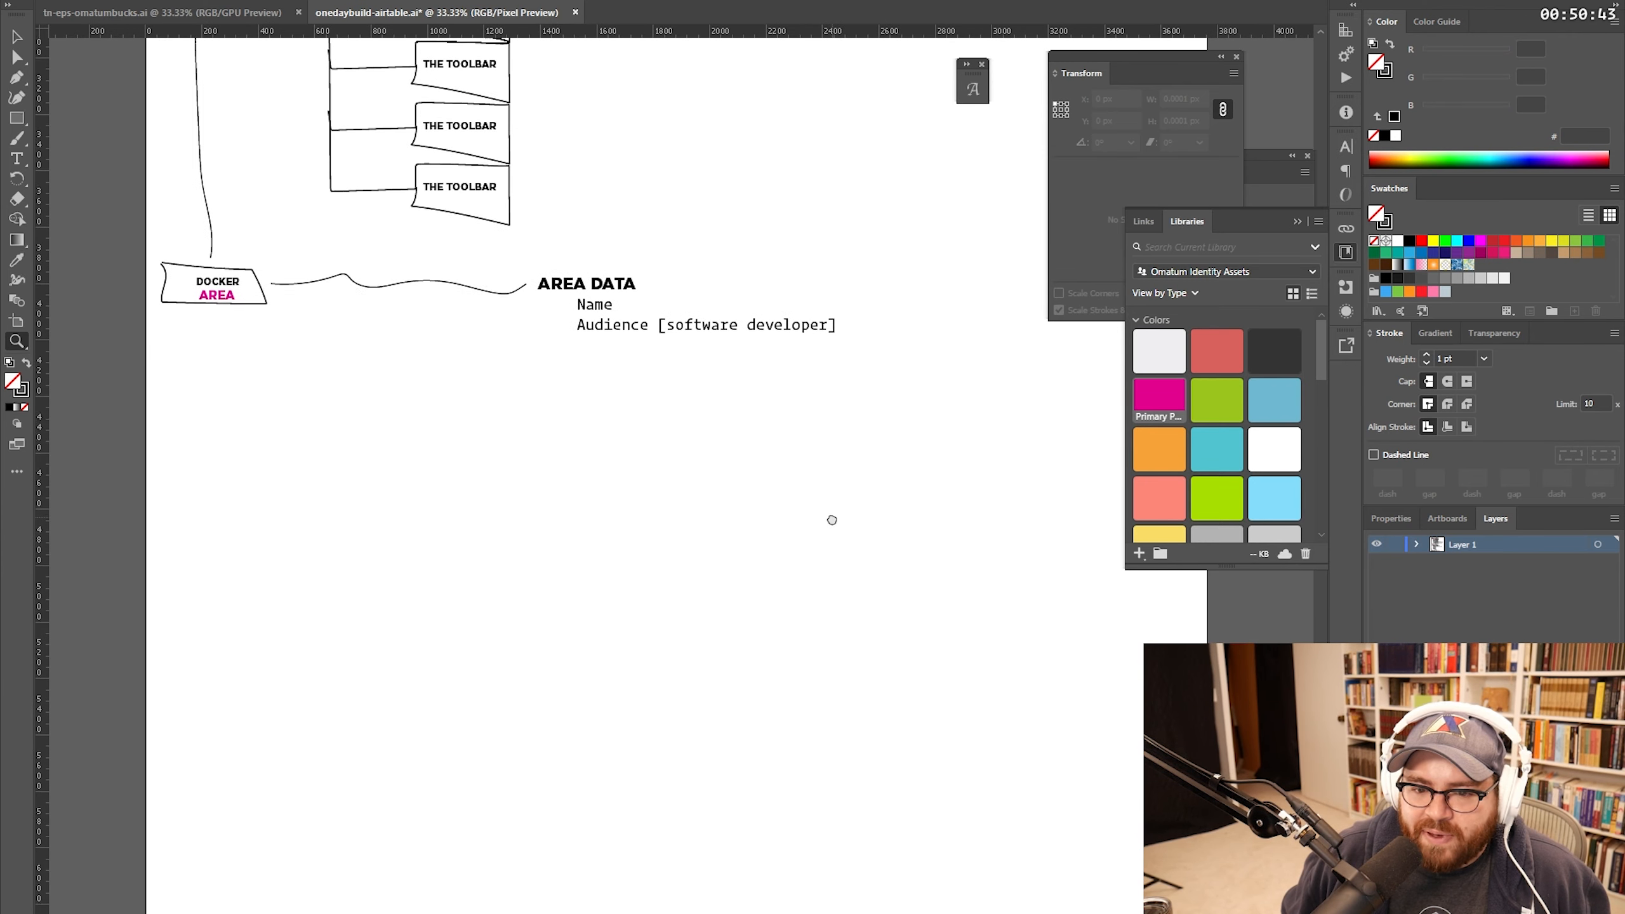
pyautogui.press('v')
pyautogui.moveTo(624, 306); pyautogui.dragTo(635, 415)
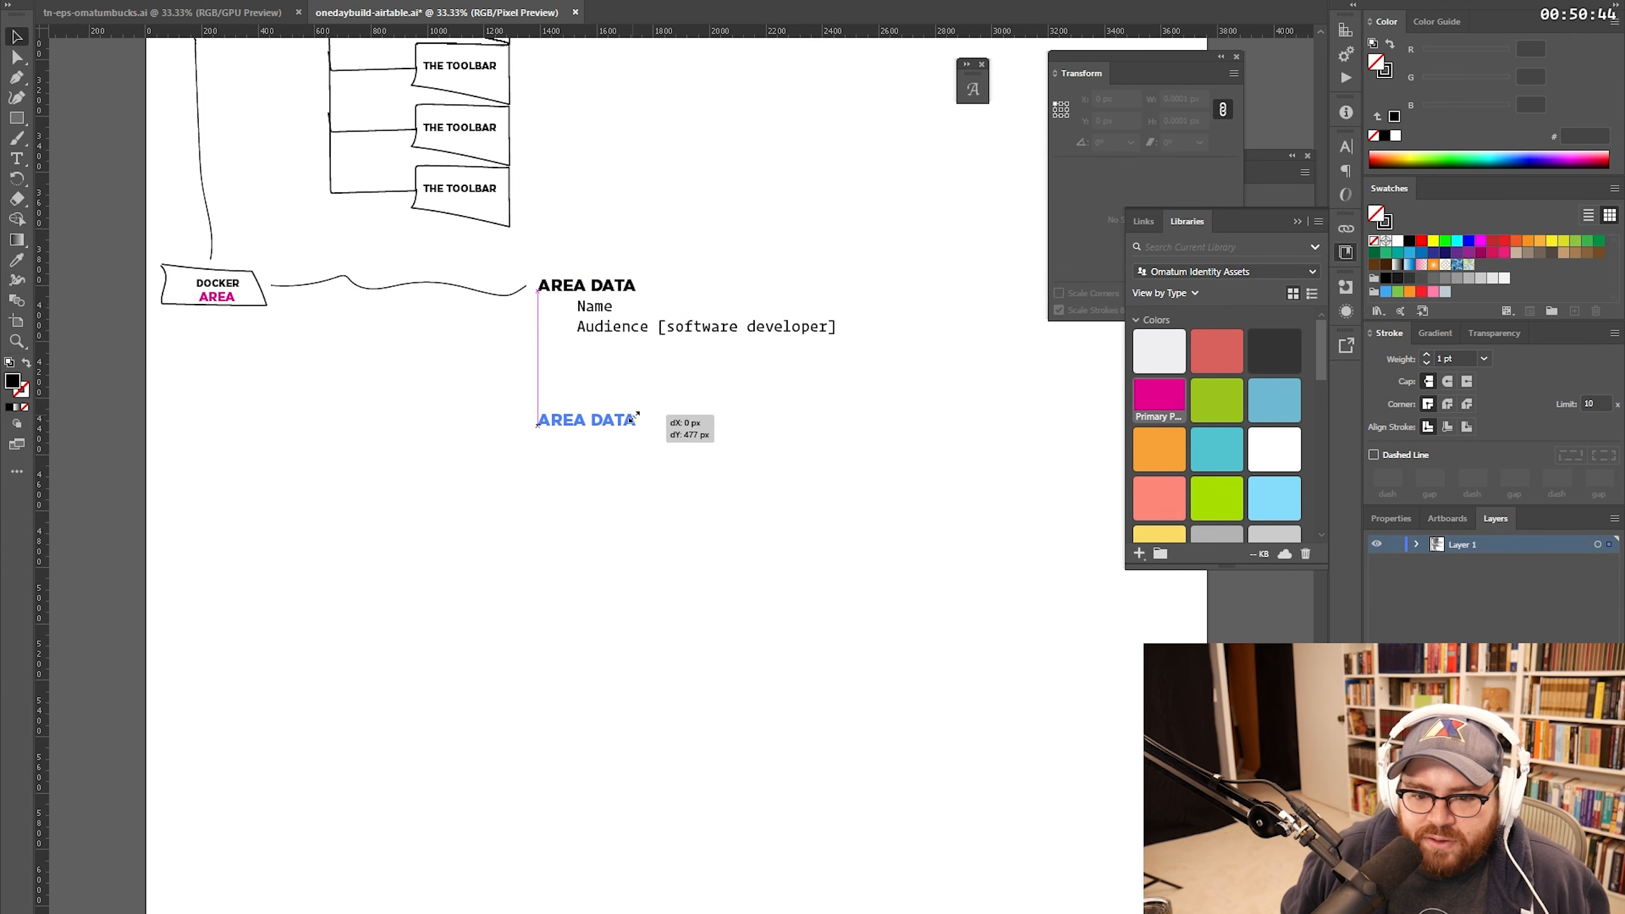
pyautogui.doubleClick(633, 419)
pyautogui.hotkey('ctrl', 'a')
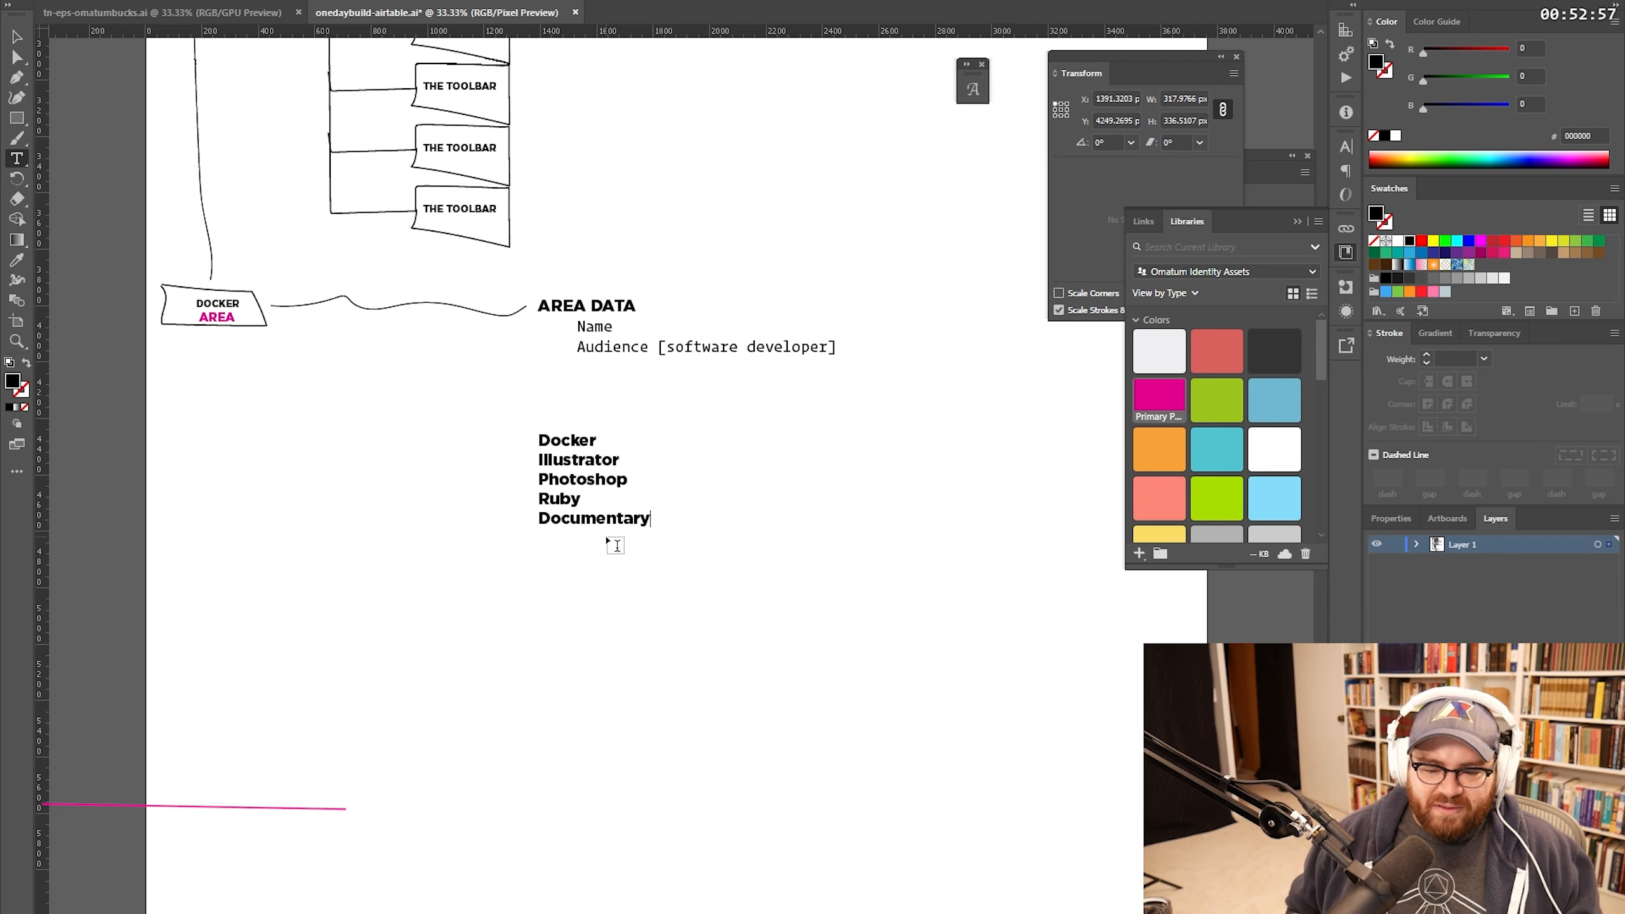
# Step: Type area names such as Products and Projects into the copied text block
pyautogui.write('Products')
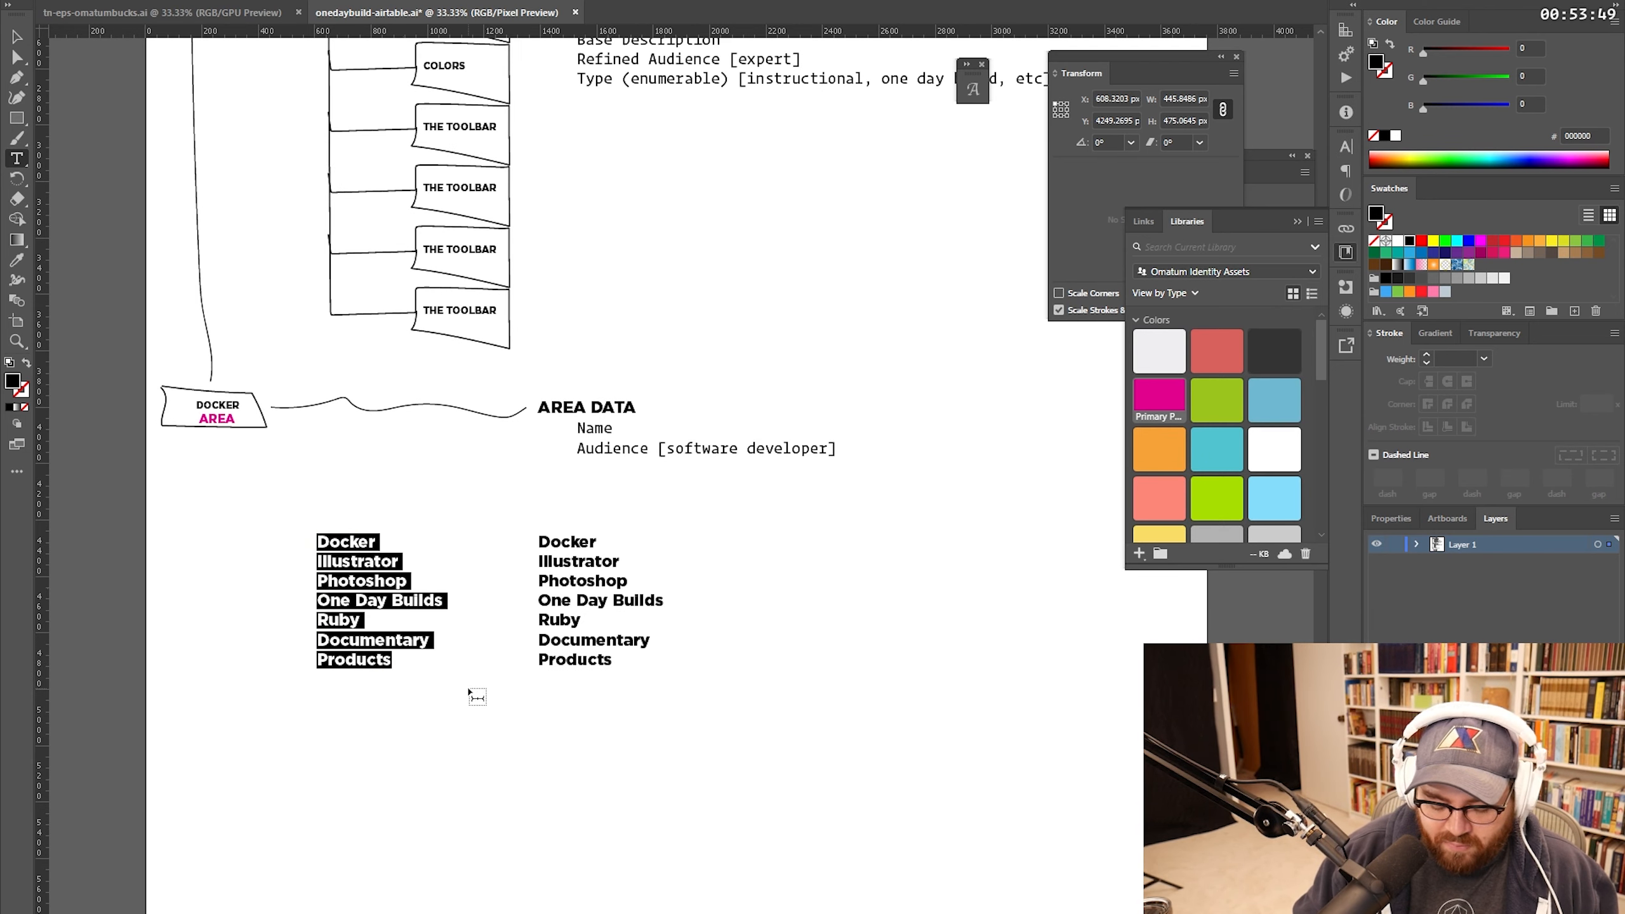
pyautogui.write('Proej')
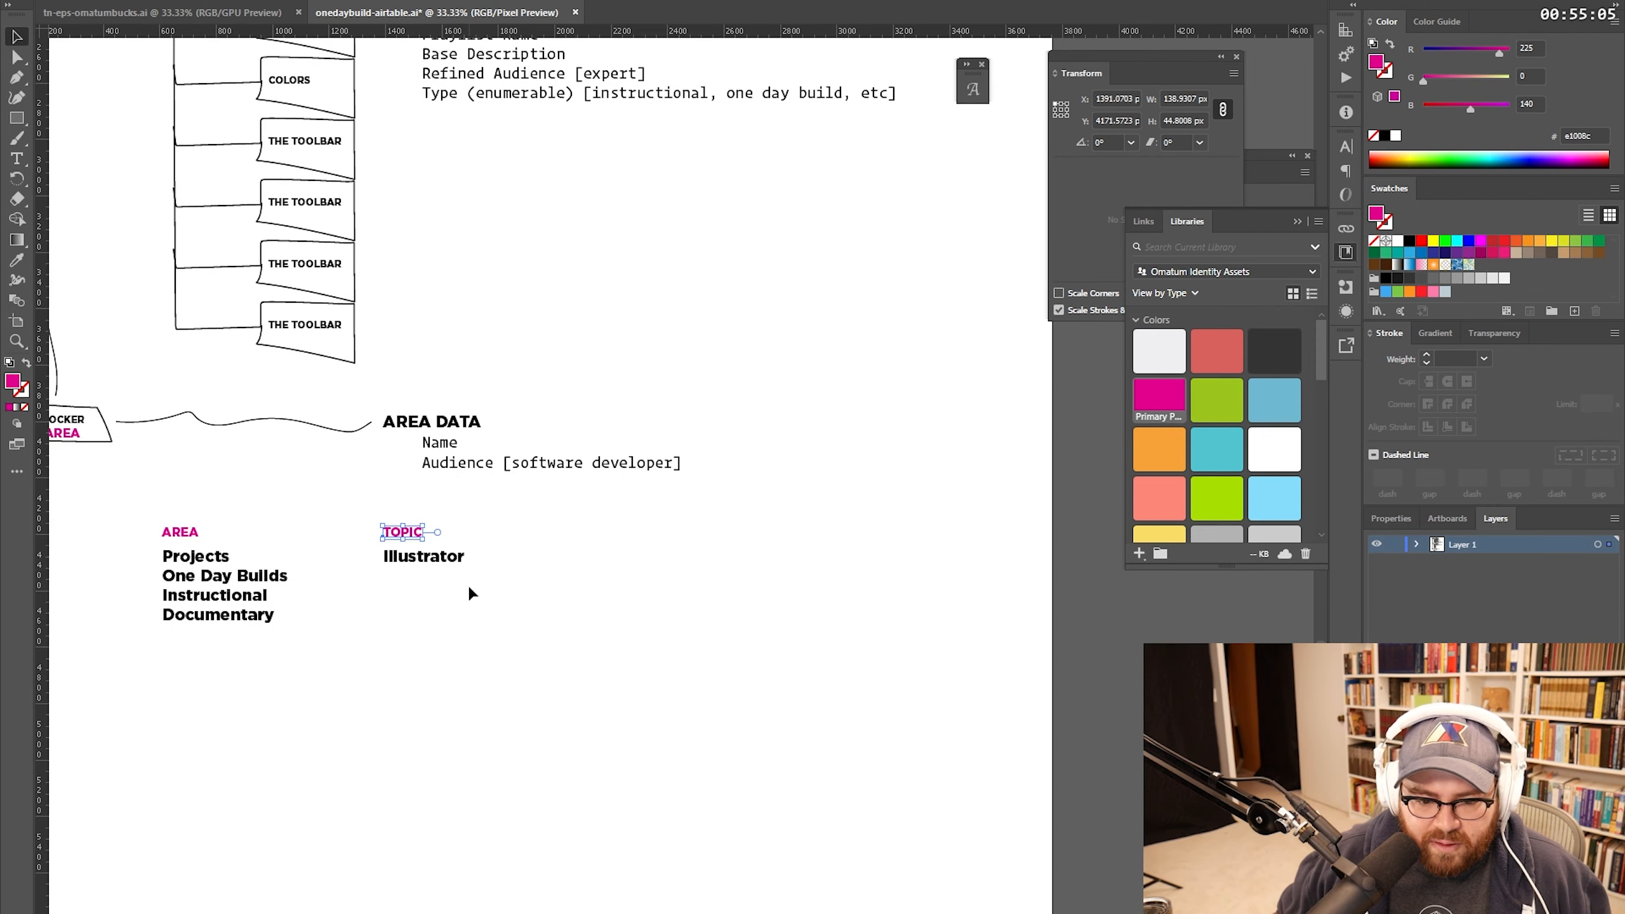
# Step: Copy the TOPIC / Illustrator block rightward and retitle it SERIES with For Beginners
pyautogui.moveTo(441, 556); pyautogui.dragTo(559, 562)
pyautogui.press('t')
pyautogui.doubleClick(563, 556)
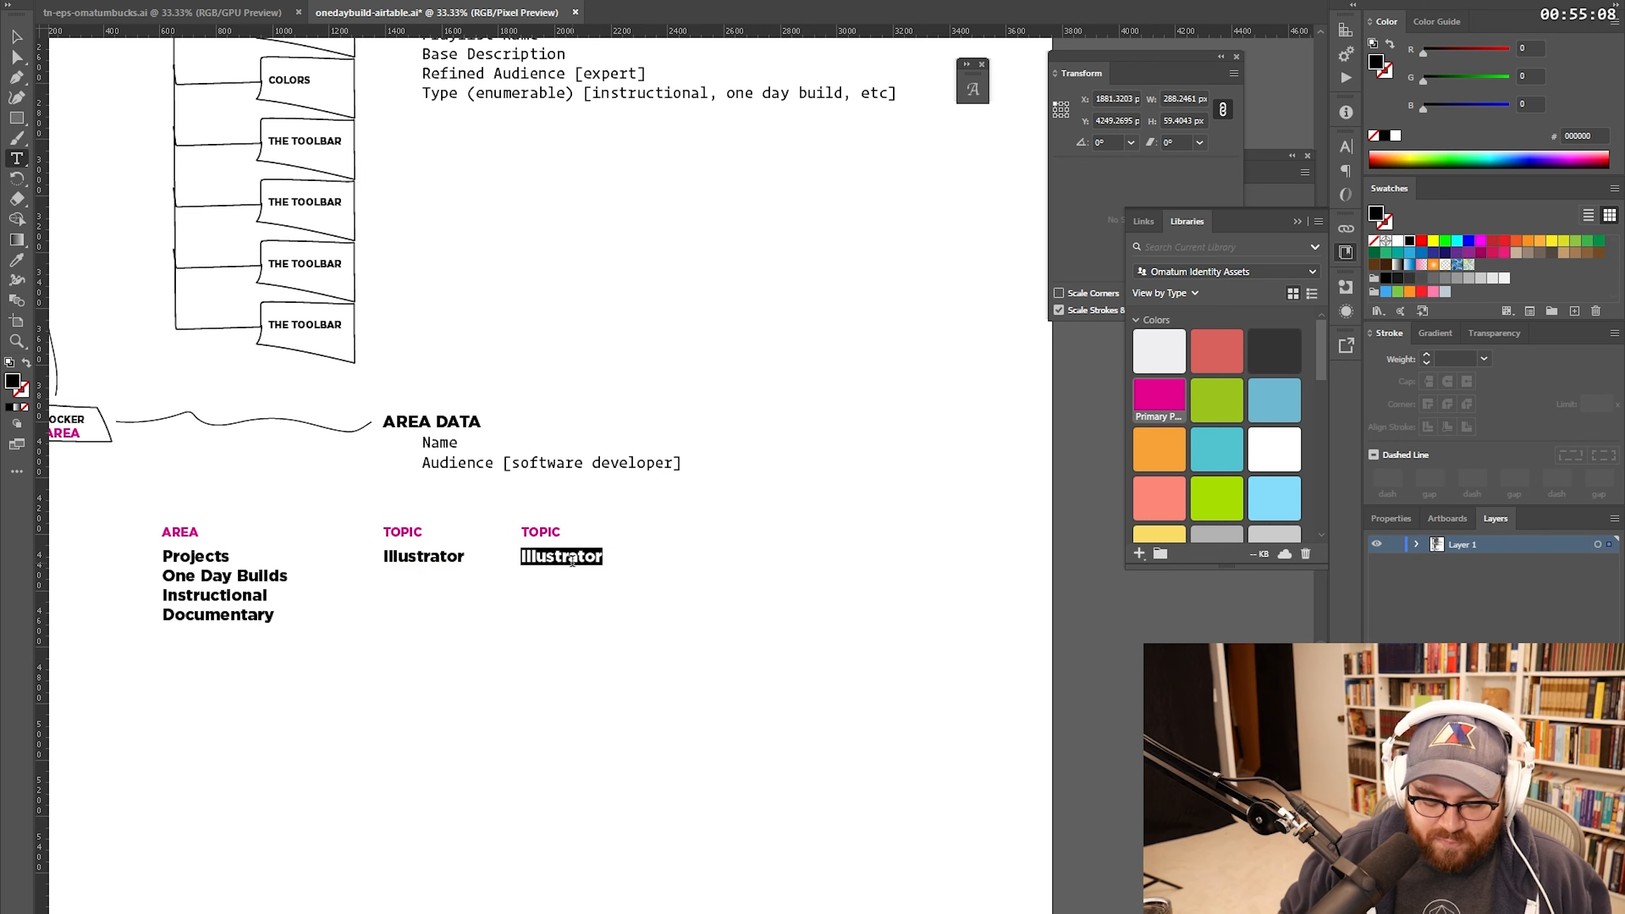
pyautogui.write('FOR')
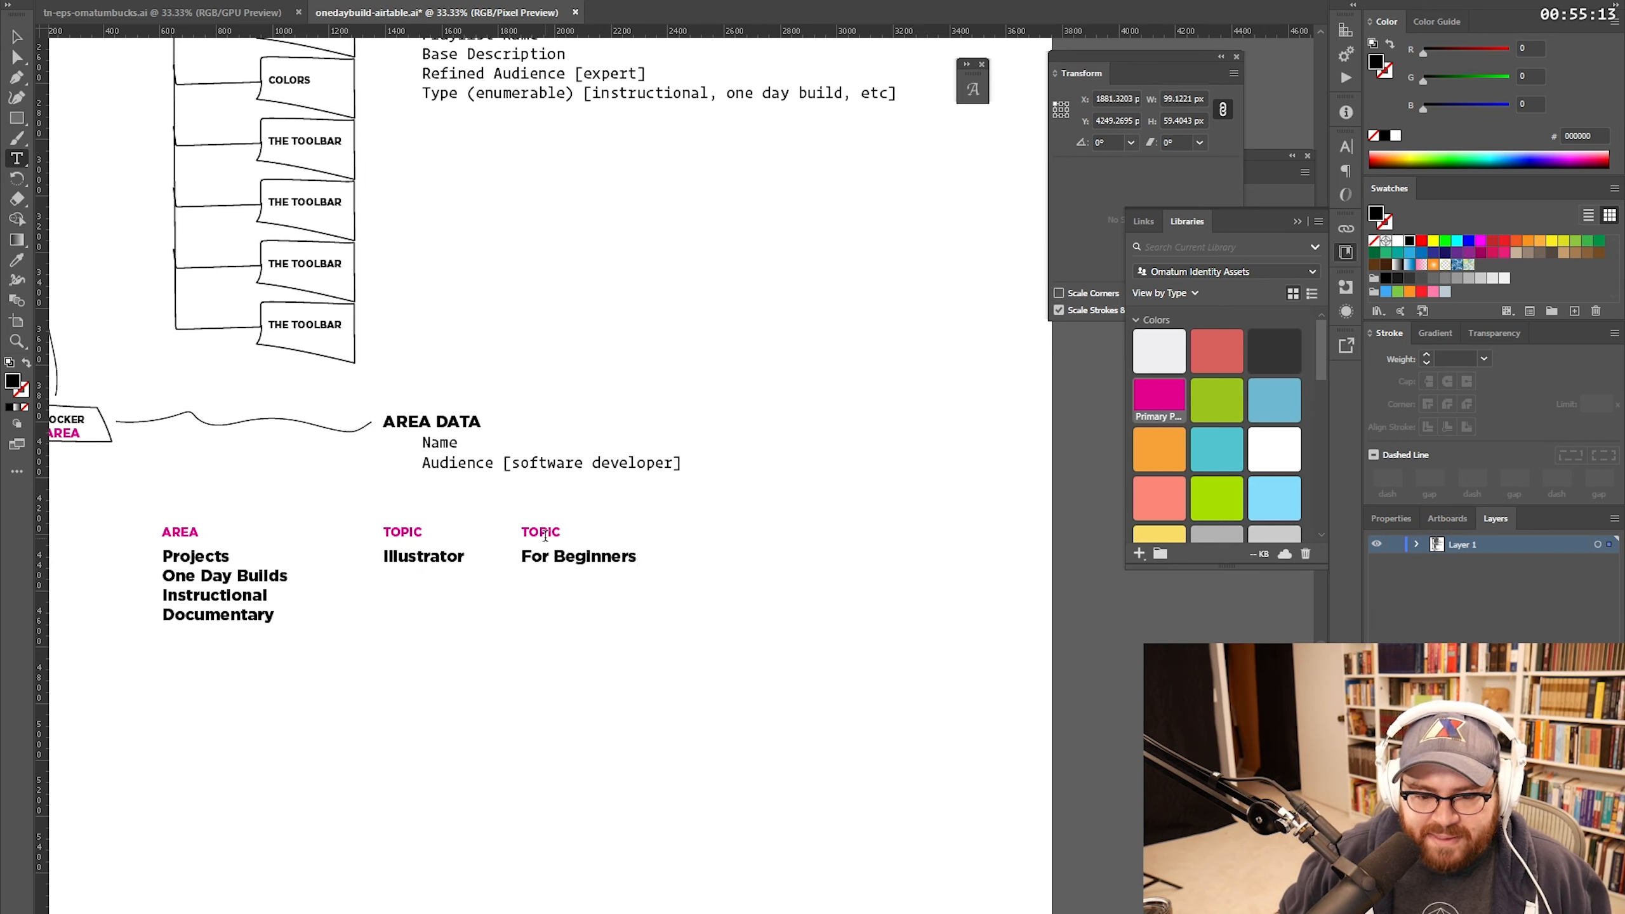
pyautogui.doubleClick(545, 536)
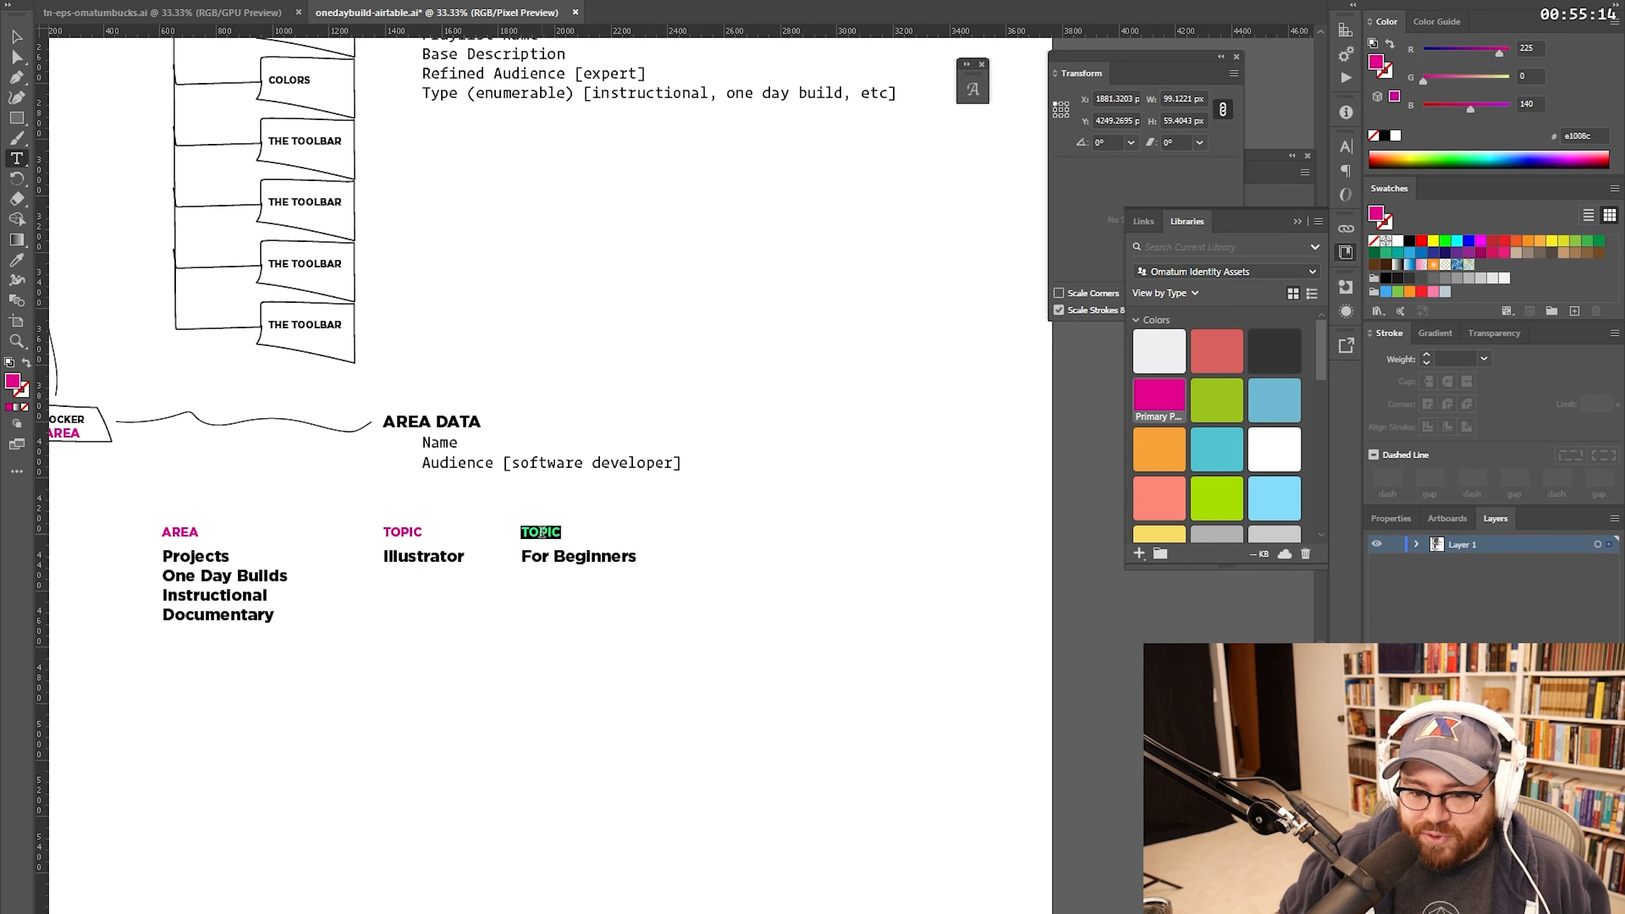
pyautogui.write('SERIES')
pyautogui.click(23, 42)
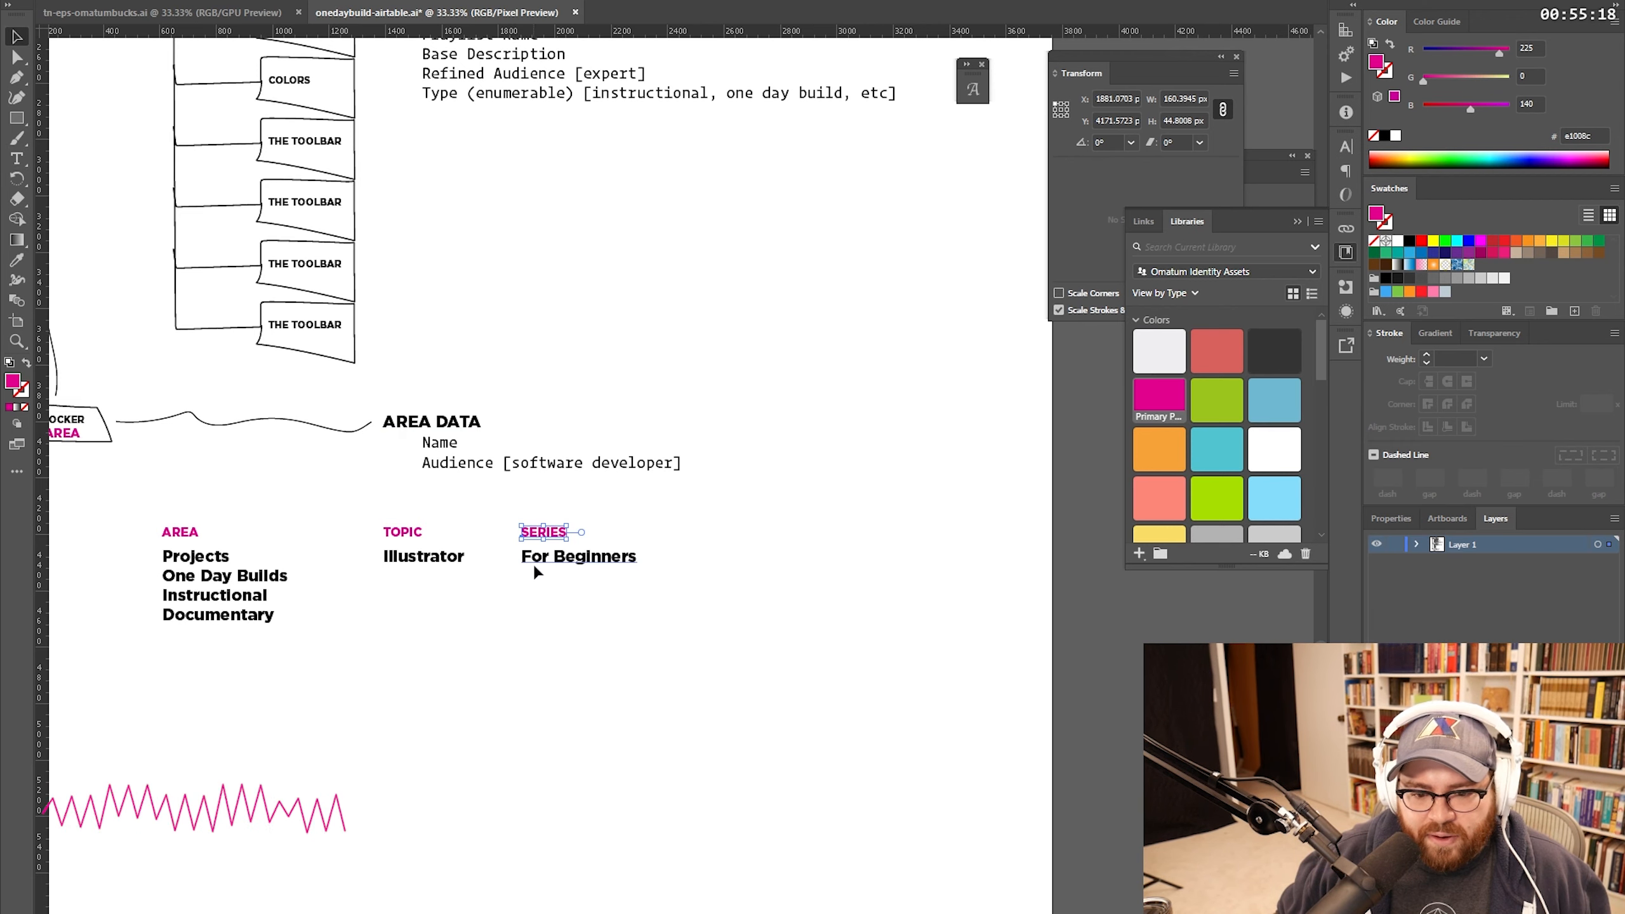
pyautogui.moveTo(569, 597); pyautogui.dragTo(544, 538)
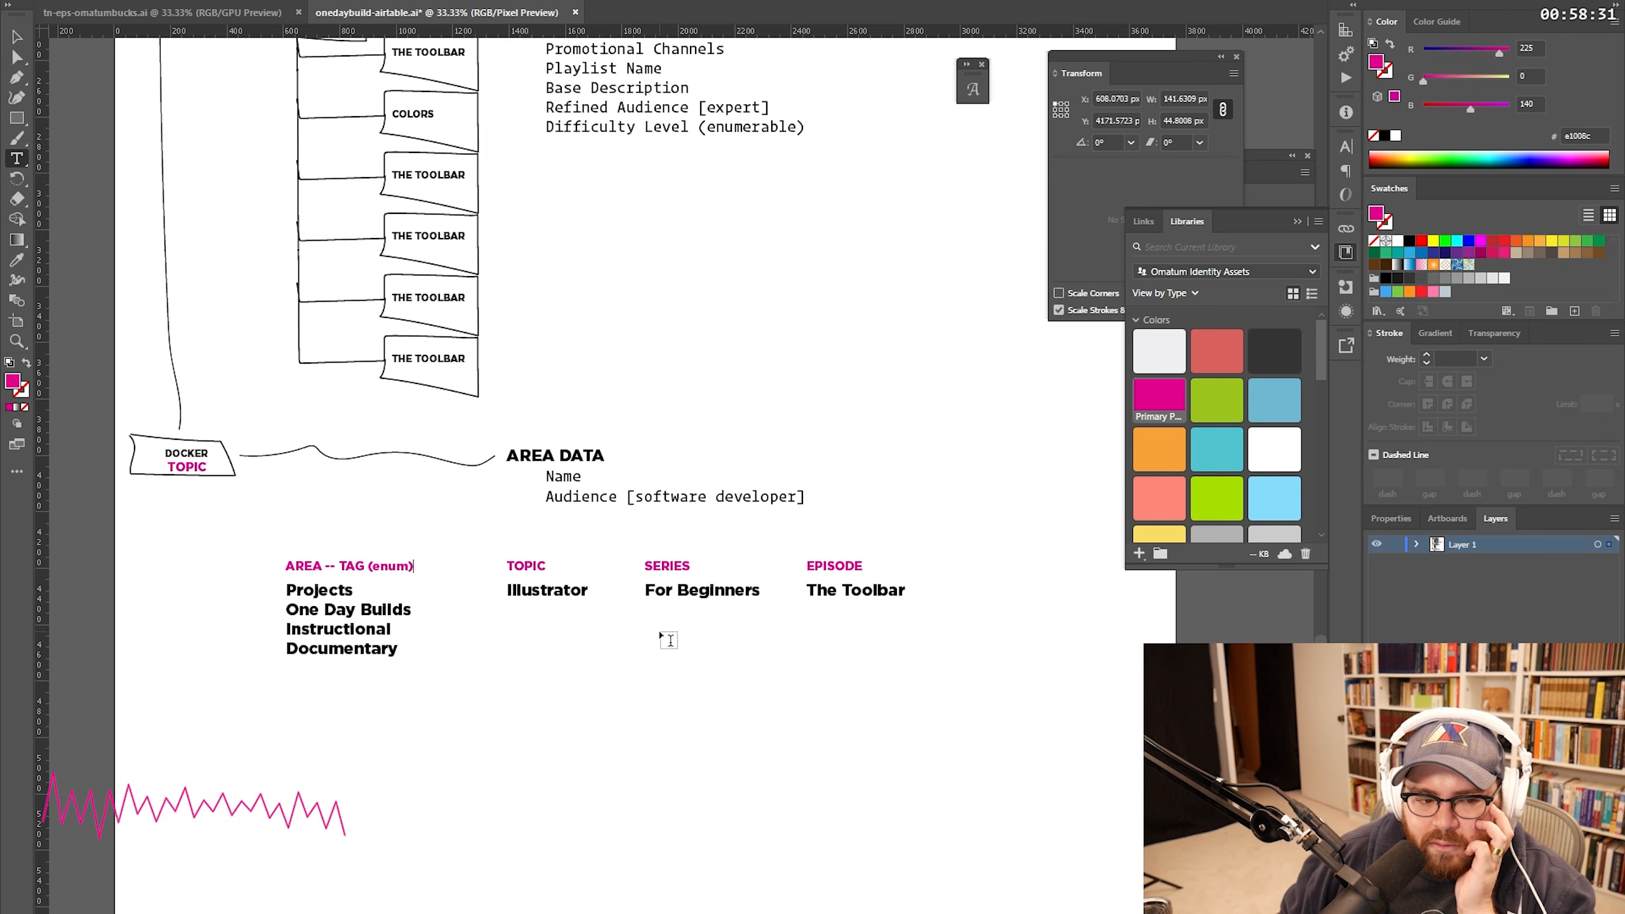
# Step: Scroll back to the top of the notes and switch over to Airtable
pyautogui.scroll(10, 667, 640)
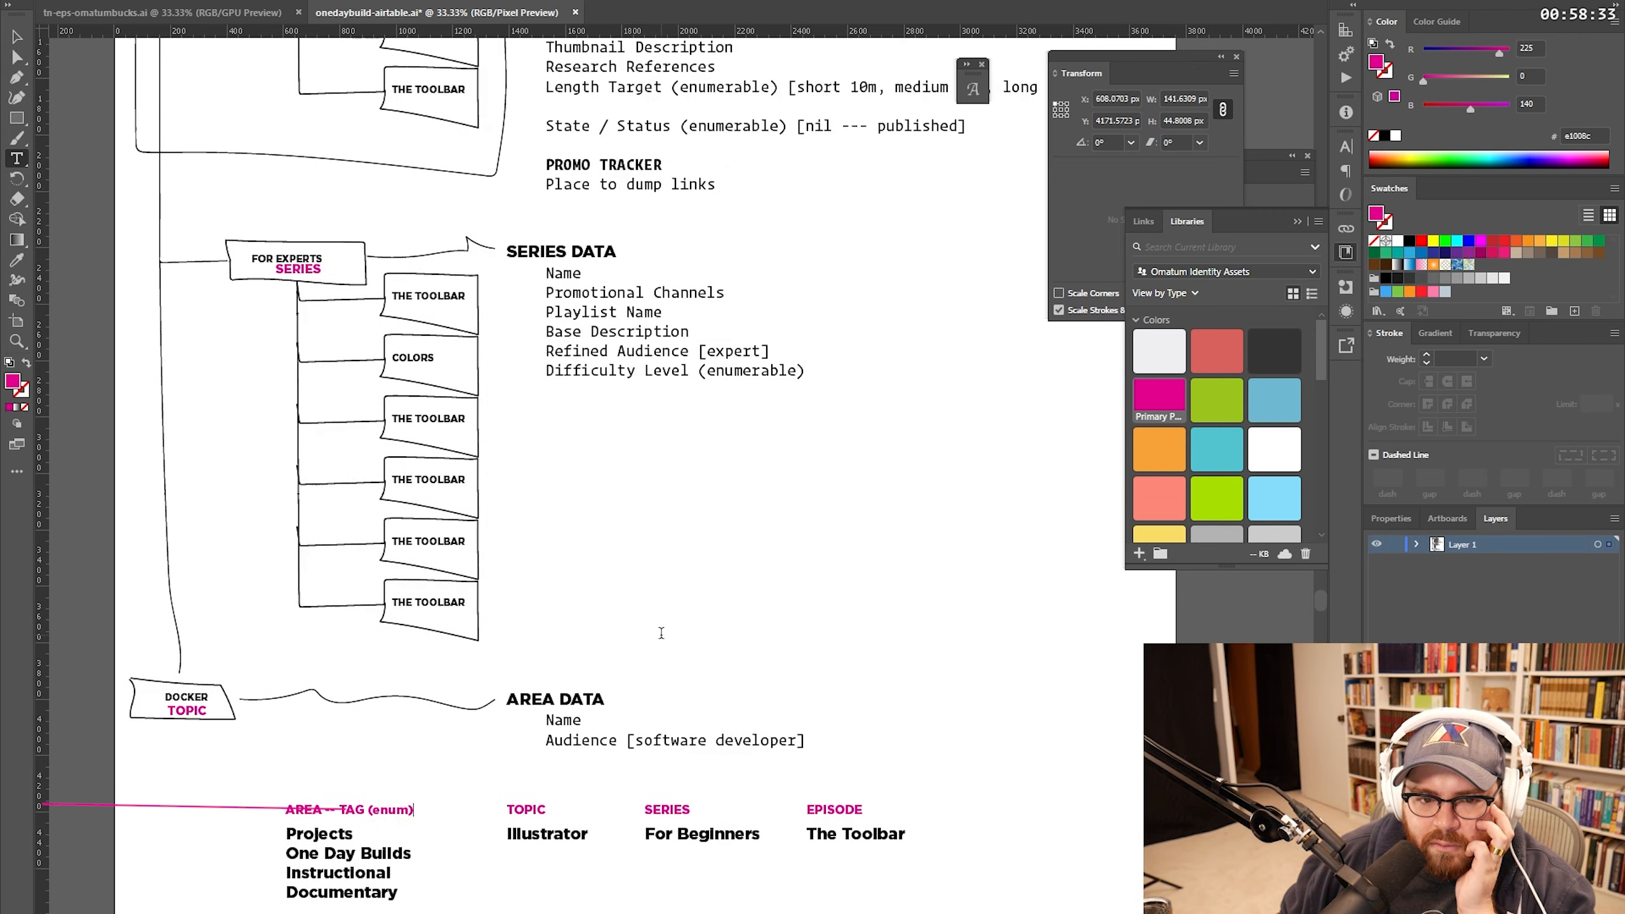
pyautogui.scroll(8, 662, 632)
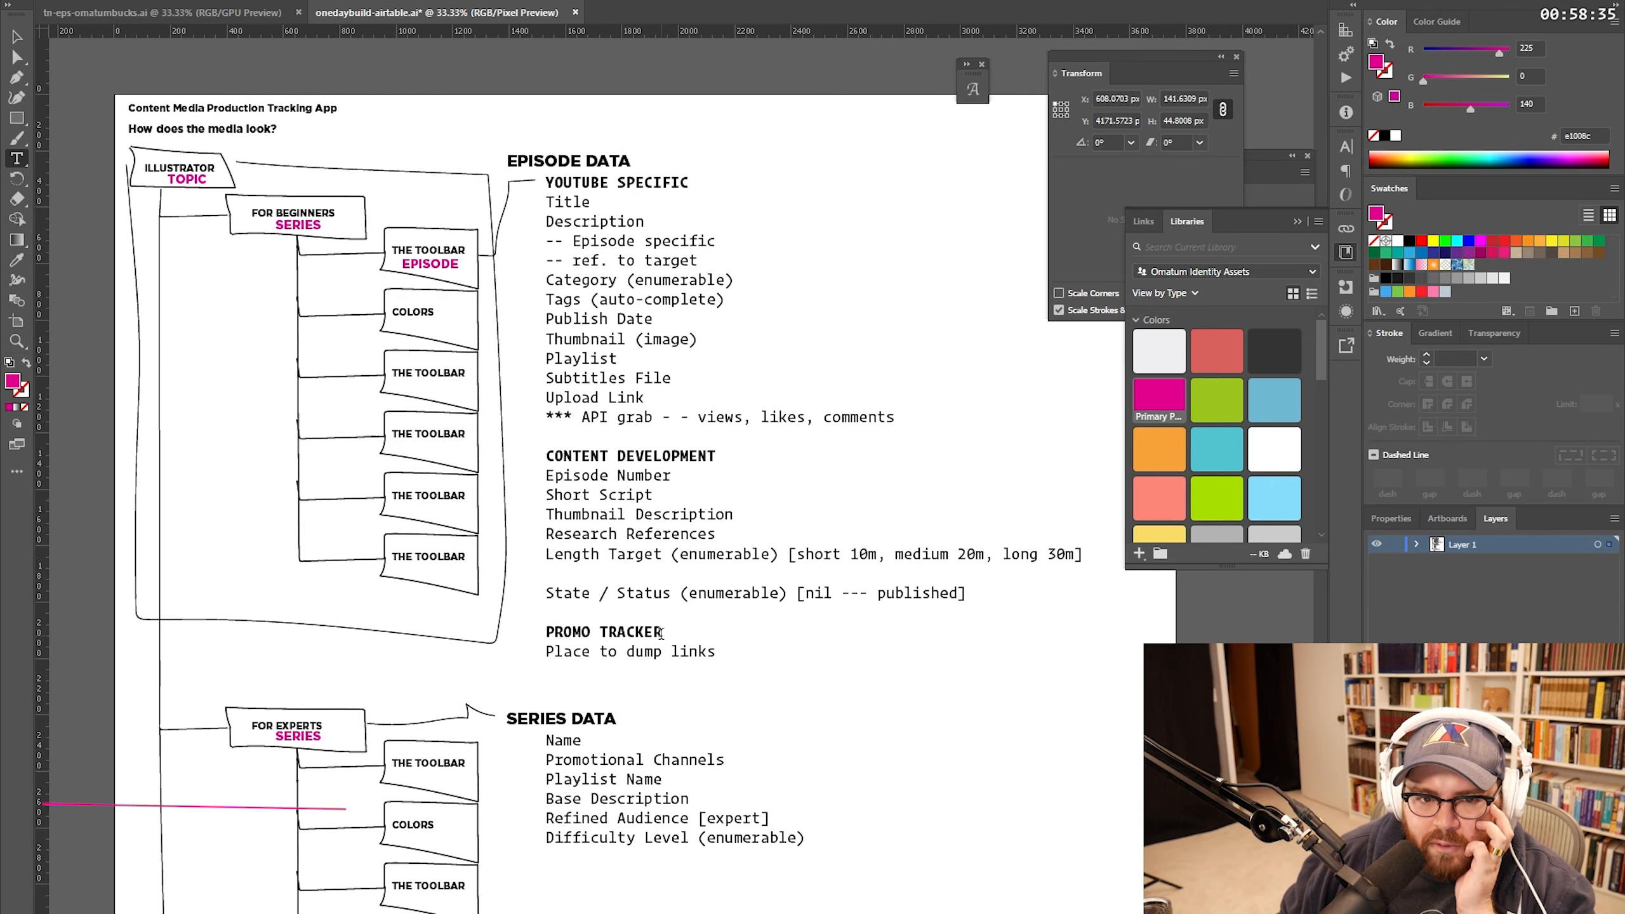
pyautogui.click(83, 7)
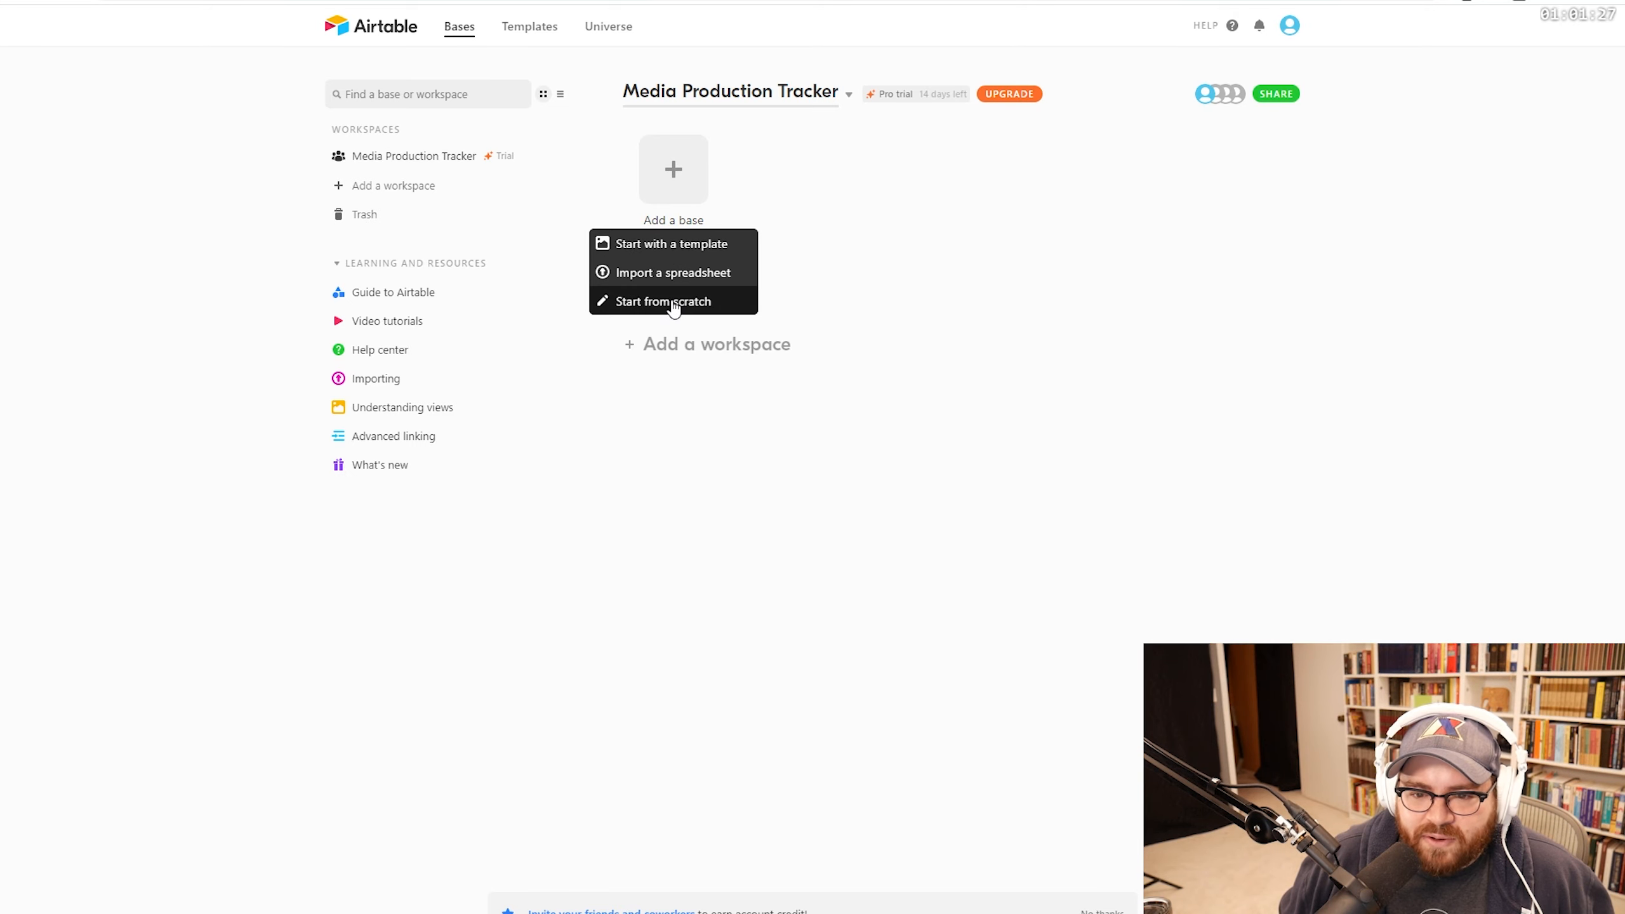
# Step: Create a new base from scratch and give it the jet icon
pyautogui.click(673, 303)
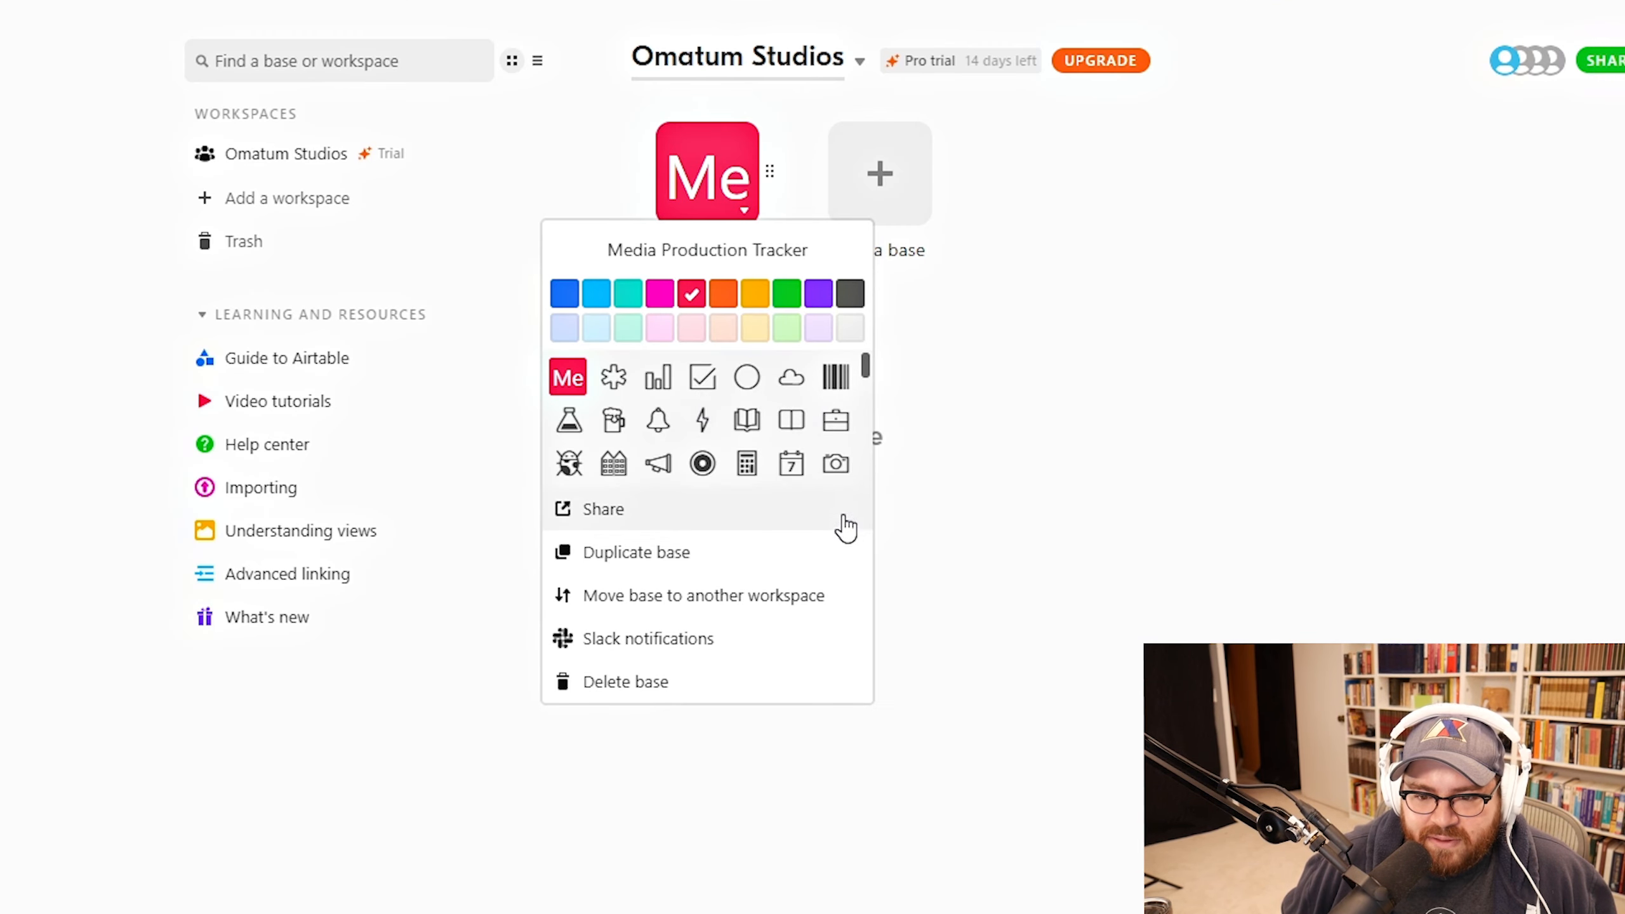
pyautogui.scroll(-5, 790, 409)
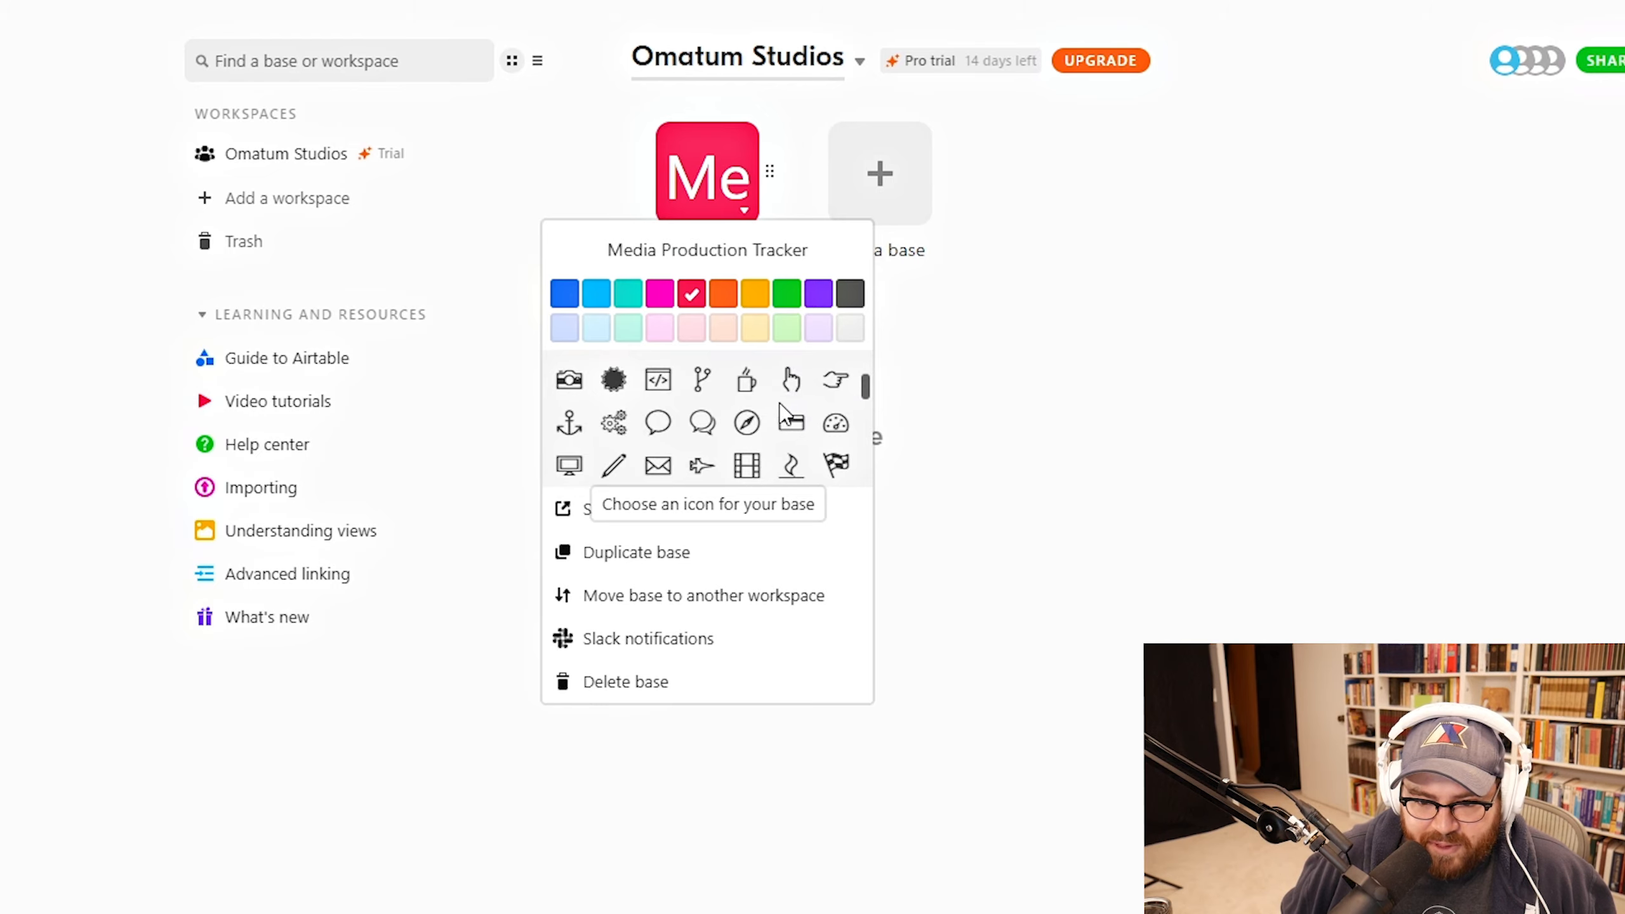
pyautogui.scroll(-3, 774, 423)
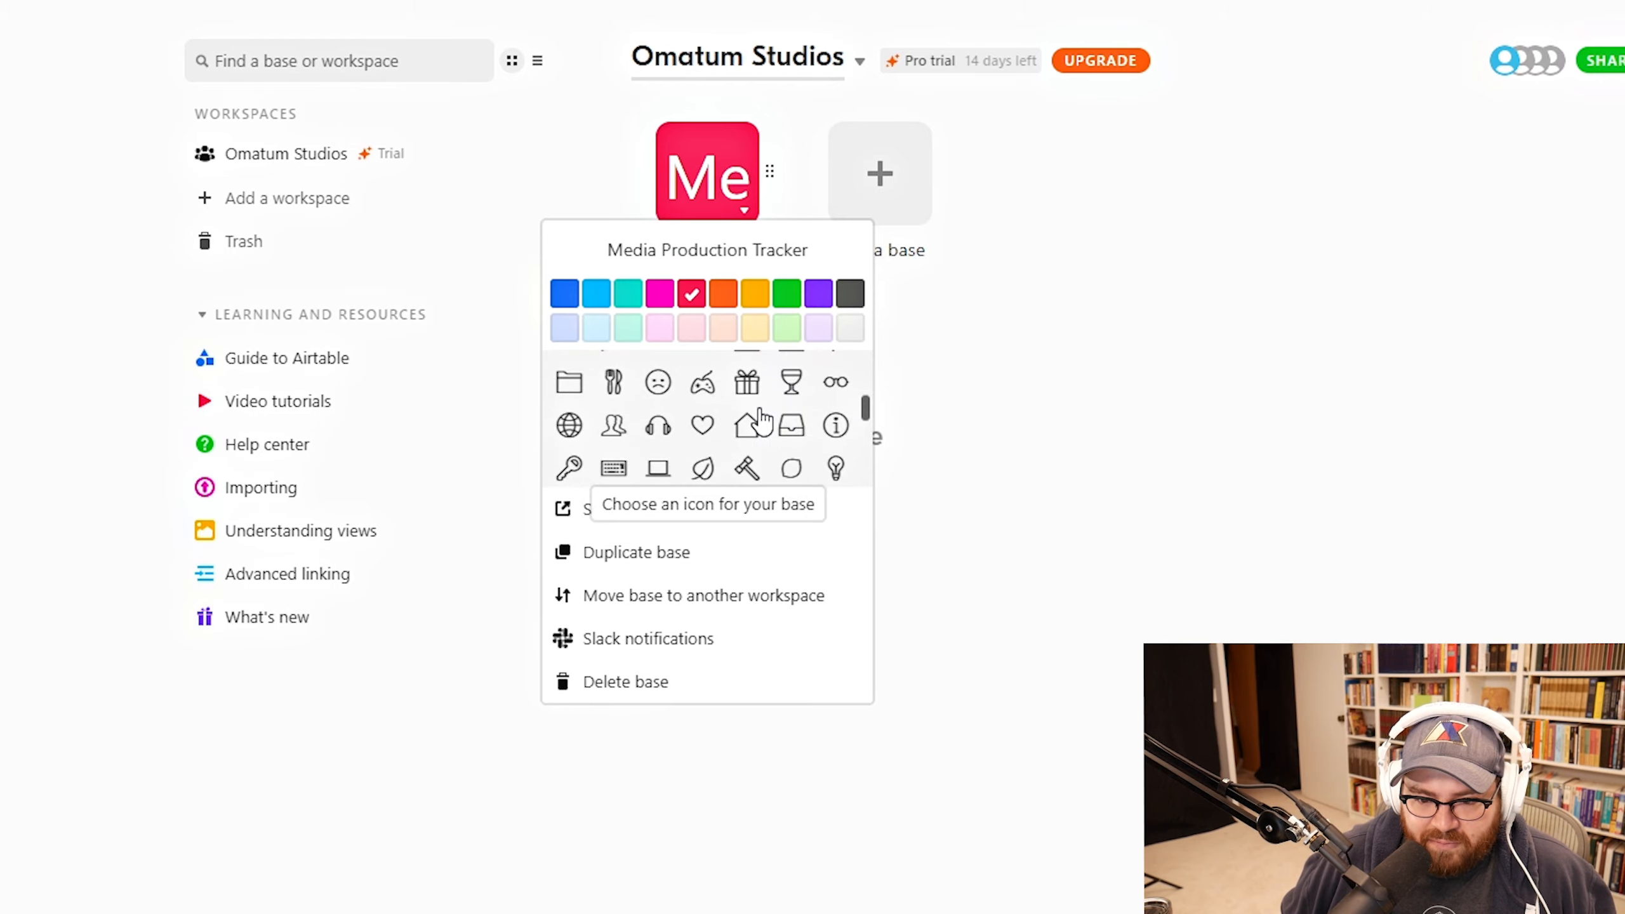
pyautogui.scroll(3, 759, 421)
pyautogui.click(702, 466)
pyautogui.click(1196, 400)
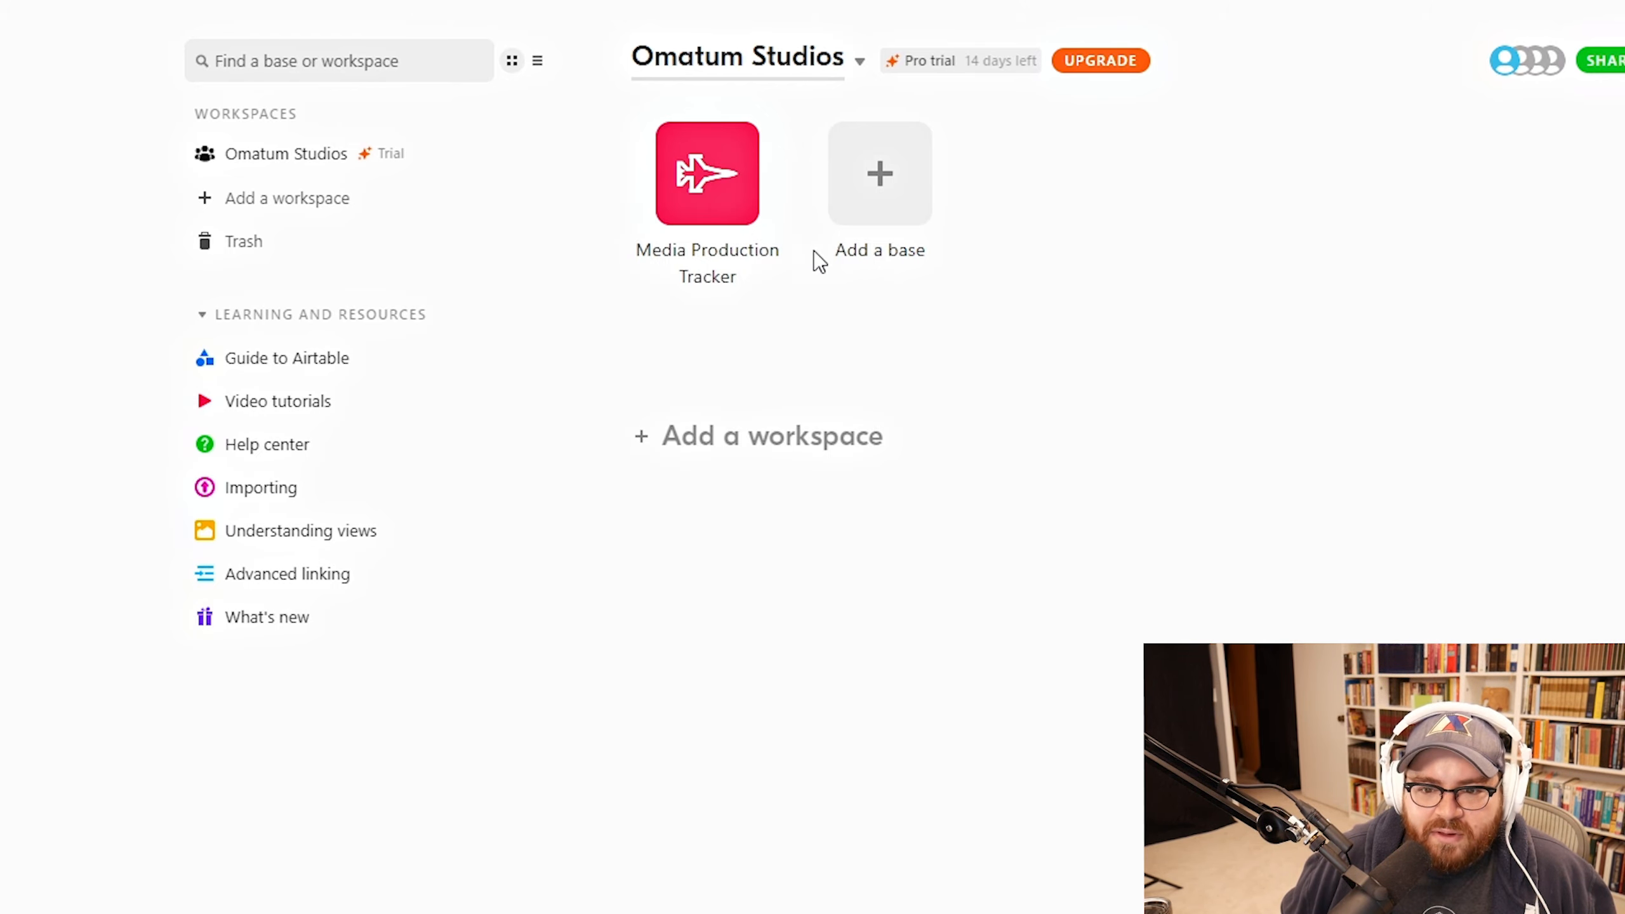
# Step: Open the Media Production Tracker base and step through its welcome tour
pyautogui.click(708, 174)
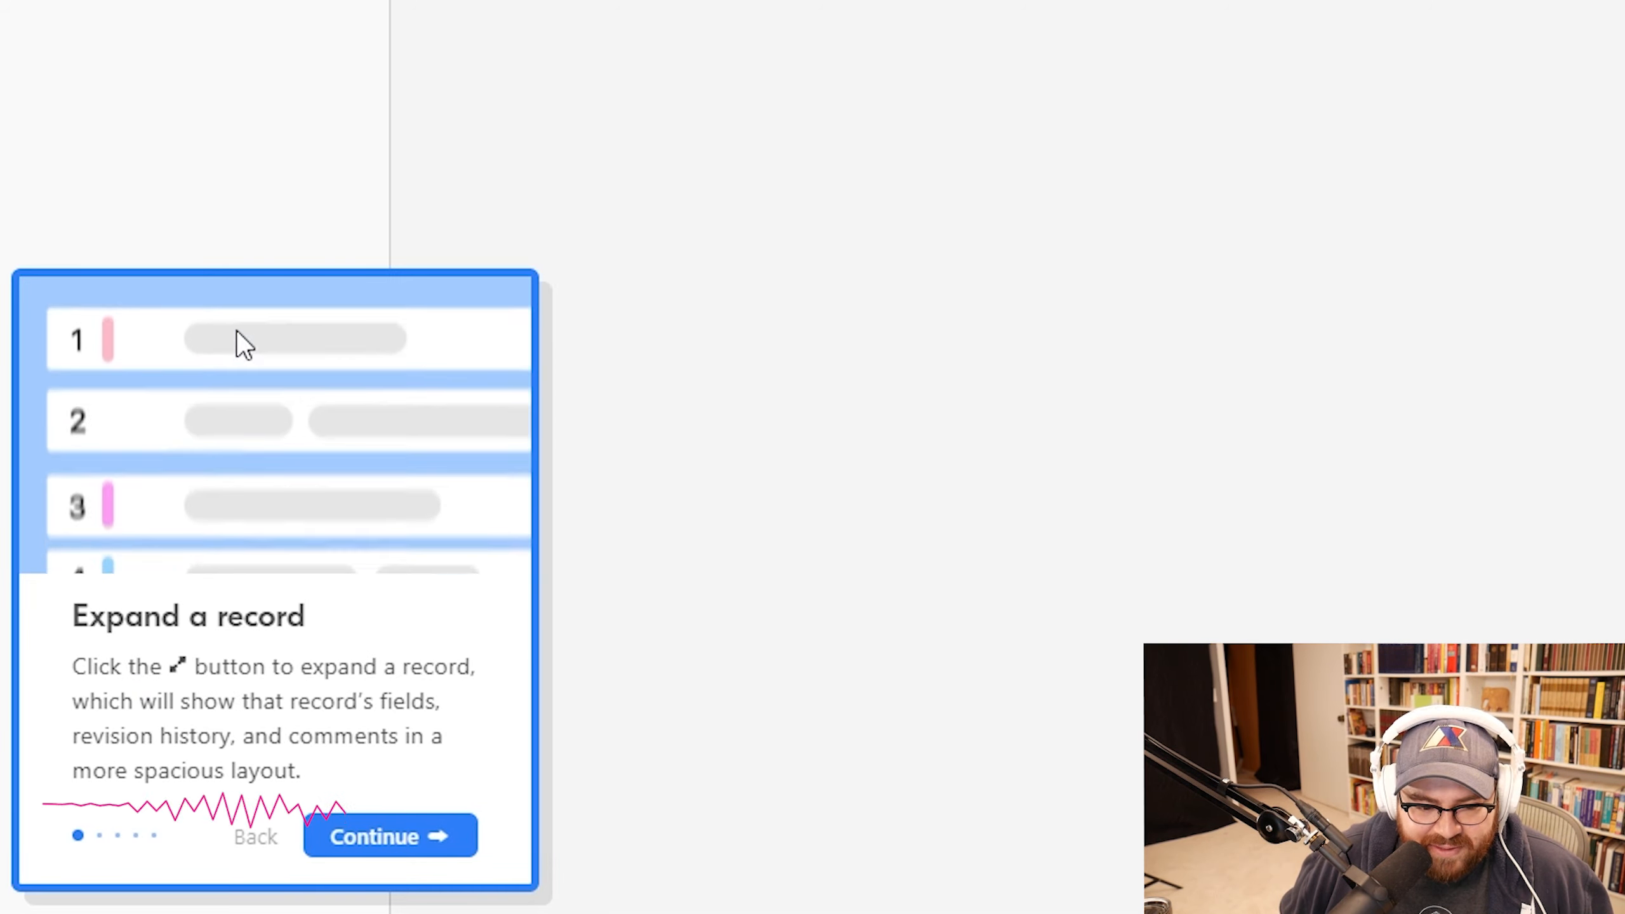
pyautogui.click(392, 835)
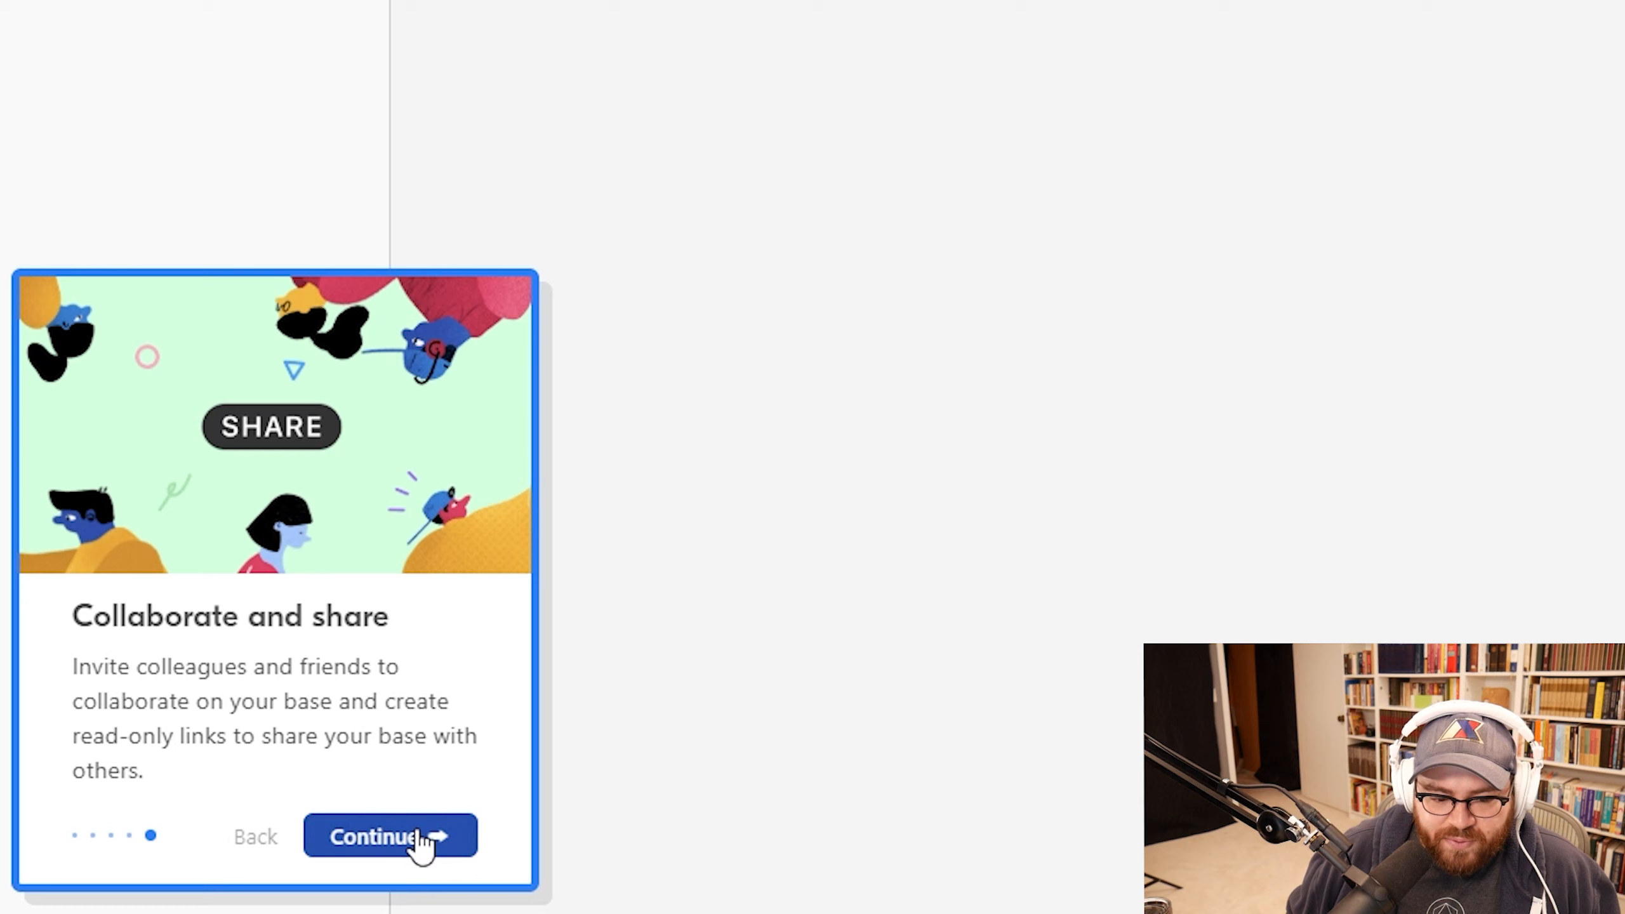
pyautogui.click(412, 833)
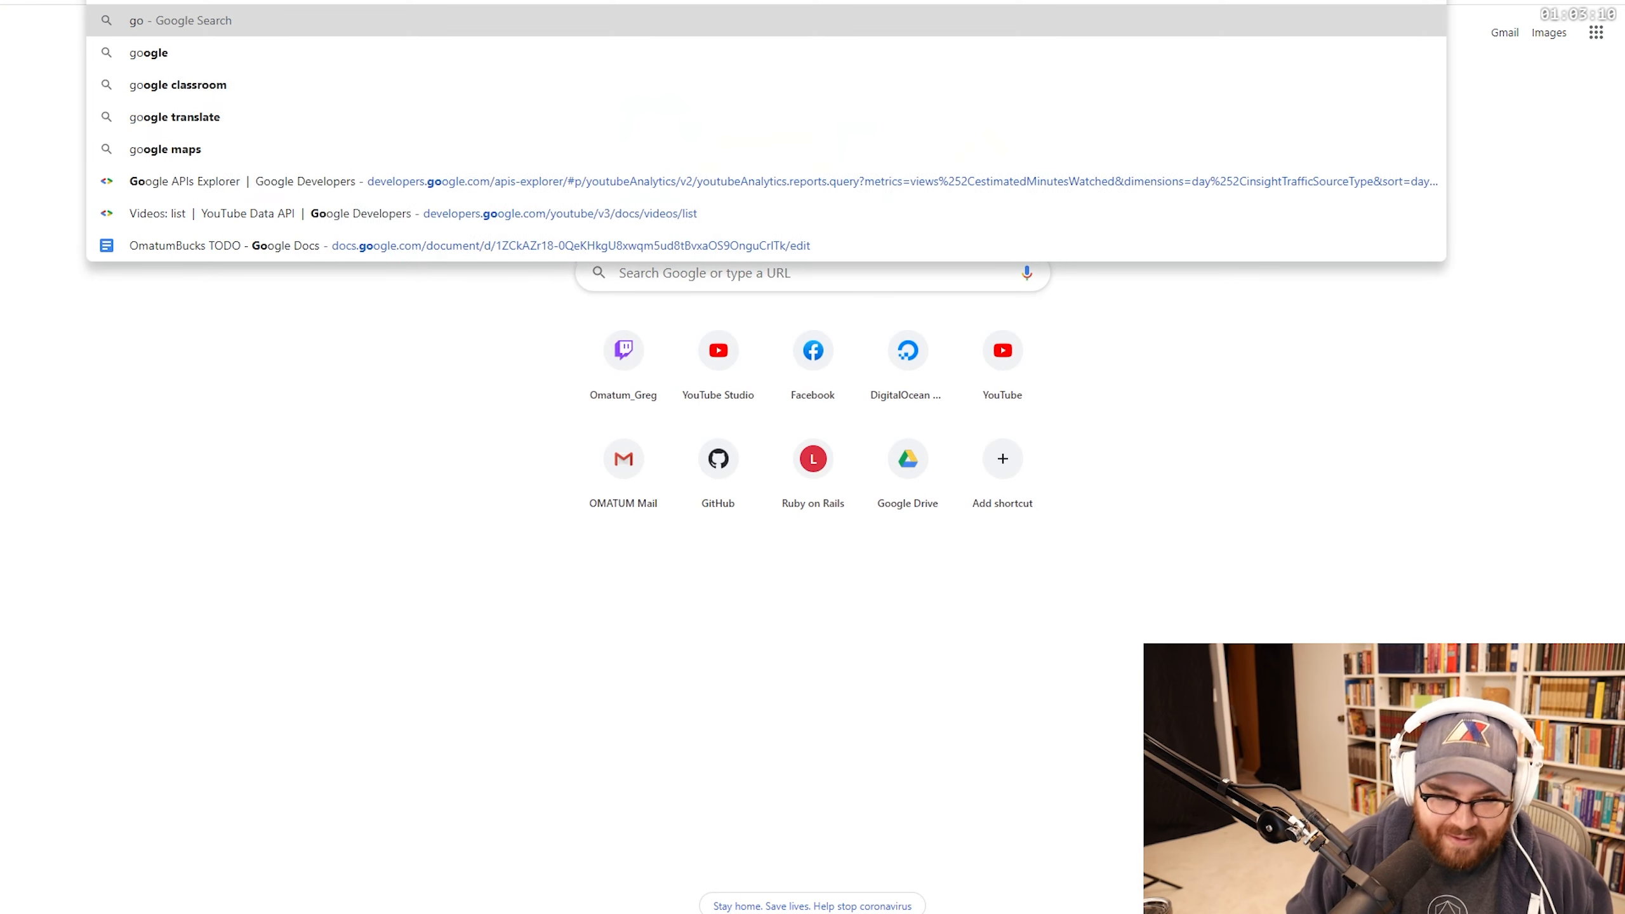
# Step: Search Google for 'google tasks'
pyautogui.write('ogle tasks')
pyautogui.press('Return')
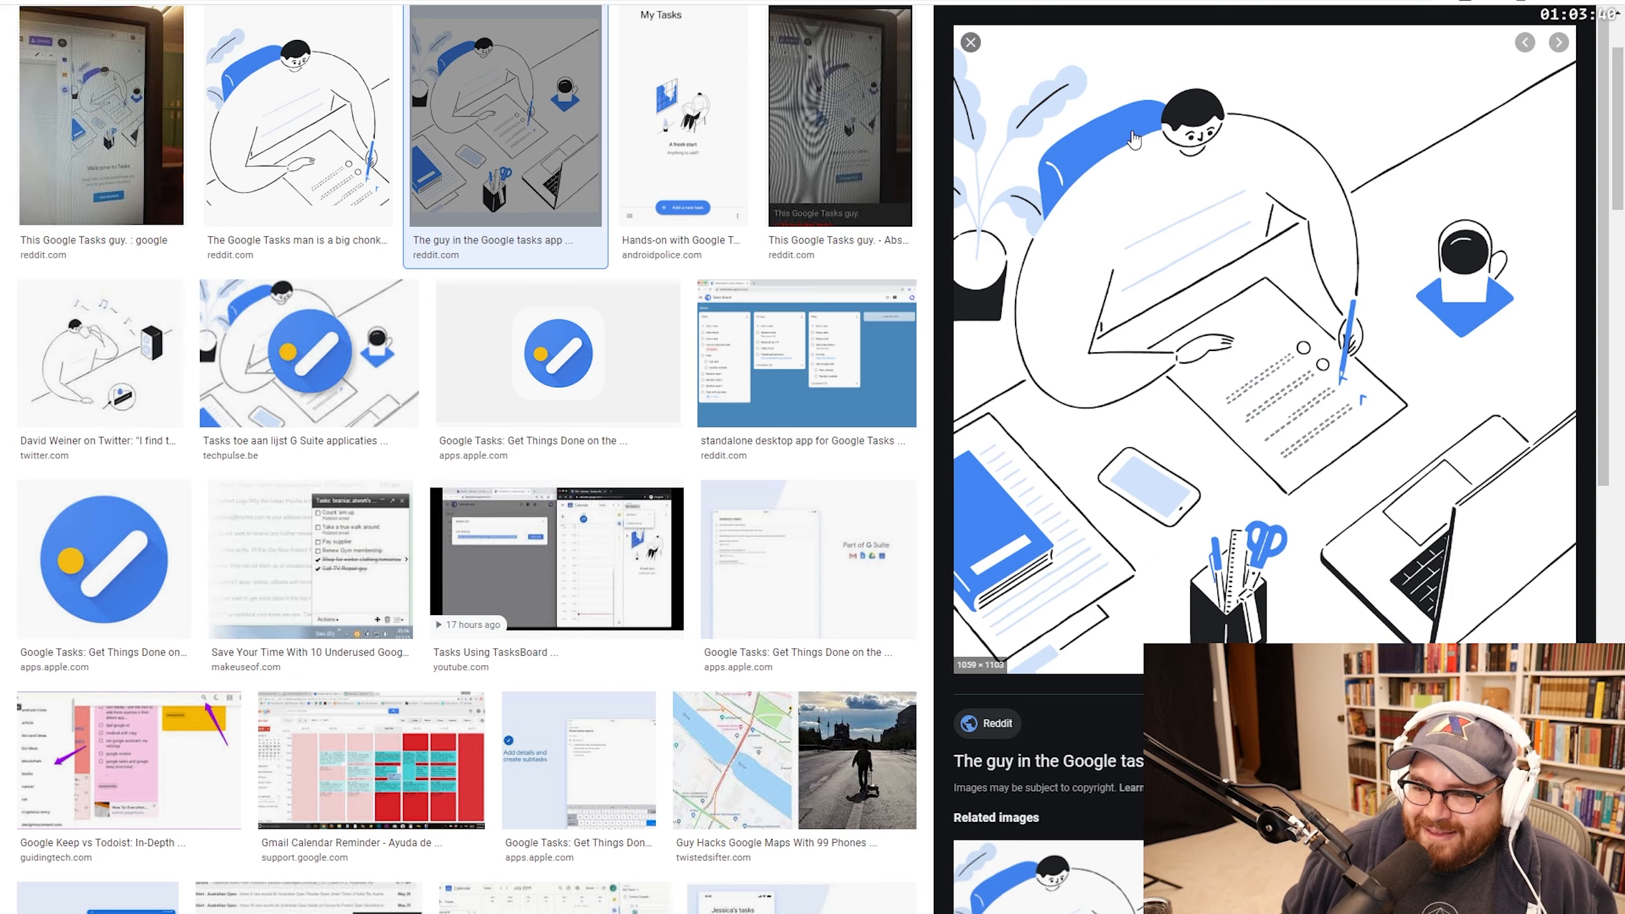
pyautogui.scroll(3, 639, 371)
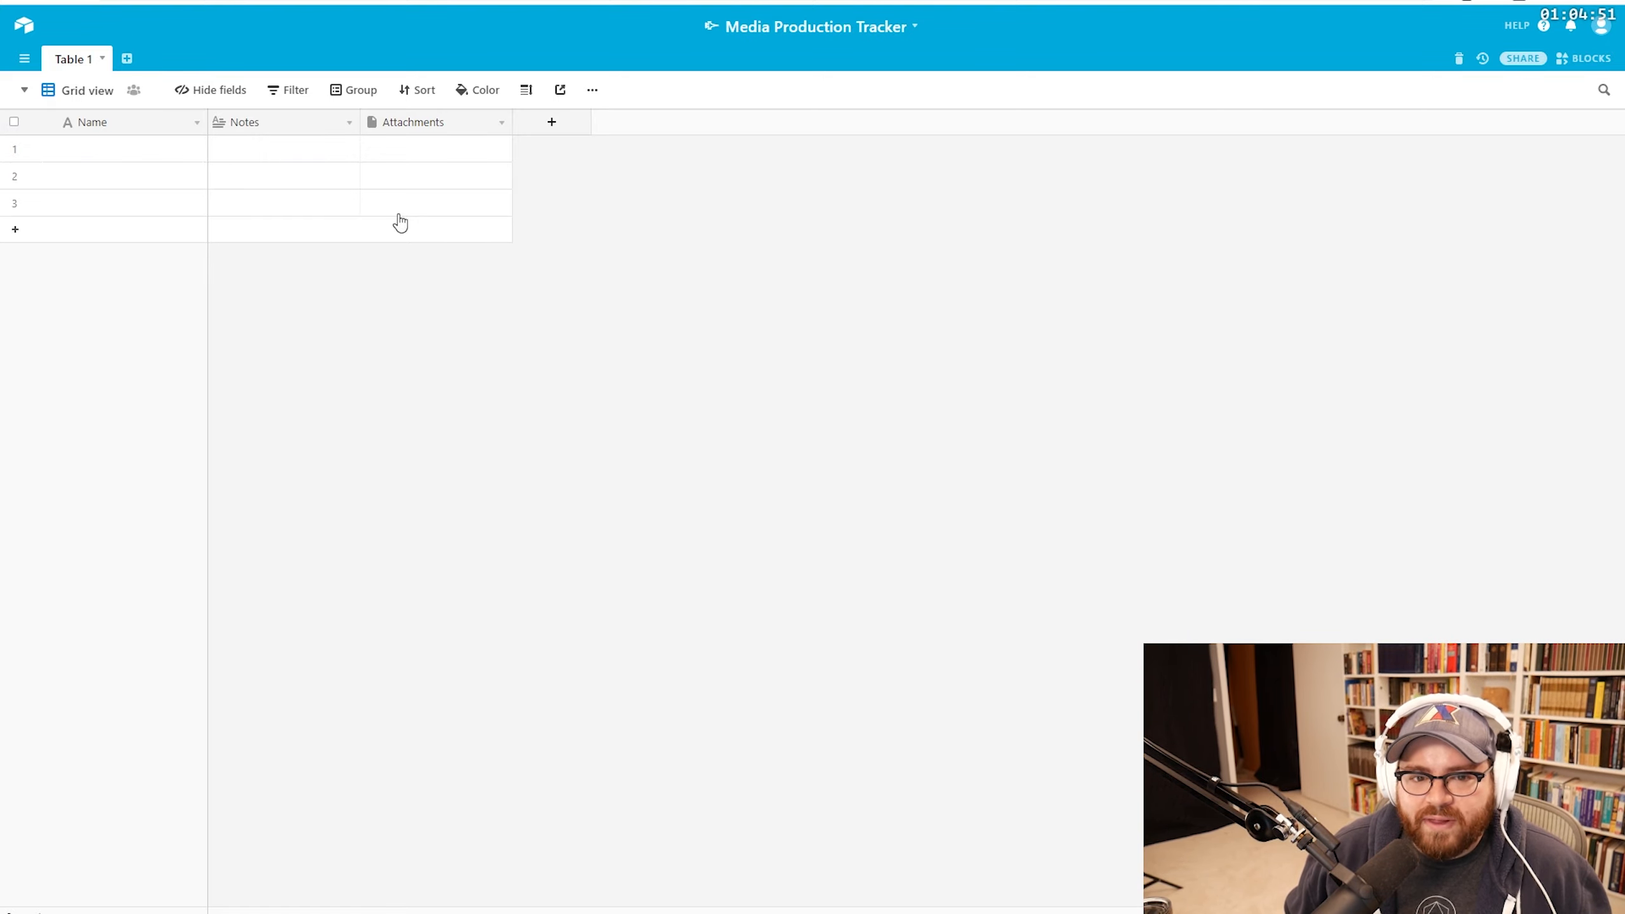
pyautogui.click(349, 123)
pyautogui.click(288, 155)
pyautogui.click(378, 199)
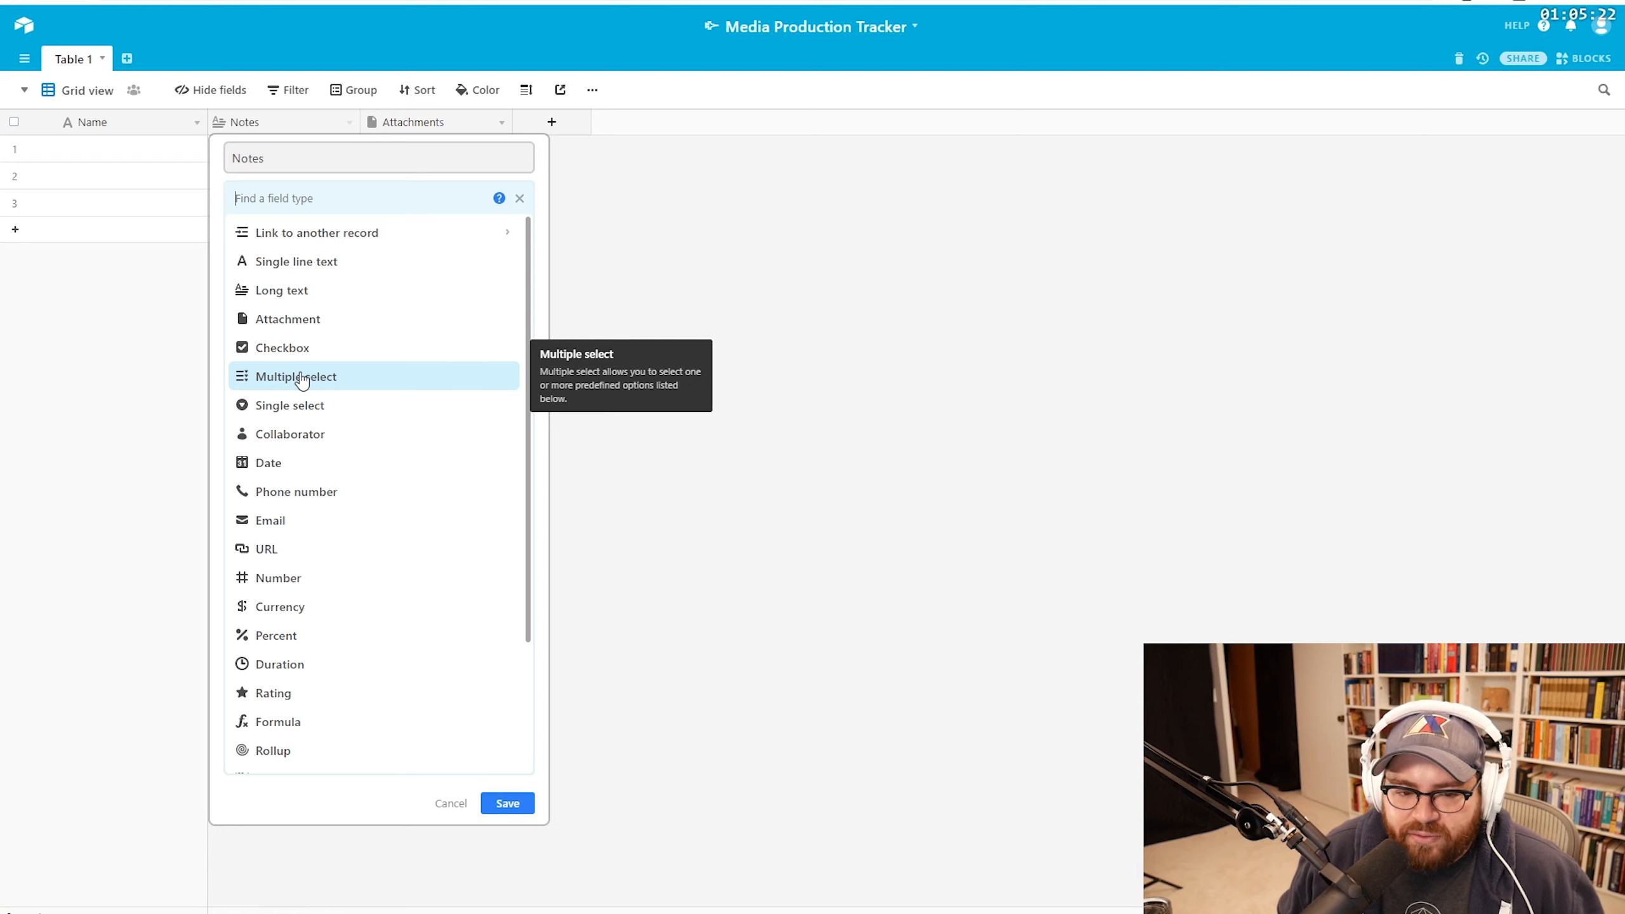
pyautogui.scroll(-3, 352, 435)
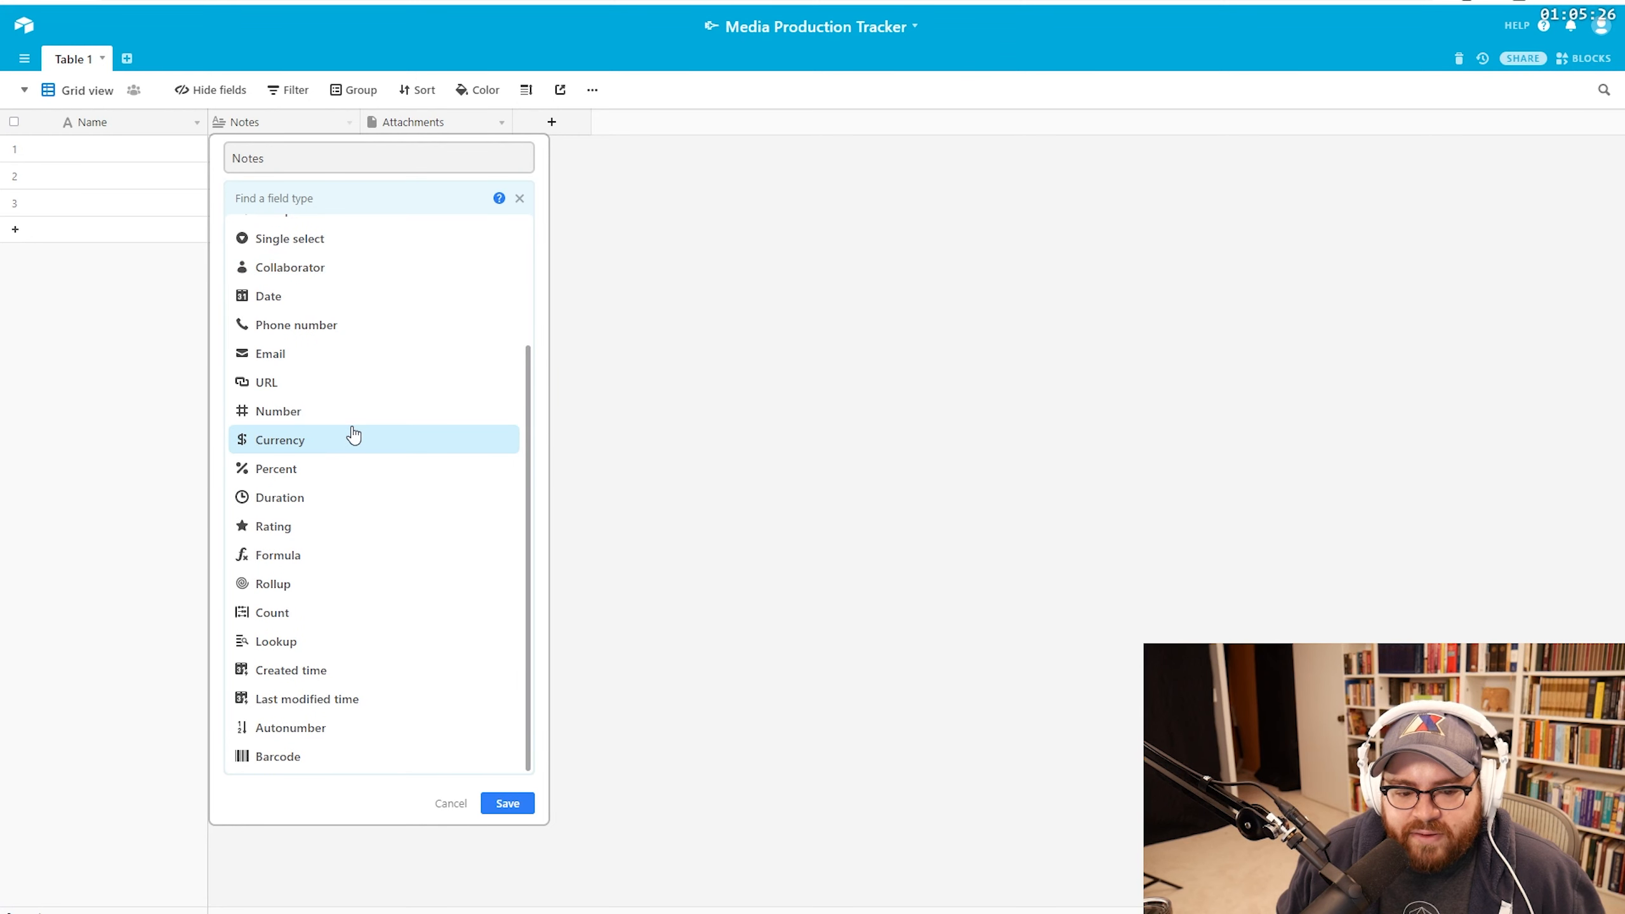
pyautogui.scroll(3, 353, 436)
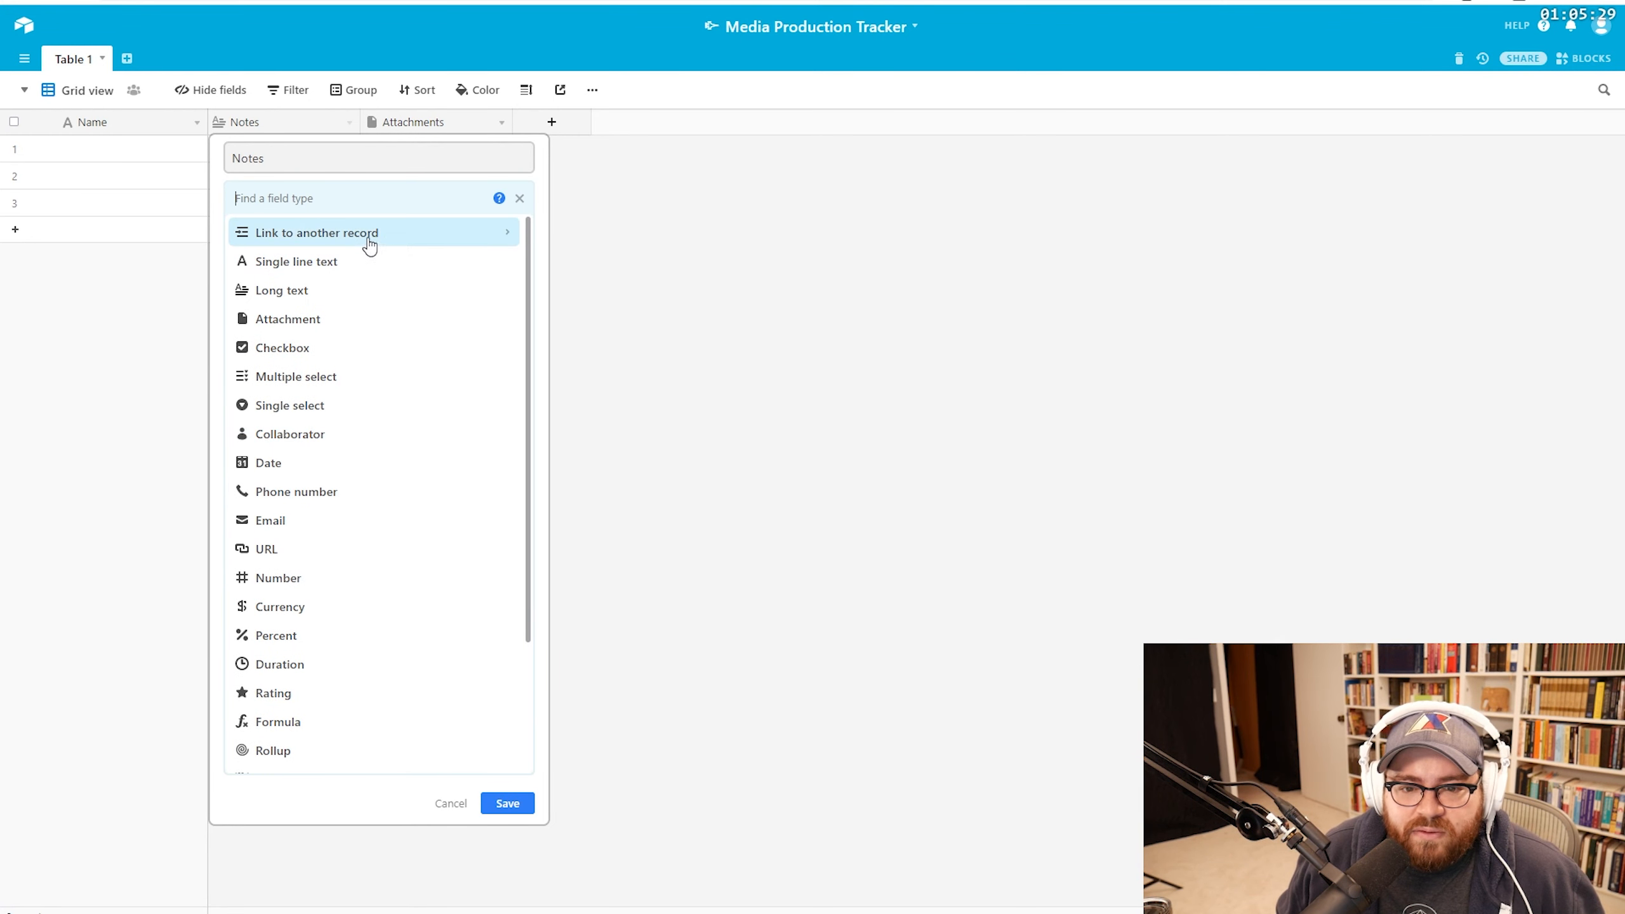
pyautogui.click(493, 239)
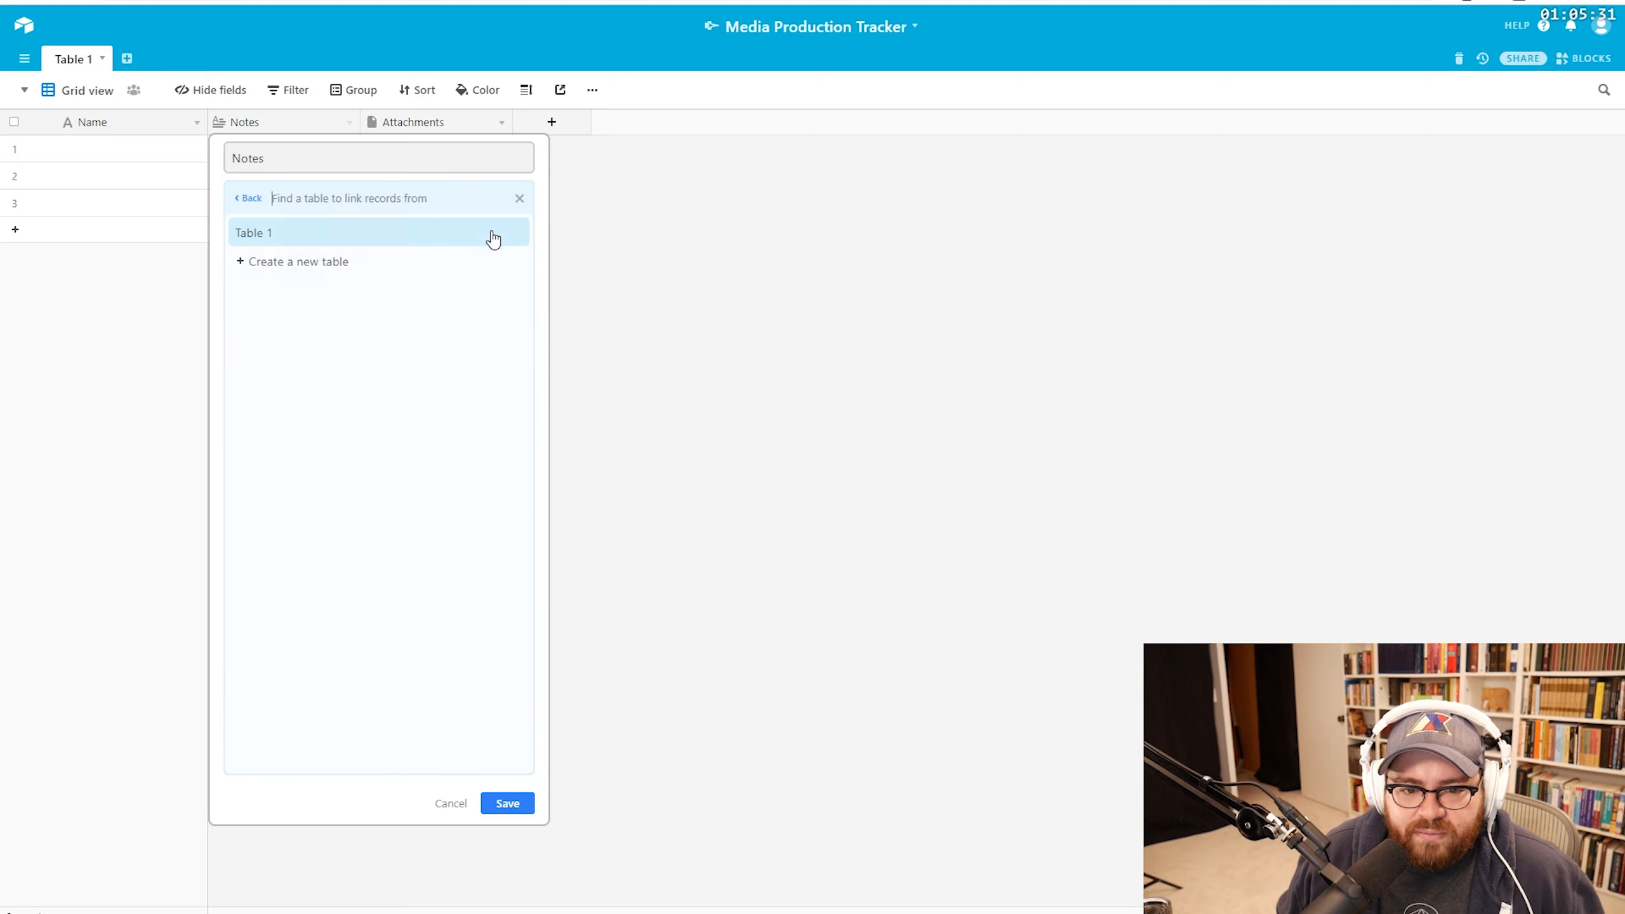
pyautogui.click(249, 204)
pyautogui.click(292, 644)
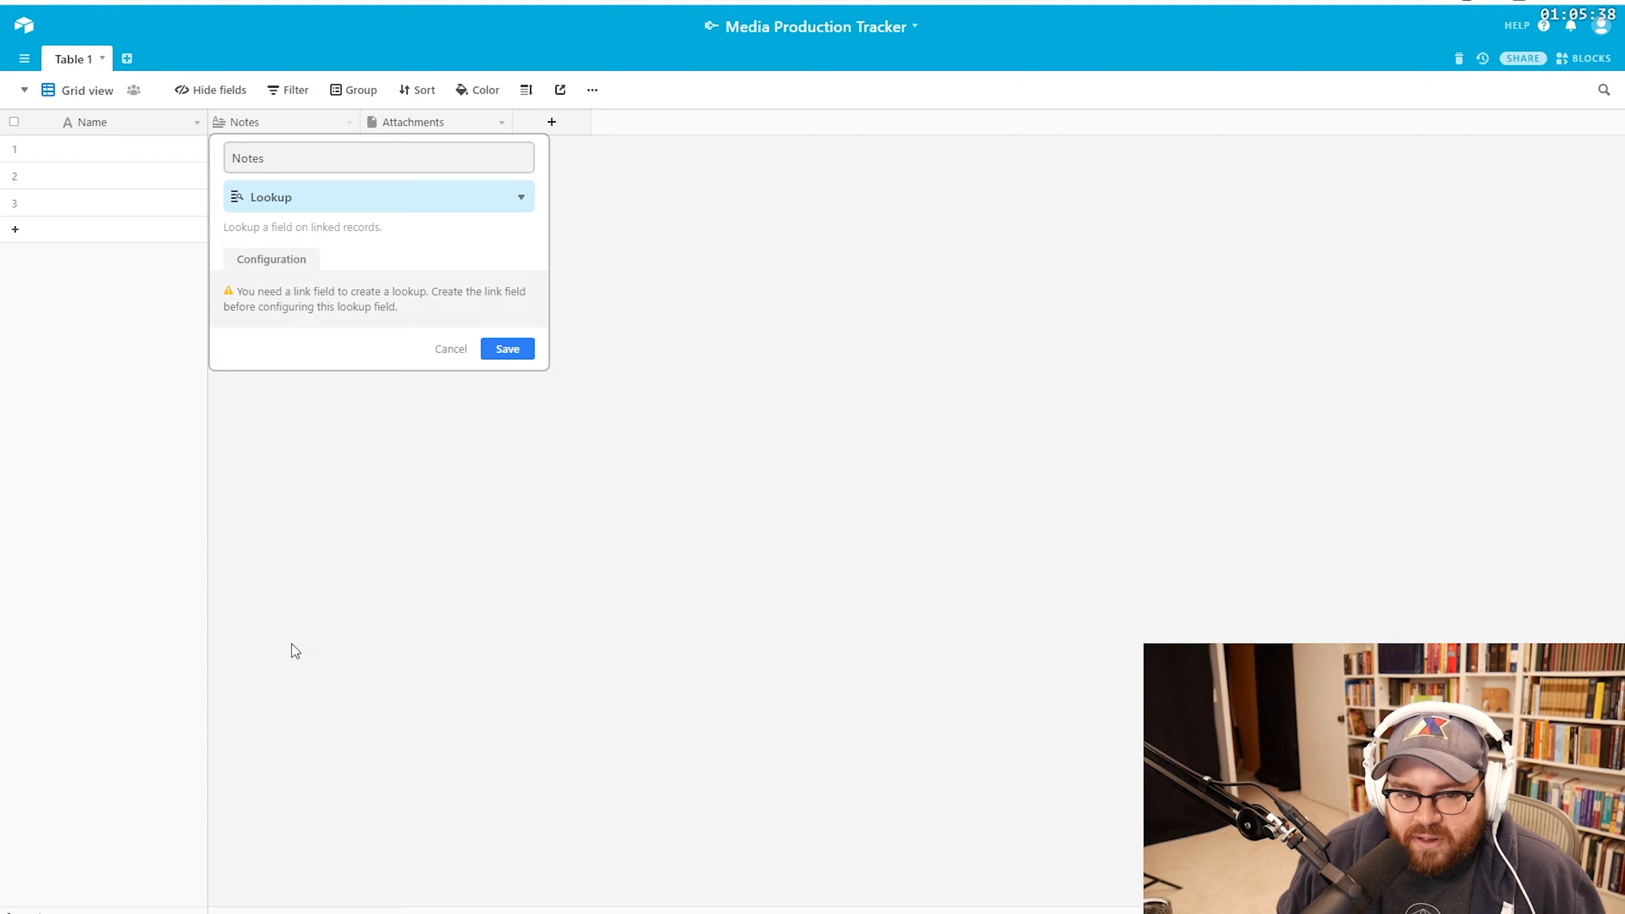
pyautogui.click(450, 349)
pyautogui.click(348, 127)
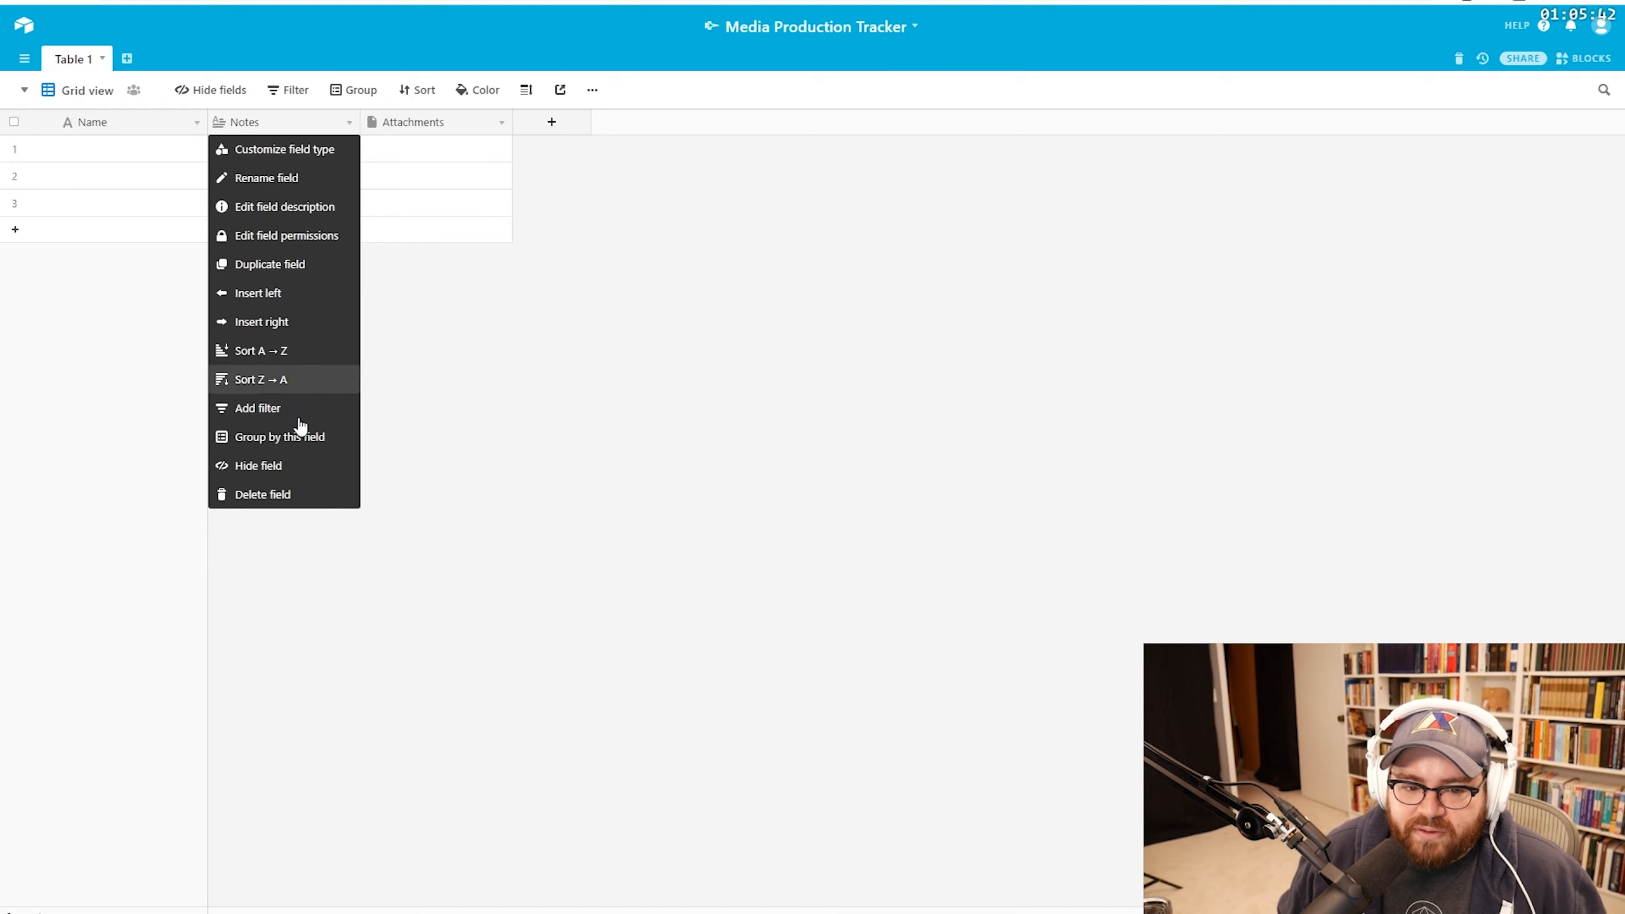
pyautogui.click(290, 177)
pyautogui.click(342, 199)
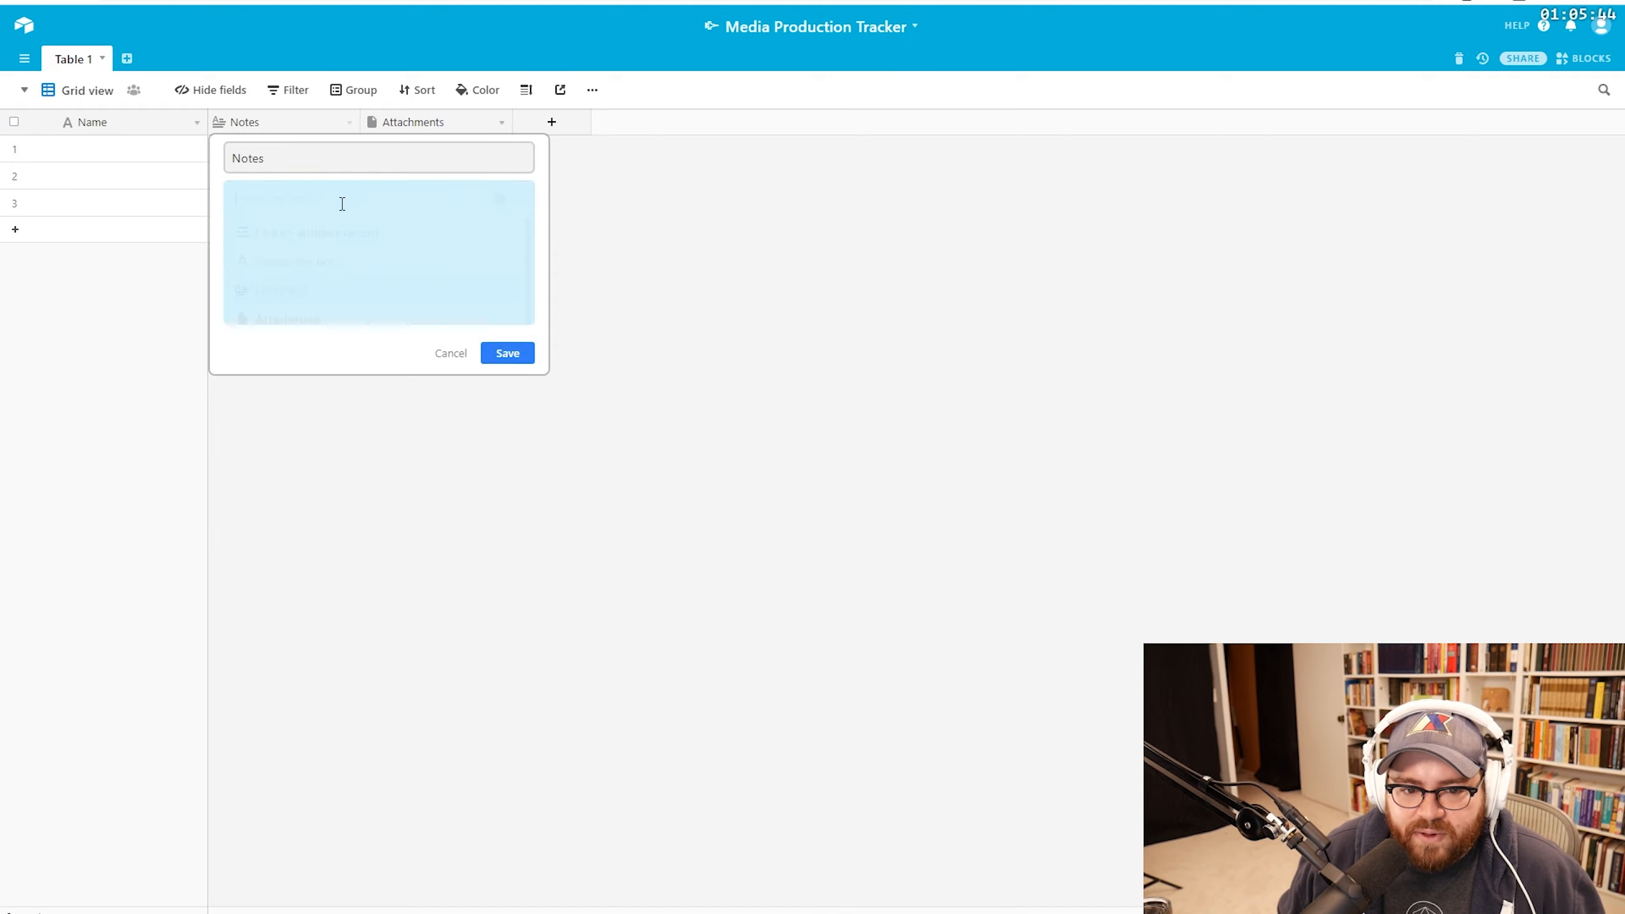
pyautogui.scroll(-3, 374, 442)
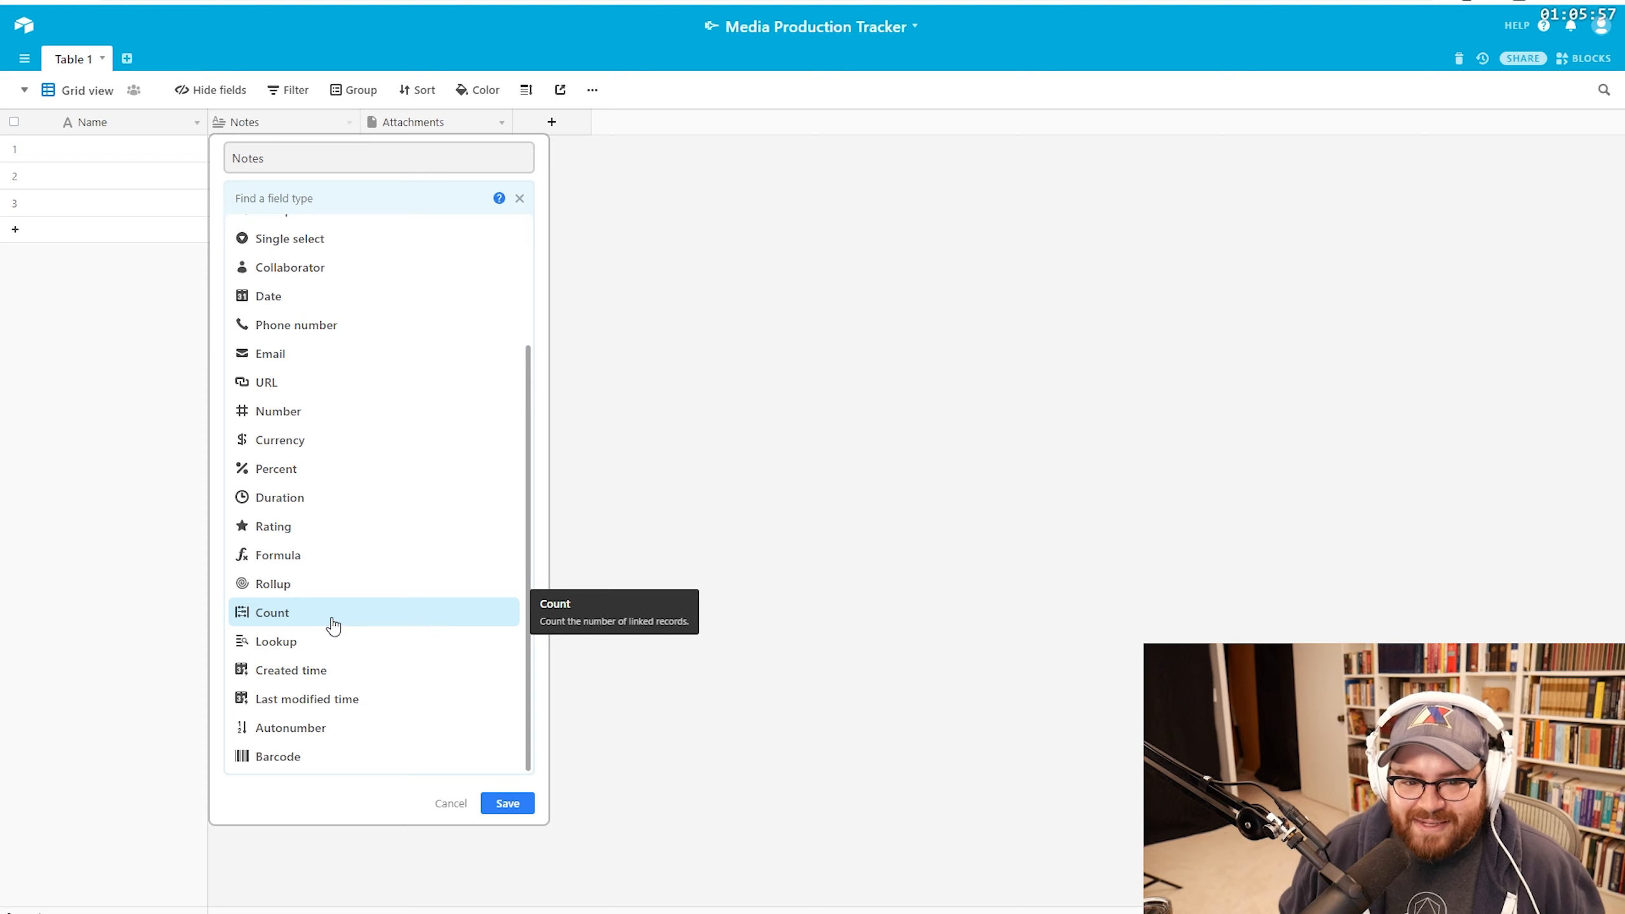
pyautogui.scroll(3, 329, 624)
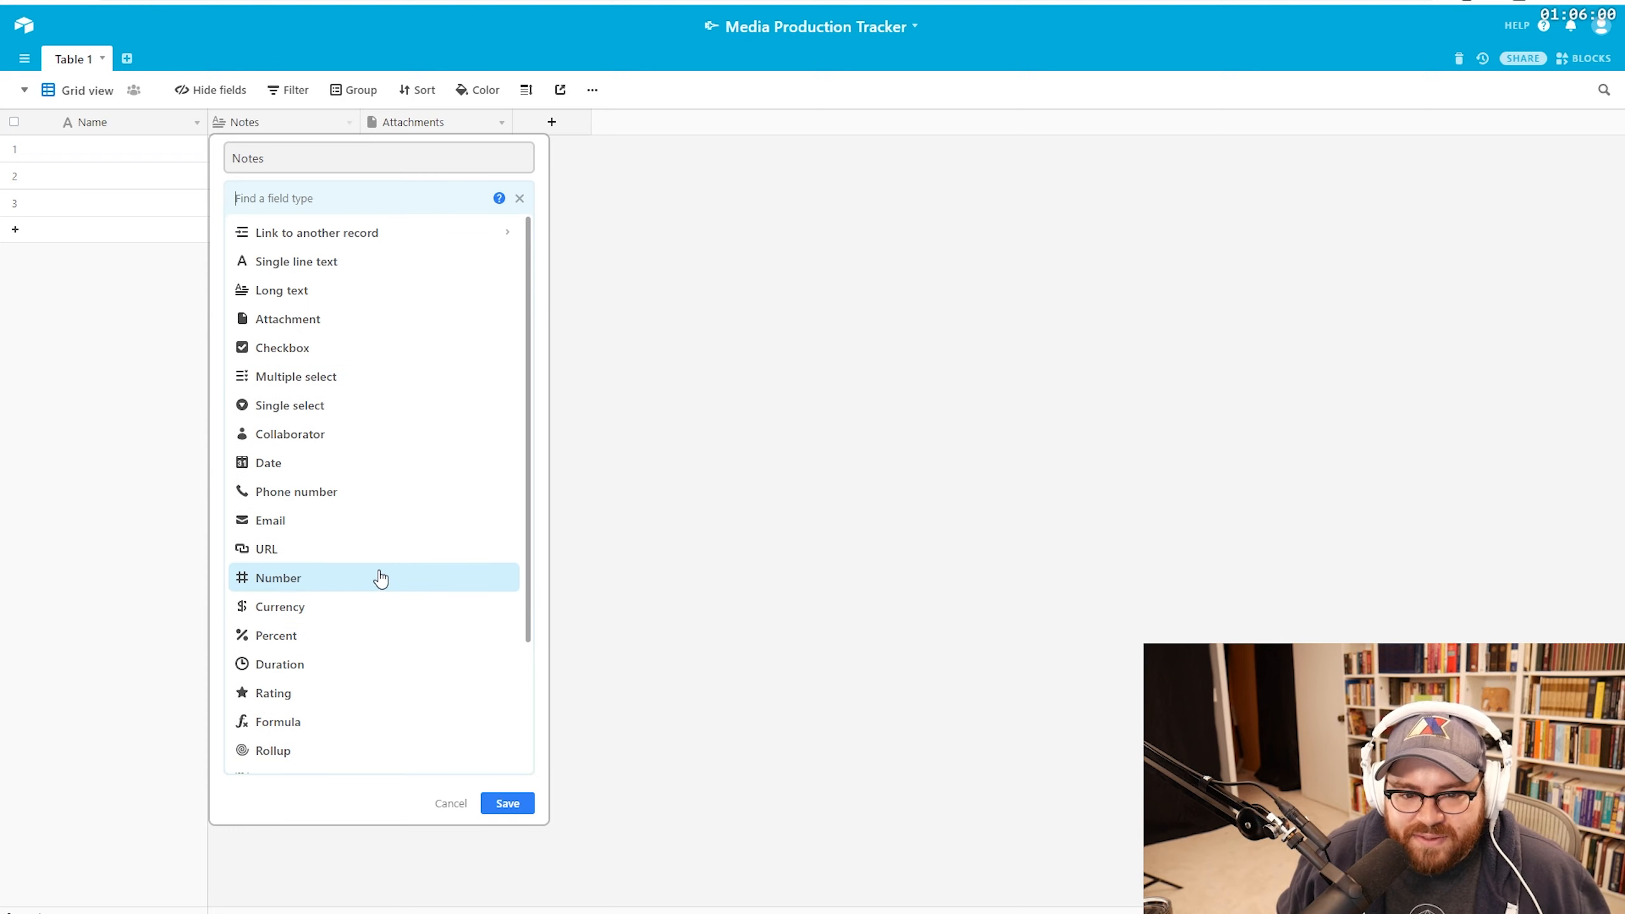
pyautogui.click(450, 806)
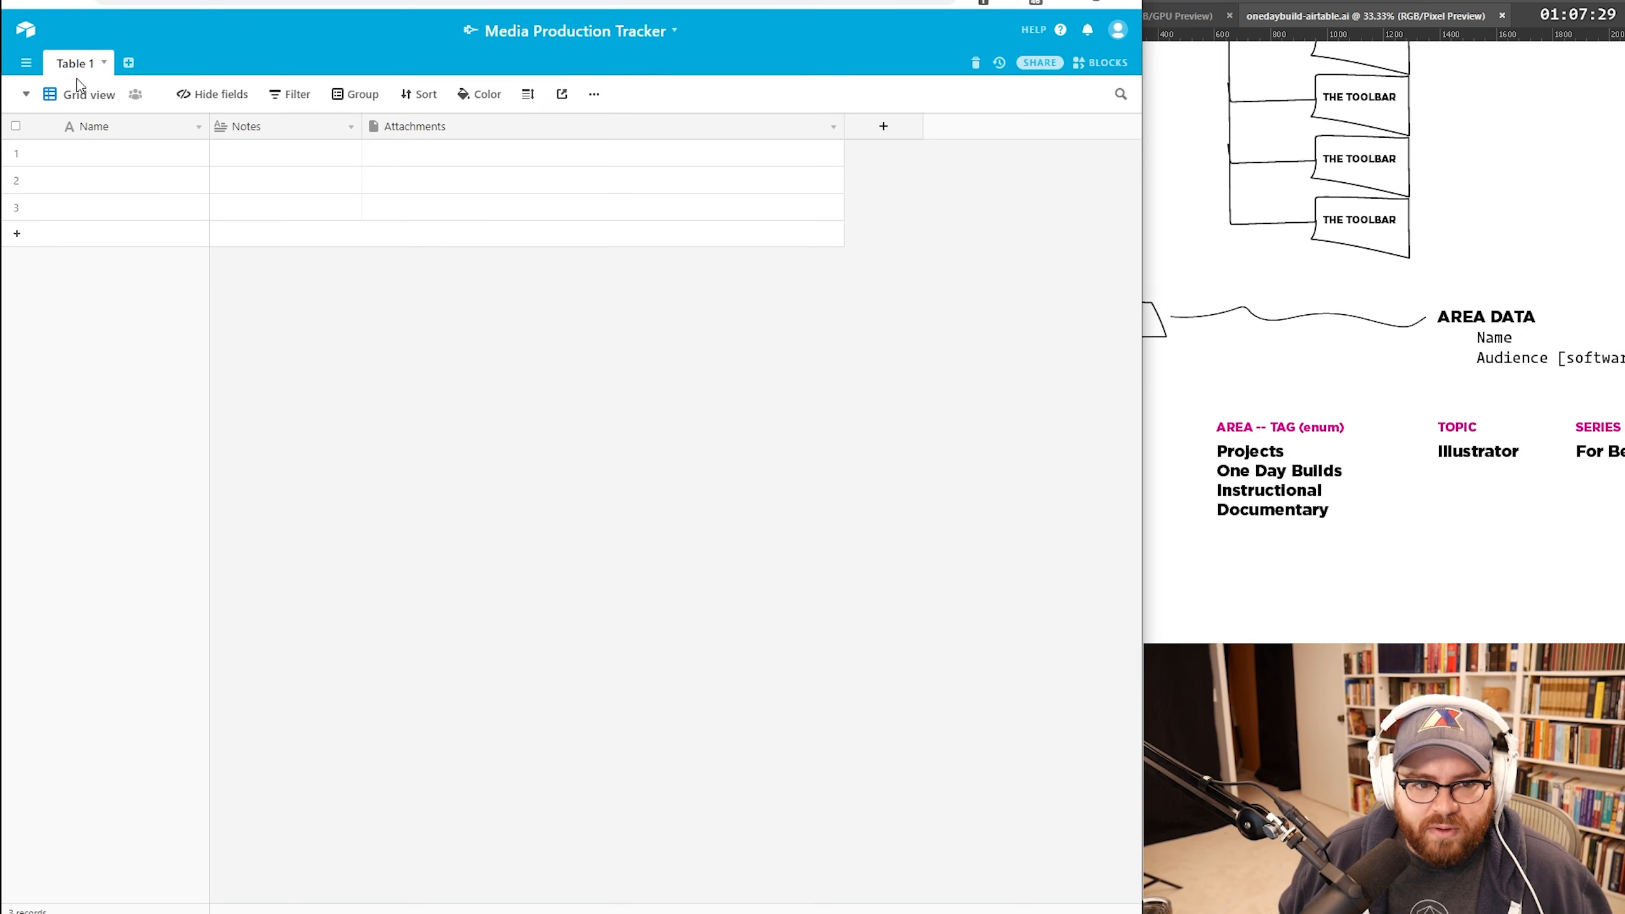
# Step: Rename Table 1 to 'Area Lookup'
pyautogui.doubleClick(78, 67)
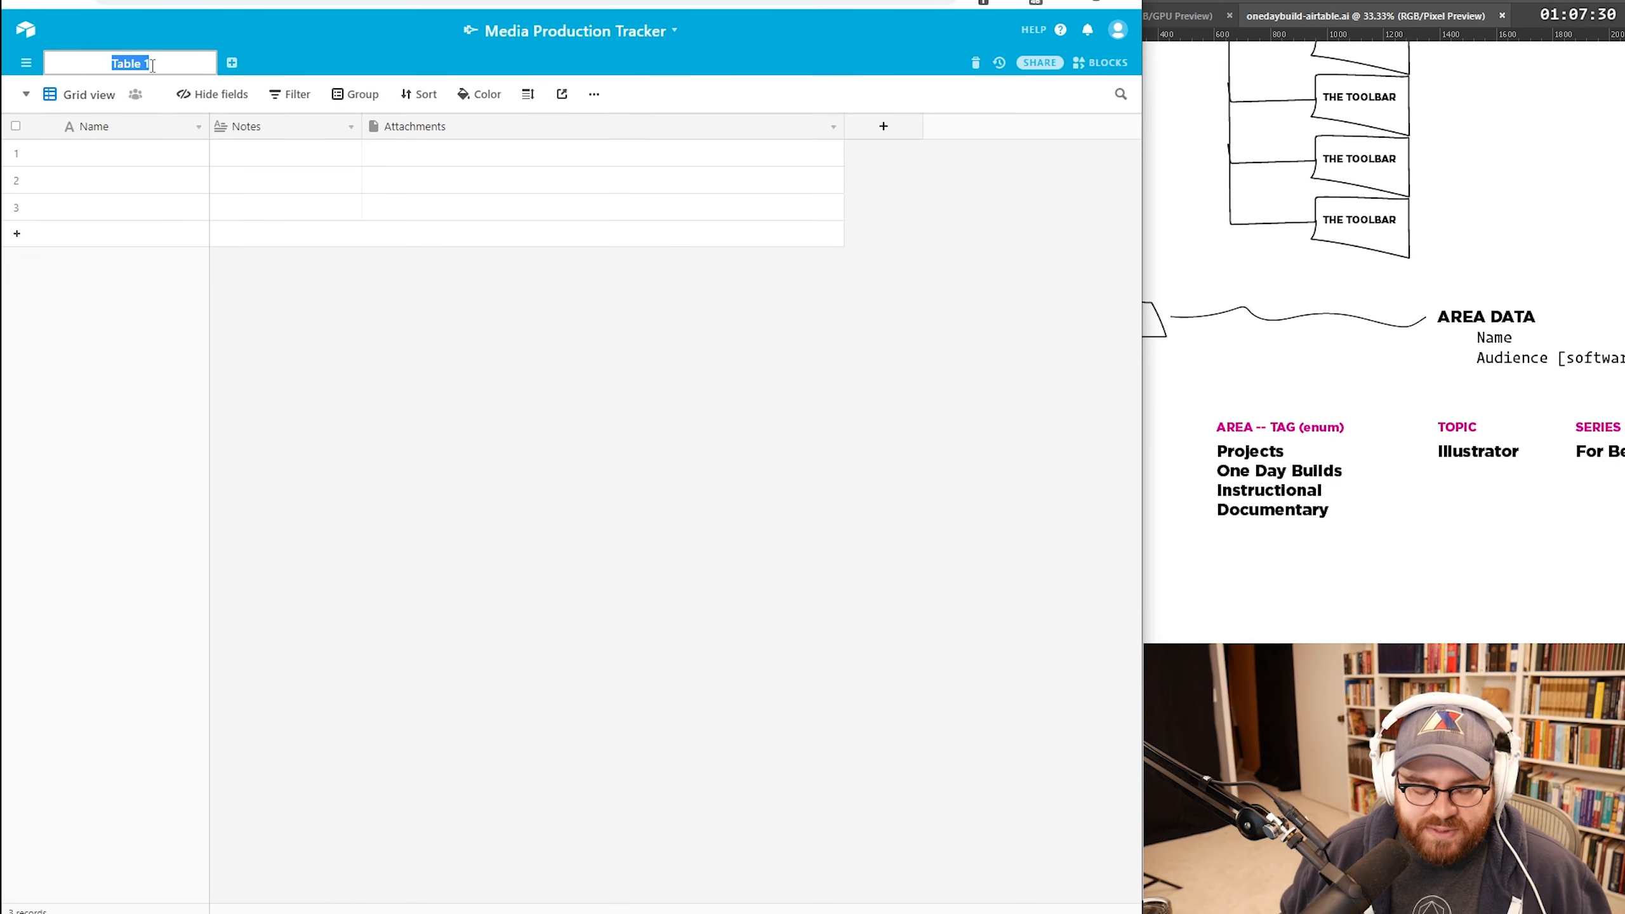
pyautogui.press('BackSpace')
pyautogui.write('Area Lookup')
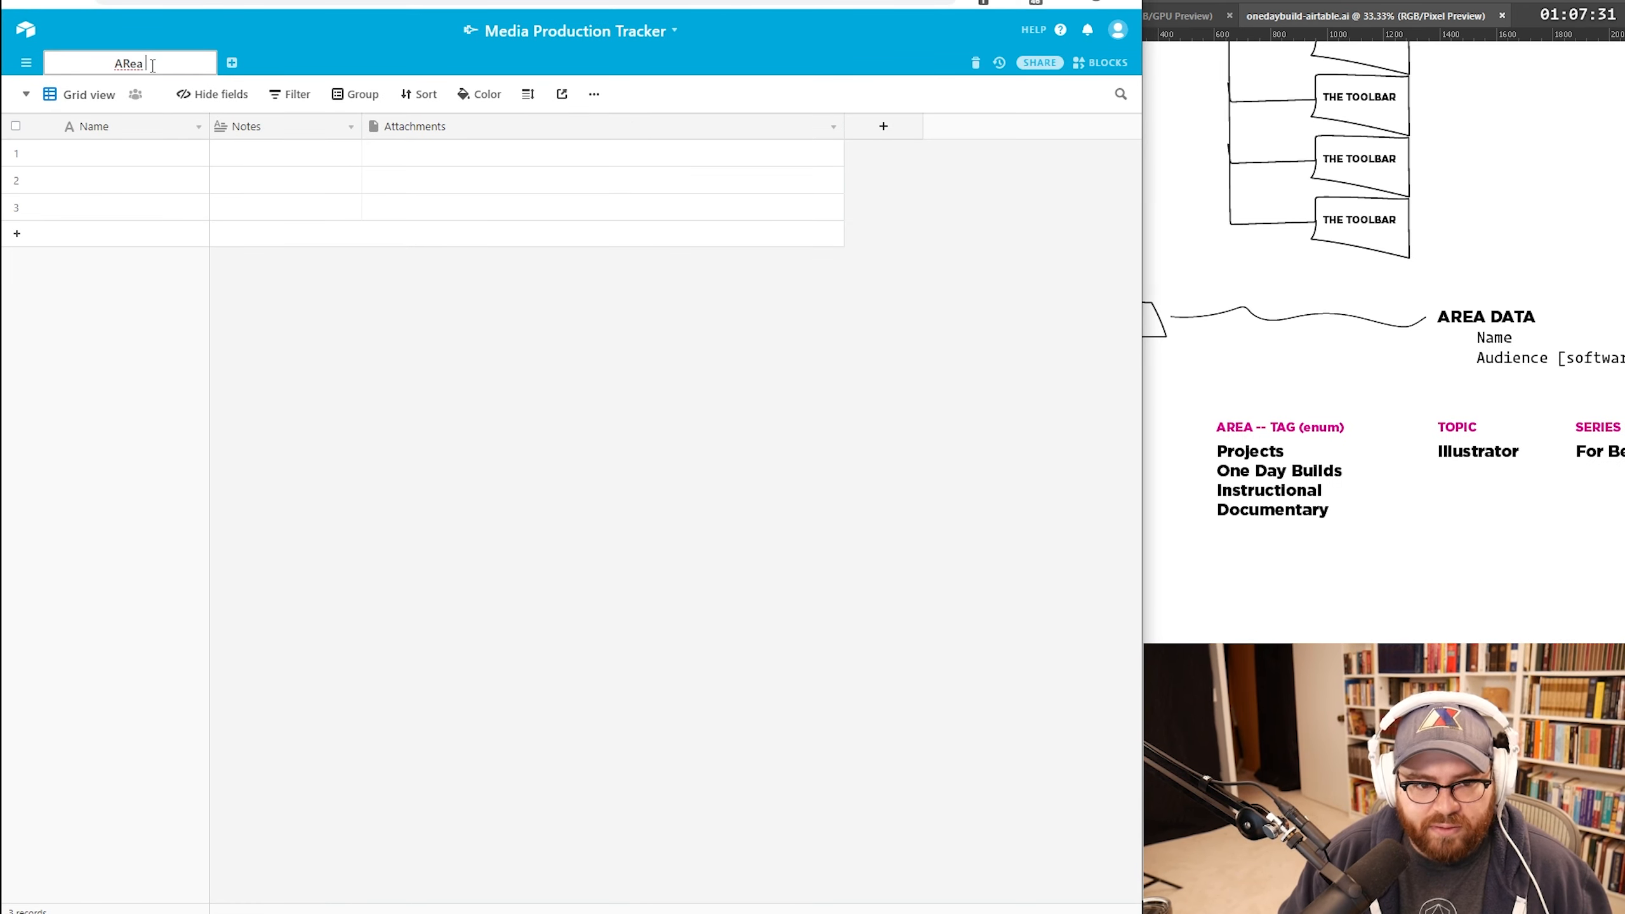
pyautogui.press('Return')
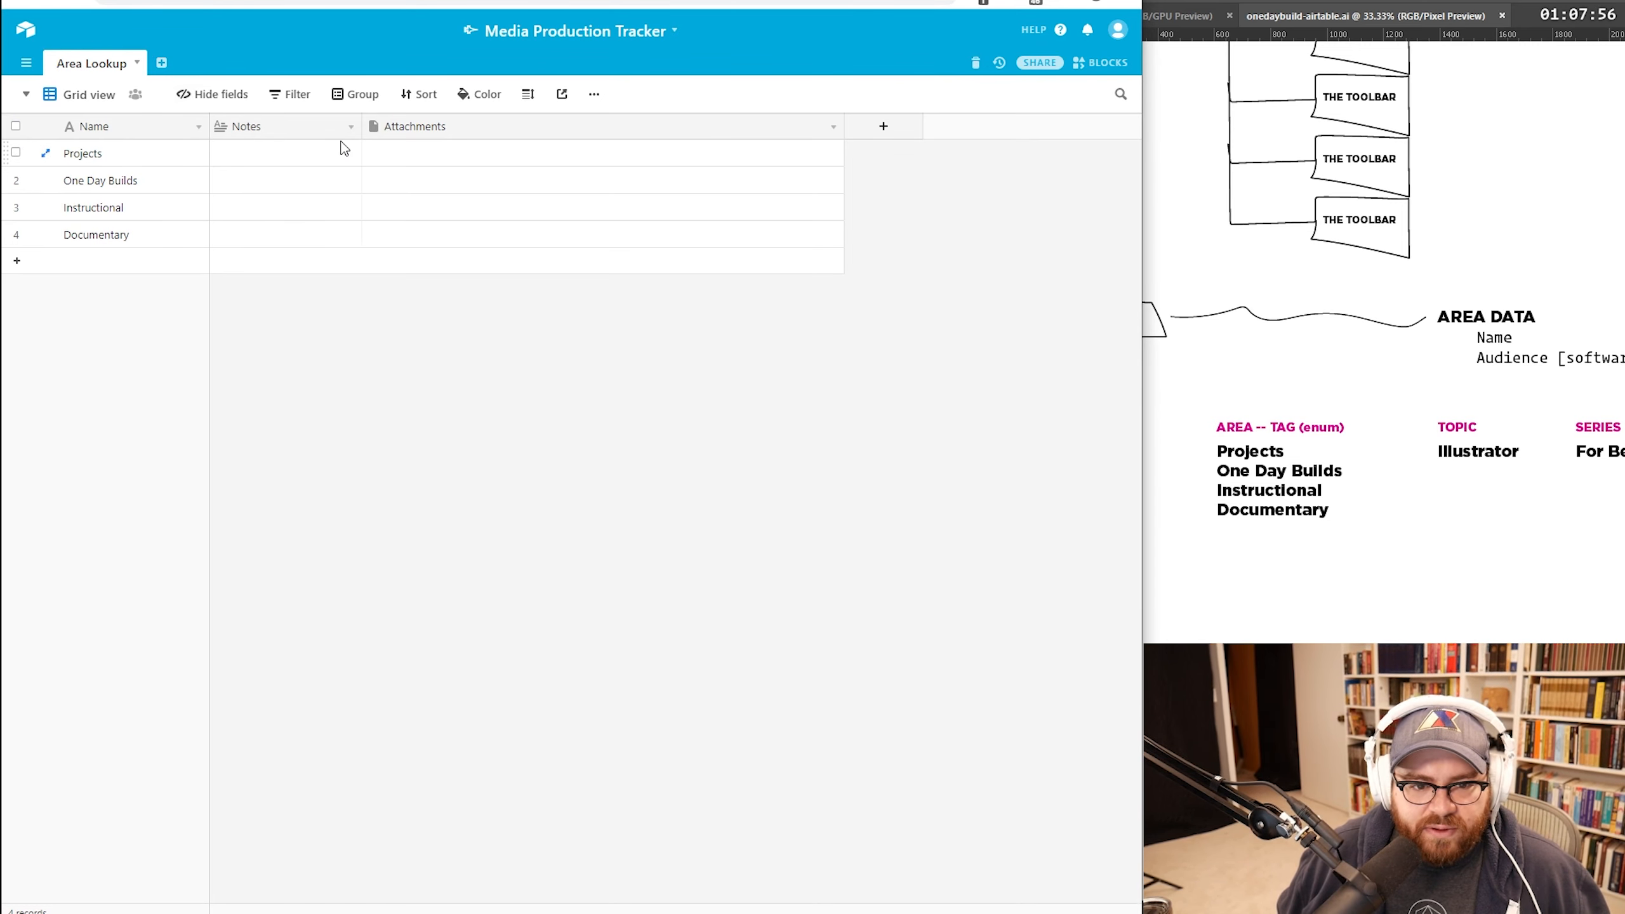
# Step: Delete the Notes and Attachments fields so only Name remains, and adjust the frozen columns
pyautogui.click(350, 127)
pyautogui.click(301, 498)
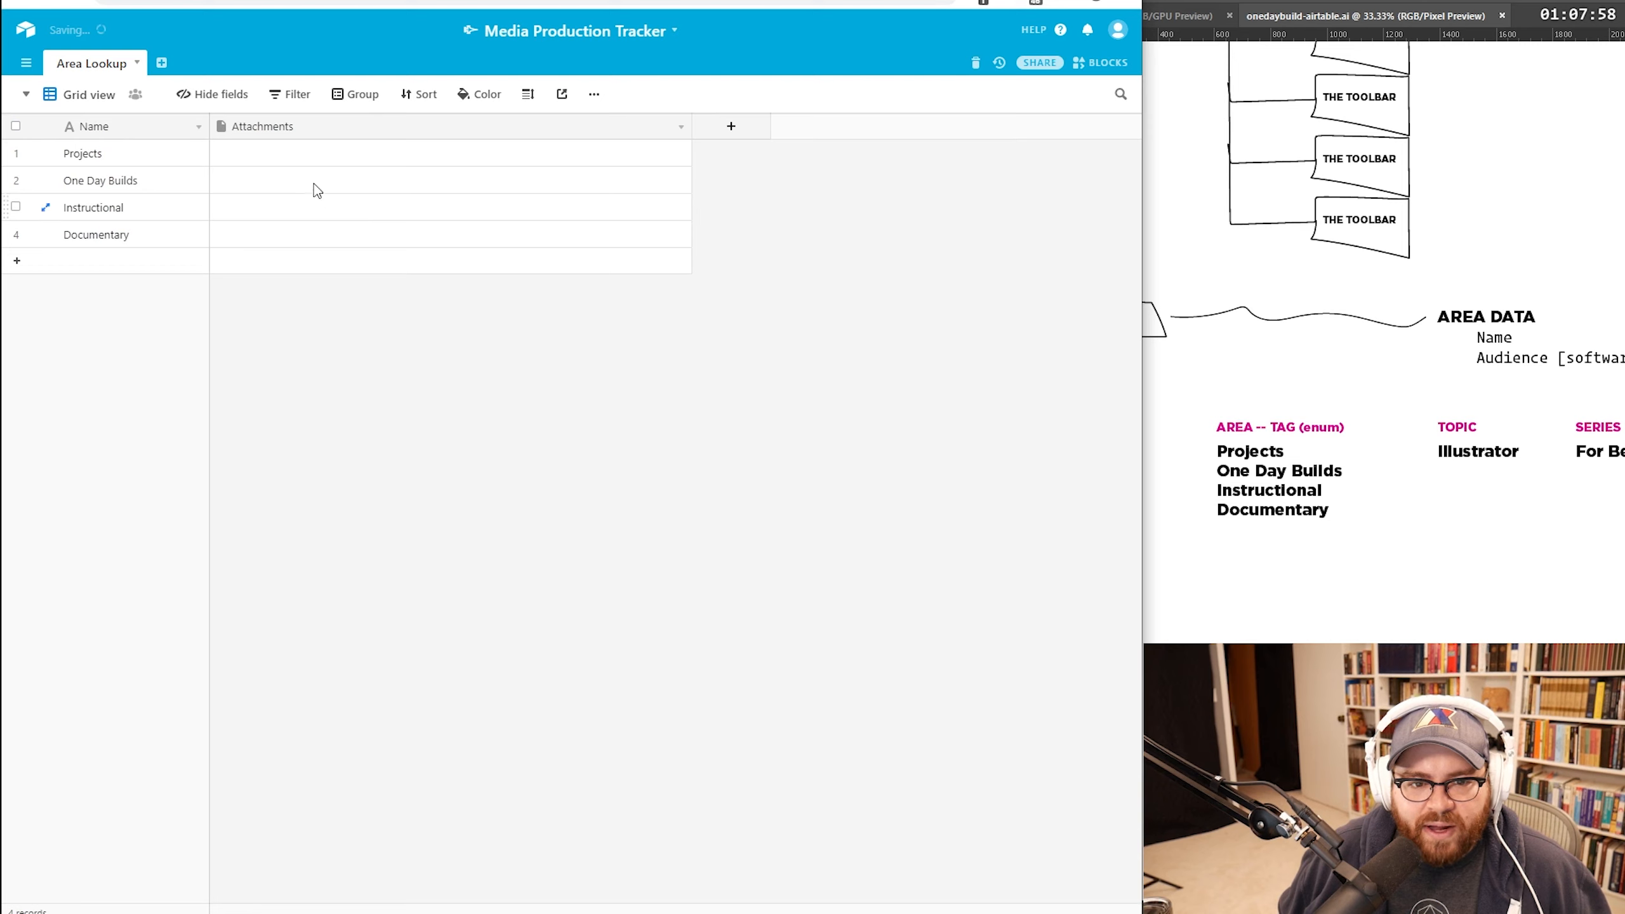
pyautogui.click(284, 127)
pyautogui.click(320, 498)
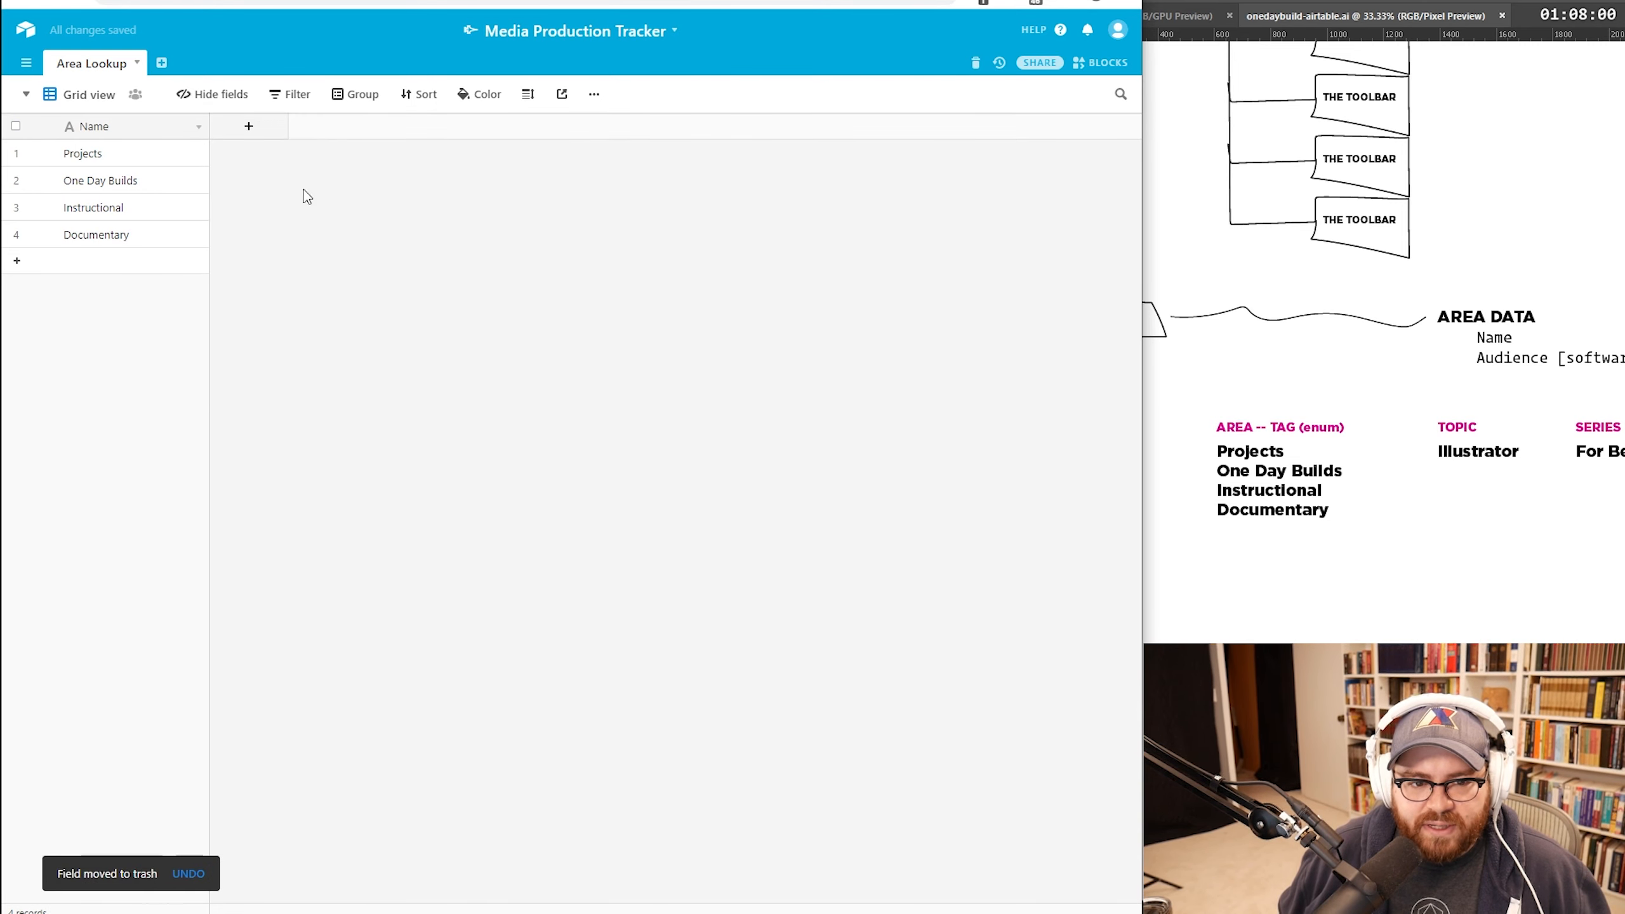
pyautogui.moveTo(209, 197); pyautogui.dragTo(220, 197)
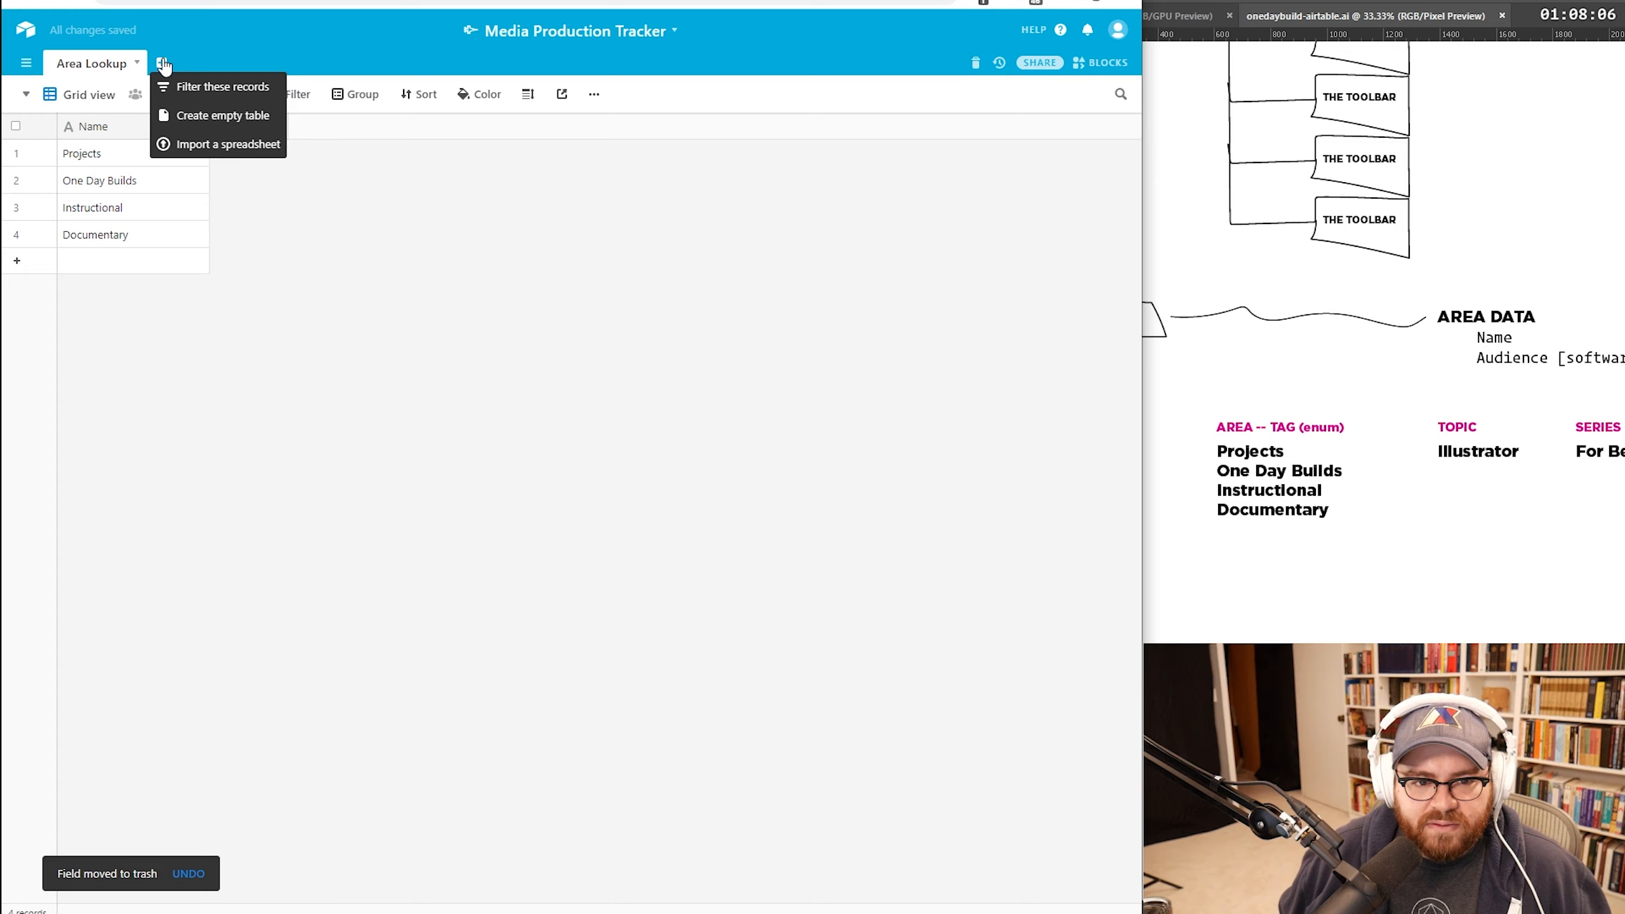
# Step: Create a new empty table named 'Topics' and delete its Notes field
pyautogui.click(223, 116)
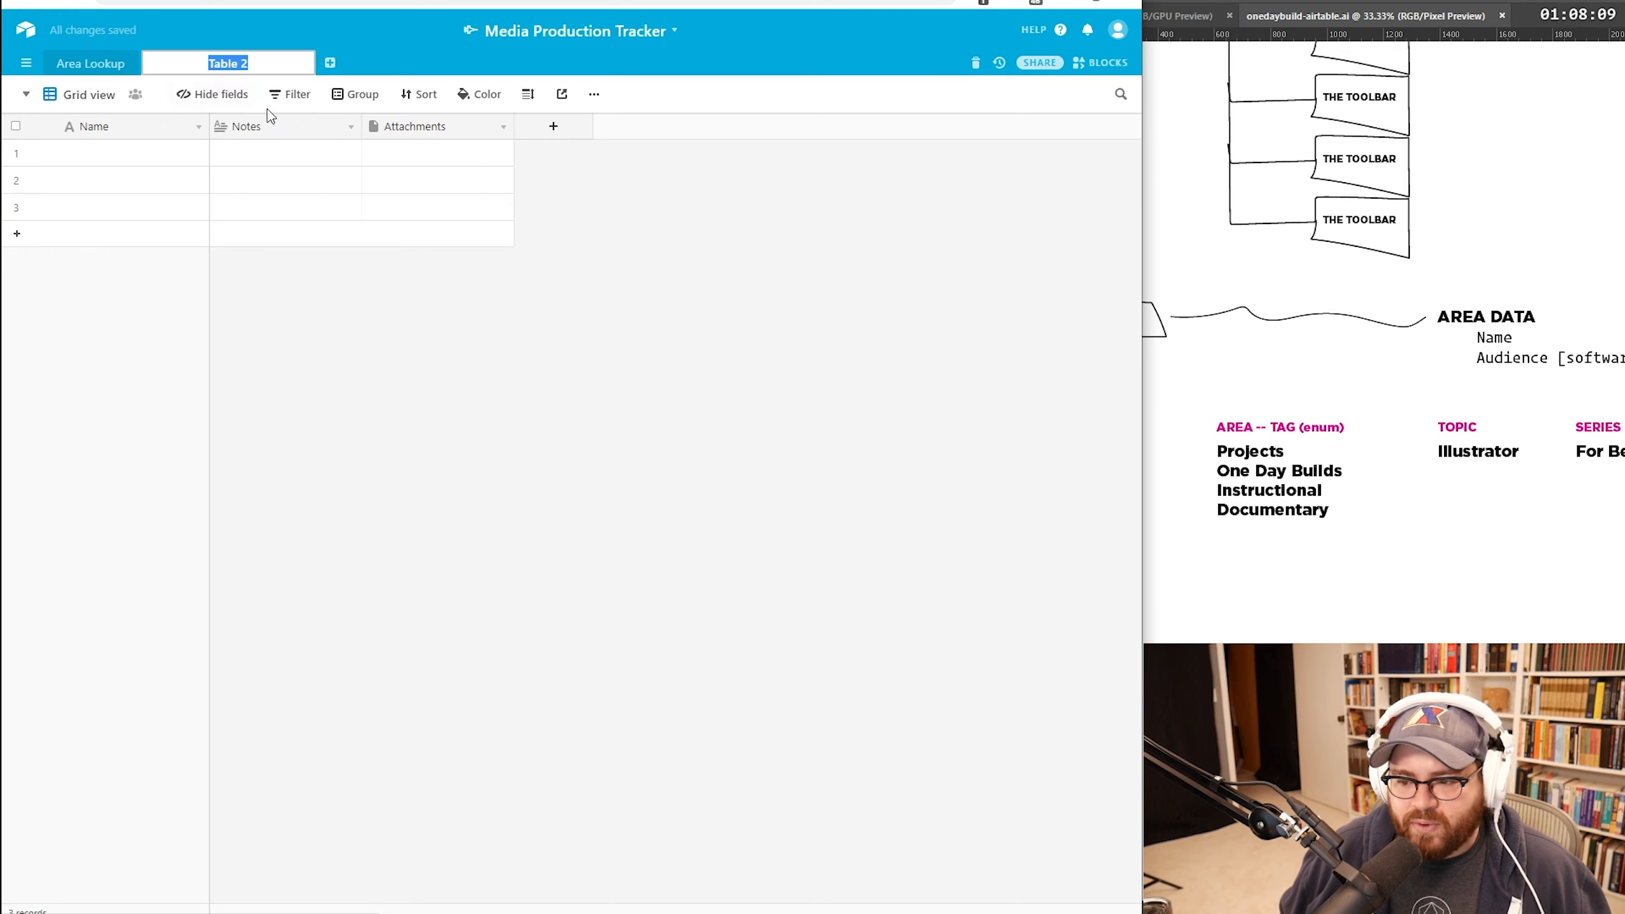
pyautogui.write('Topics')
pyautogui.press('Return')
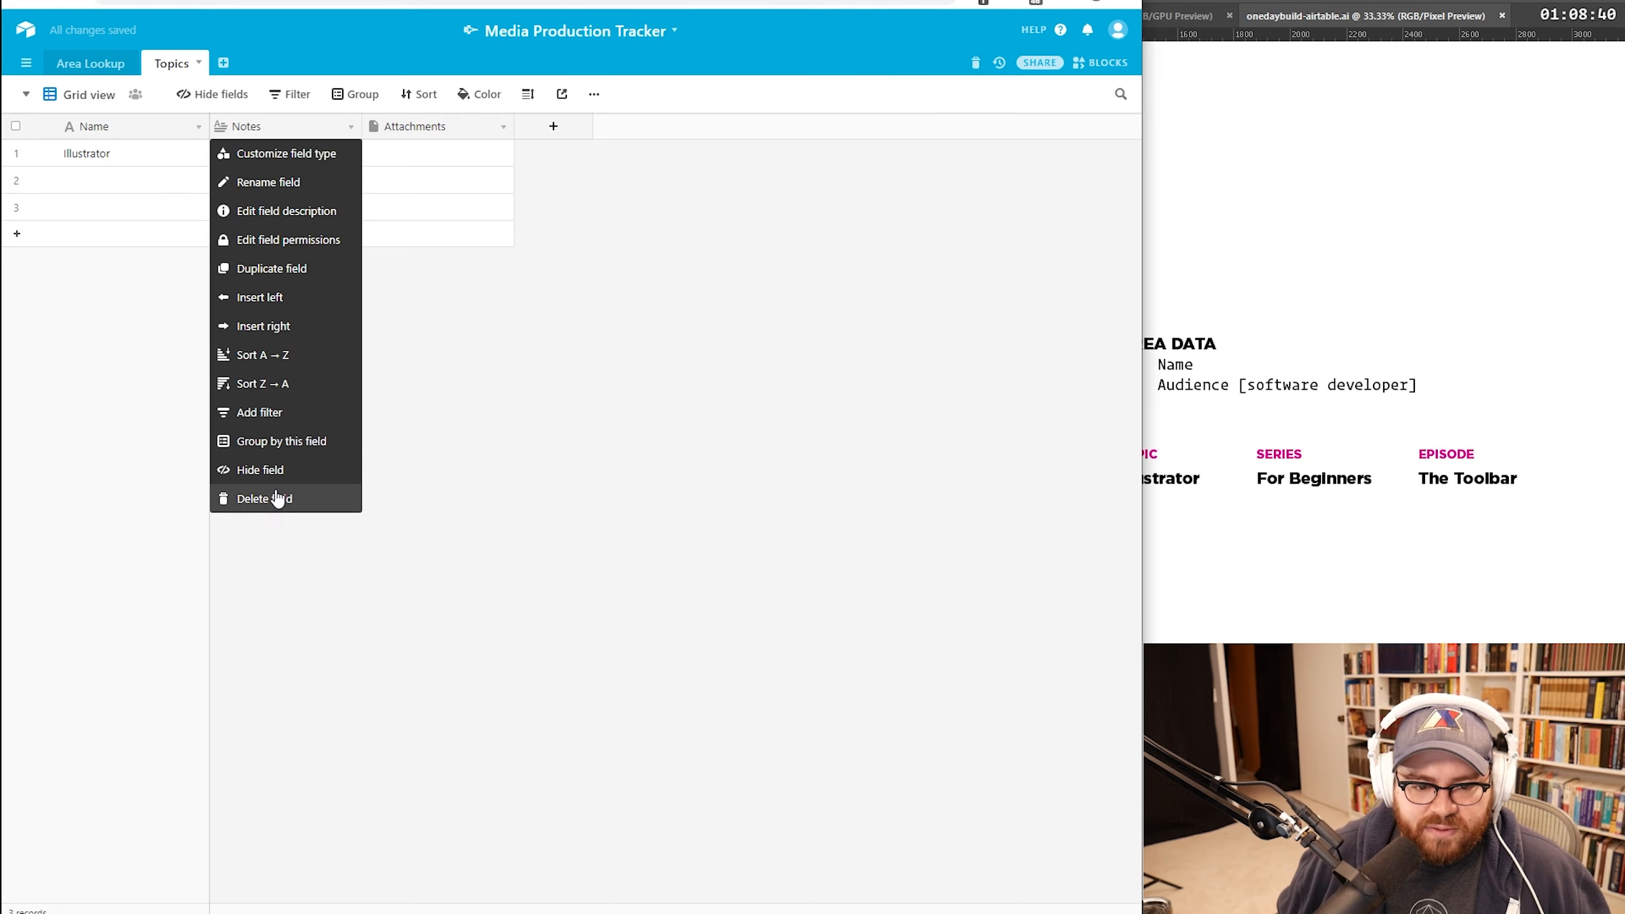
pyautogui.click(278, 498)
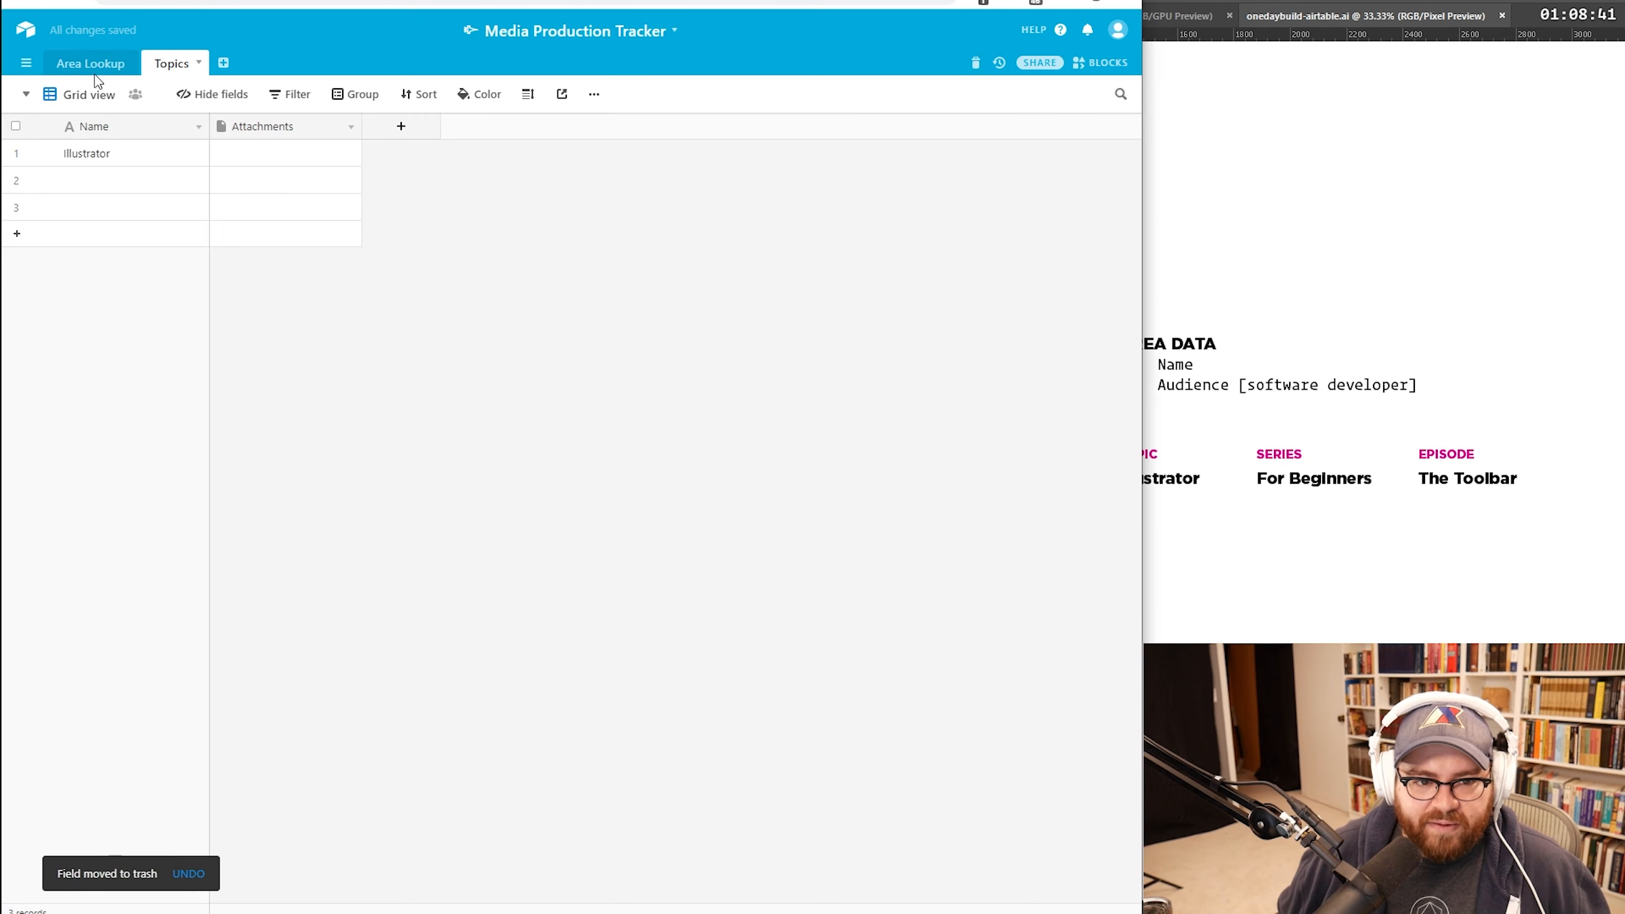
# Step: Convert the Attachments field into a single-record link to Area Lookup
pyautogui.click(95, 67)
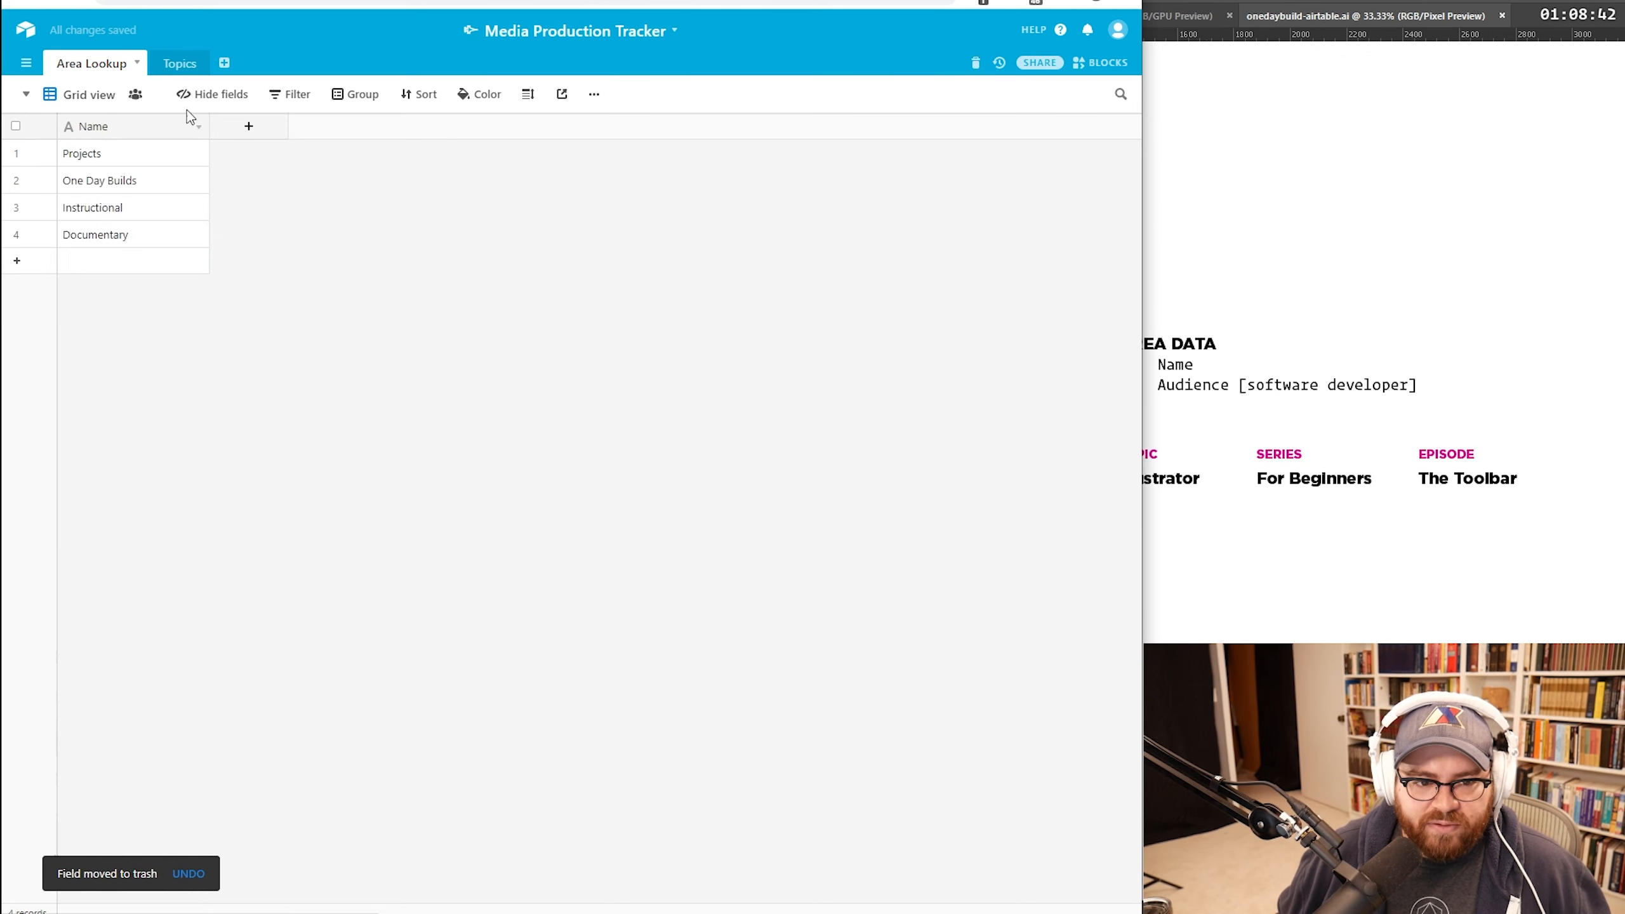
pyautogui.click(174, 62)
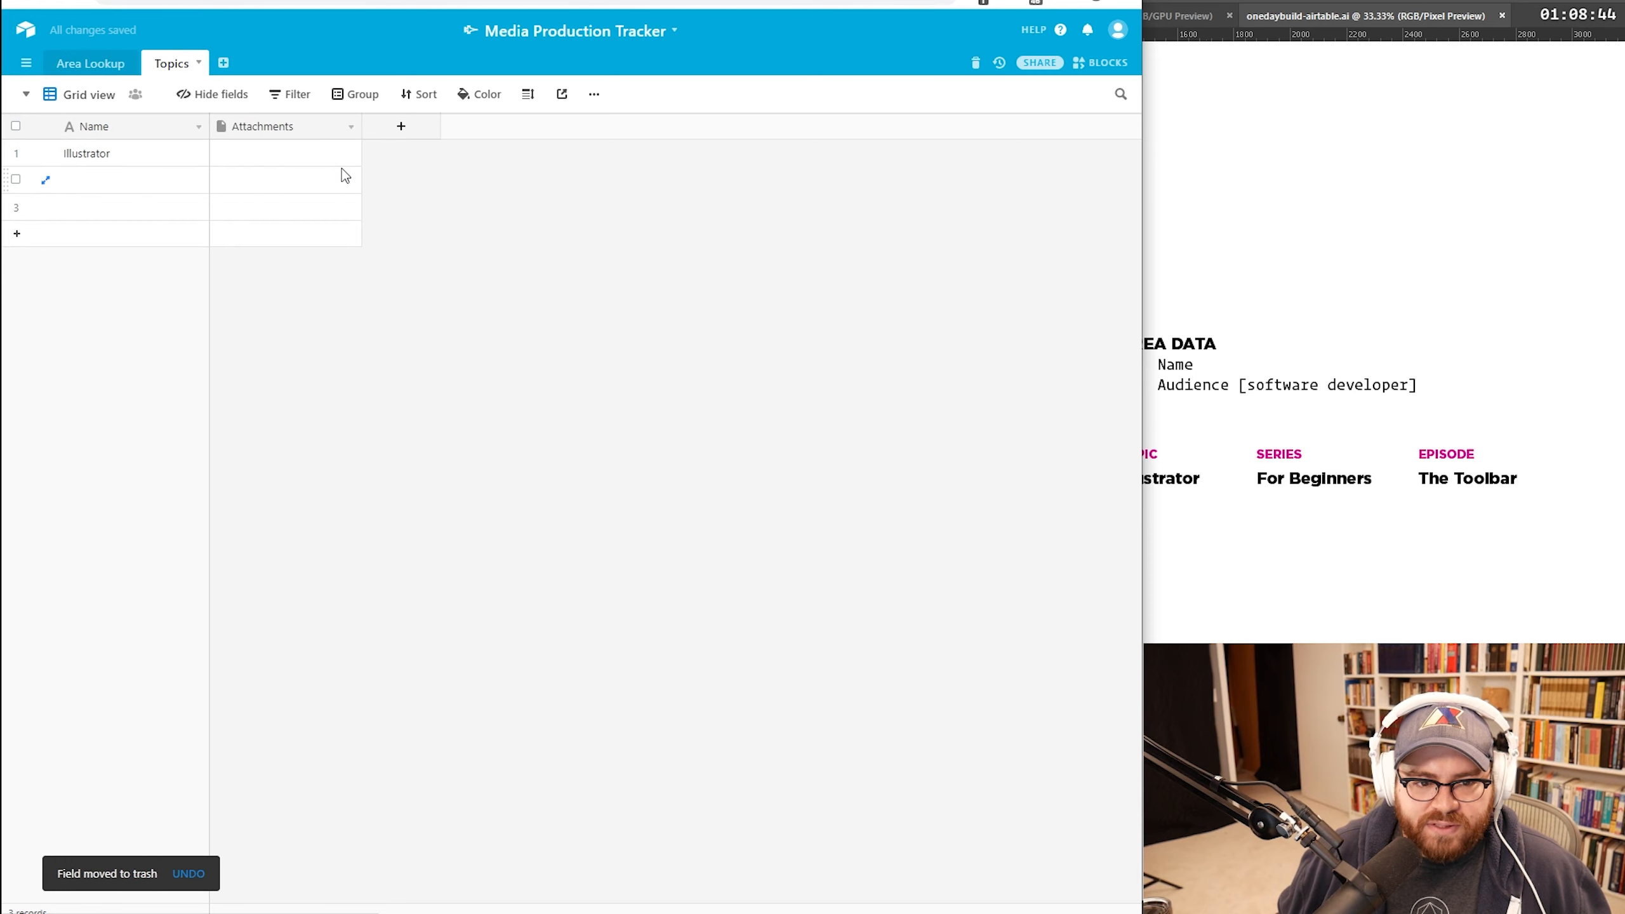
pyautogui.rightClick(302, 131)
pyautogui.click(277, 129)
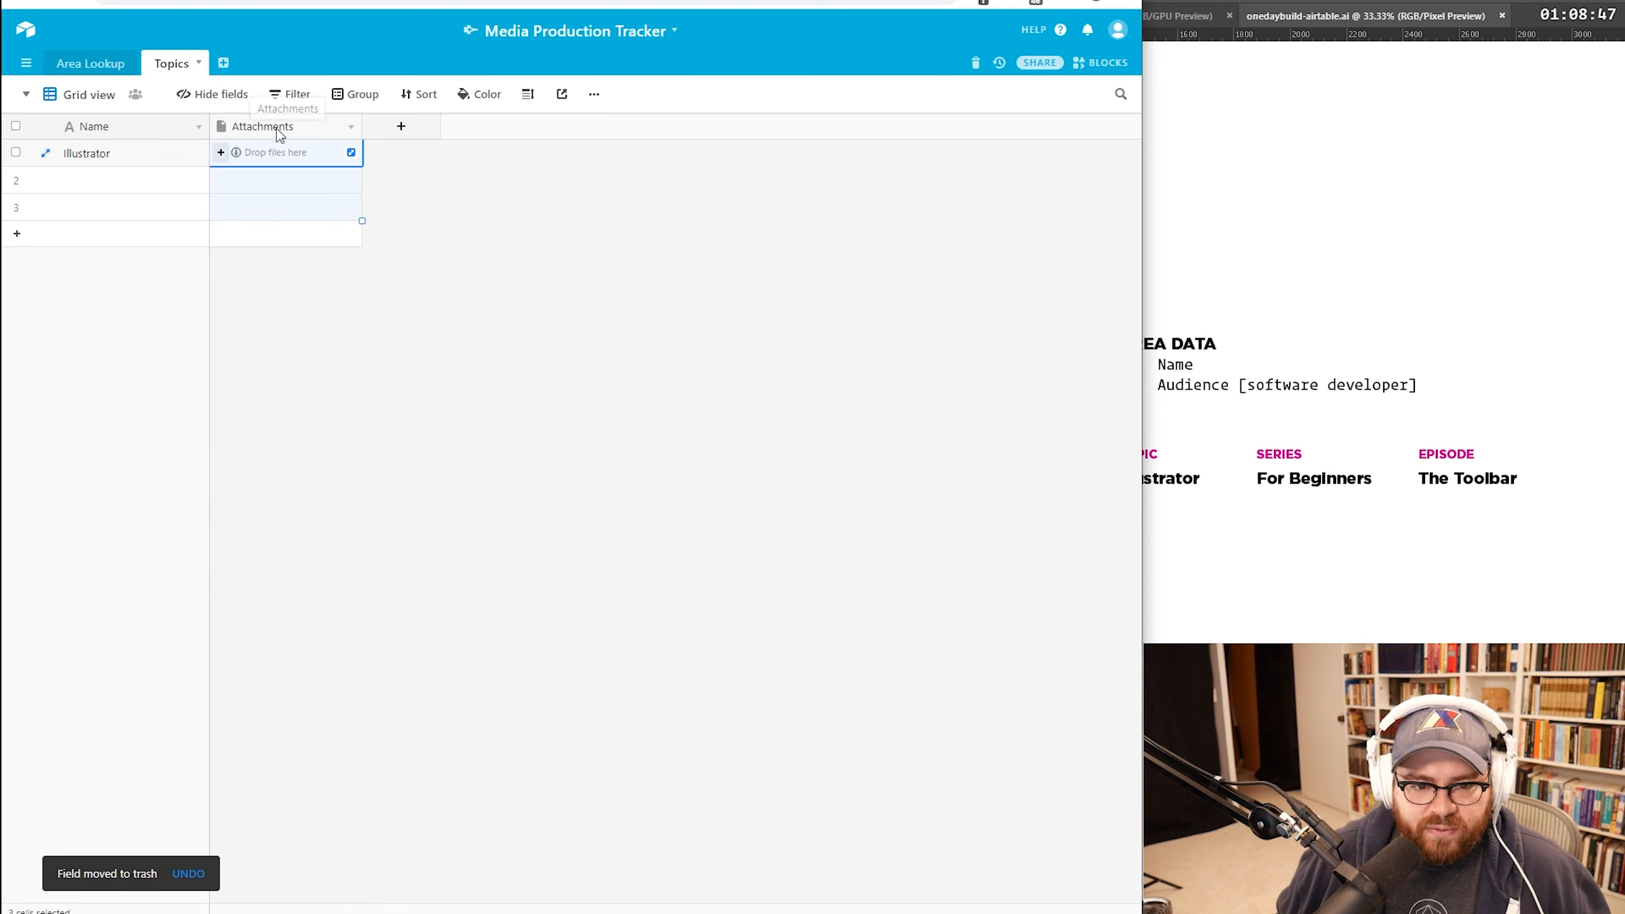
pyautogui.click(350, 128)
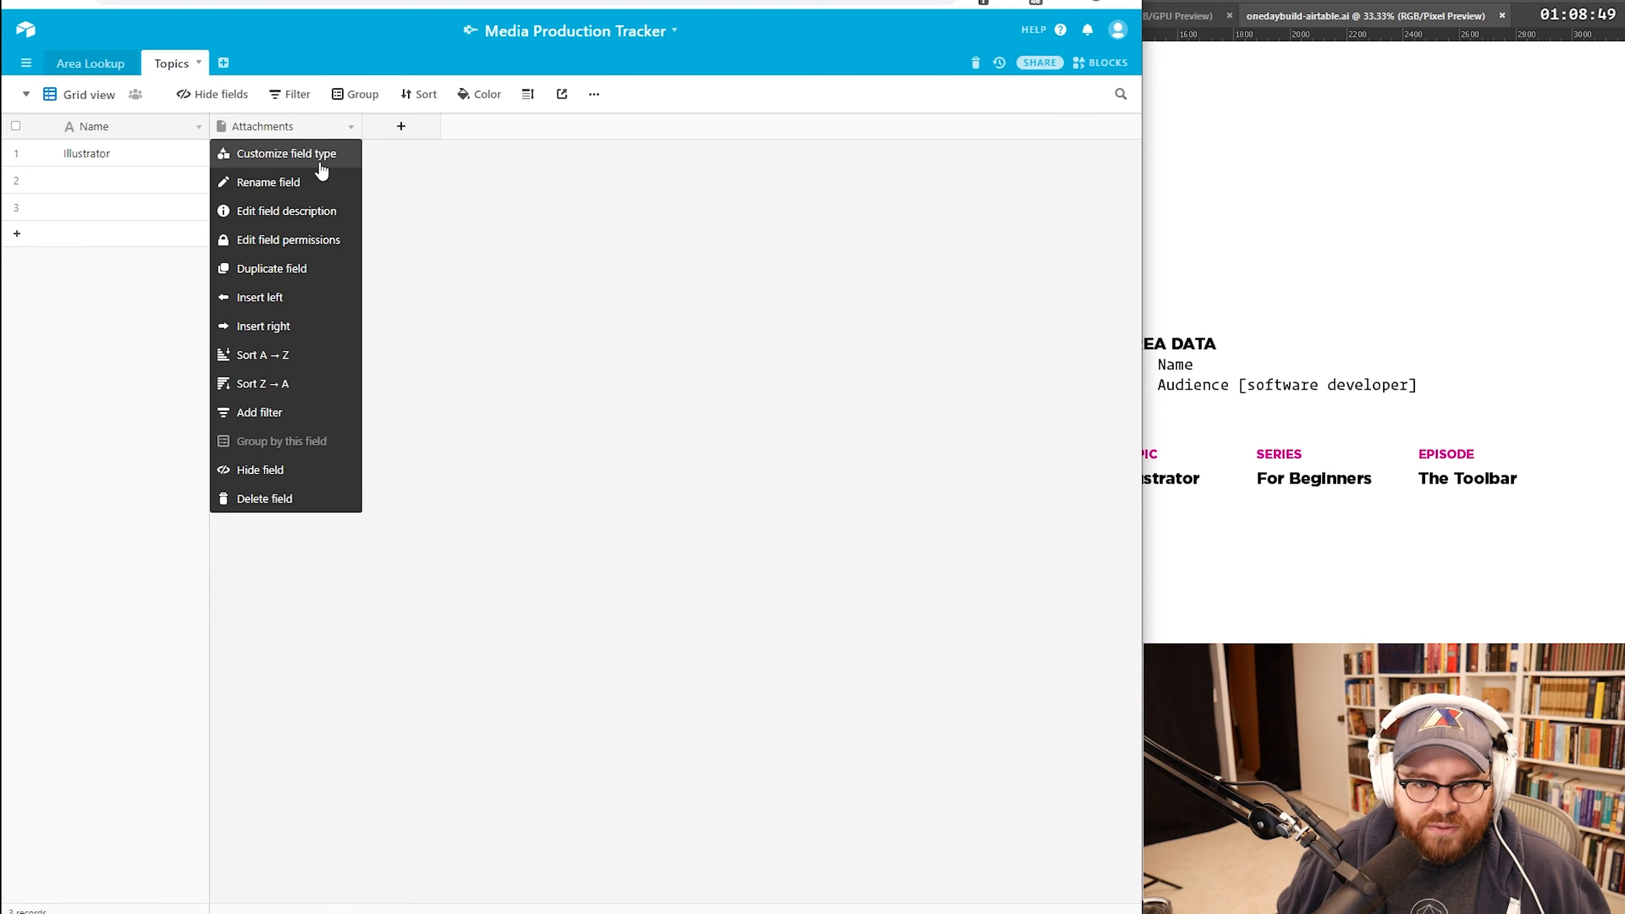
pyautogui.click(315, 160)
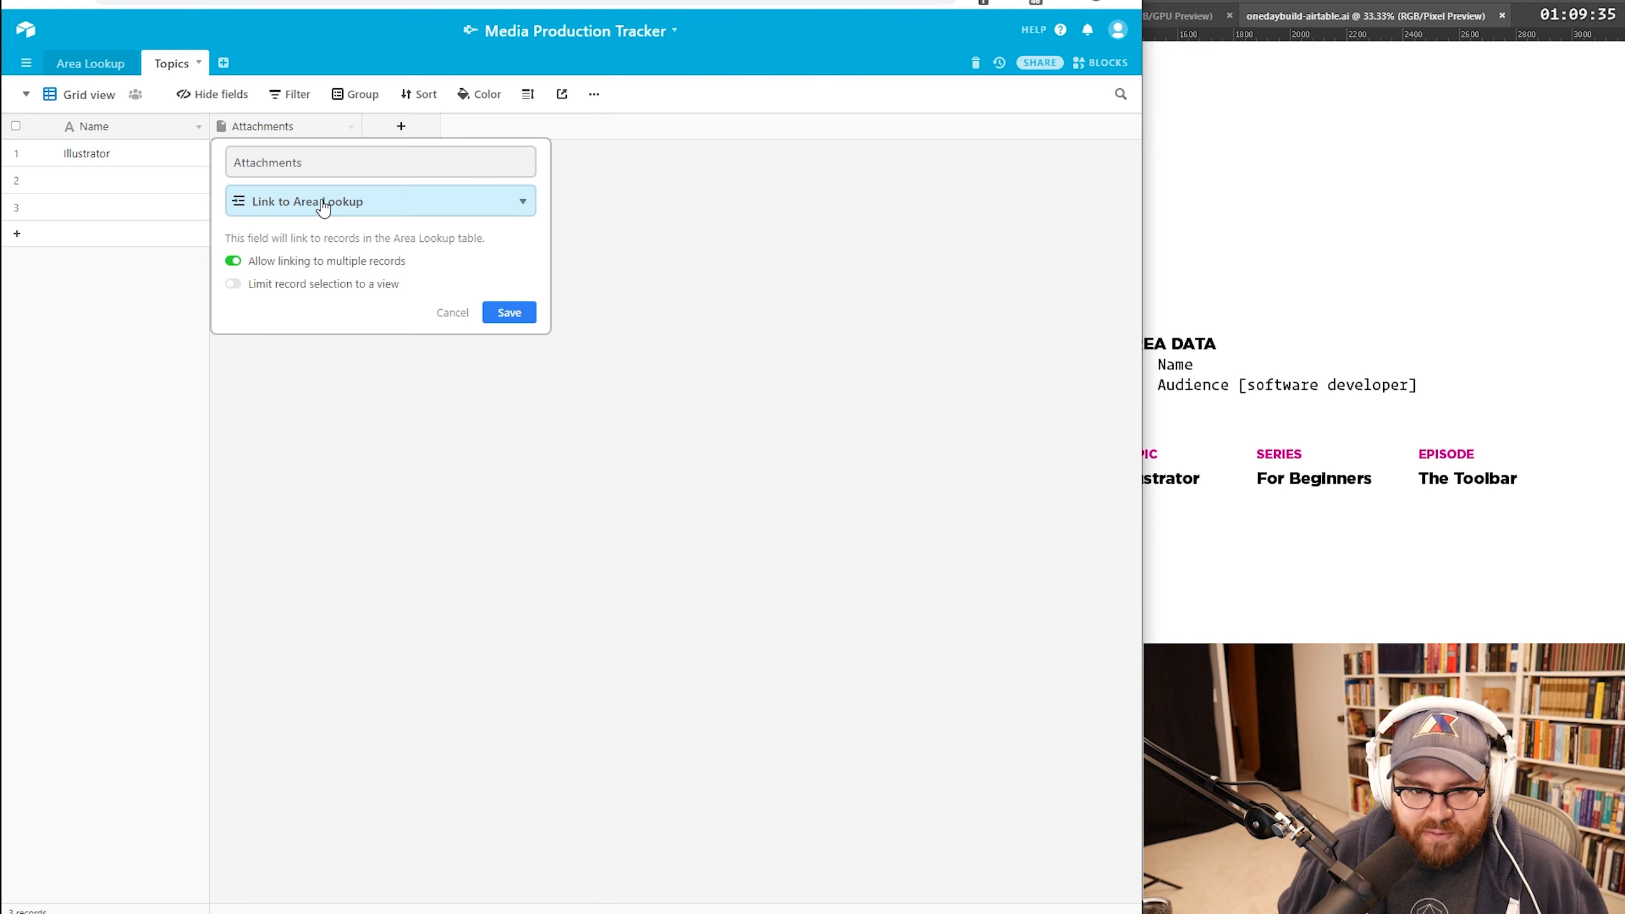
pyautogui.click(296, 269)
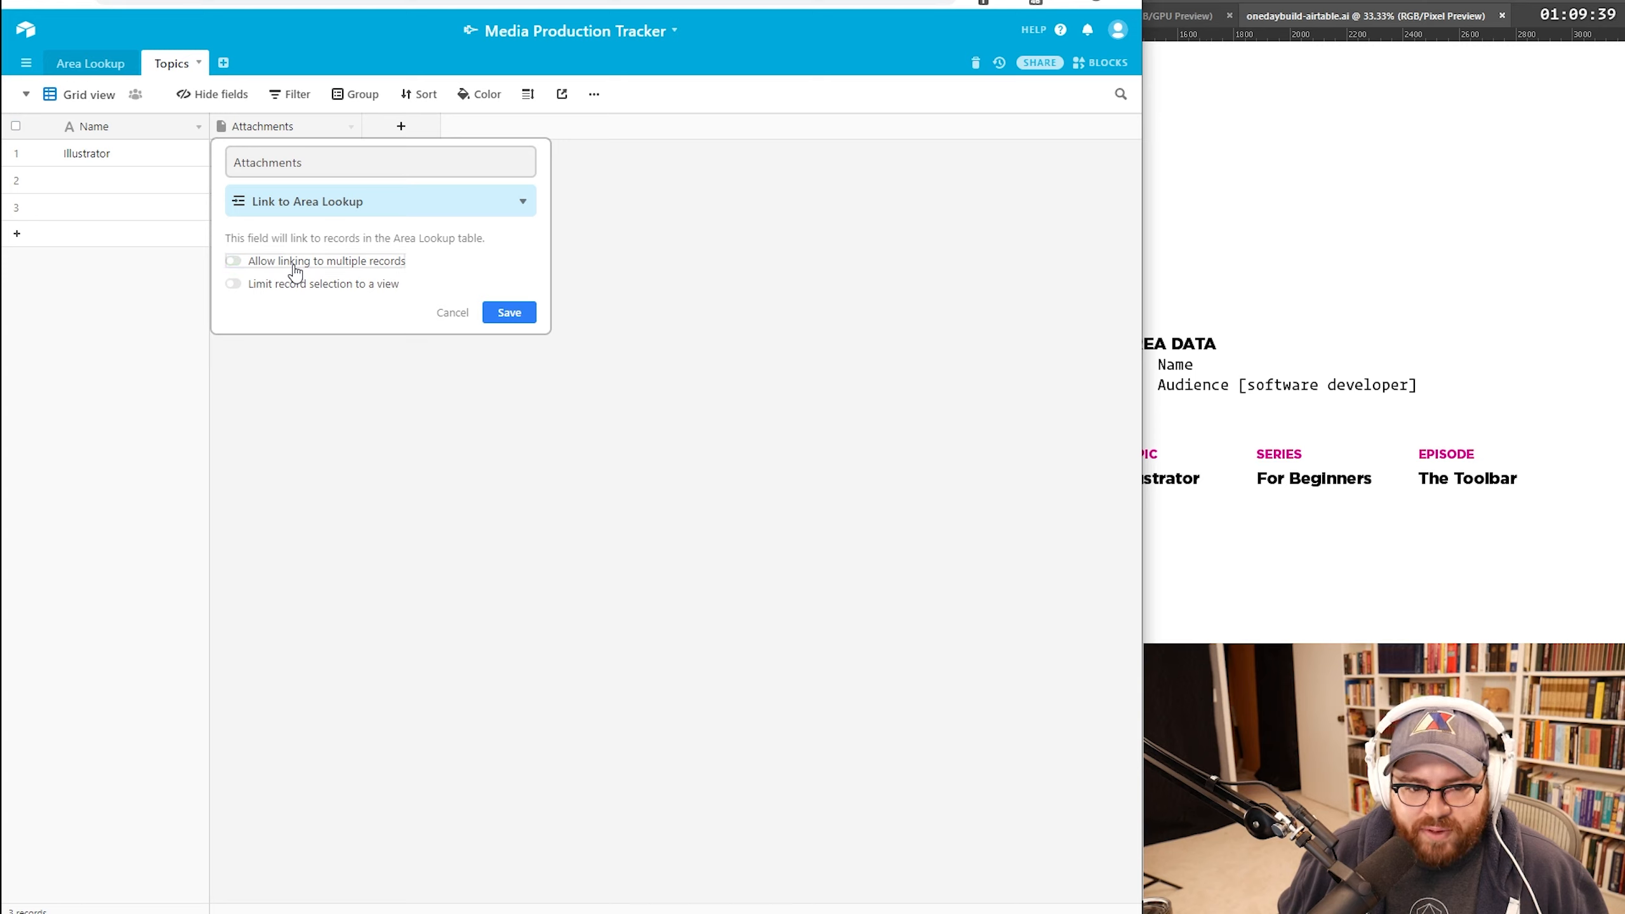
# Step: Rename the link field to 'Area' and link Illustrator to Instructional
pyautogui.doubleClick(279, 132)
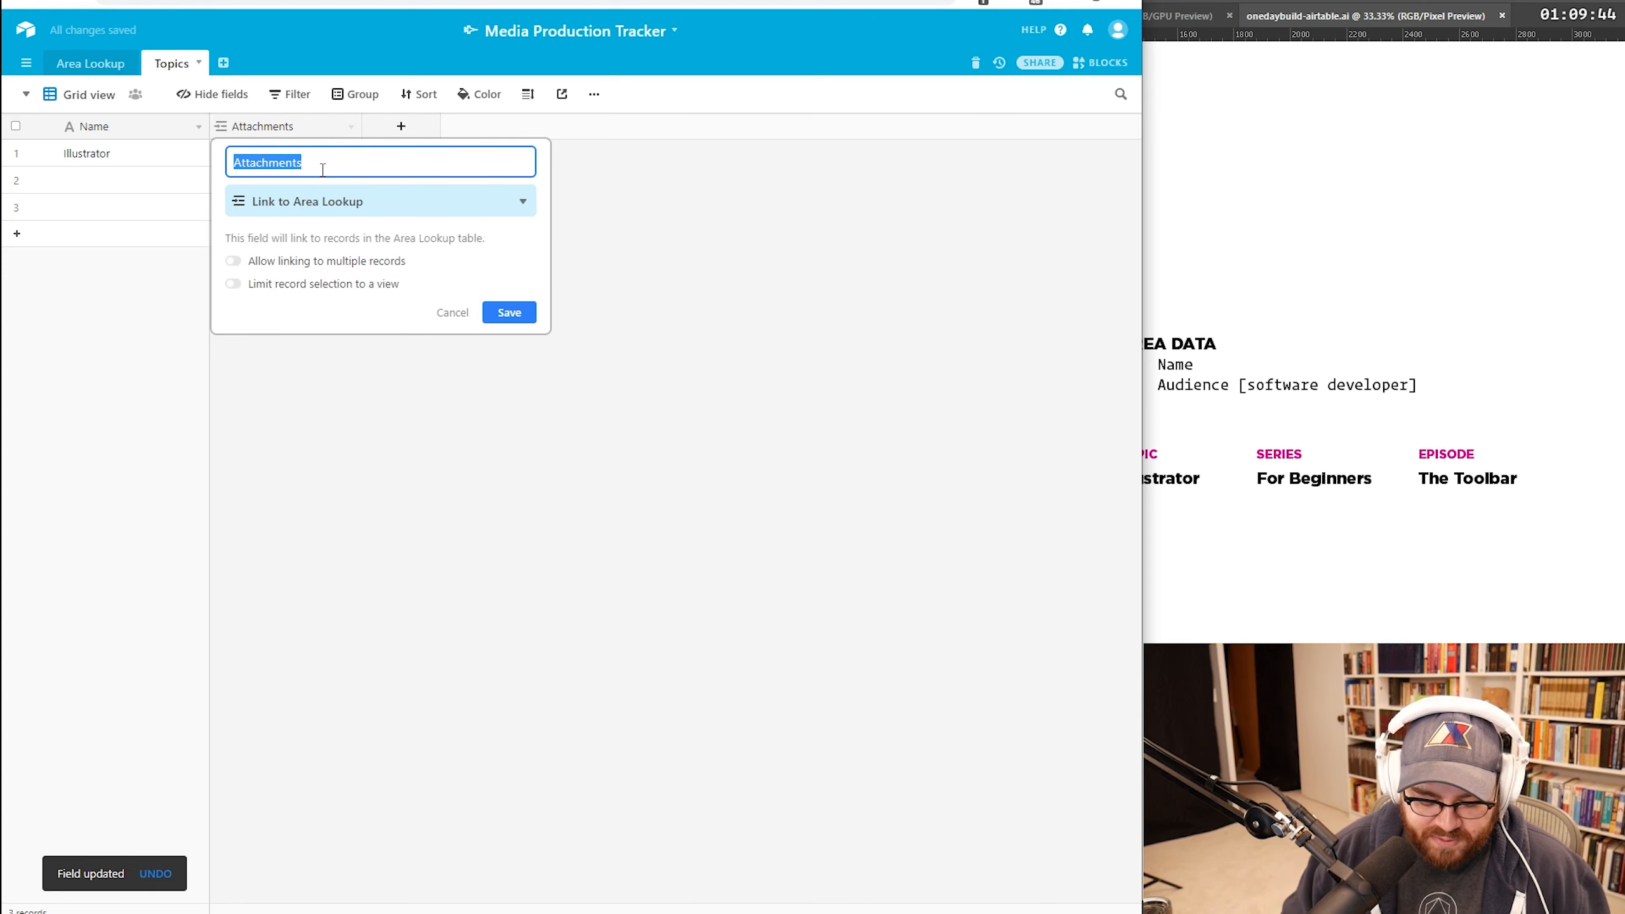
pyautogui.write('Area')
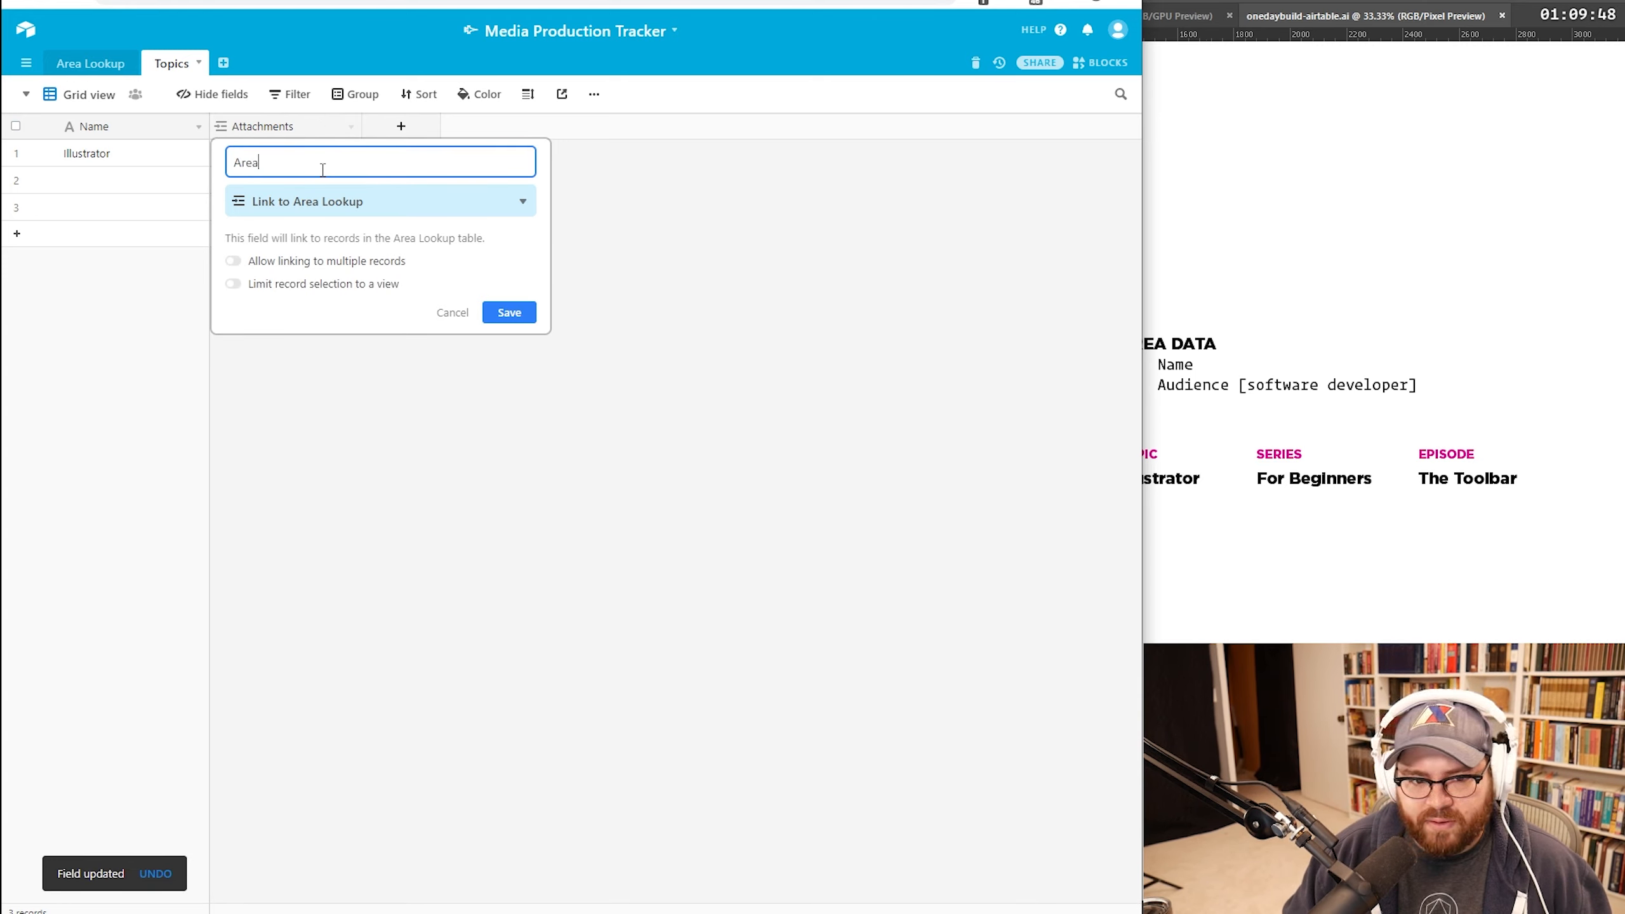
pyautogui.press('Return')
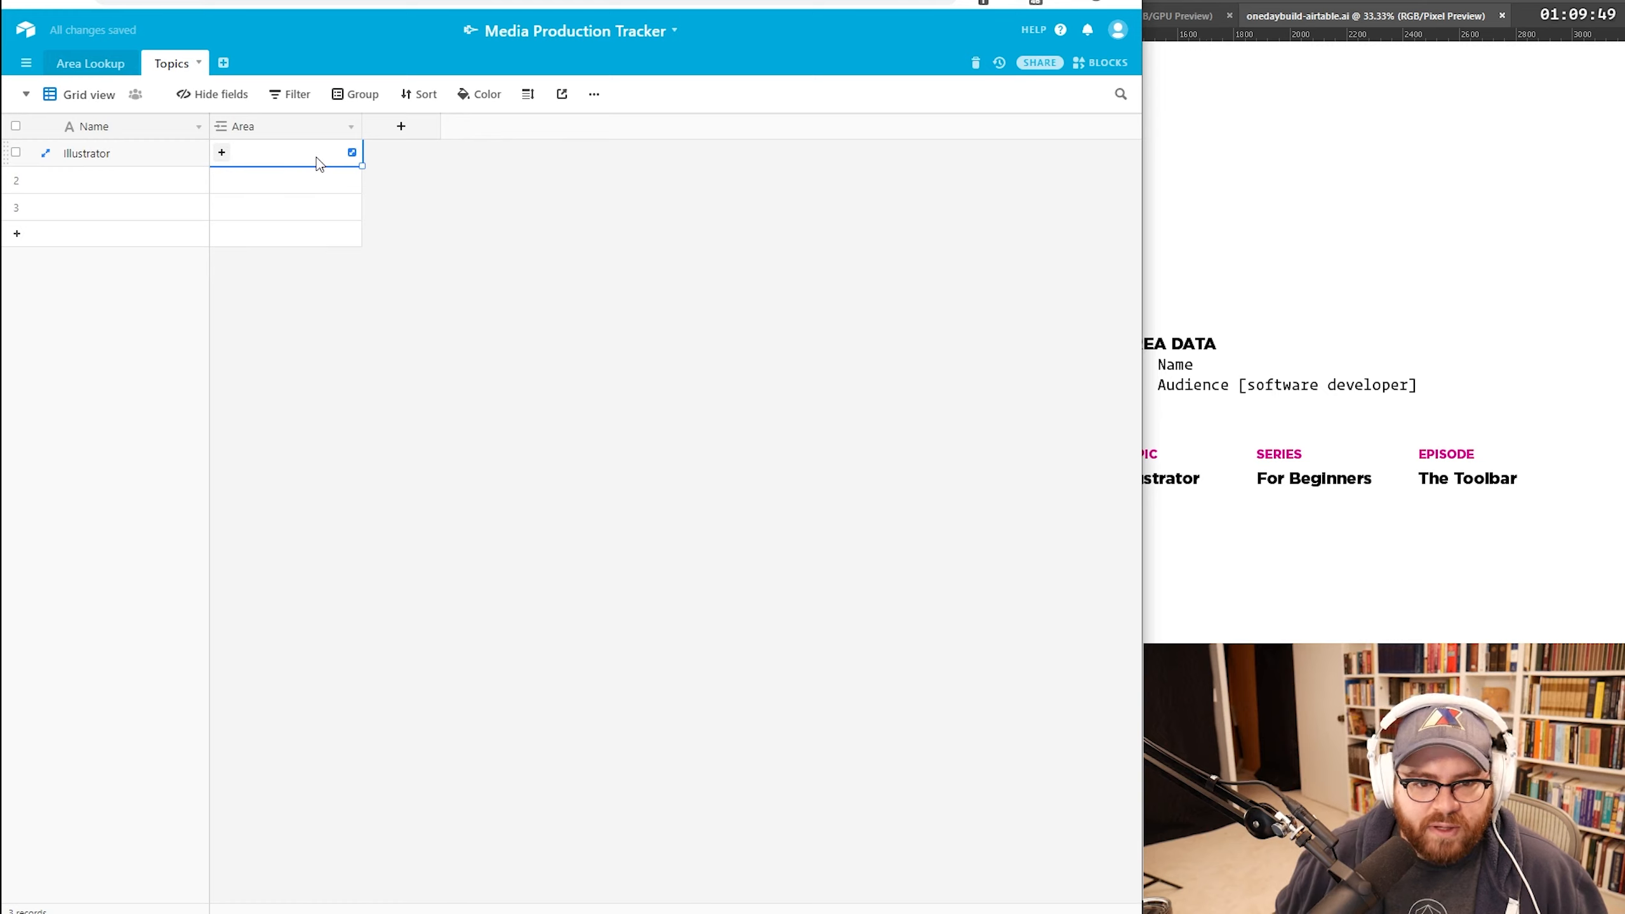
pyautogui.click(222, 152)
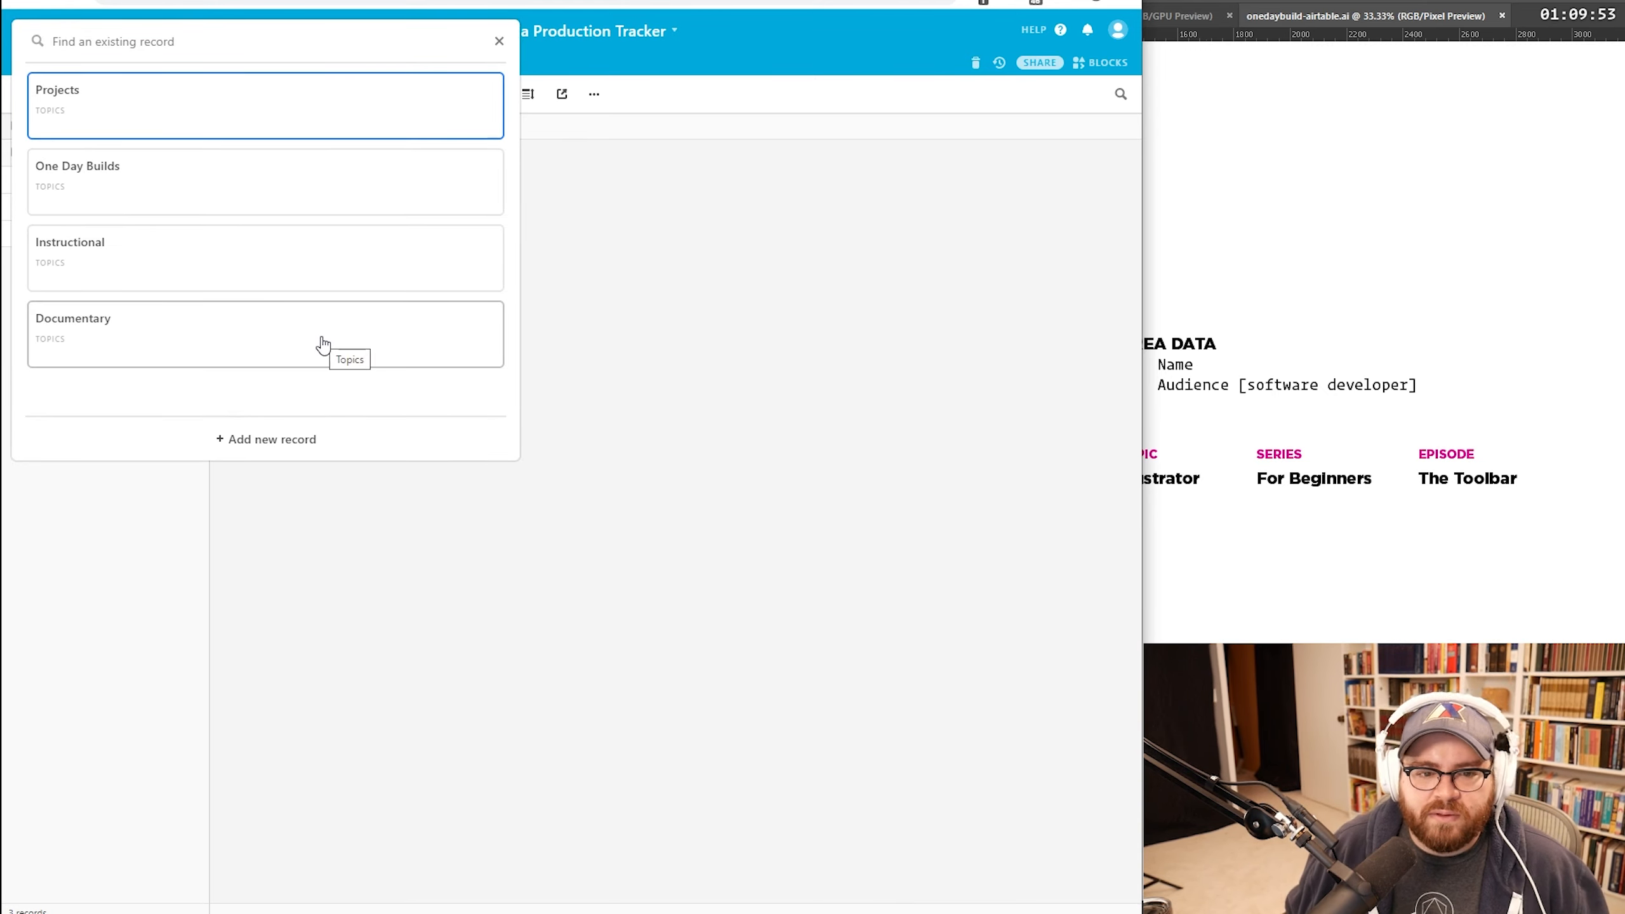
pyautogui.click(173, 264)
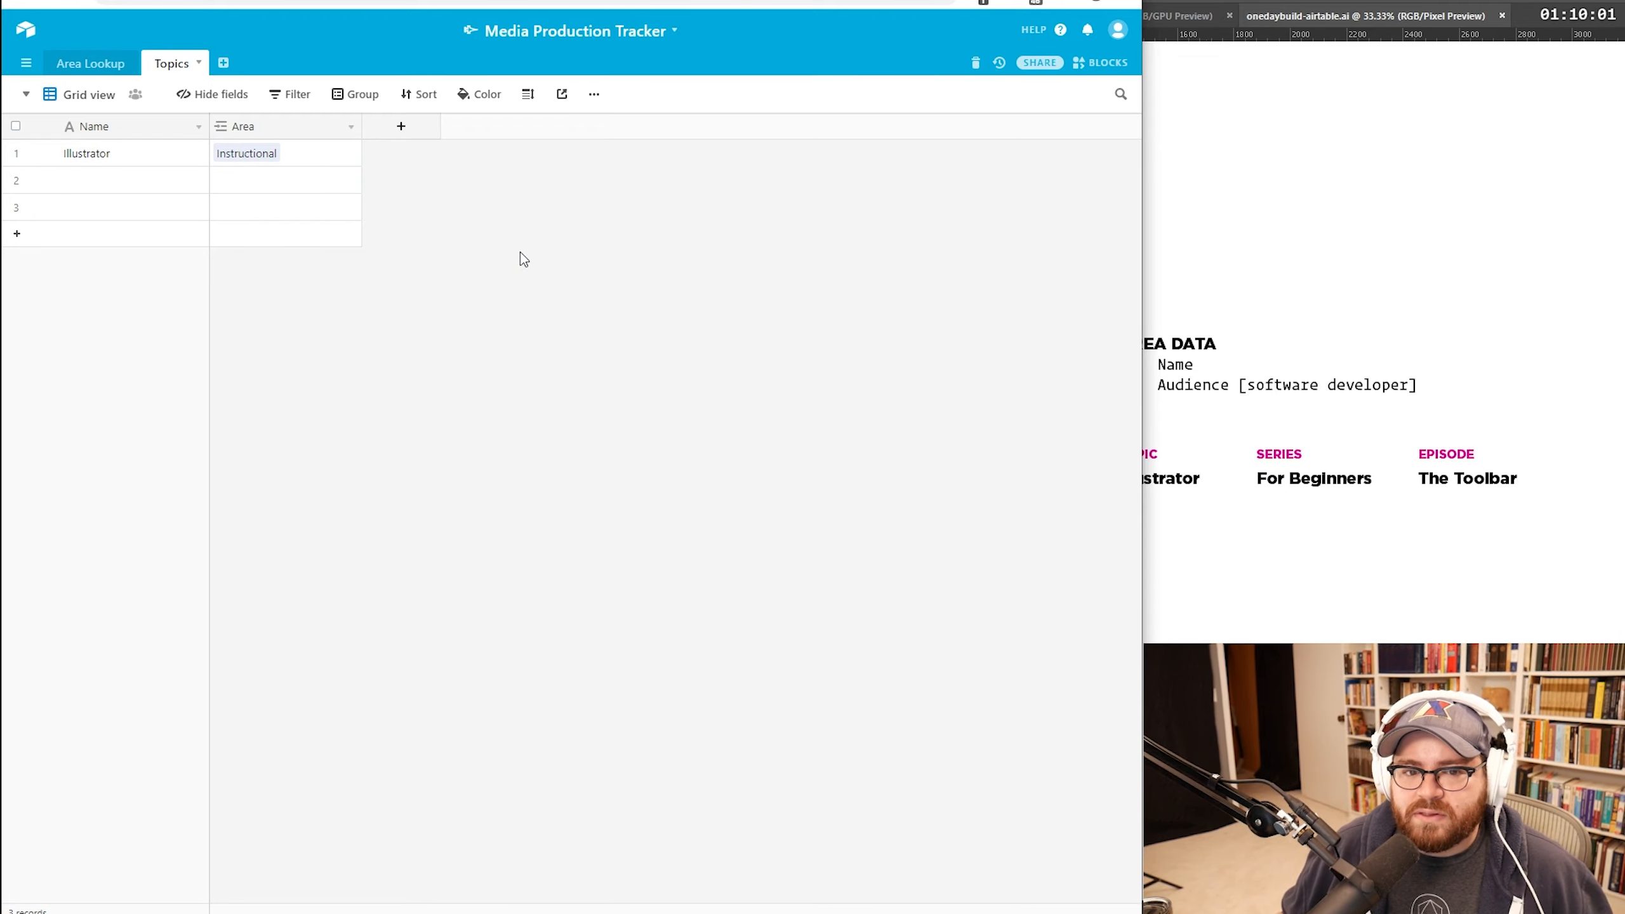
# Step: Add an 'Audience' single-select field with options Developers, Designers and Entrepreneurs
pyautogui.click(395, 136)
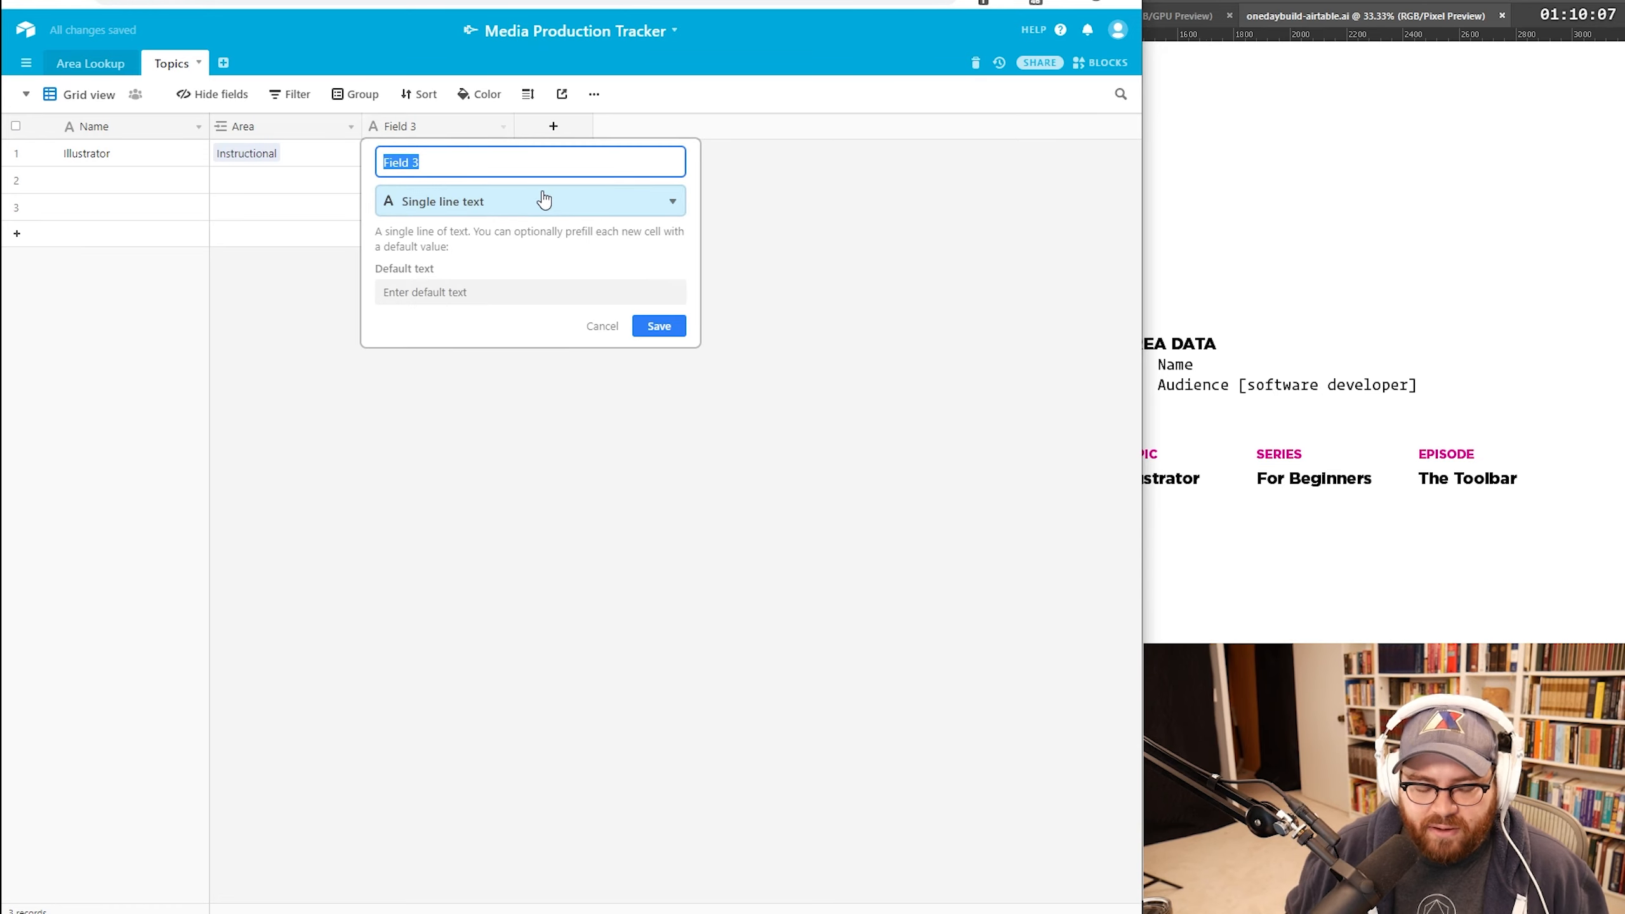
pyautogui.write('Audience')
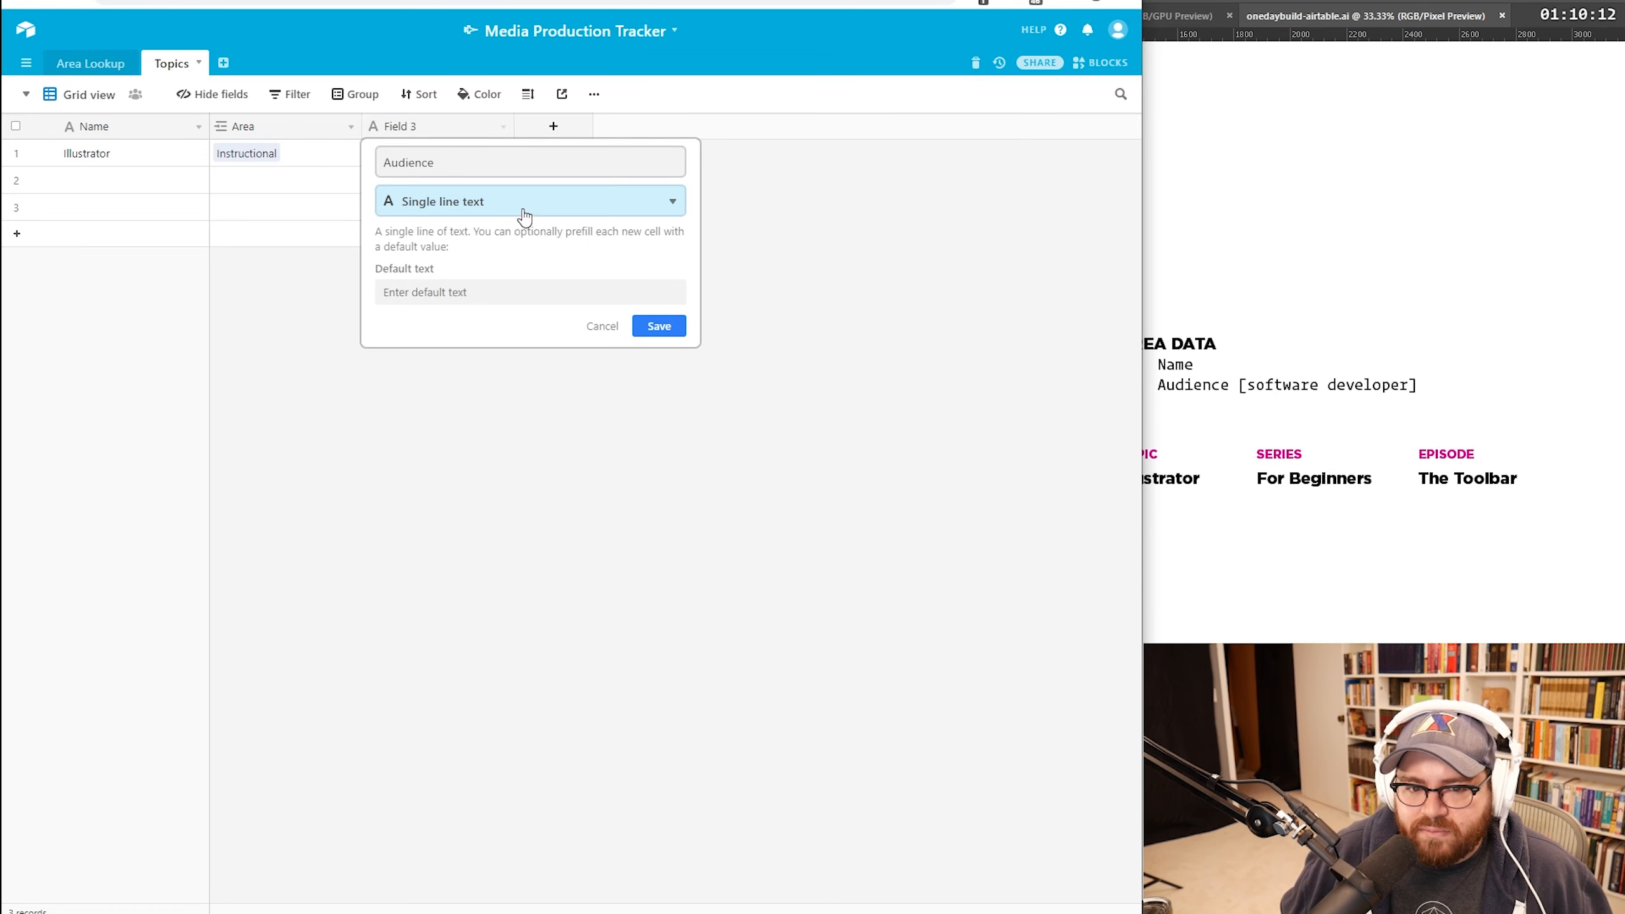
pyautogui.click(523, 206)
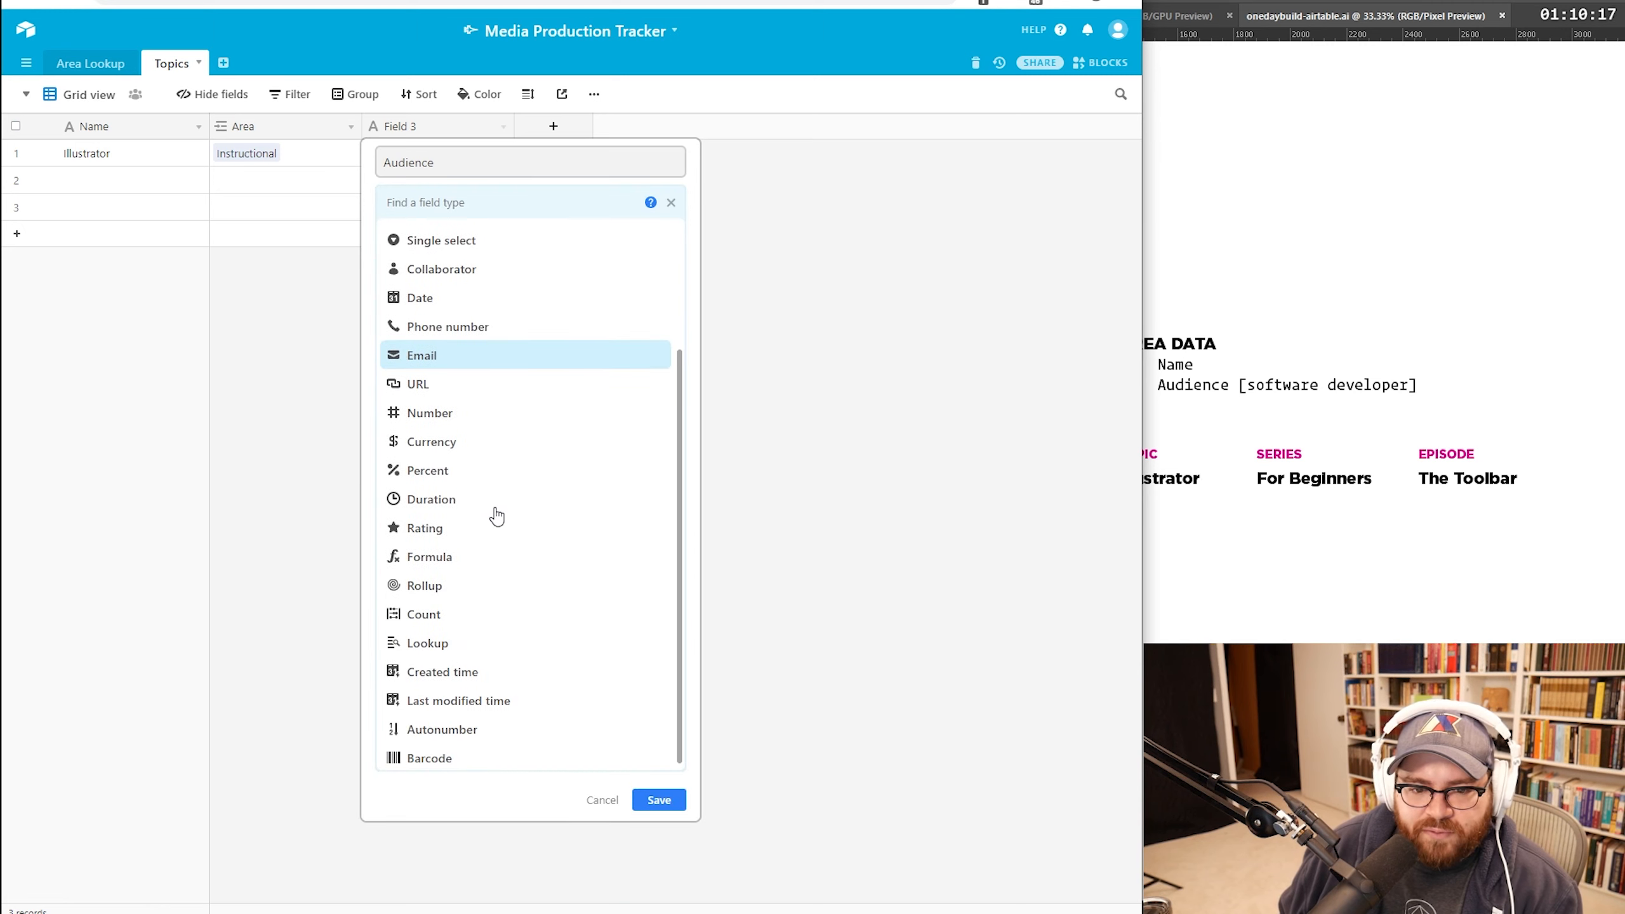
pyautogui.scroll(2, 486, 506)
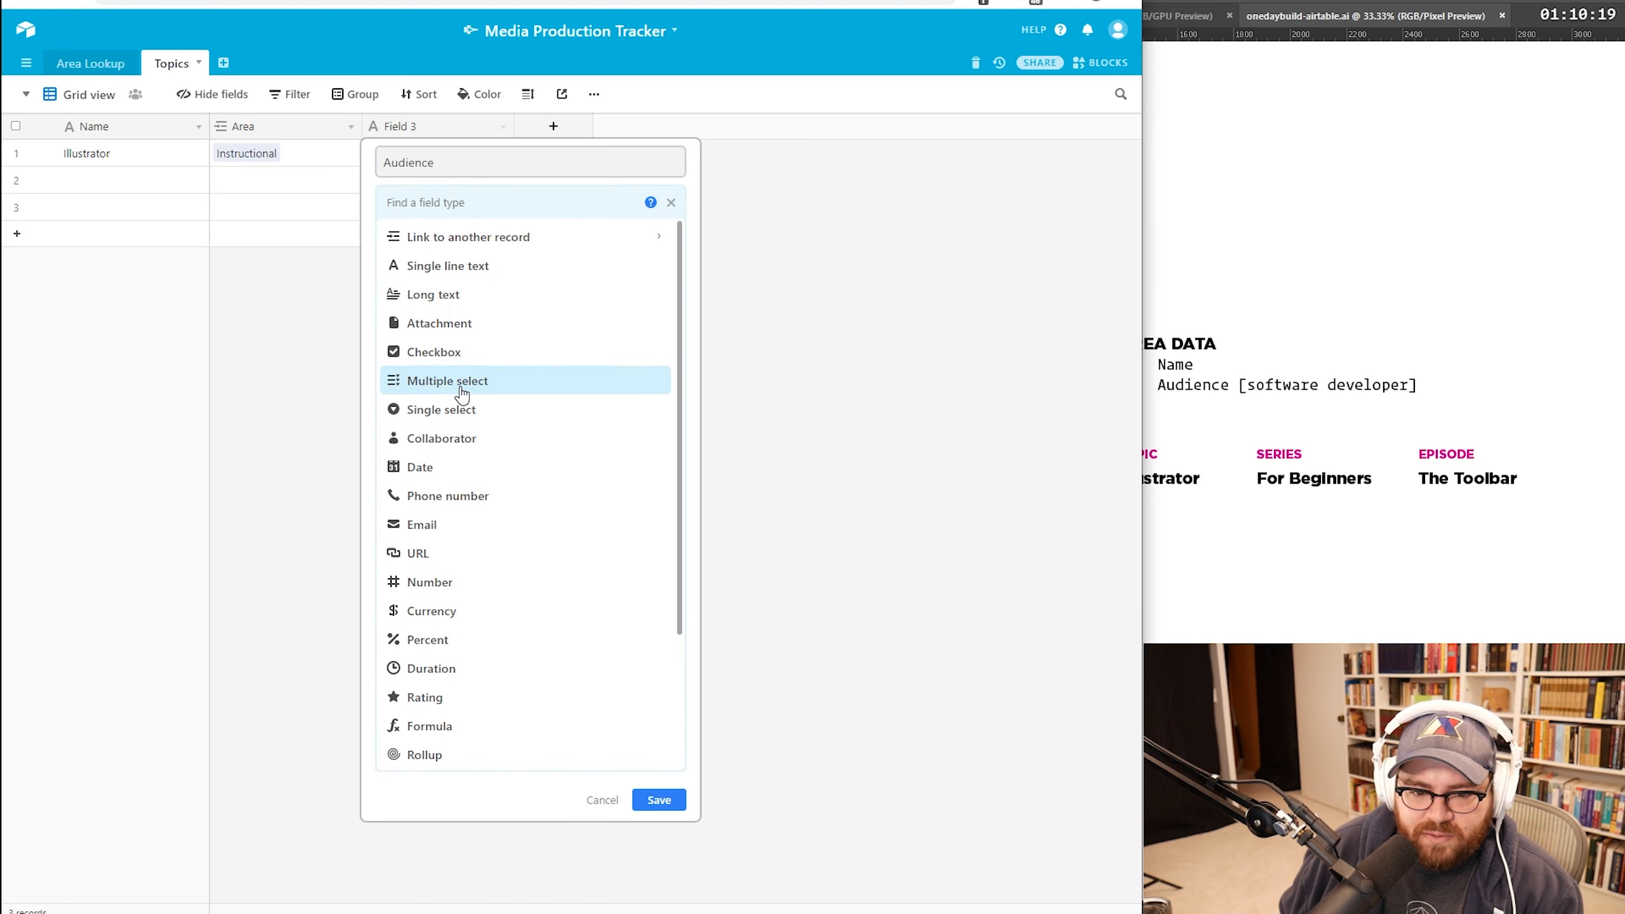
pyautogui.click(462, 409)
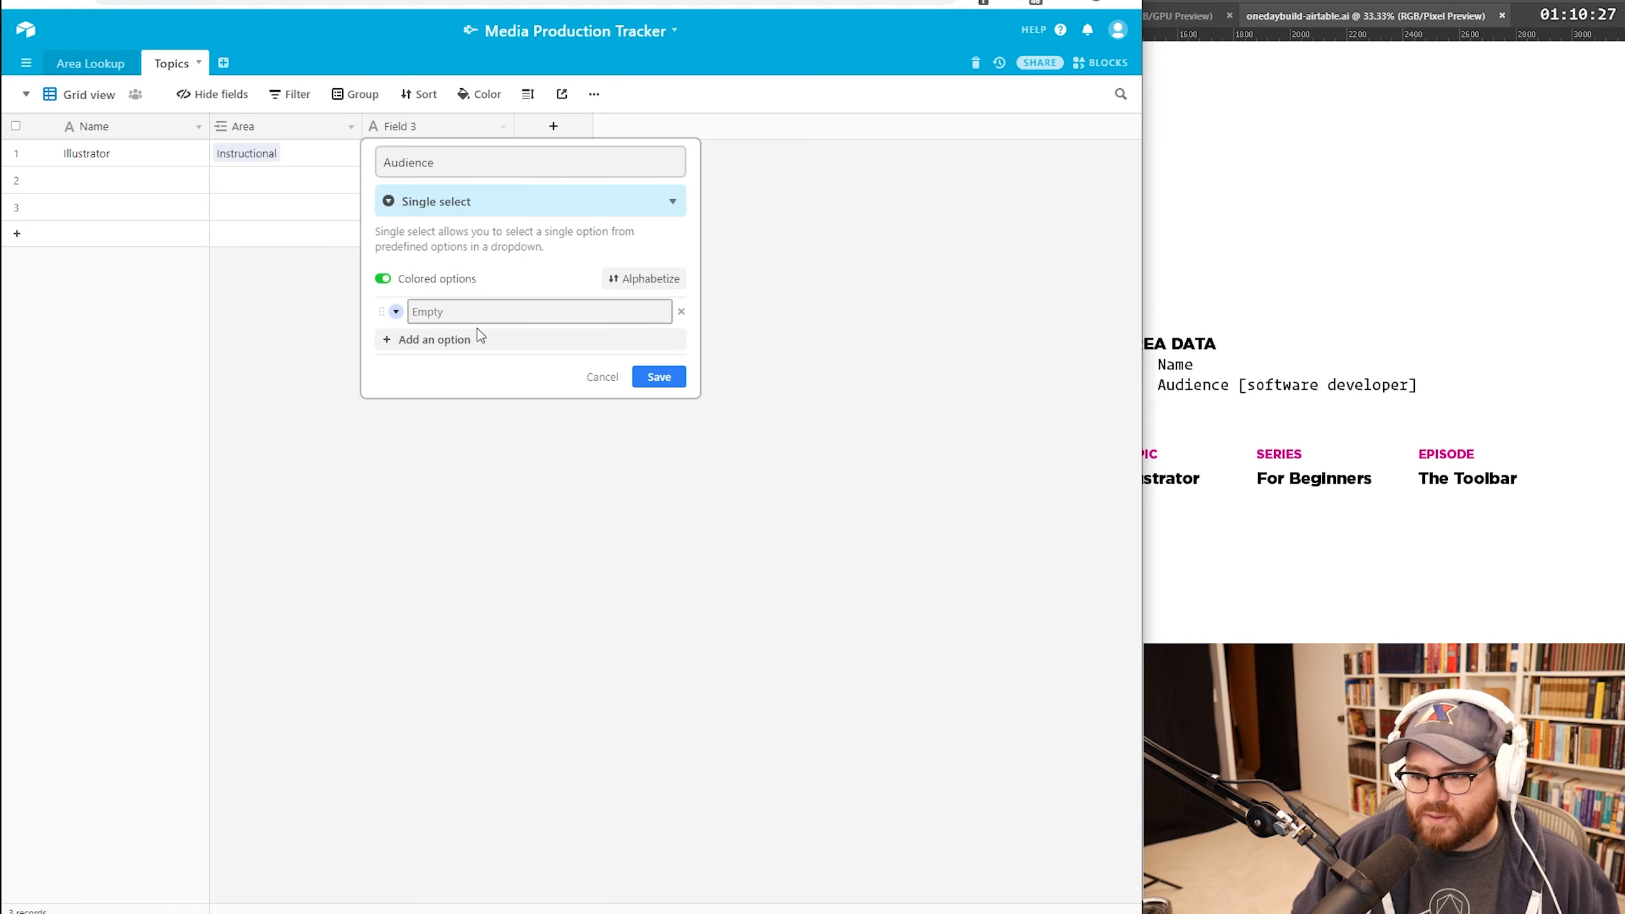
pyautogui.write('pers')
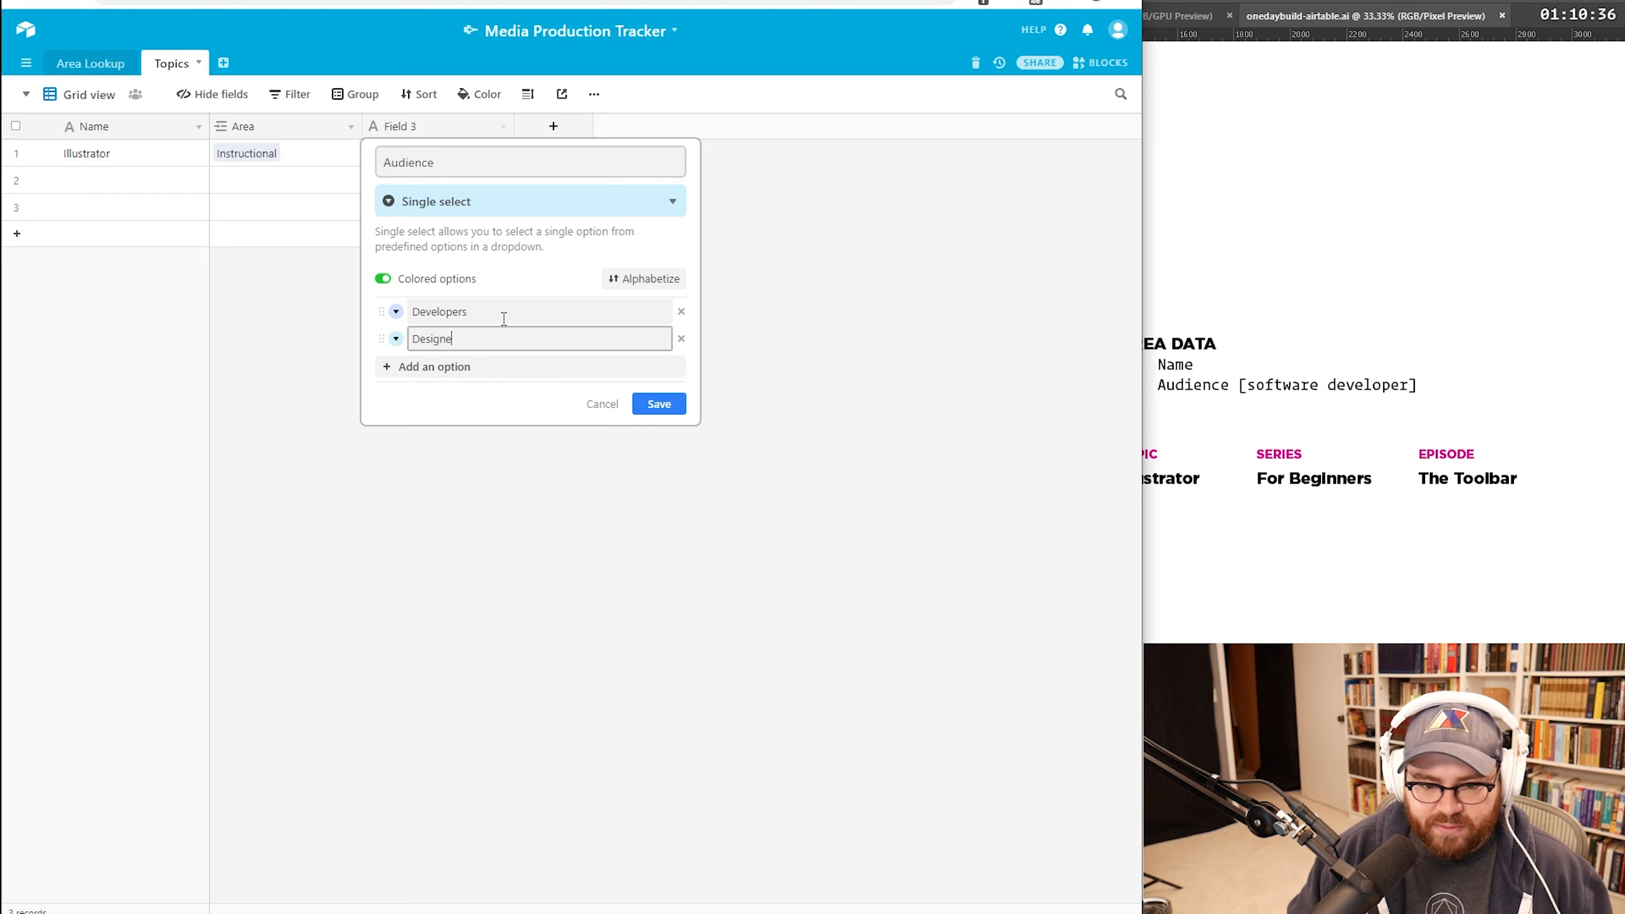
pyautogui.write('rs')
pyautogui.press('Return')
pyautogui.click(420, 151)
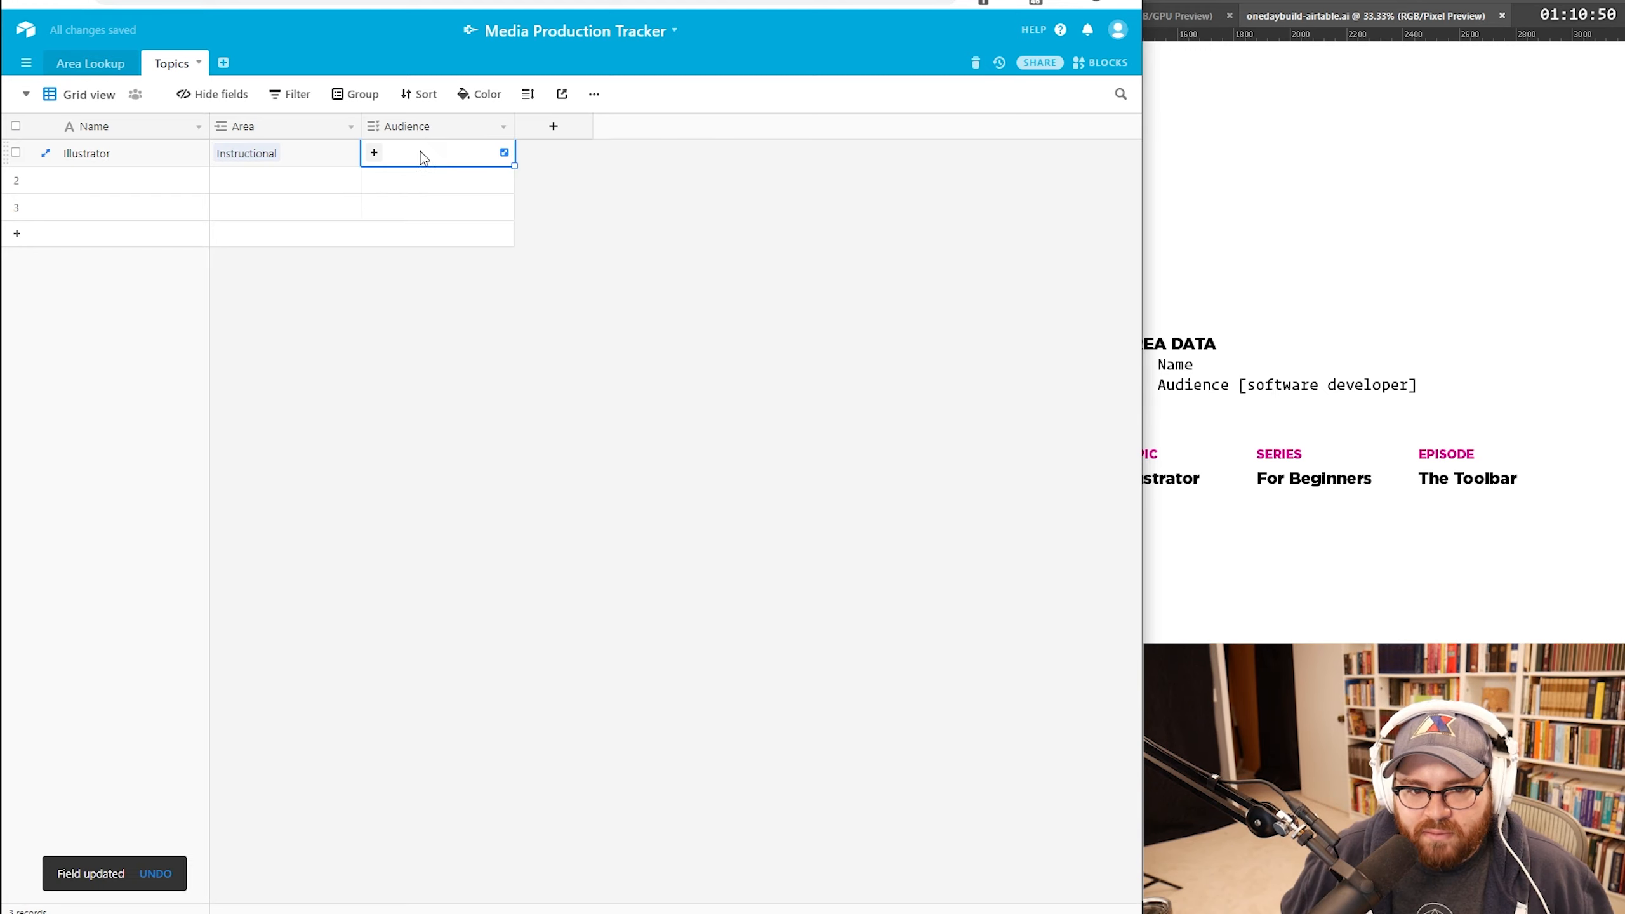
# Step: Set Illustrator's Audience to Designers
pyautogui.write('s')
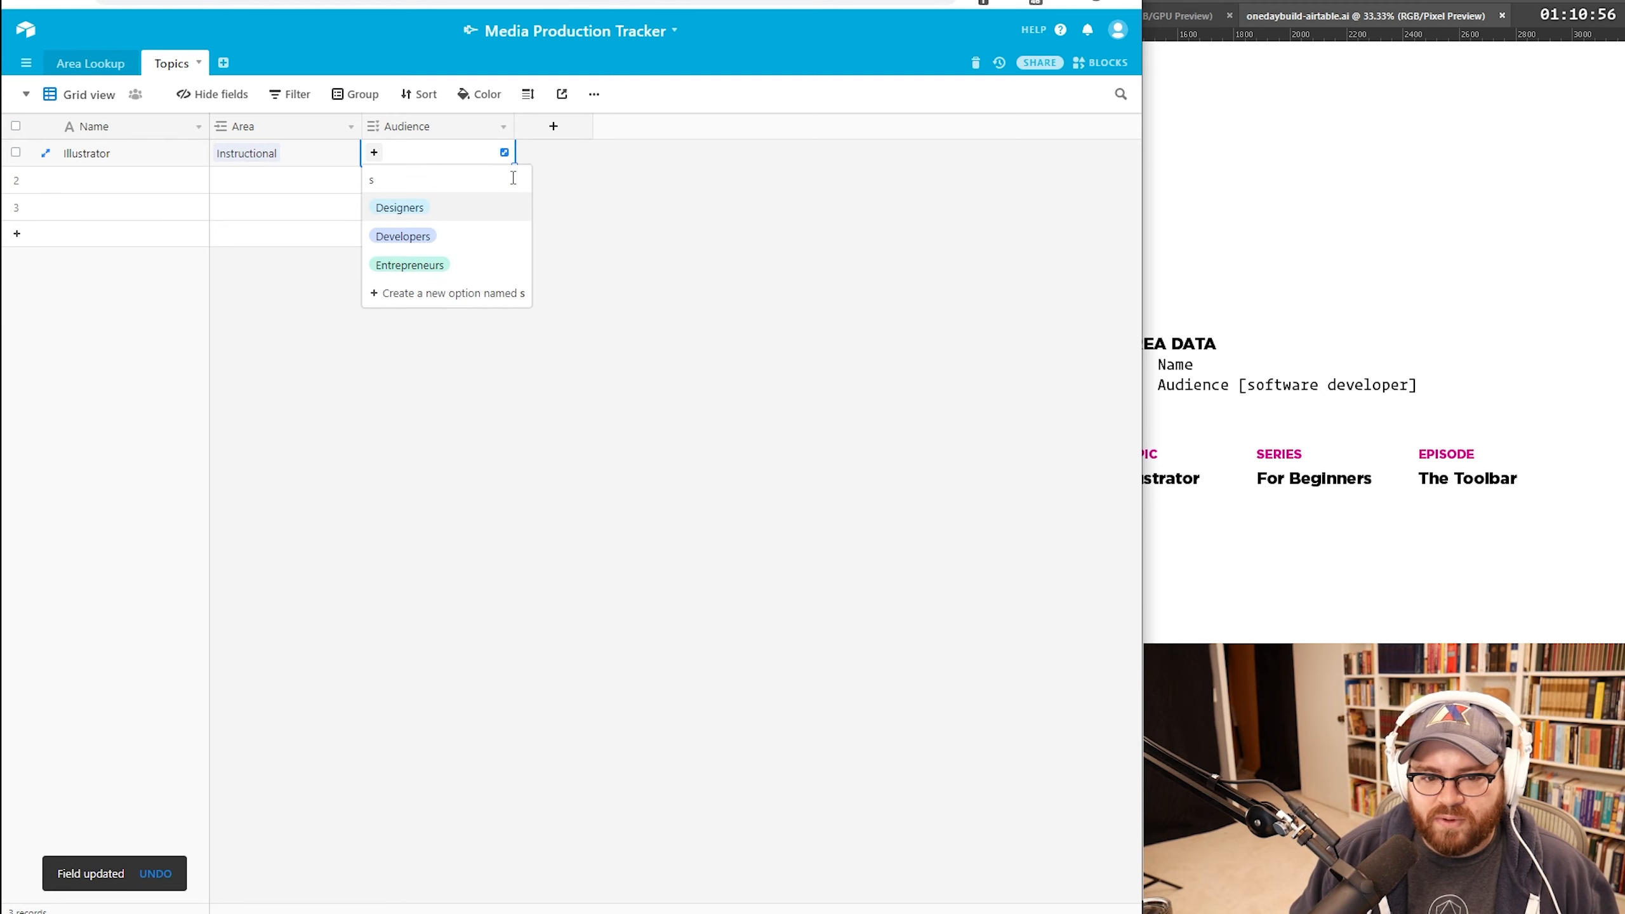
pyautogui.press('BackSpace')
pyautogui.write('de')
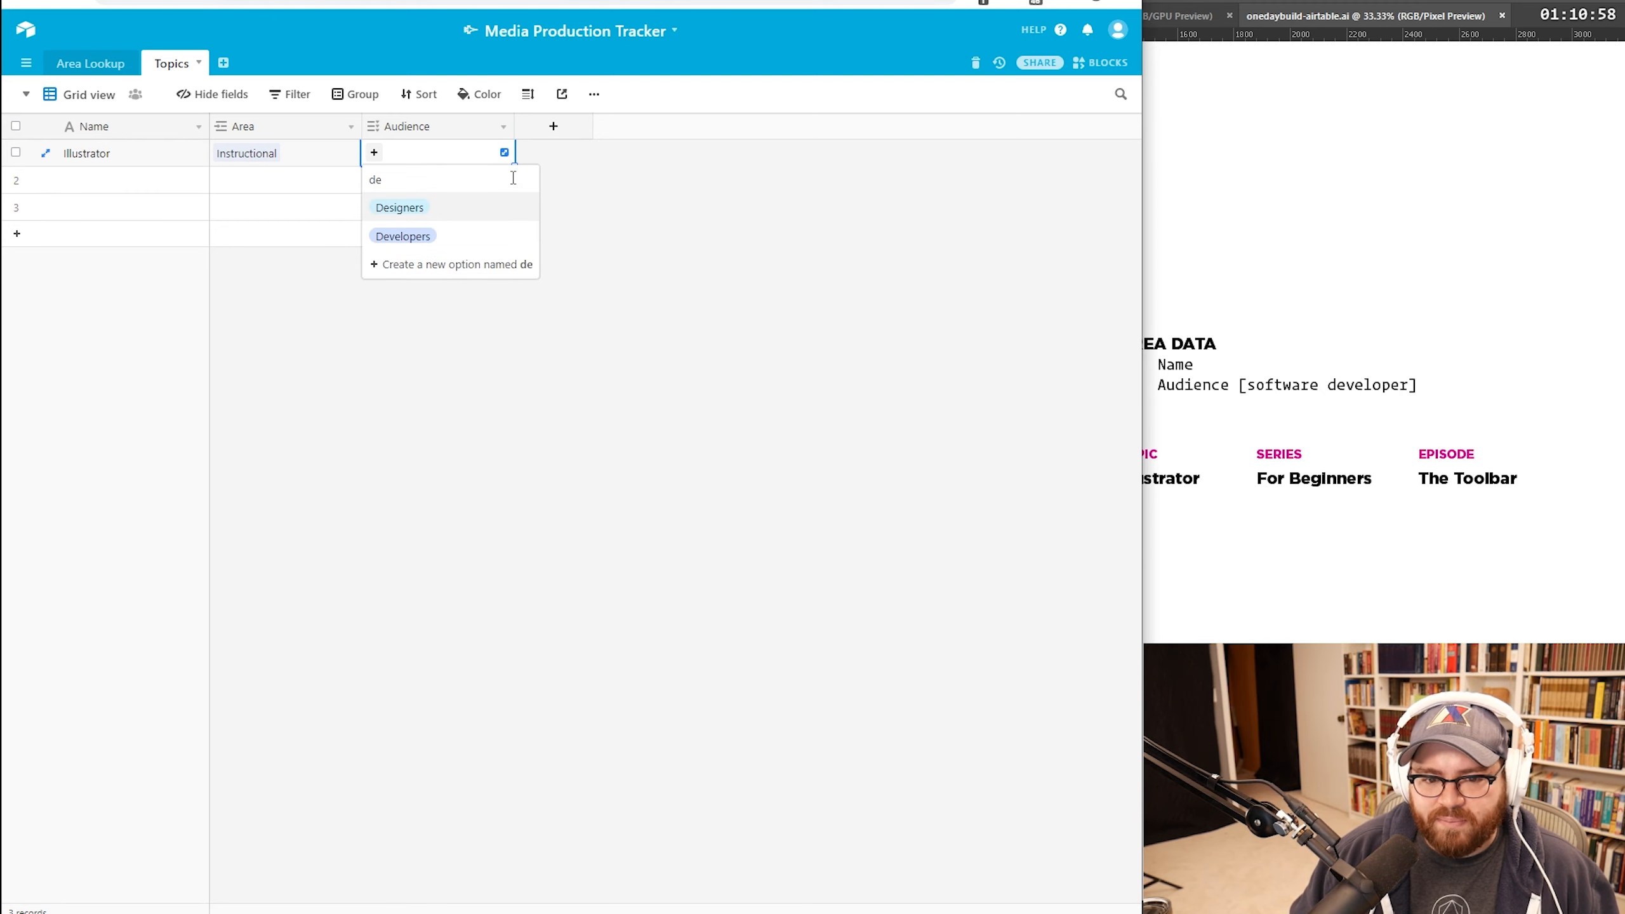
pyautogui.press('Return')
pyautogui.click(620, 282)
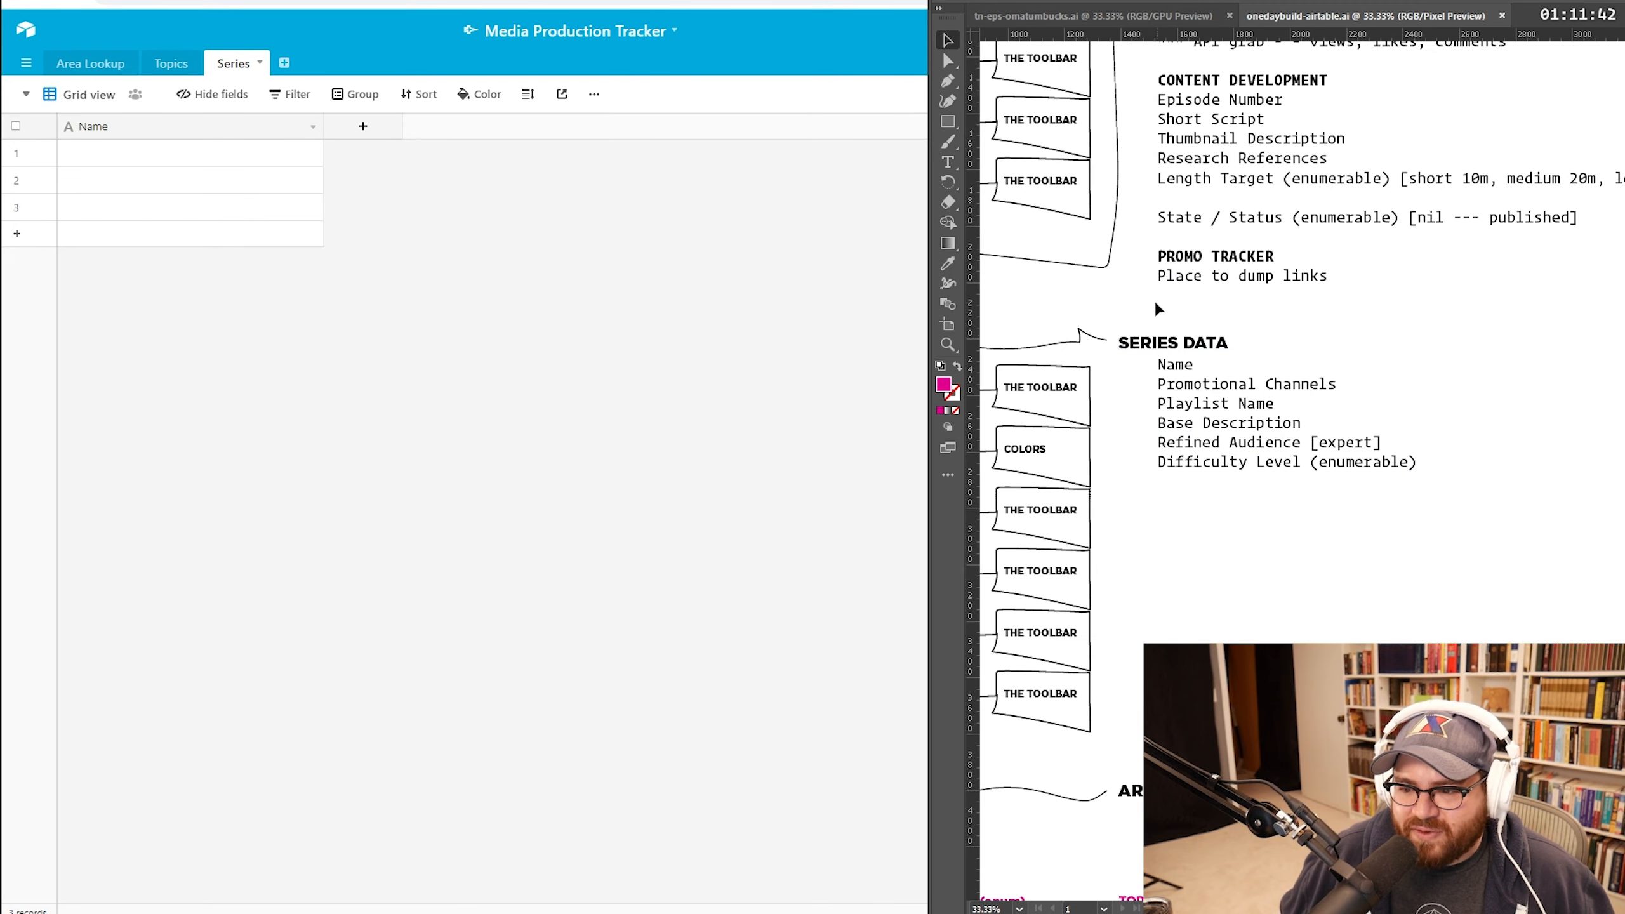
# Step: Name the first Series record 'For Beginners'
pyautogui.click(279, 200)
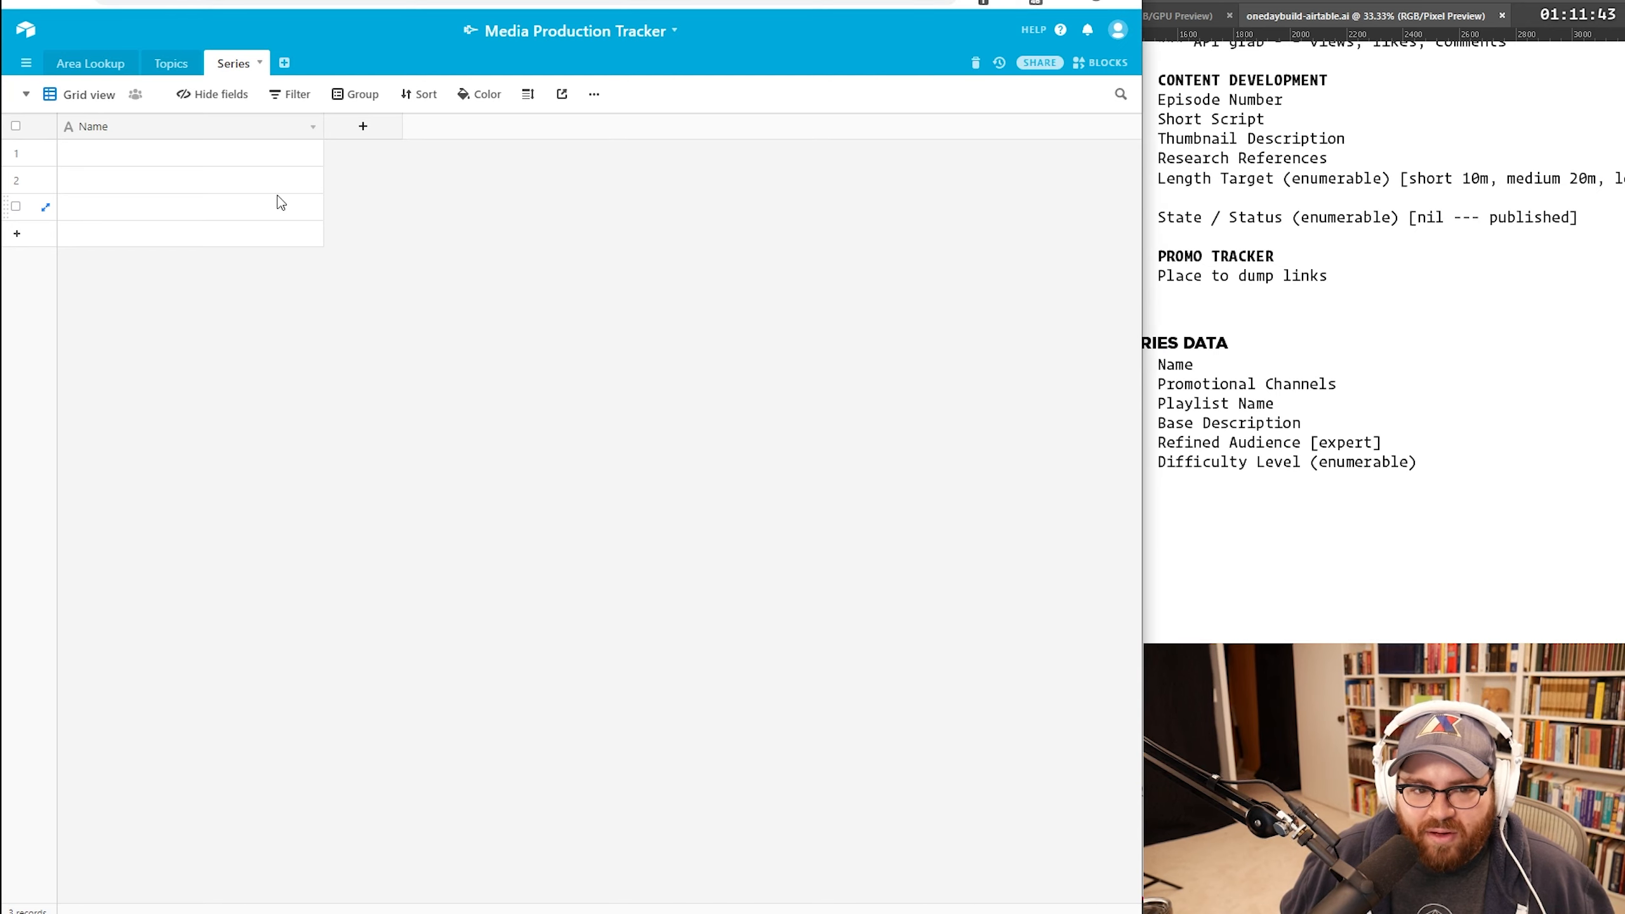
pyautogui.click(168, 156)
pyautogui.click(170, 63)
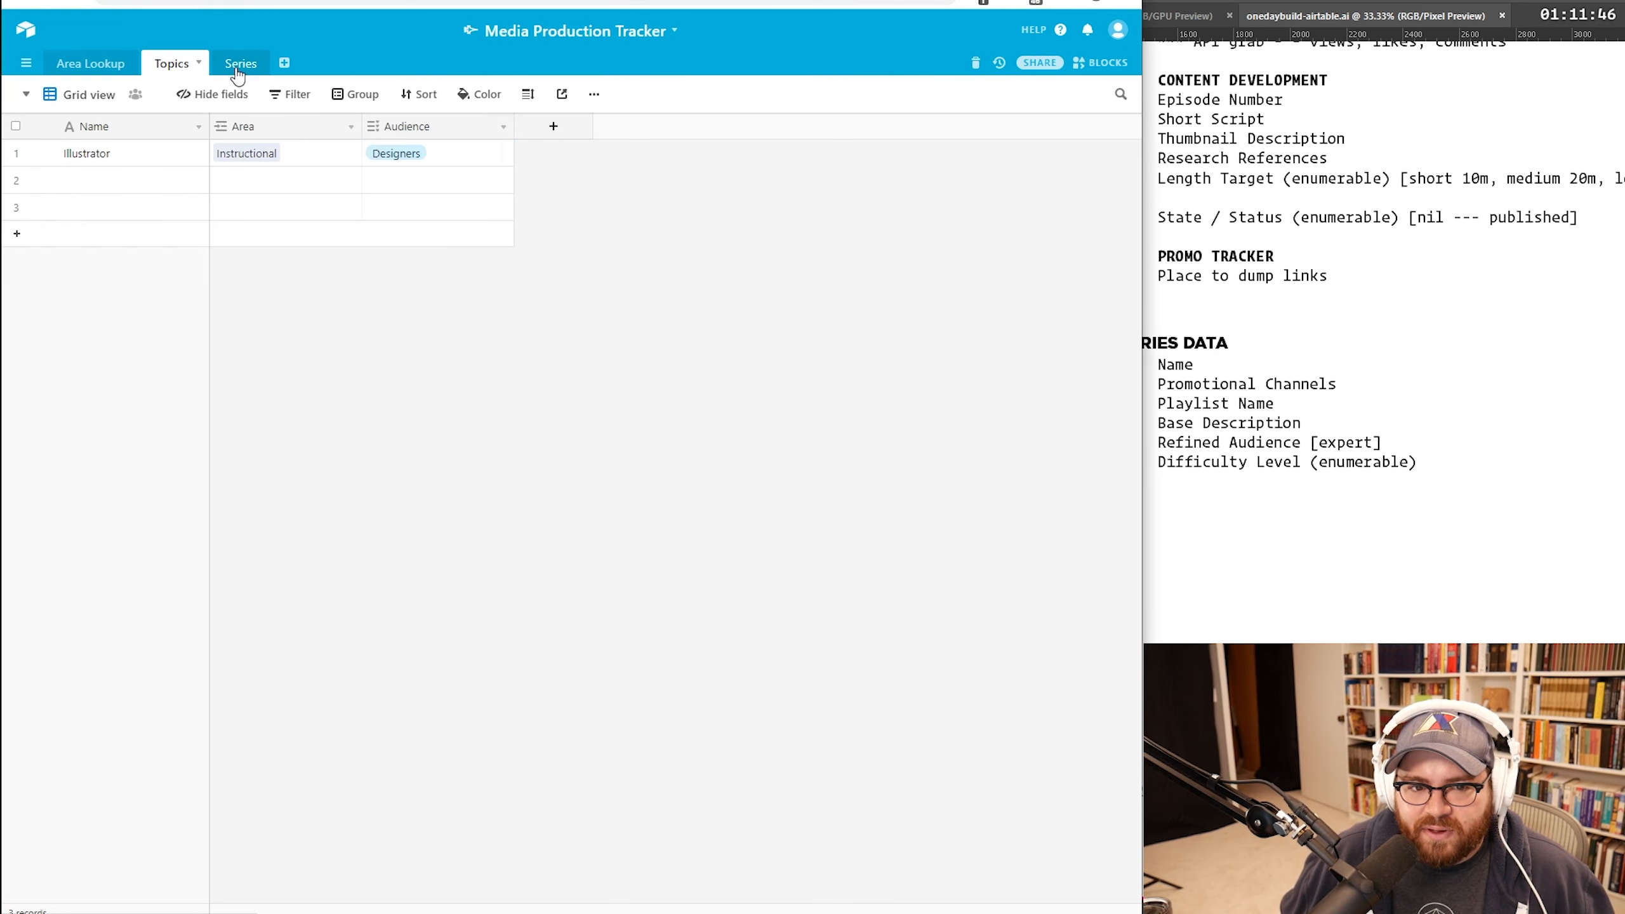
pyautogui.click(232, 67)
pyautogui.click(199, 156)
pyautogui.write('For Beginners')
pyautogui.press('Return')
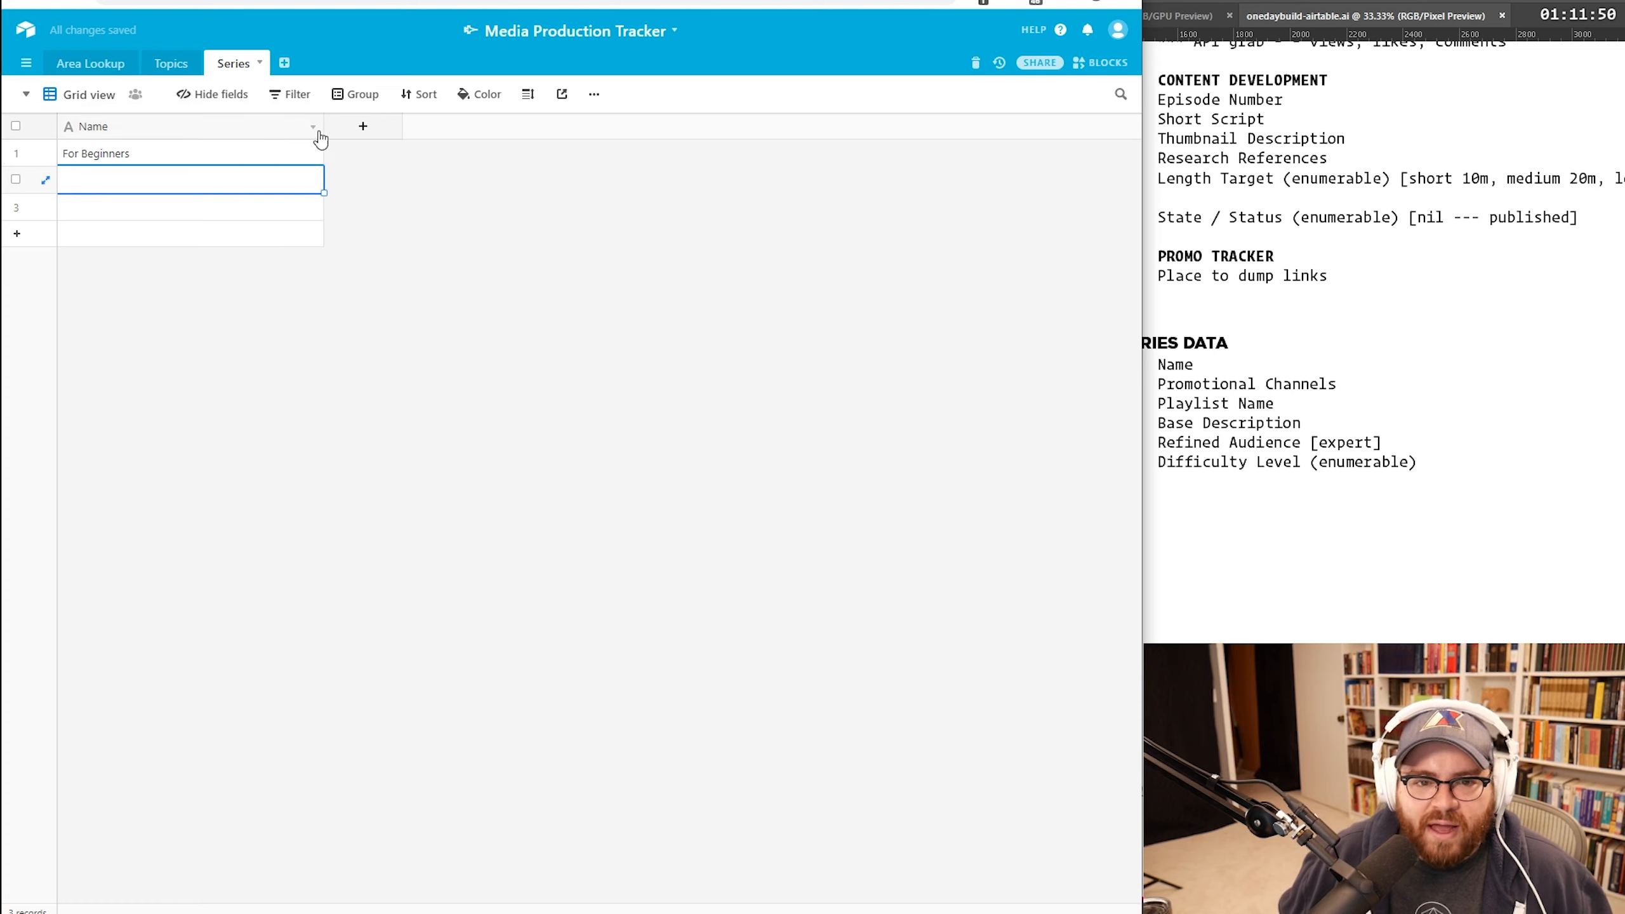
# Step: Add a field linking to the Topics table and name it 'Topic'
pyautogui.click(373, 129)
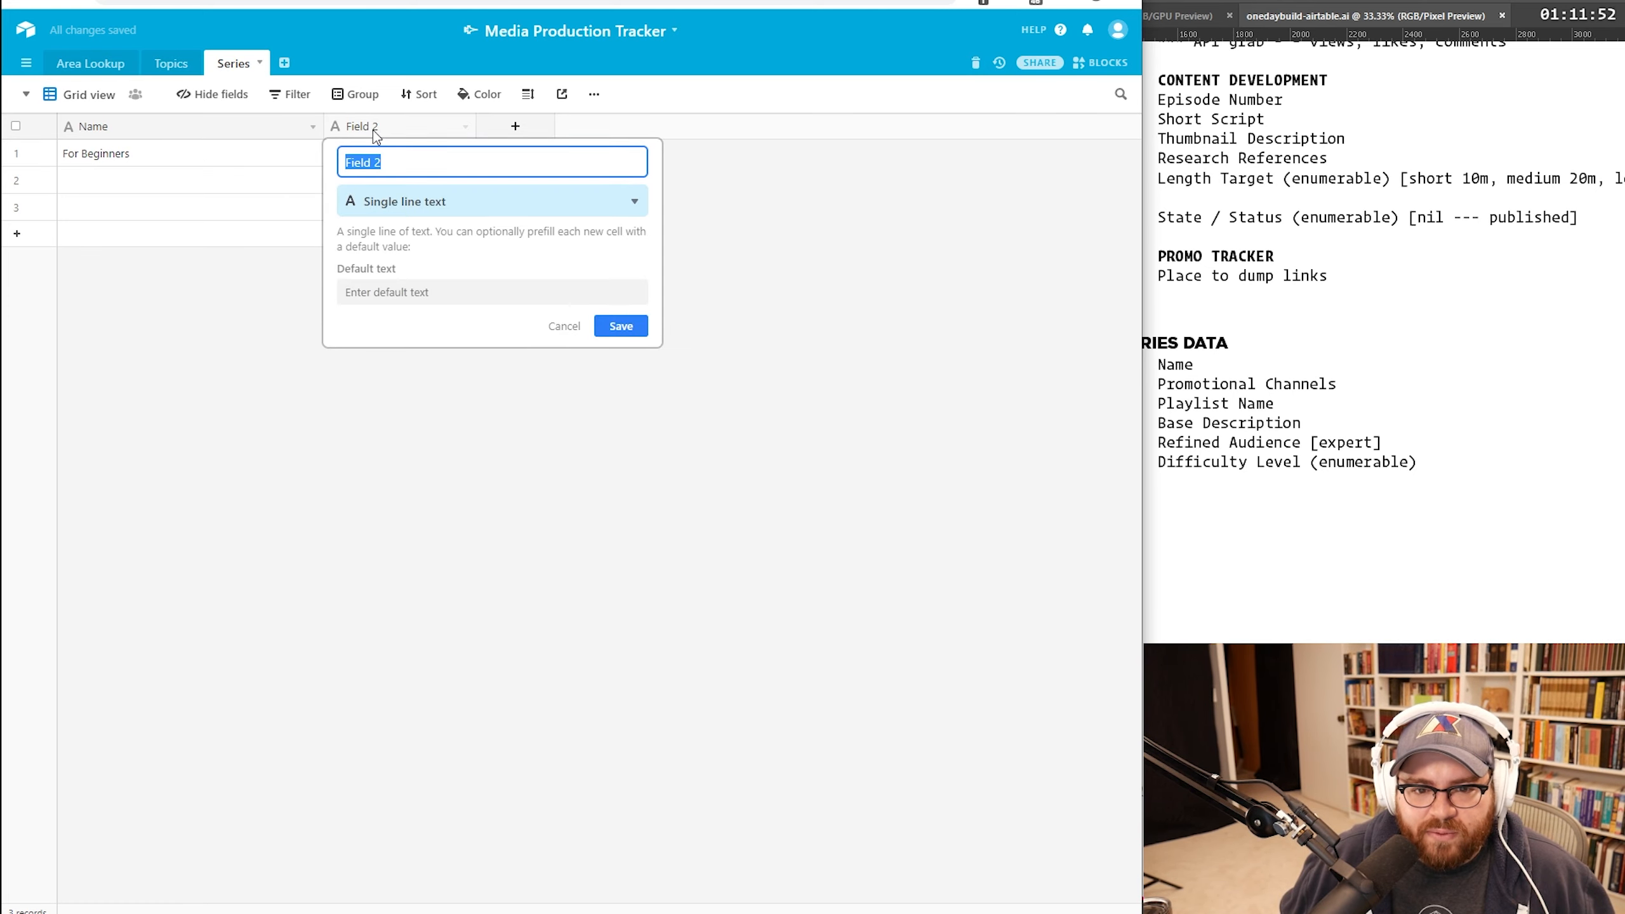
pyautogui.press('Return')
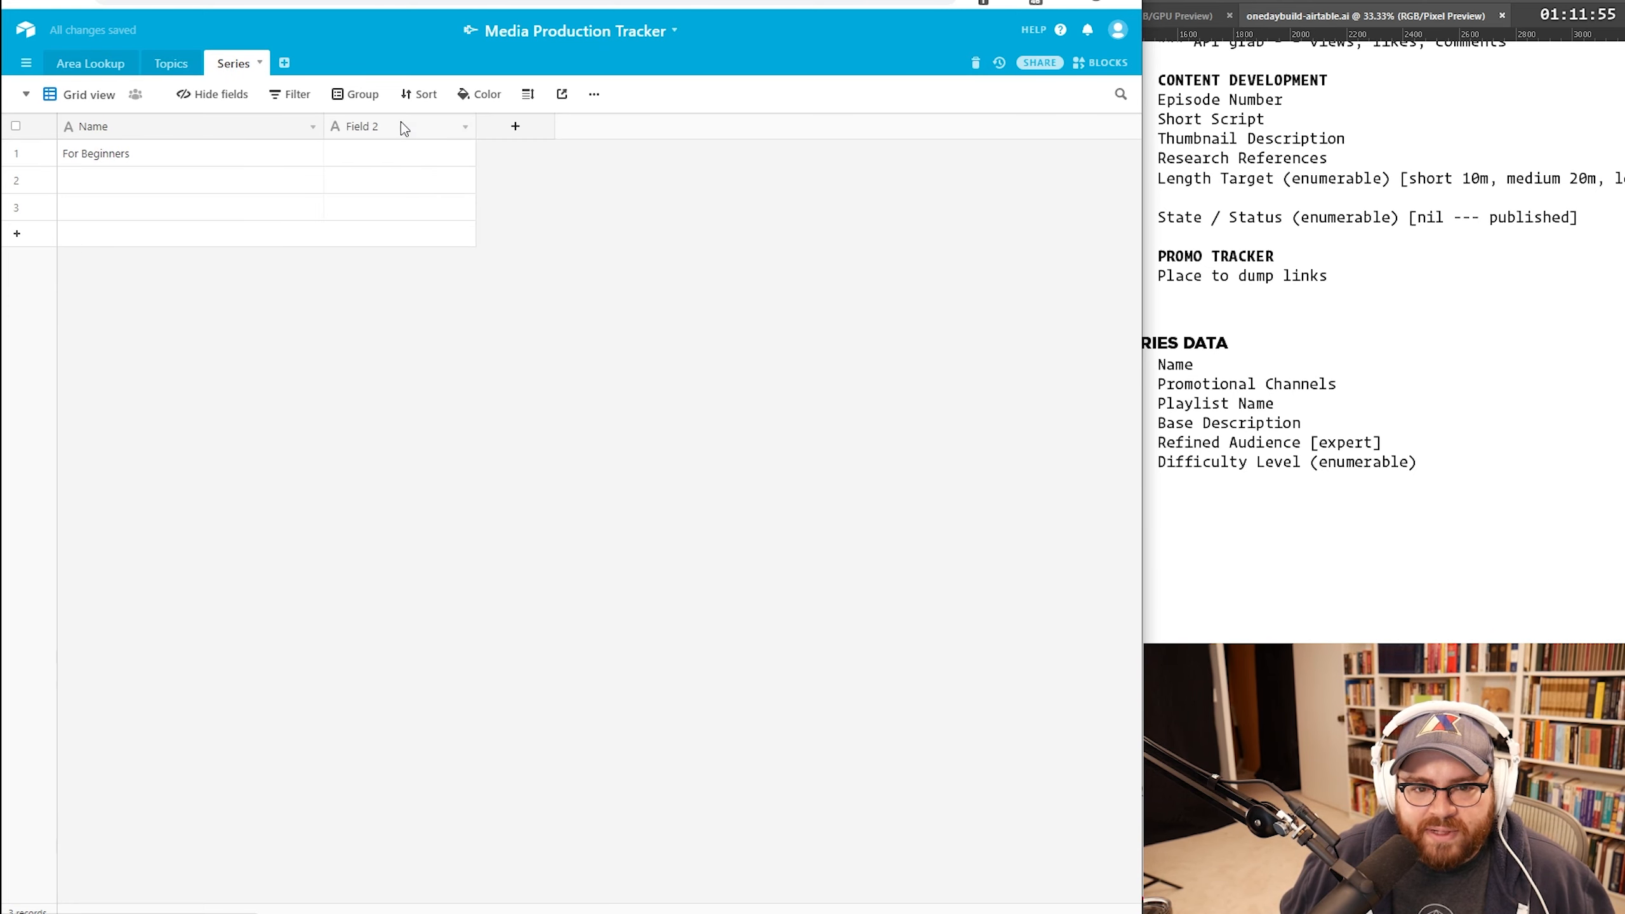
pyautogui.doubleClick(455, 134)
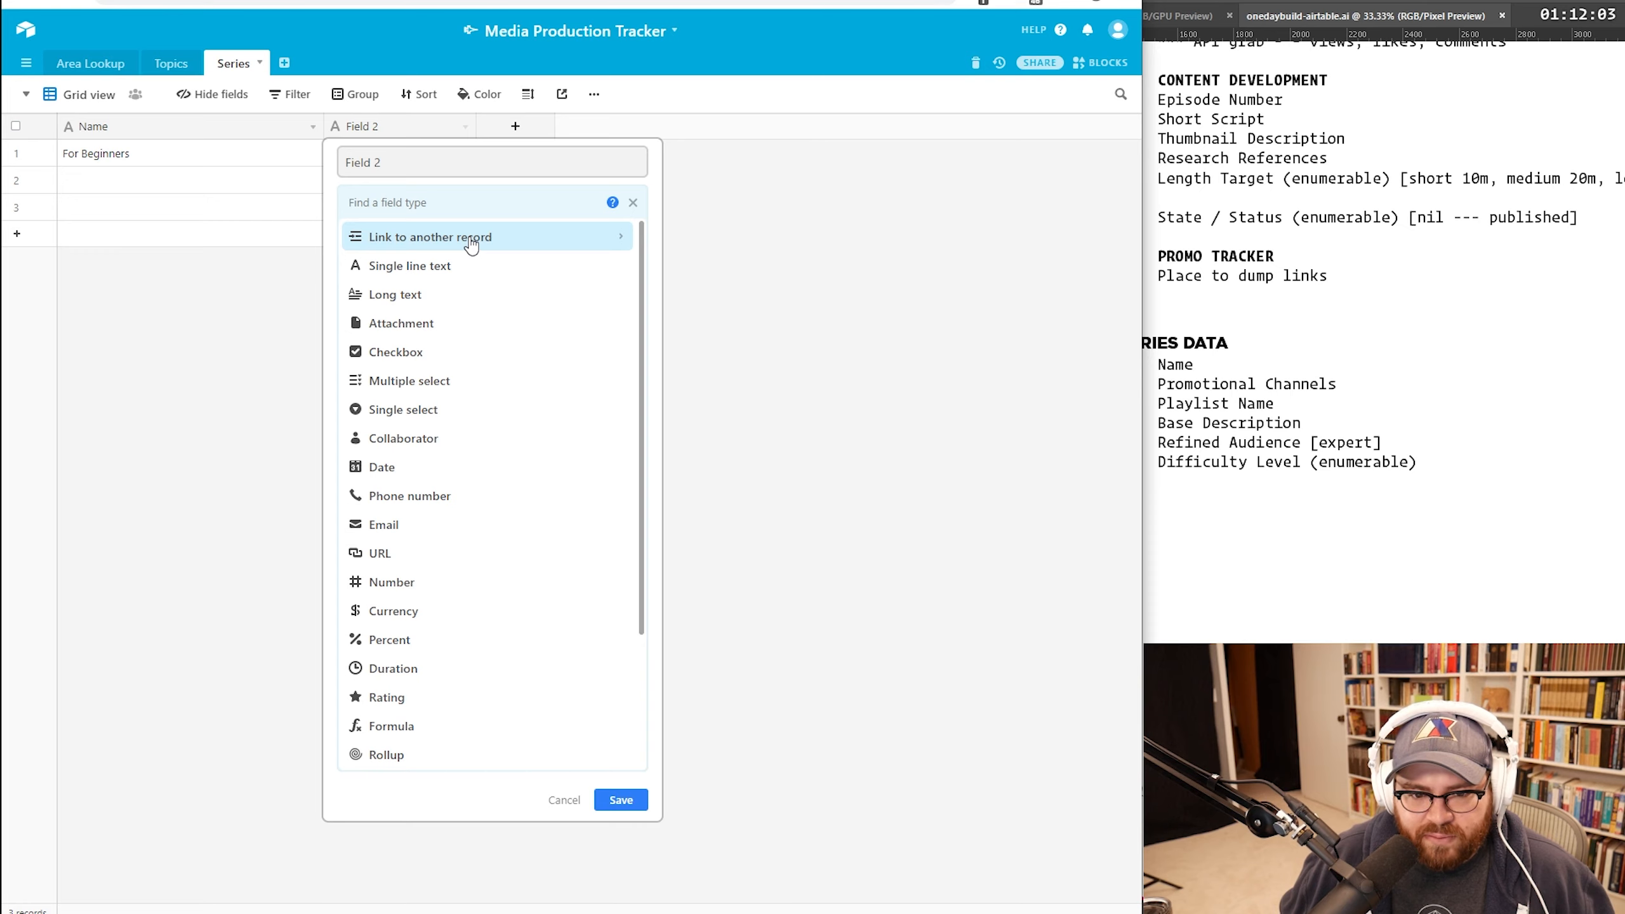
pyautogui.click(469, 236)
pyautogui.click(417, 268)
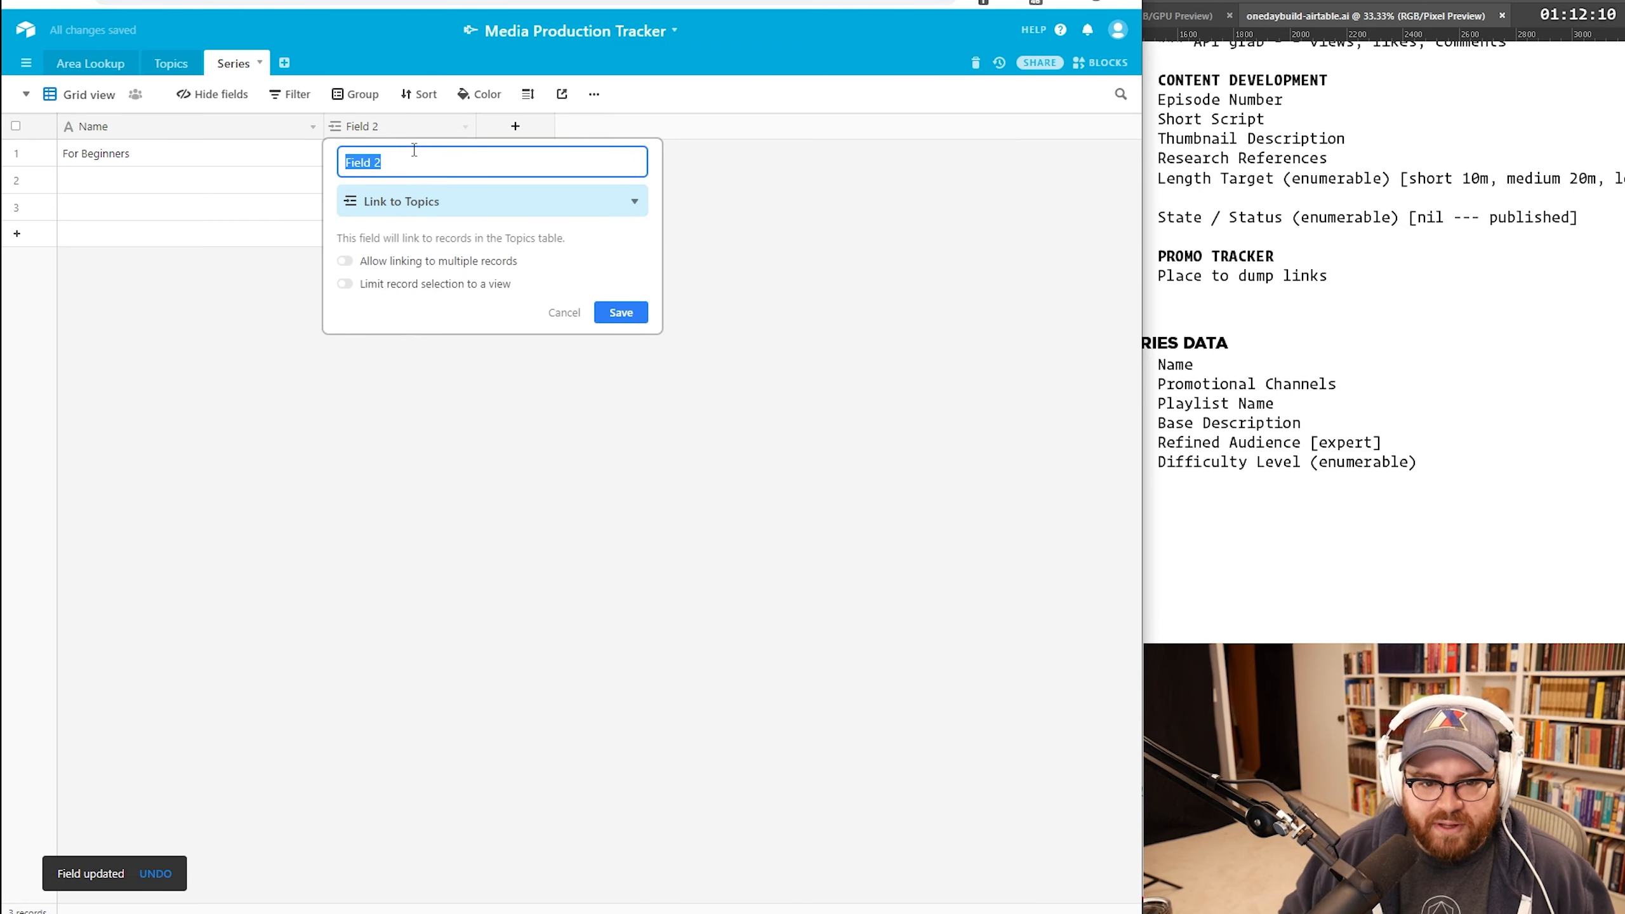
pyautogui.write('Topic')
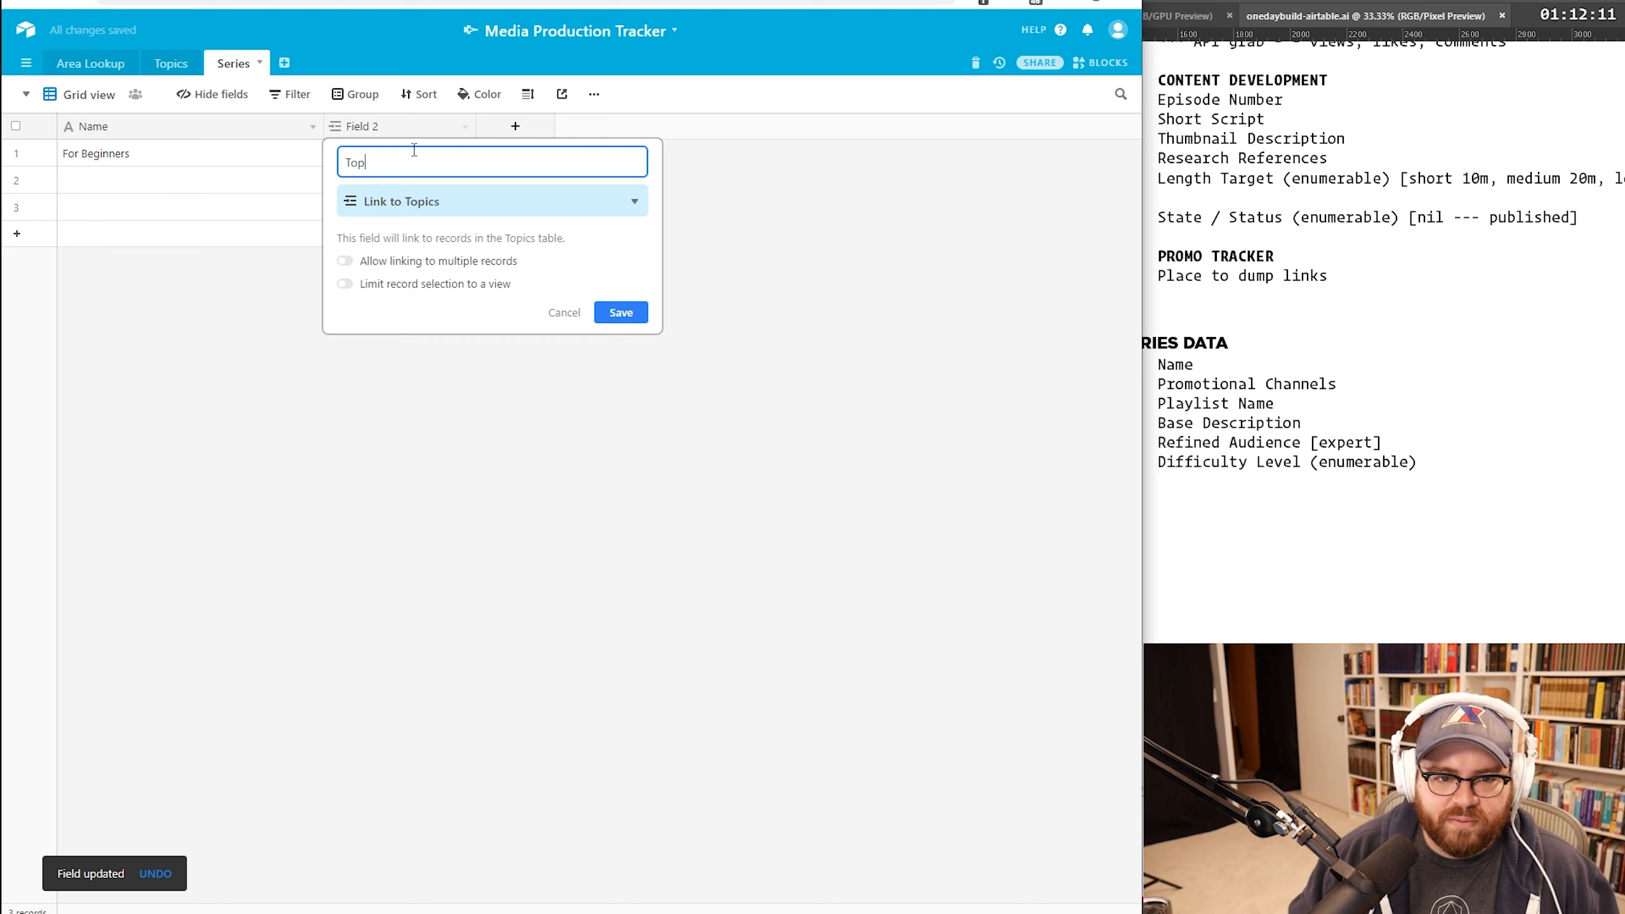
pyautogui.press('Return')
# Step: Link For Beginners to Illustrator and verify the link in Illustrator's expanded Topics record
pyautogui.click(416, 161)
pyautogui.write('I')
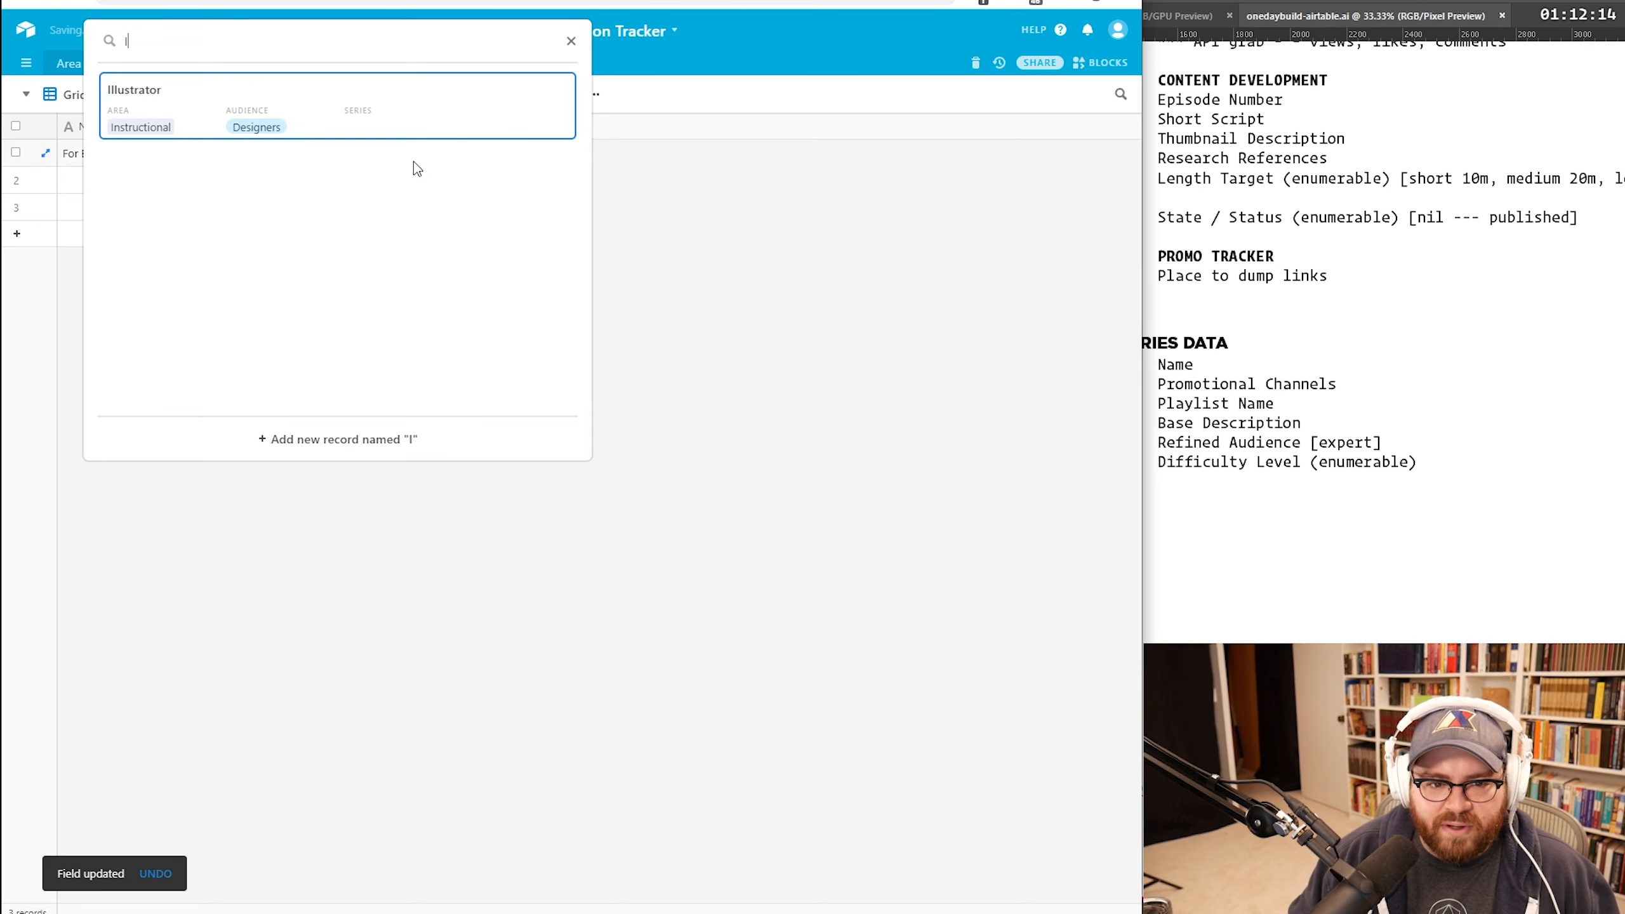
pyautogui.click(410, 103)
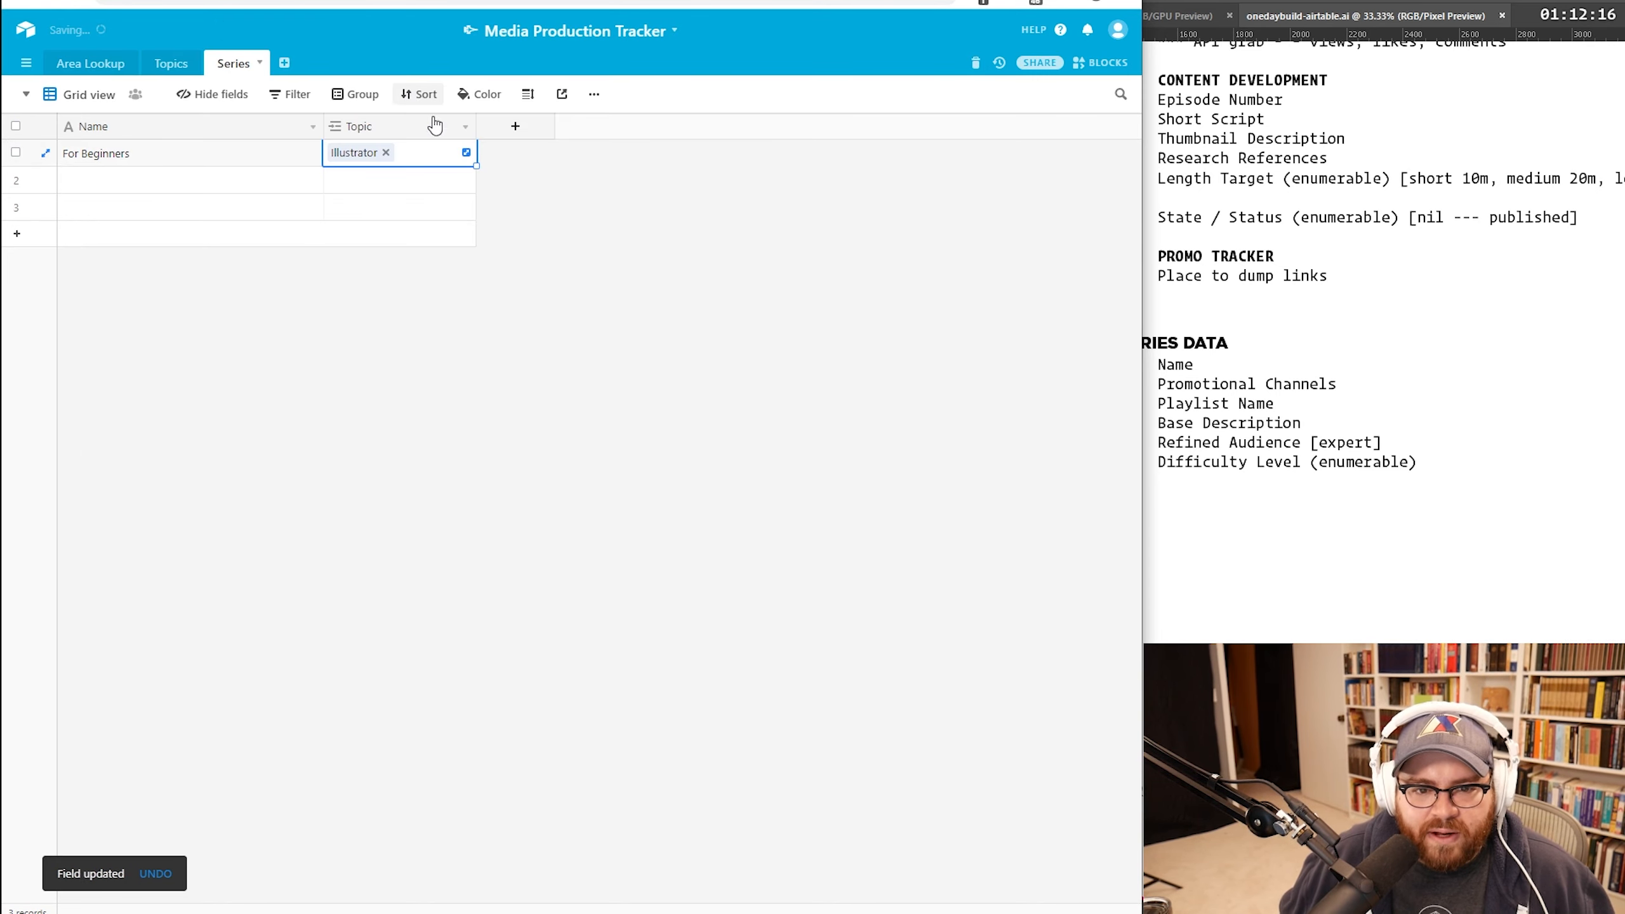
pyautogui.click(179, 64)
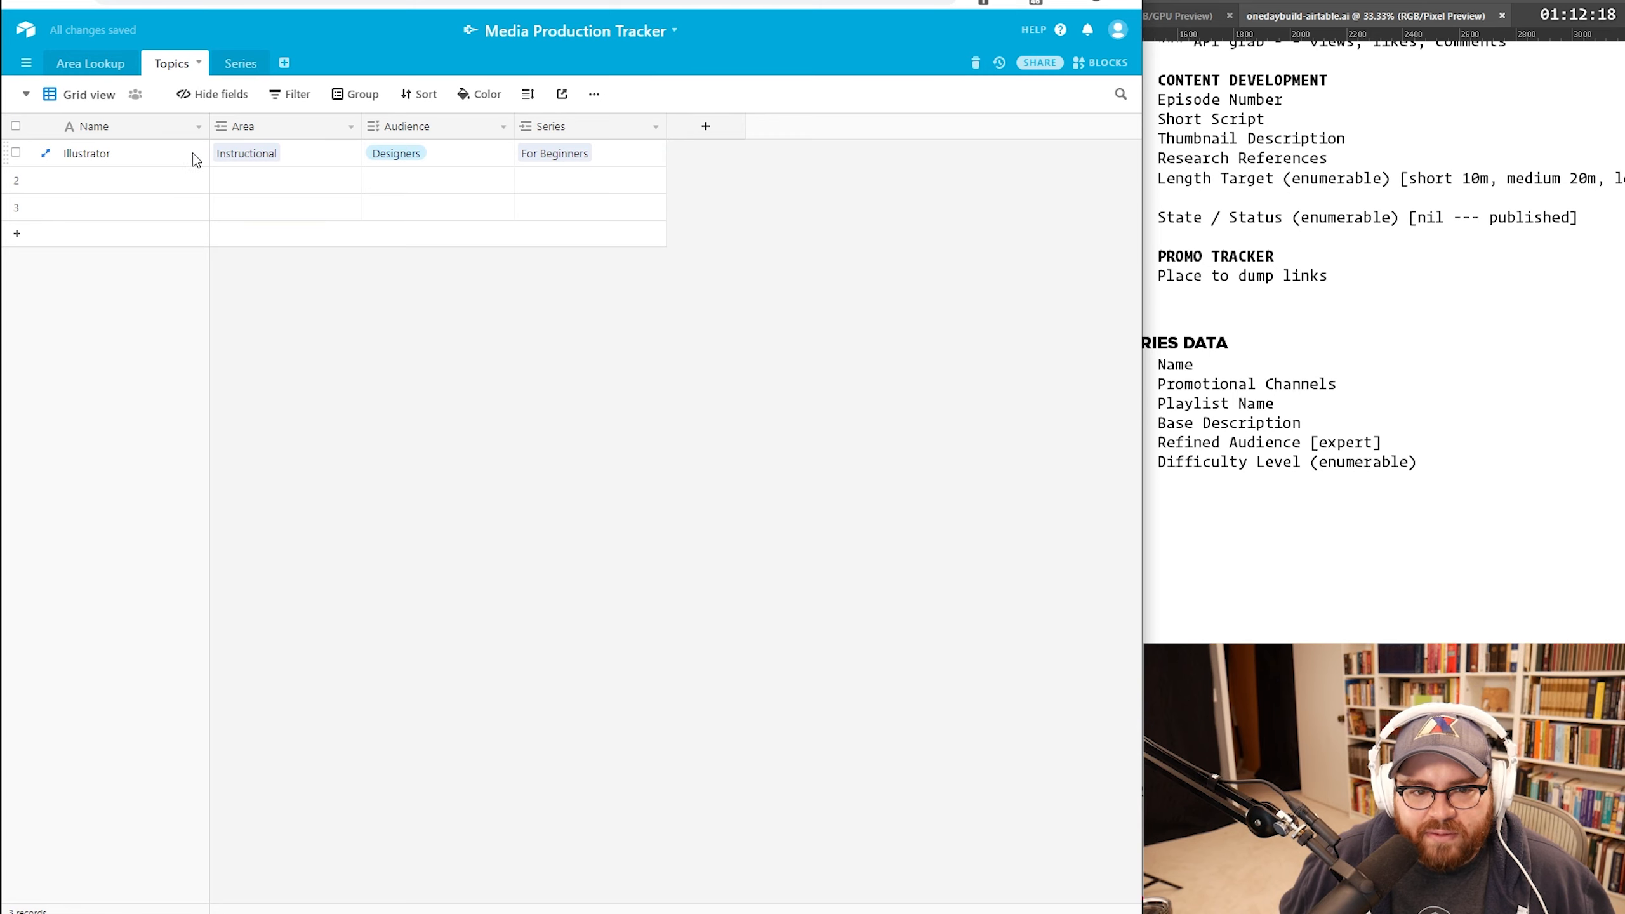
pyautogui.click(45, 153)
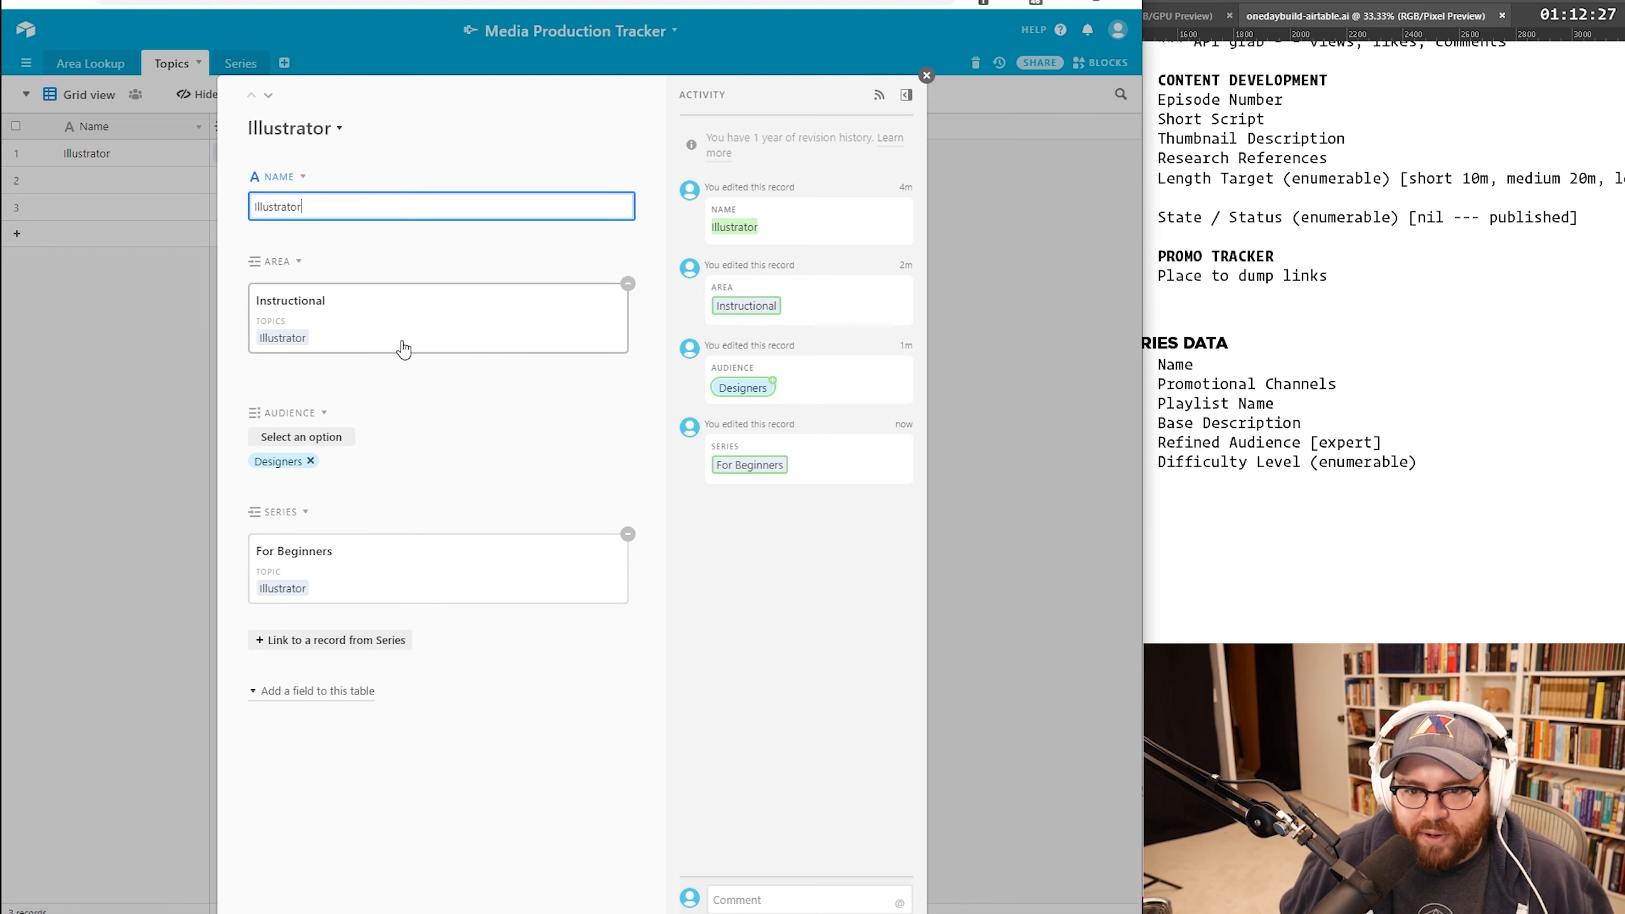
pyautogui.click(926, 75)
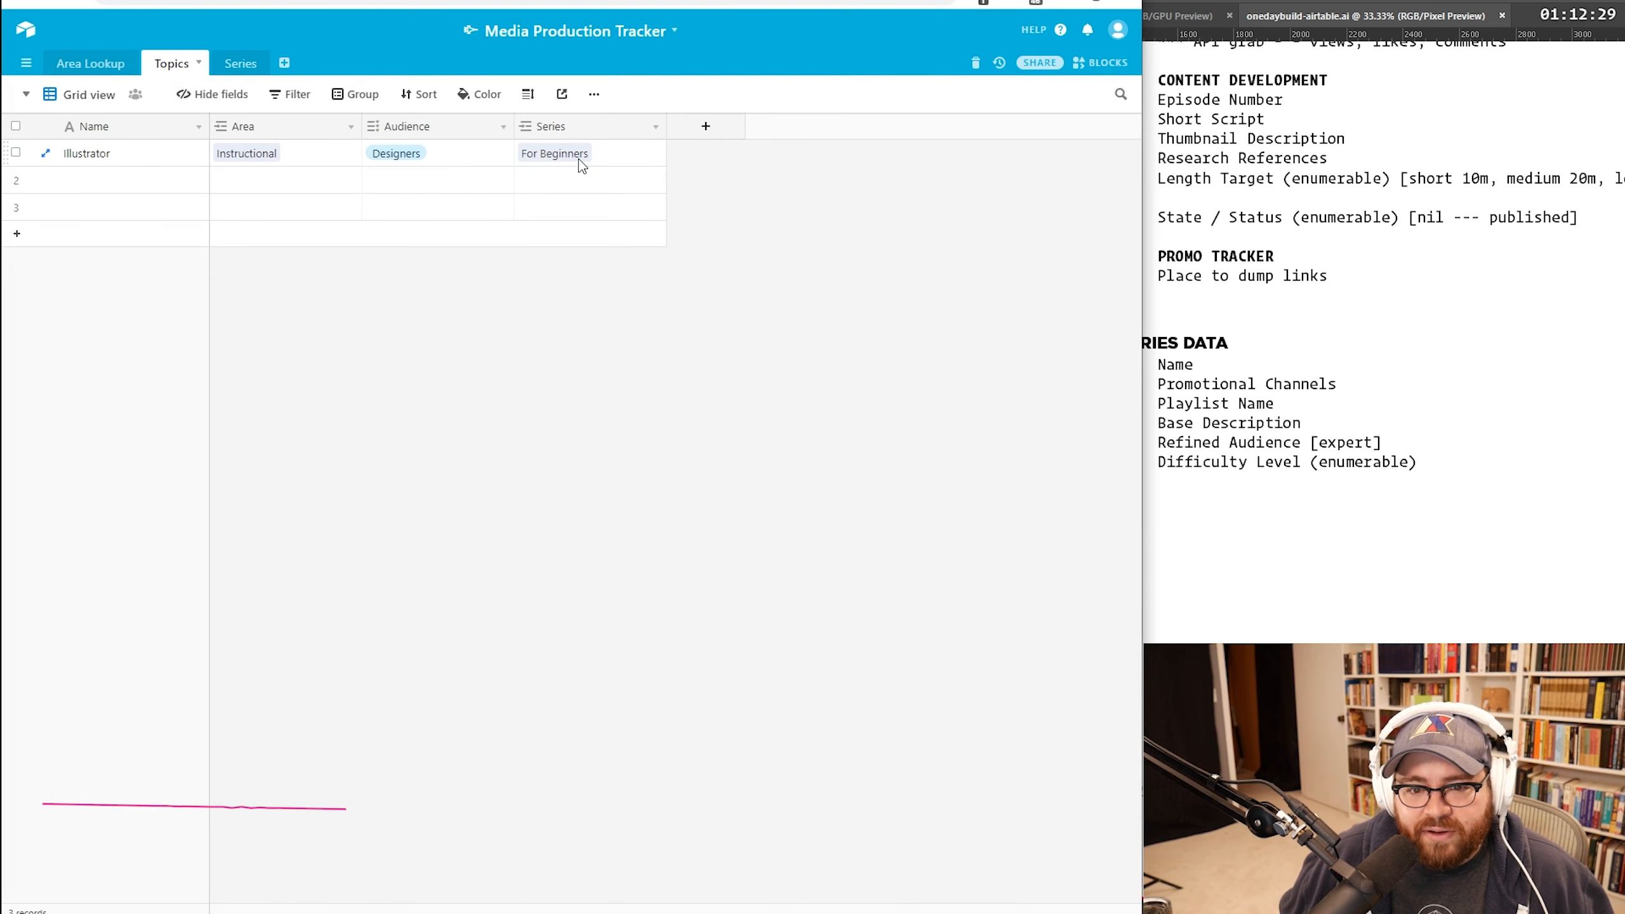
# Step: Add a 'Series Count' field and delete the empty second series record
pyautogui.click(706, 128)
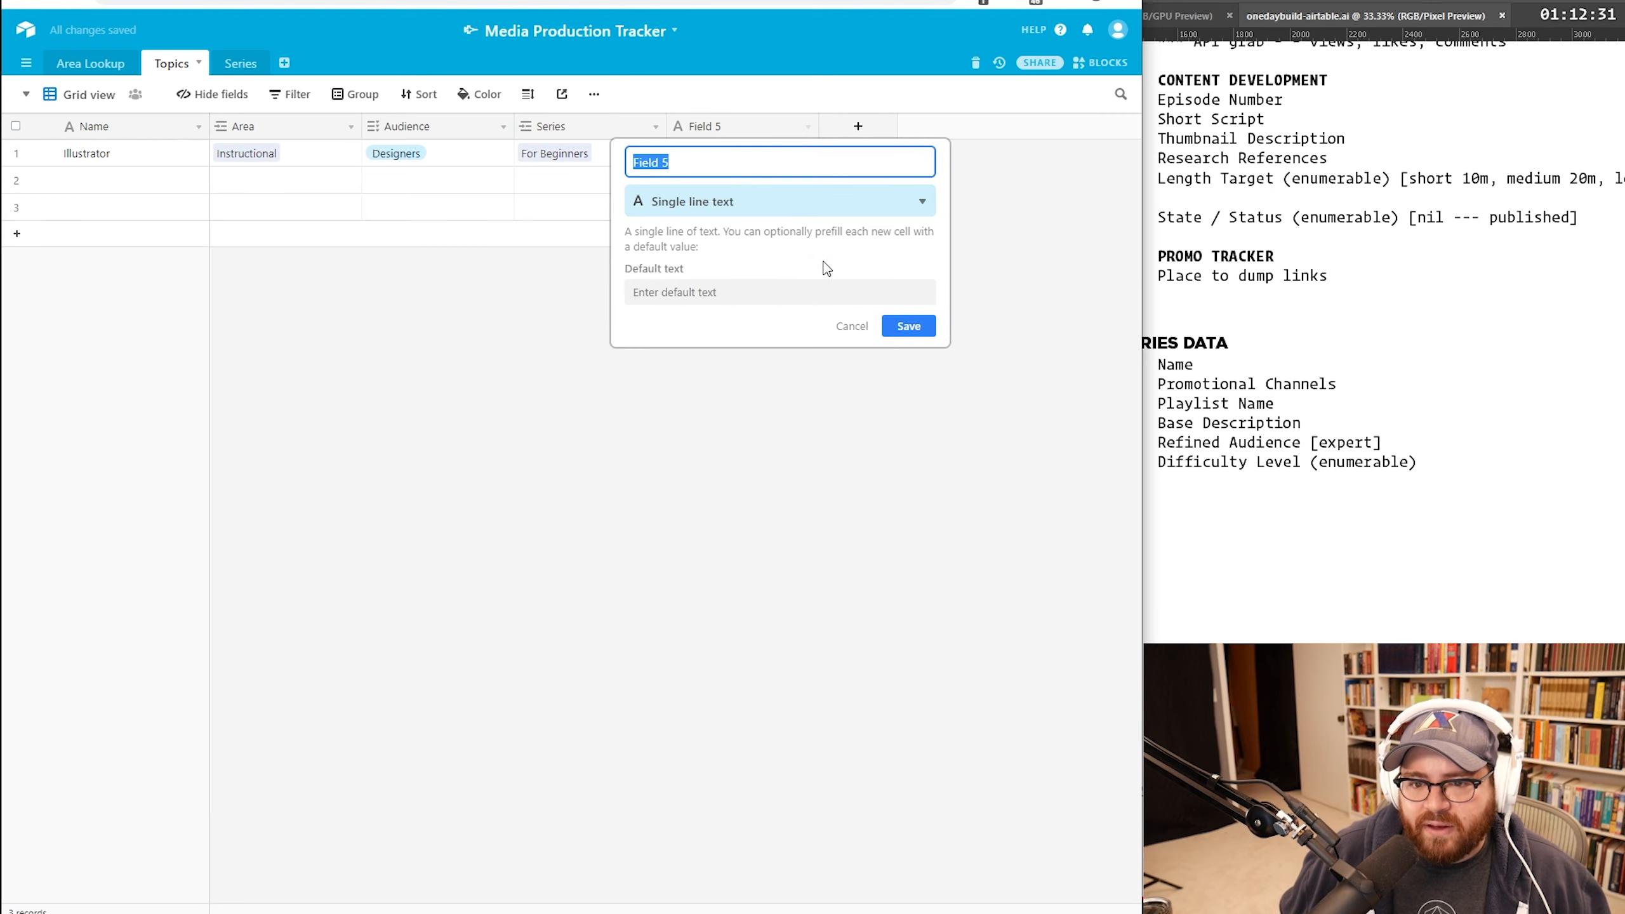
pyautogui.write('Series')
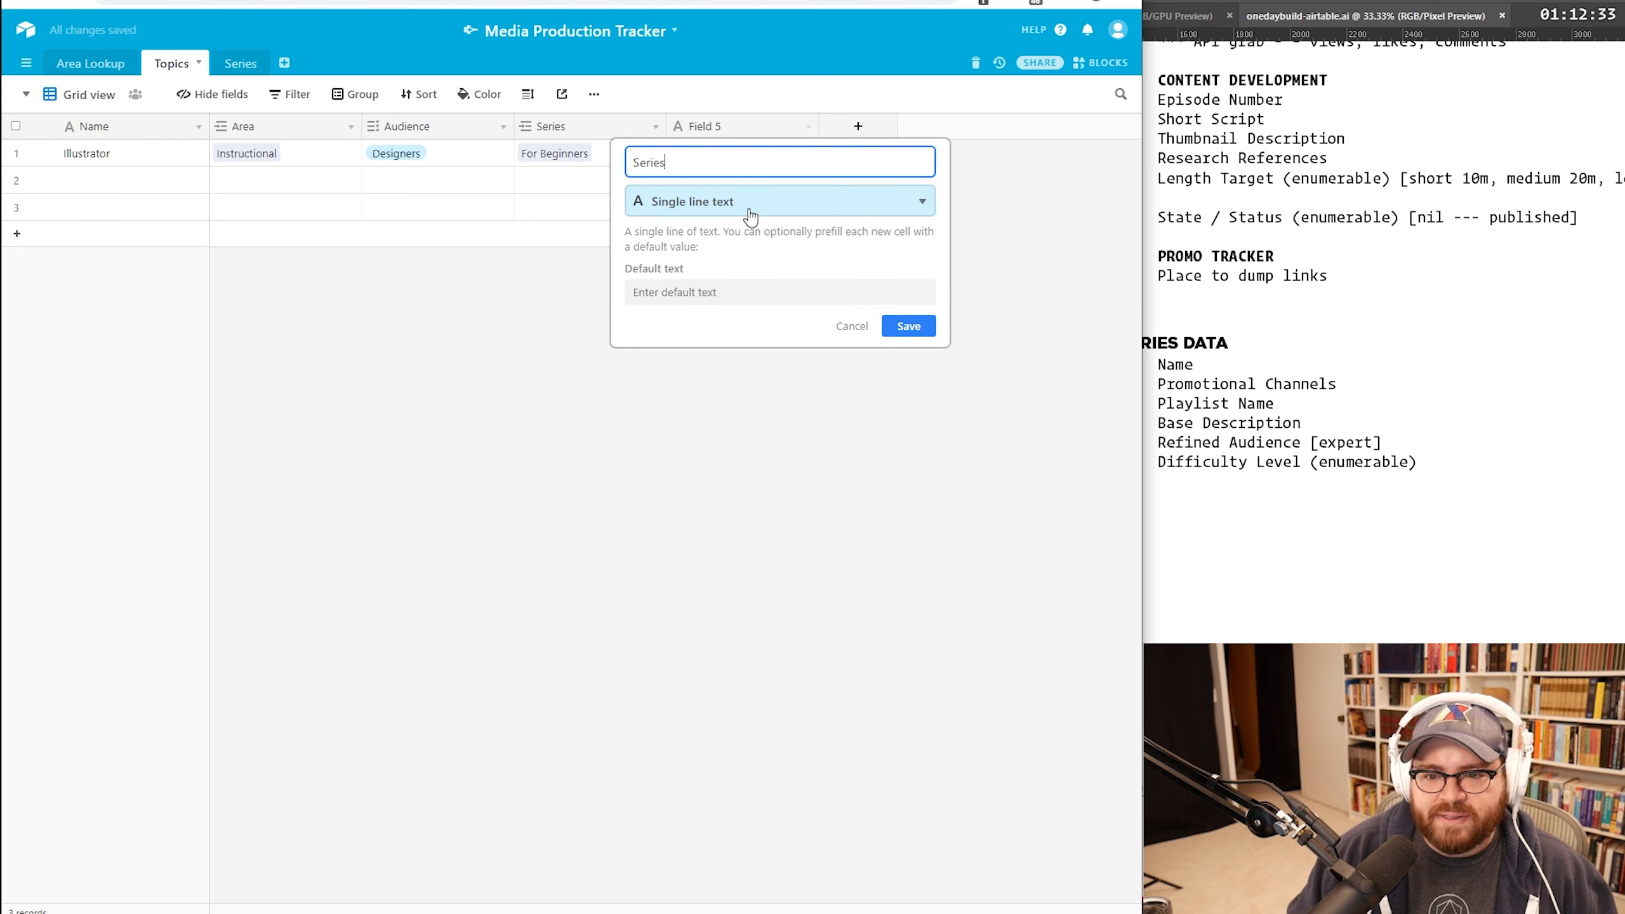
pyautogui.write(' Count')
pyautogui.press('Return')
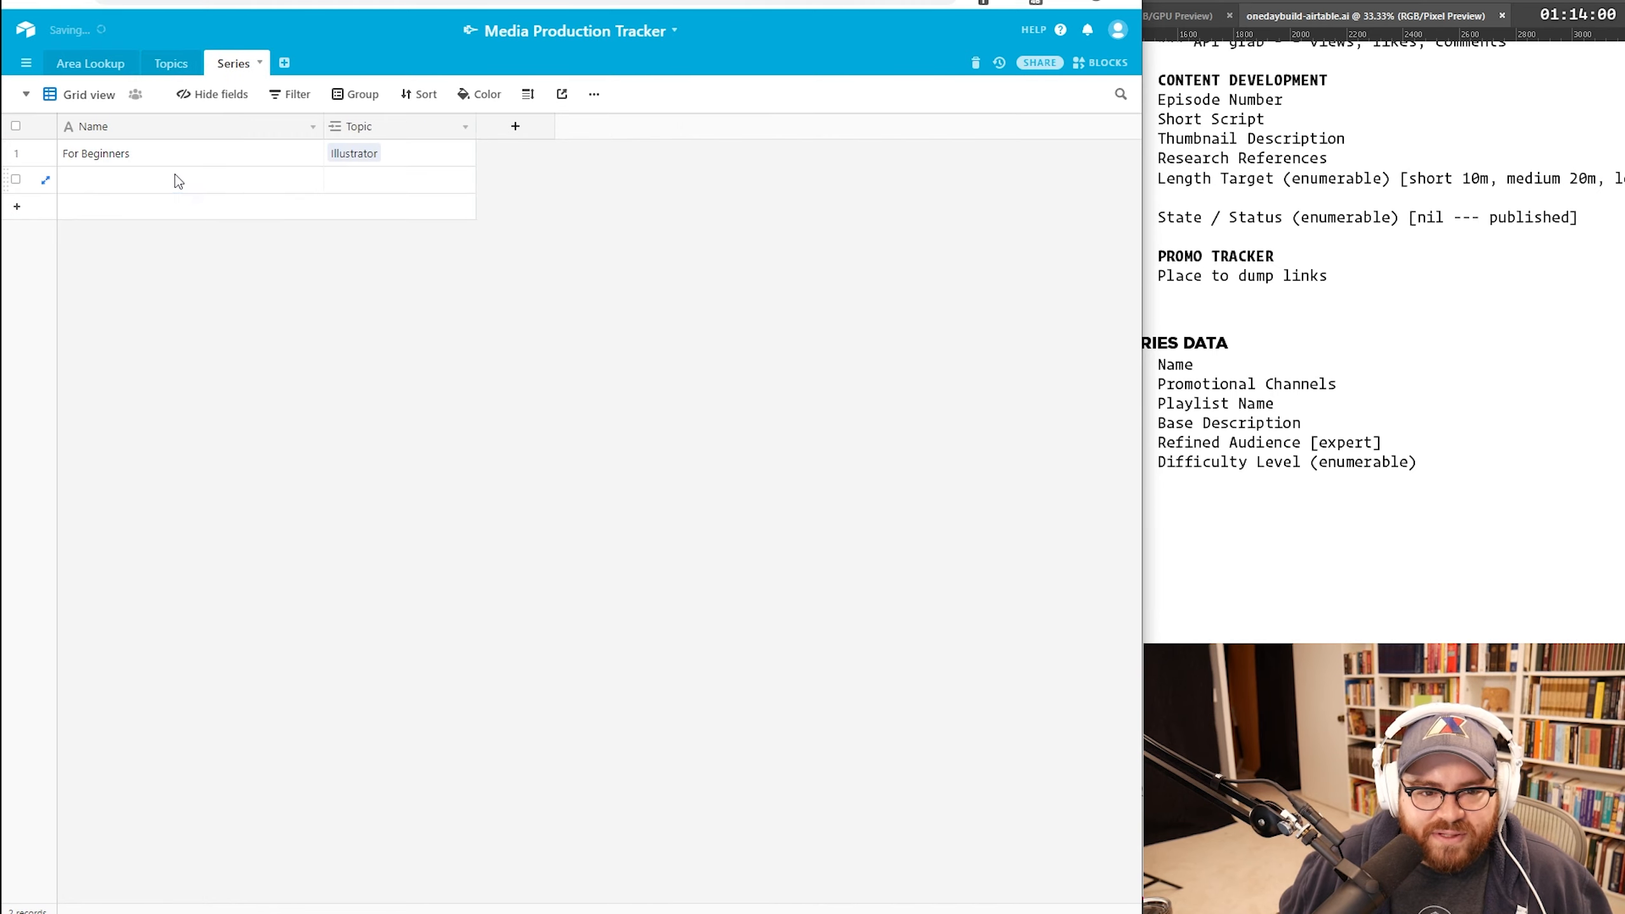
pyautogui.rightClick(175, 175)
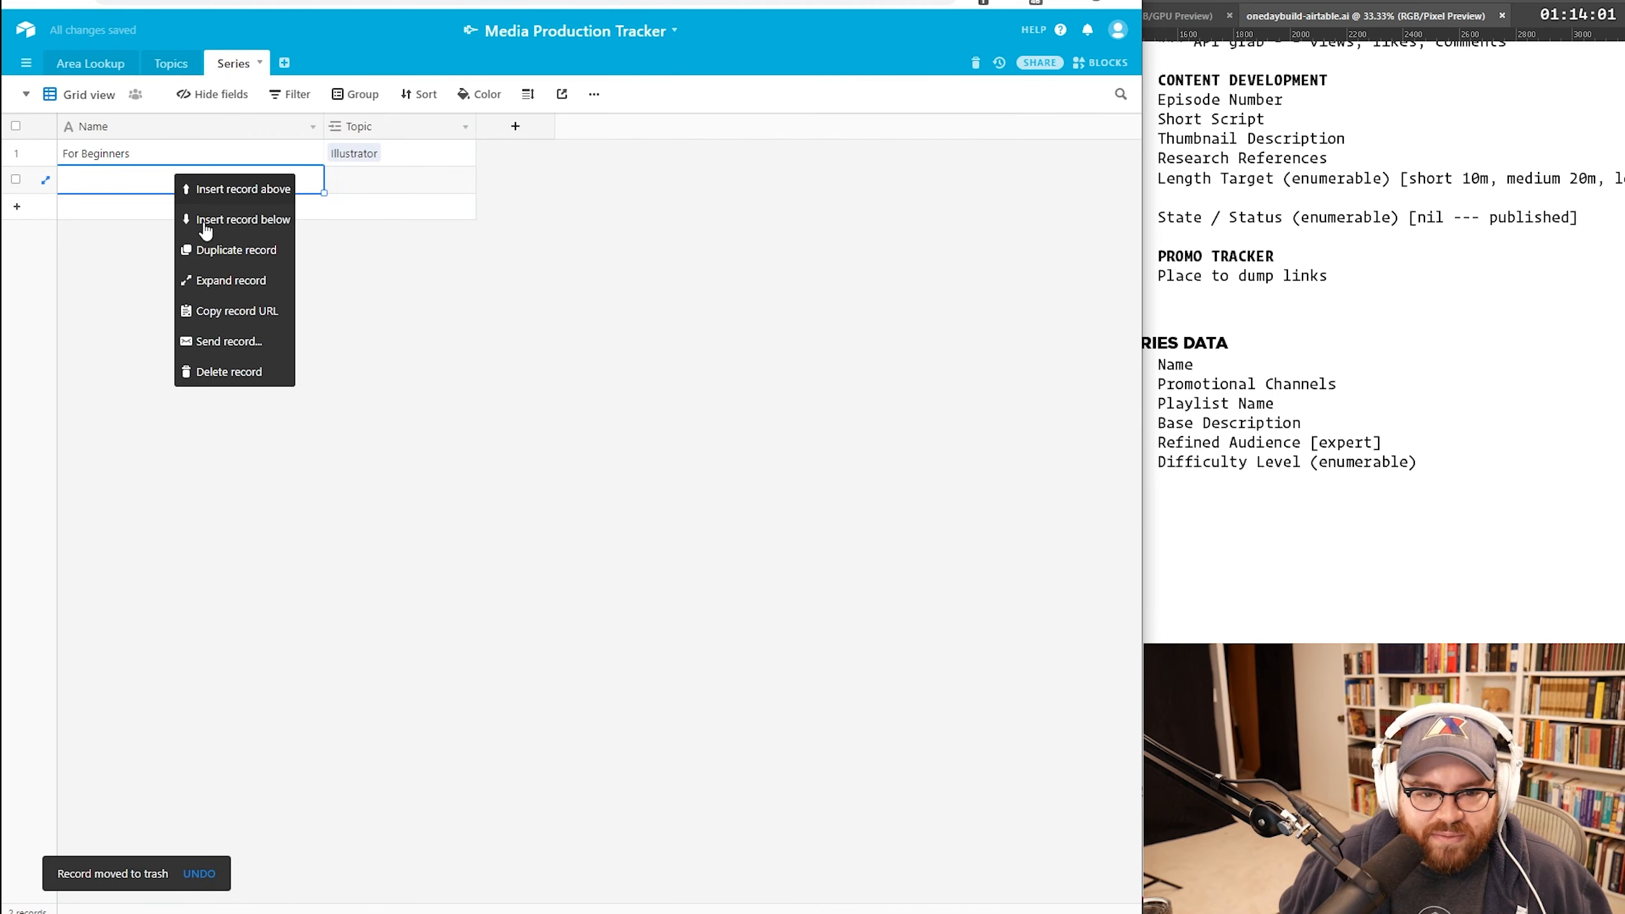
pyautogui.click(224, 371)
# Step: Add the series 'For New Wedding Photographers' and link it to Photoshop in Topics
pyautogui.click(147, 202)
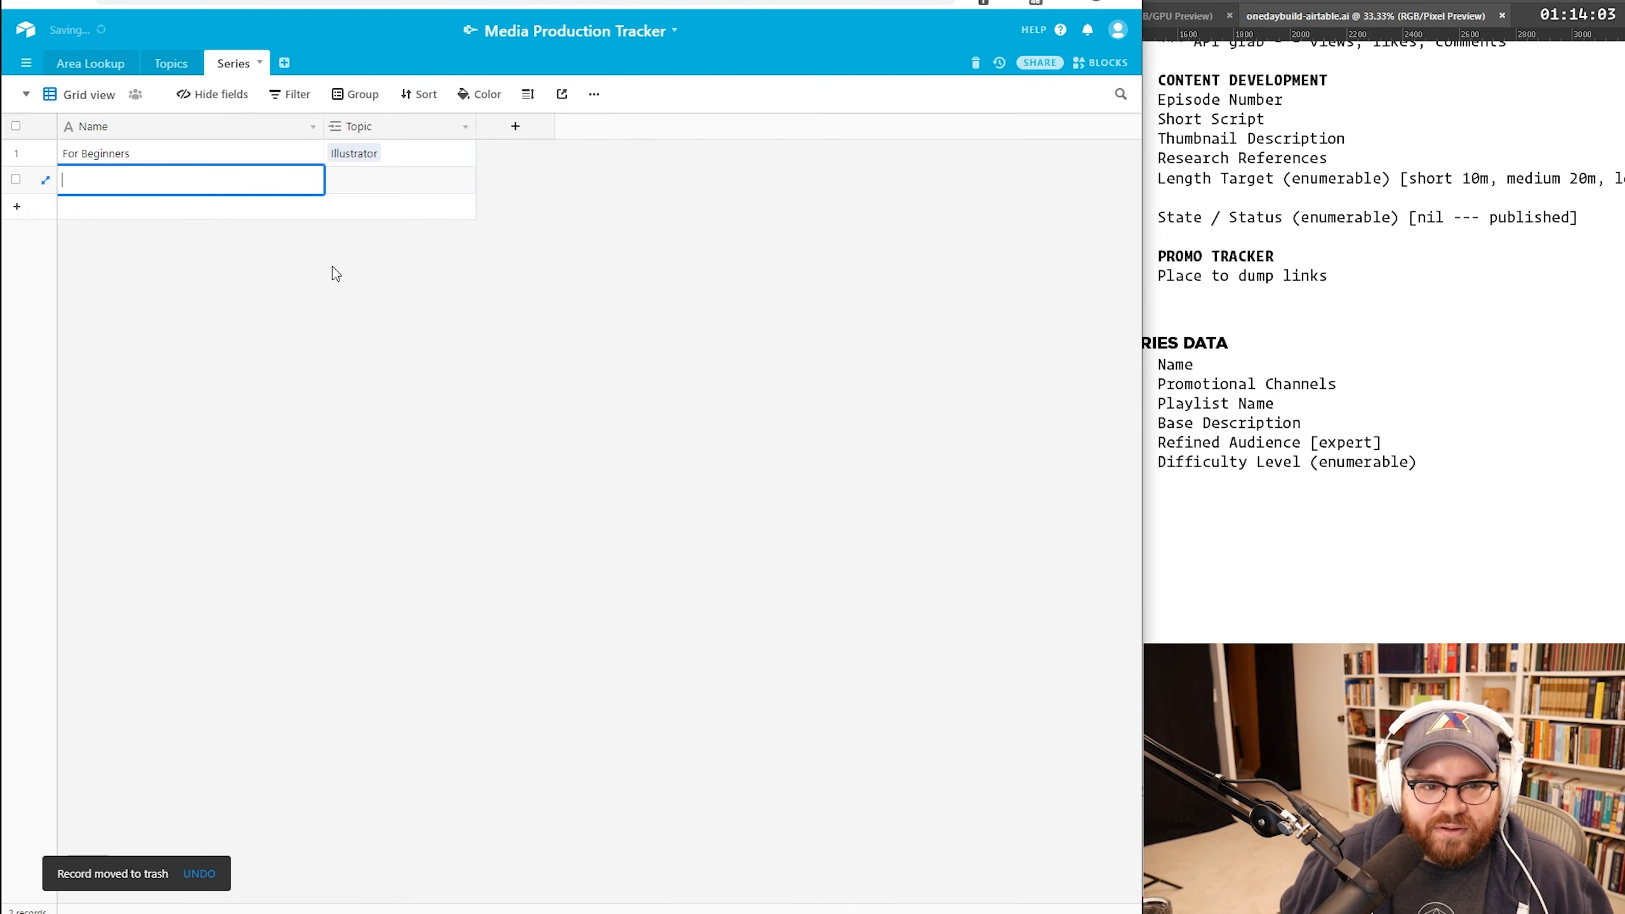
pyautogui.write('For')
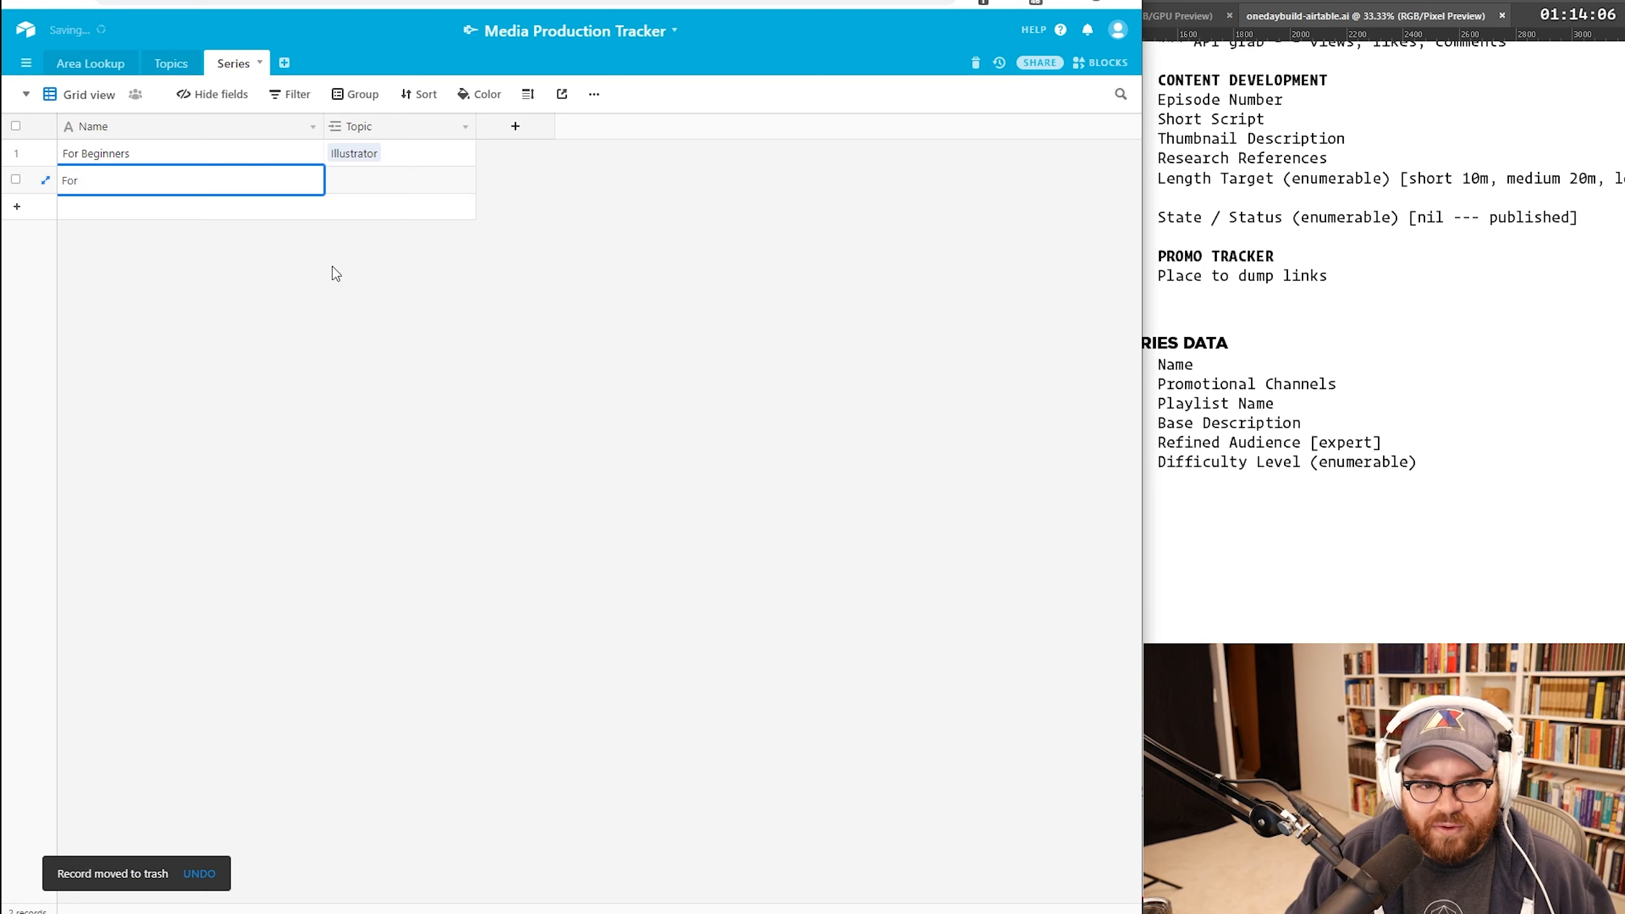
pyautogui.write(' New Wedding Photographers')
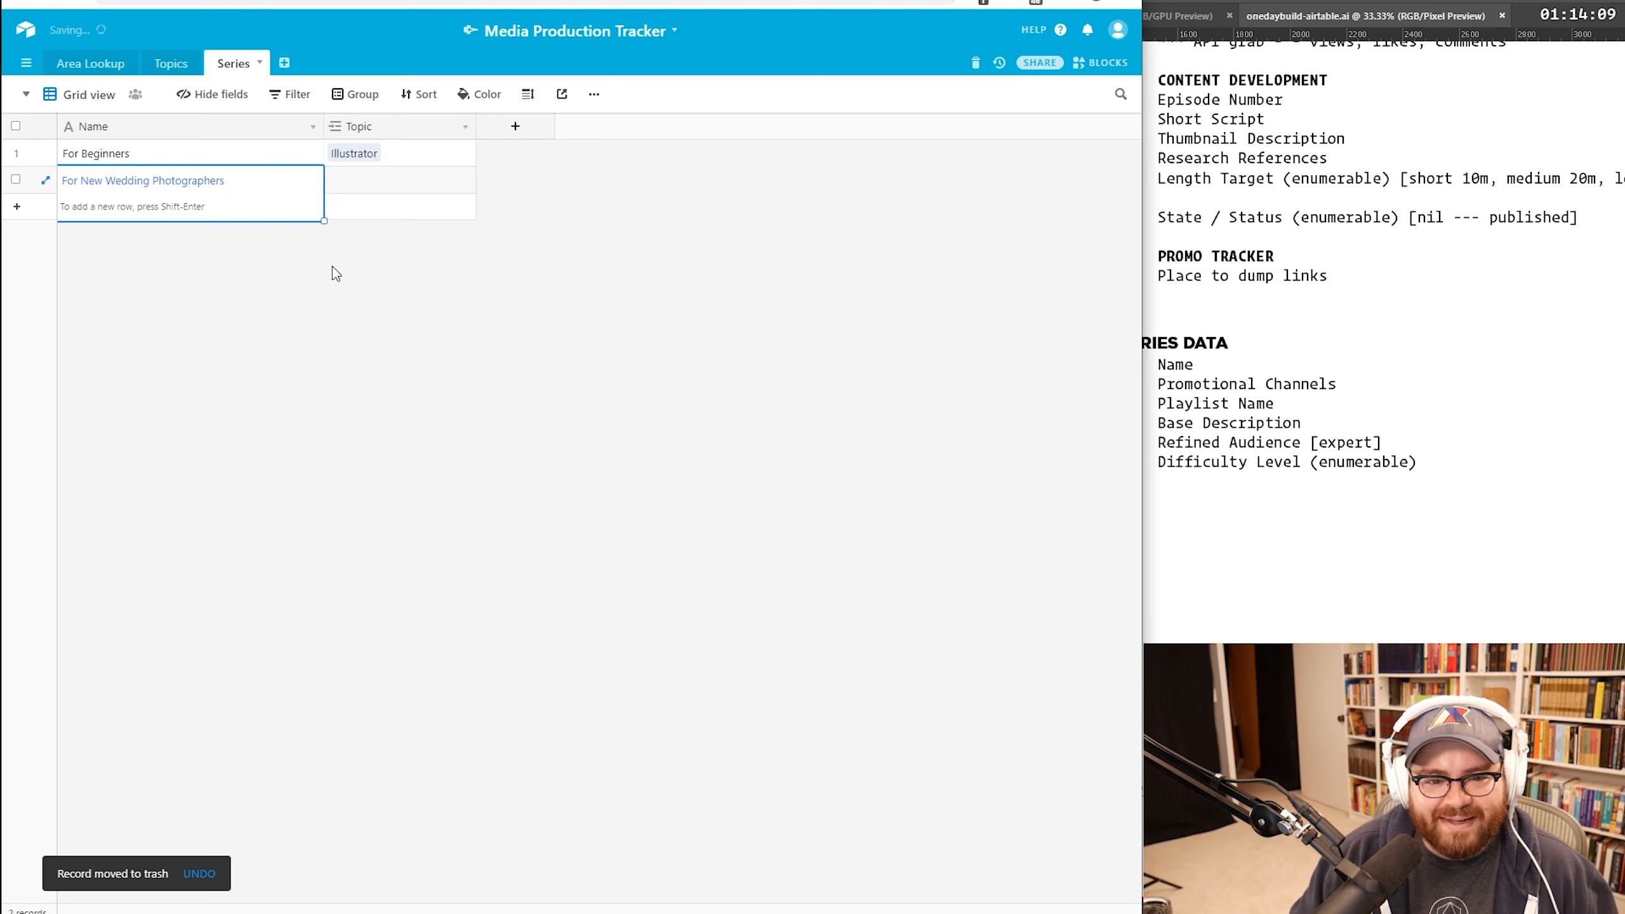
pyautogui.press('Return')
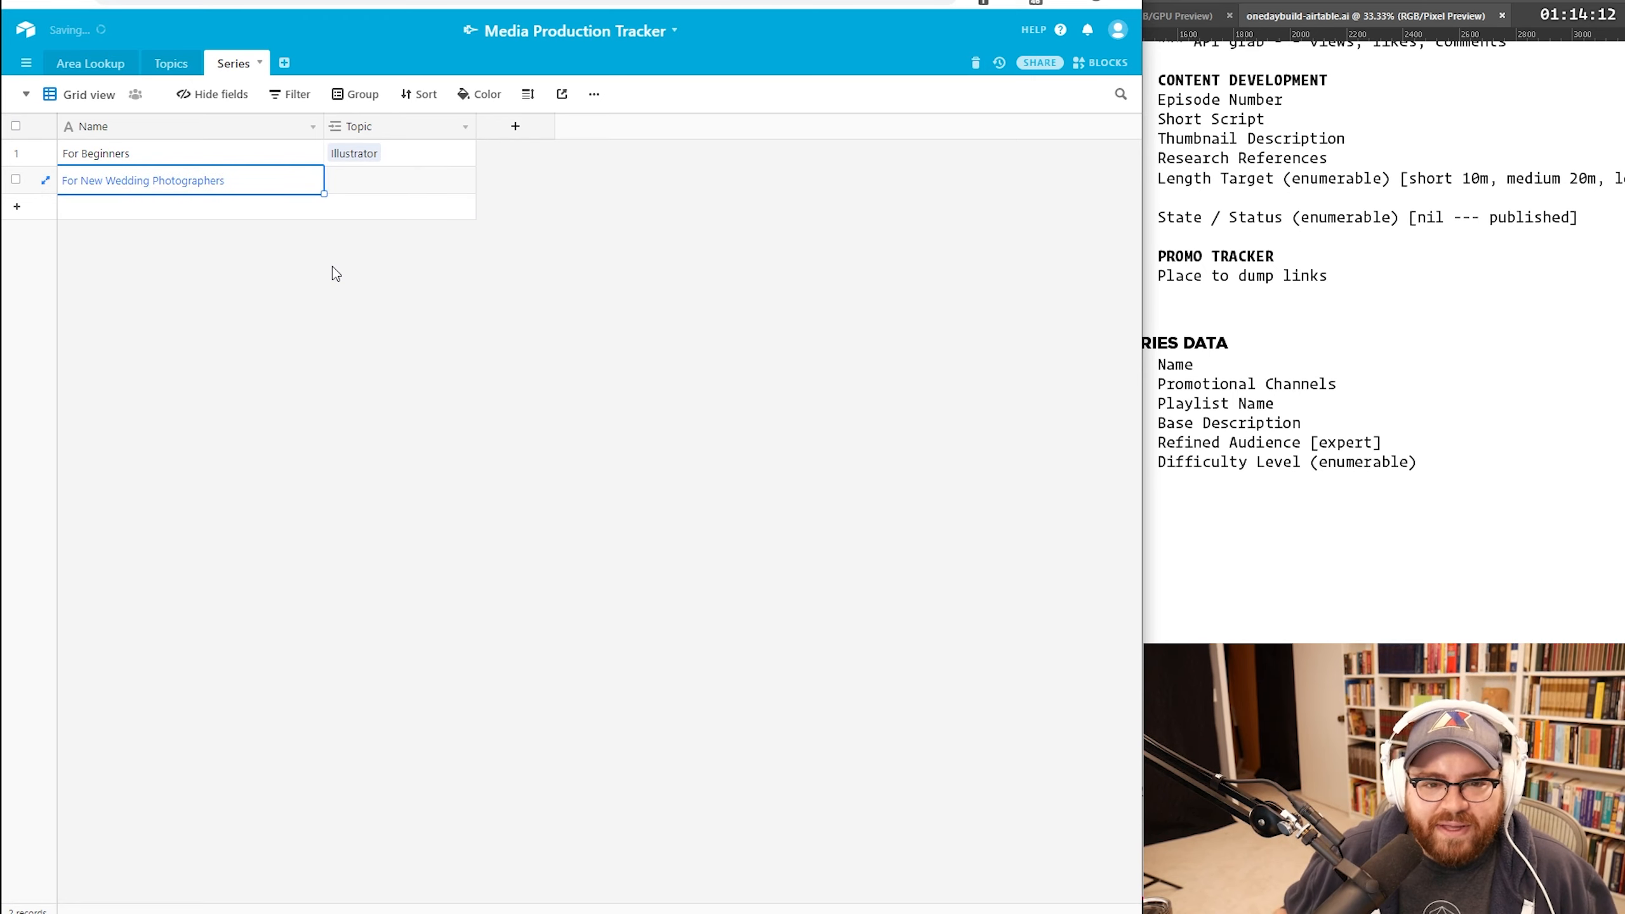
pyautogui.click(170, 65)
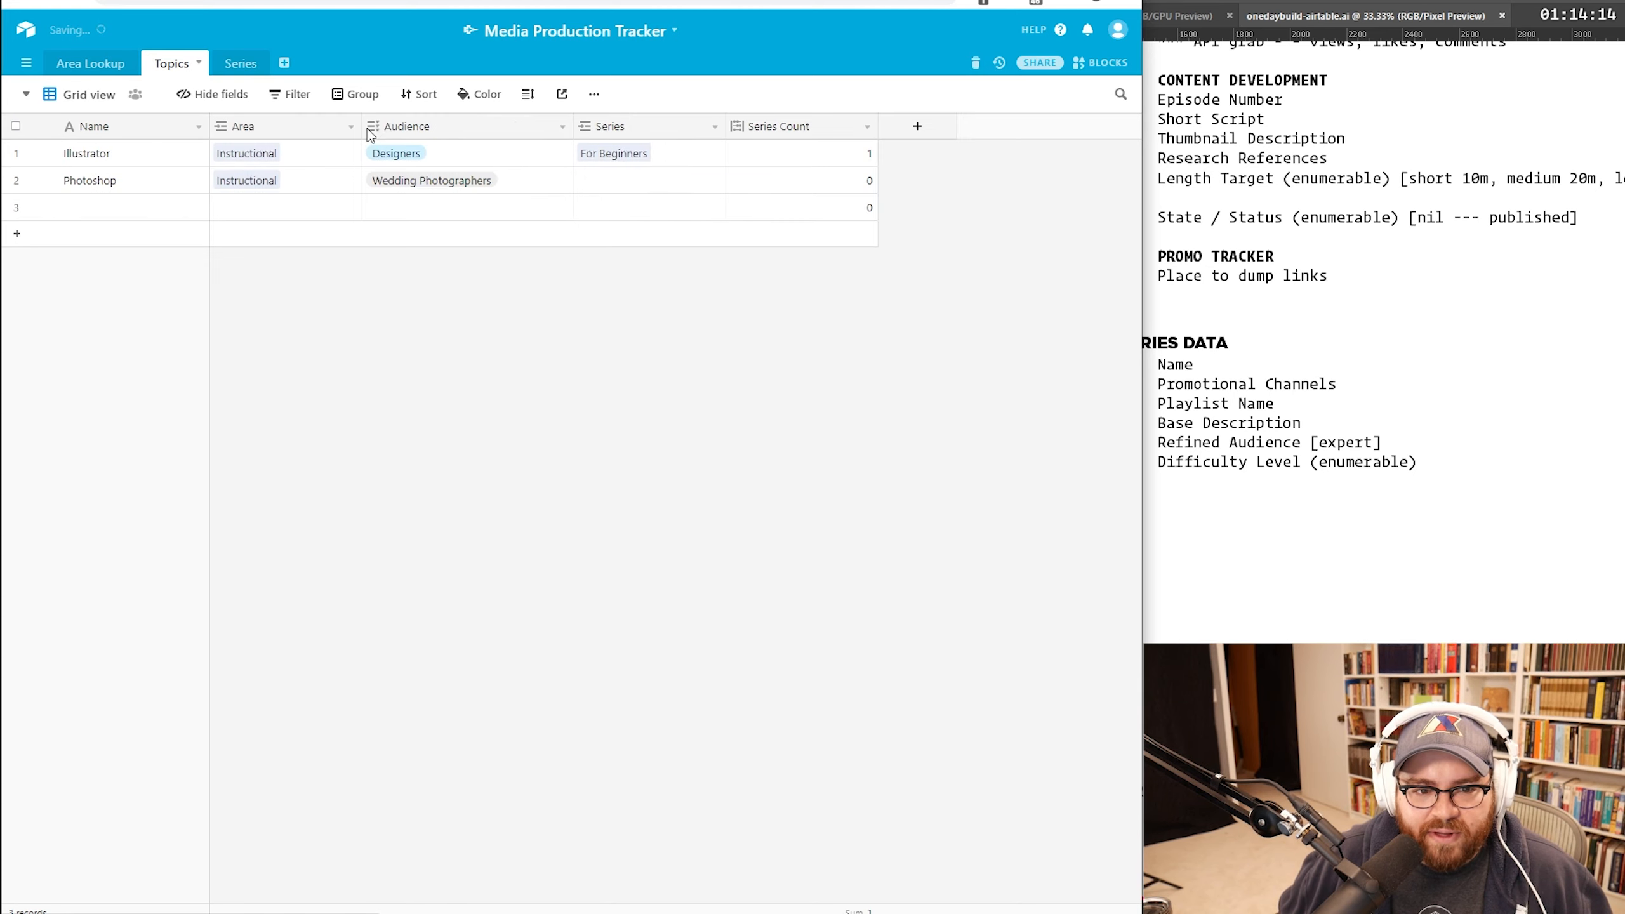
pyautogui.click(660, 182)
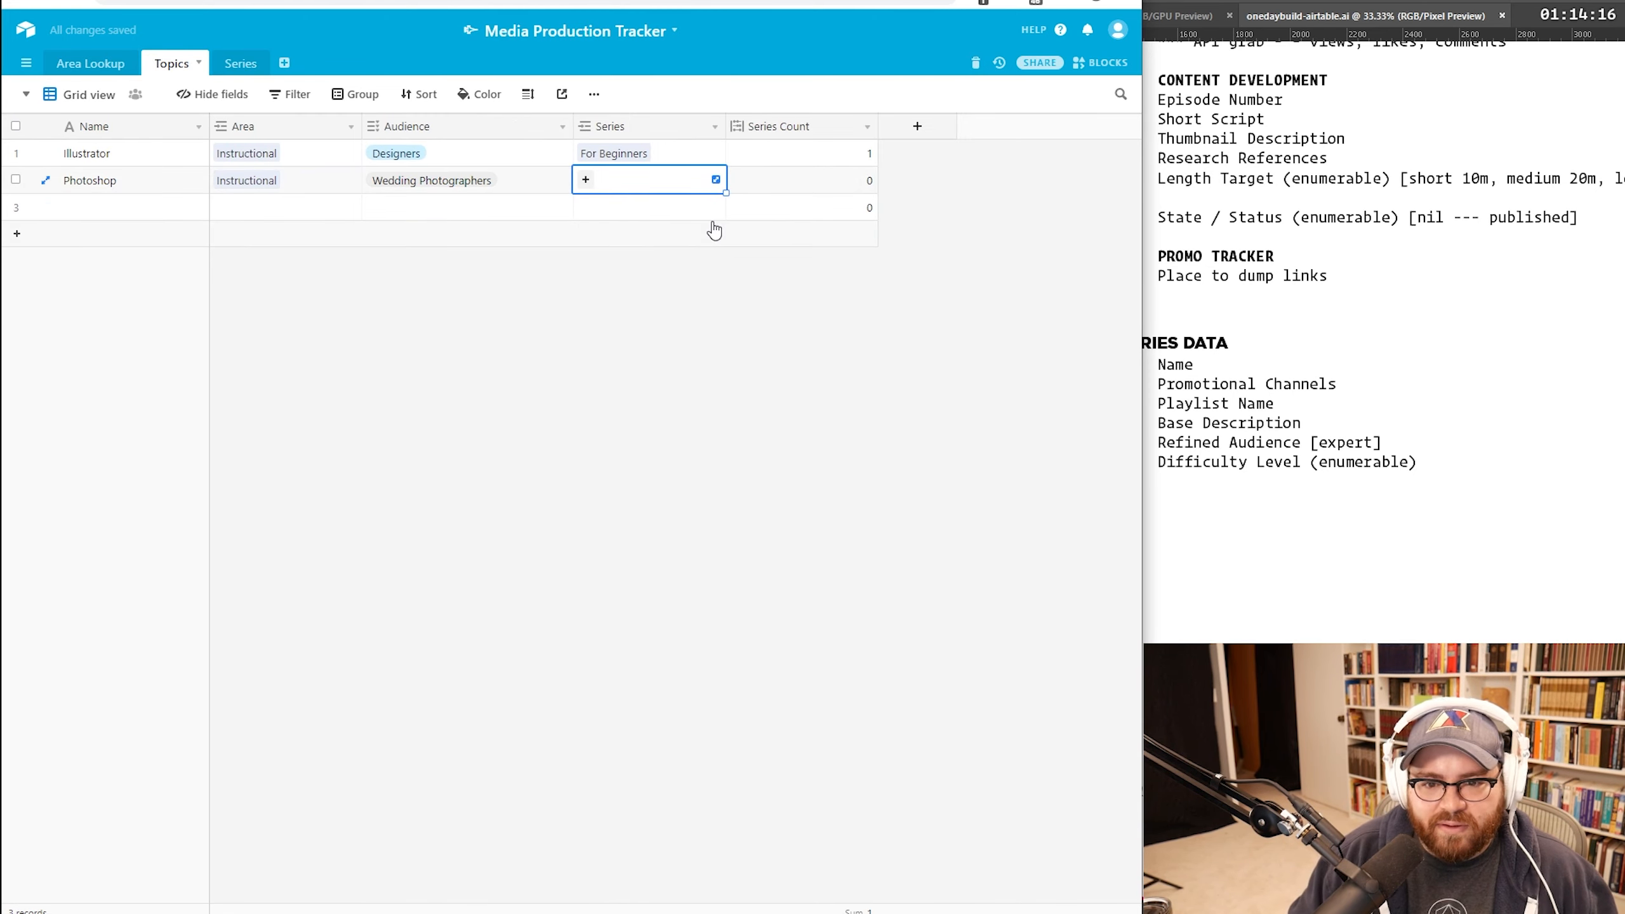
pyautogui.write('for')
pyautogui.press('Down')
pyautogui.press('Return')
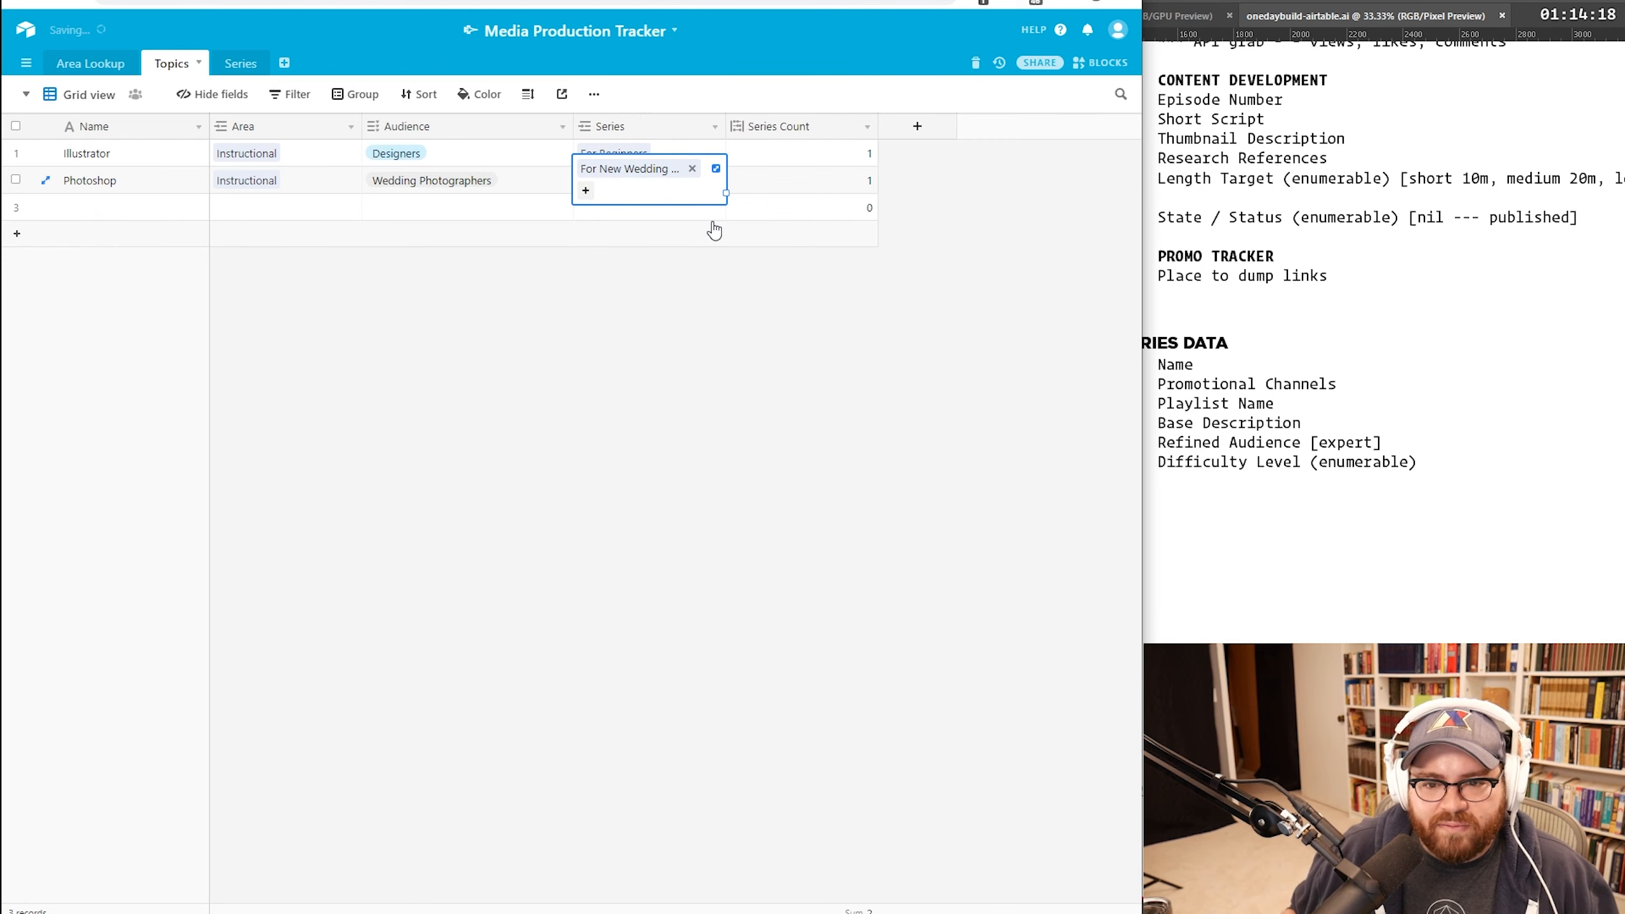
pyautogui.click(746, 319)
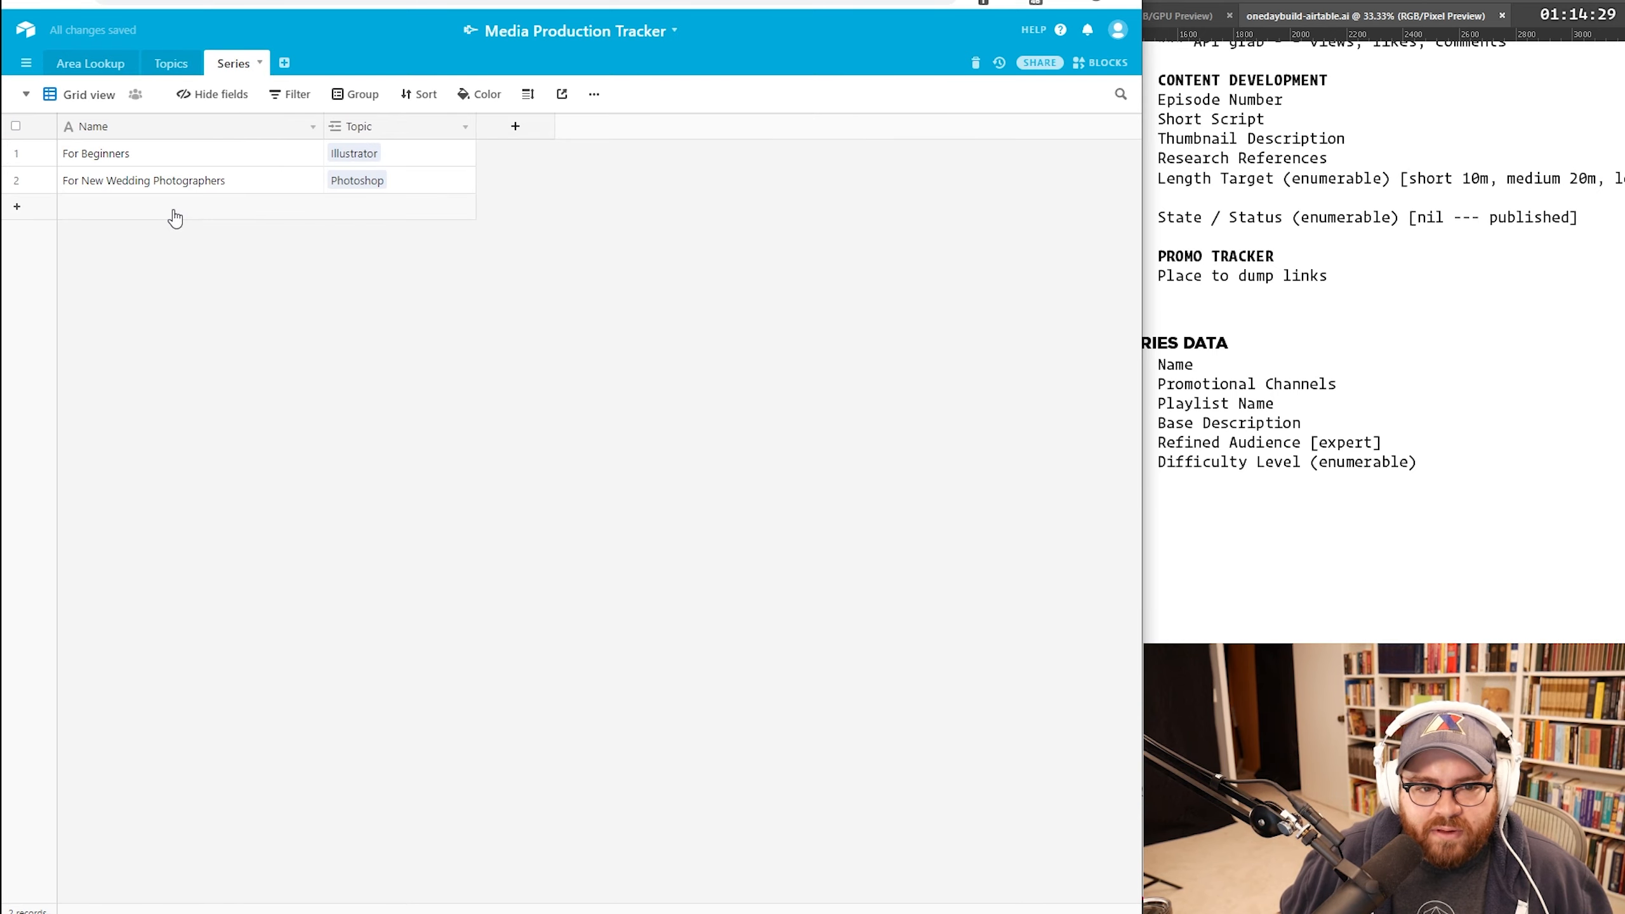
# Step: Add the series 'For Experts' with Illustrator as its Topic
pyautogui.click(174, 212)
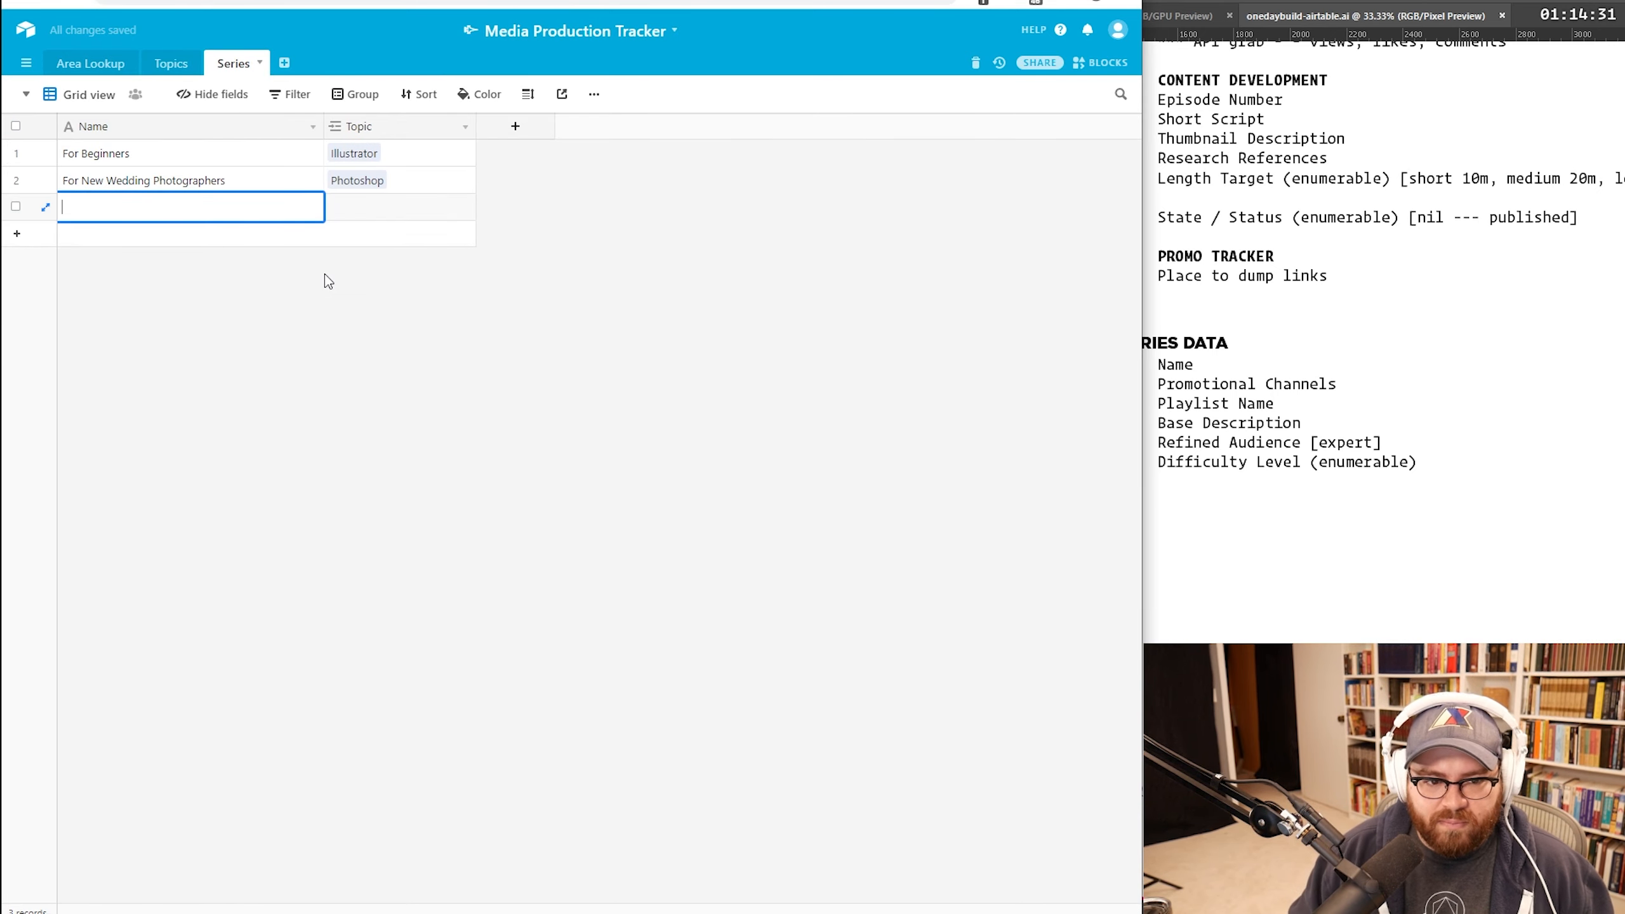
pyautogui.write('For Exped')
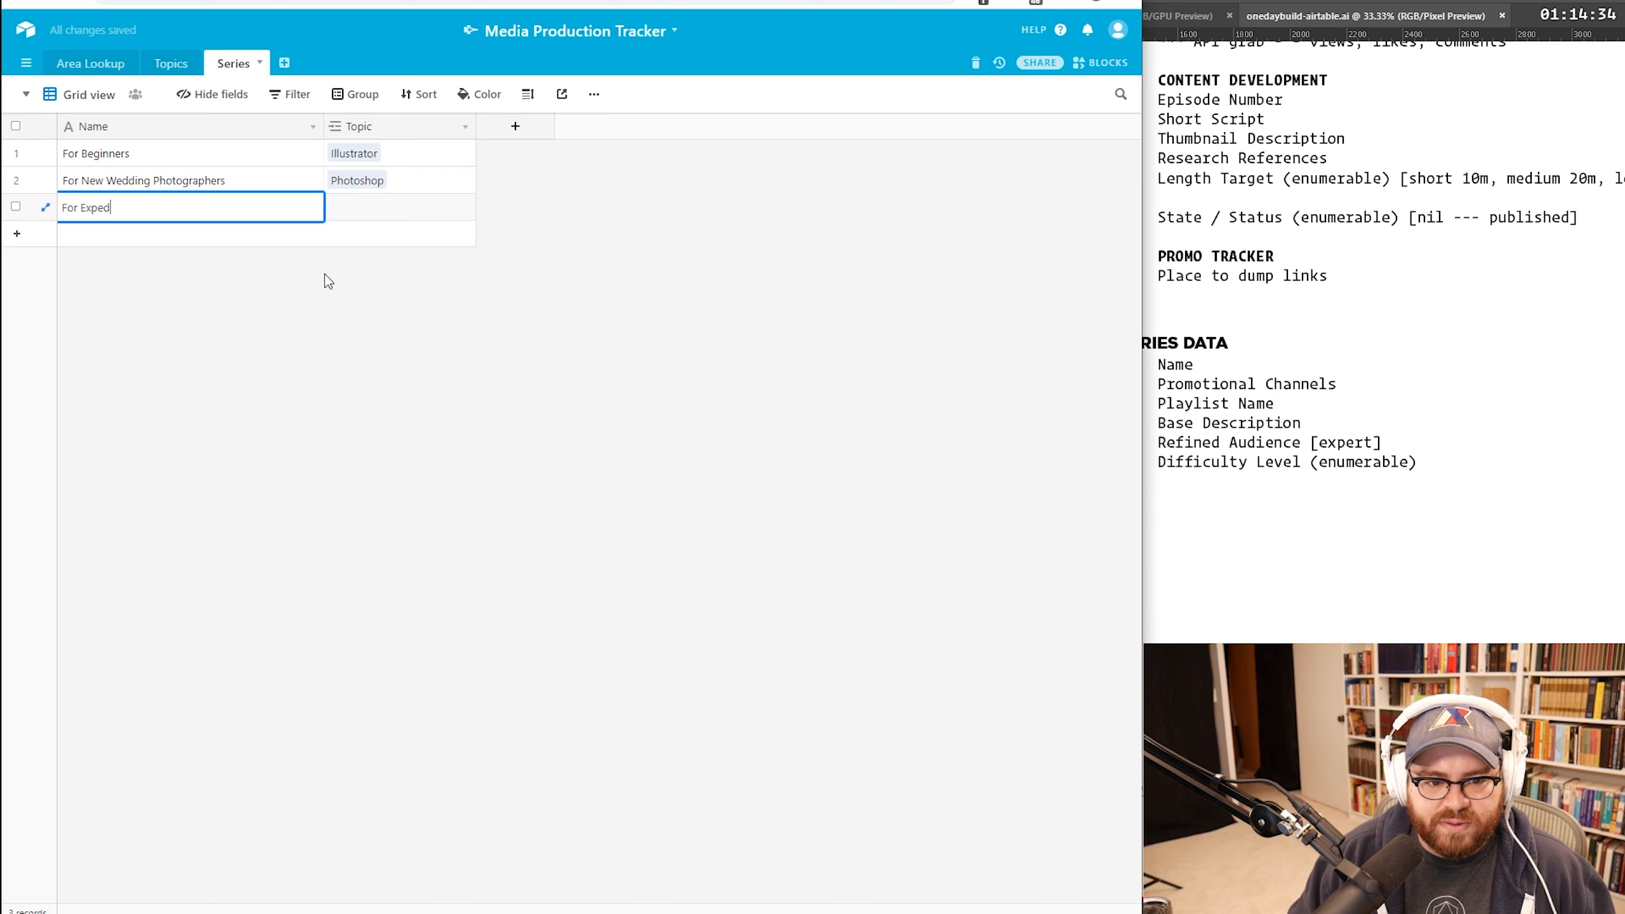
pyautogui.press('BackSpace')
pyautogui.write('rts')
pyautogui.press('Tab')
pyautogui.write('ill')
pyautogui.press('Return')
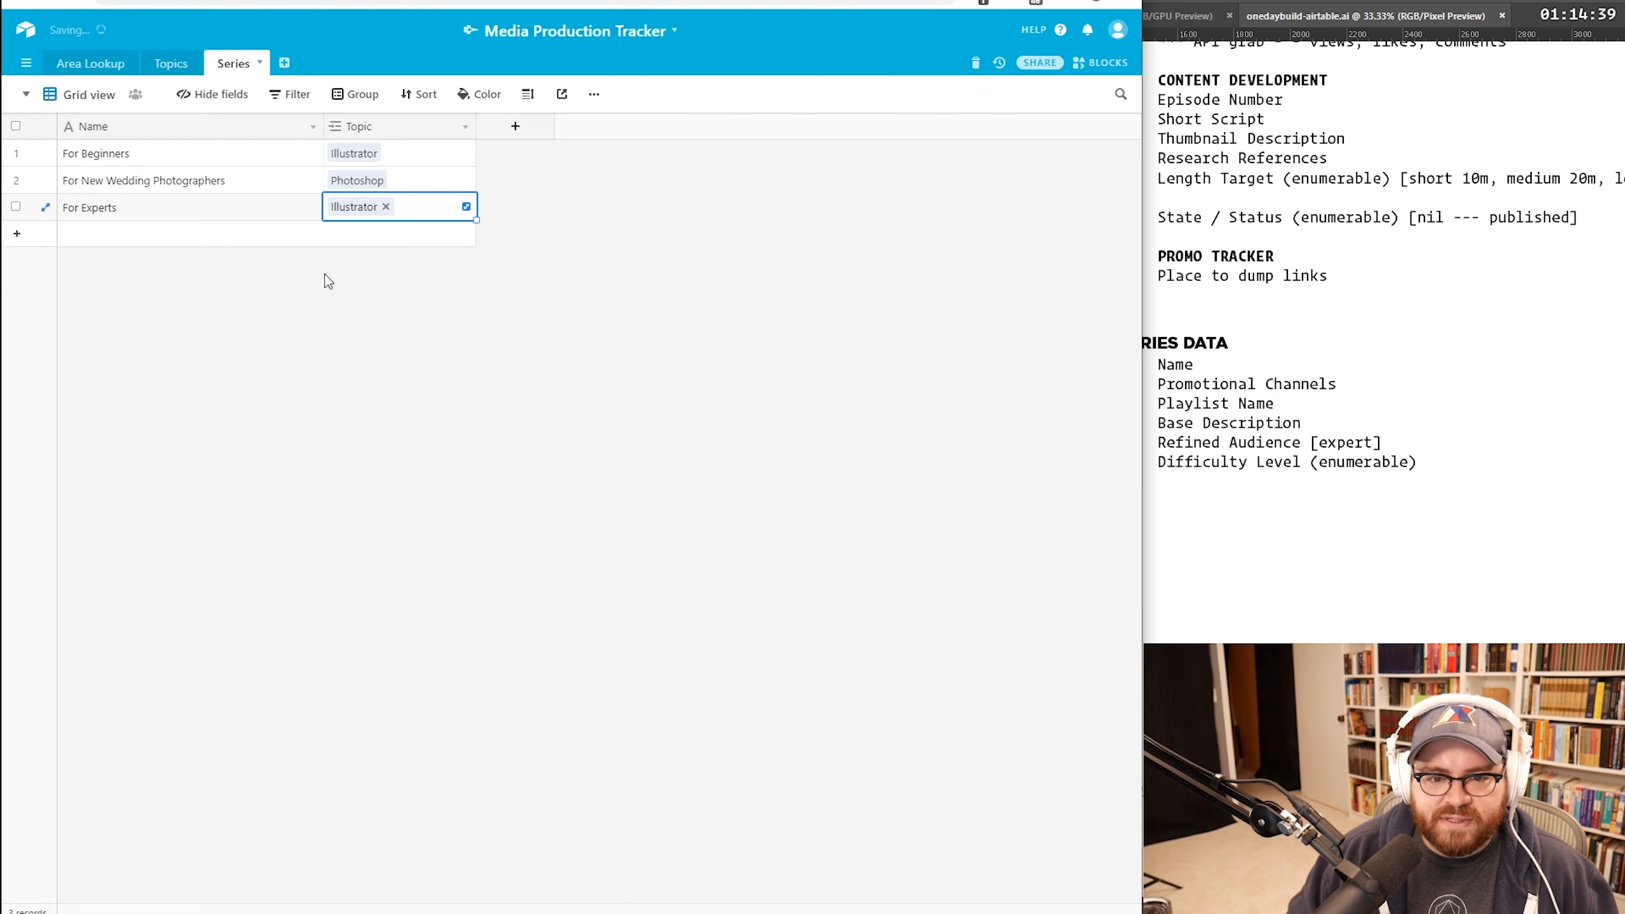
pyautogui.click(384, 269)
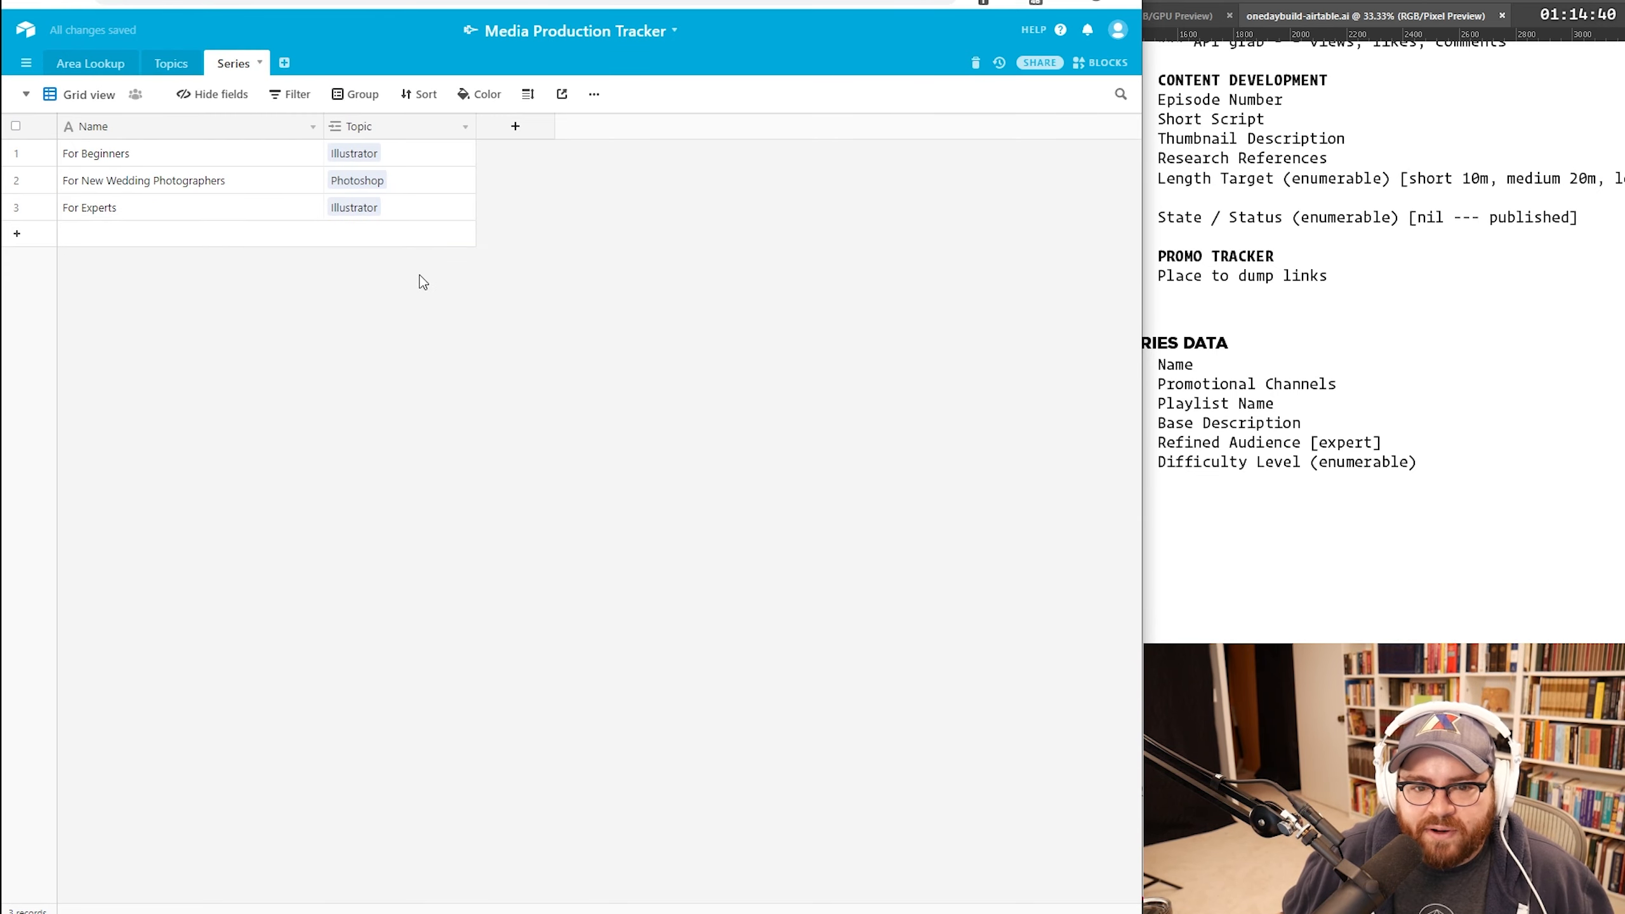
pyautogui.click(168, 63)
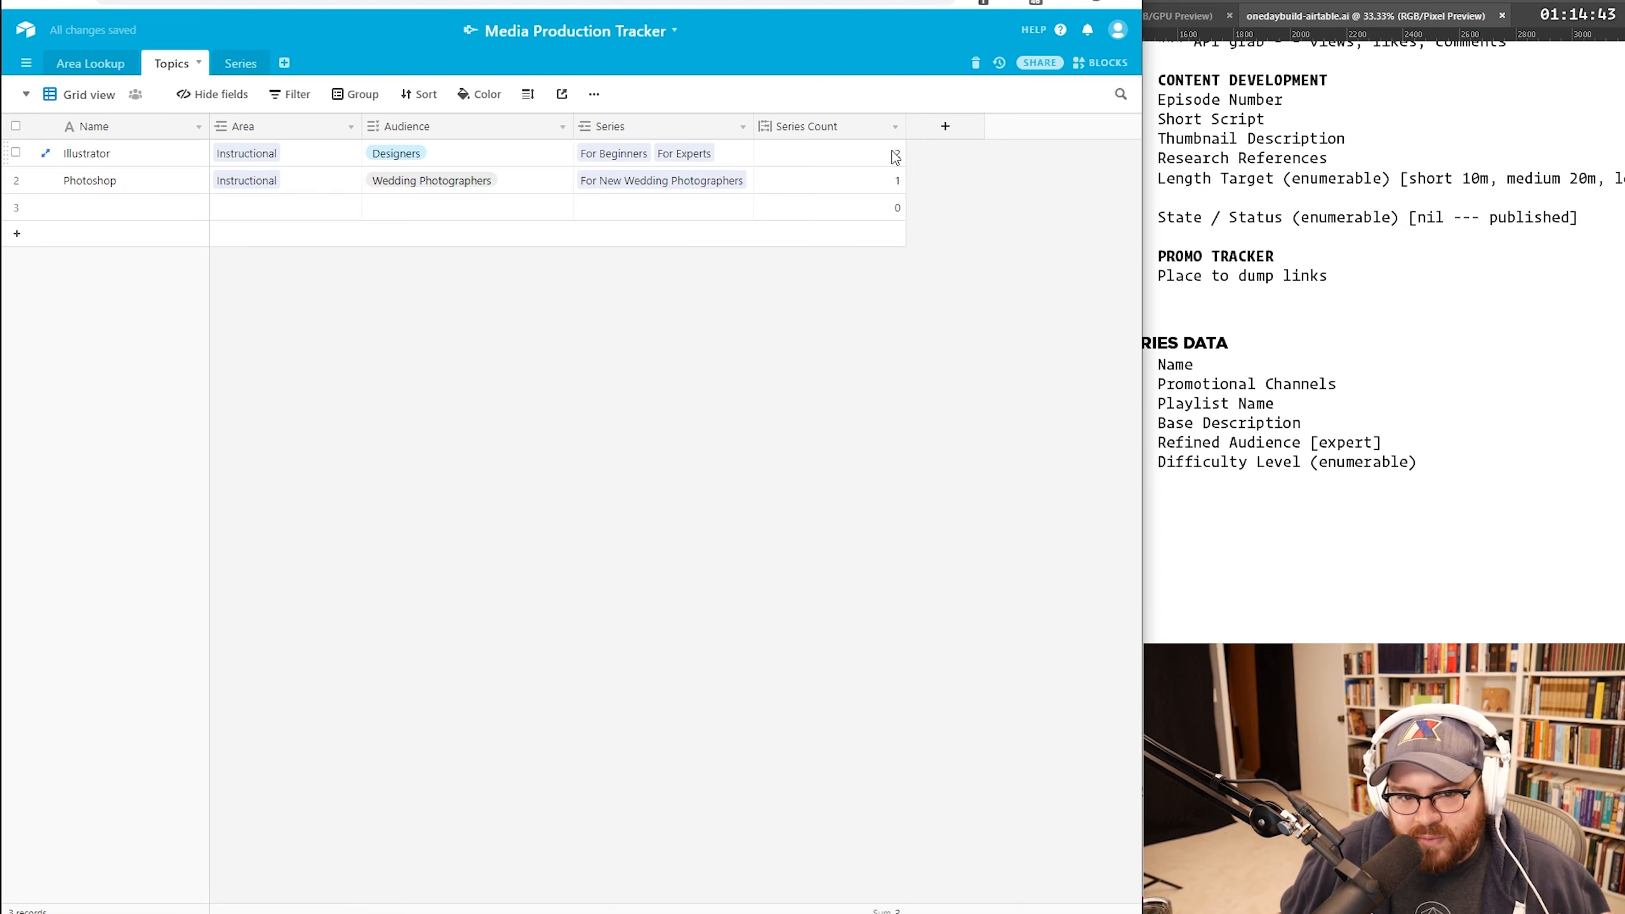
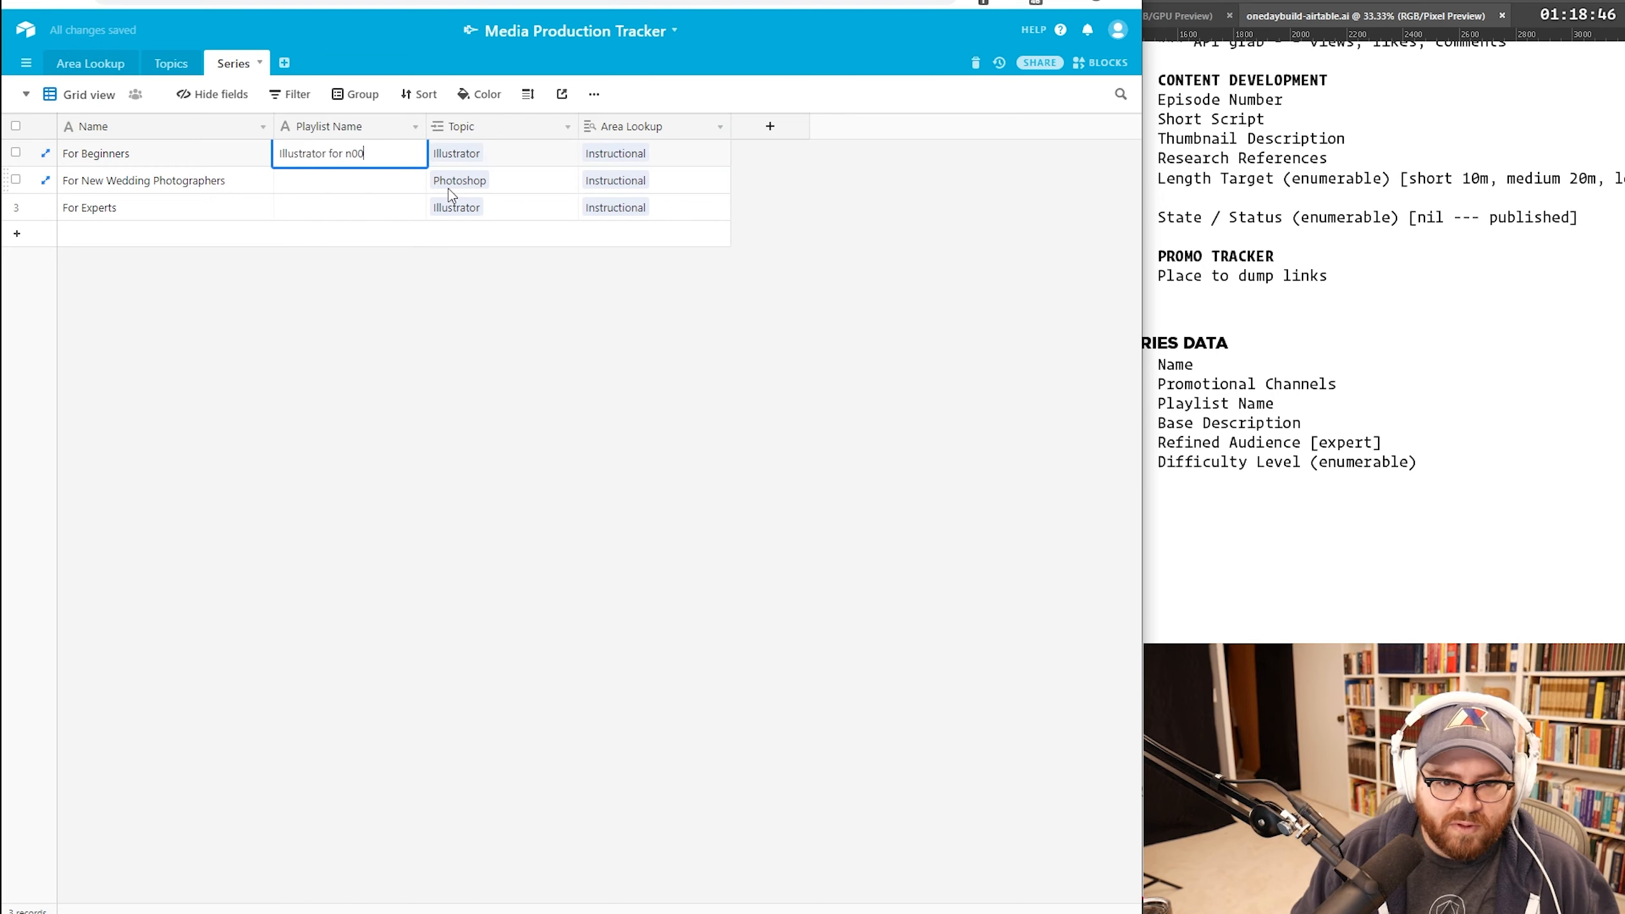
# Step: Confirm the Illustrator for n00bs playlist name and add a rich-text long-text 'Base Description' field
pyautogui.press('Return')
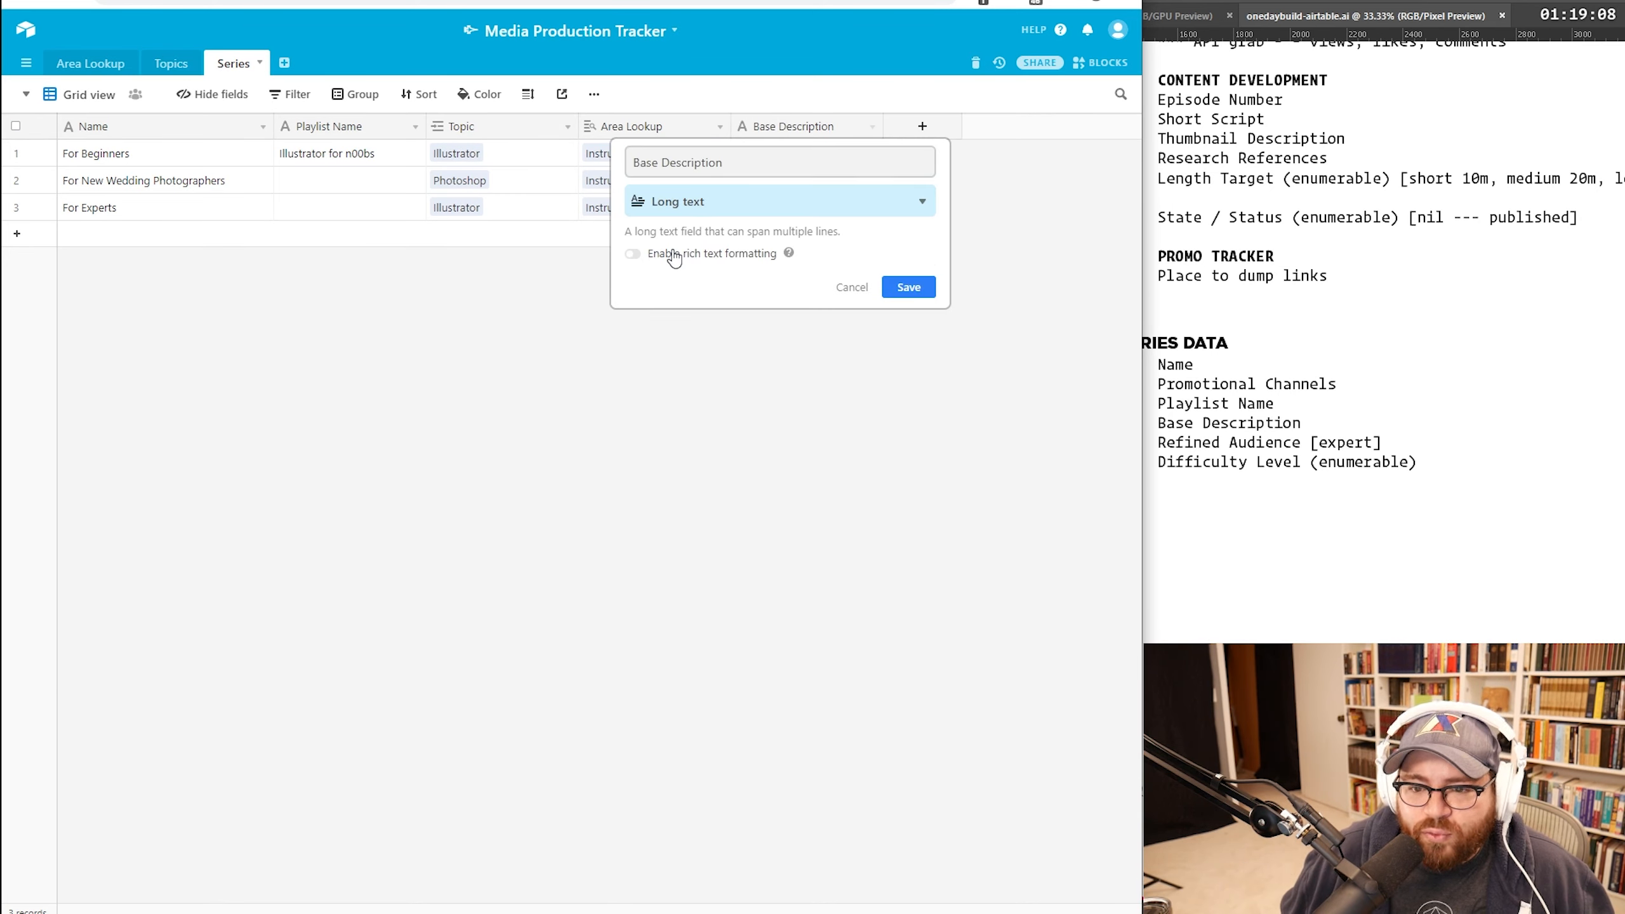
pyautogui.click(673, 256)
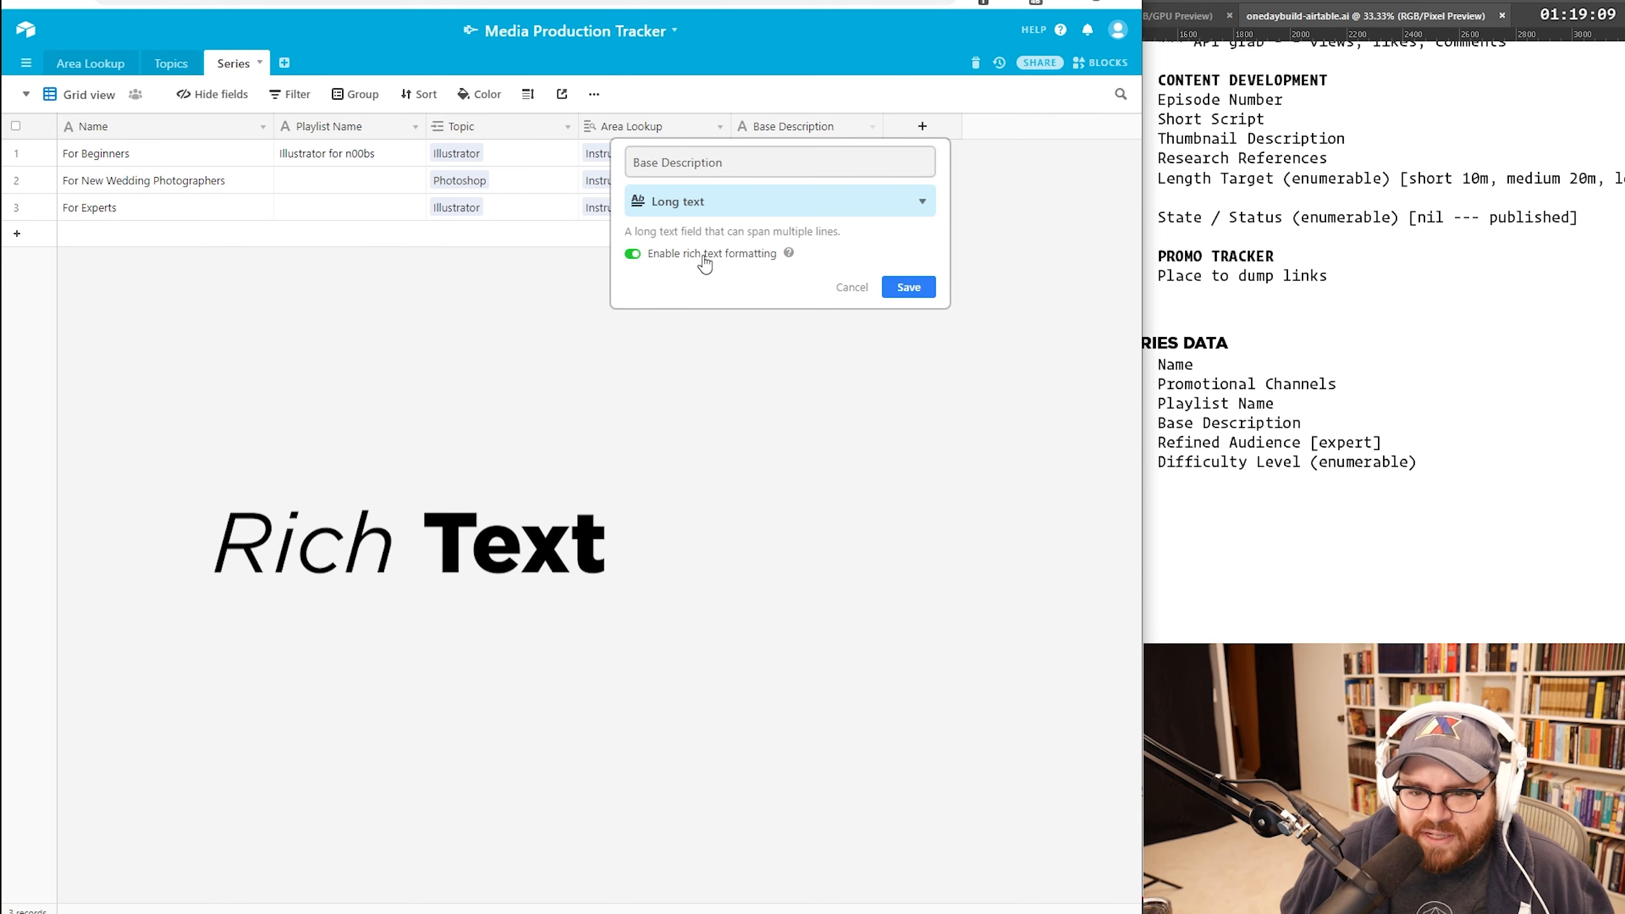
pyautogui.moveTo(789, 259)
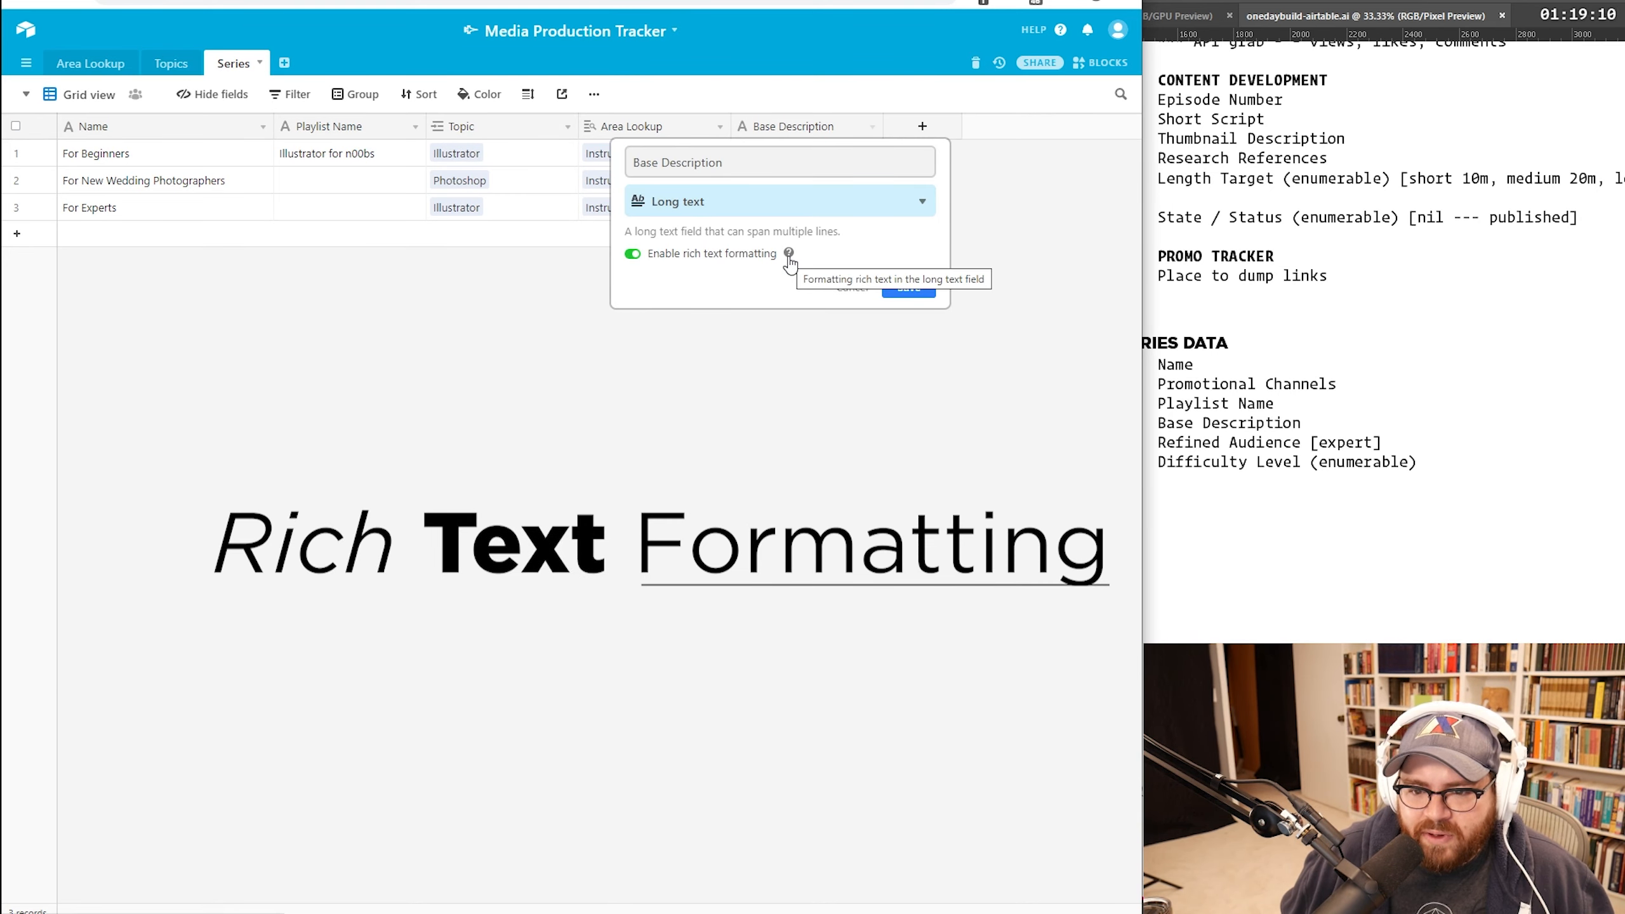
pyautogui.click(916, 290)
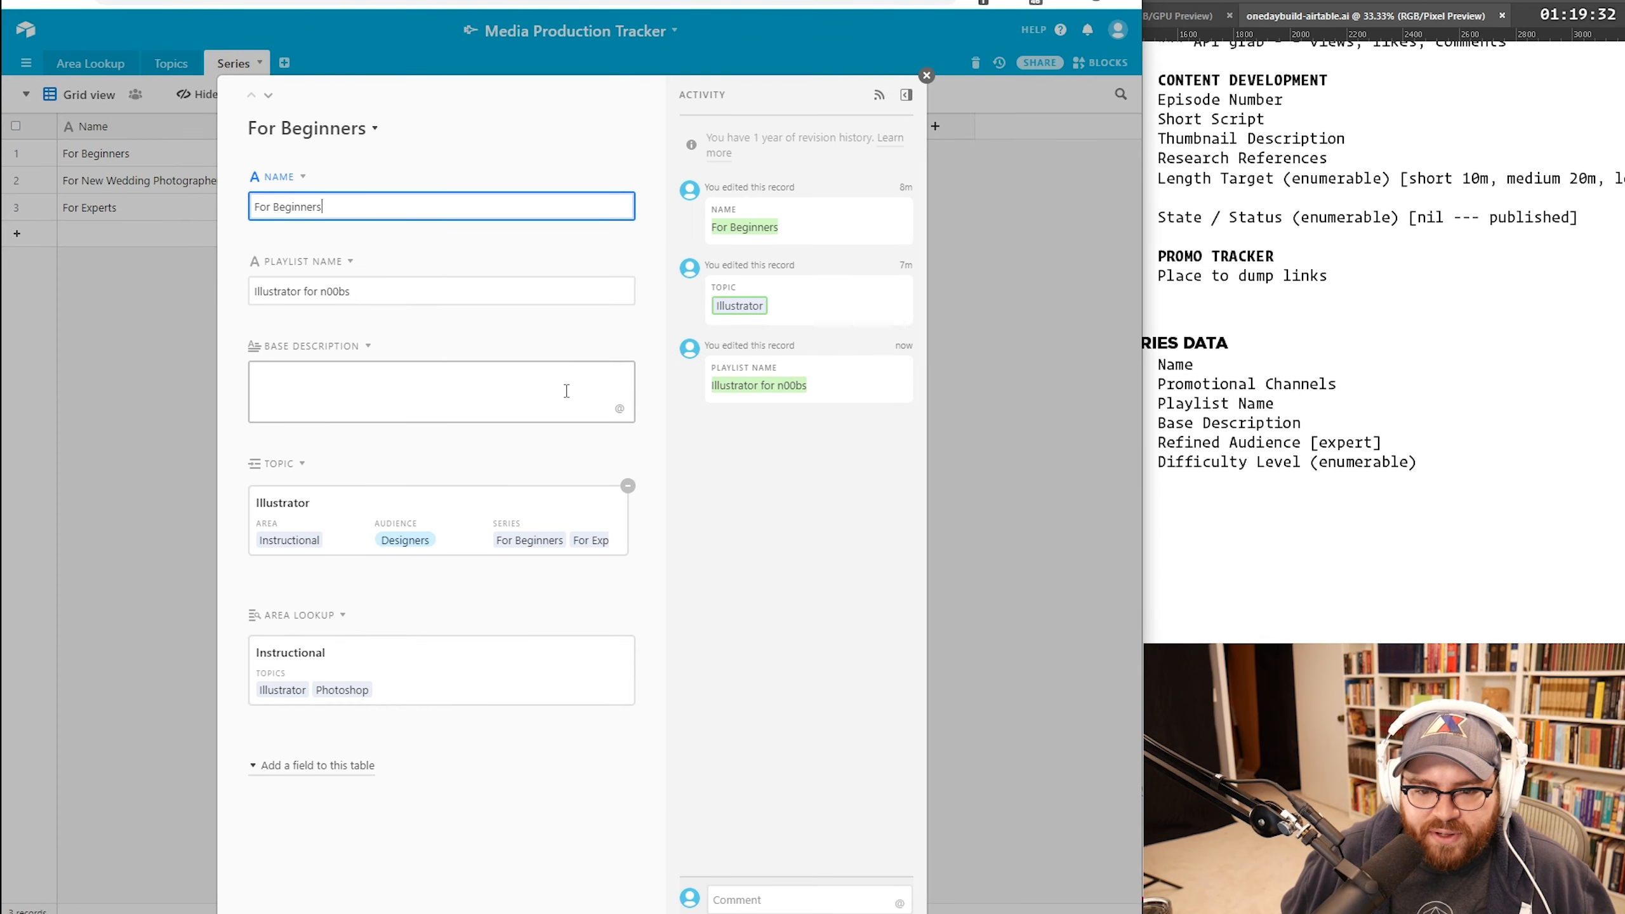
pyautogui.click(441, 390)
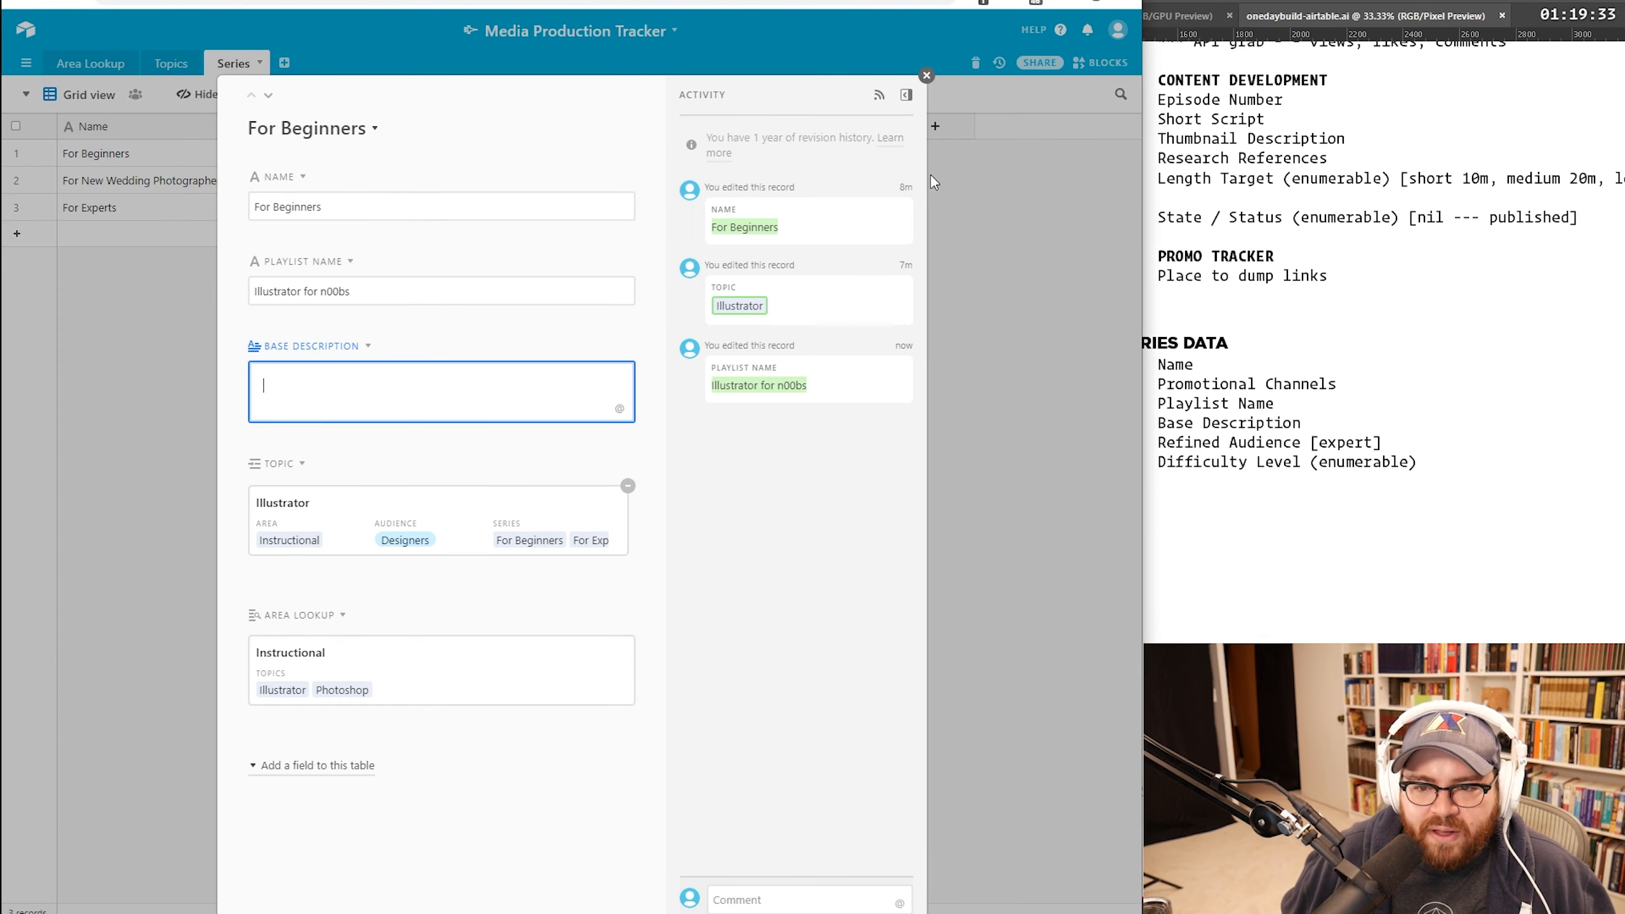
pyautogui.click(925, 75)
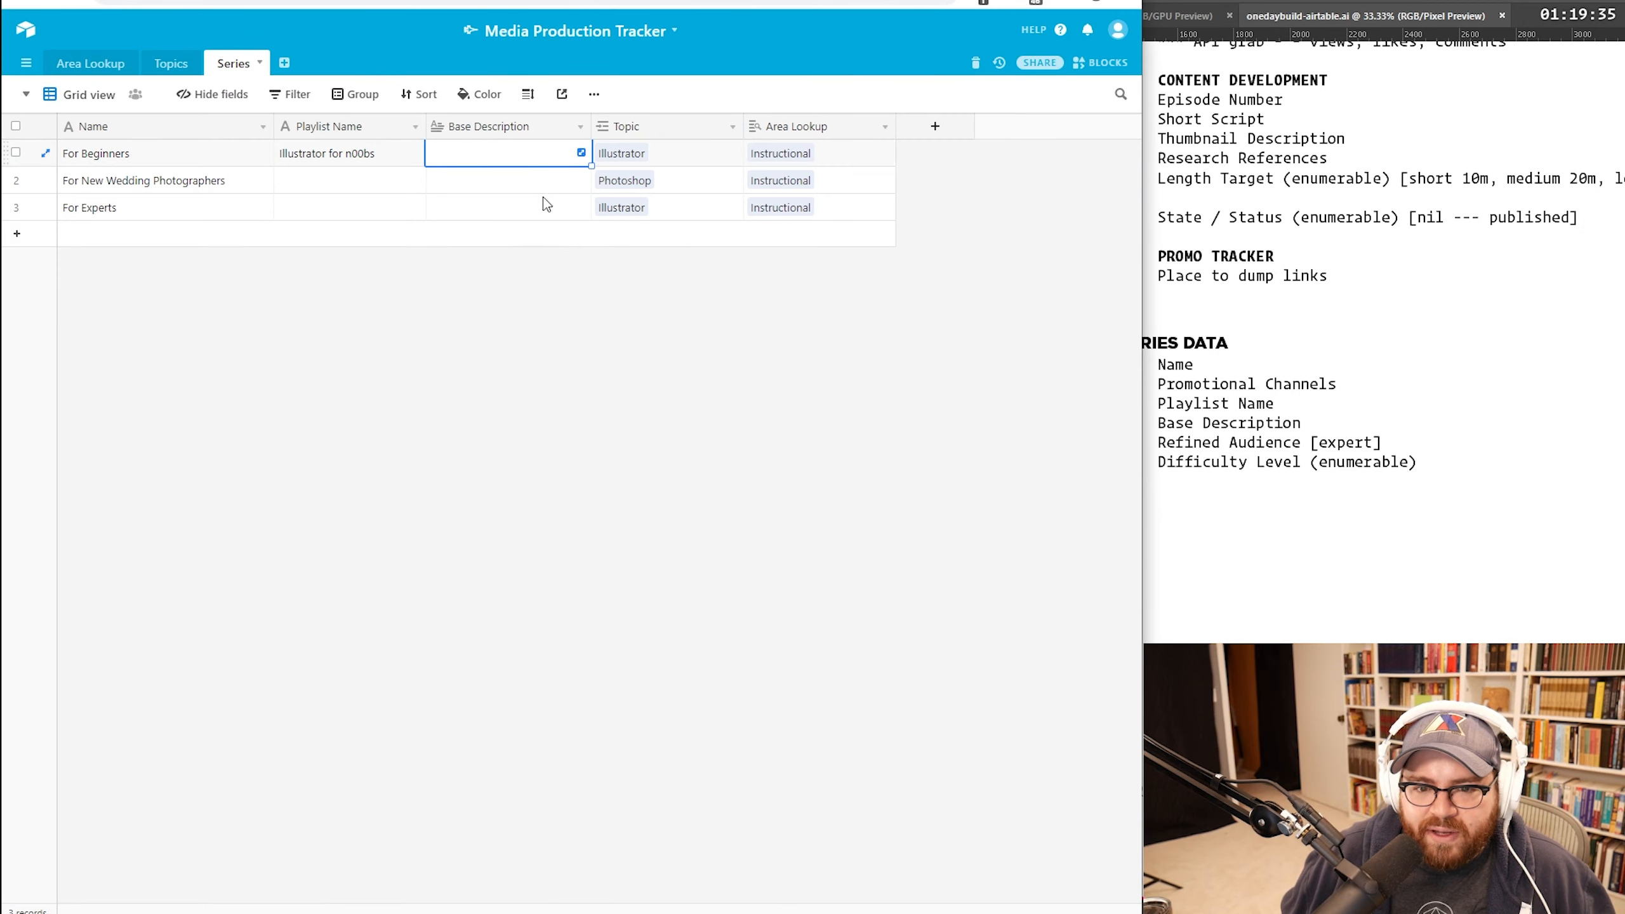
# Step: Copy the LinkedIn video's description from YouTube Studio for For Beginners' Base Description
pyautogui.click(275, 2)
pyautogui.click(323, 438)
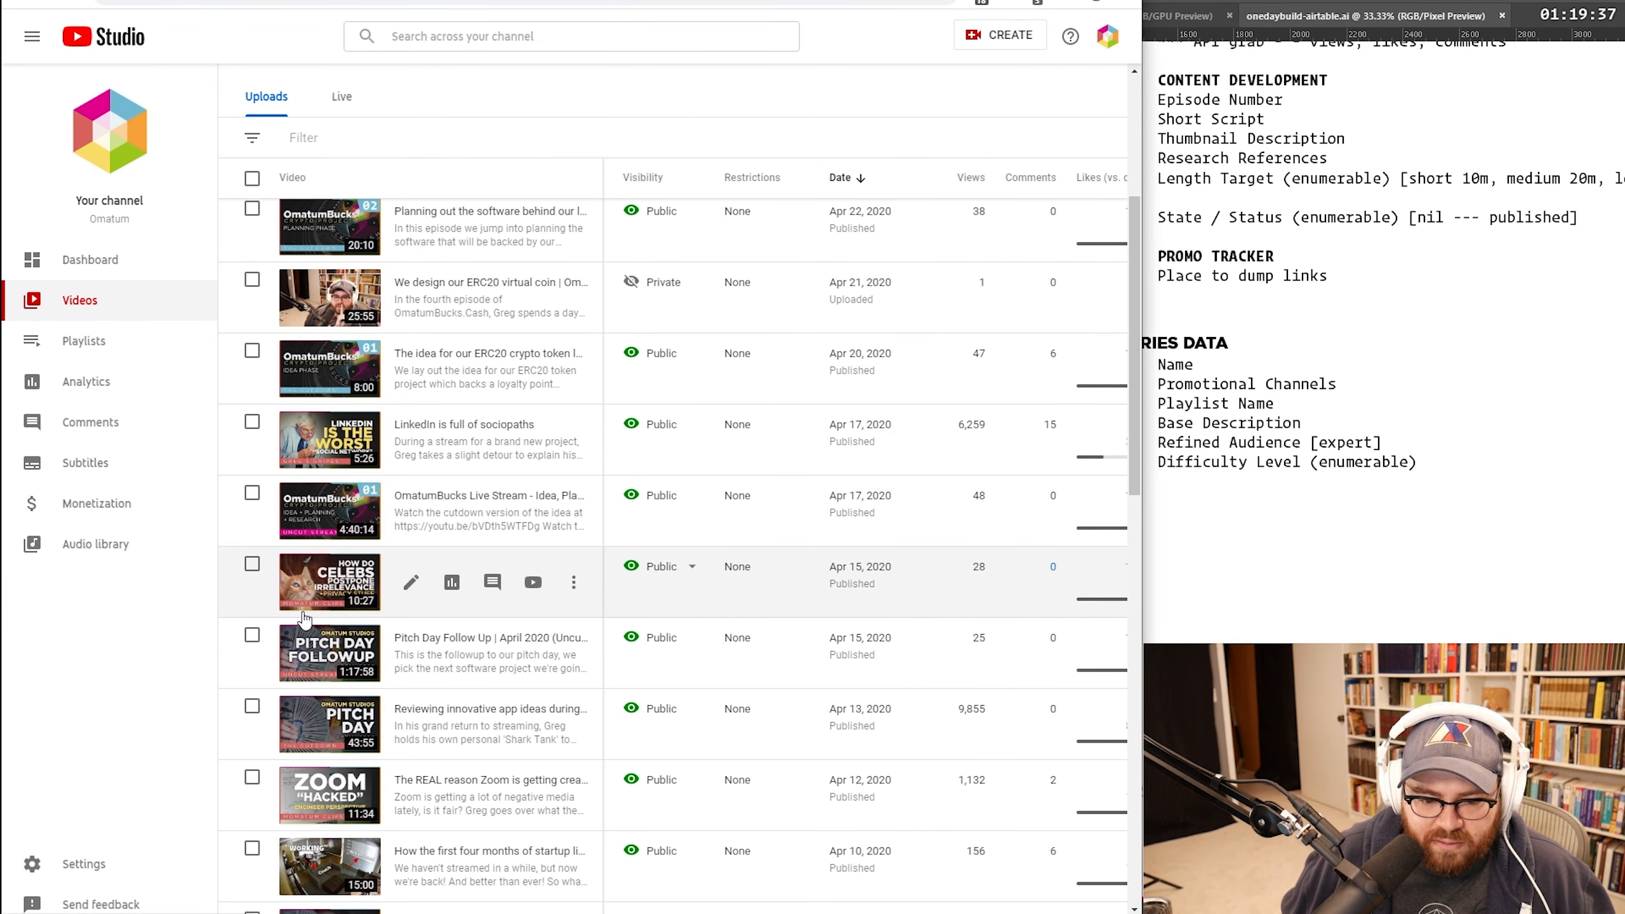
pyautogui.scroll(-3, 605, 463)
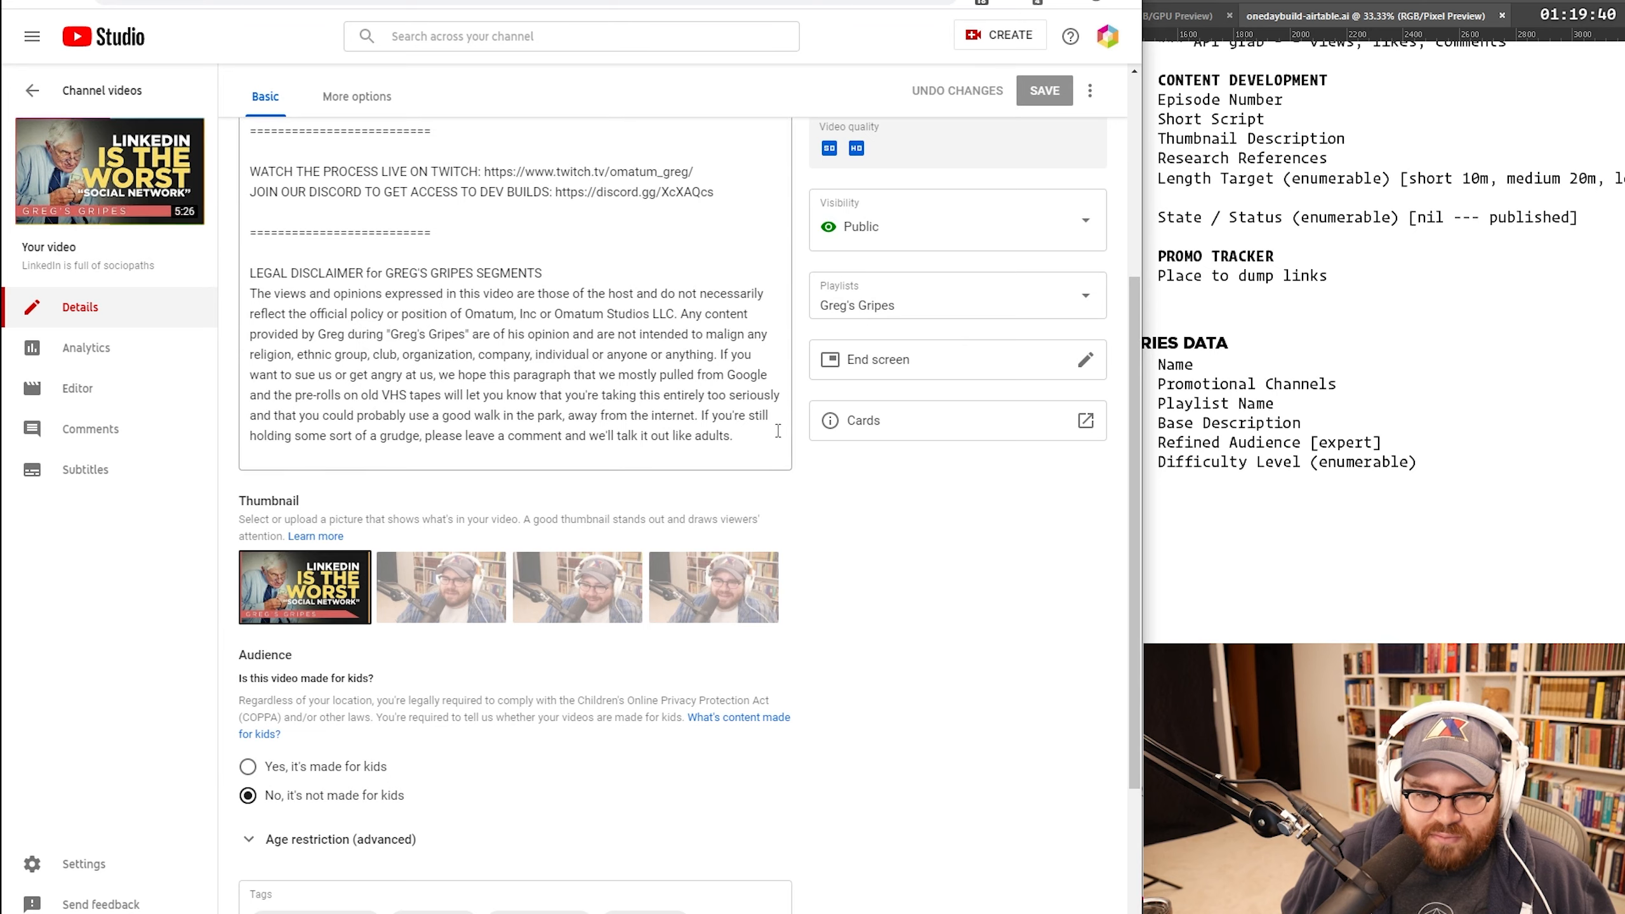
pyautogui.moveTo(776, 434); pyautogui.dragTo(252, 464)
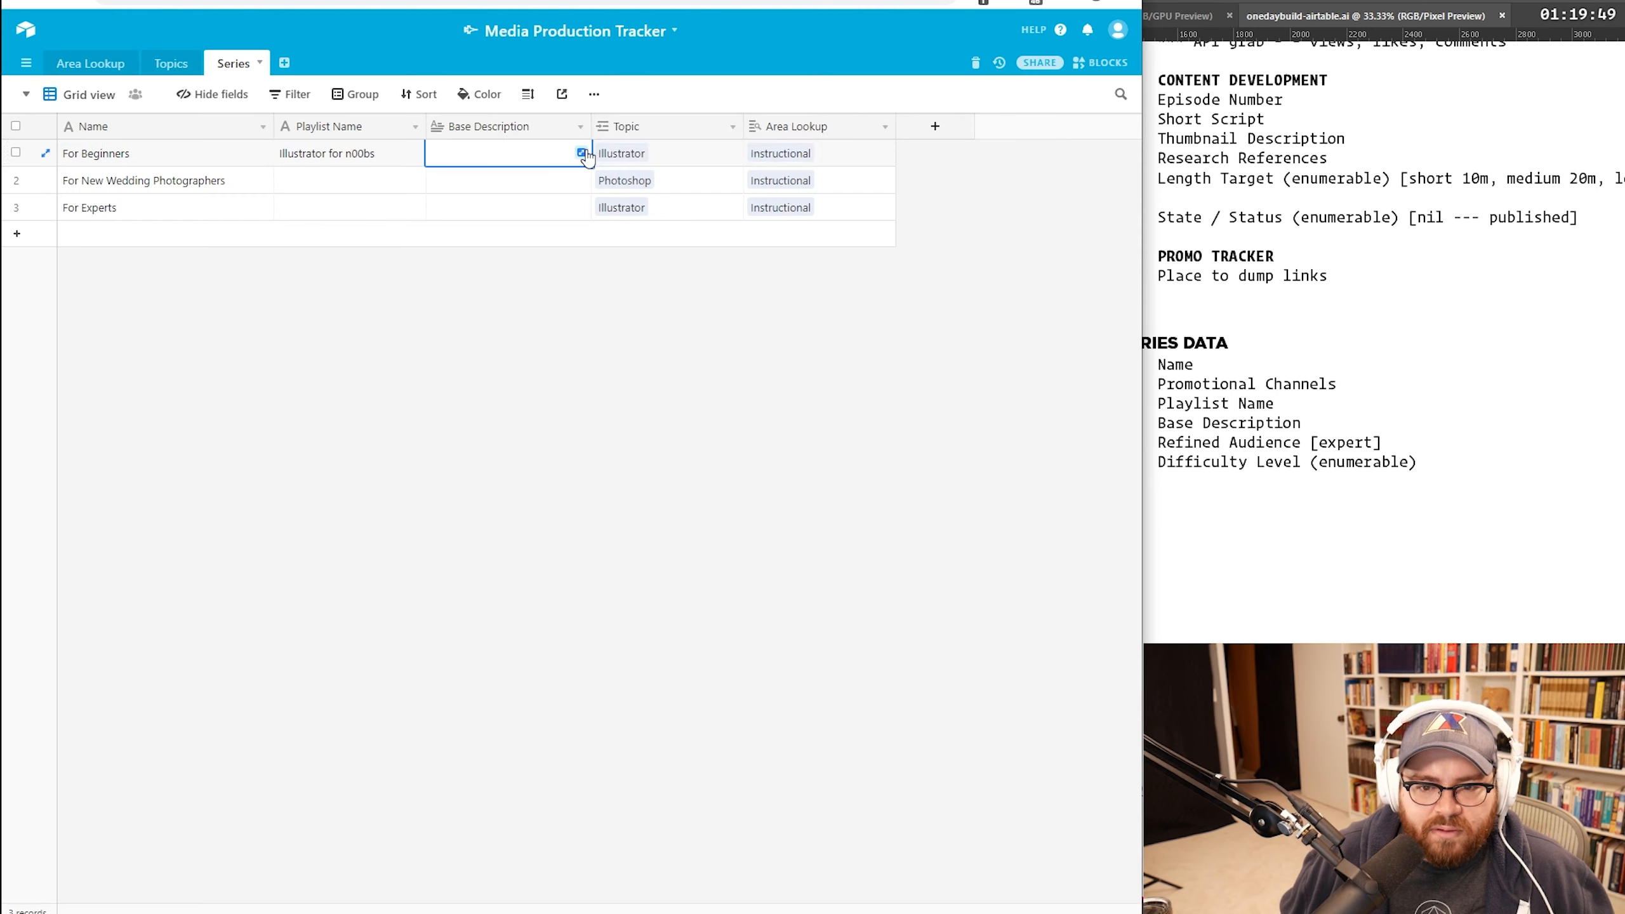
pyautogui.click(582, 152)
pyautogui.click(732, 200)
# Step: Paste the copied video description into For Beginners' Base Description and review the expanded record
pyautogui.hotkey('ctrl', 'v')
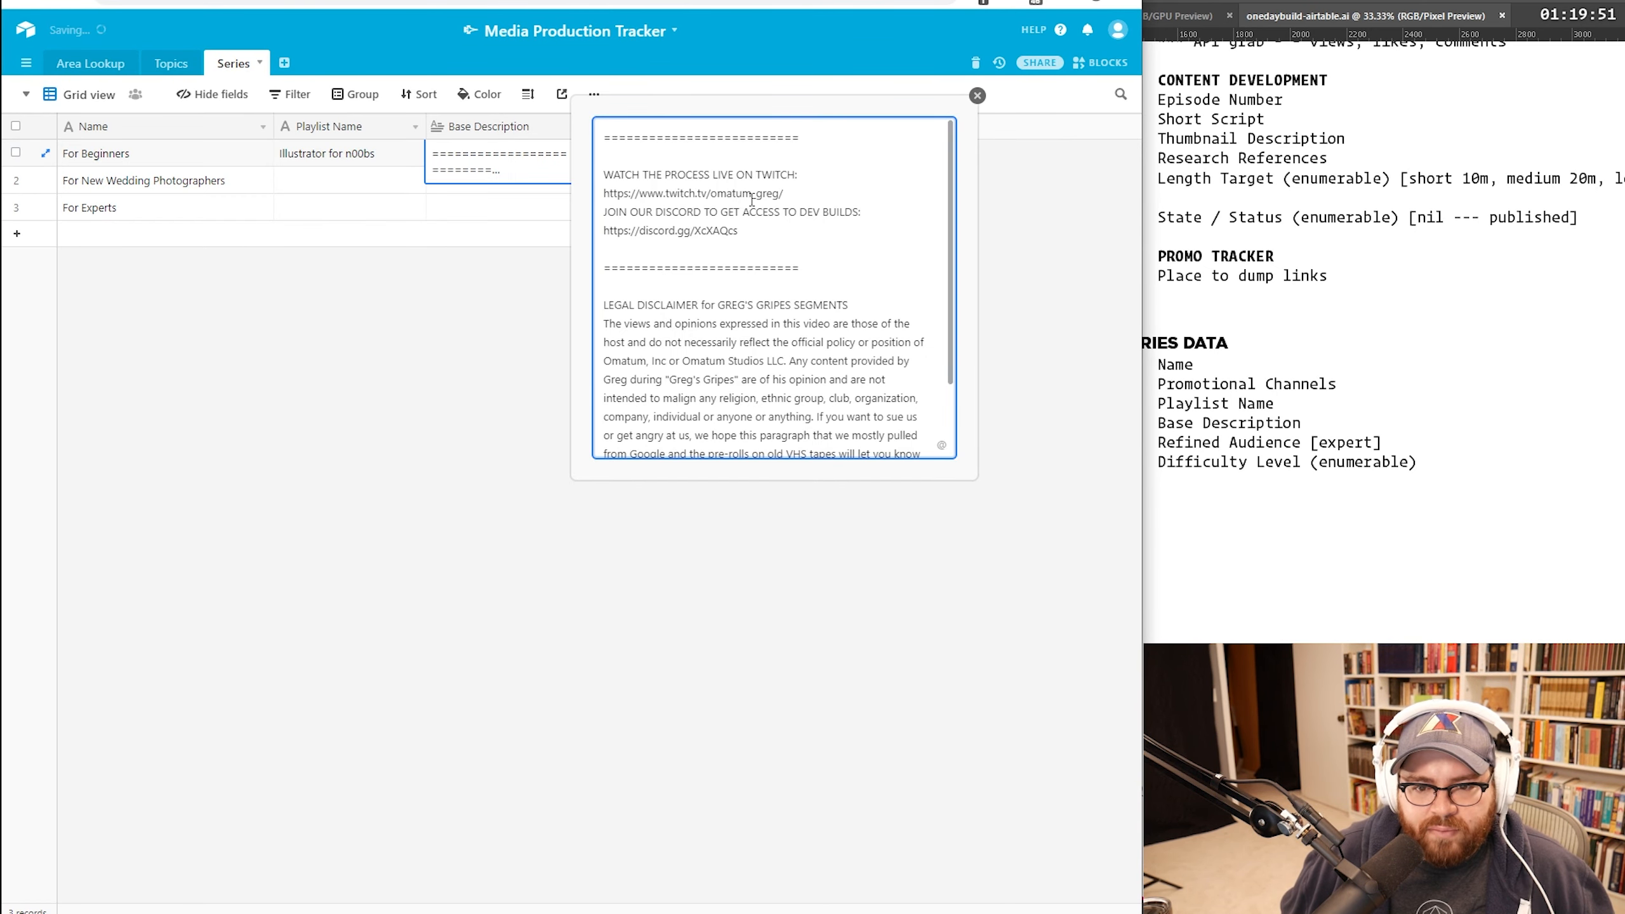
pyautogui.press('Escape')
pyautogui.click(46, 154)
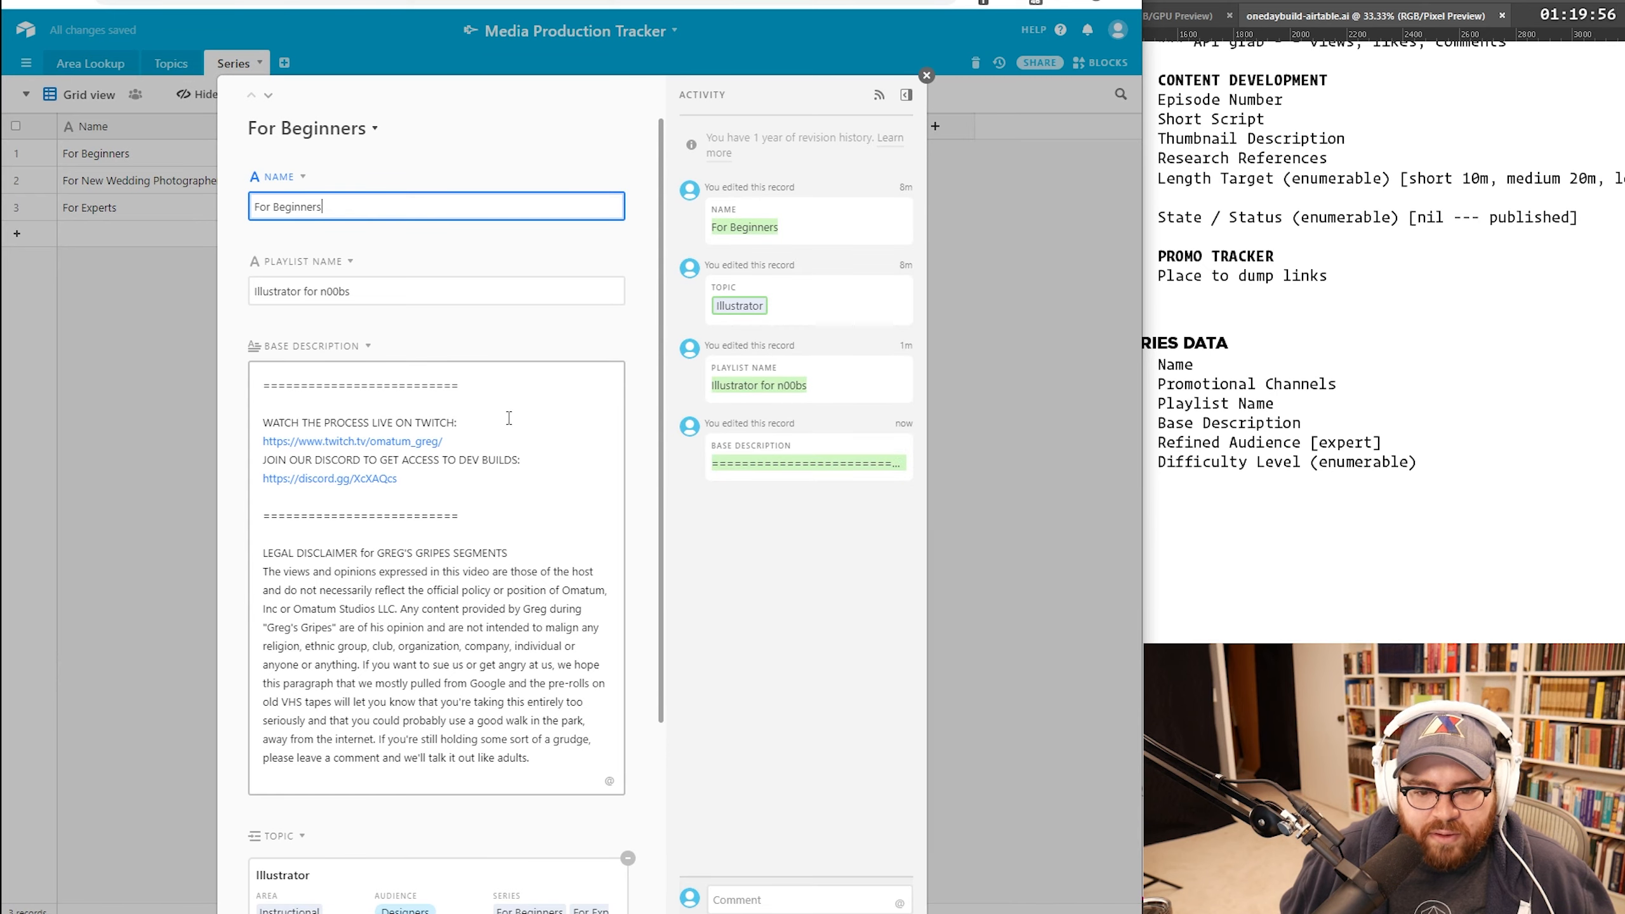
pyautogui.scroll(-4, 483, 328)
pyautogui.scroll(4, 587, 453)
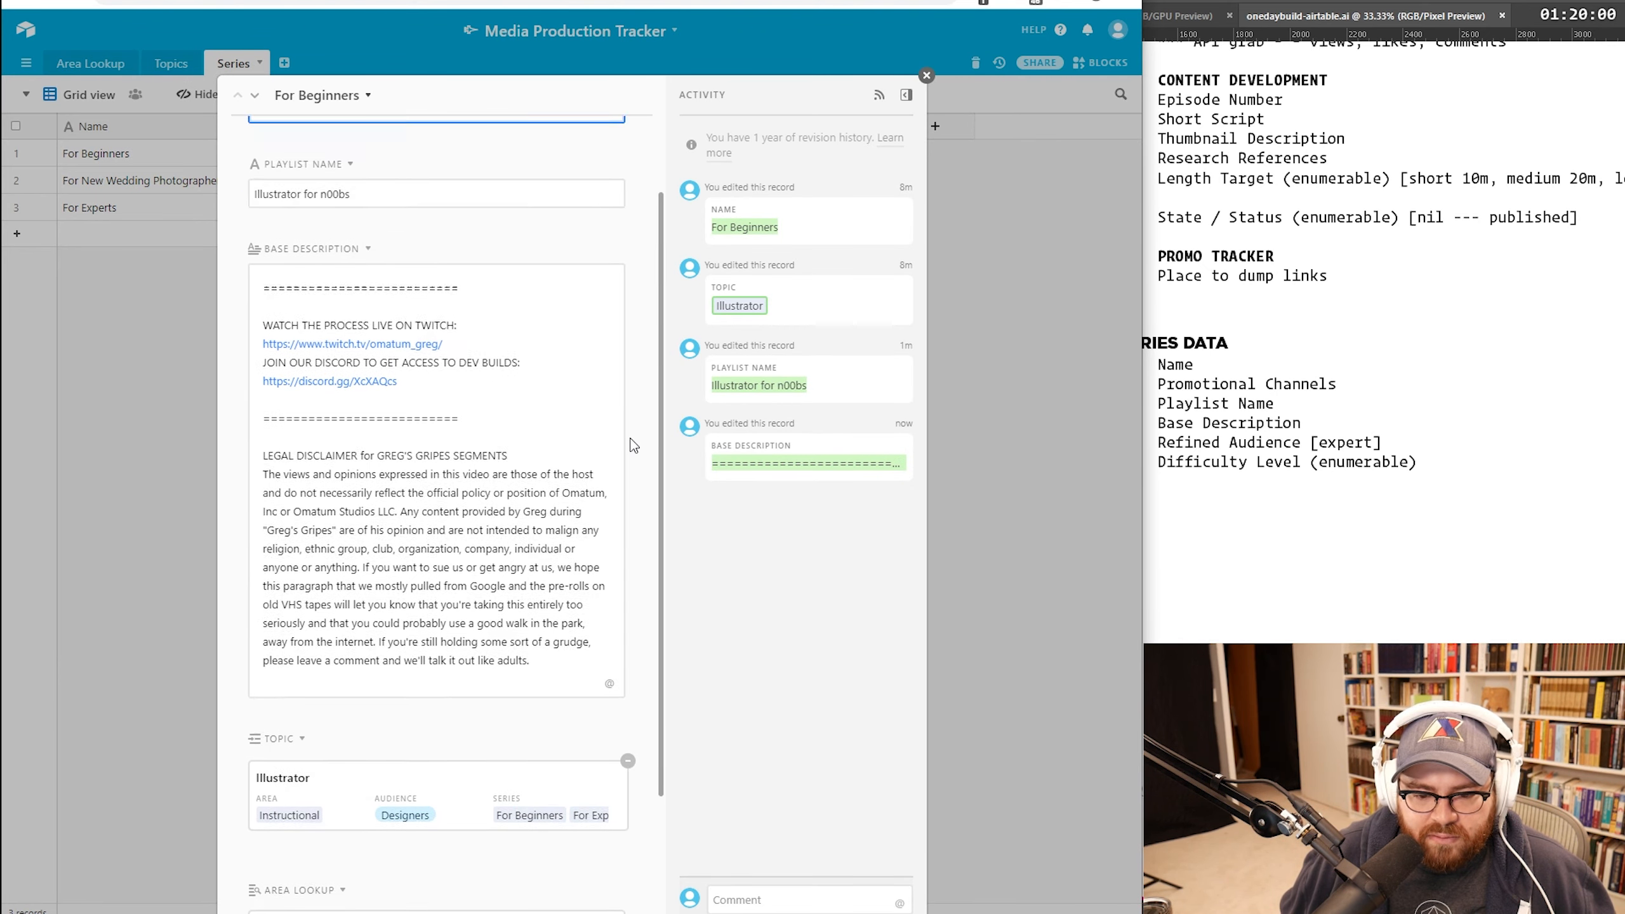
pyautogui.click(925, 76)
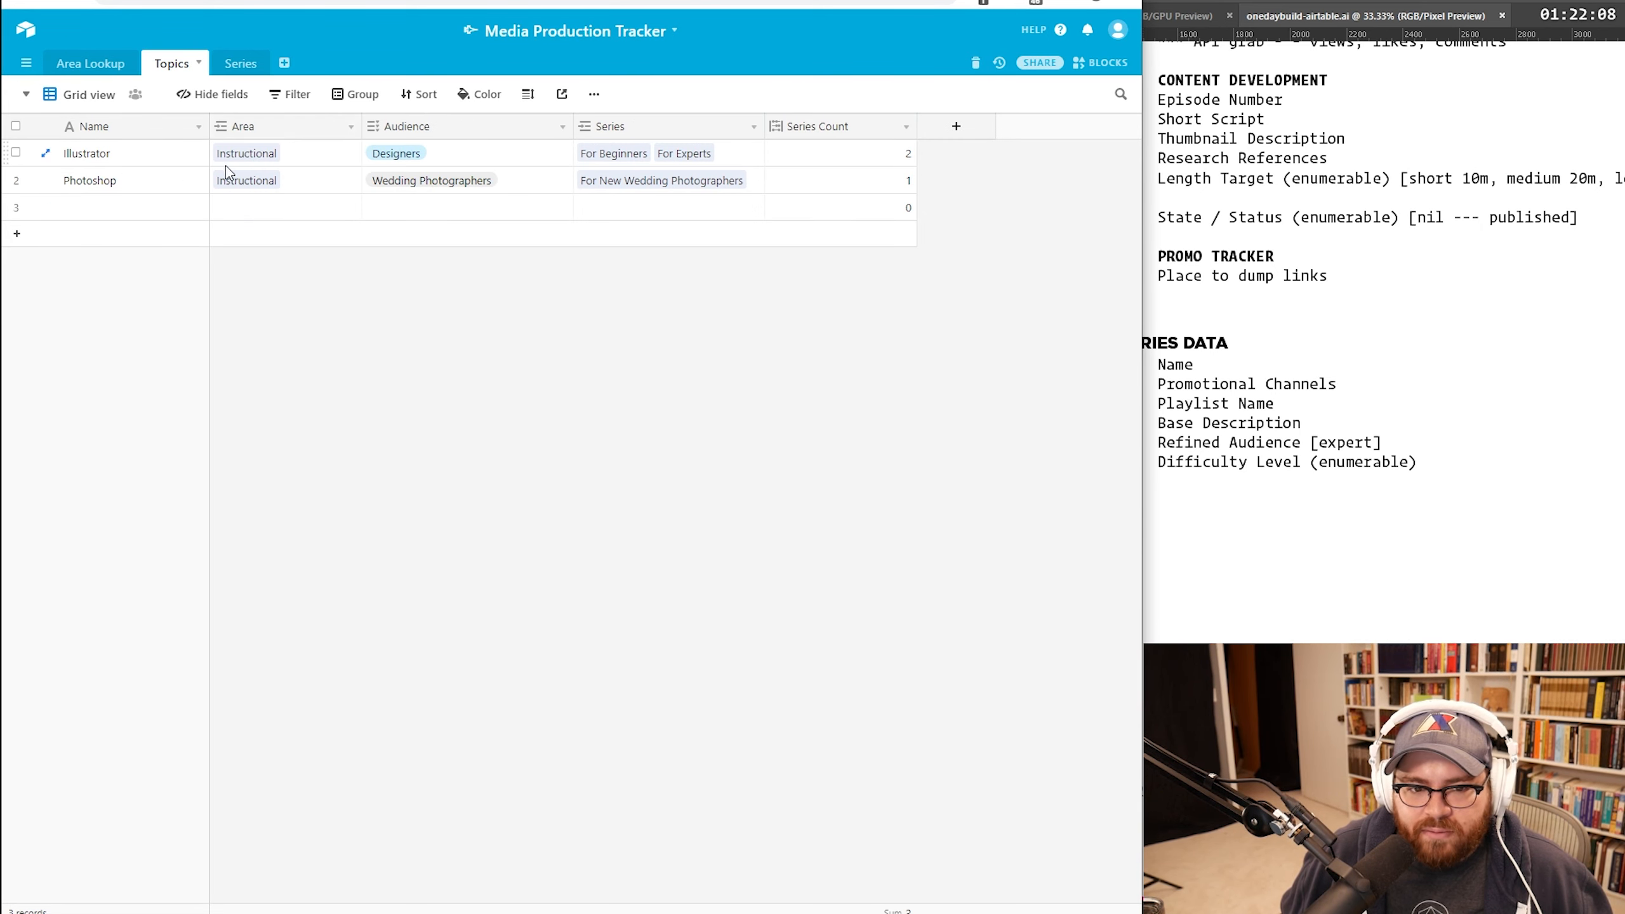
# Step: Group the Topics records by Area
pyautogui.click(351, 95)
pyautogui.click(455, 169)
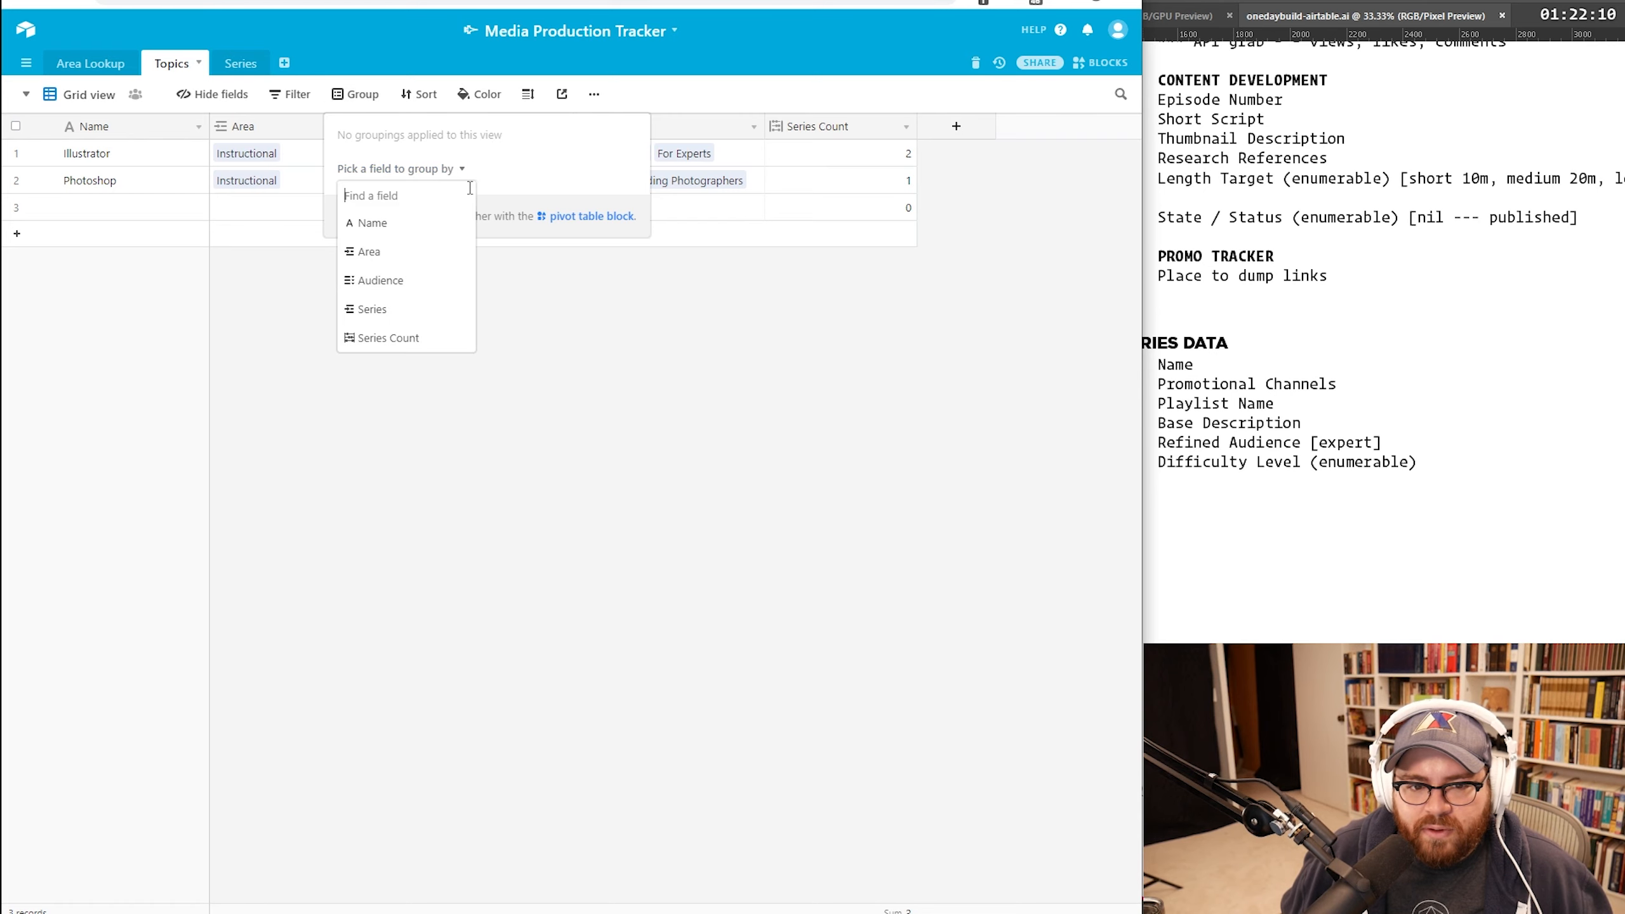
pyautogui.click(403, 254)
pyautogui.click(552, 524)
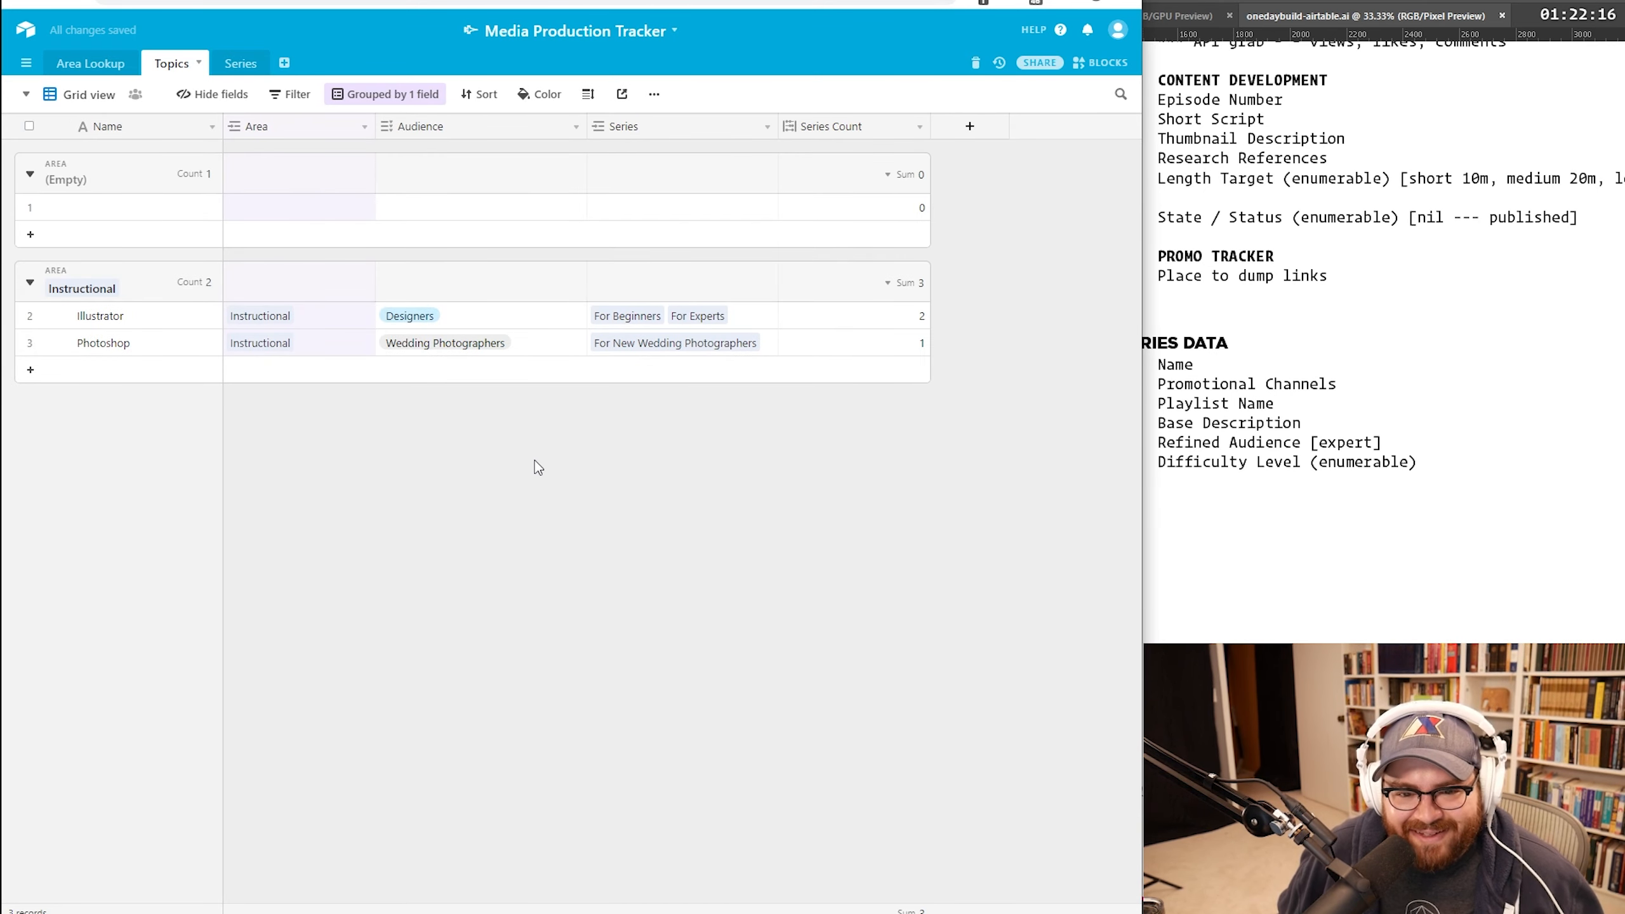
# Step: Delete the empty topic record from the Topics table
pyautogui.rightClick(176, 207)
pyautogui.click(237, 403)
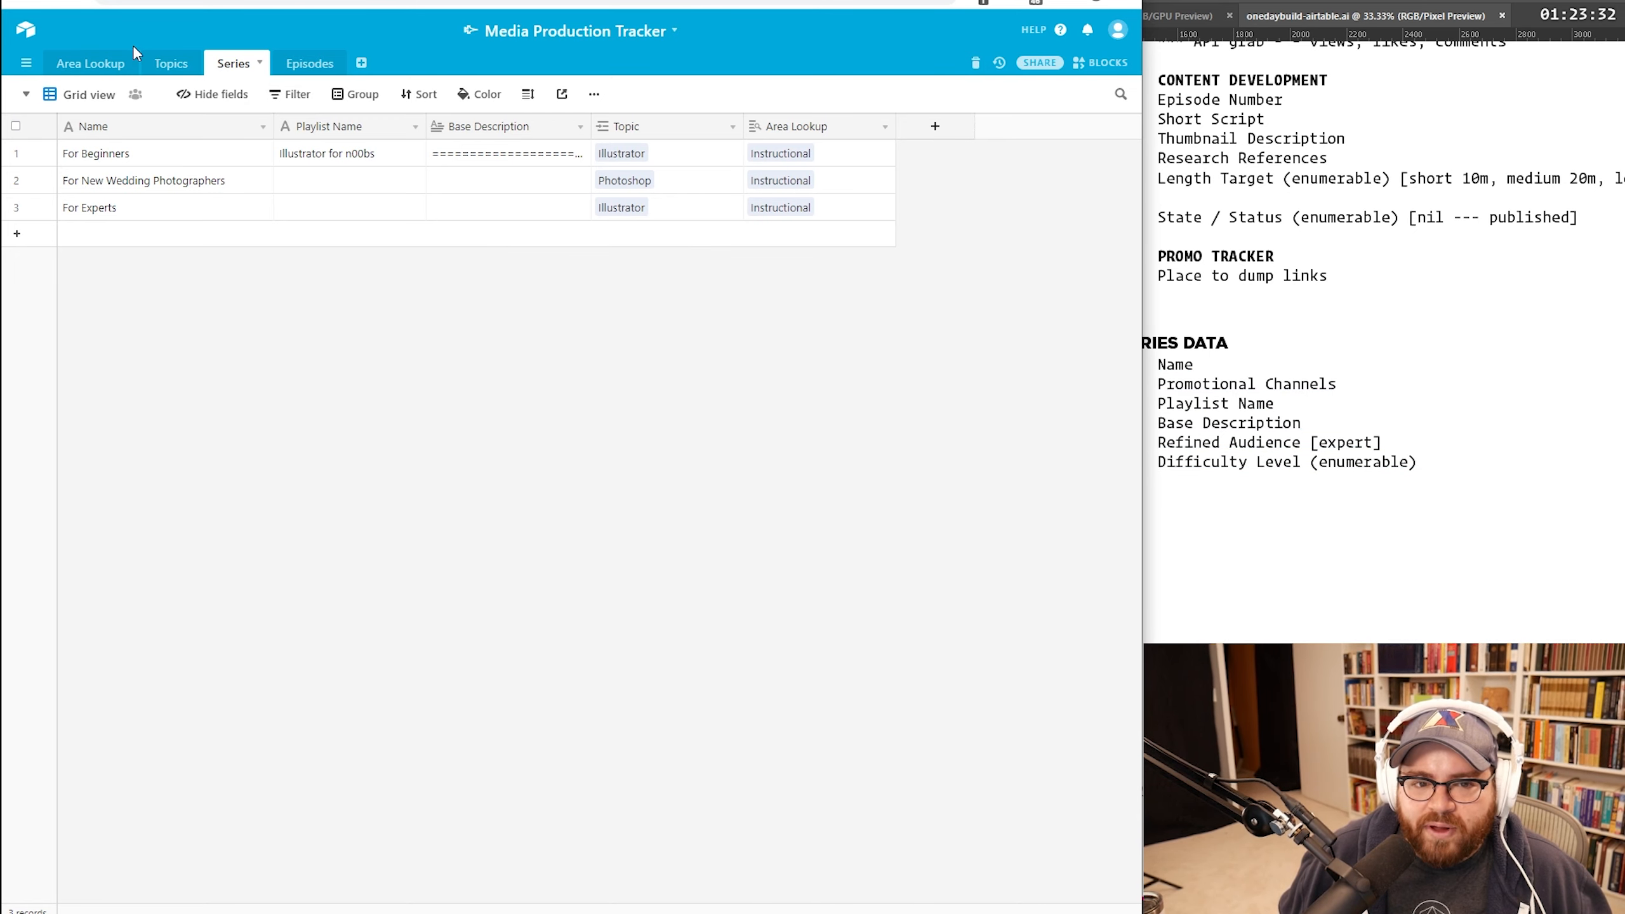
pyautogui.click(168, 63)
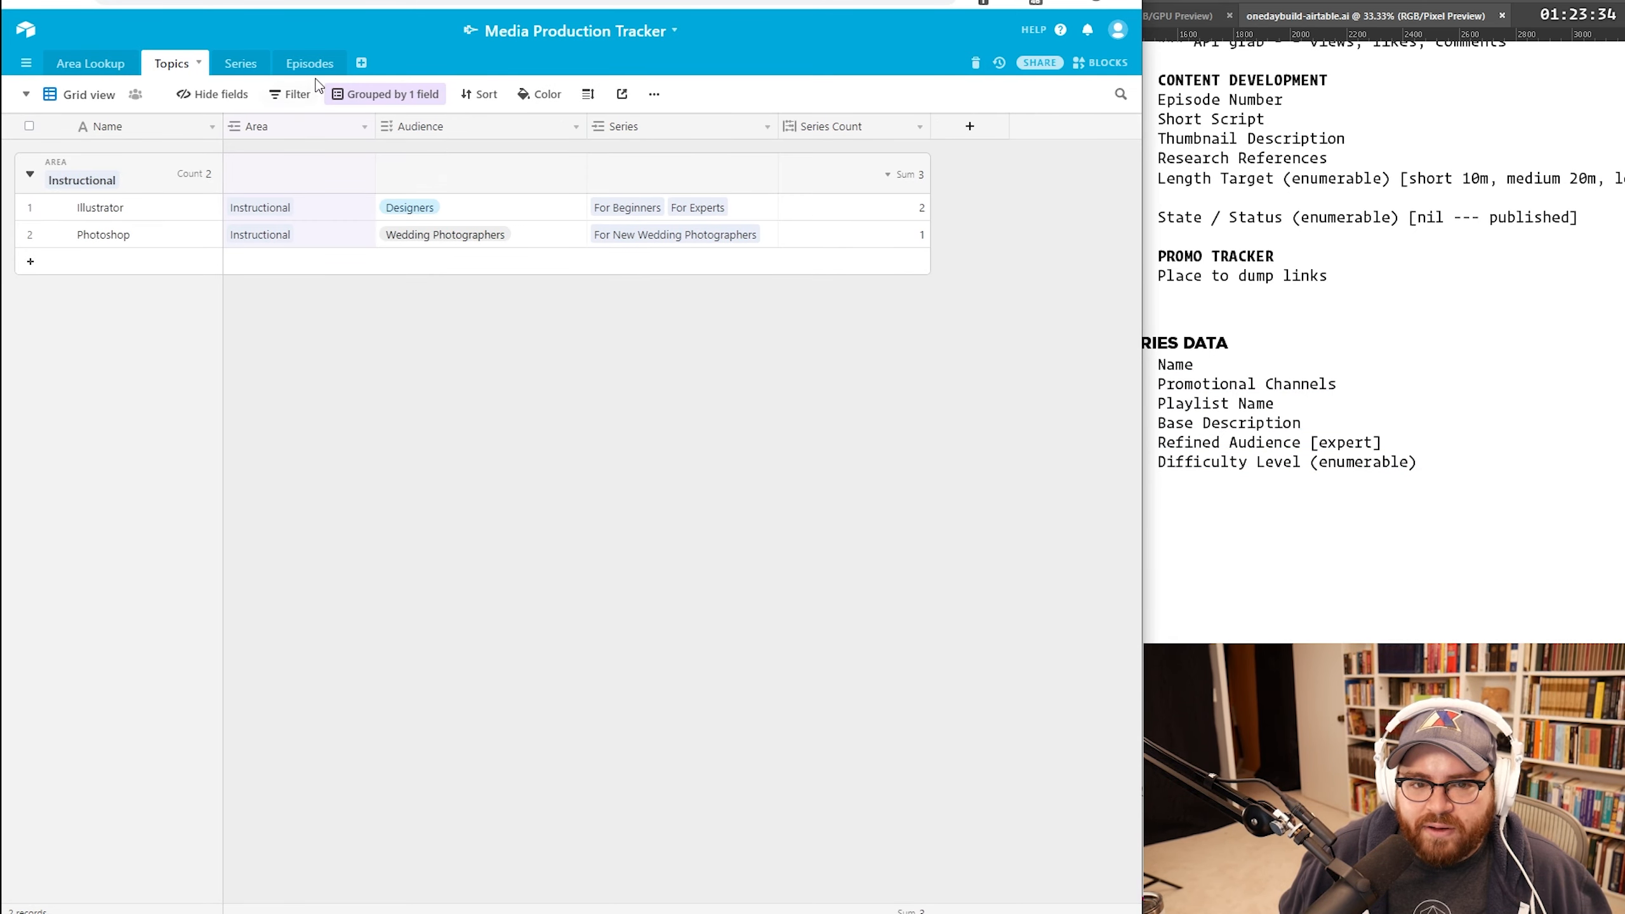
# Step: Add a 'Refined Audience' multiple-select field to Series with a Beginners option
pyautogui.click(249, 67)
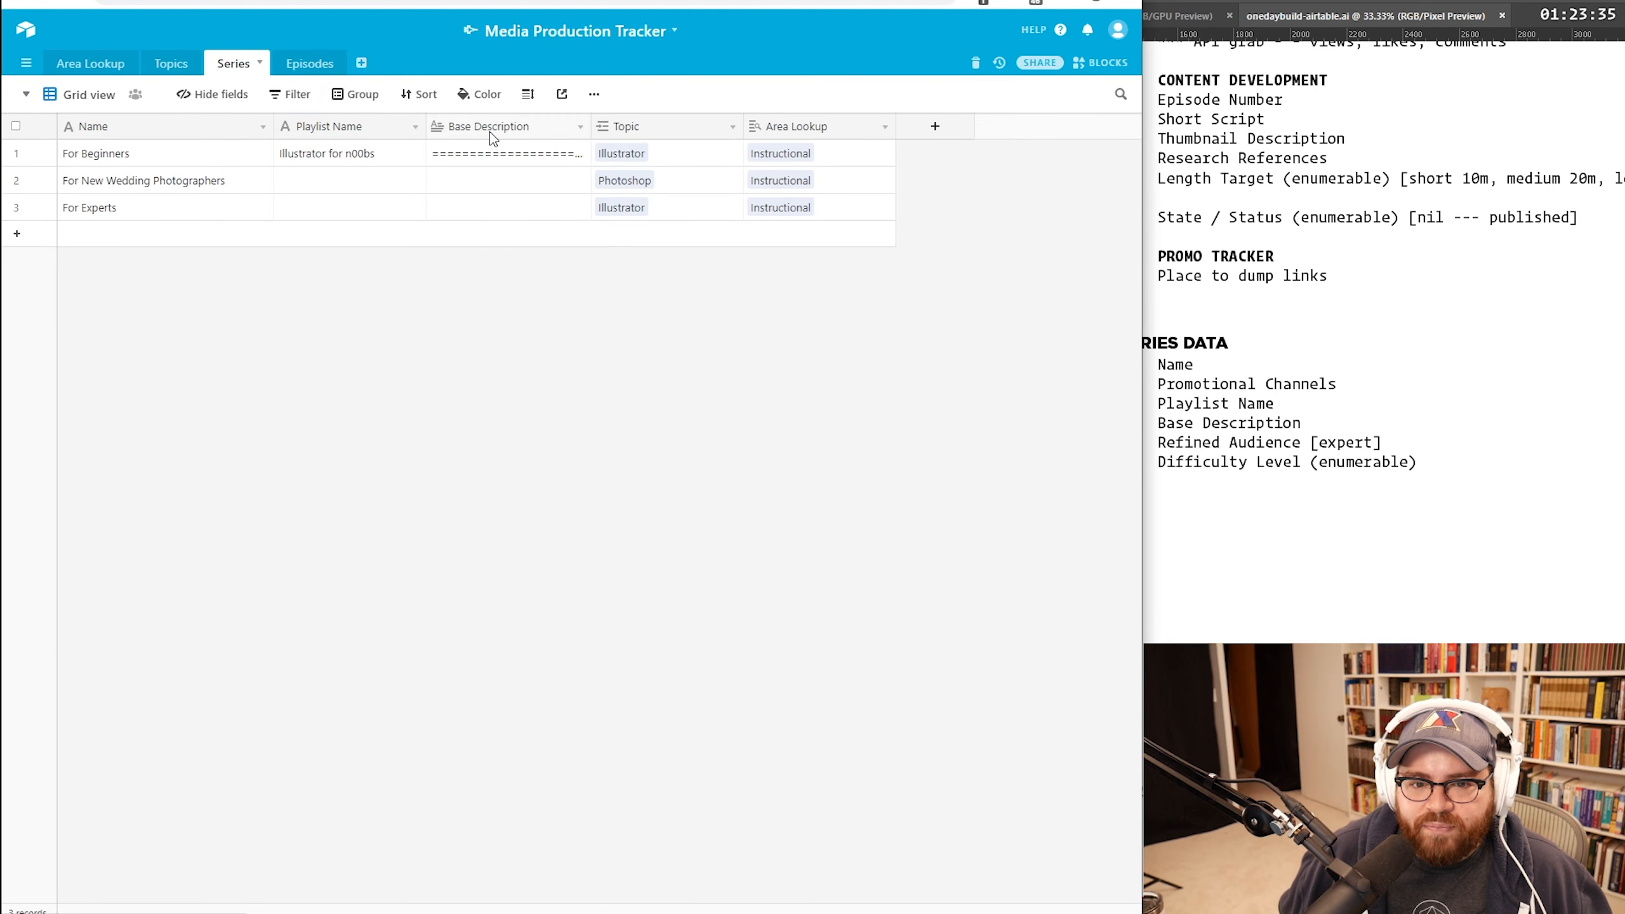
pyautogui.click(934, 126)
pyautogui.write('Refi')
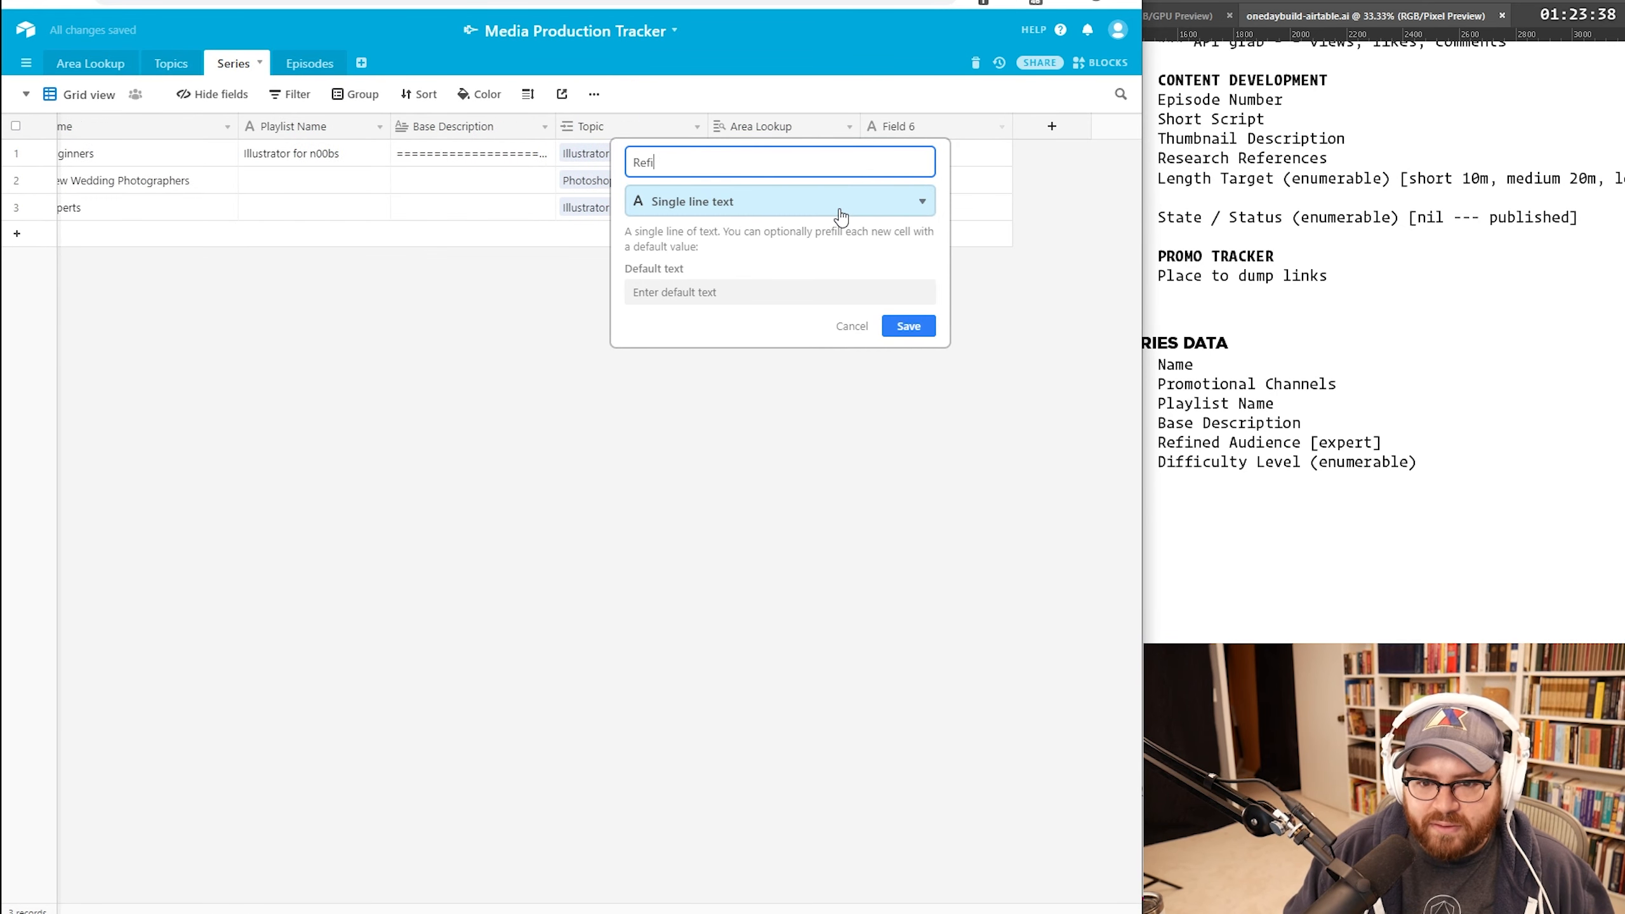
pyautogui.write('ned Audience')
pyautogui.click(839, 217)
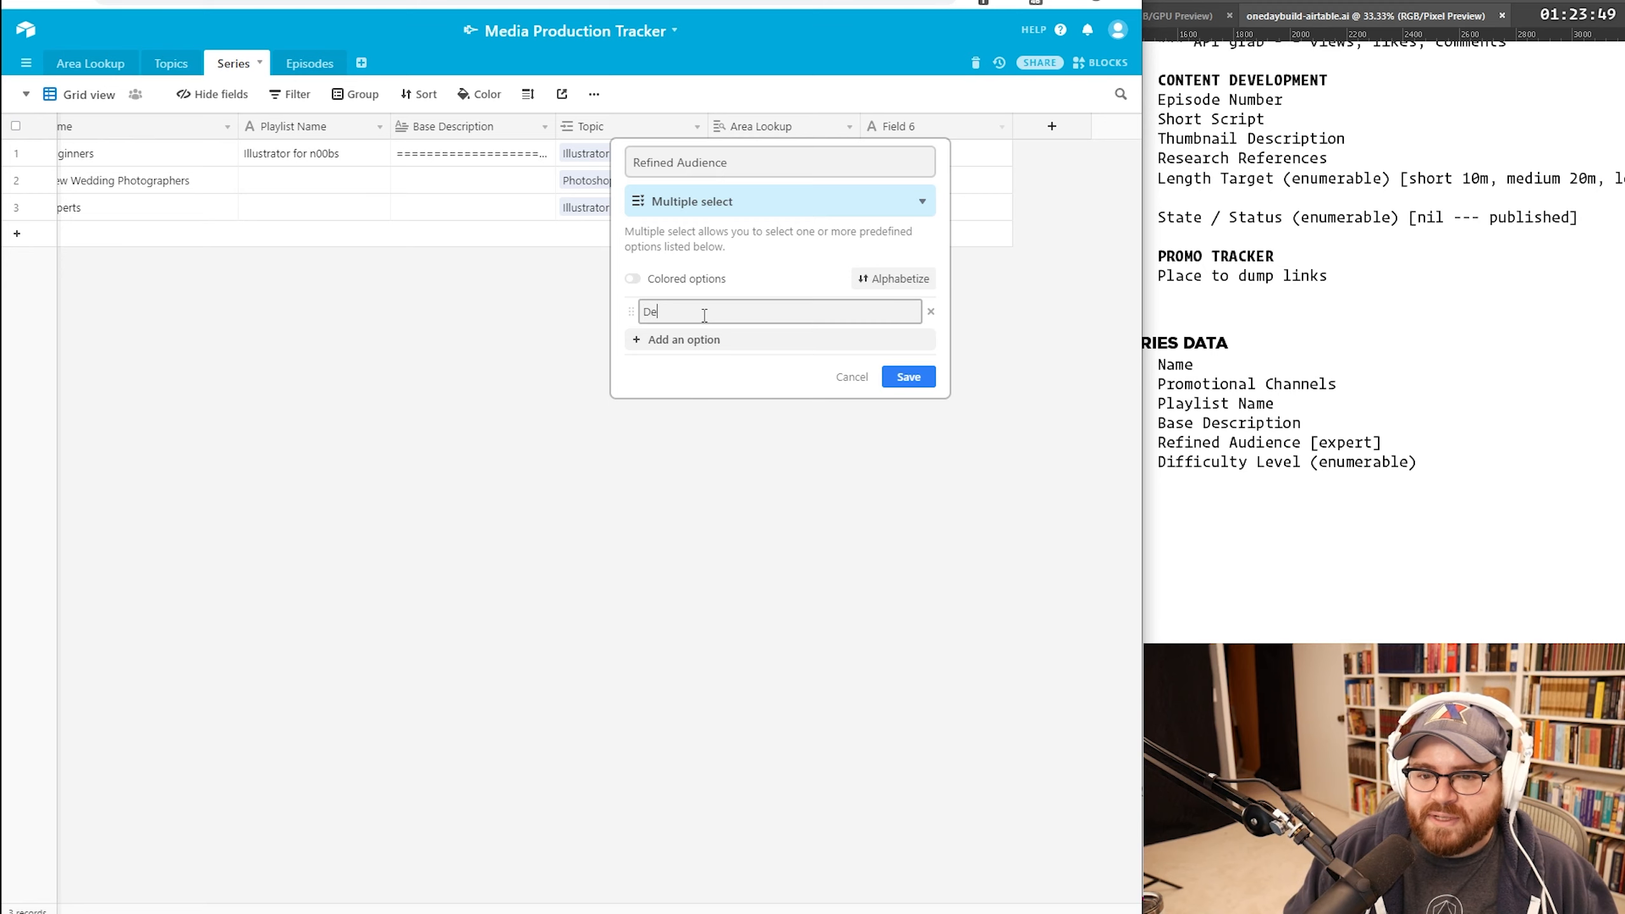
pyautogui.click(705, 315)
pyautogui.write('Beginners')
pyautogui.press('Return')
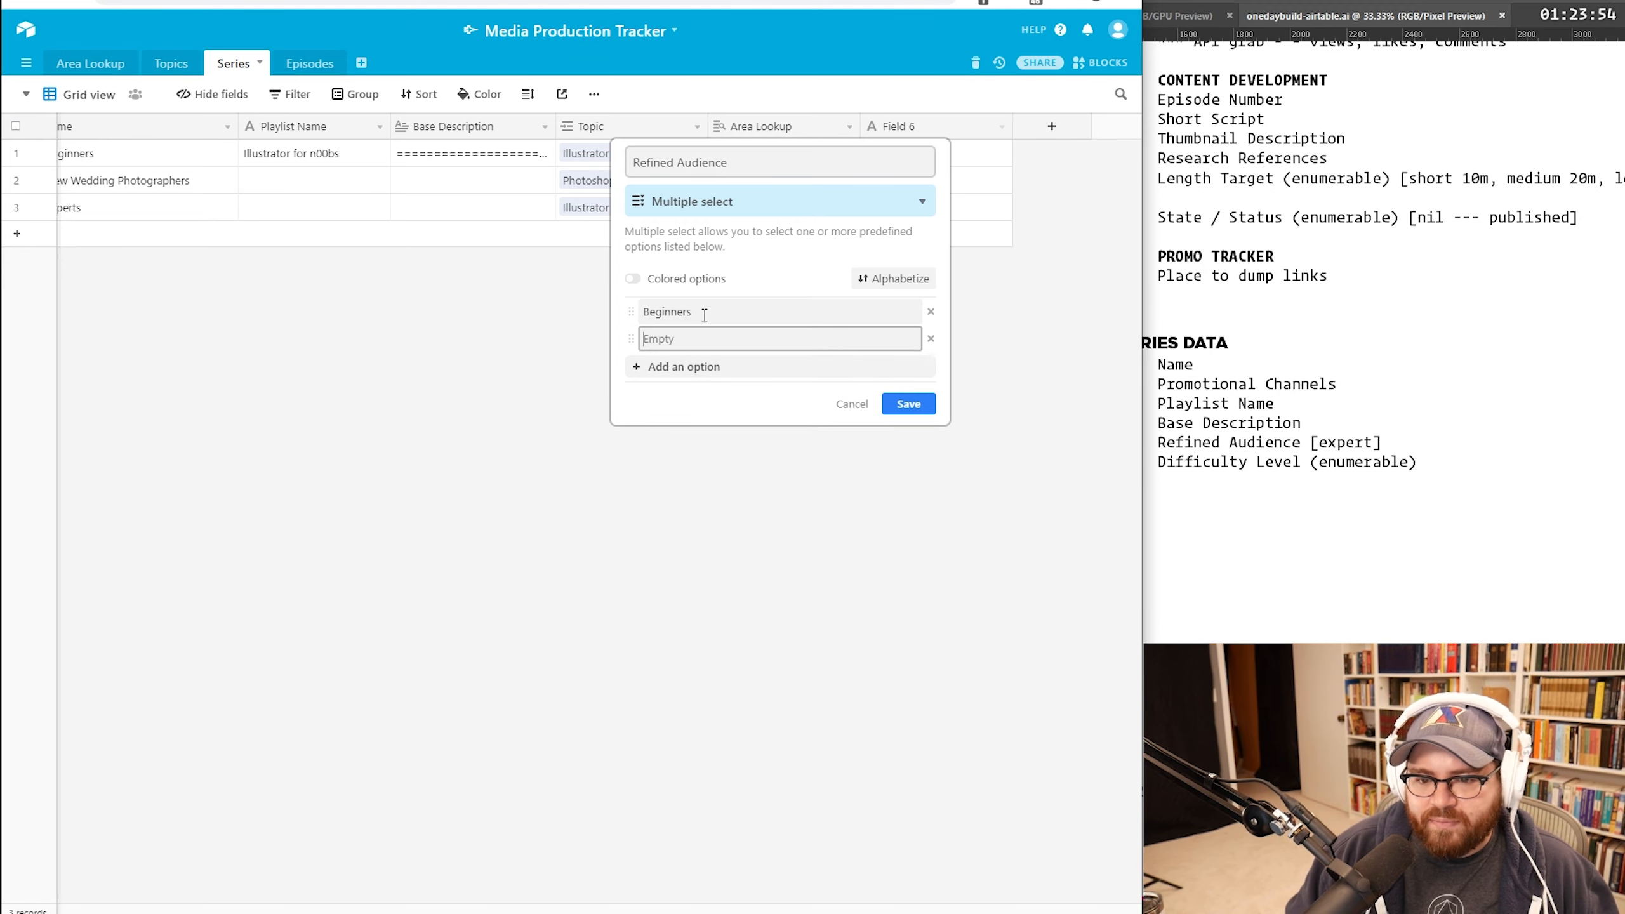
pyautogui.click(912, 409)
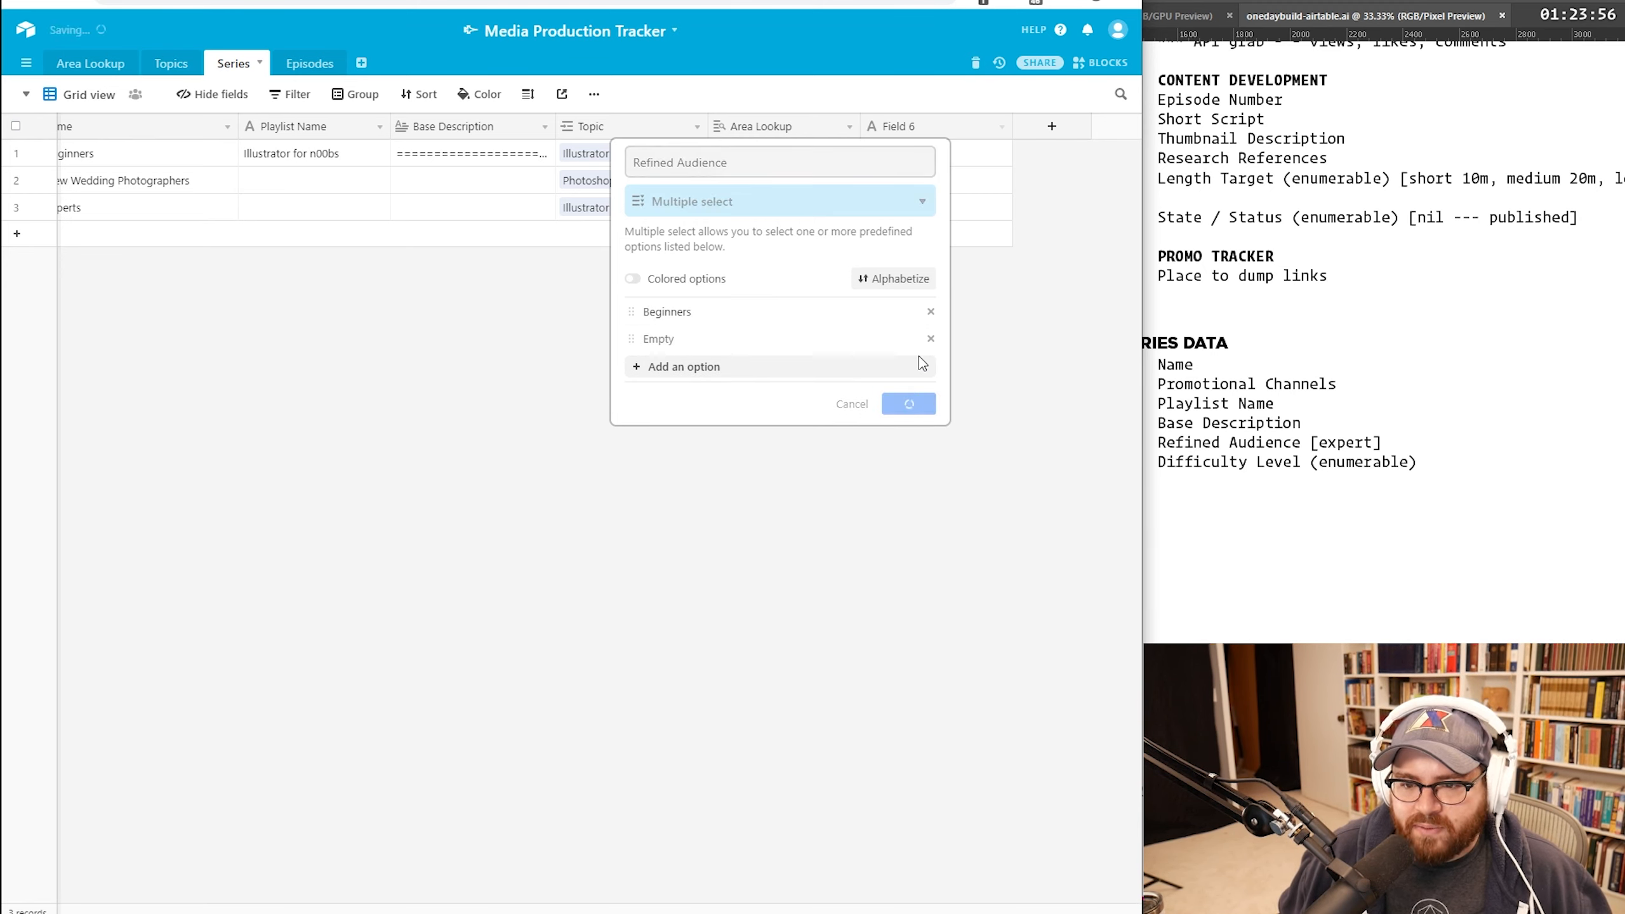
# Step: Set For Beginners' Refined Audience to Beginners
pyautogui.click(925, 158)
pyautogui.write('beg')
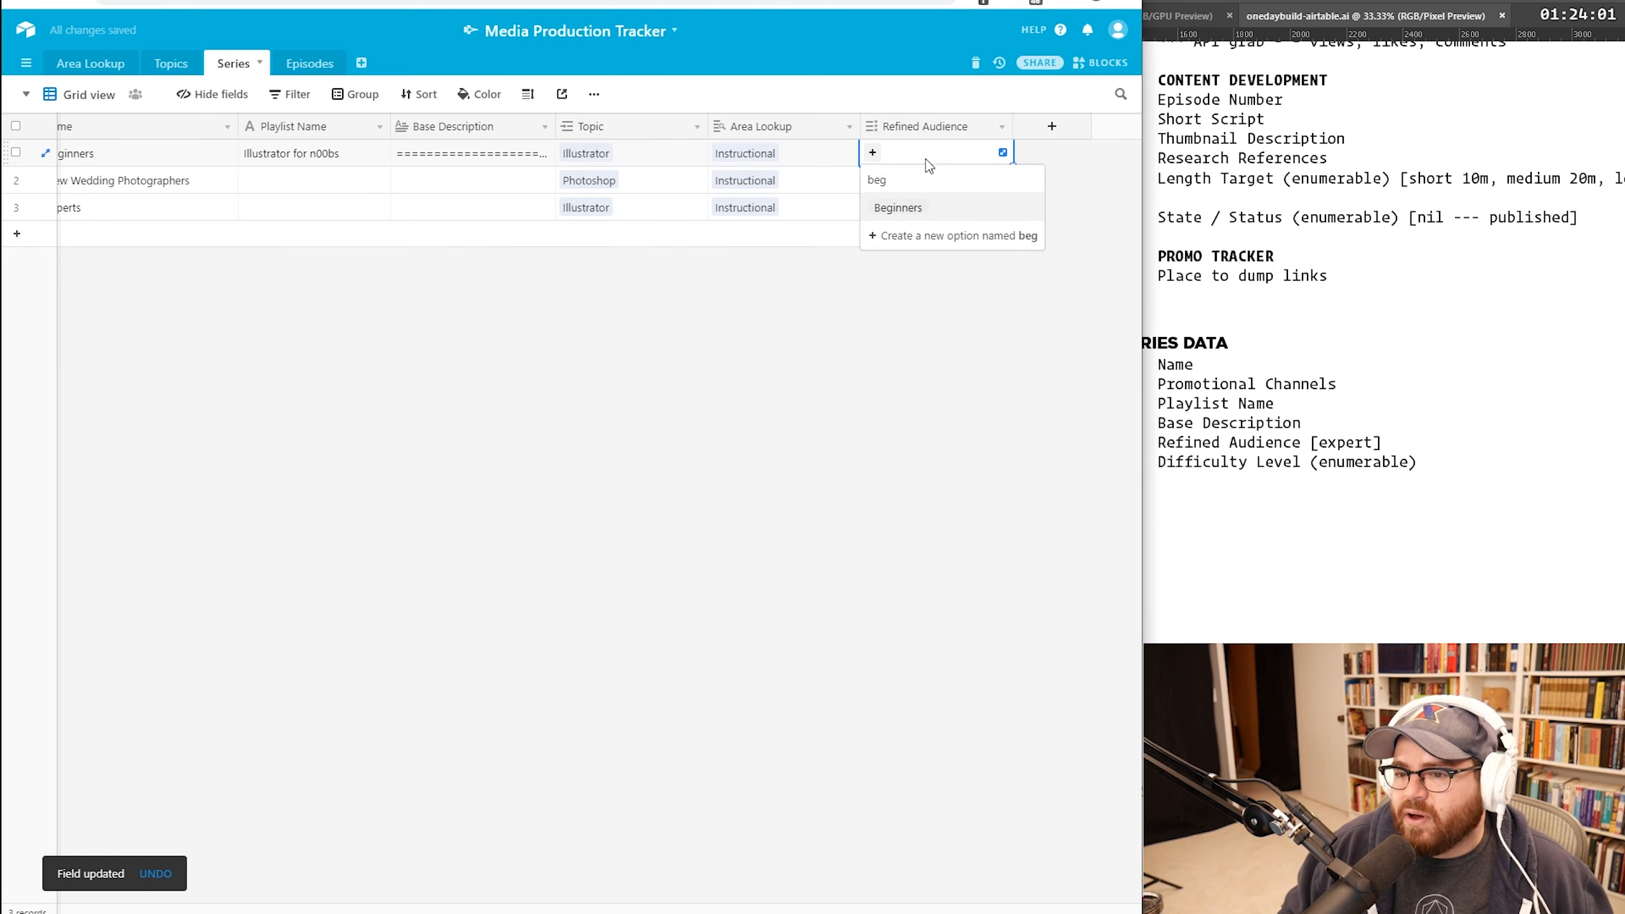
pyautogui.press('Return')
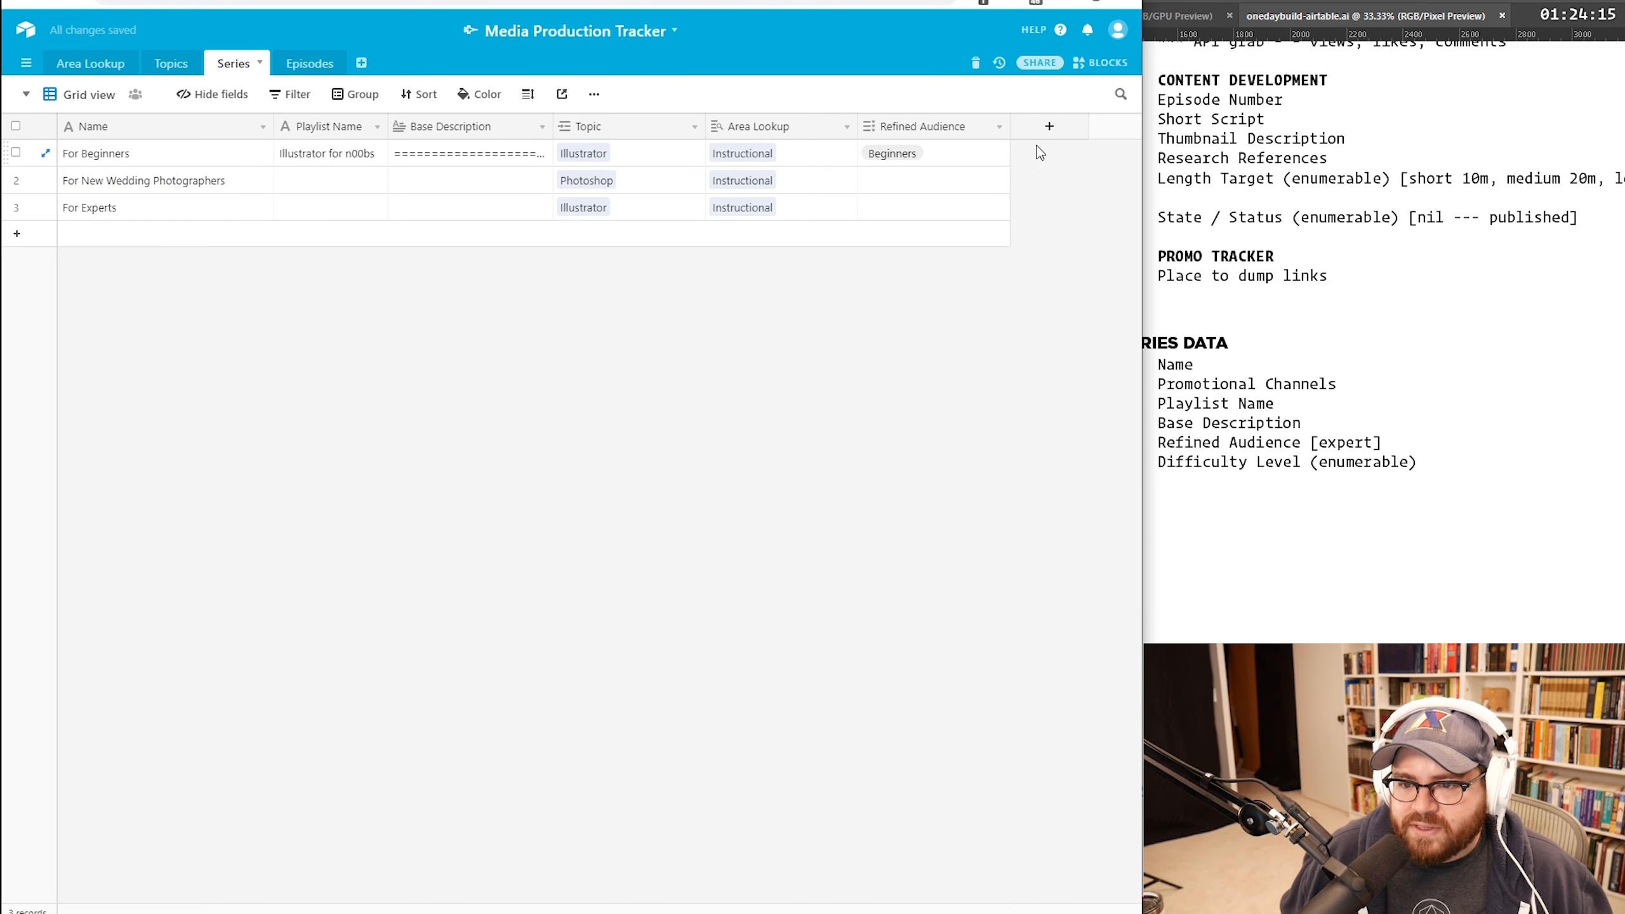
pyautogui.click(1043, 129)
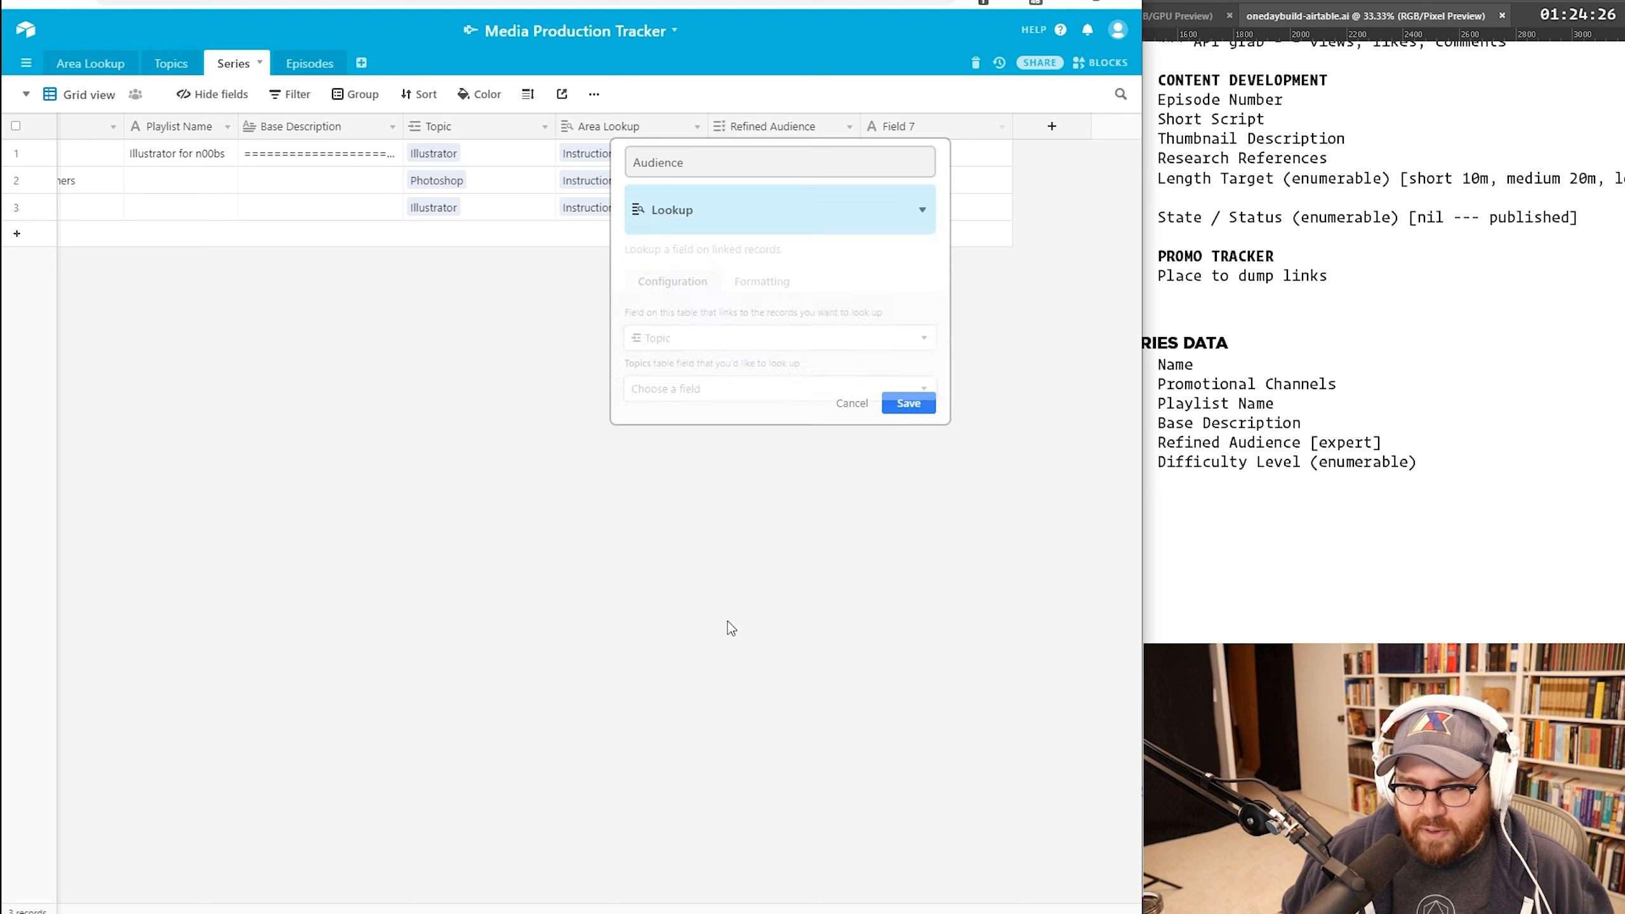
# Step: Add an Audience lookup field via Topic, and begin a Difficulty field with Easy and Hard
pyautogui.click(739, 372)
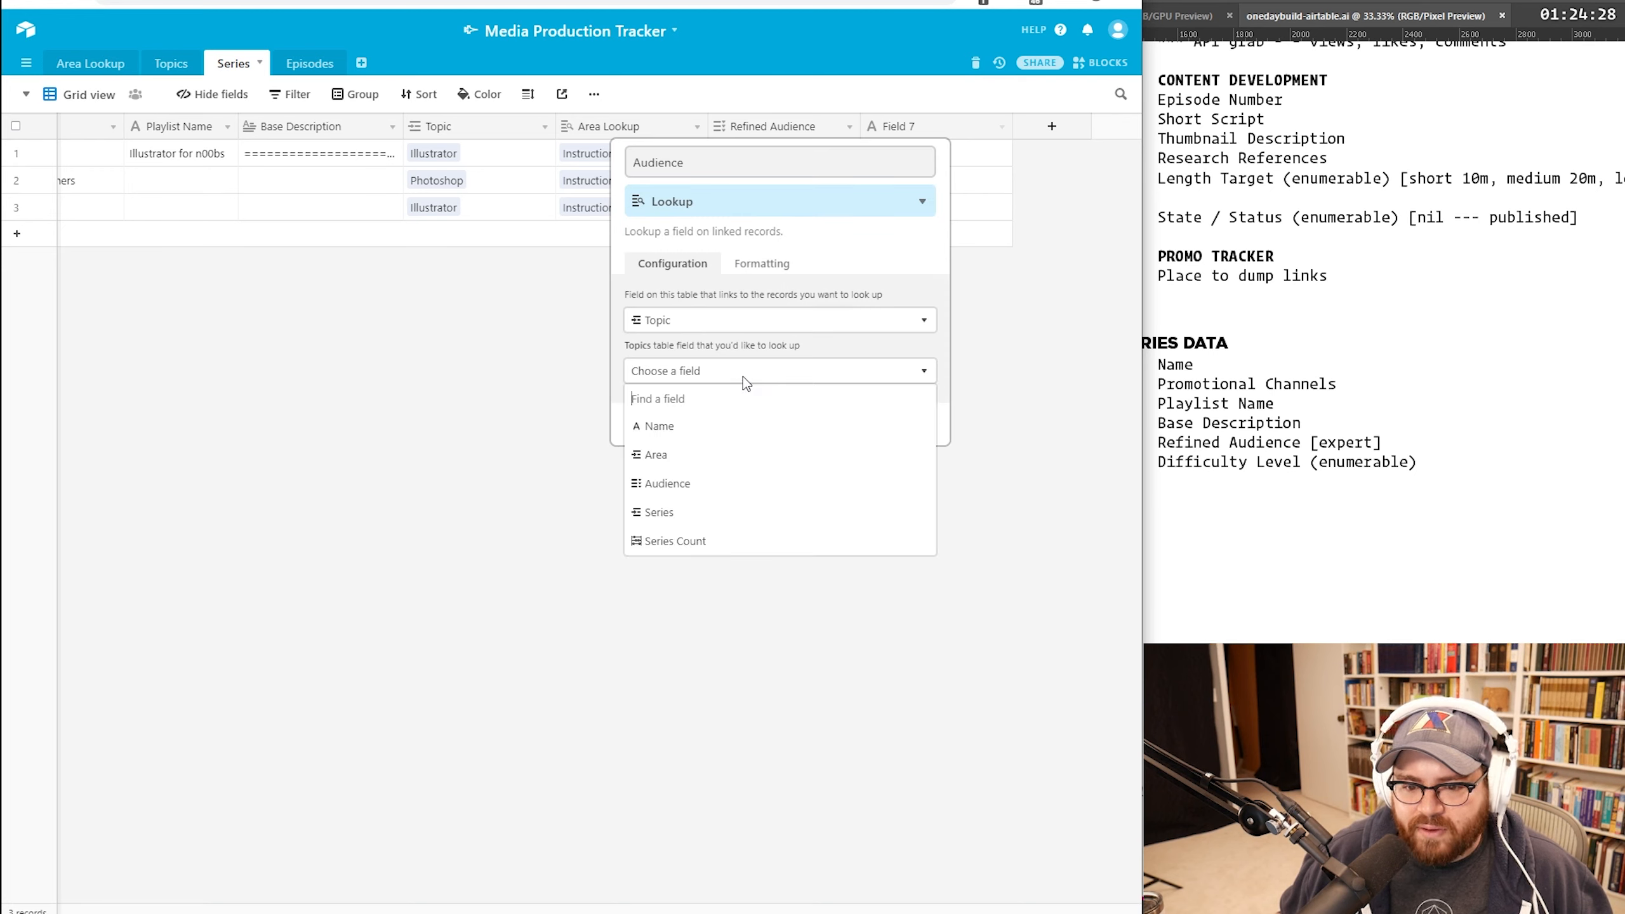
pyautogui.click(692, 481)
pyautogui.click(909, 424)
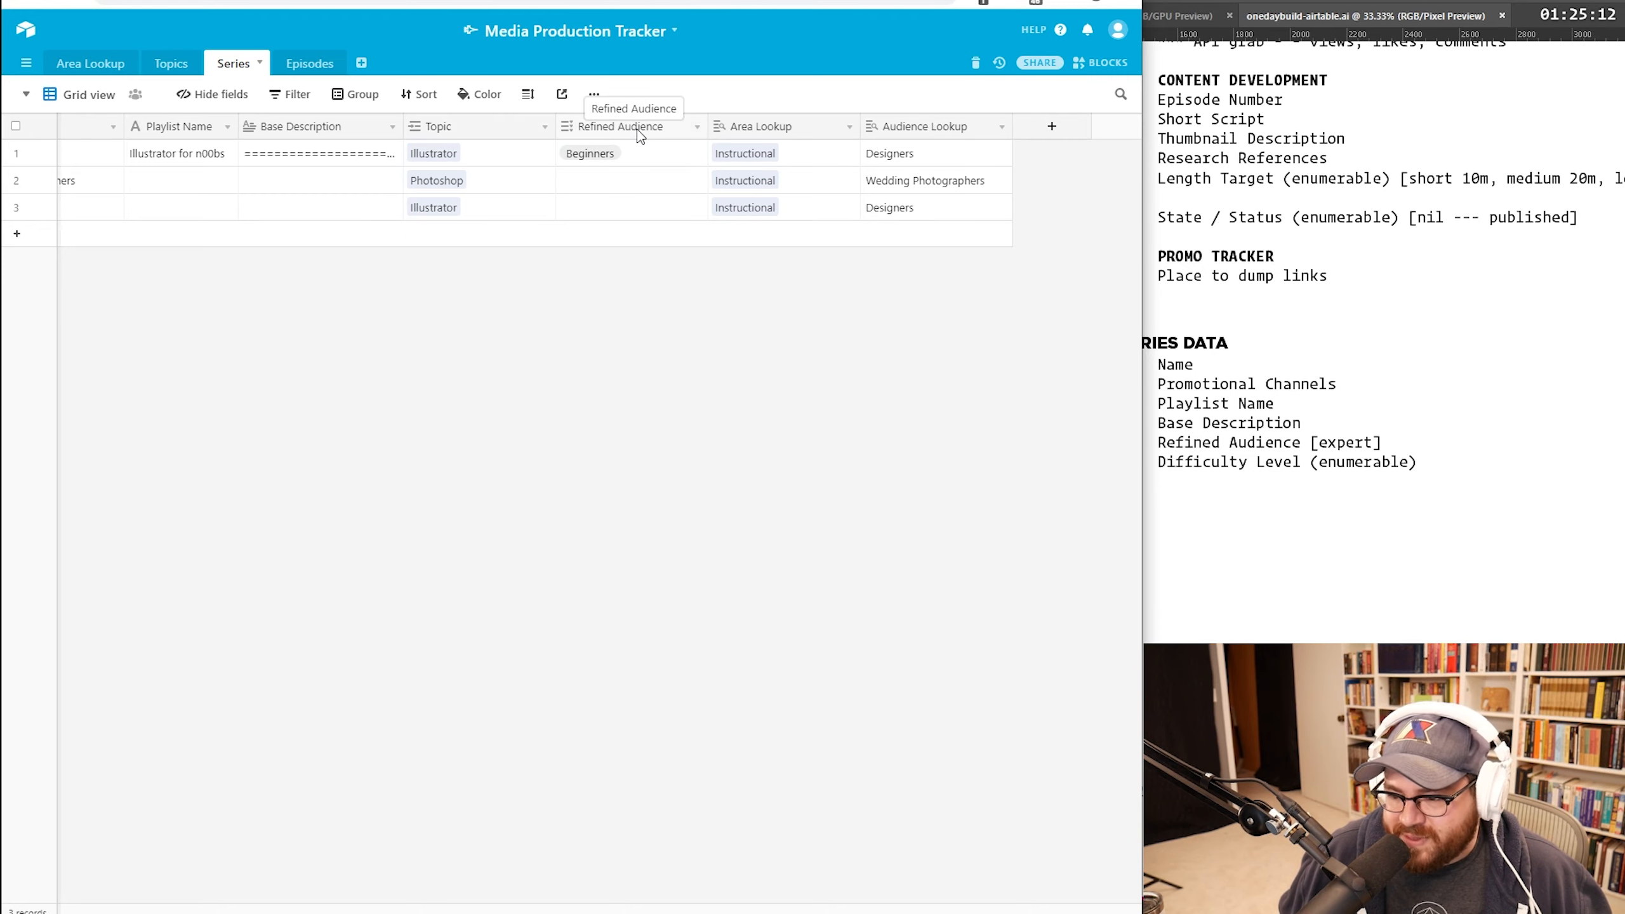
pyautogui.rightClick(638, 130)
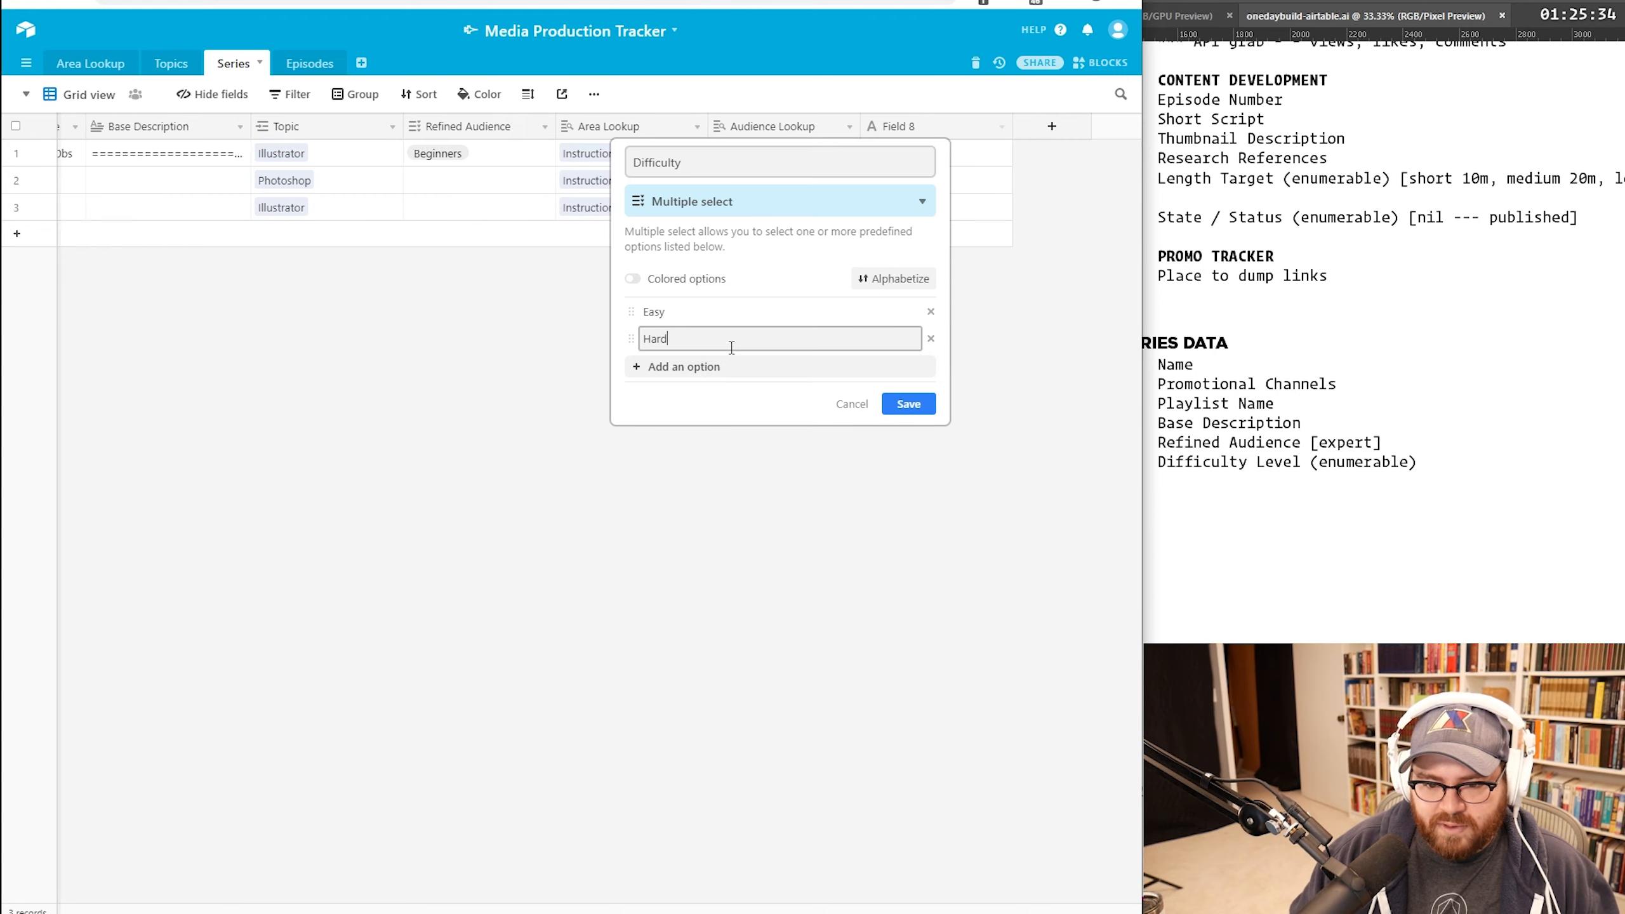
pyautogui.press('Return')
# Step: Save the Difficulty field, place it beside Refined Audience, and set For Beginners to Easy
pyautogui.click(756, 479)
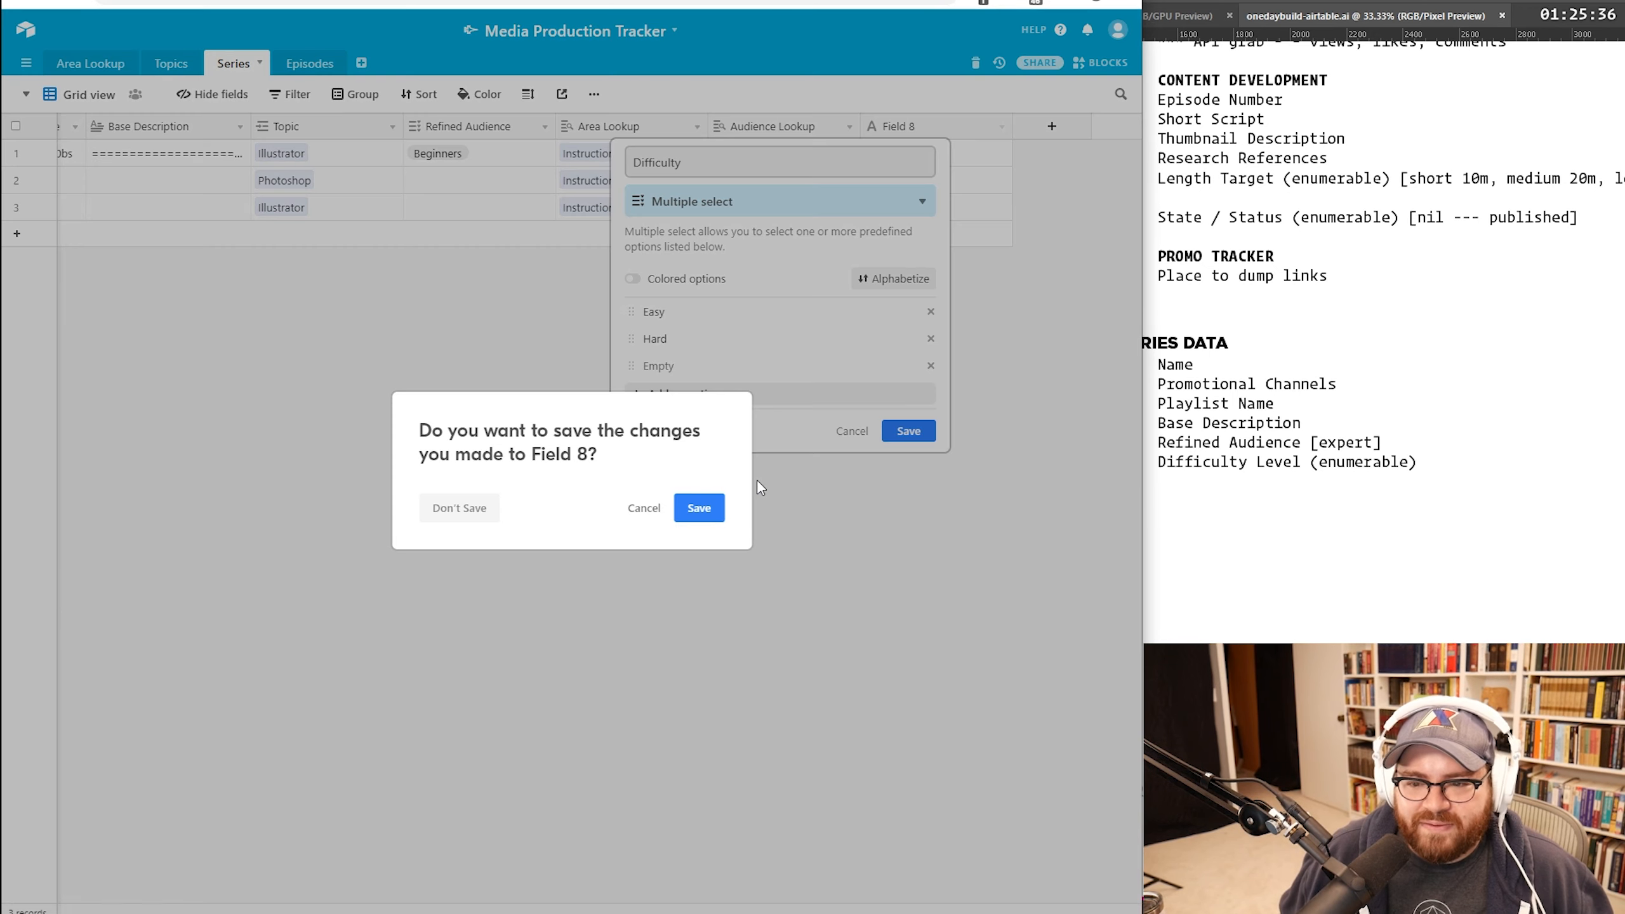
pyautogui.click(678, 505)
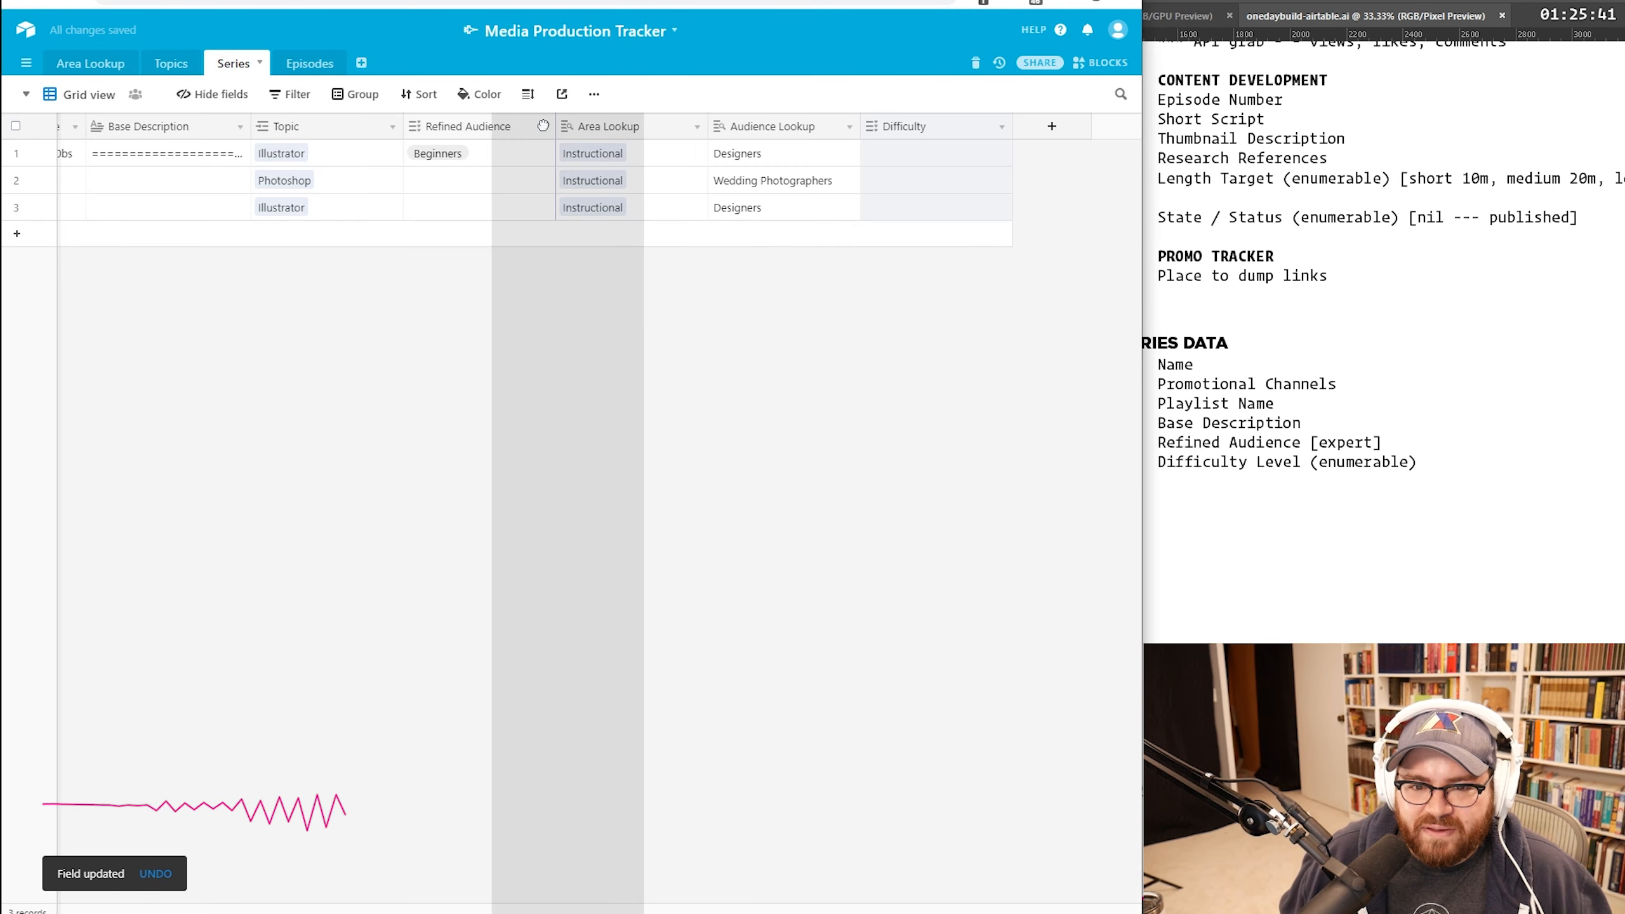
pyautogui.moveTo(543, 126); pyautogui.dragTo(557, 123)
pyautogui.click(607, 156)
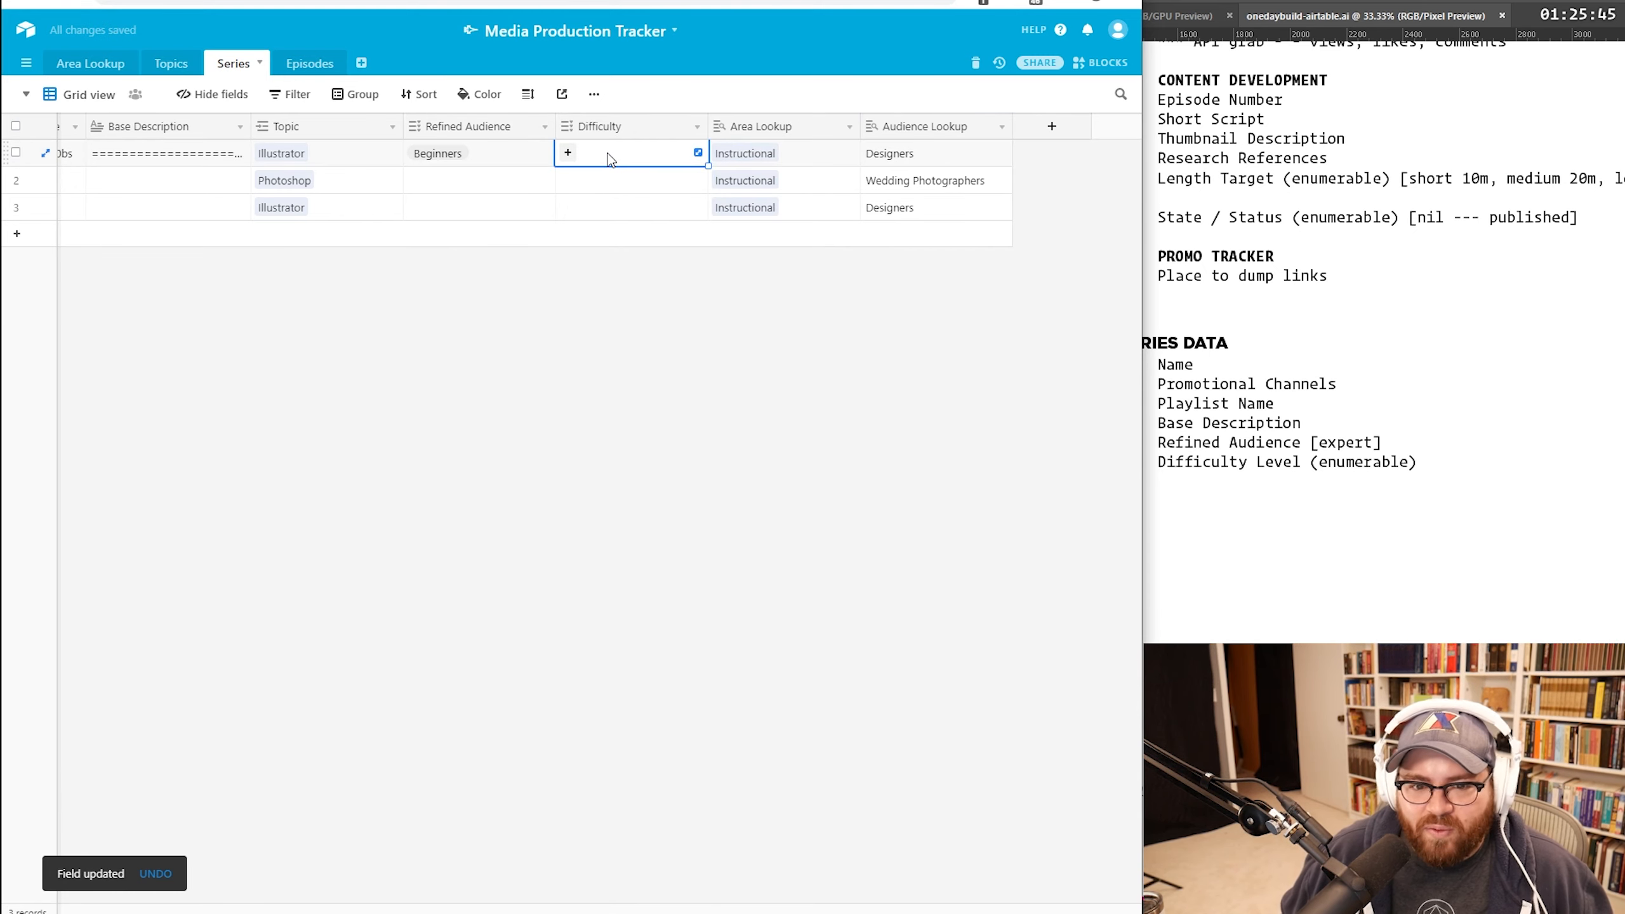
pyautogui.write('ea')
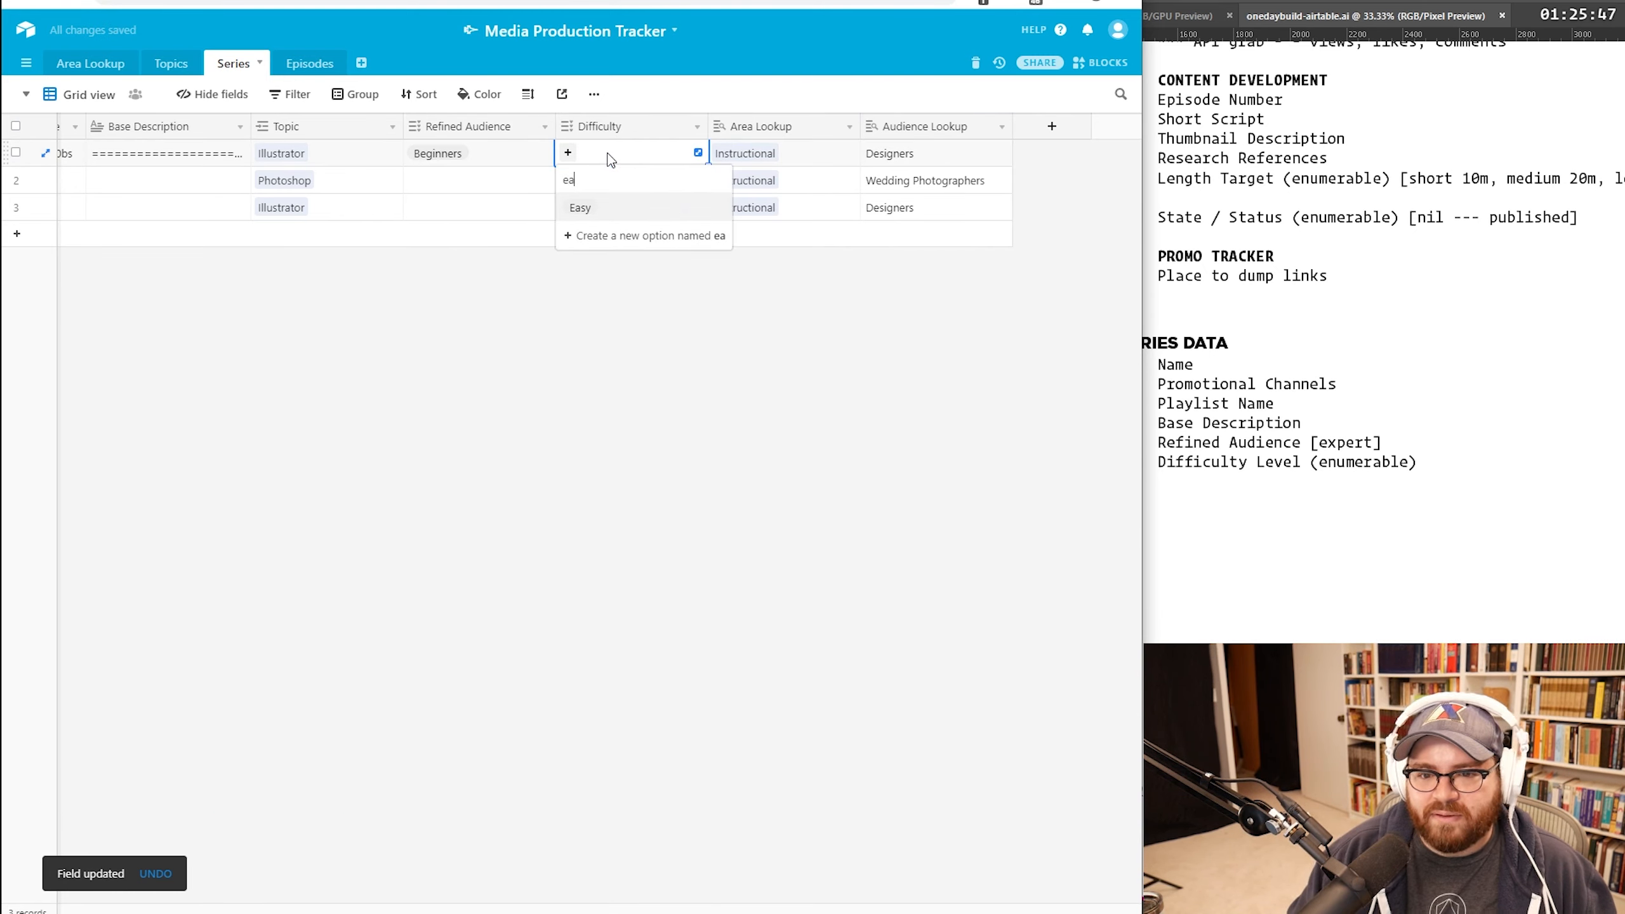
pyautogui.press('Return')
pyautogui.moveTo(517, 909); pyautogui.dragTo(390, 908)
pyautogui.click(1208, 584)
pyautogui.scroll(6, 1208, 584)
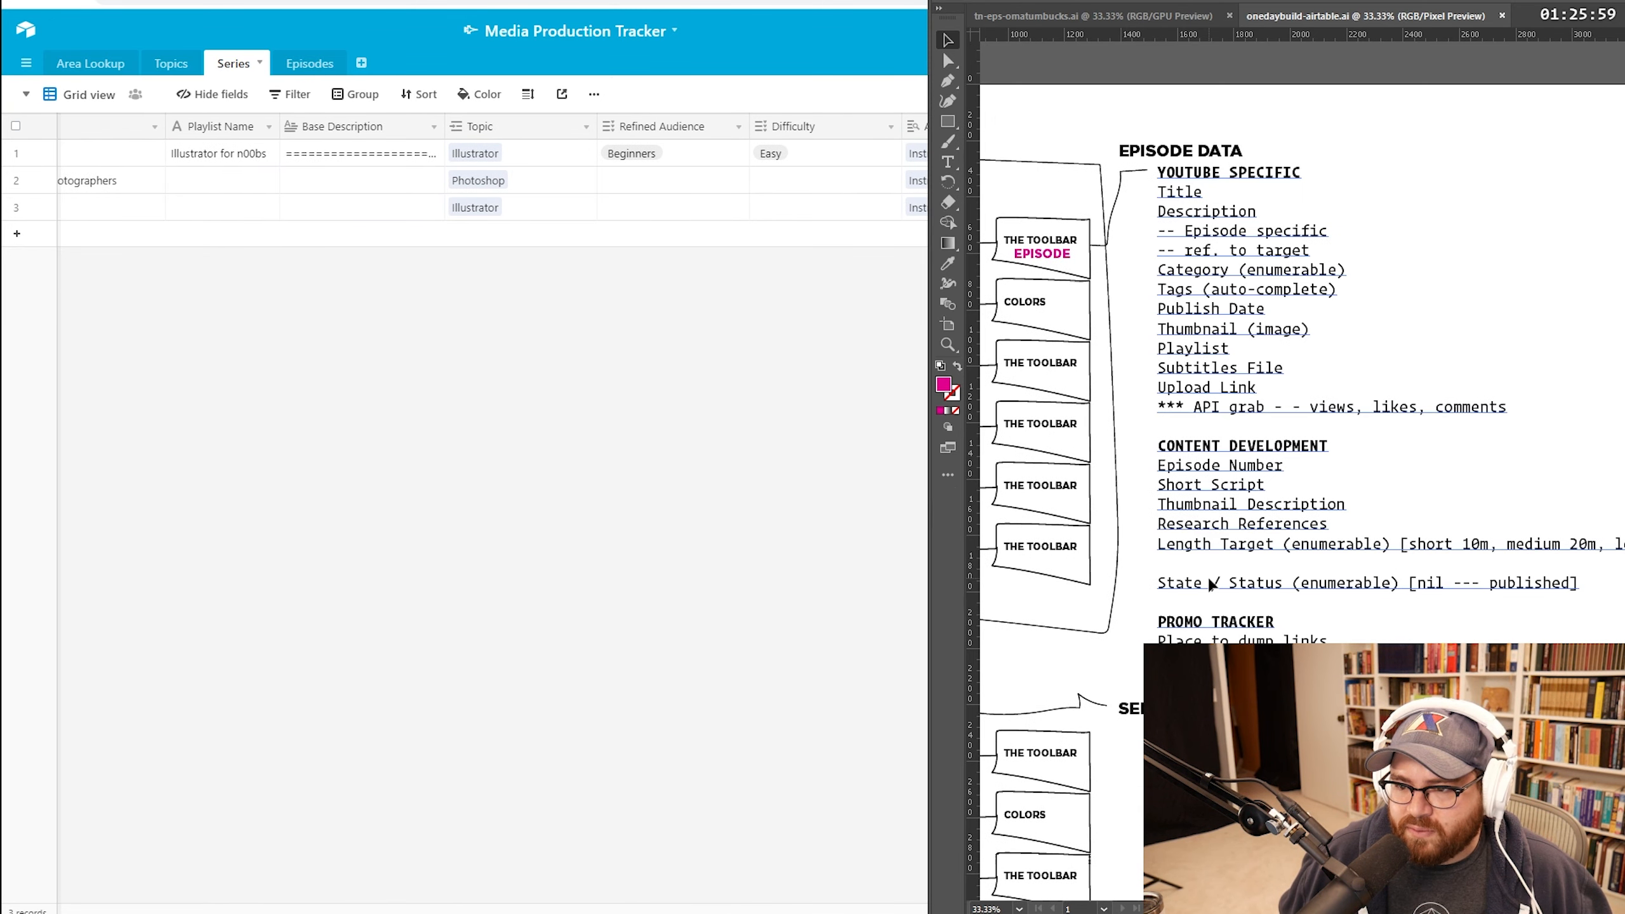
# Step: Switch to the Topics table showing Illustrator and Photoshop under Instructional
pyautogui.scroll(-1, 1208, 583)
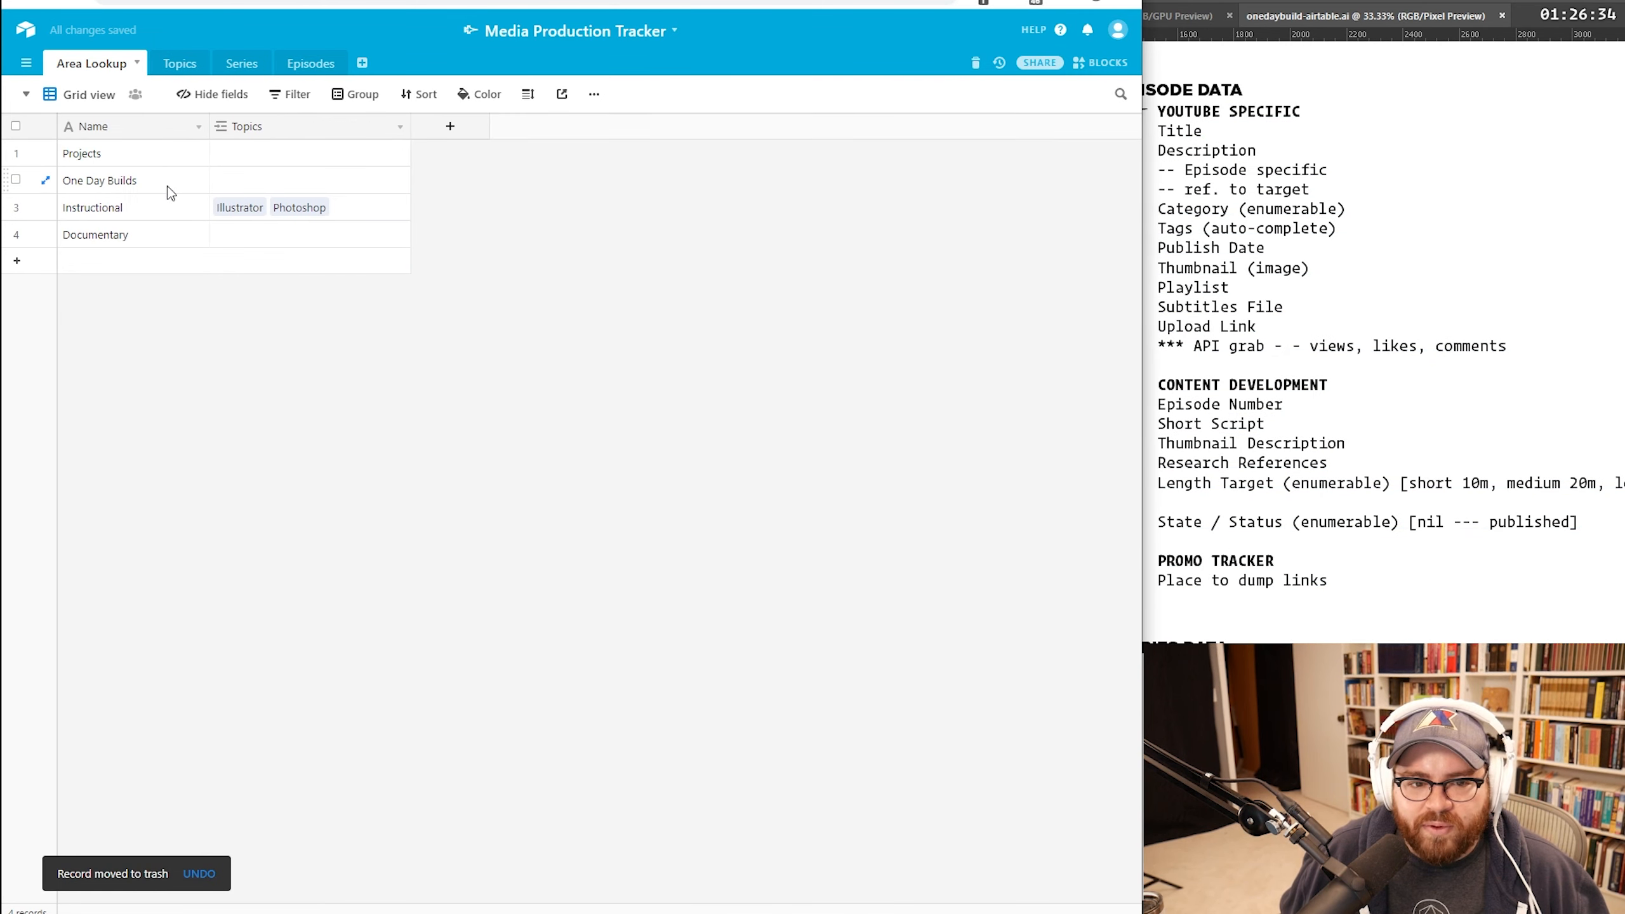
pyautogui.click(167, 64)
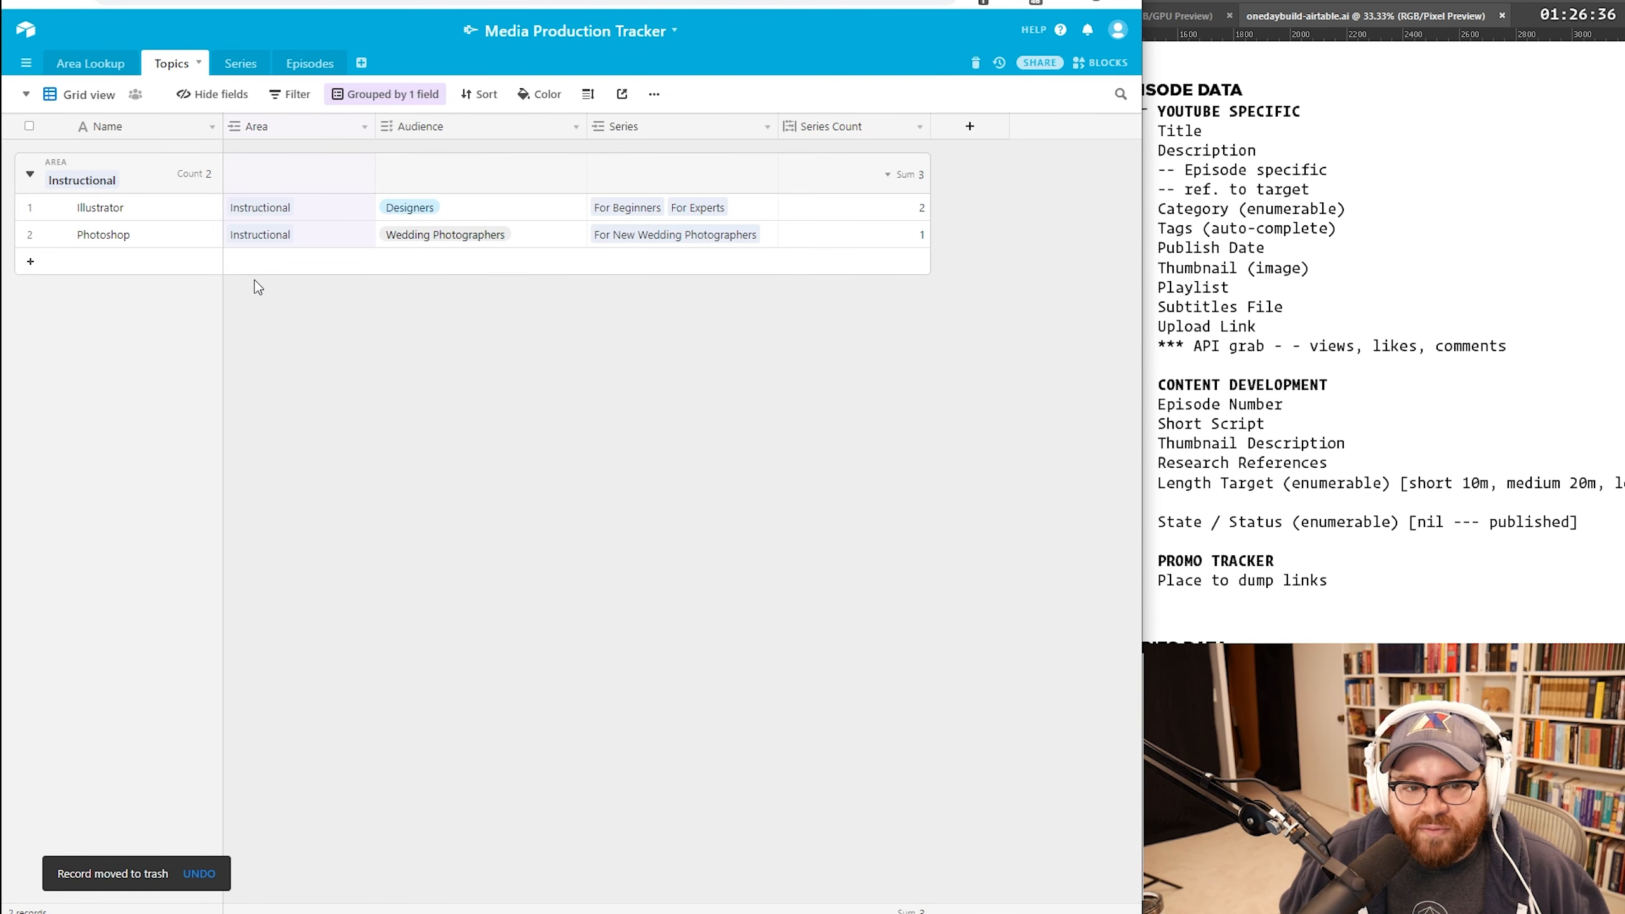
pyautogui.click(113, 269)
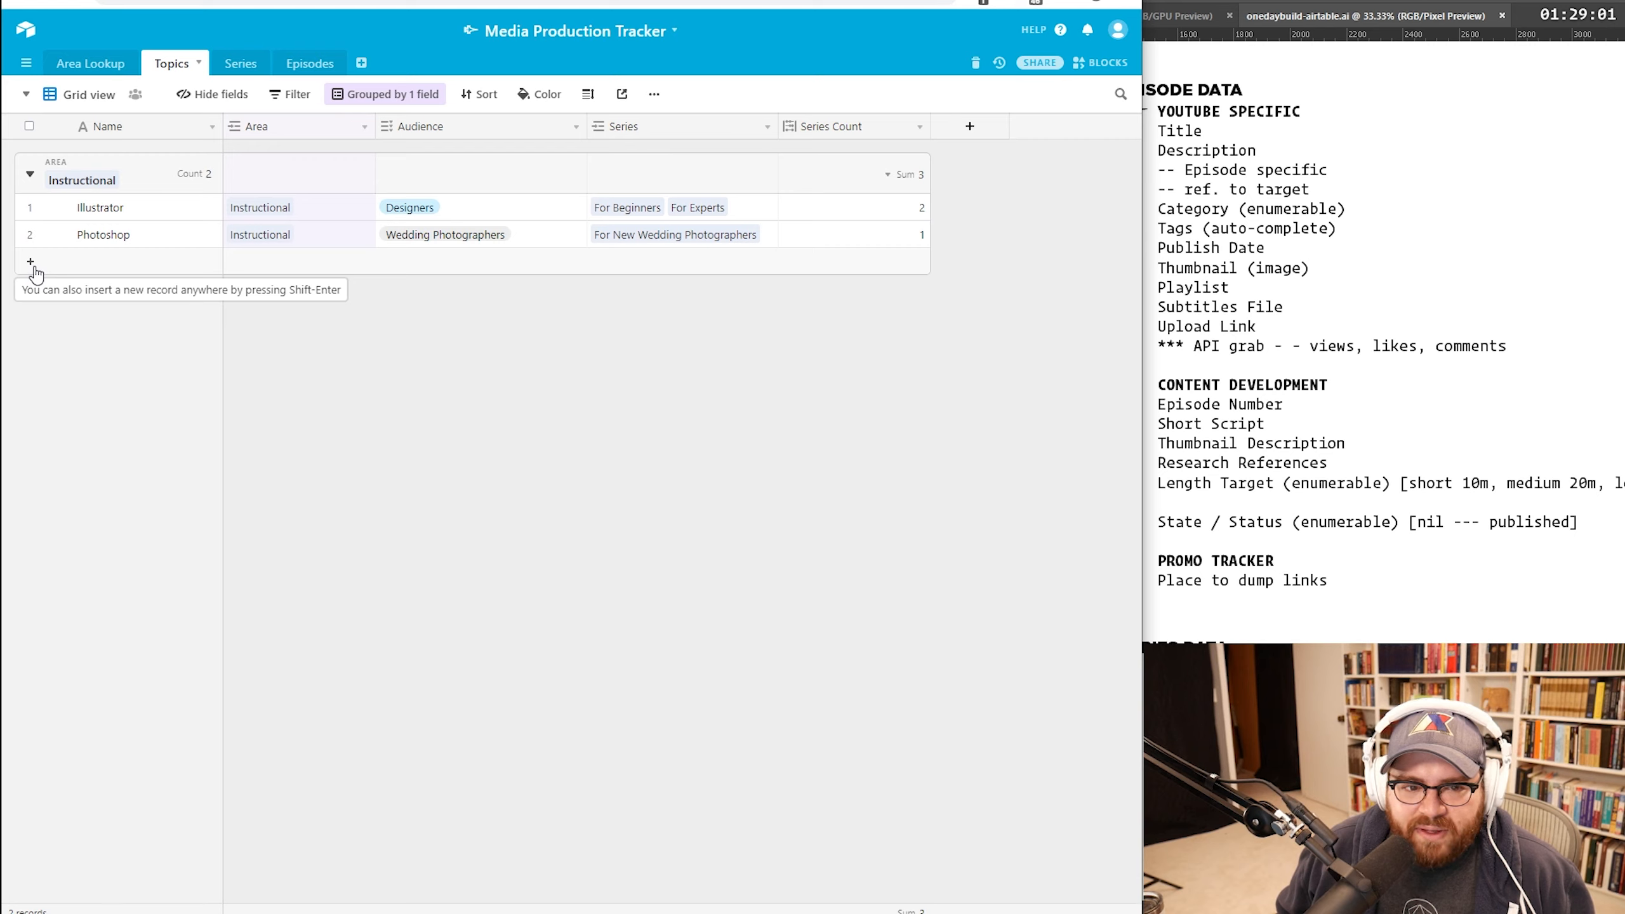
# Step: Add a new topic record with Designers and Developers as its audience
pyautogui.click(34, 268)
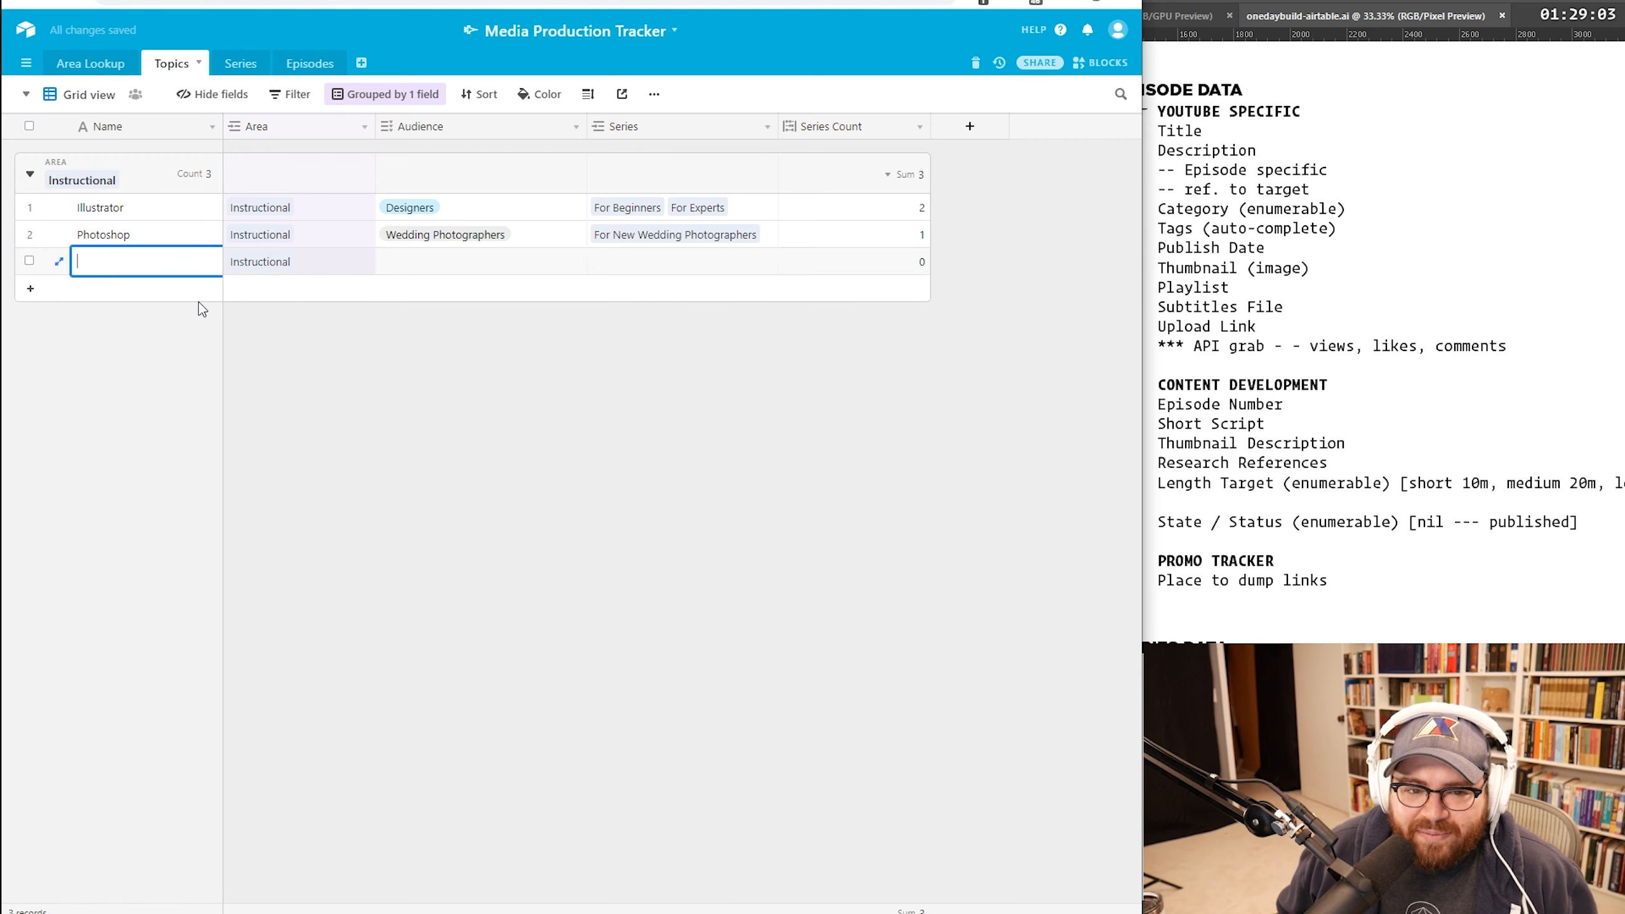
pyautogui.write('One Day Builds')
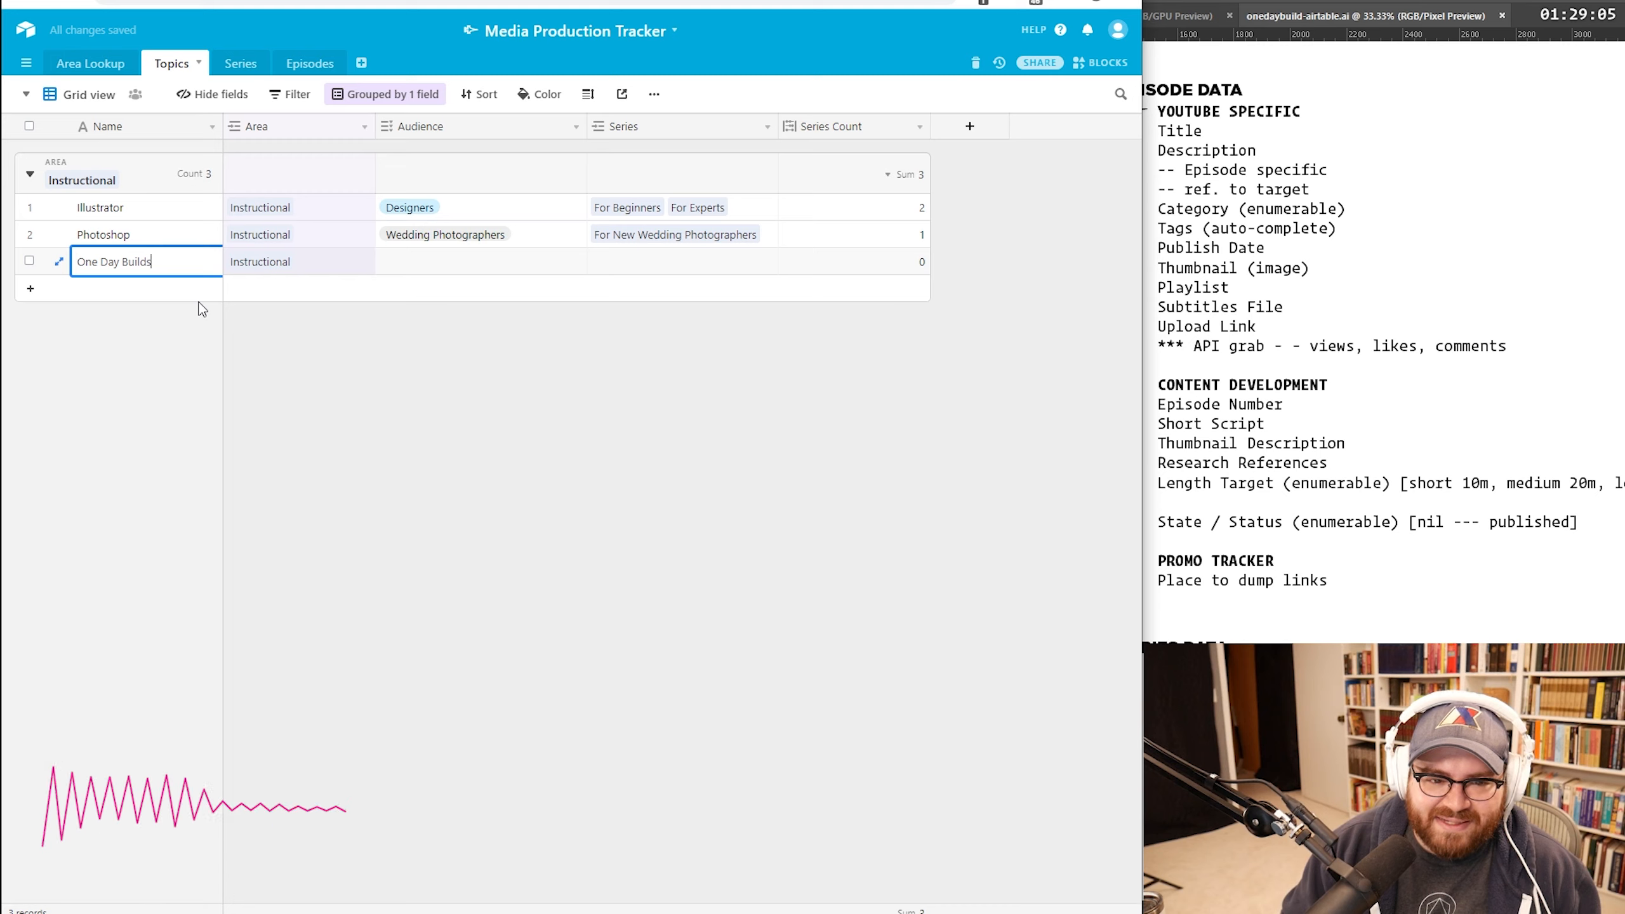
pyautogui.press('BackSpace')
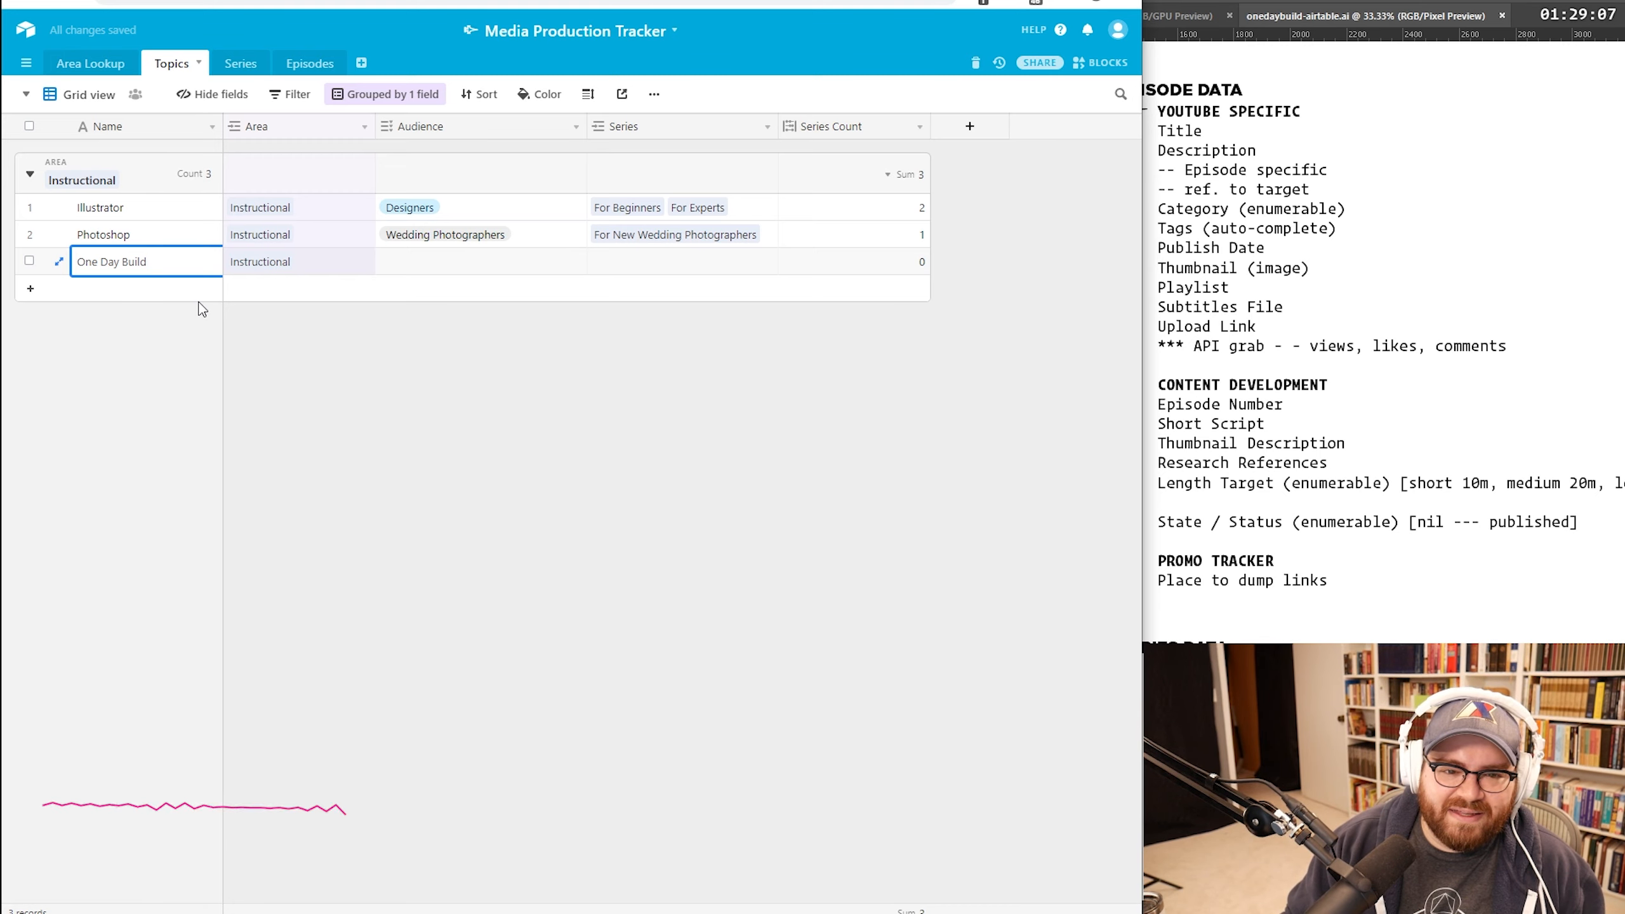
pyautogui.press('BackSpace')
pyautogui.press('BackSpace')
pyautogui.press('BackSpace')
pyautogui.press('BackSpace')
pyautogui.press('BackSpace')
pyautogui.press('BackSpace')
pyautogui.press('BackSpace')
pyautogui.press('BackSpace')
pyautogui.press('BackSpace')
pyautogui.press('BackSpace')
pyautogui.press('BackSpace')
pyautogui.press('BackSpace')
pyautogui.press('BackSpace')
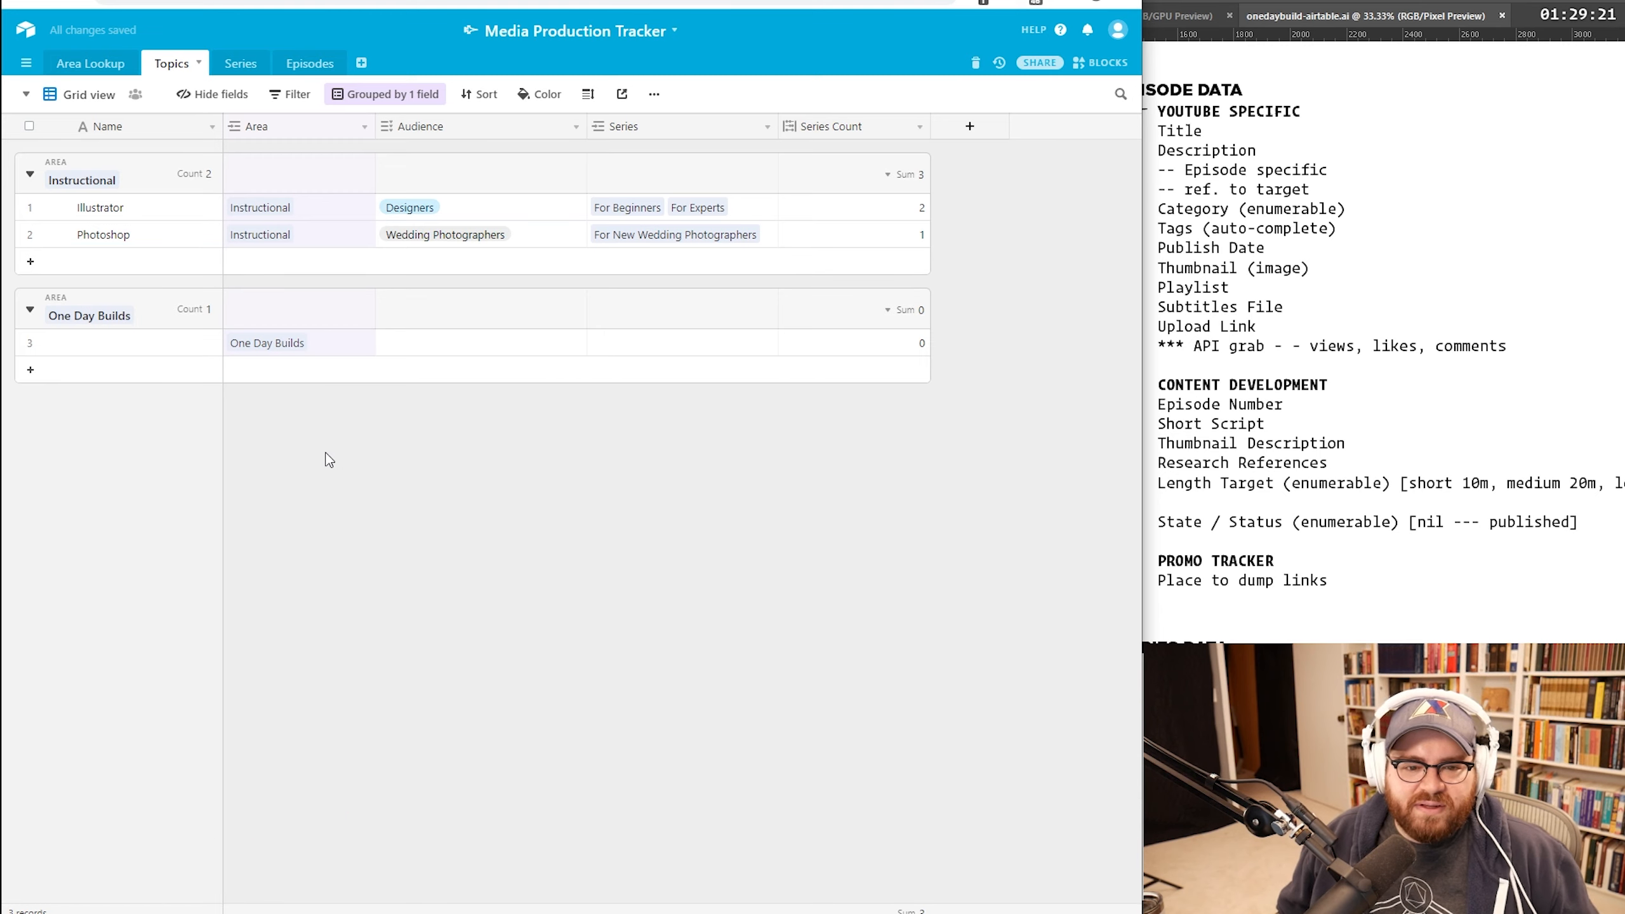
pyautogui.click(438, 340)
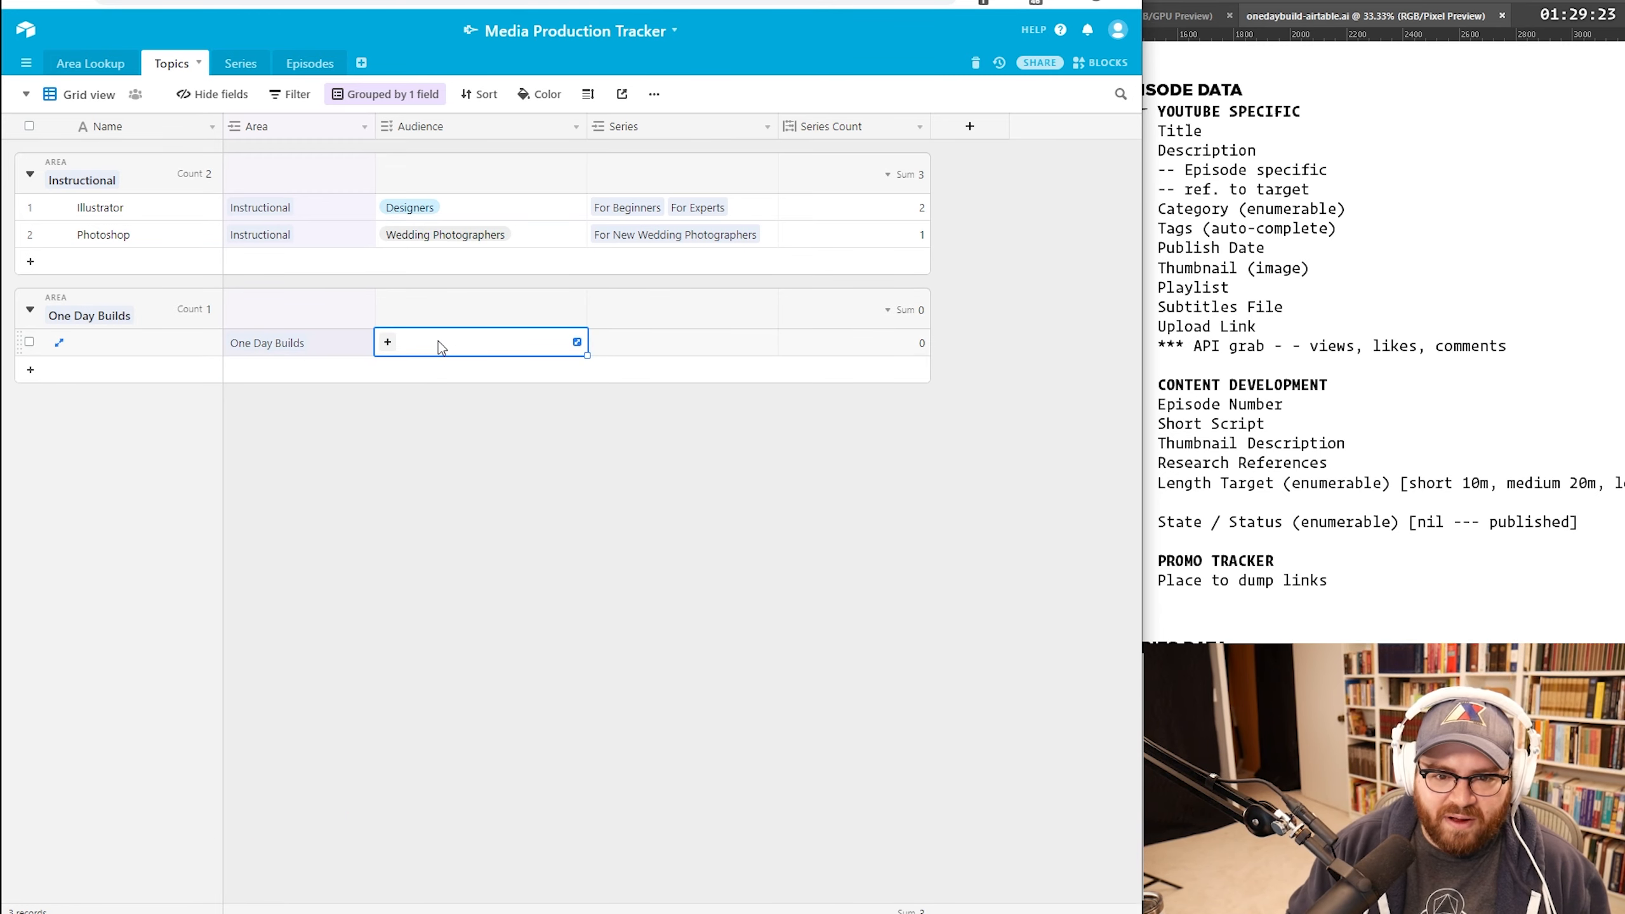
pyautogui.write('des')
pyautogui.press('Return')
pyautogui.write('dev')
pyautogui.press('Return')
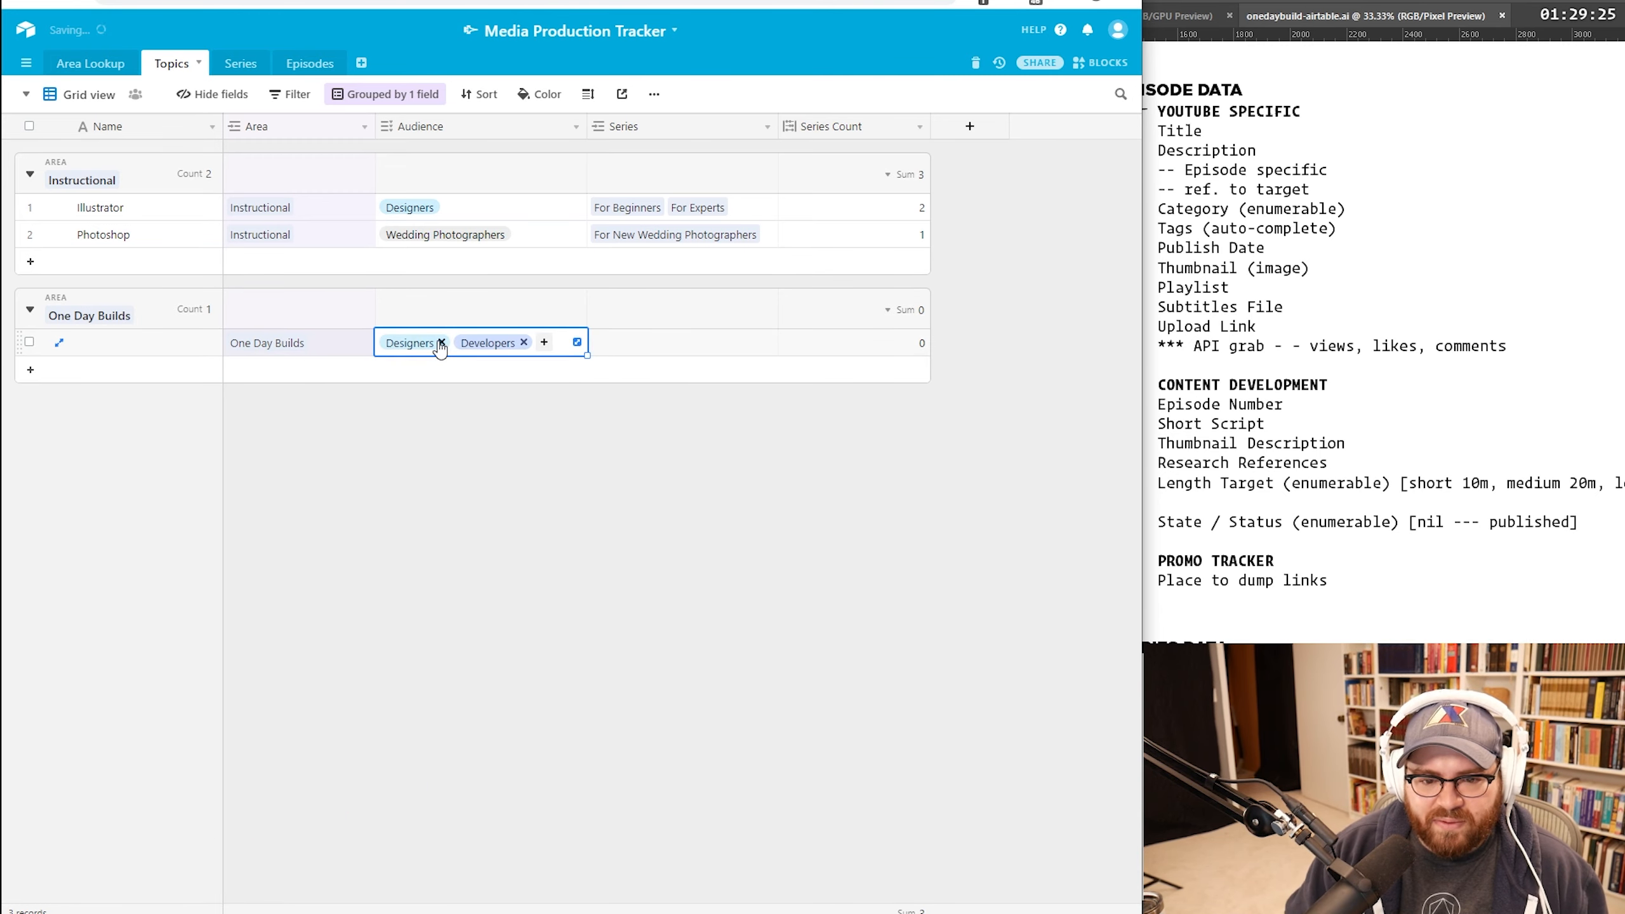
# Step: Name the new topic and its series One Day Builds
pyautogui.click(656, 354)
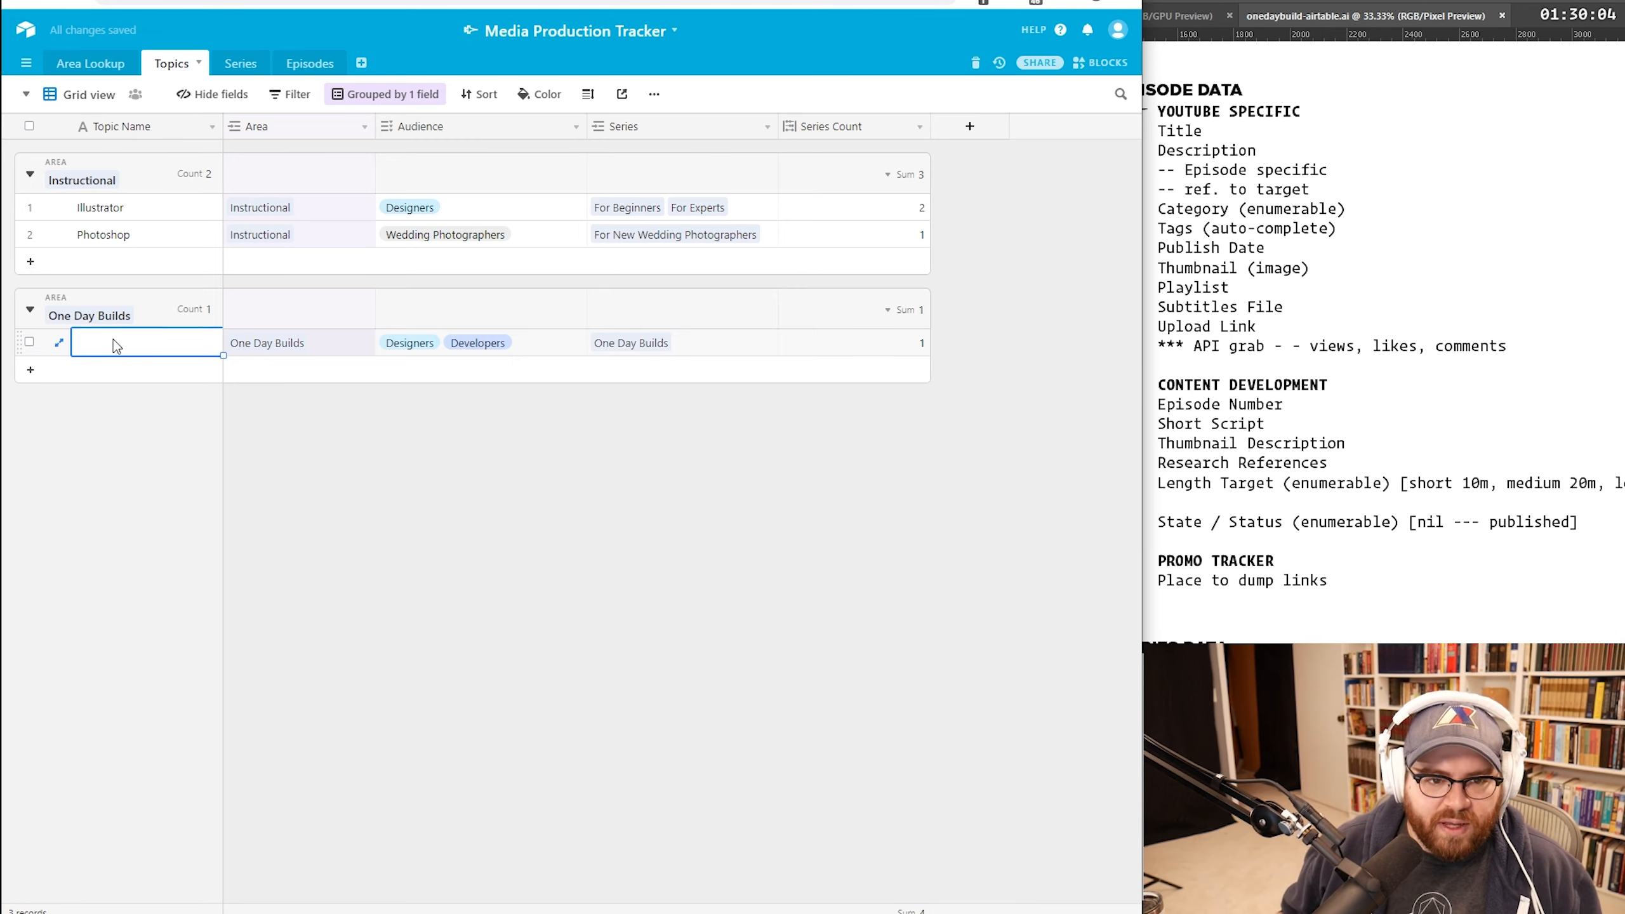
pyautogui.write('ne Day Builds')
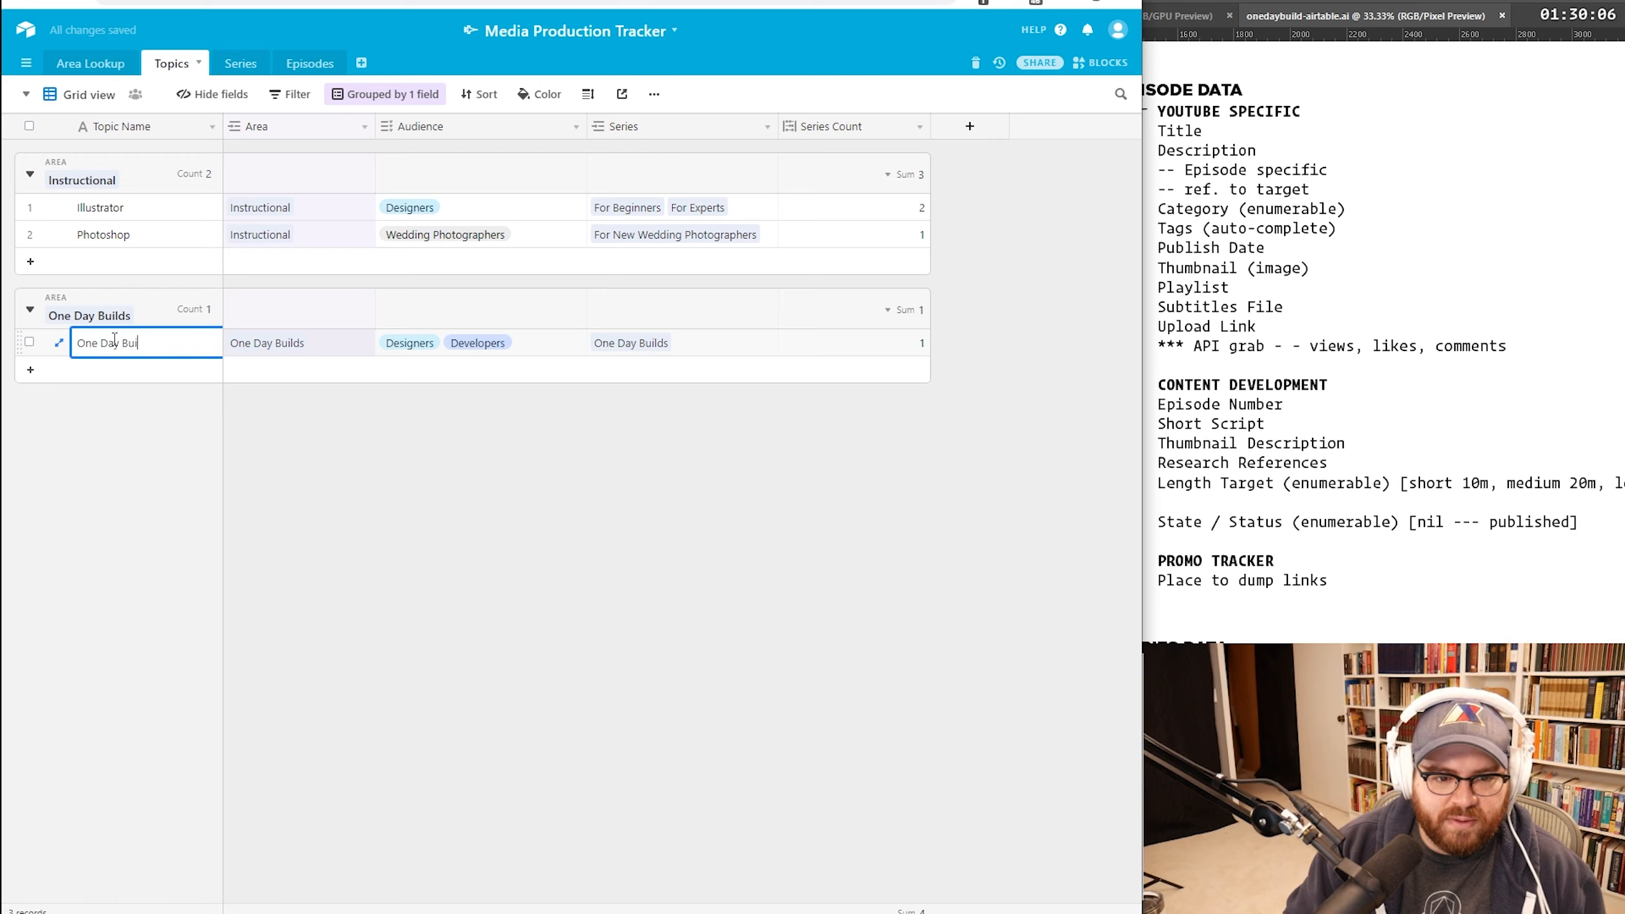
pyautogui.press('Return')
pyautogui.click(414, 498)
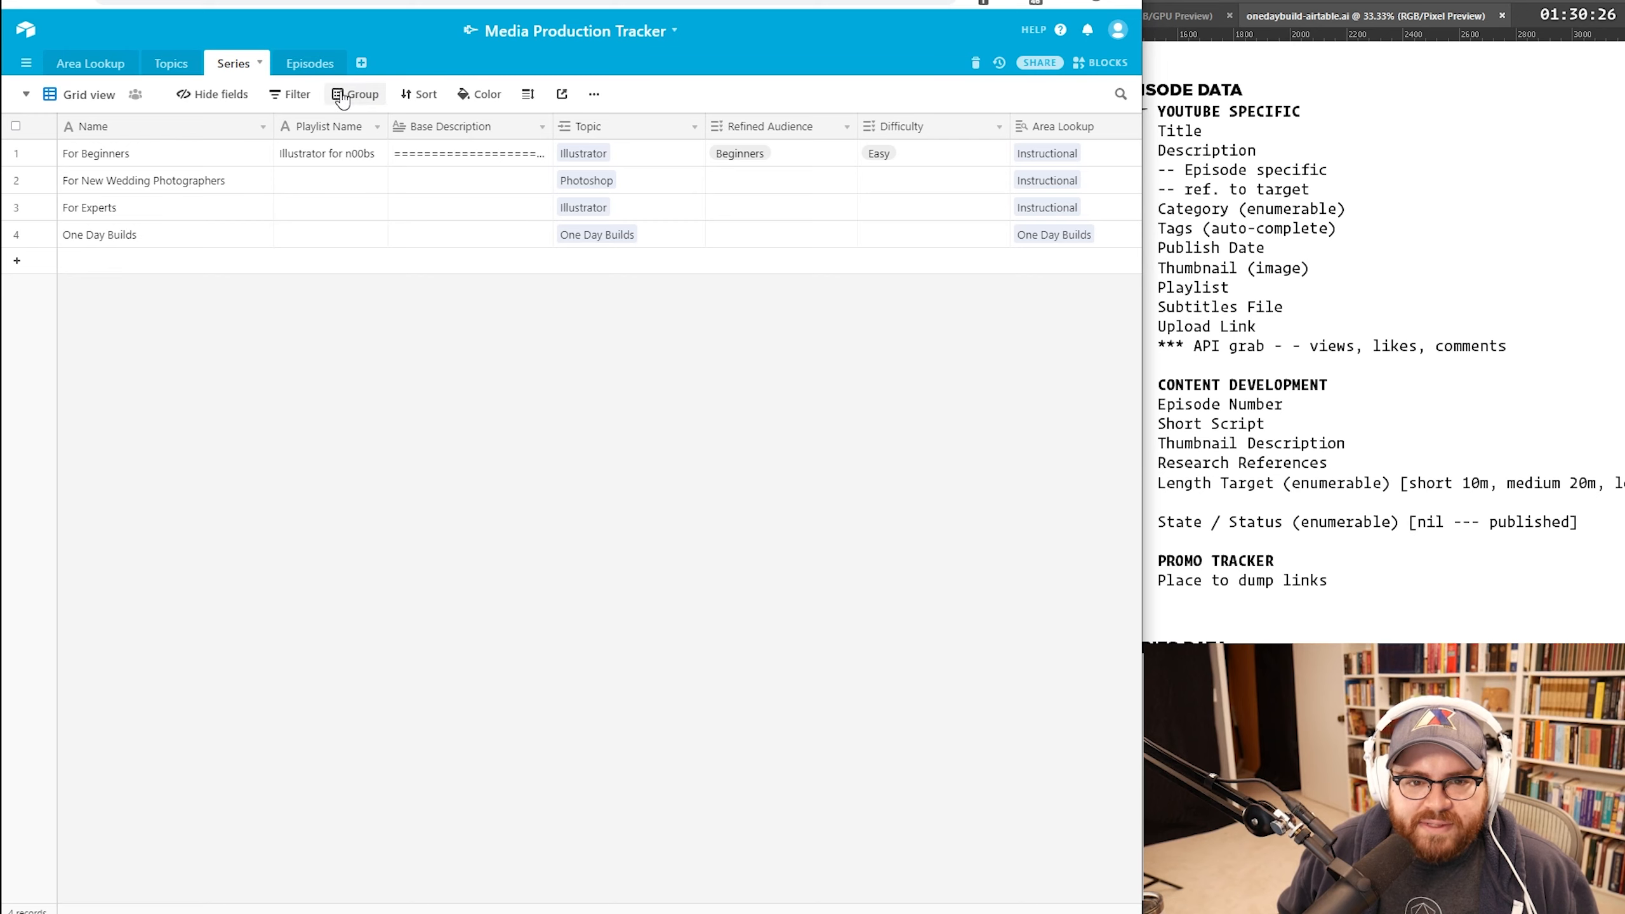
# Step: Group the Series records by Topic and review the One Day Builds series row
pyautogui.click(354, 94)
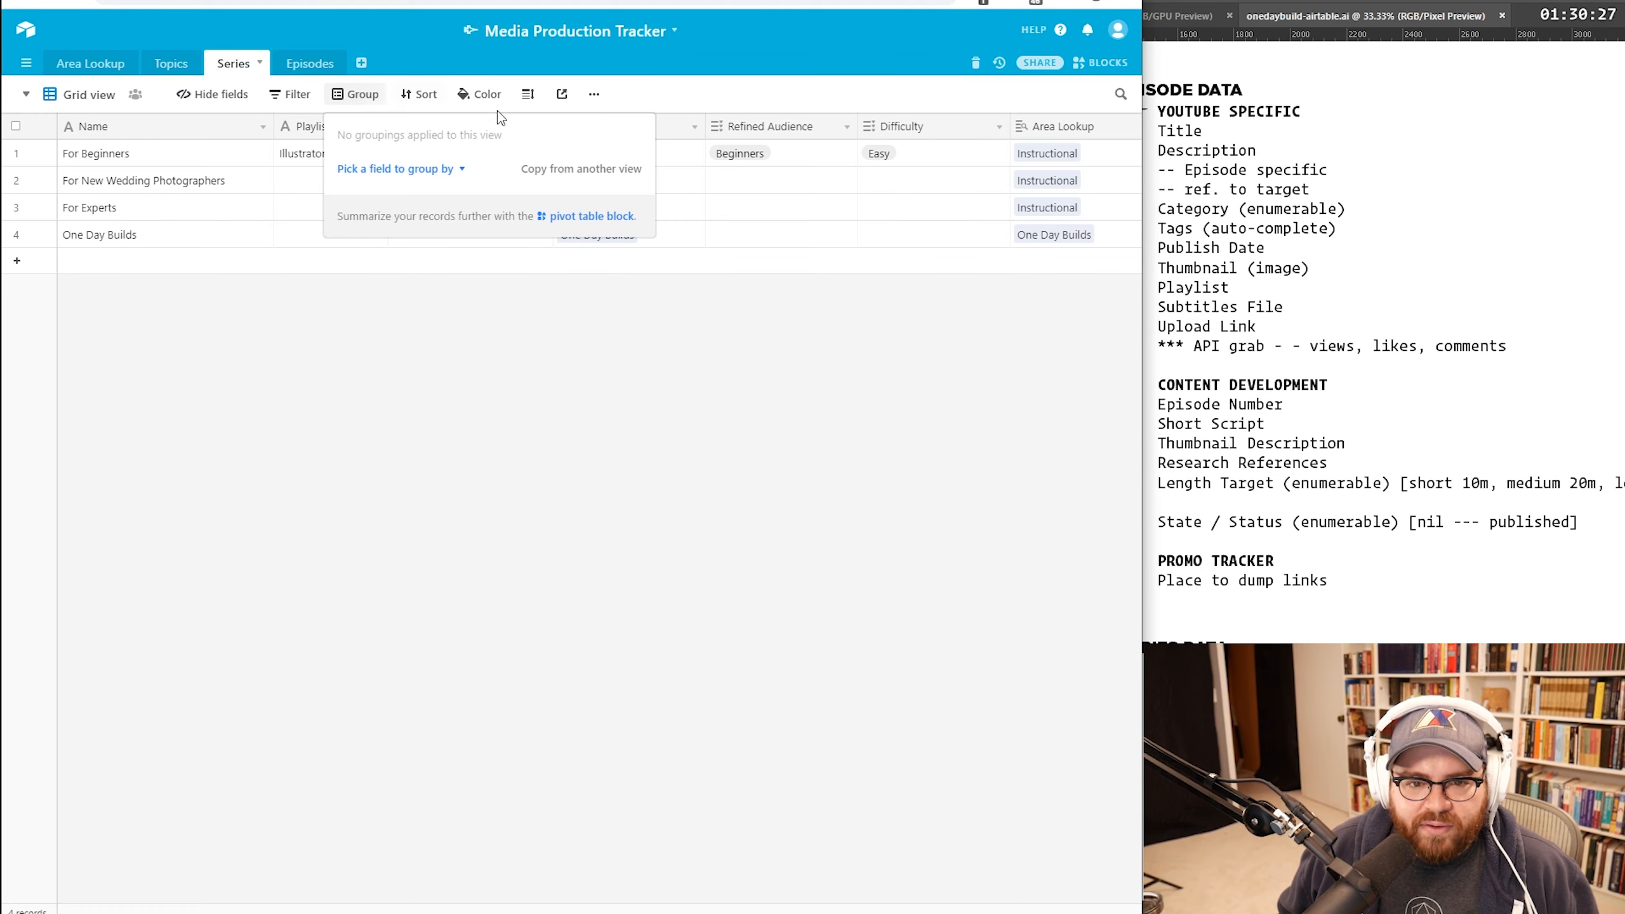
pyautogui.click(448, 169)
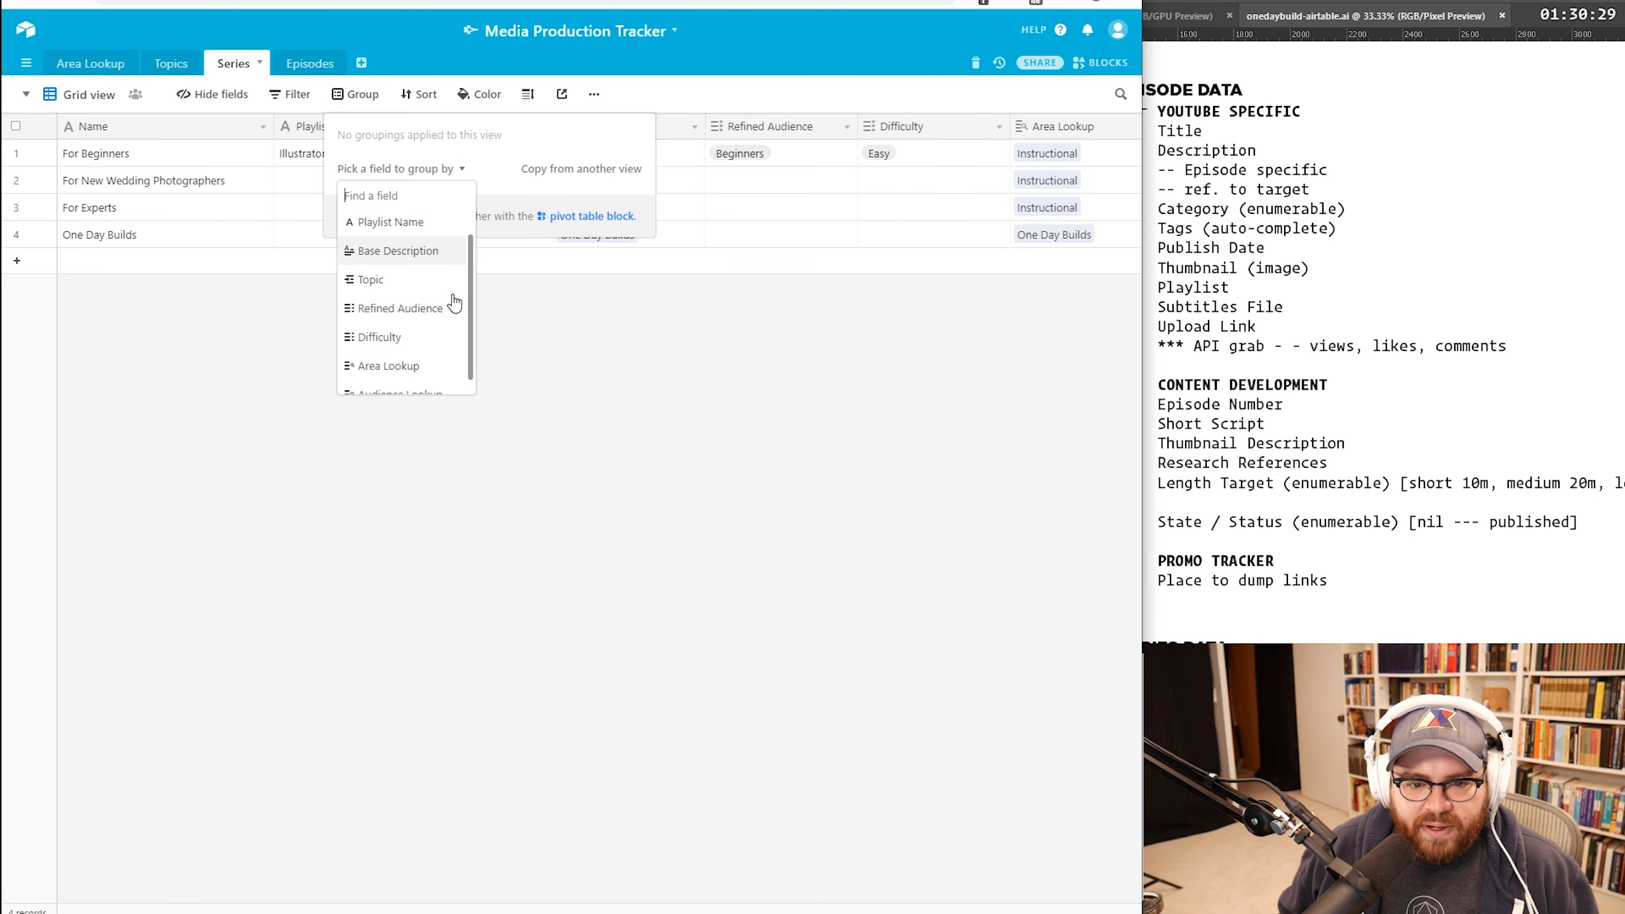
pyautogui.click(454, 305)
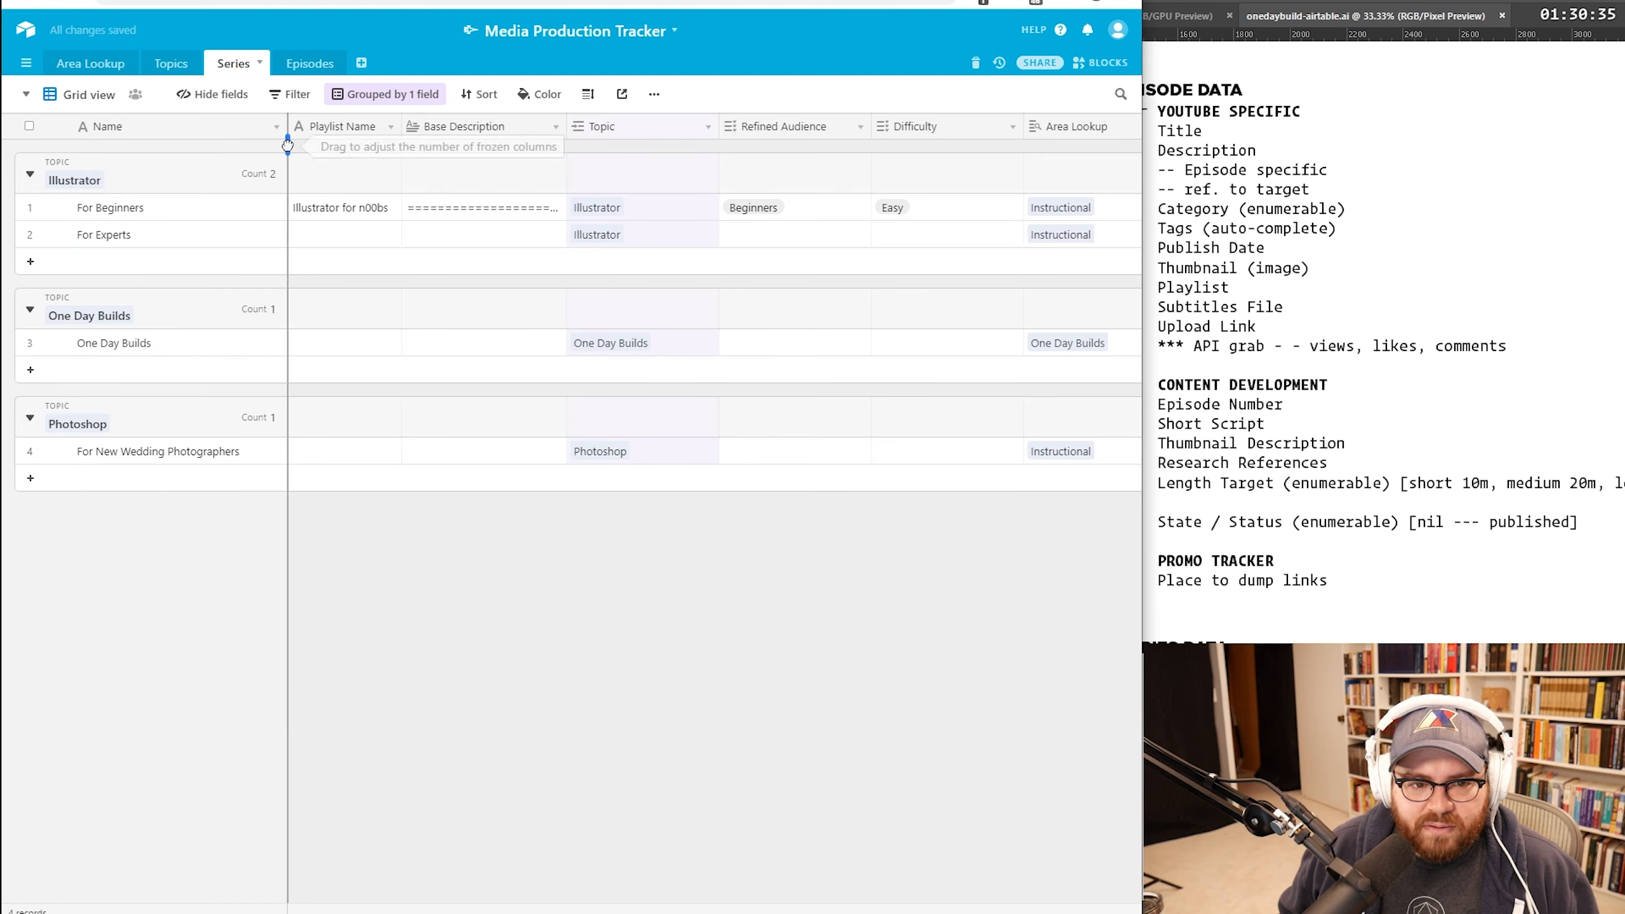
pyautogui.click(143, 346)
pyautogui.click(503, 666)
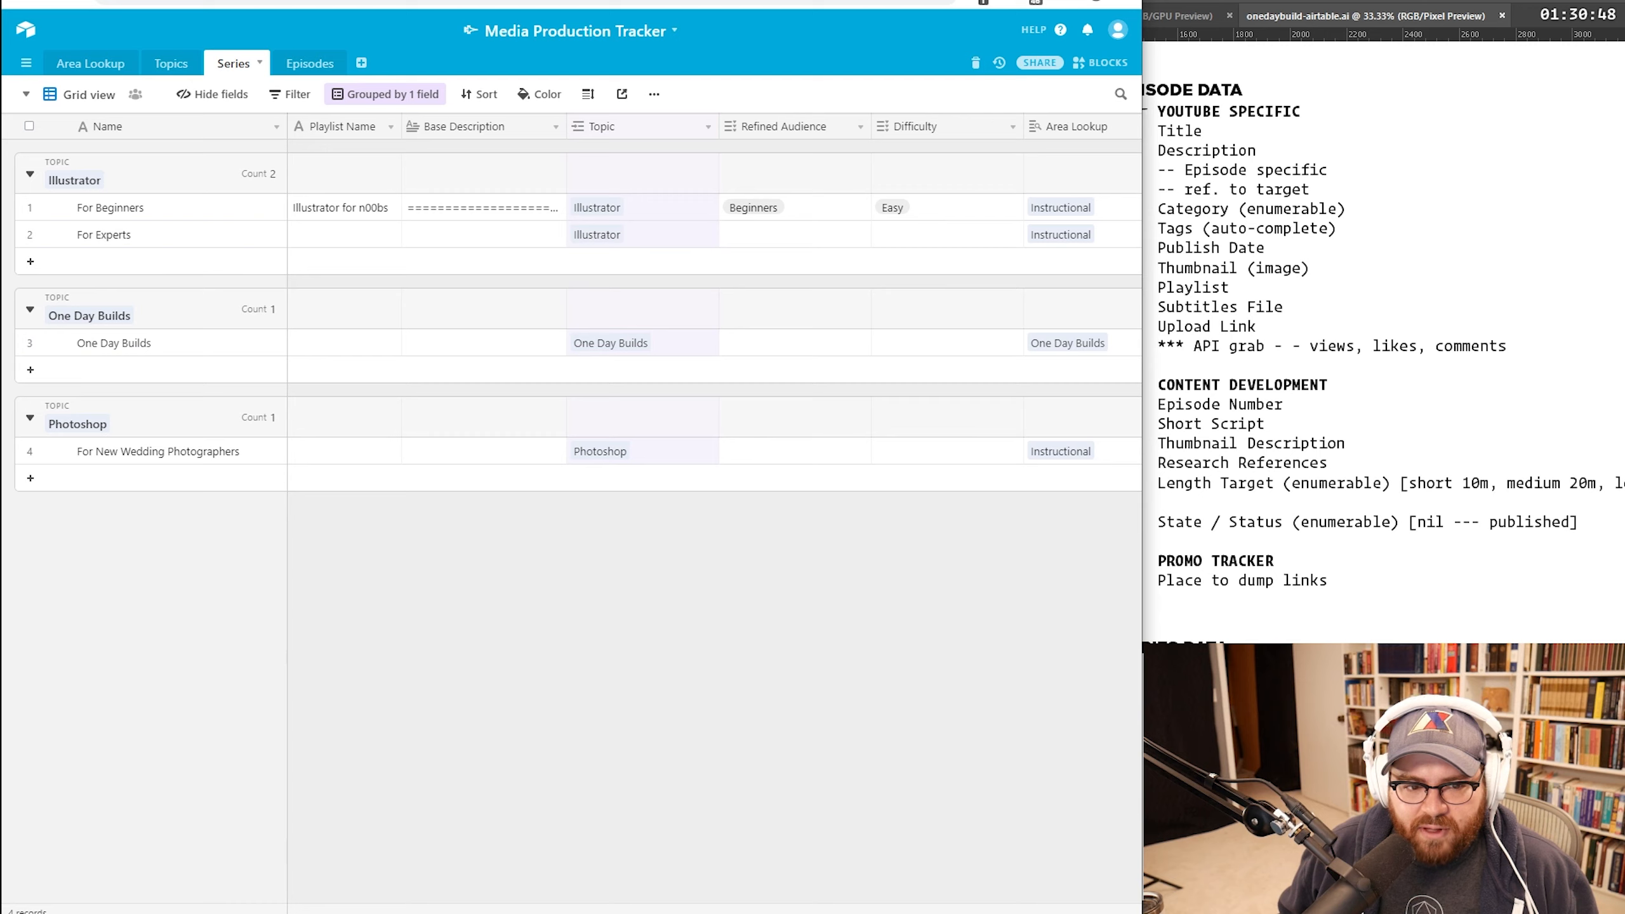
pyautogui.hscroll(2, 704, 307)
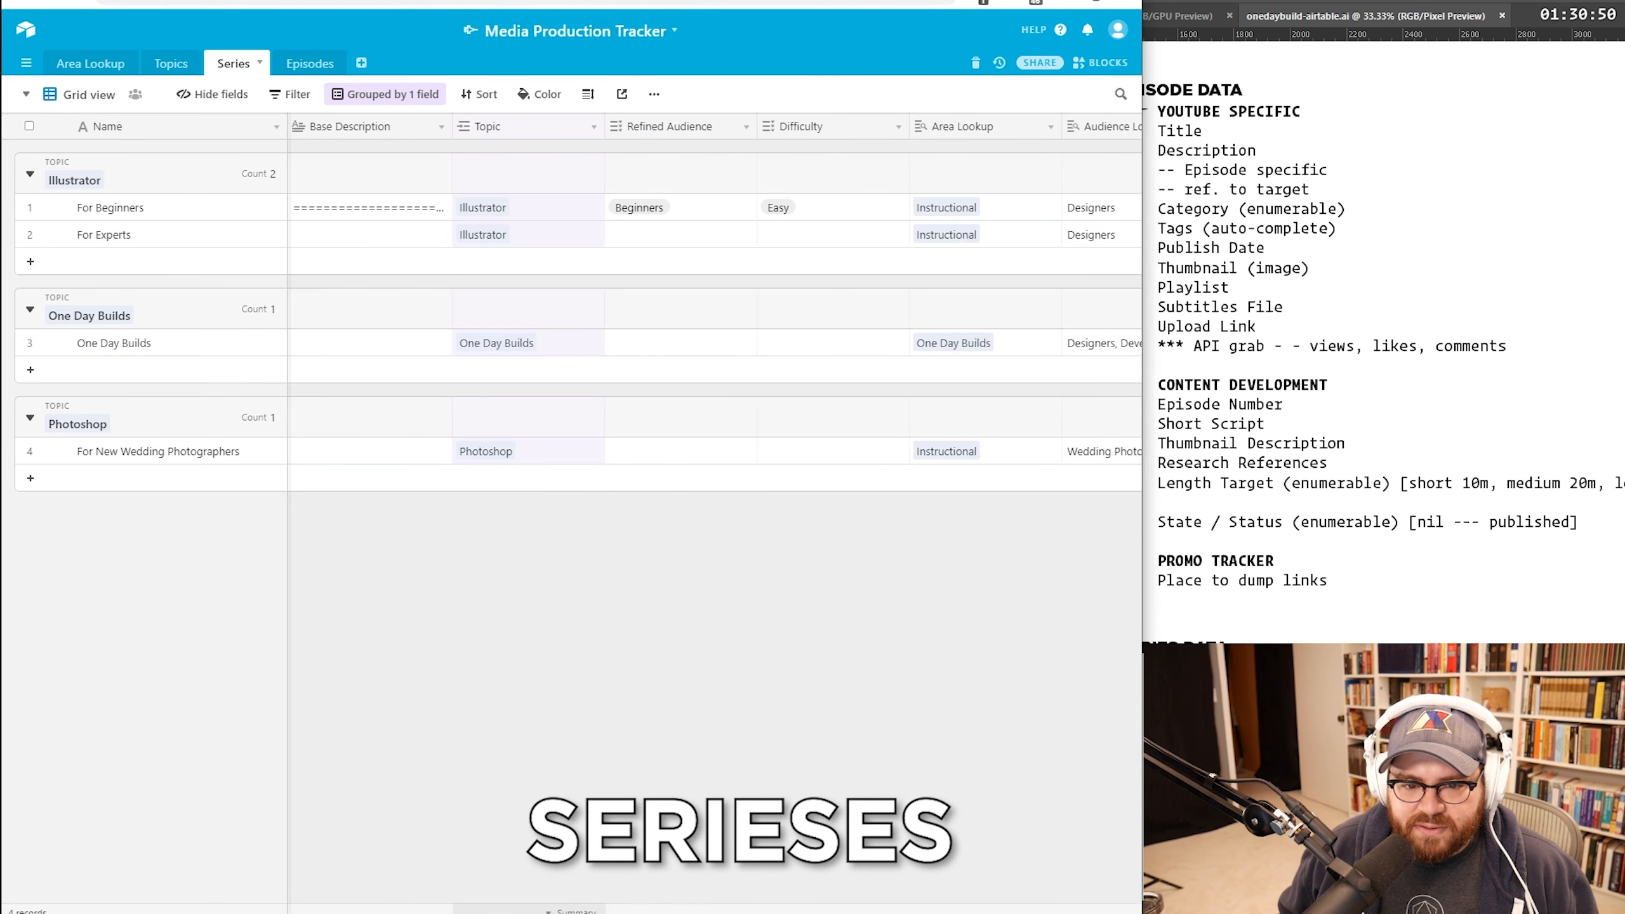
pyautogui.hscroll(-2, 489, 910)
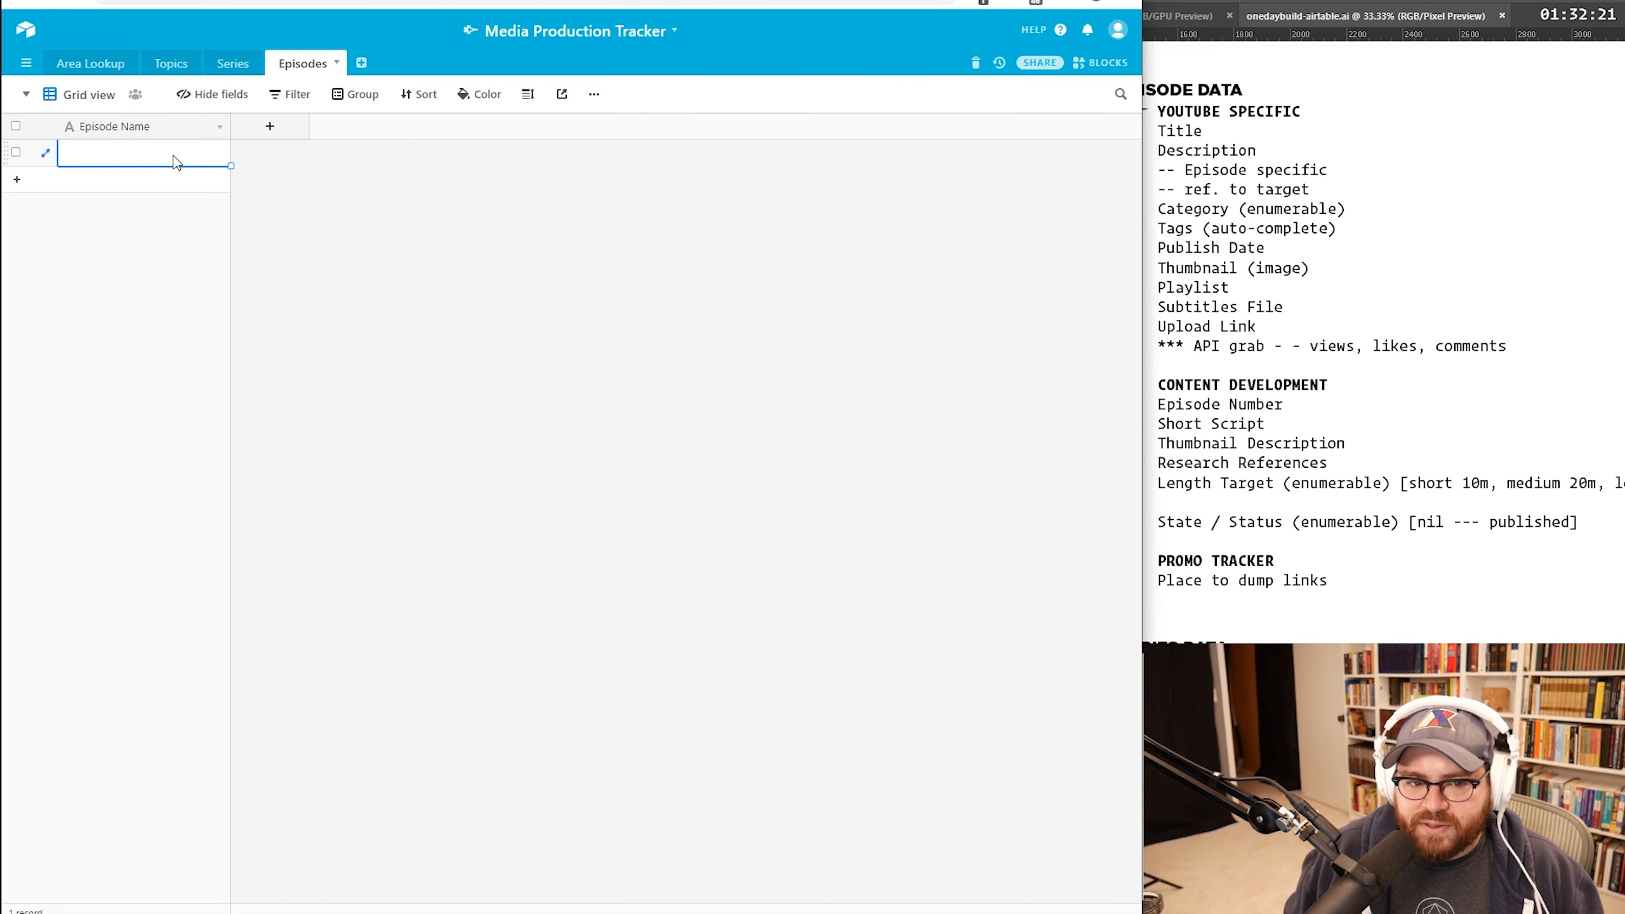
# Step: Rename the primary field 'Episode Title' and add a long-text 'Description' field
pyautogui.doubleClick(146, 130)
pyautogui.click(128, 163)
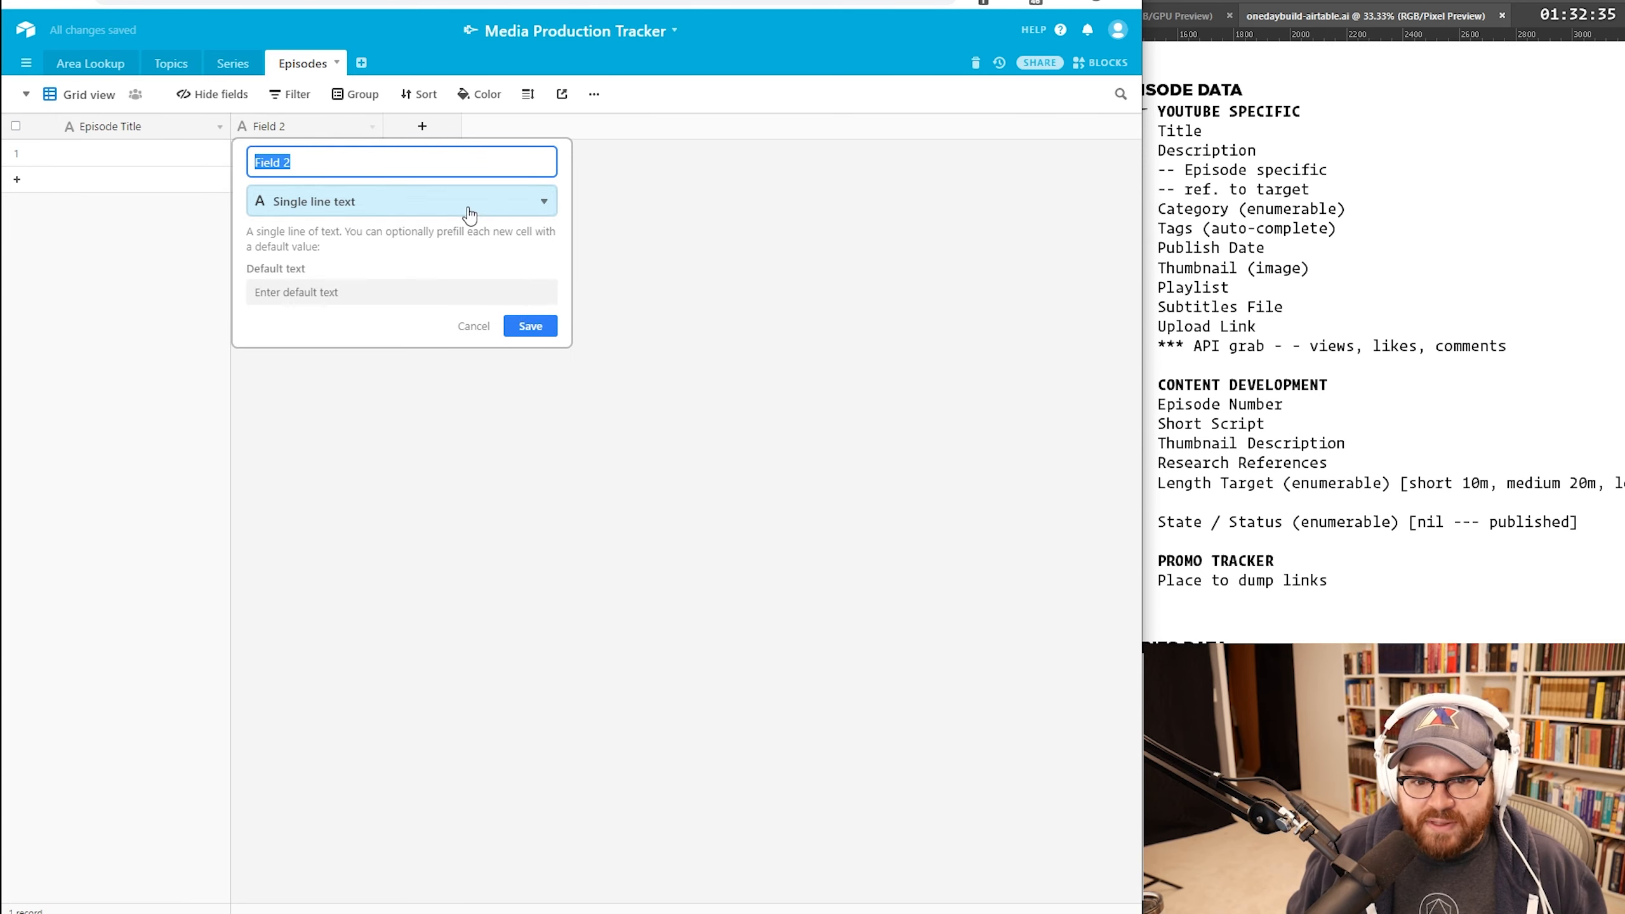
pyautogui.click(467, 206)
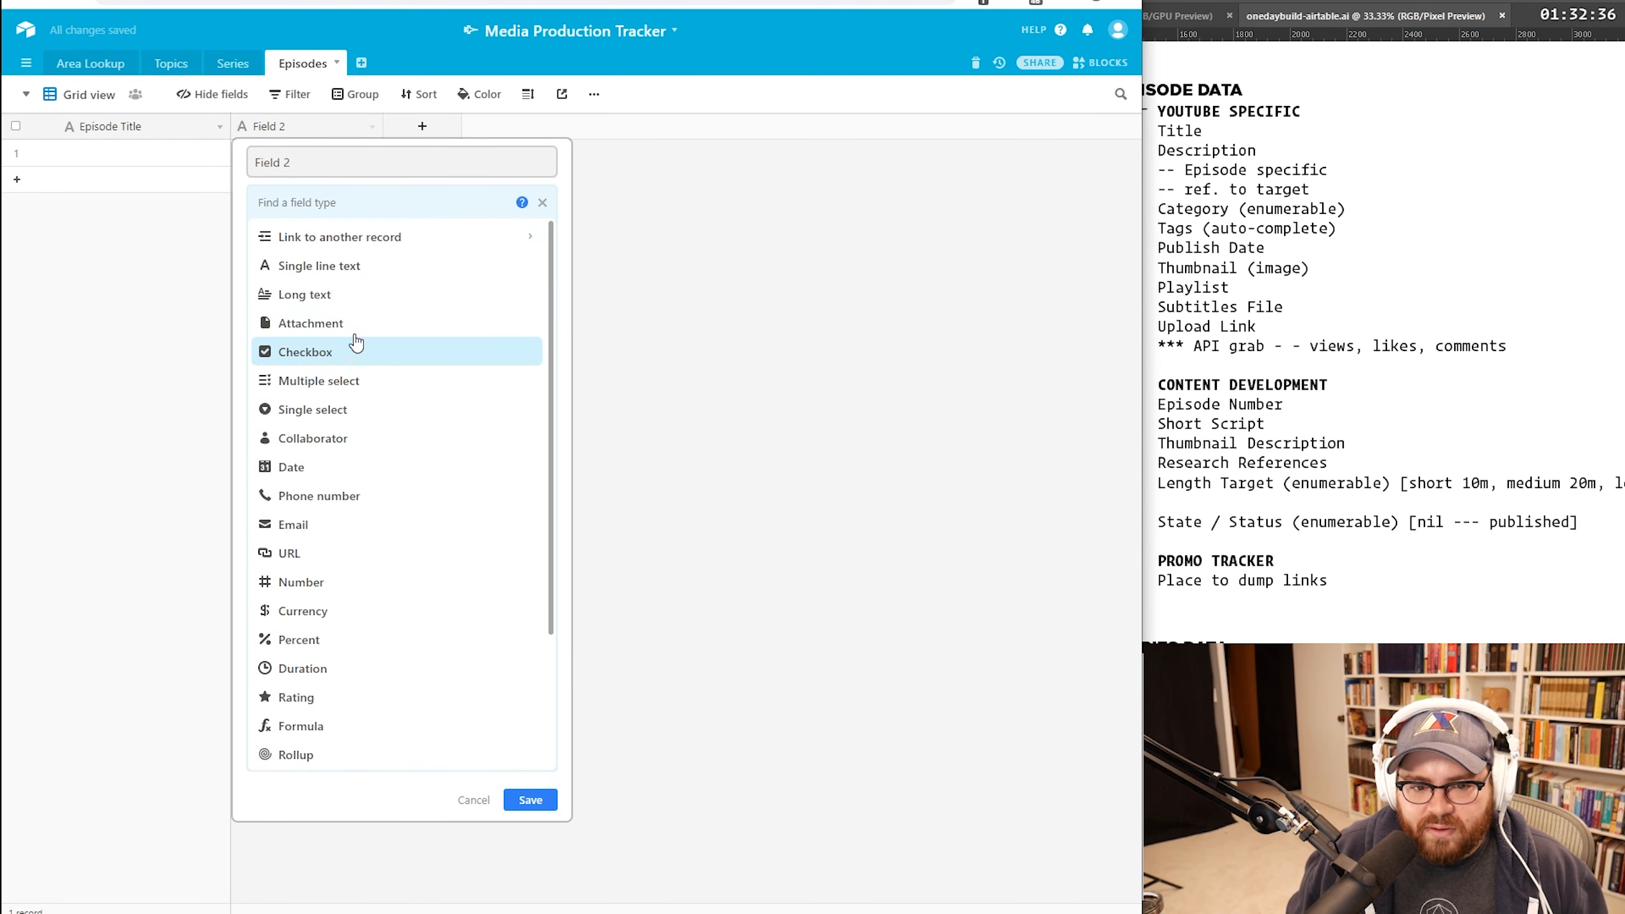
pyautogui.click(348, 297)
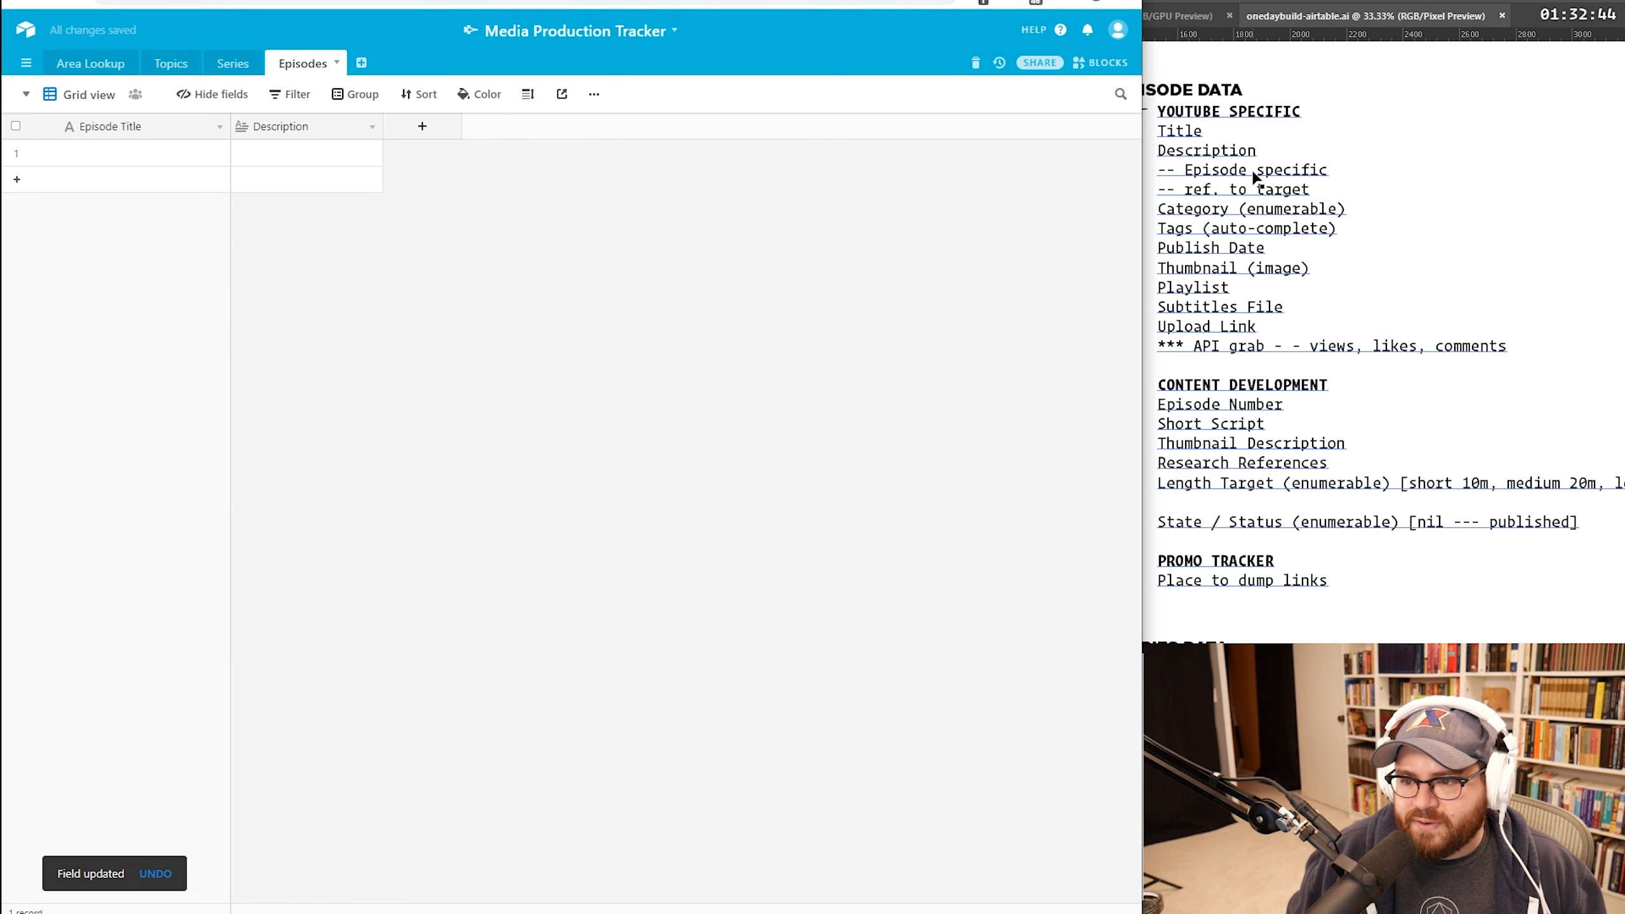
pyautogui.press('Return')
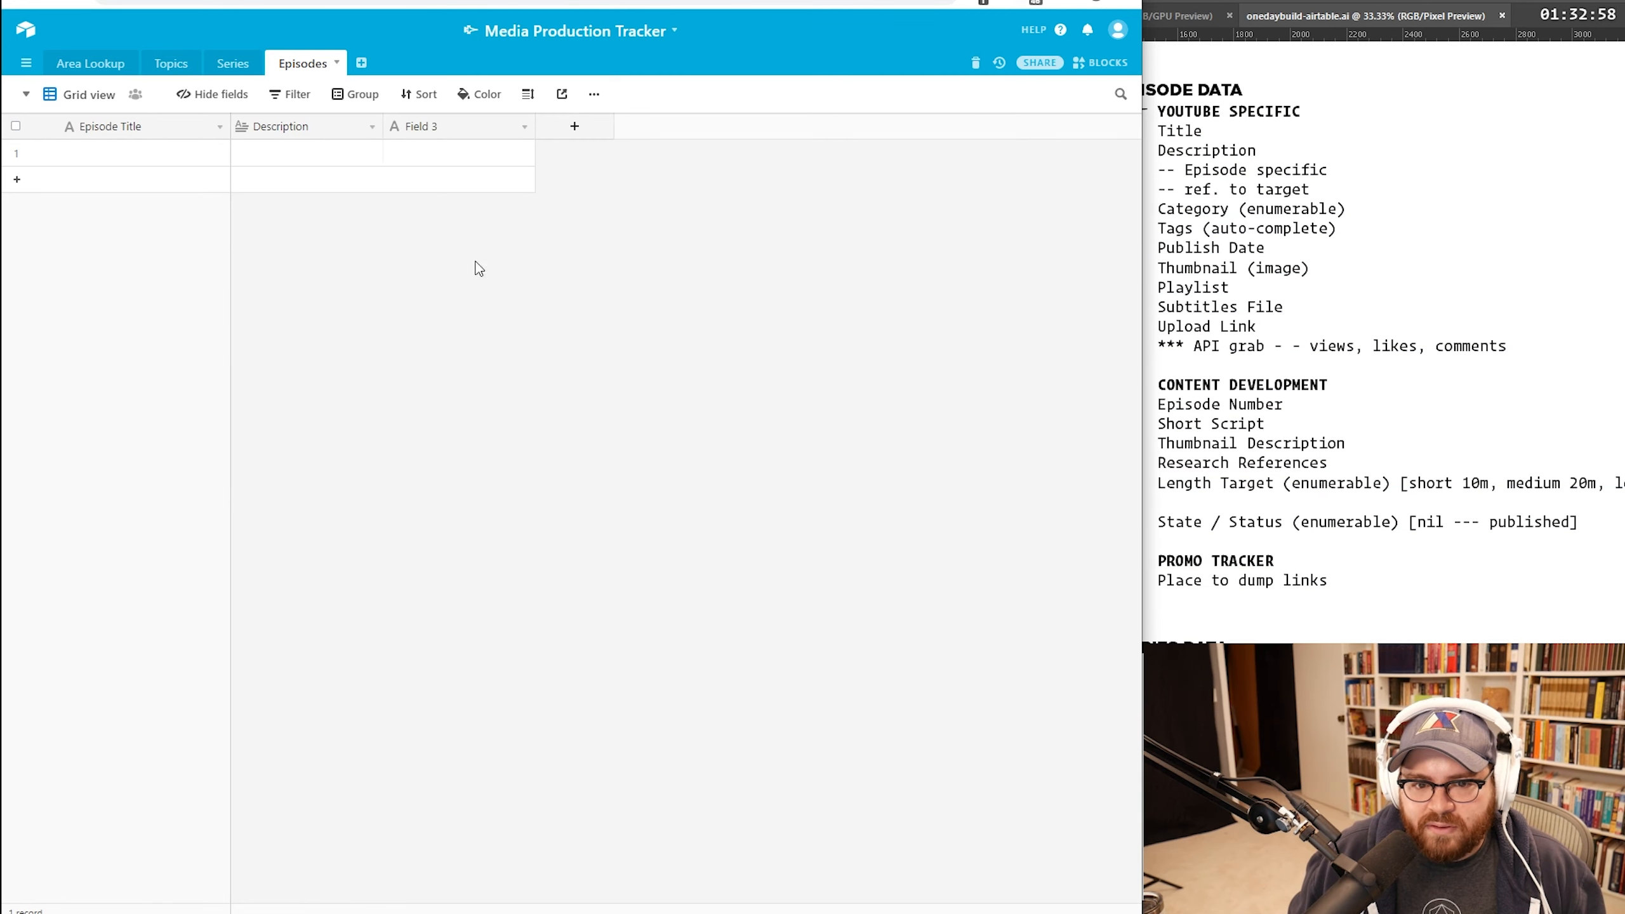
pyautogui.click(497, 144)
# Step: Add a 'Series' field linking to Series records and paste the first episode's title
pyautogui.doubleClick(519, 136)
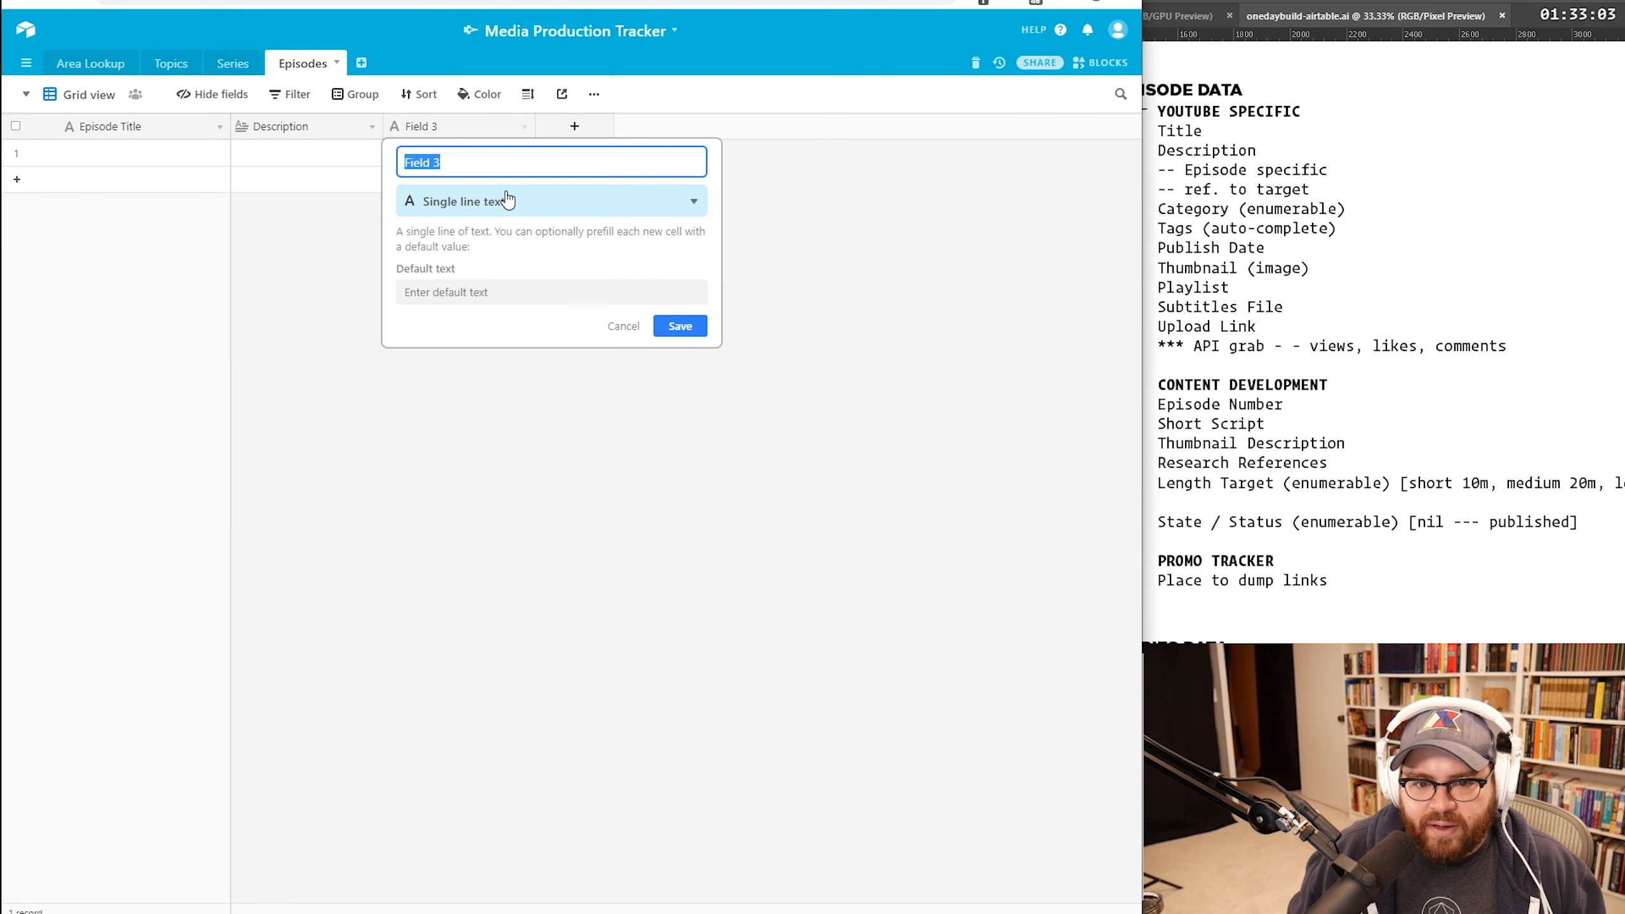
pyautogui.write('Se')
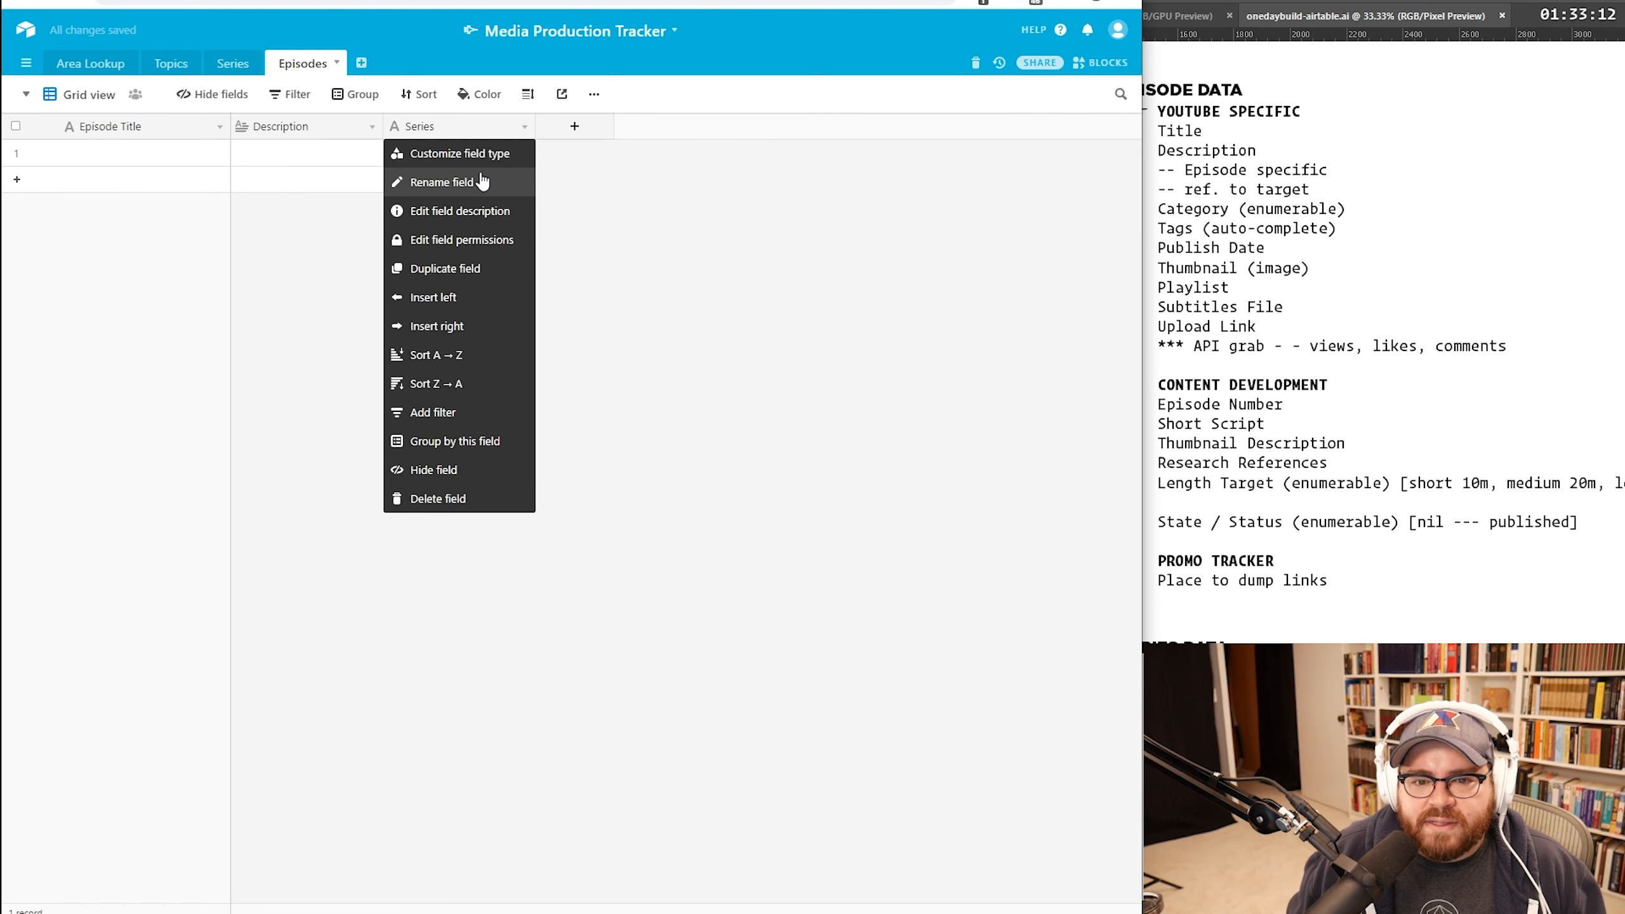
pyautogui.click(485, 155)
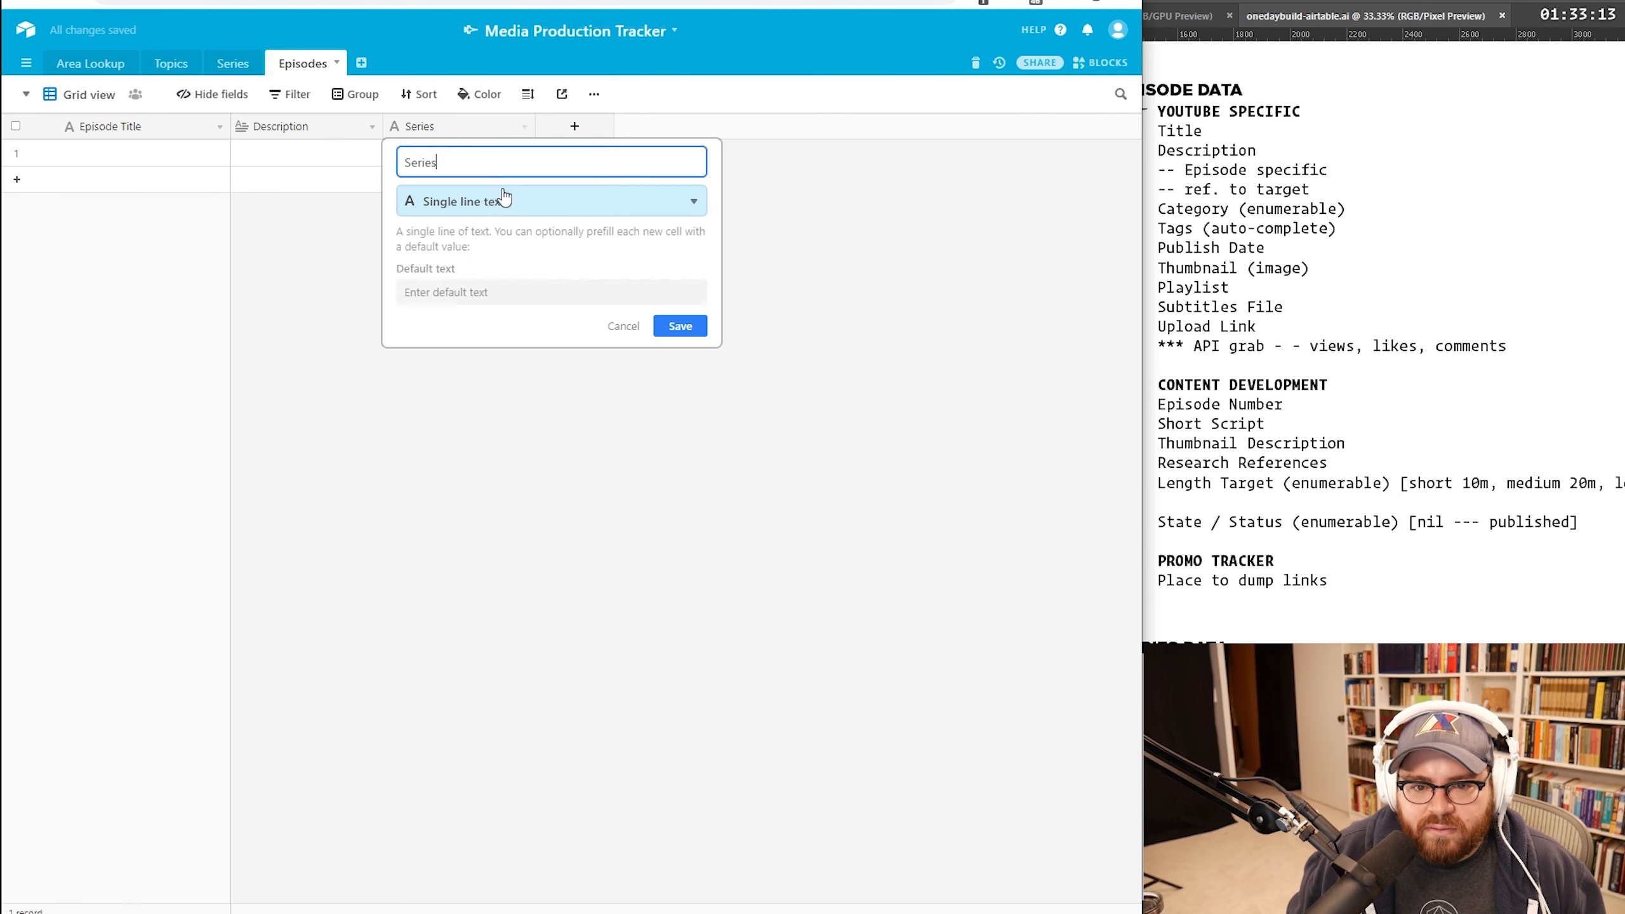
pyautogui.click(504, 201)
pyautogui.click(501, 236)
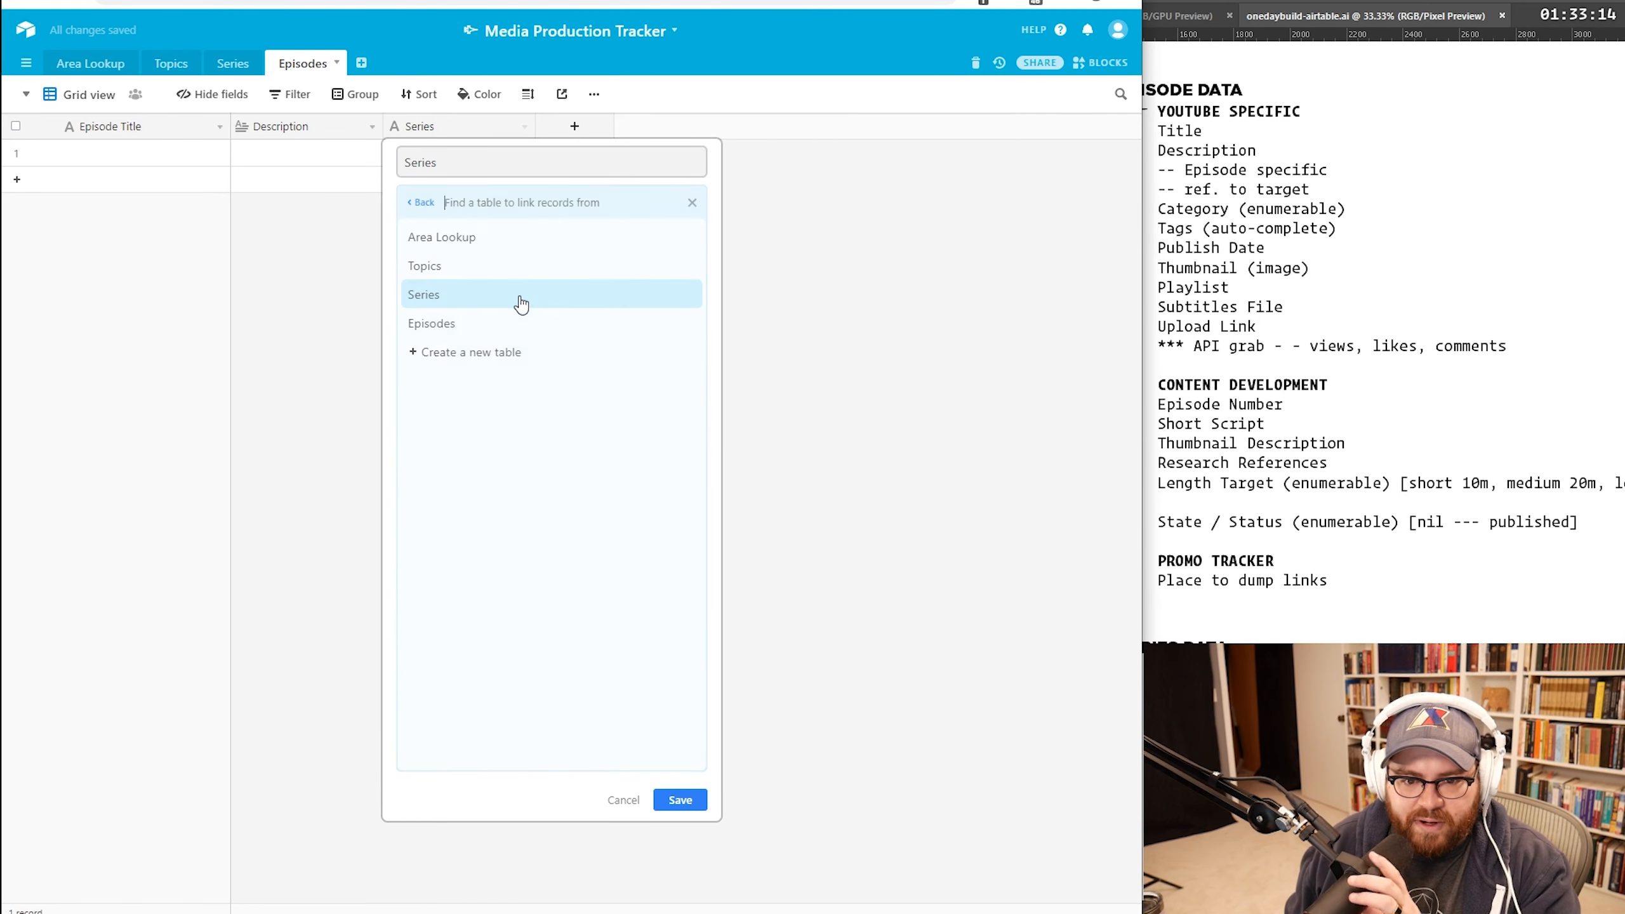
pyautogui.click(577, 297)
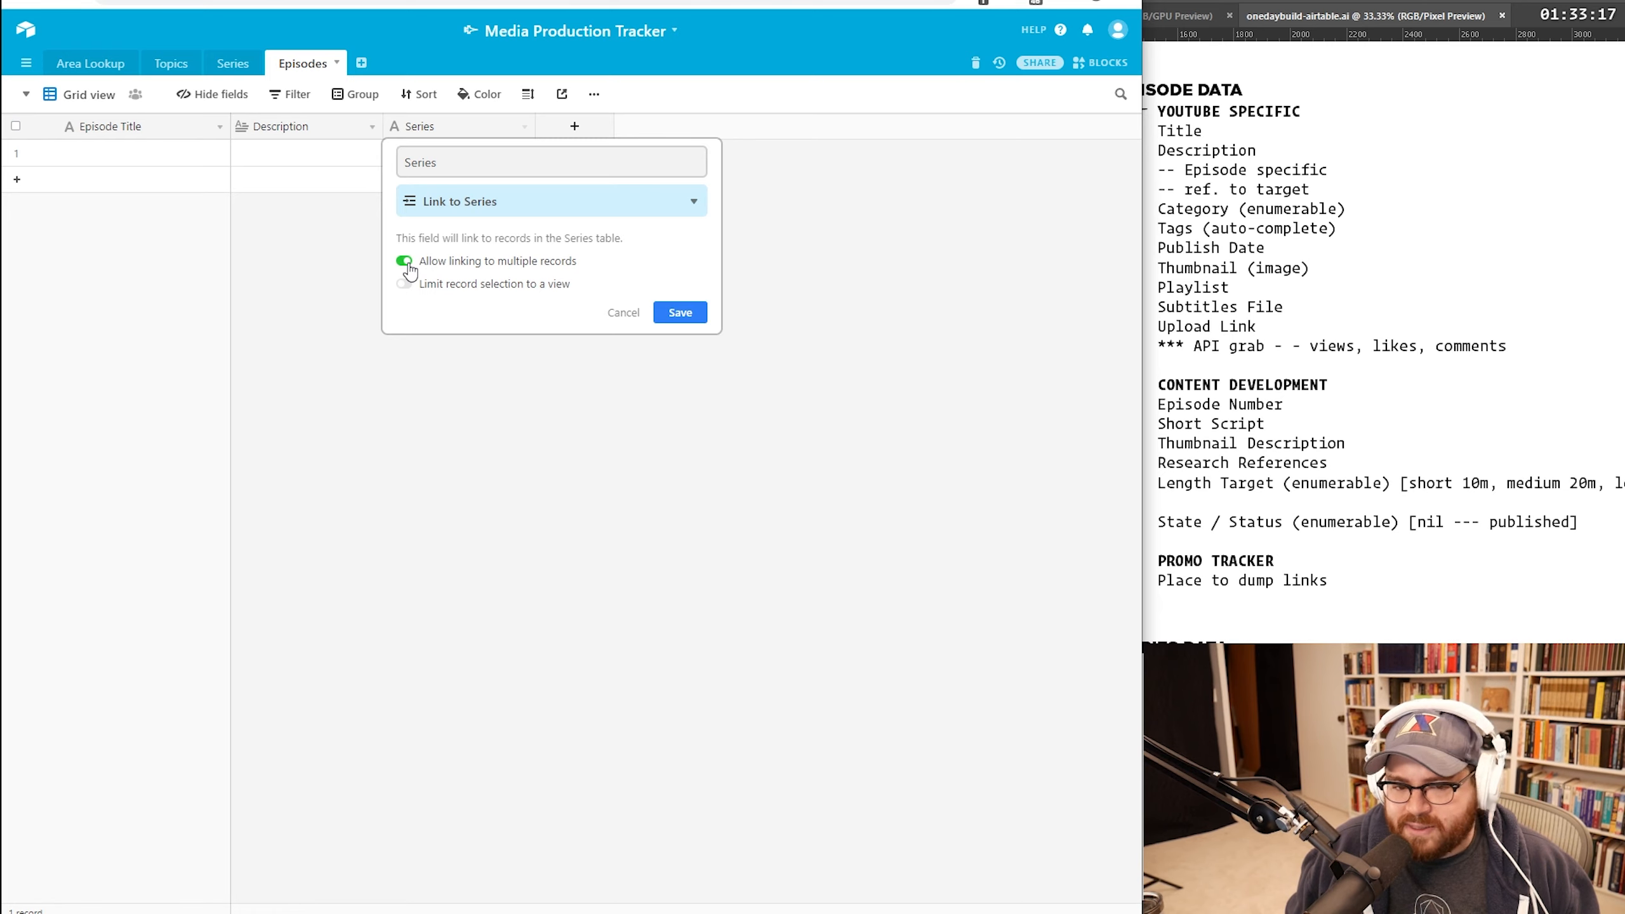
pyautogui.click(679, 312)
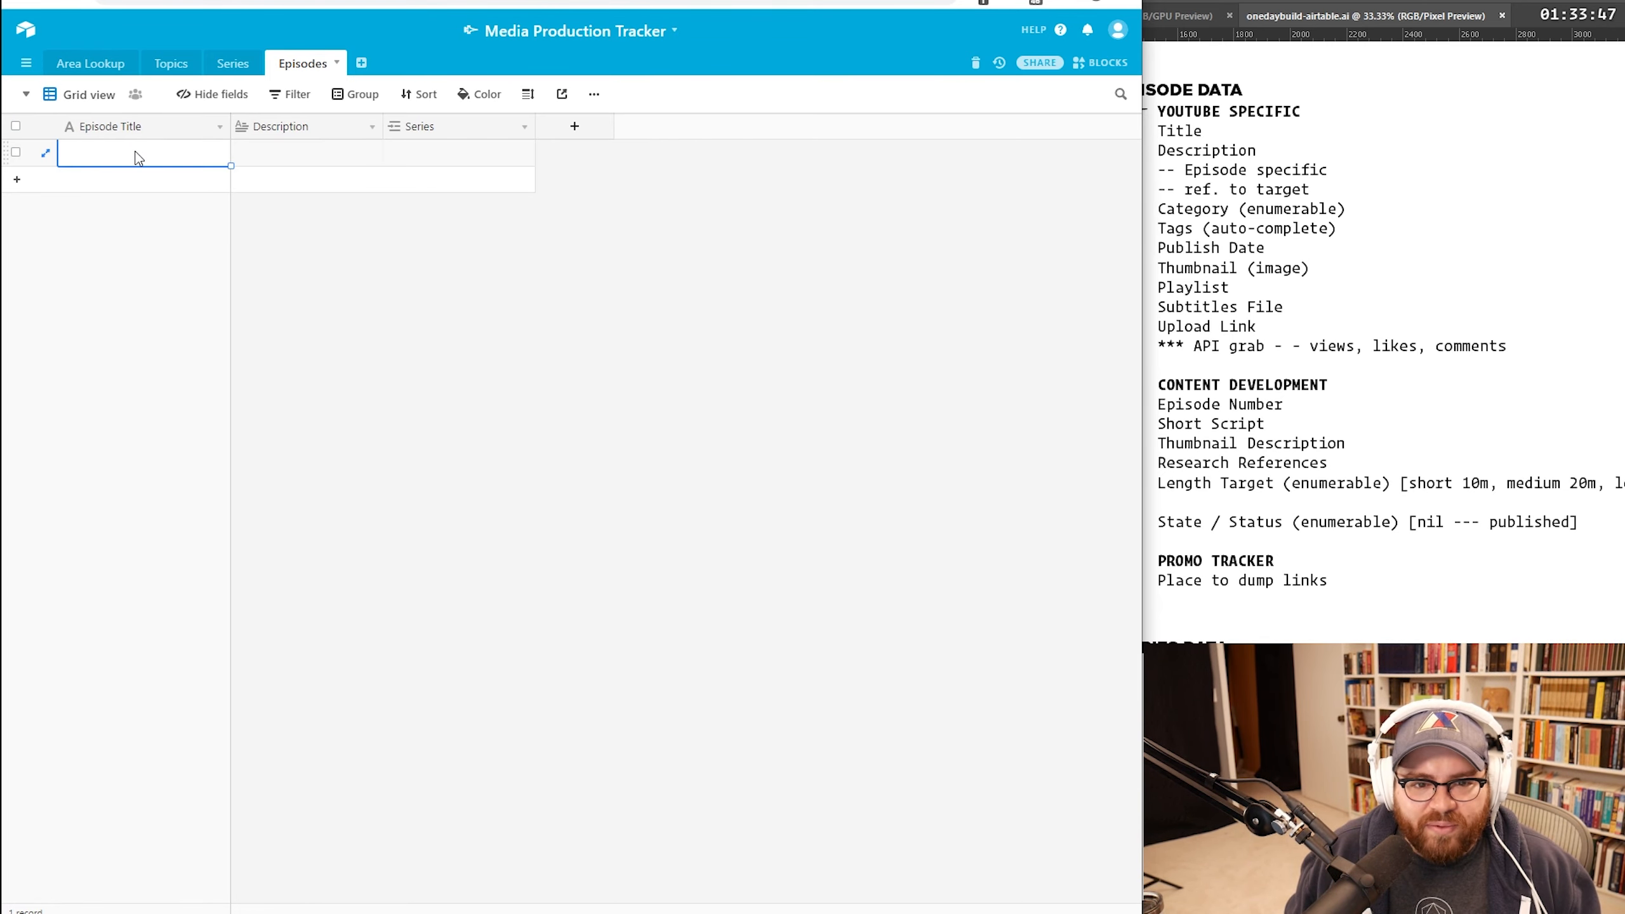
pyautogui.hotkey('ctrl', 'v')
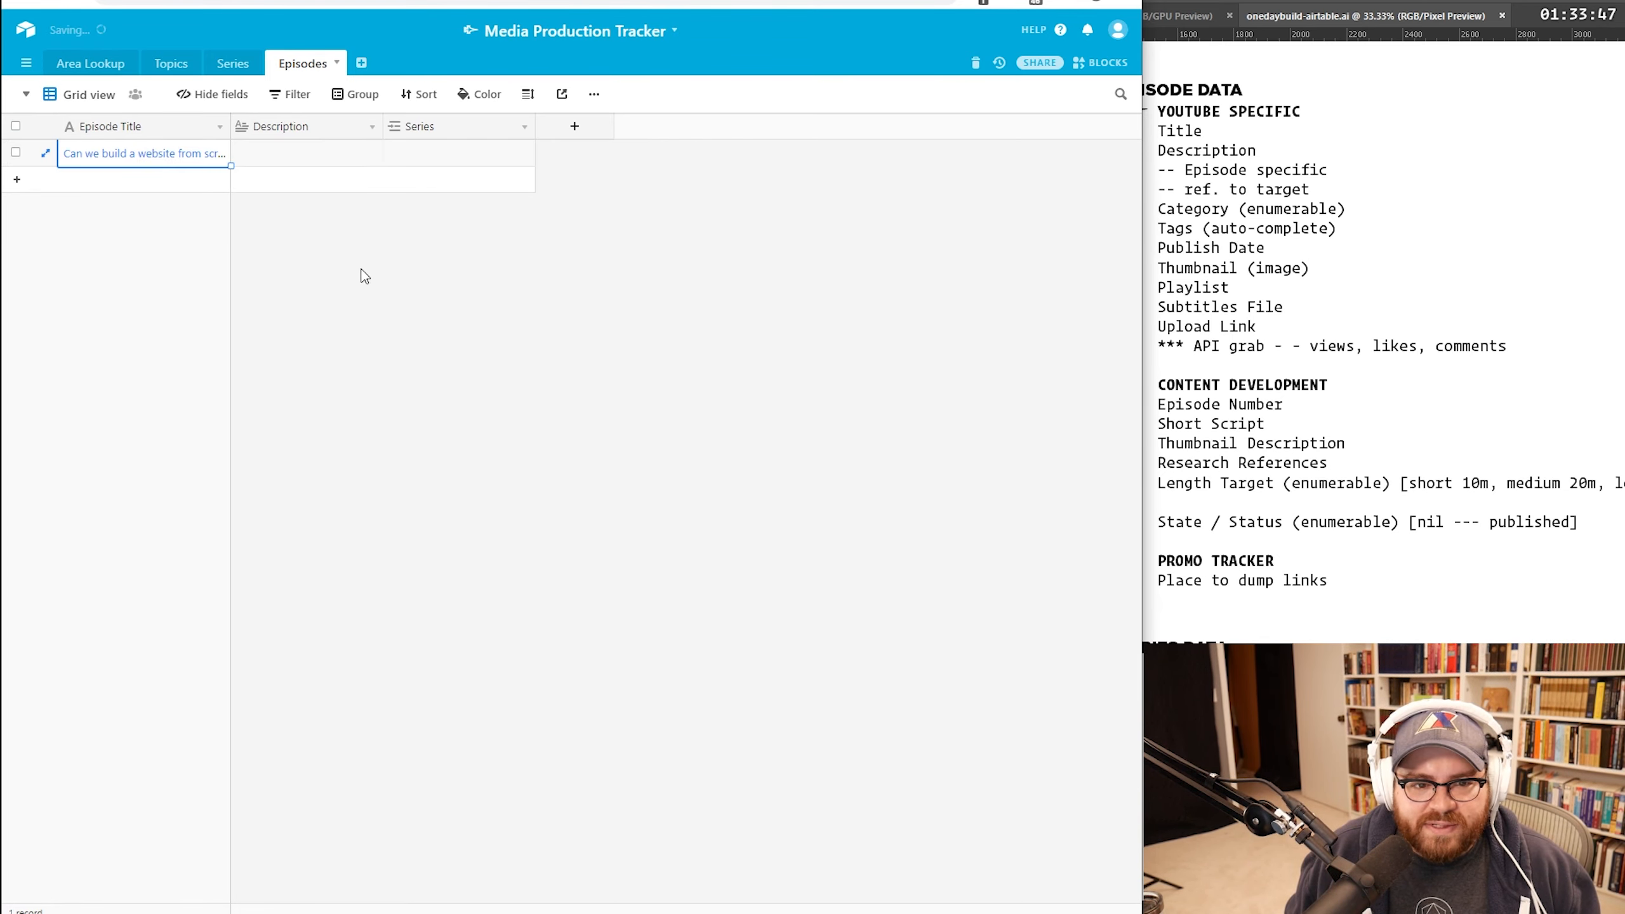
pyautogui.click(358, 264)
# Step: Widen the Episode Title column and link the episode to the One Day Builds series
pyautogui.moveTo(230, 125); pyautogui.dragTo(322, 126)
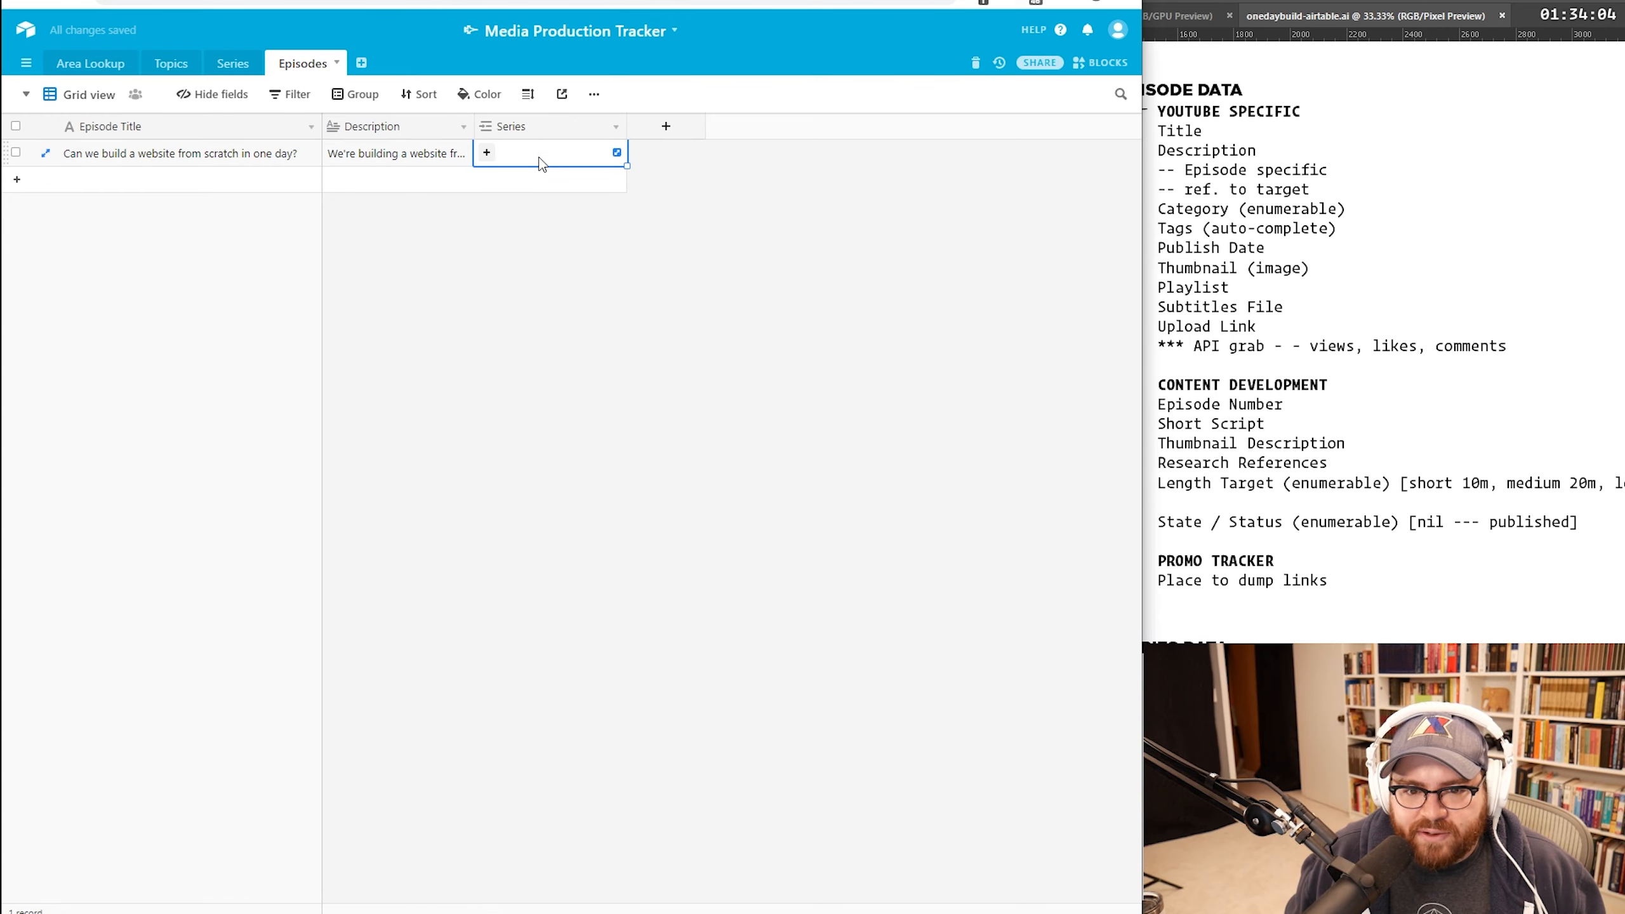
pyautogui.write('one')
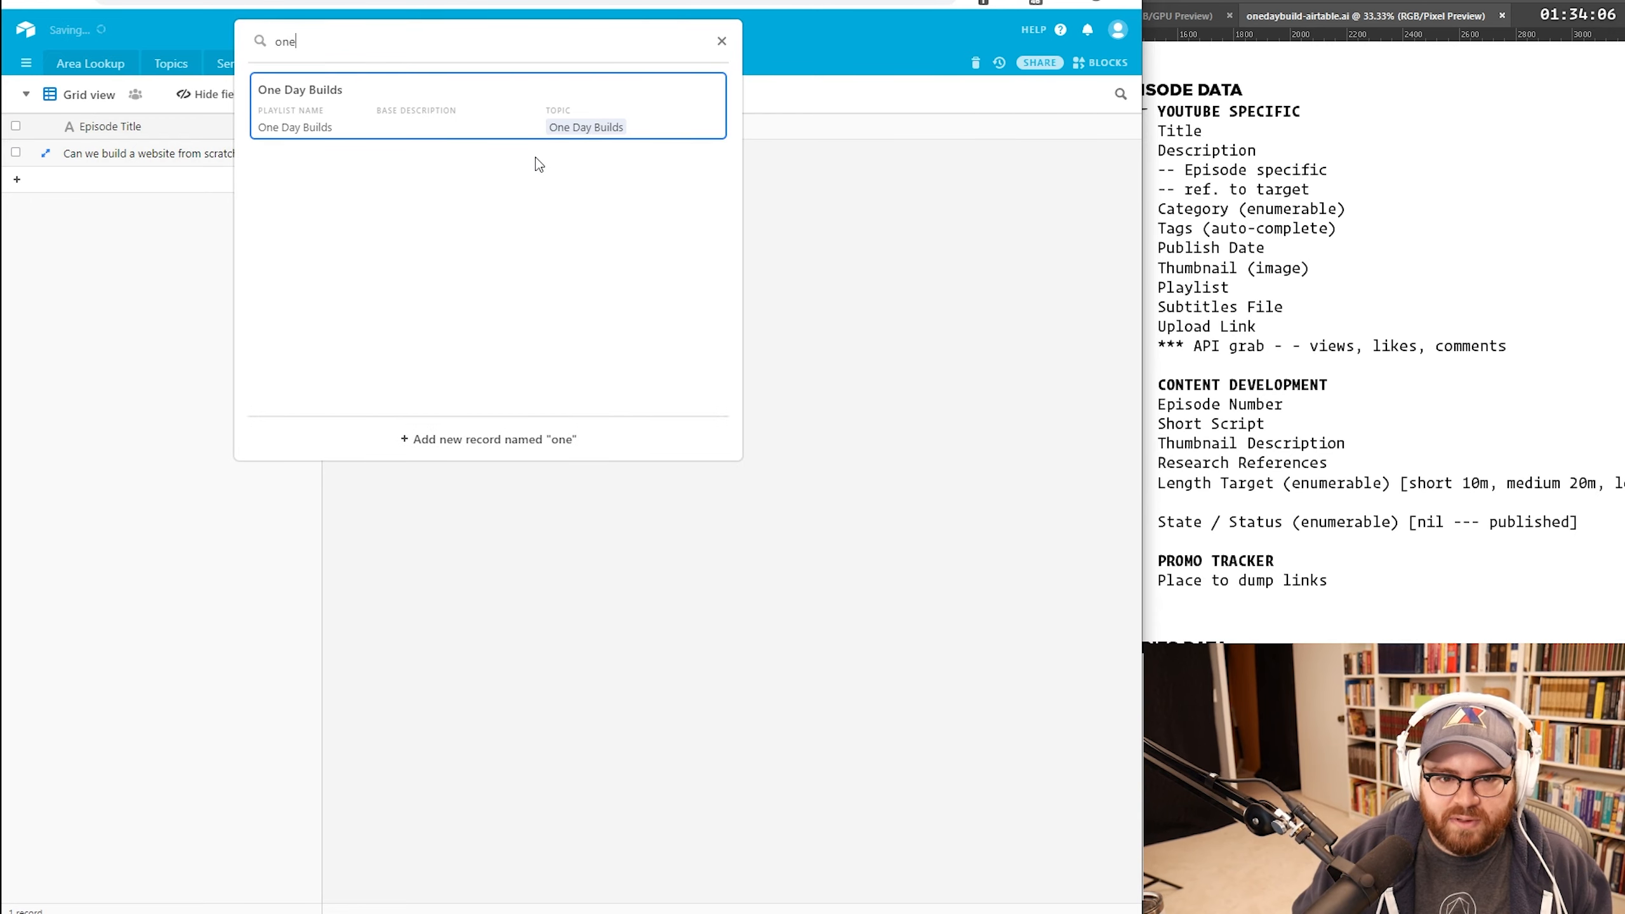
pyautogui.press('Return')
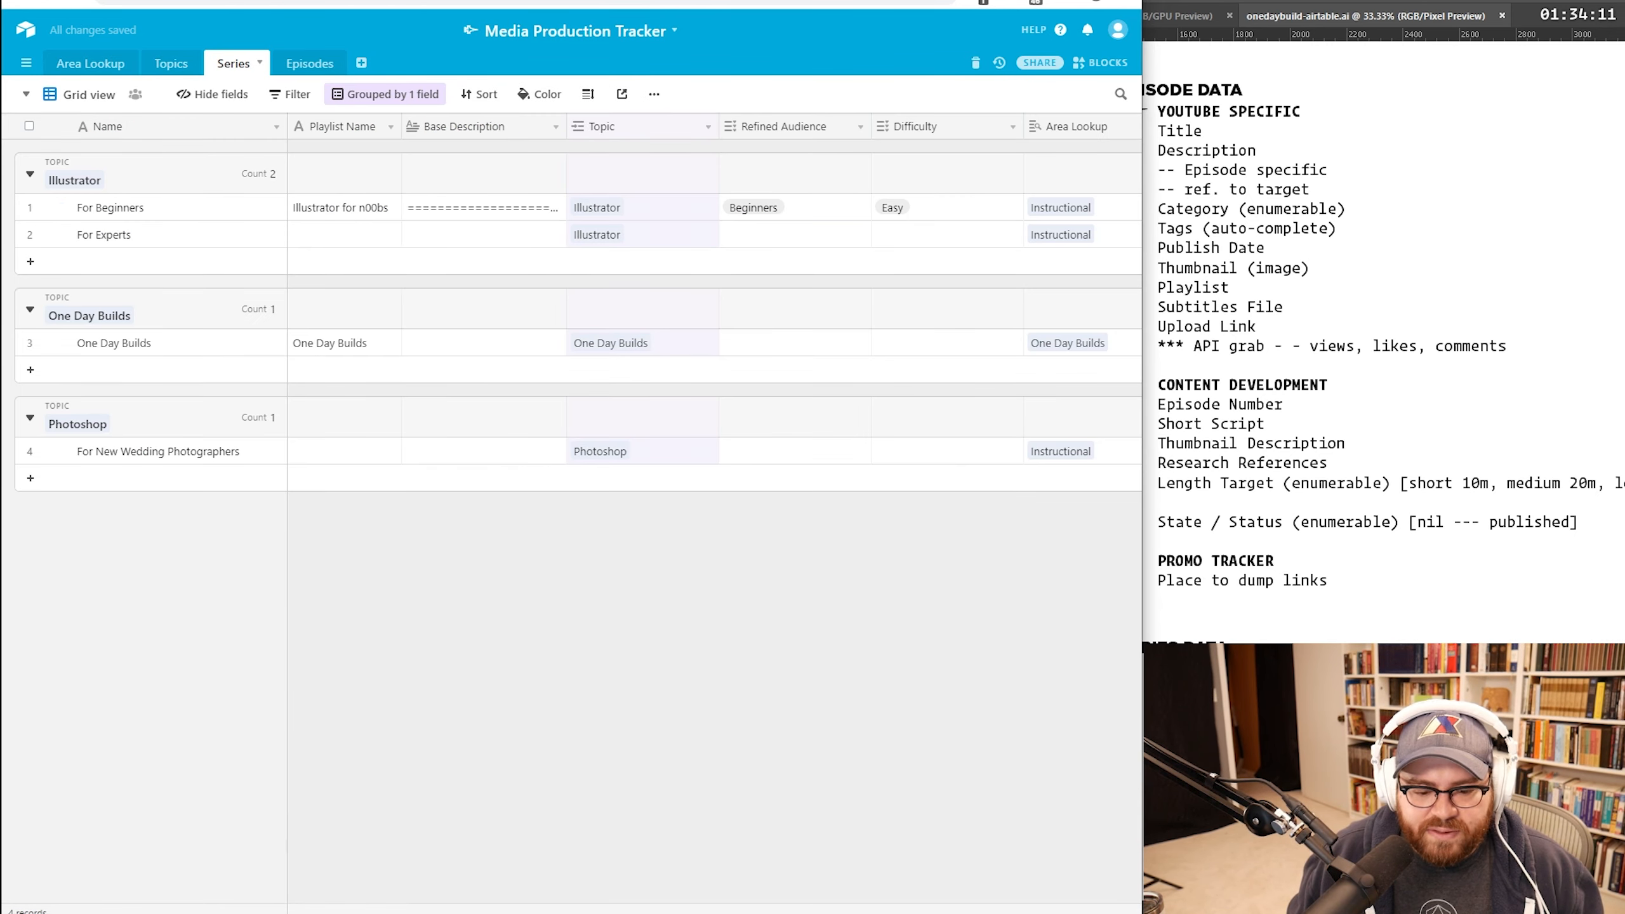
# Step: Copy the YouTube Studio video description into One Day Builds' Base Description cell
pyautogui.hotkey('ctrl', 'Tab')
pyautogui.click(575, 658)
pyautogui.scroll(-5, 576, 658)
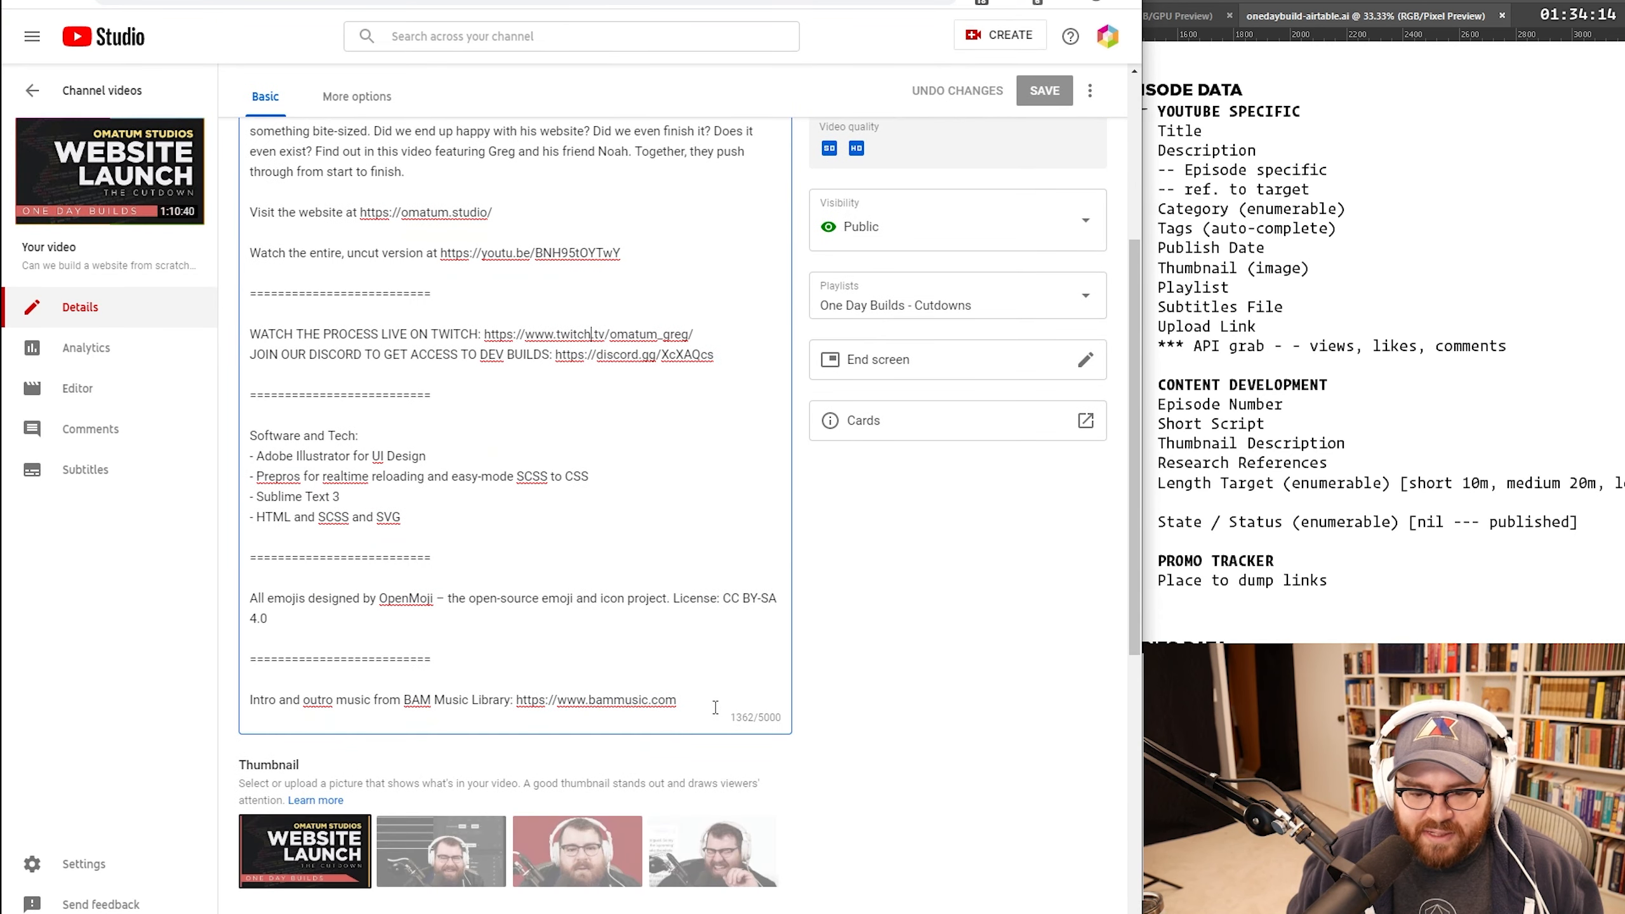
pyautogui.moveTo(677, 700); pyautogui.dragTo(250, 354)
pyautogui.hotkey('ctrl', 'c')
pyautogui.hotkey('ctrl', 'shift', 'Tab')
pyautogui.hotkey('ctrl', 'v')
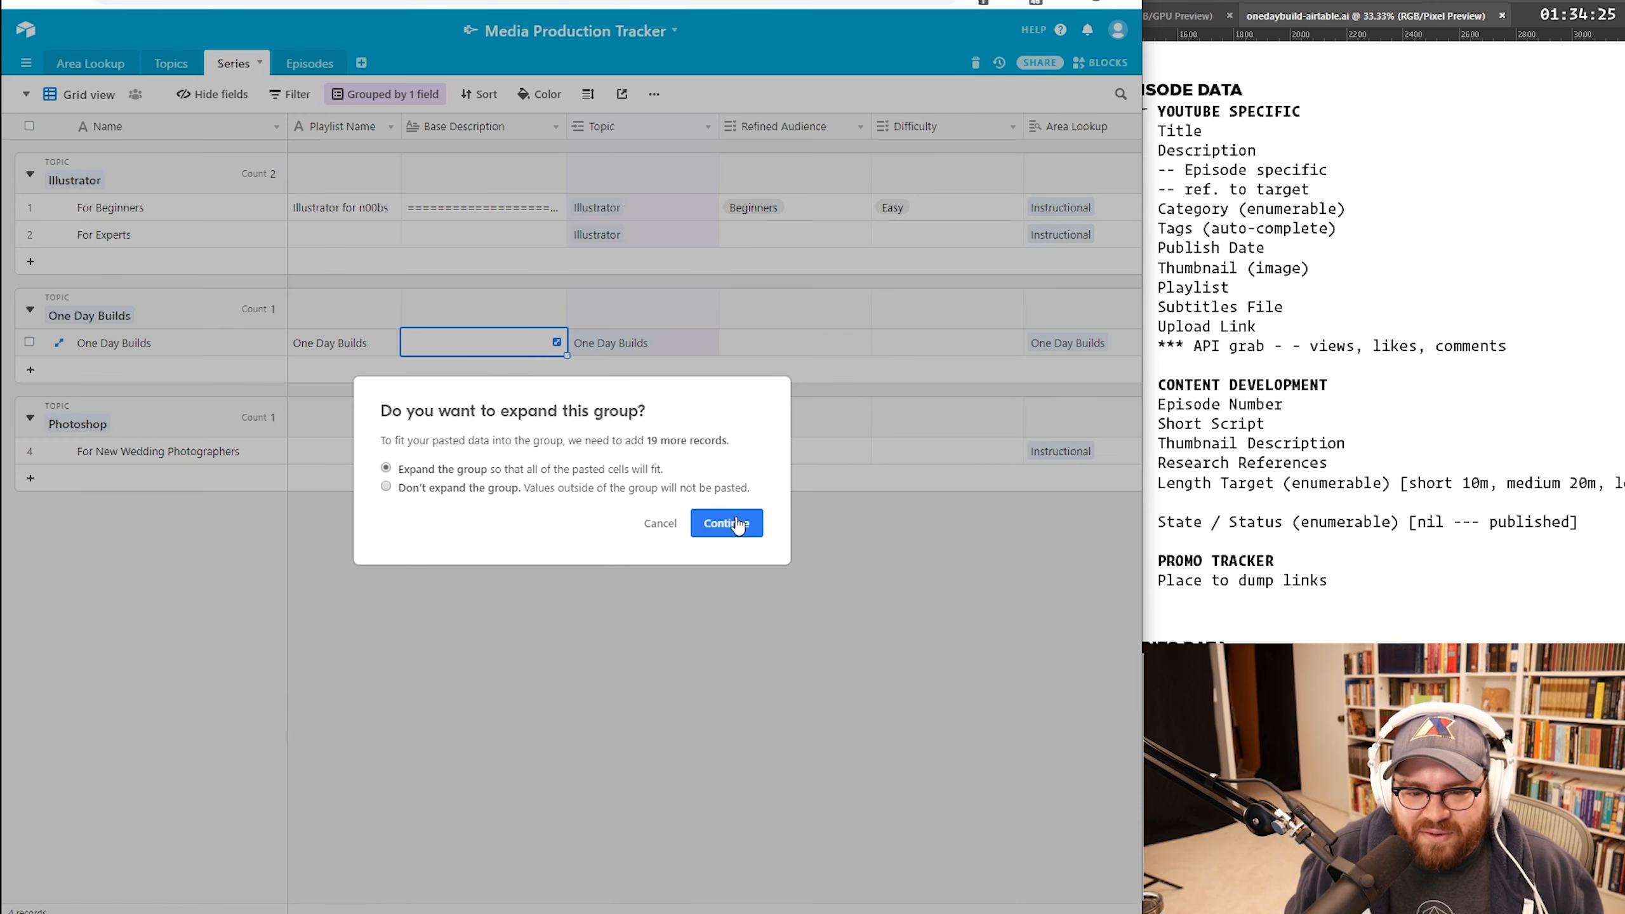
pyautogui.click(725, 521)
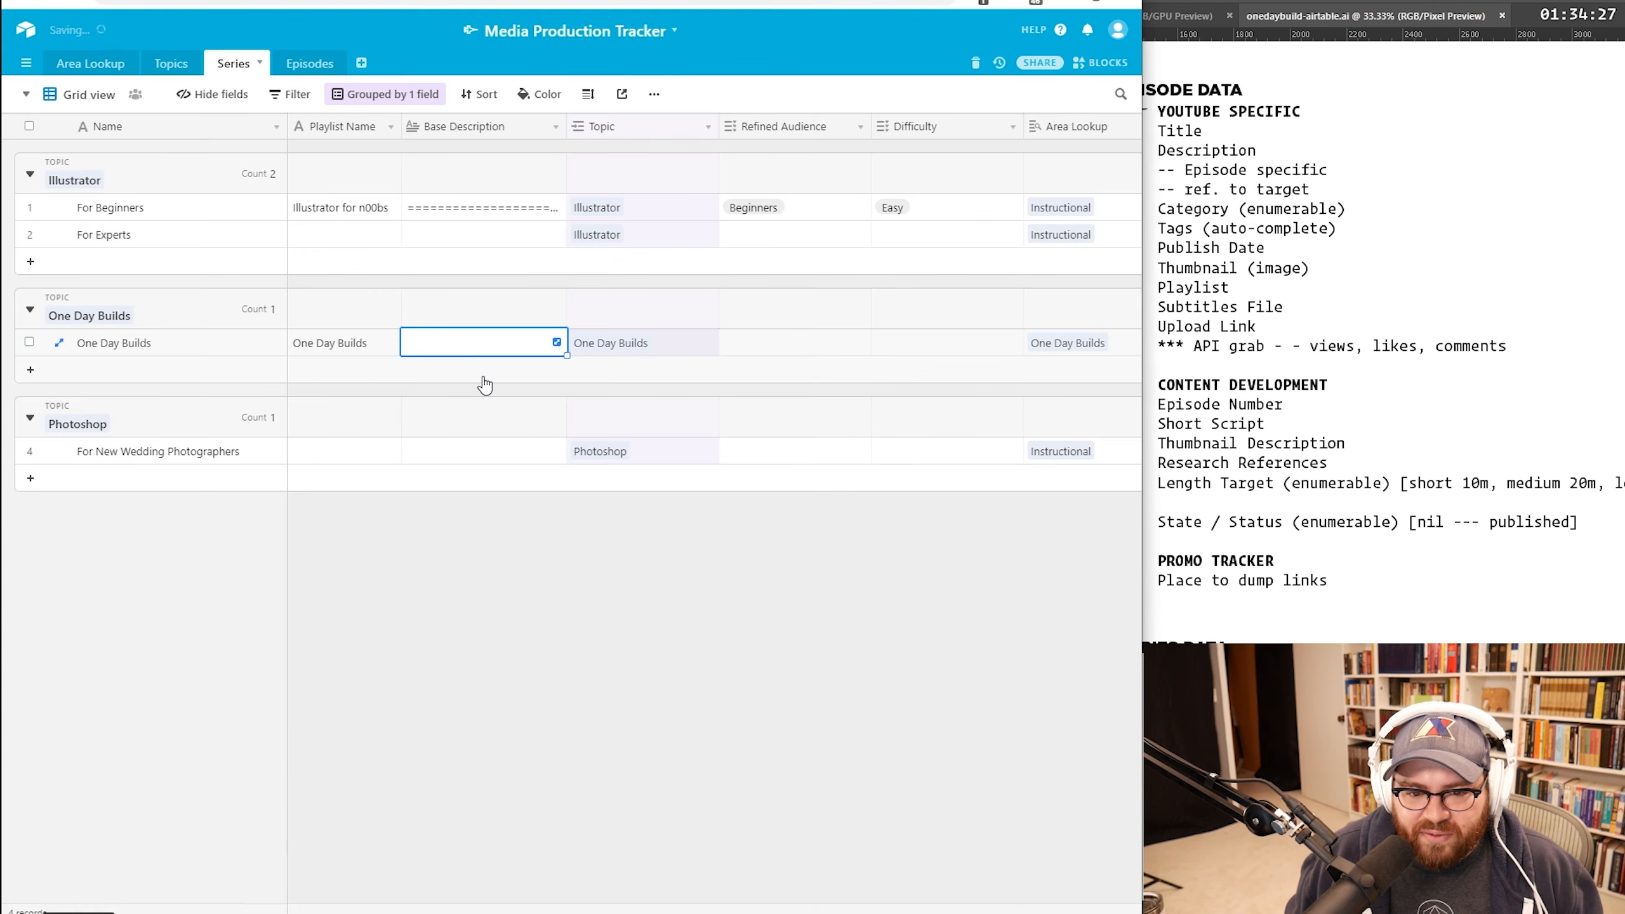
pyautogui.click(310, 67)
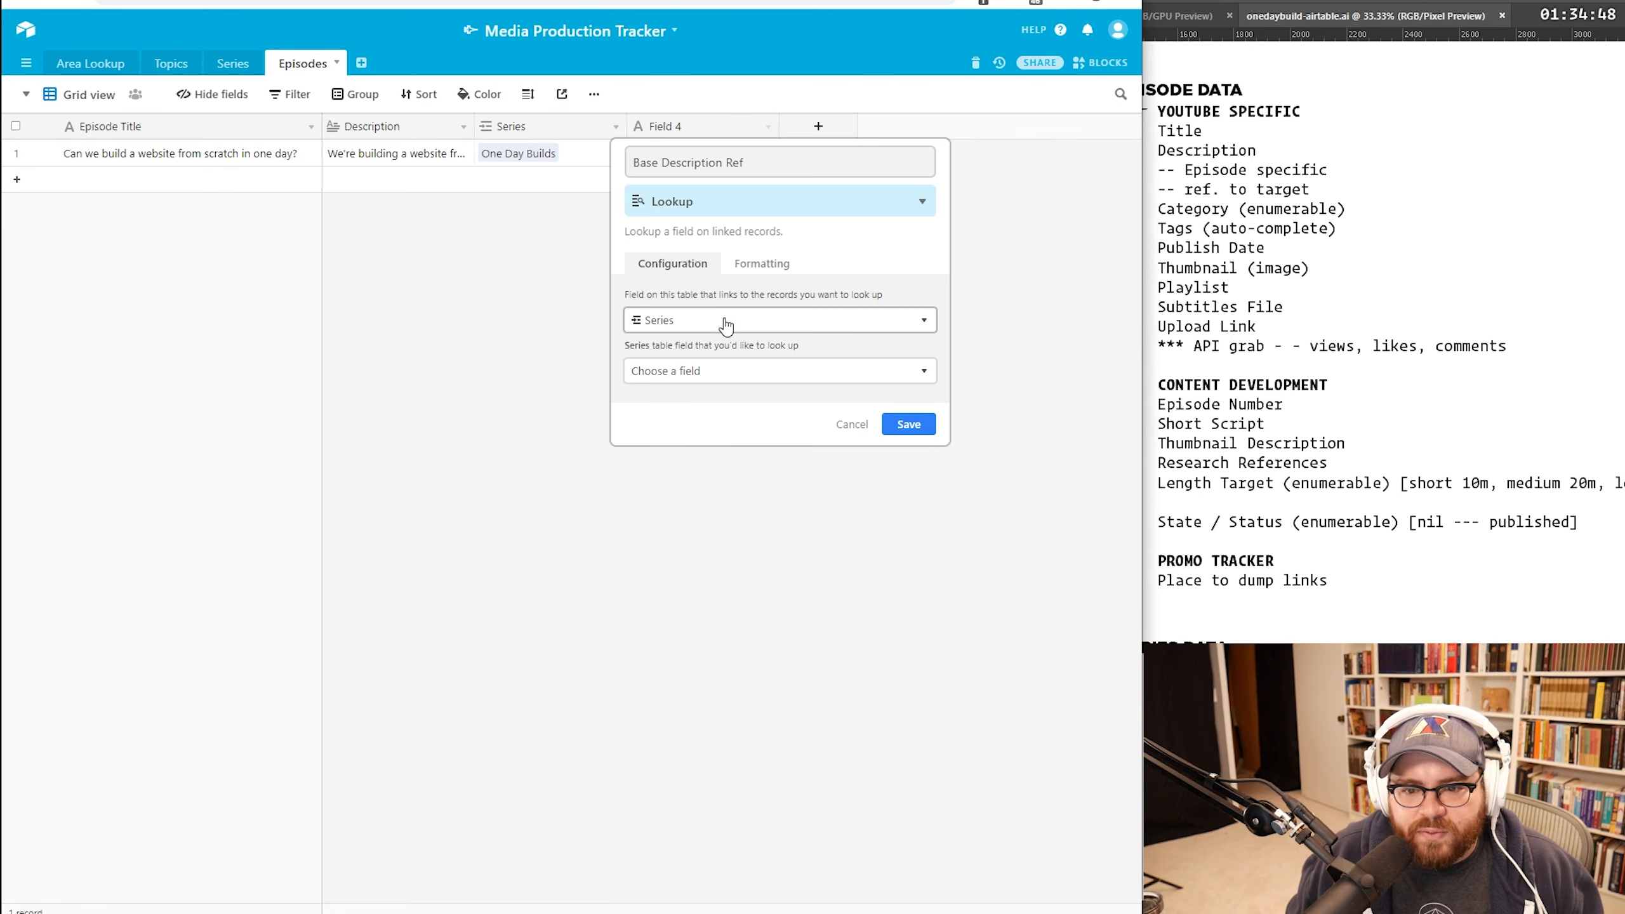
# Step: Save a Base Description Ref lookup field that pulls the series' Base Description
pyautogui.click(716, 375)
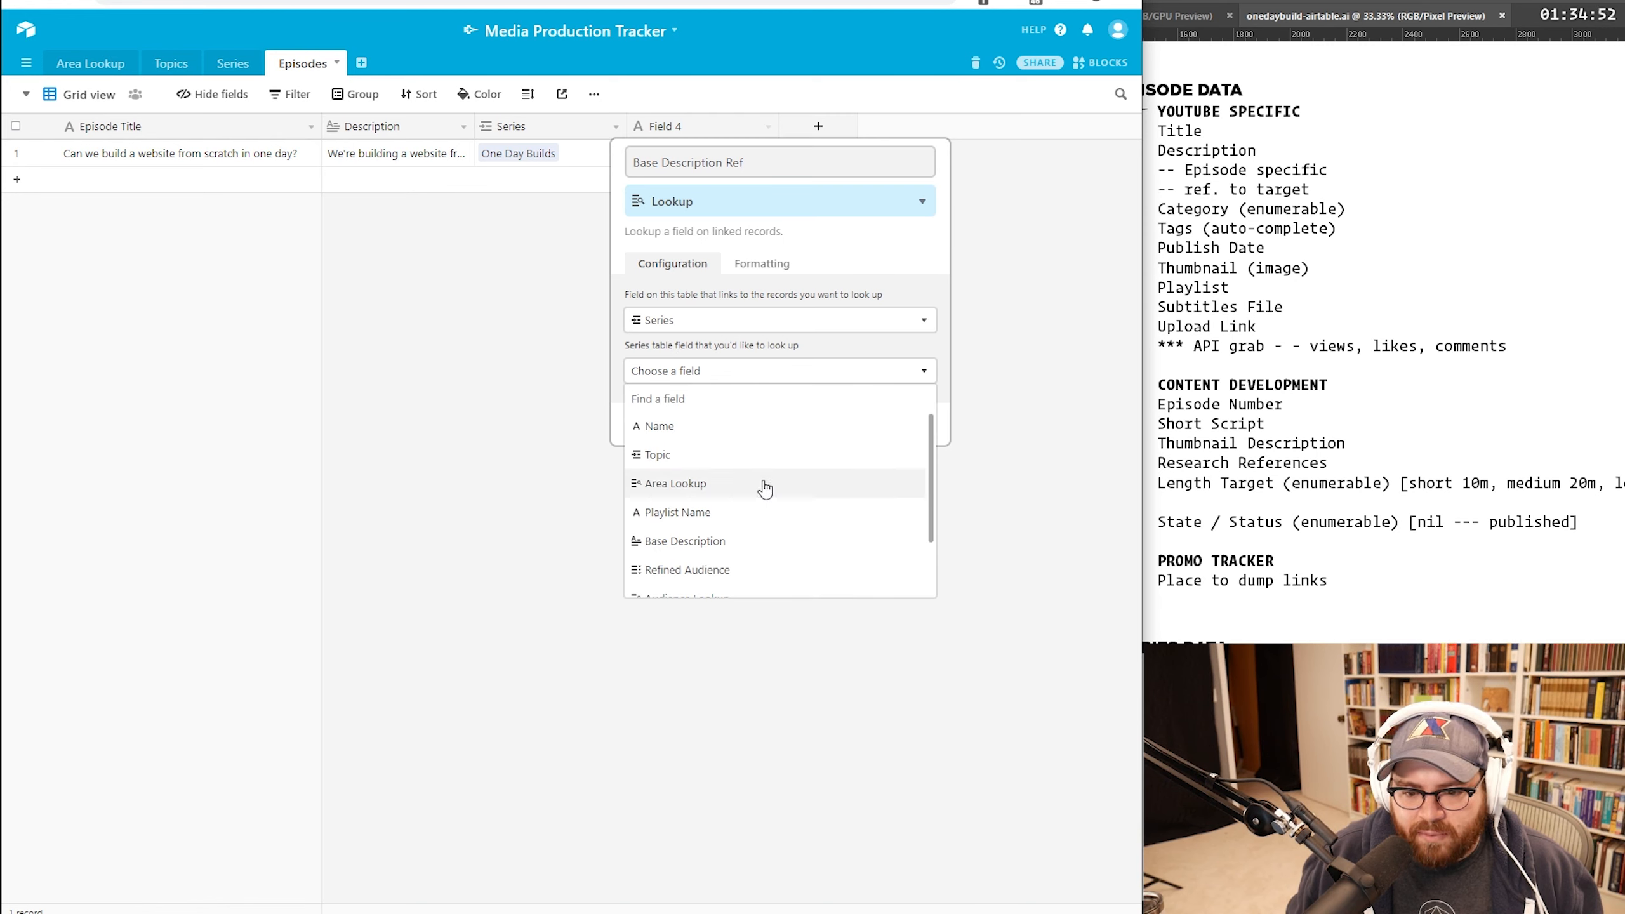
pyautogui.scroll(-2, 762, 492)
pyautogui.click(699, 474)
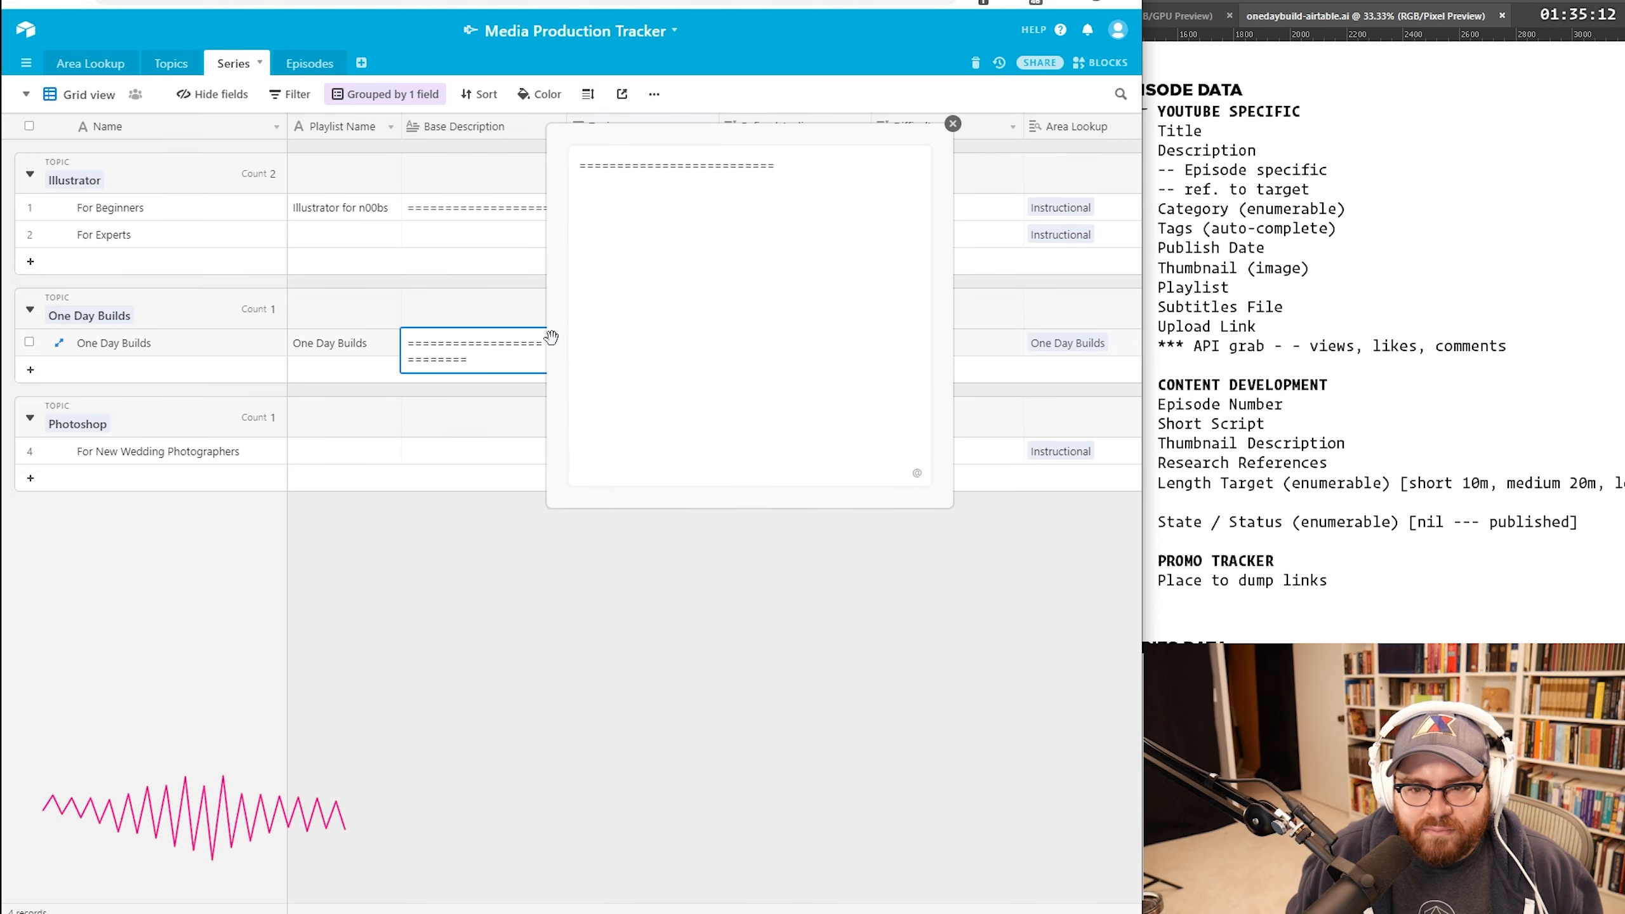
pyautogui.click(769, 228)
# Step: Replace the Series cell text with the full pasted description and check it
pyautogui.hotkey('ctrl', 'a')
pyautogui.hotkey('ctrl', 'v')
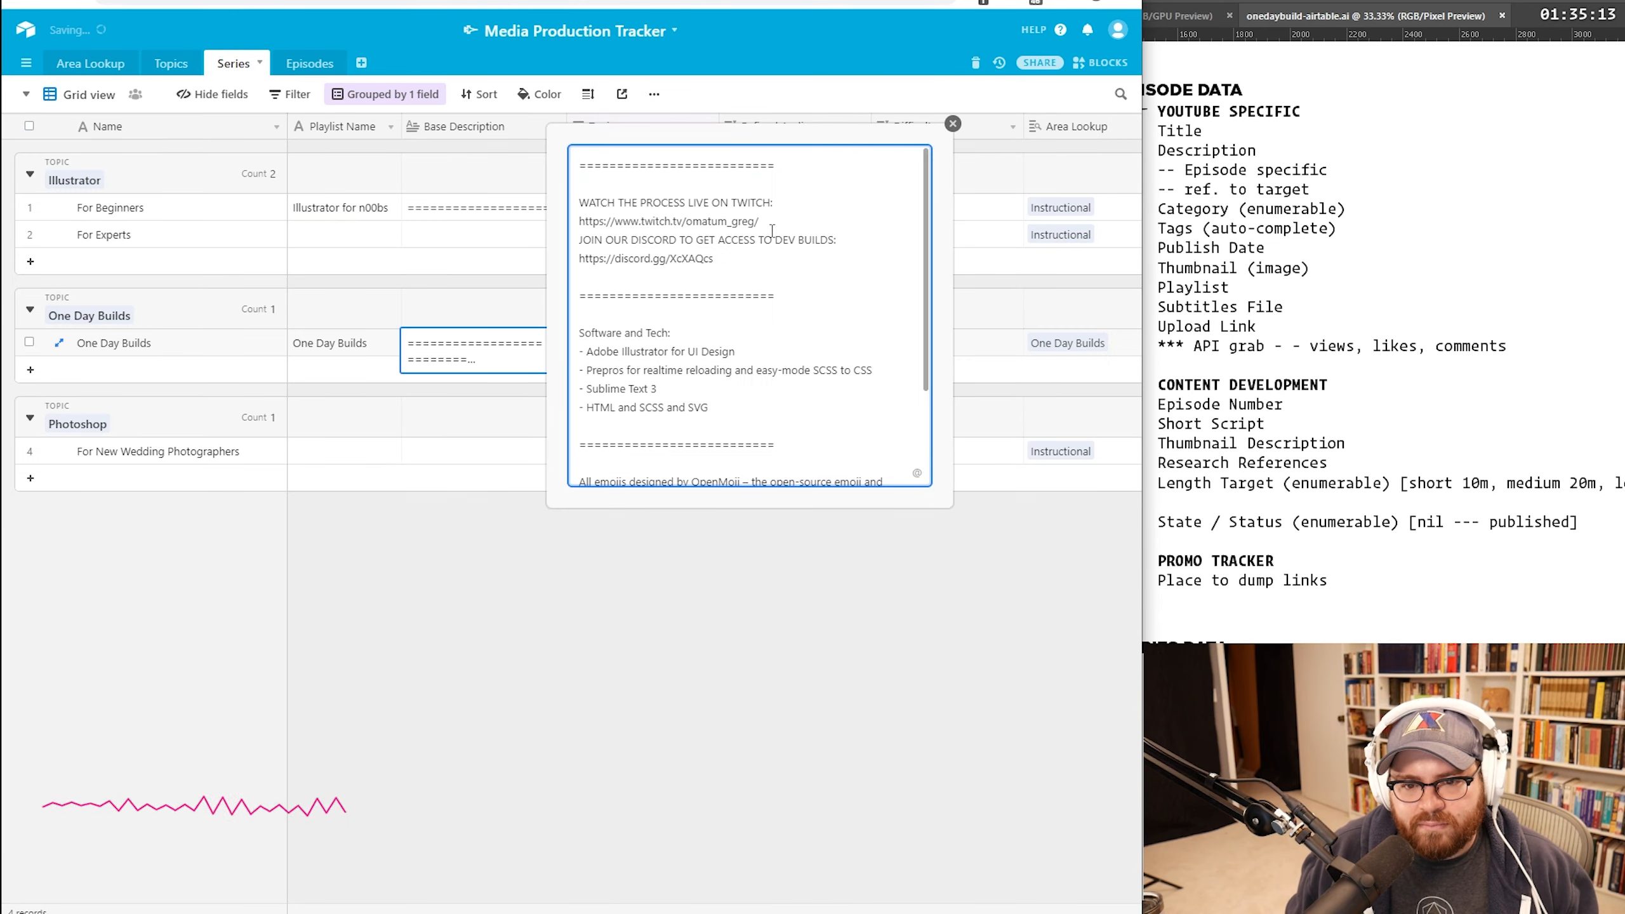
pyautogui.click(953, 124)
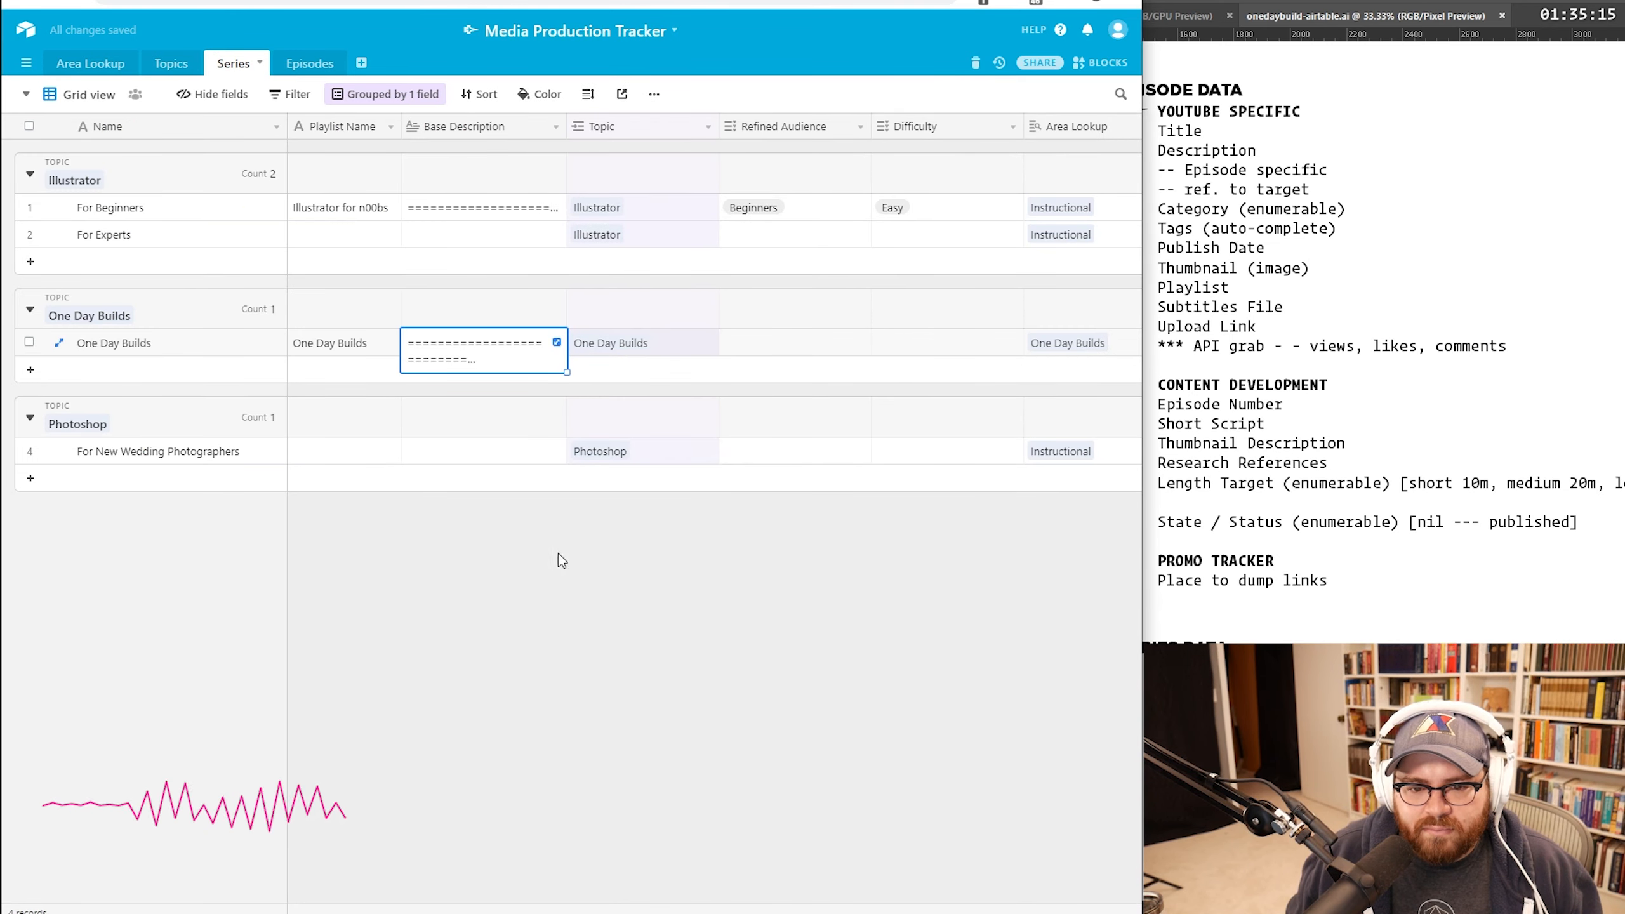
pyautogui.click(556, 341)
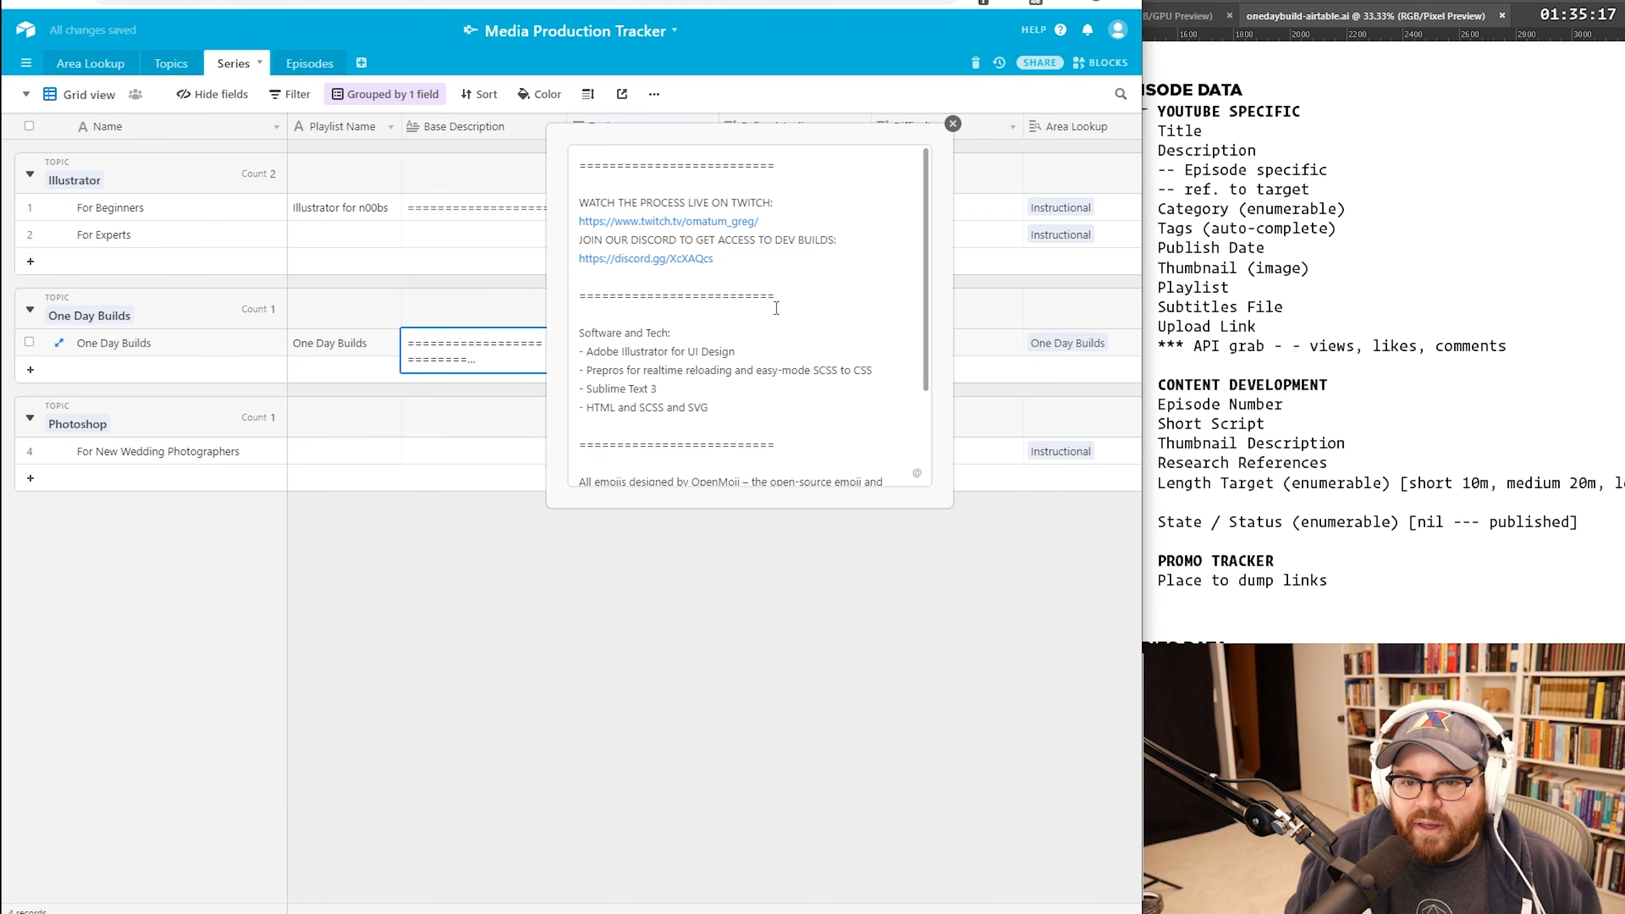
pyautogui.scroll(-2, 789, 280)
pyautogui.scroll(2, 788, 281)
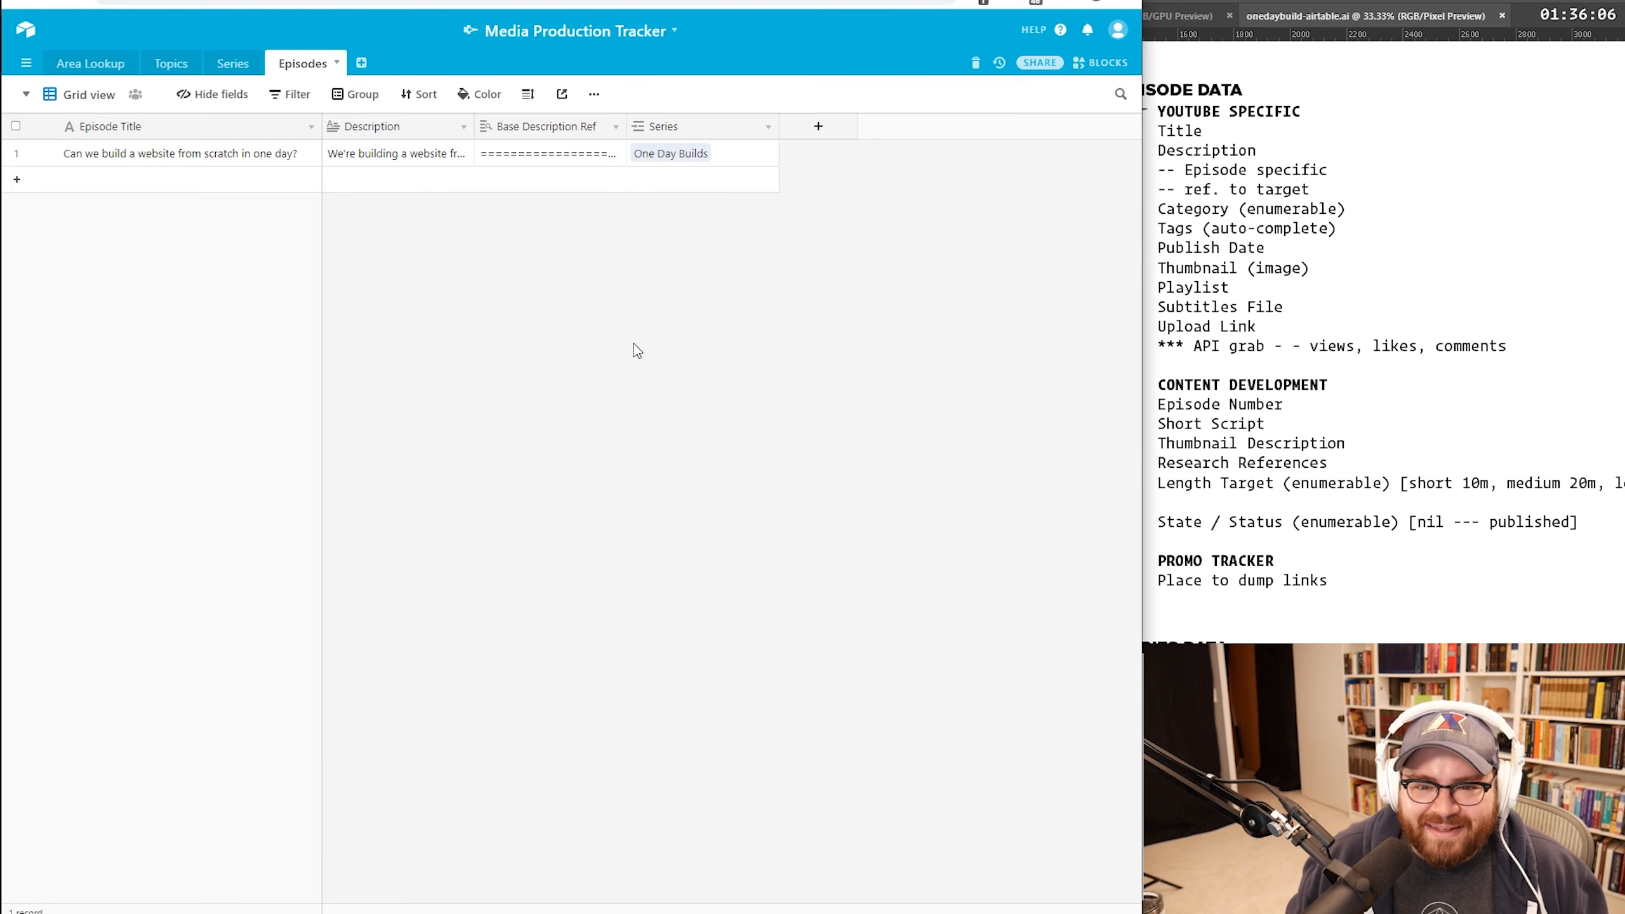
# Step: Open the episode's full record view, then begin adding a new Episodes field
pyautogui.click(45, 153)
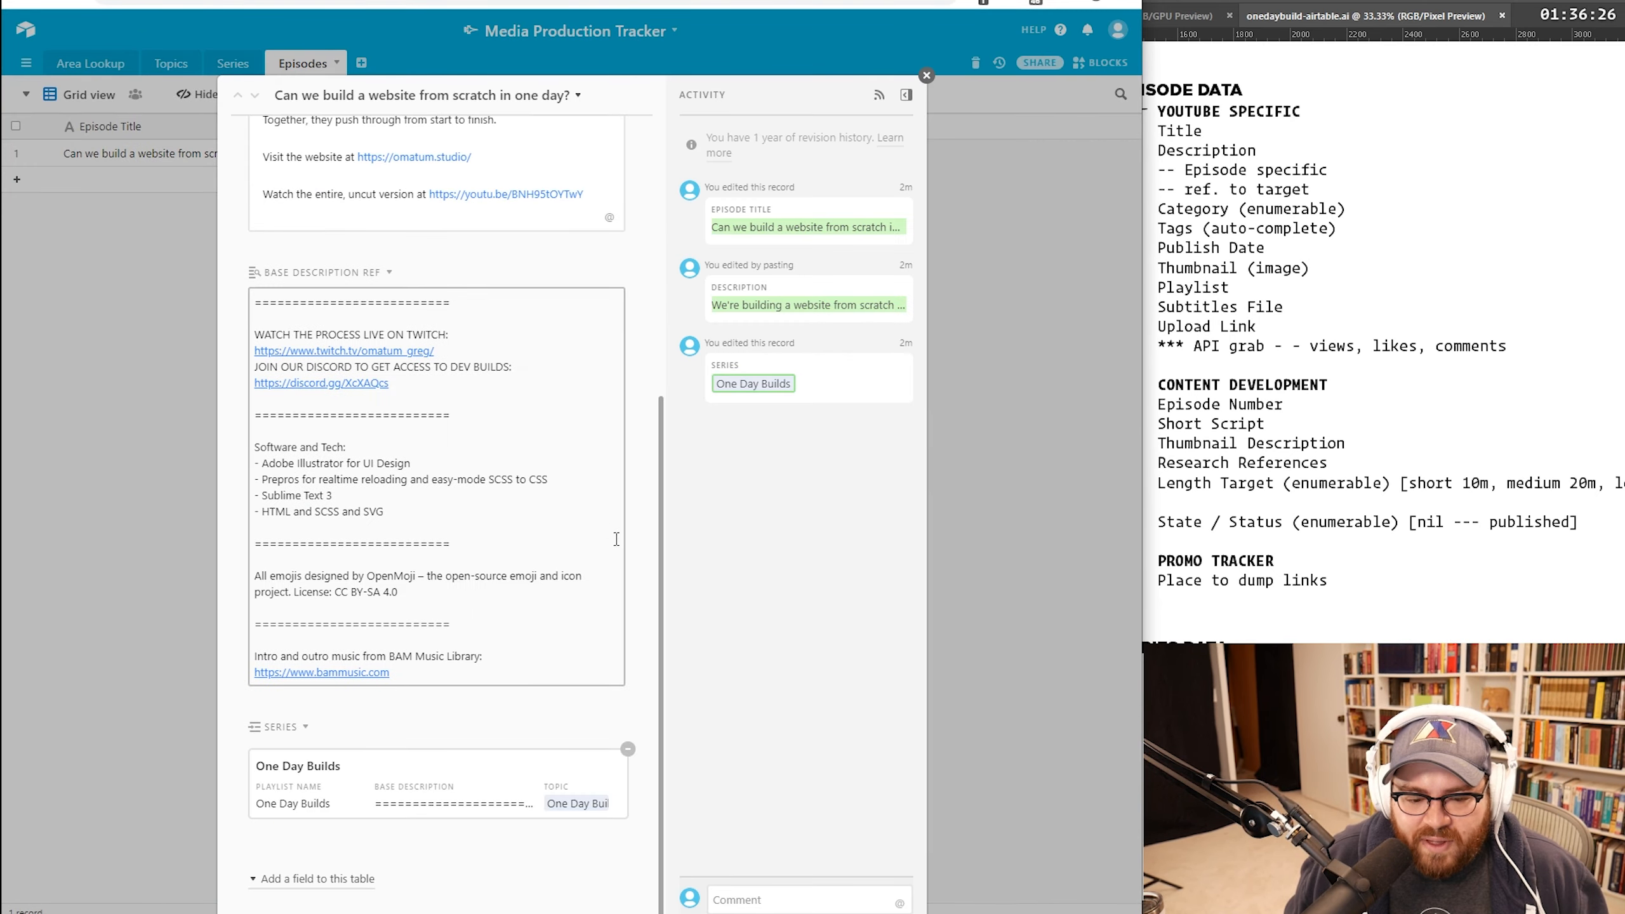
pyautogui.scroll(8, 639, 540)
pyautogui.scroll(-10, 634, 529)
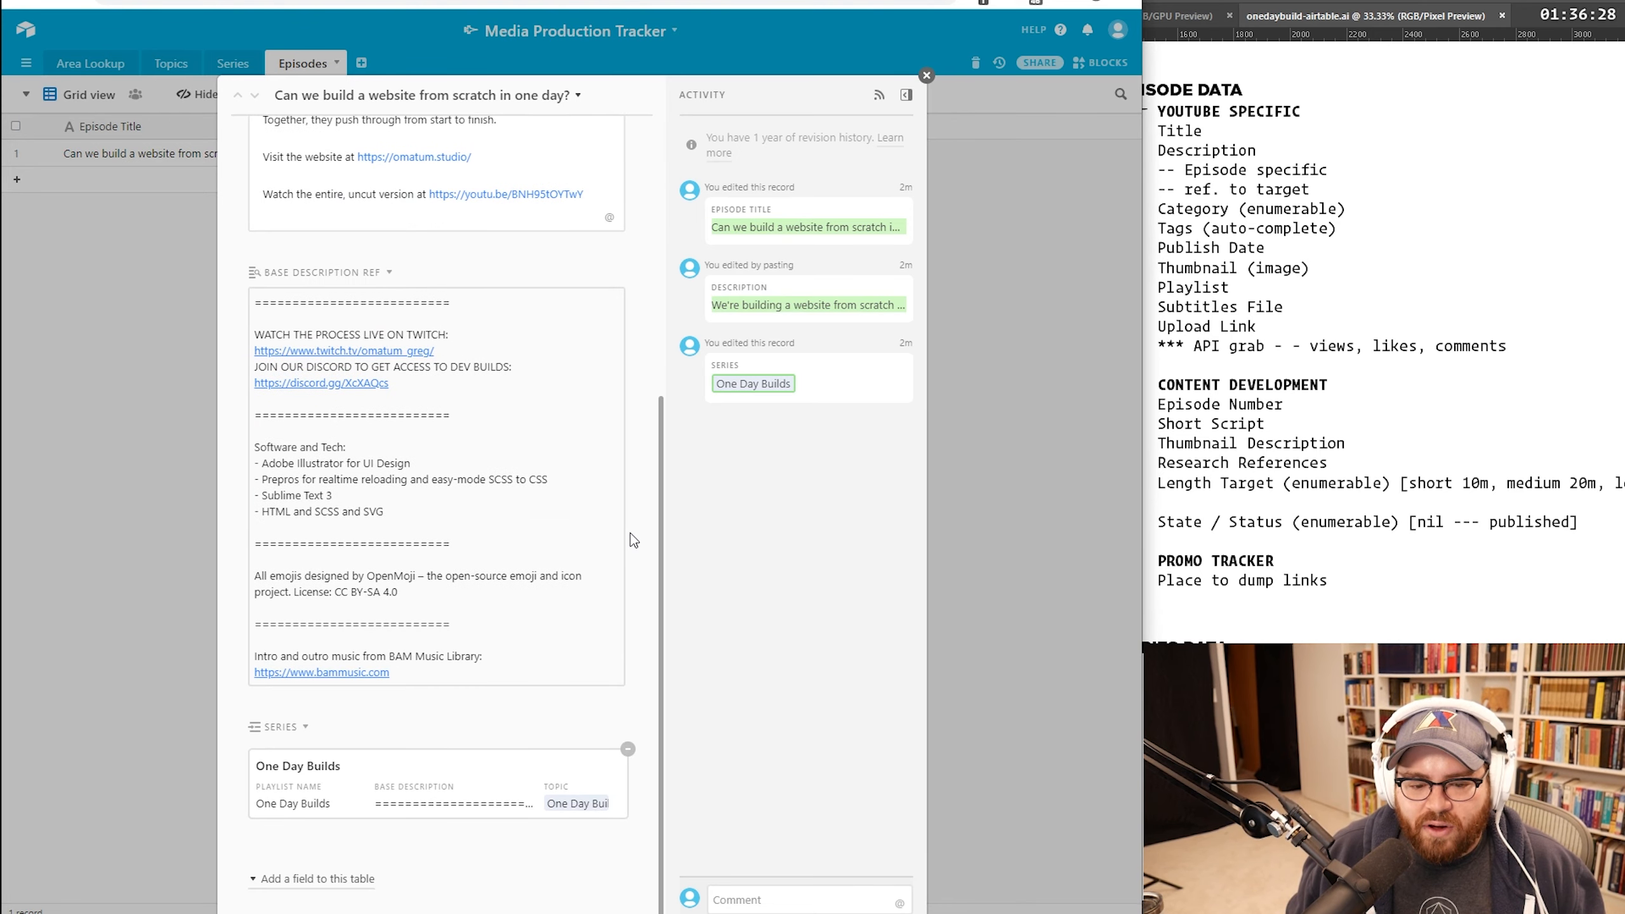
pyautogui.scroll(10, 634, 529)
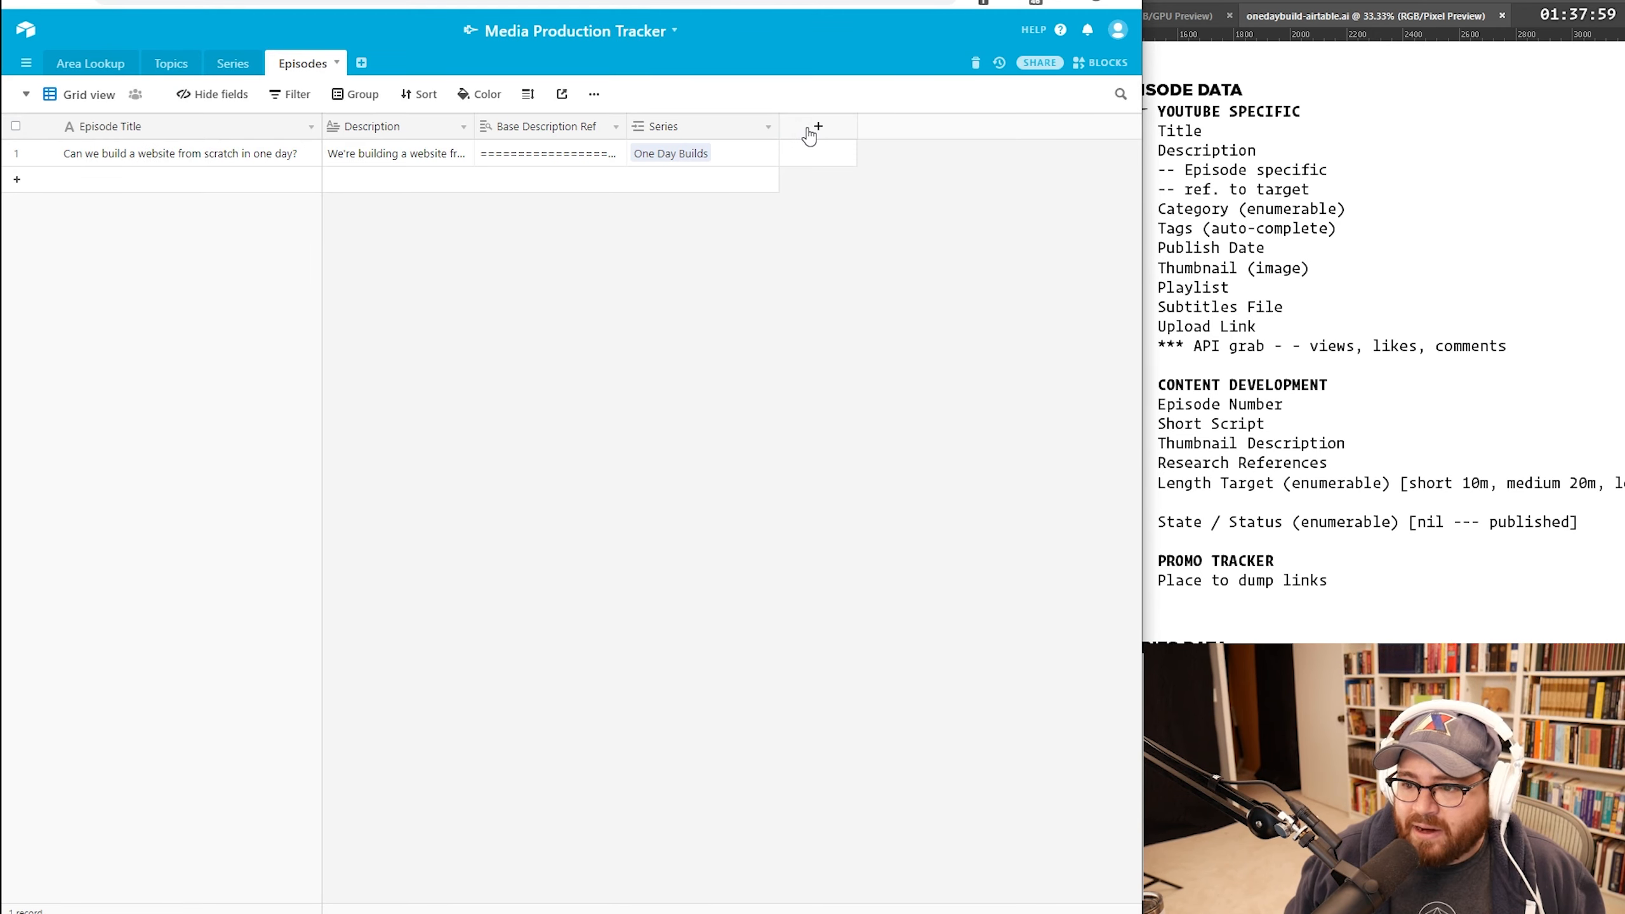
pyautogui.click(811, 130)
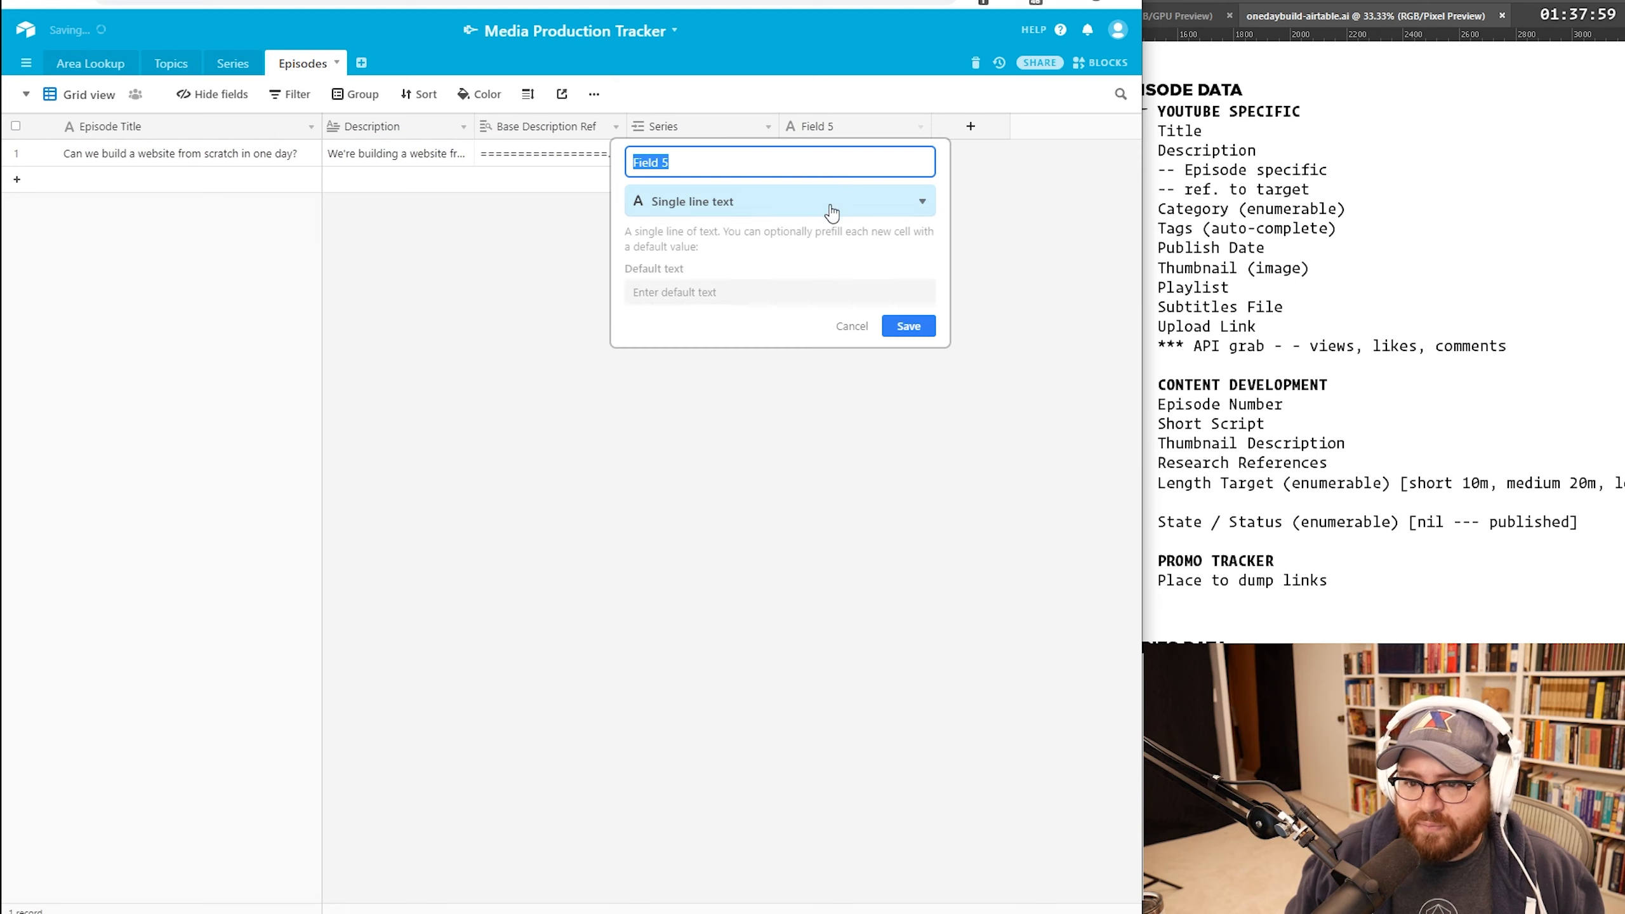
# Step: Name the new field Category and make it a multiple select
pyautogui.write('Category')
pyautogui.click(798, 206)
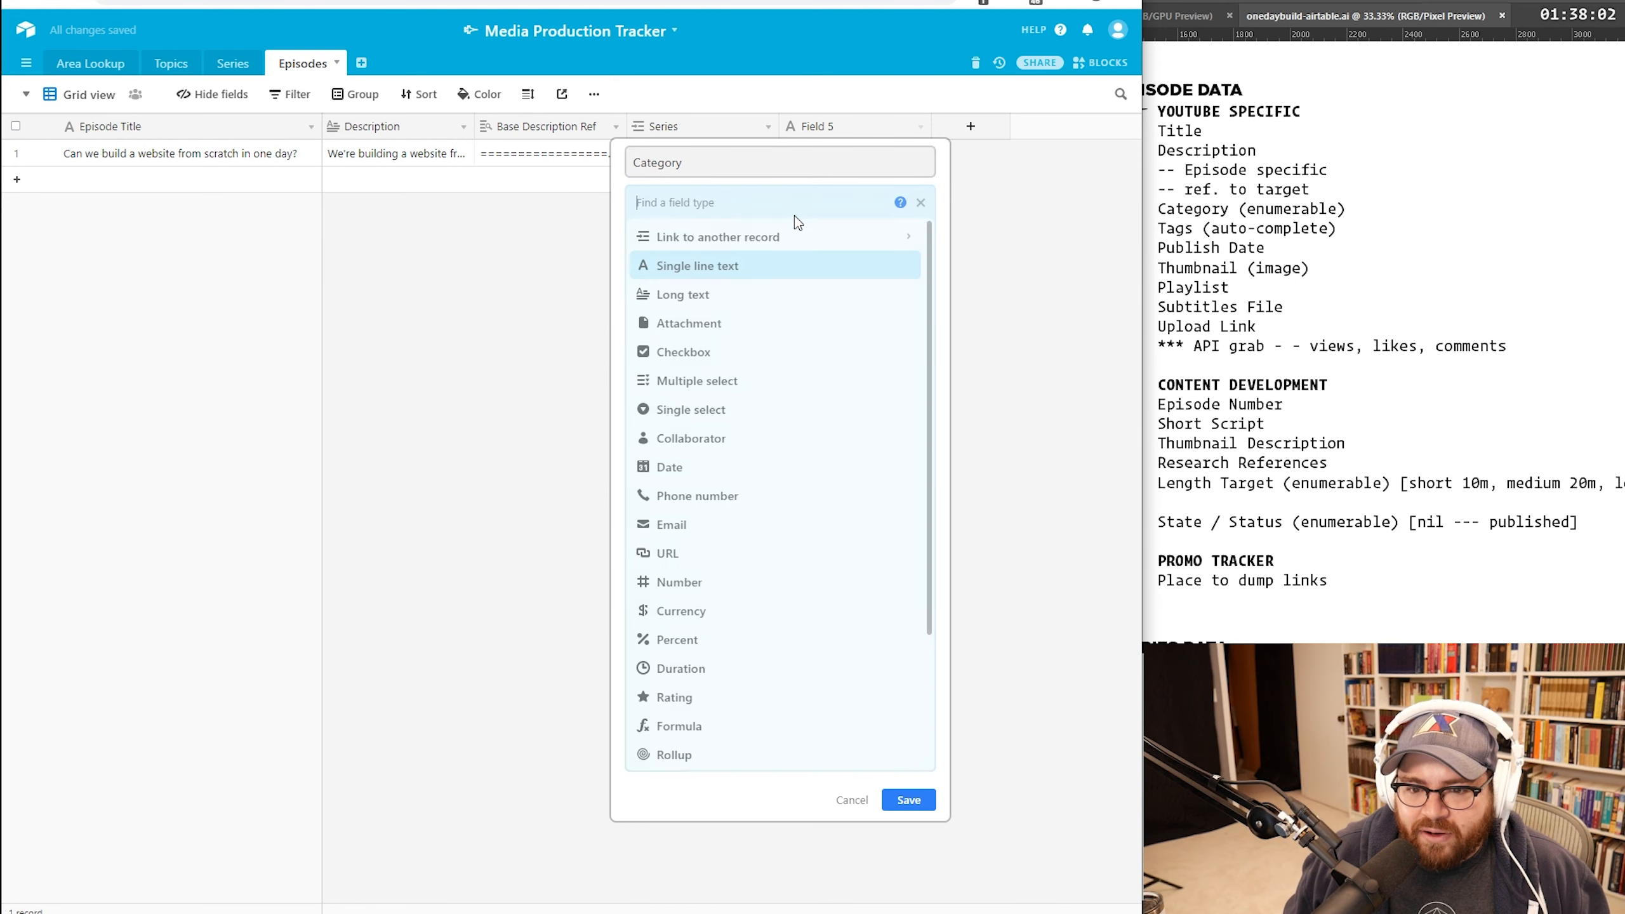
pyautogui.click(731, 380)
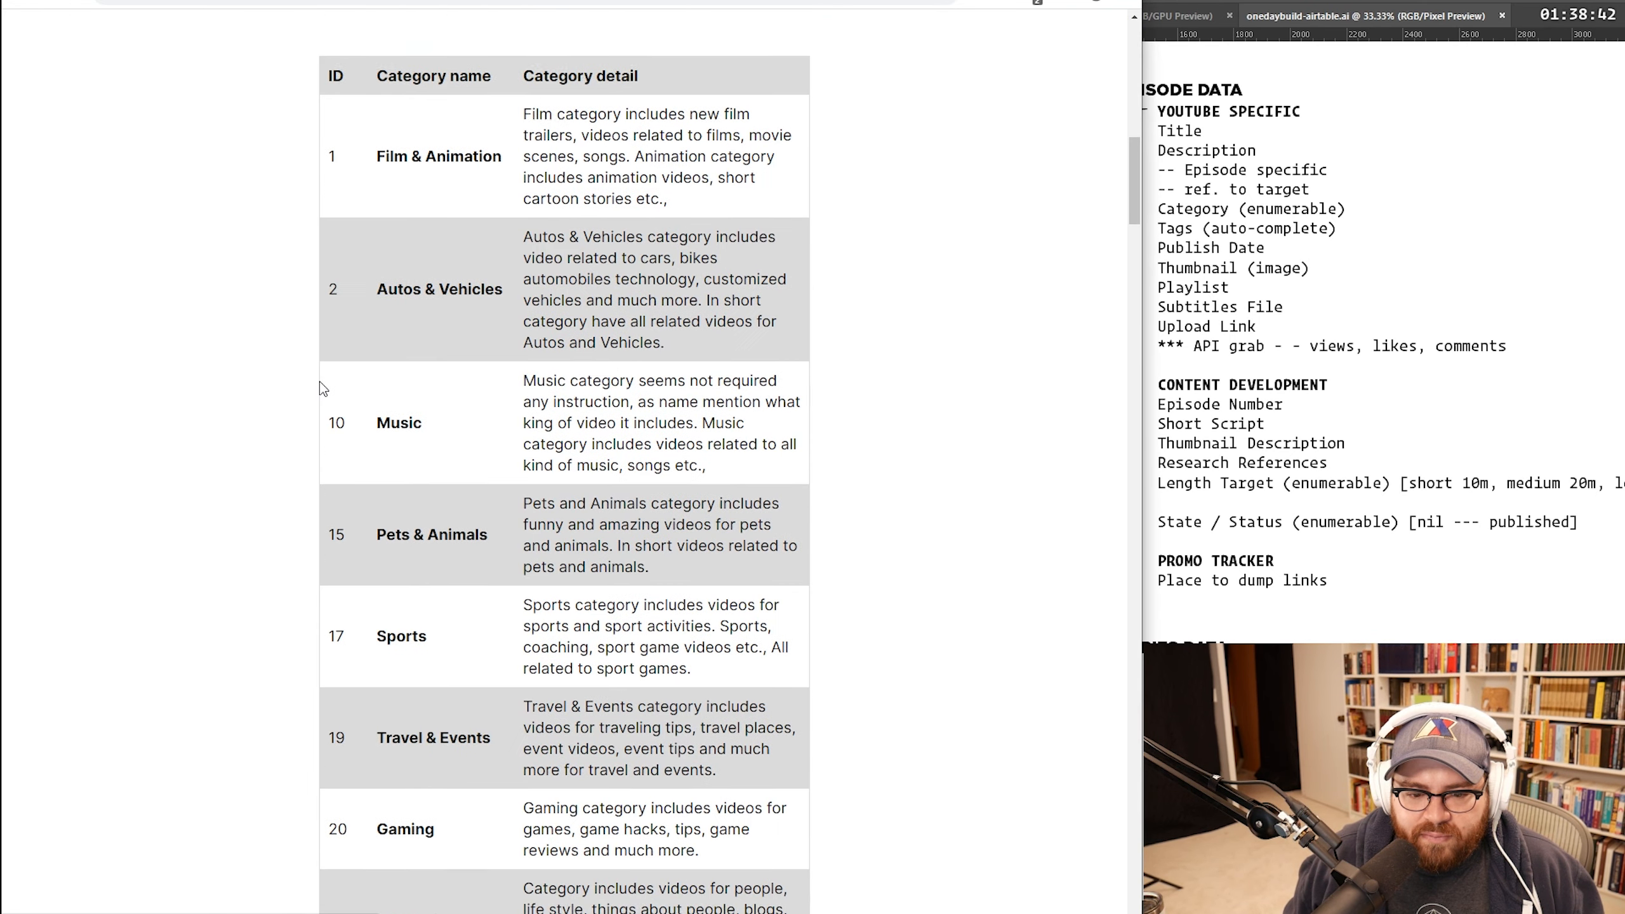
# Step: Look over the YouTube category table and test-select its first rows
pyautogui.scroll(-15, 319, 384)
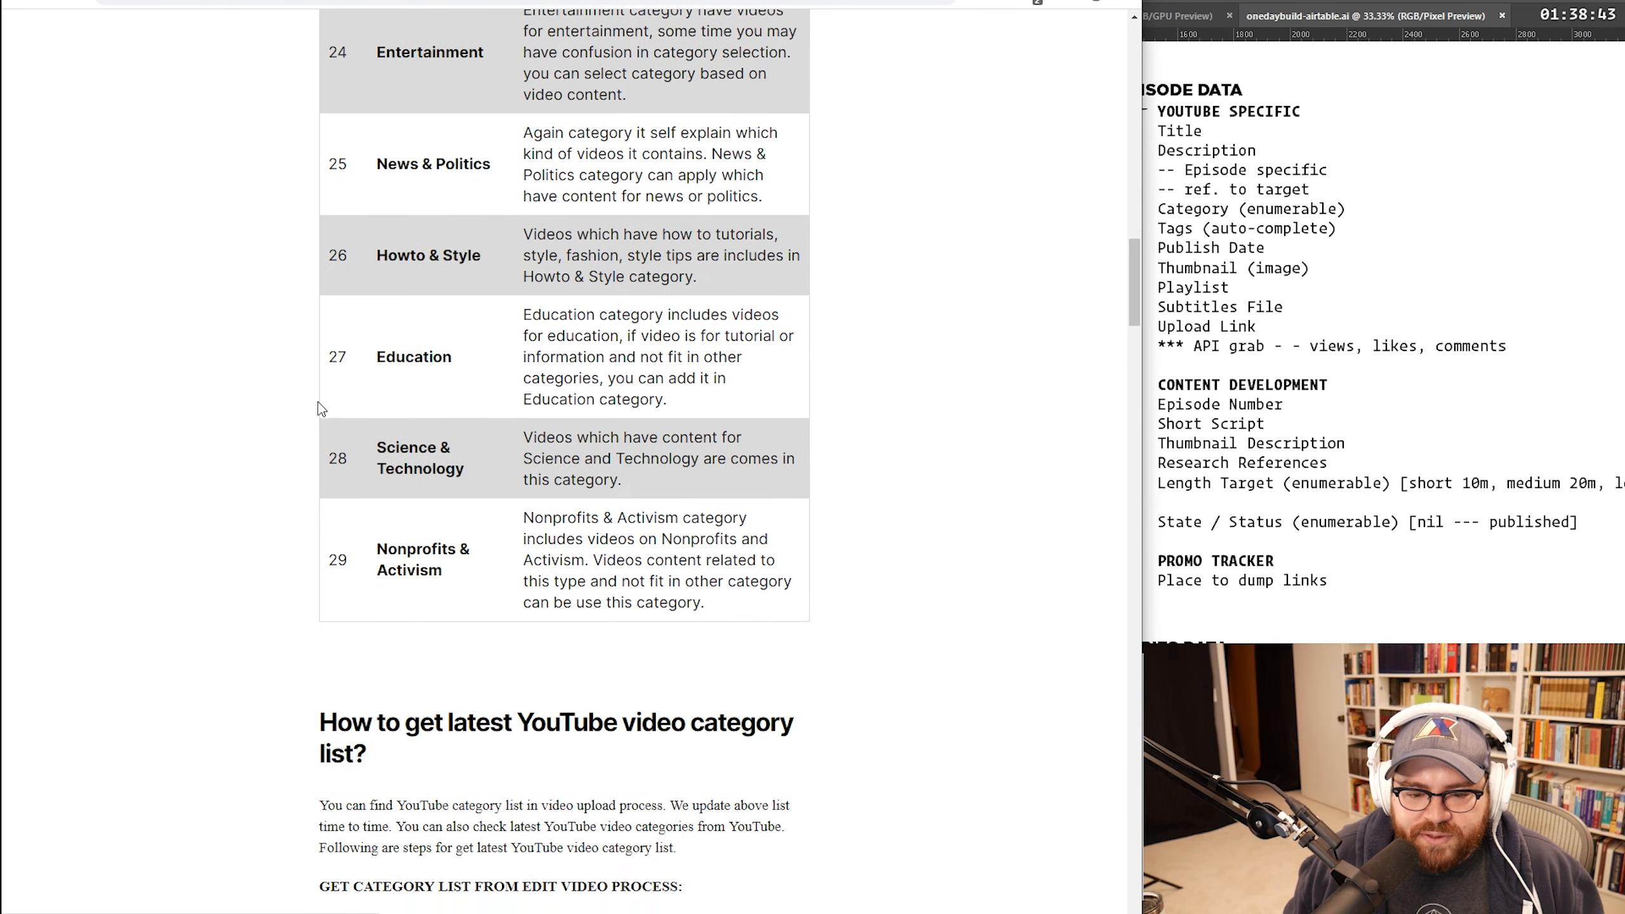
pyautogui.scroll(-1, 325, 409)
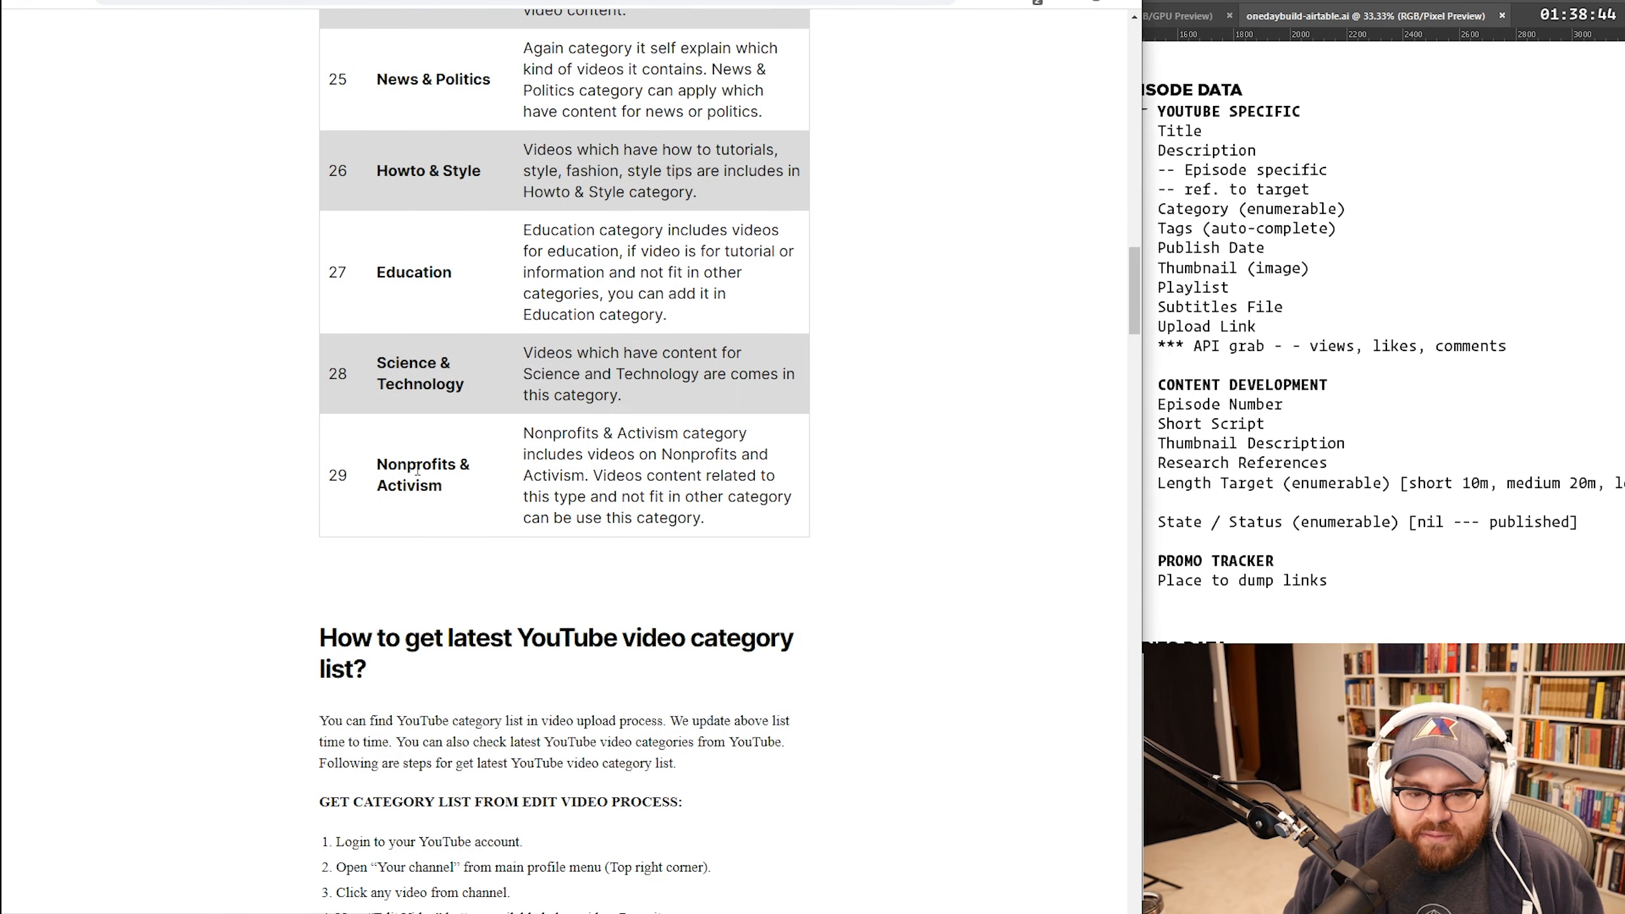
pyautogui.scroll(15, 417, 471)
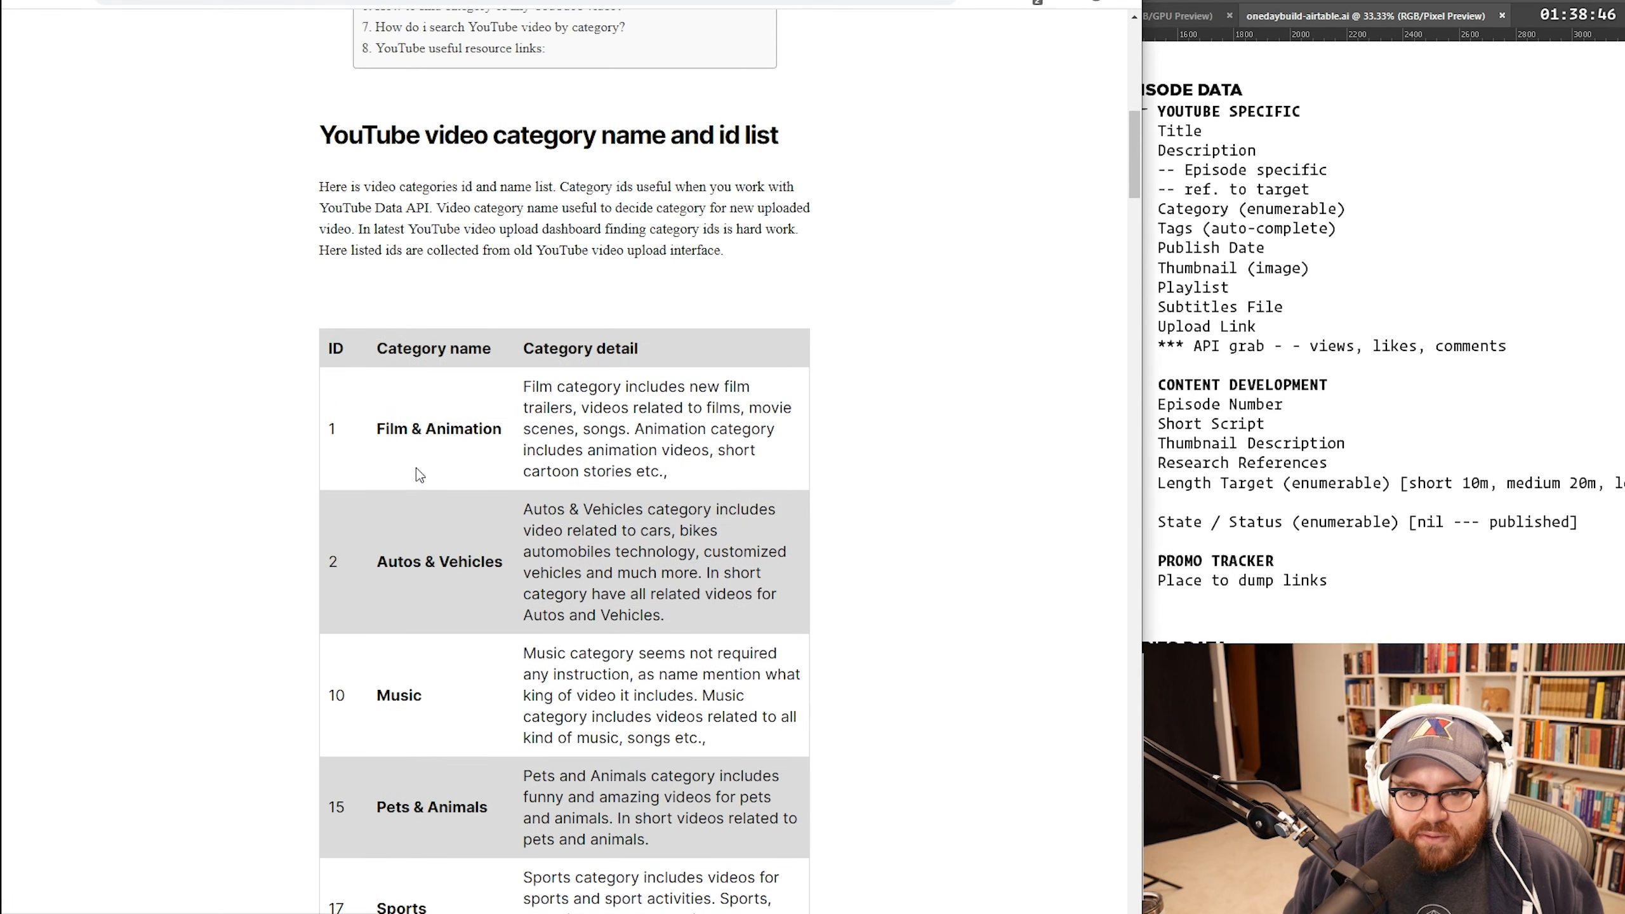
pyautogui.moveTo(464, 456); pyautogui.dragTo(503, 543)
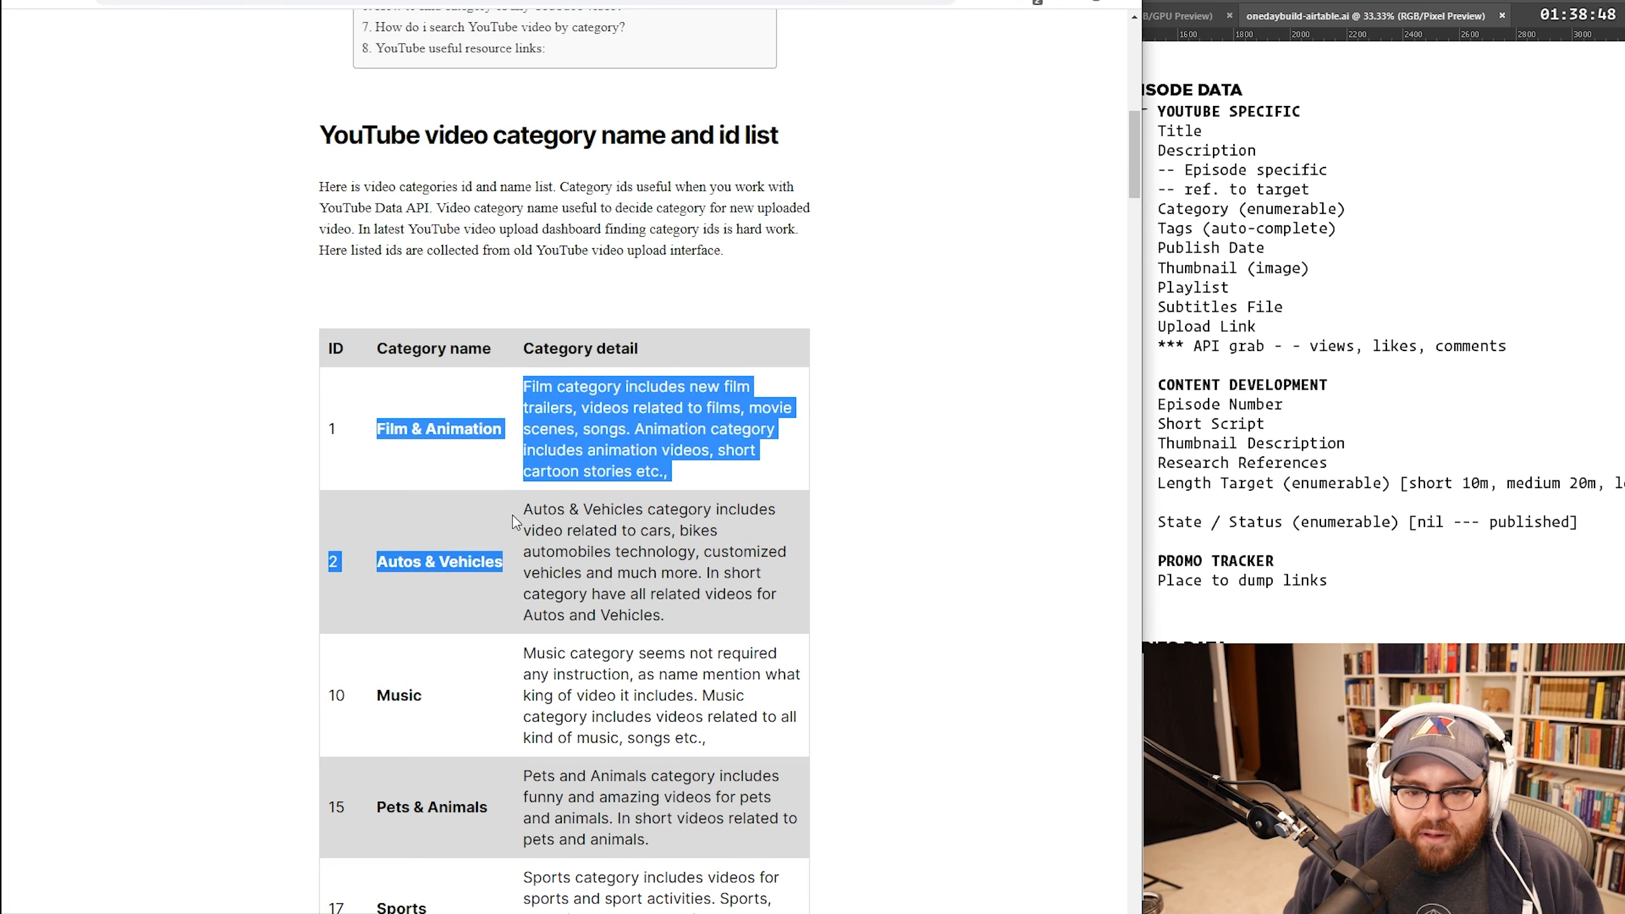
pyautogui.click(744, 547)
pyautogui.scroll(-10, 574, 401)
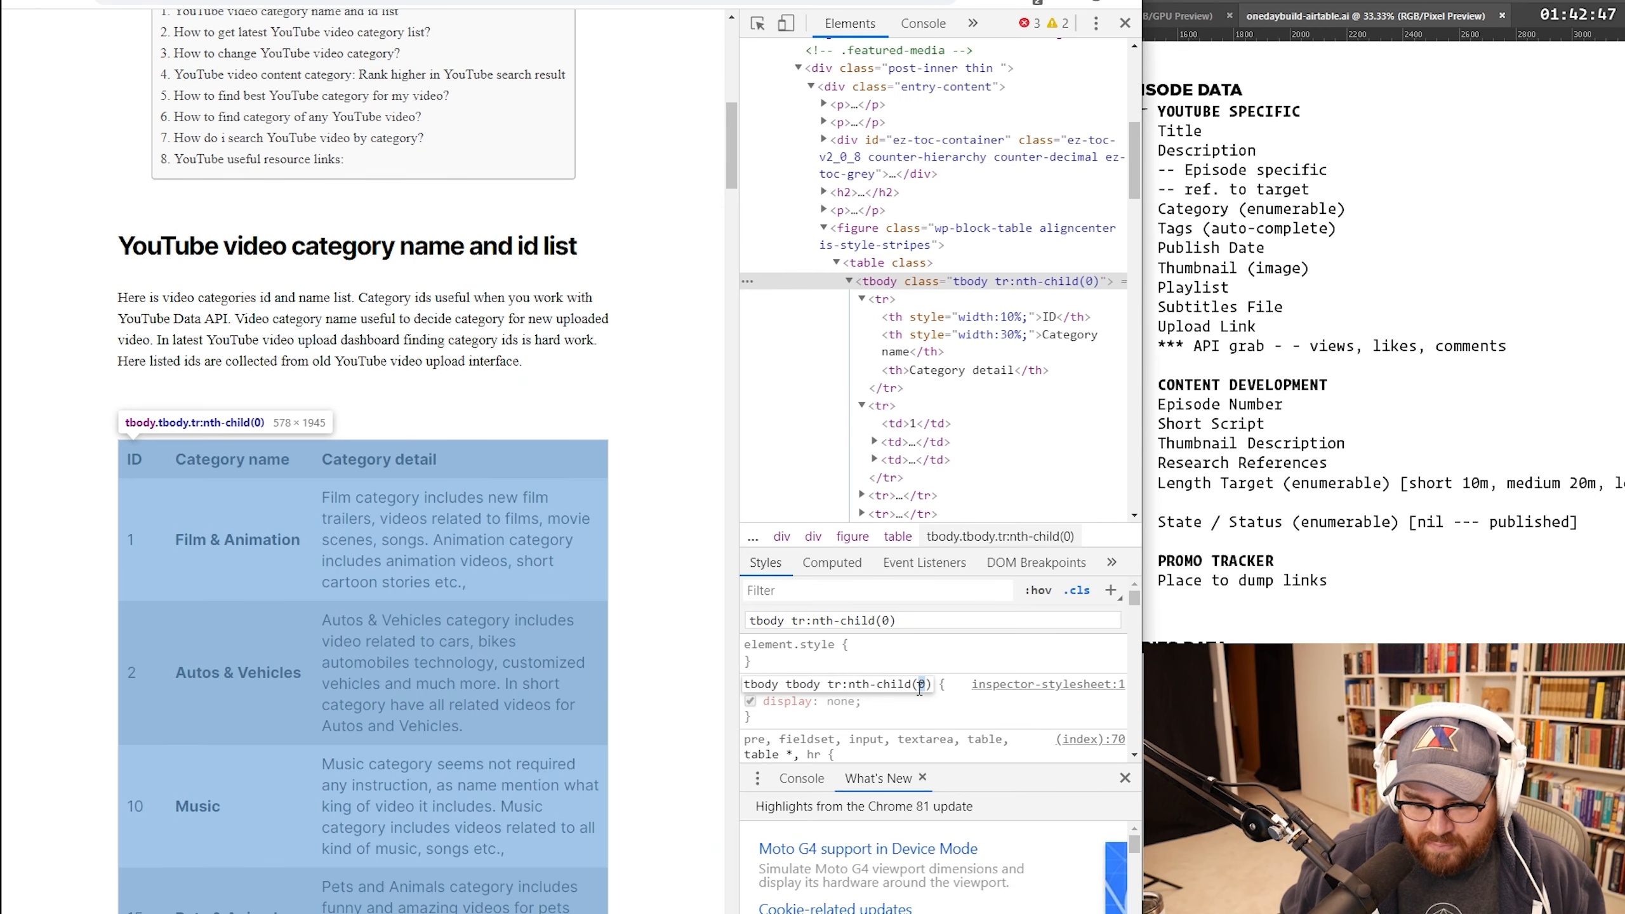
# Step: Hide the first and third table columns with display: none rules, then select the category names
pyautogui.write('1')
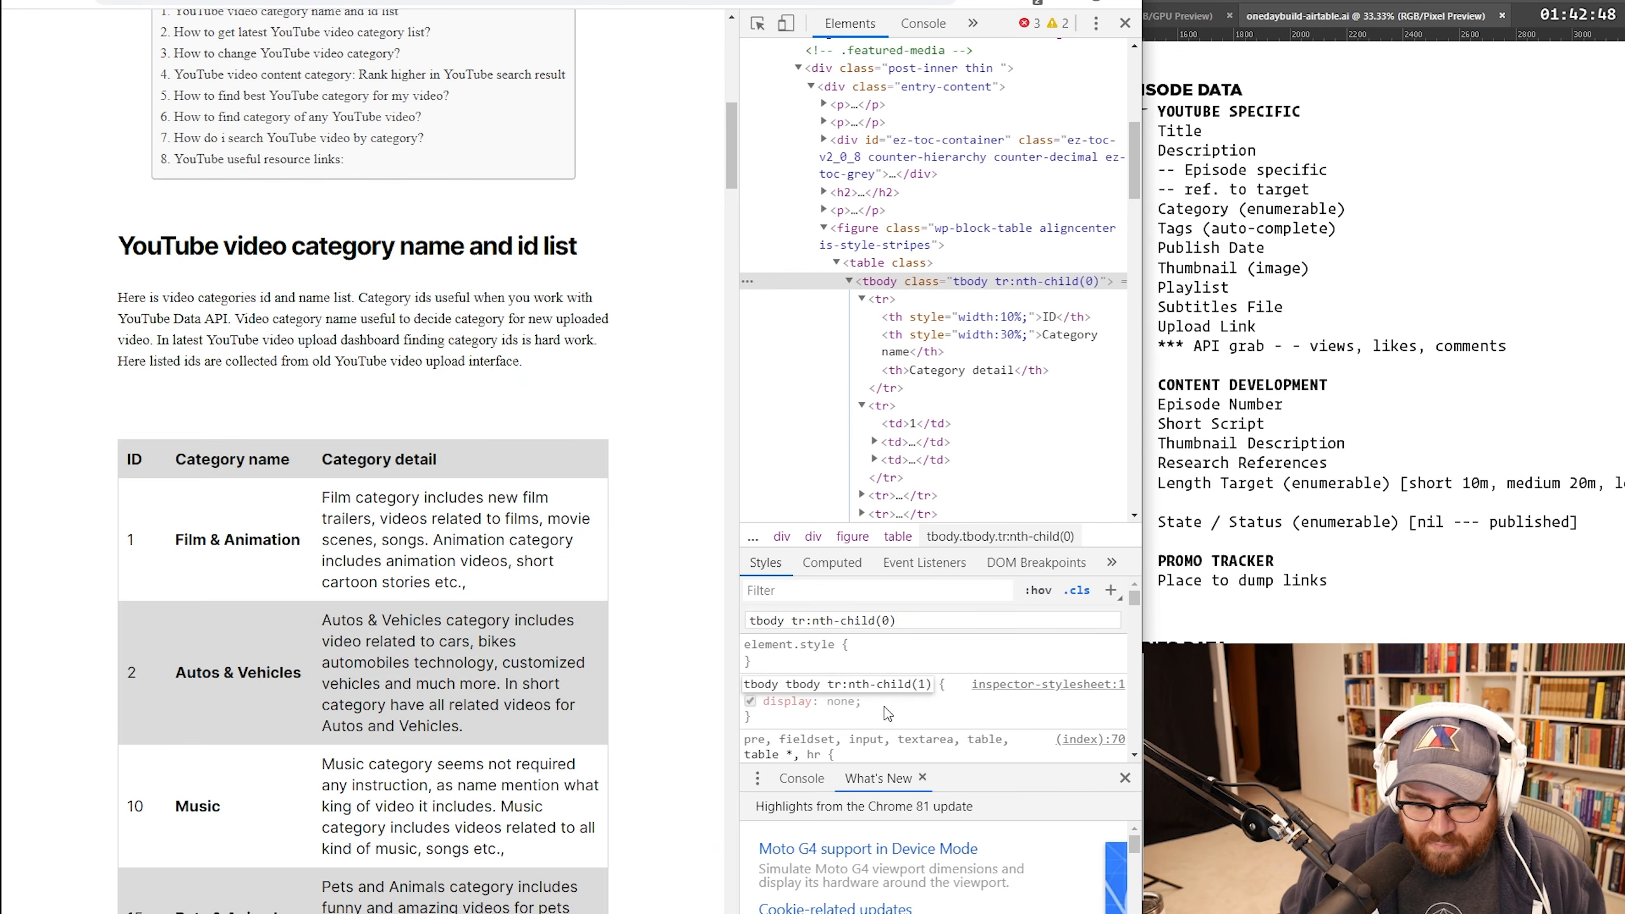
pyautogui.press('BackSpace')
pyautogui.press('BackSpace')
pyautogui.press('BackSpace')
pyautogui.press('BackSpace')
pyautogui.press('BackSpace')
pyautogui.press('BackSpace')
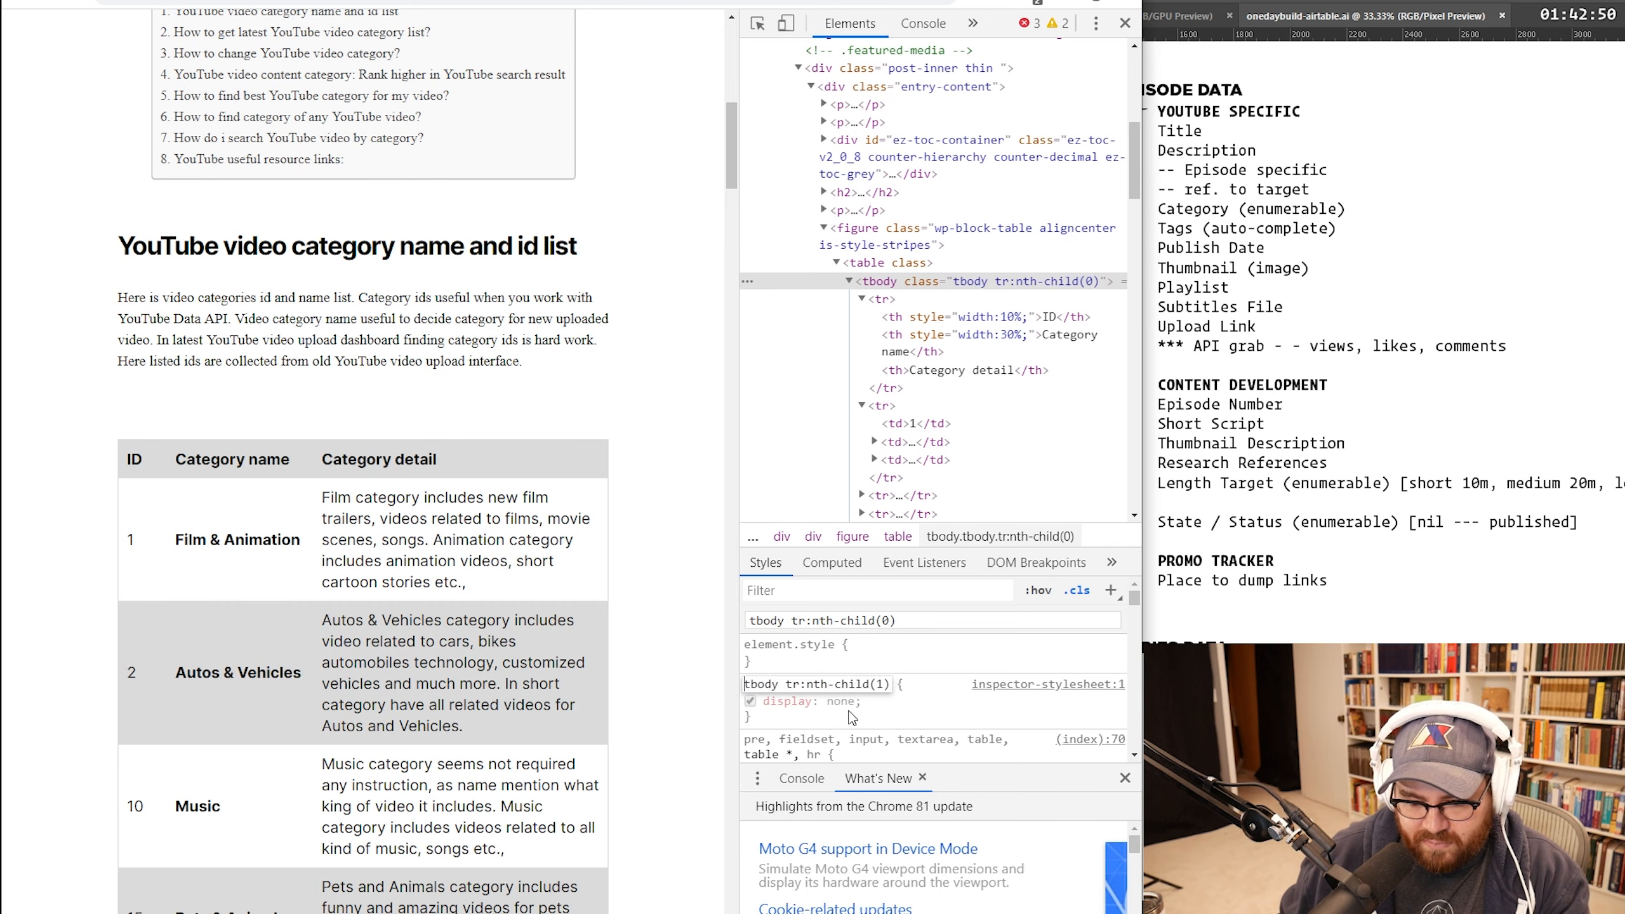
pyautogui.press('Return')
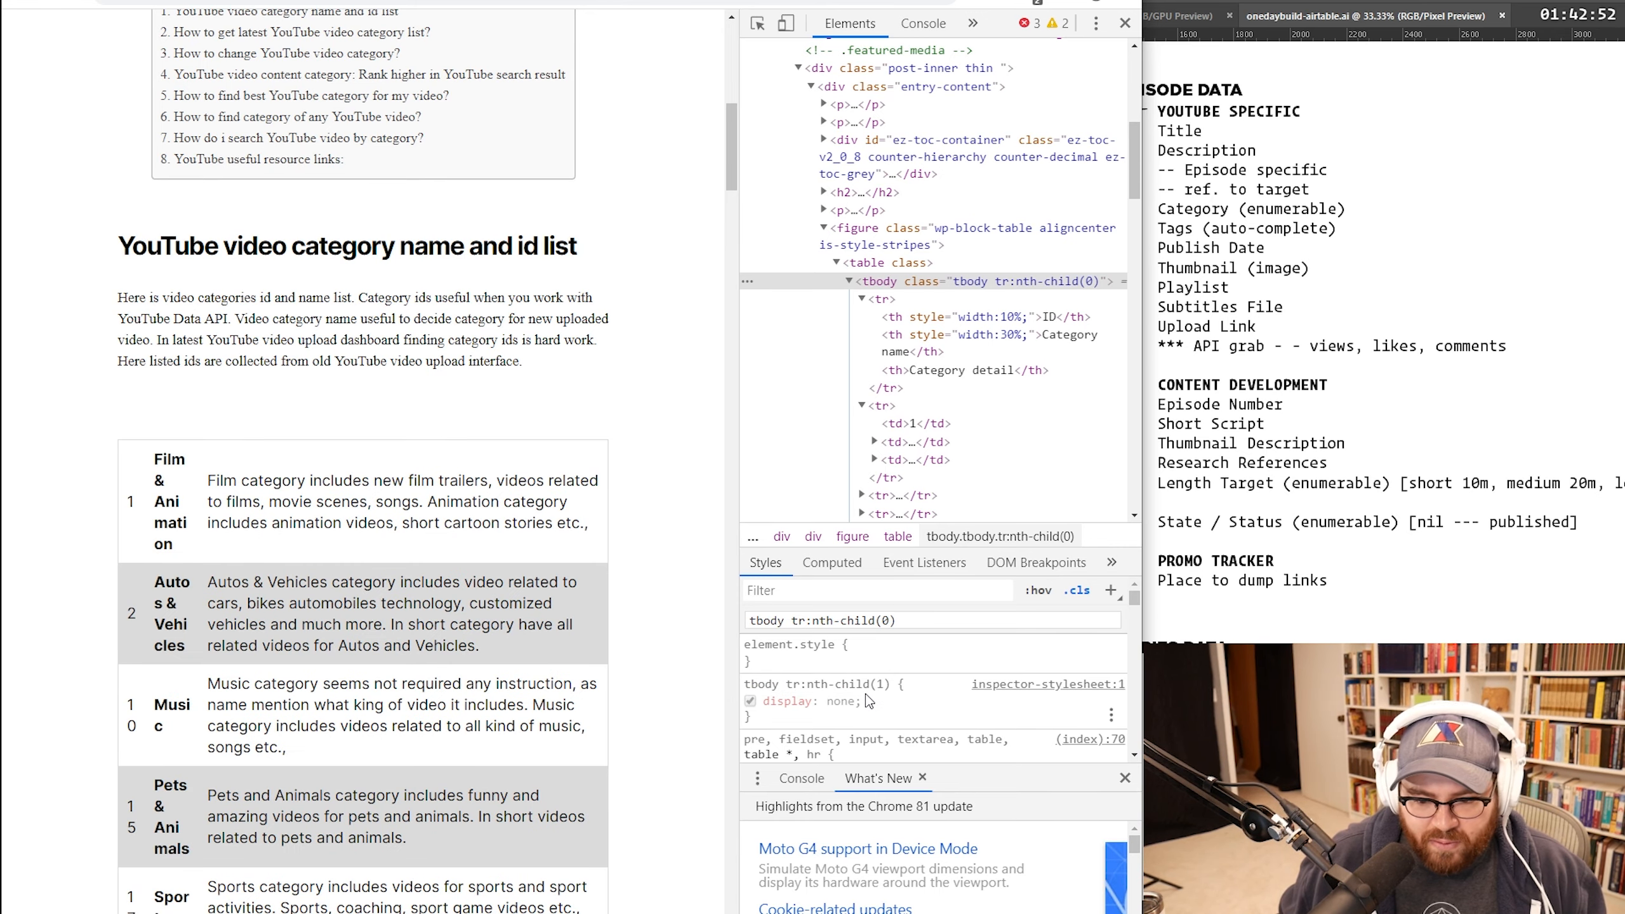
pyautogui.click(850, 685)
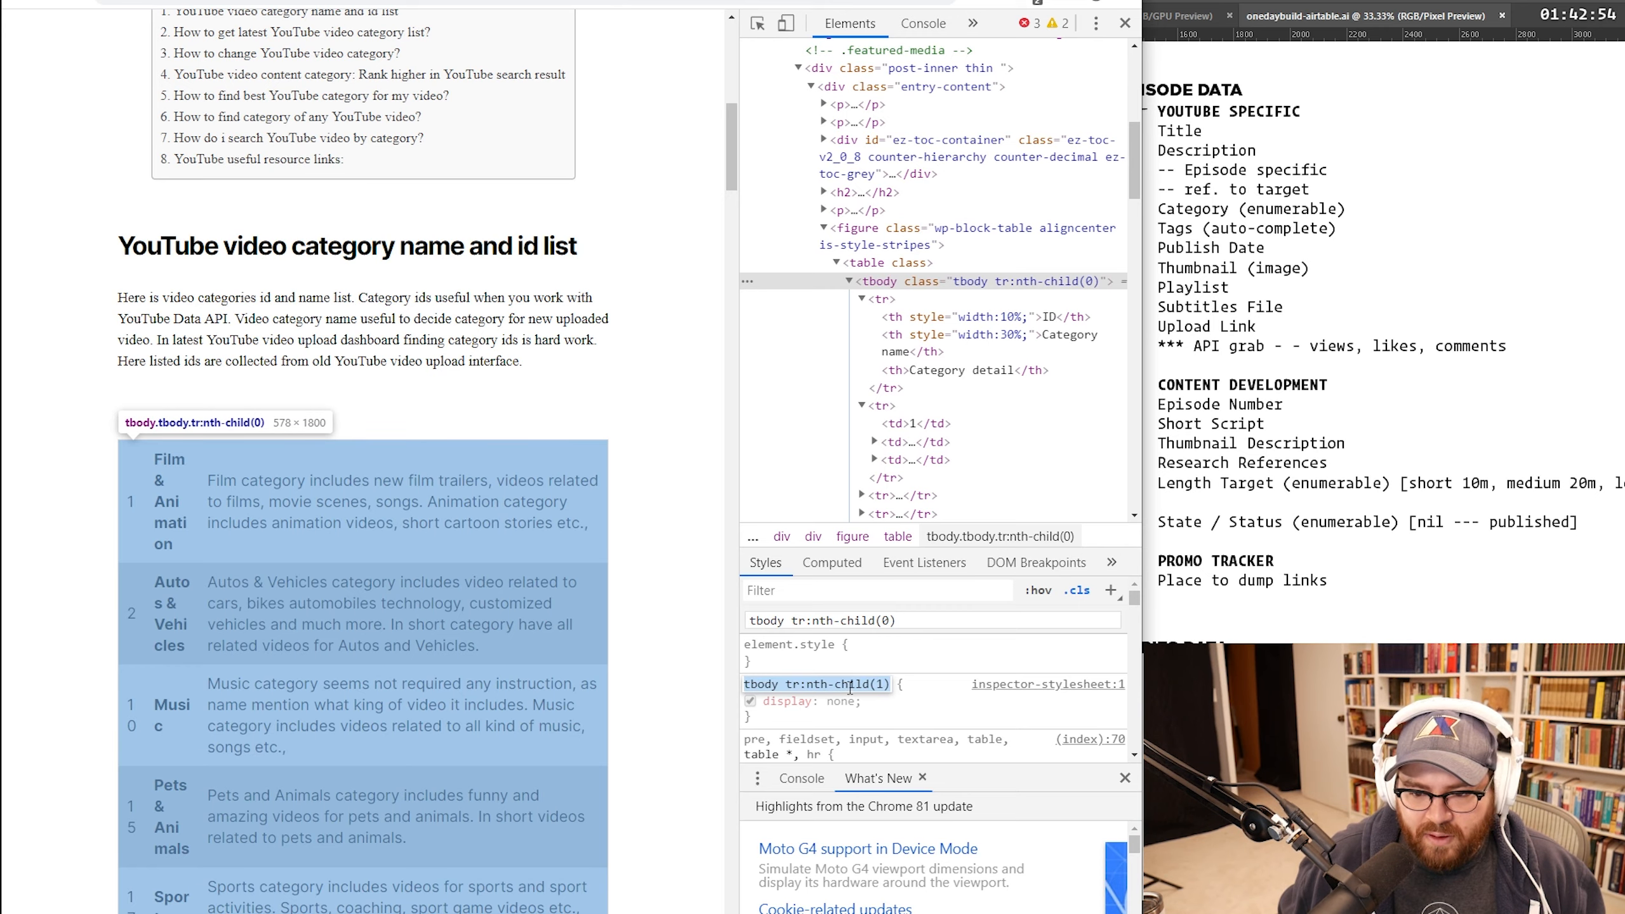
pyautogui.click(801, 685)
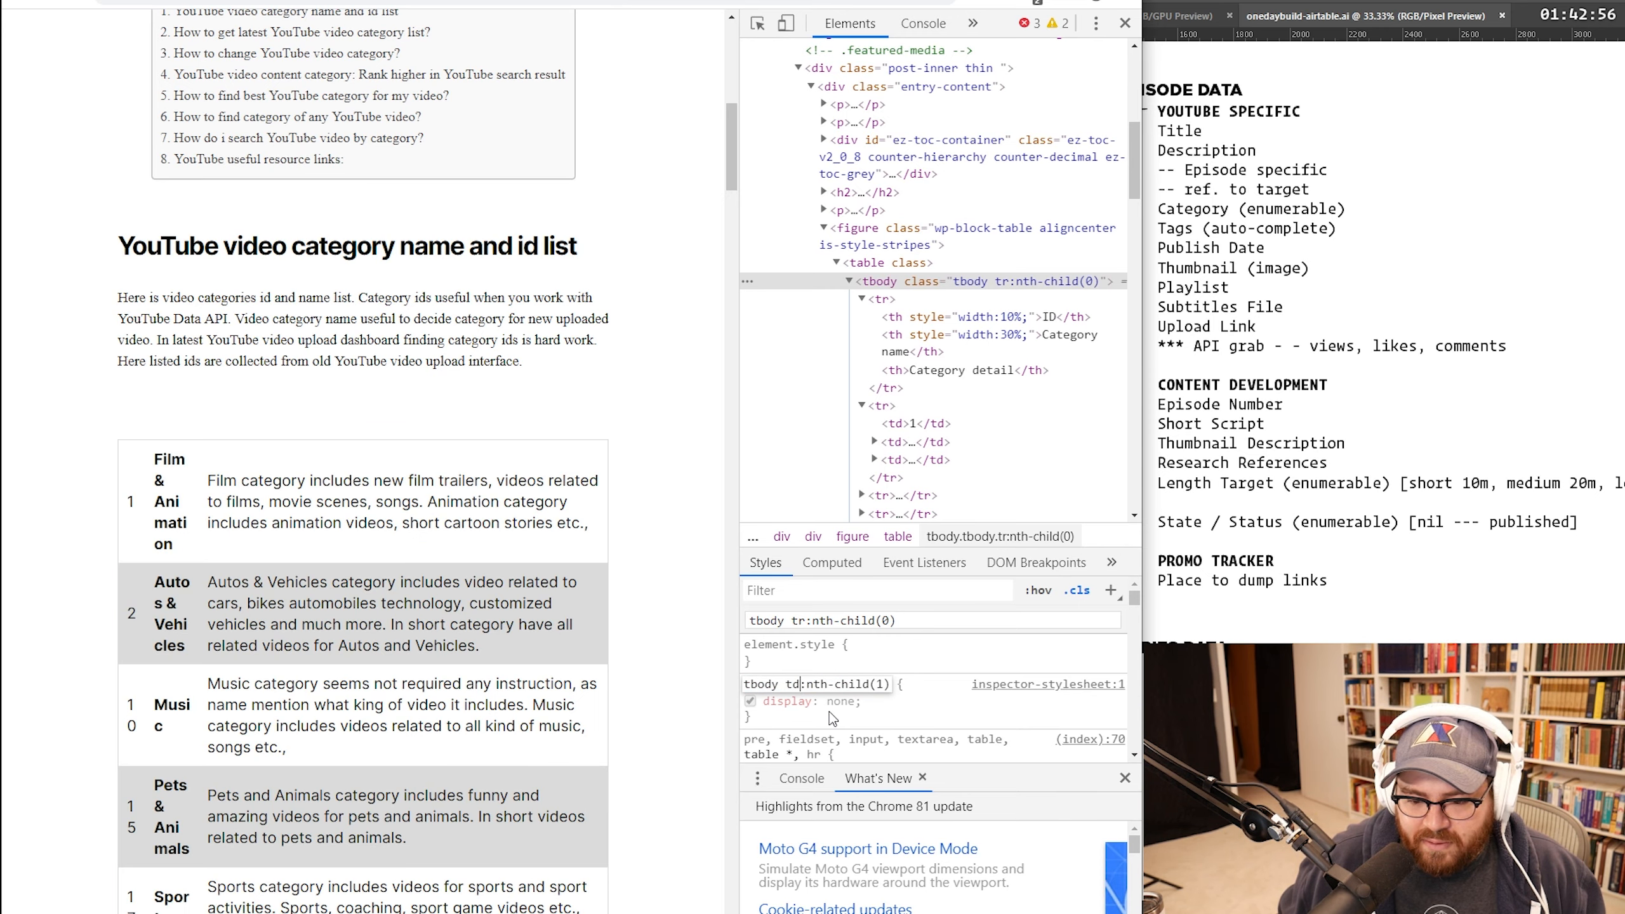
pyautogui.click(832, 714)
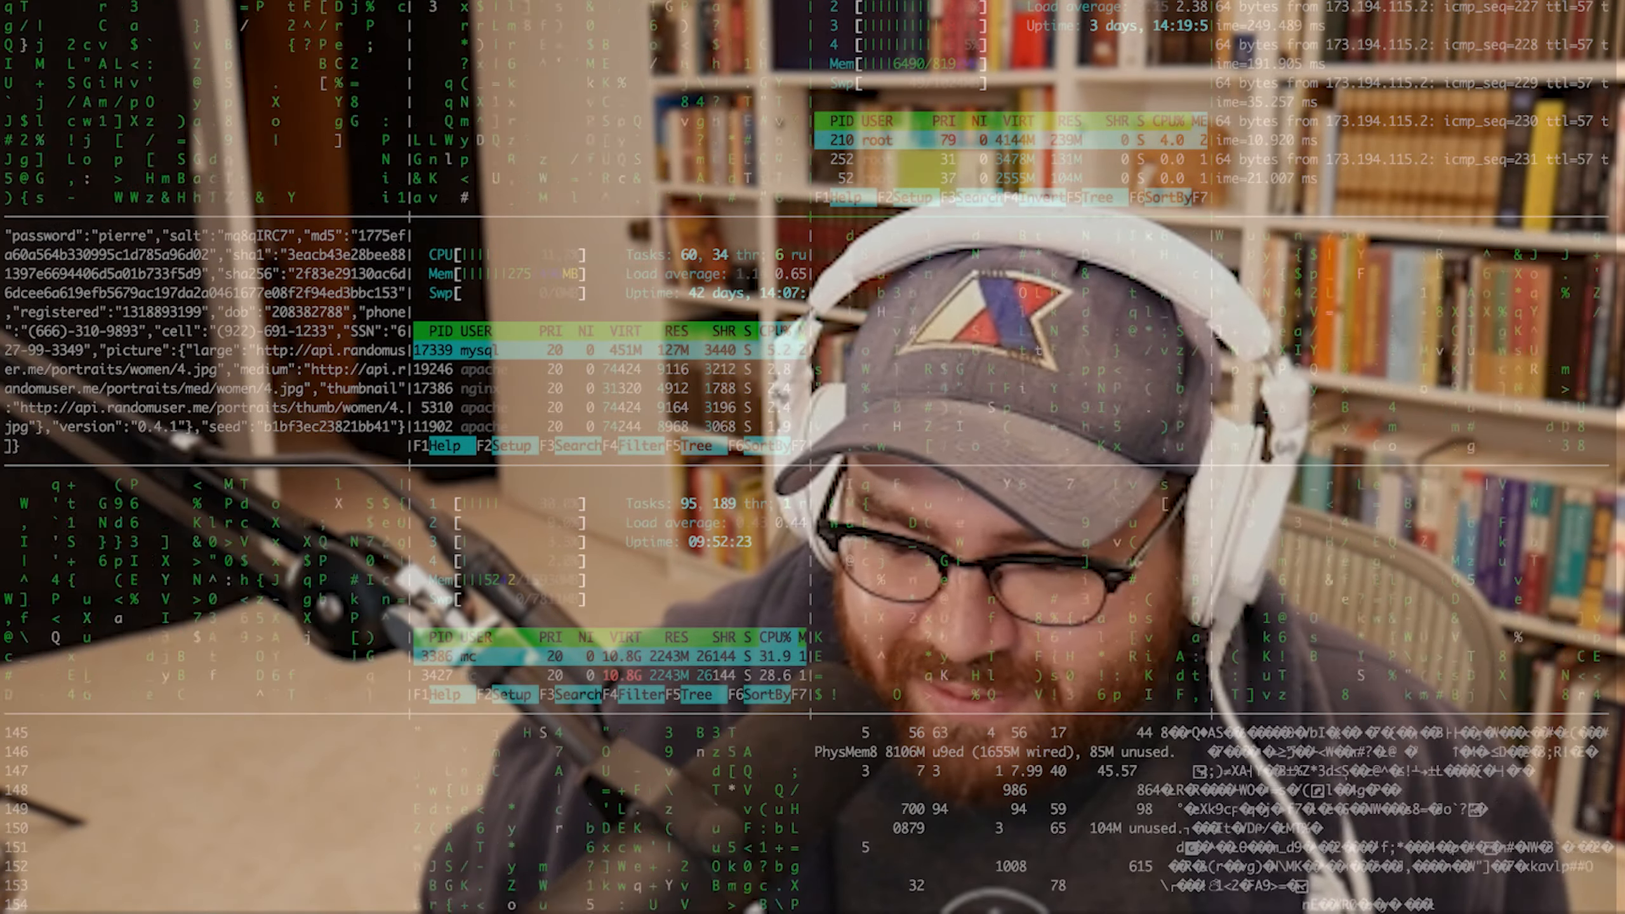
pyautogui.write('disp')
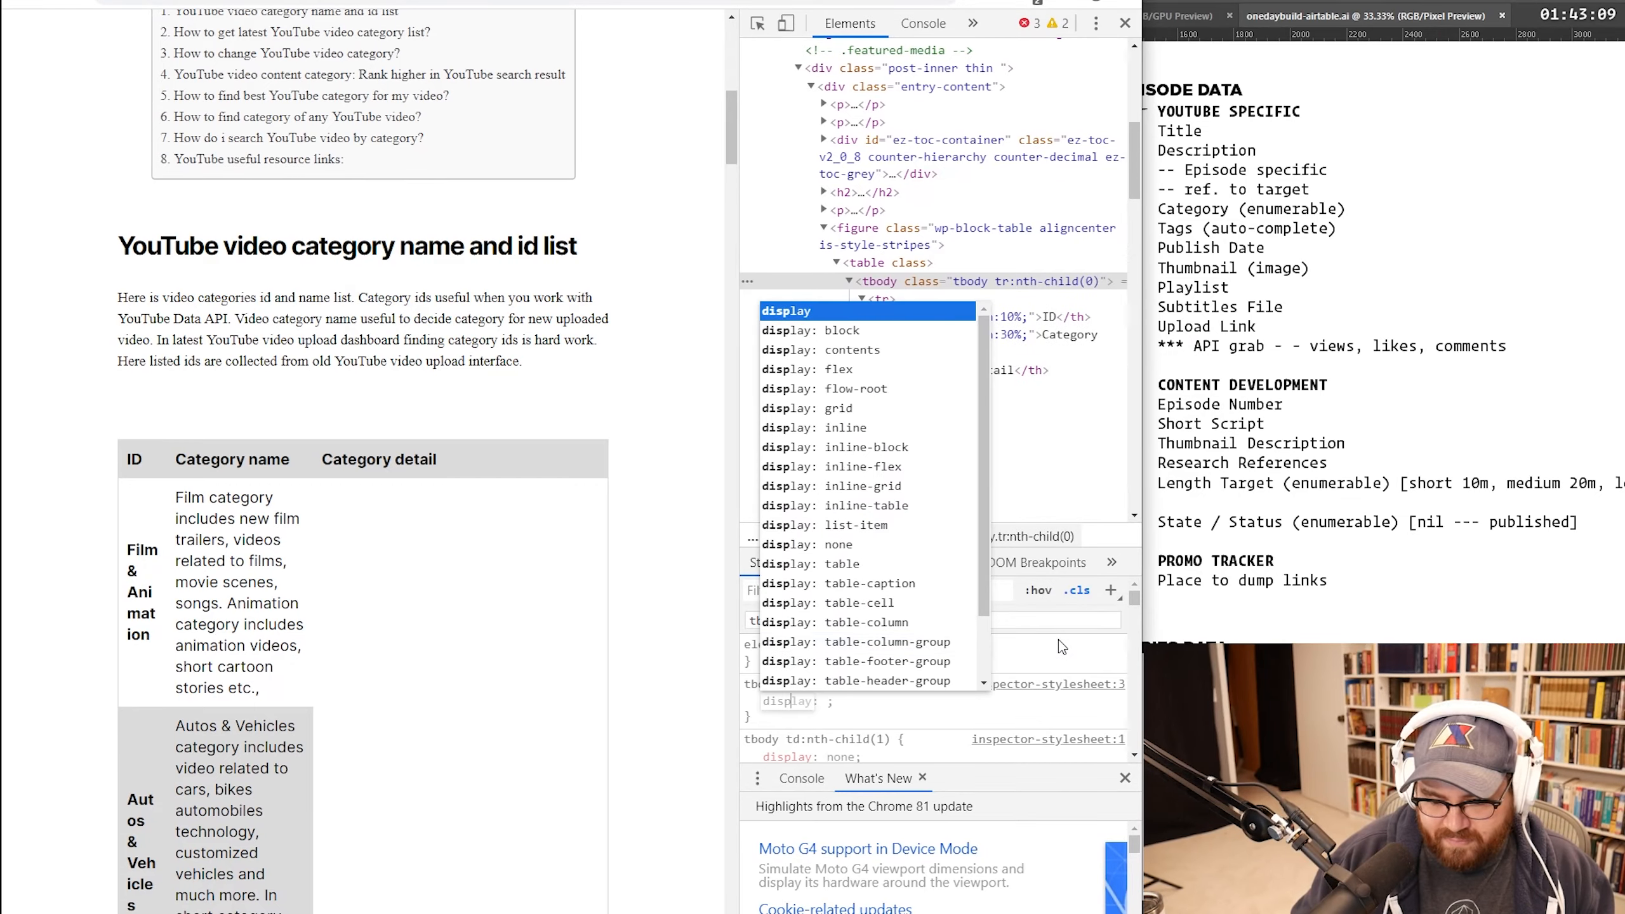
pyautogui.write('lay: none;')
pyautogui.press('Return')
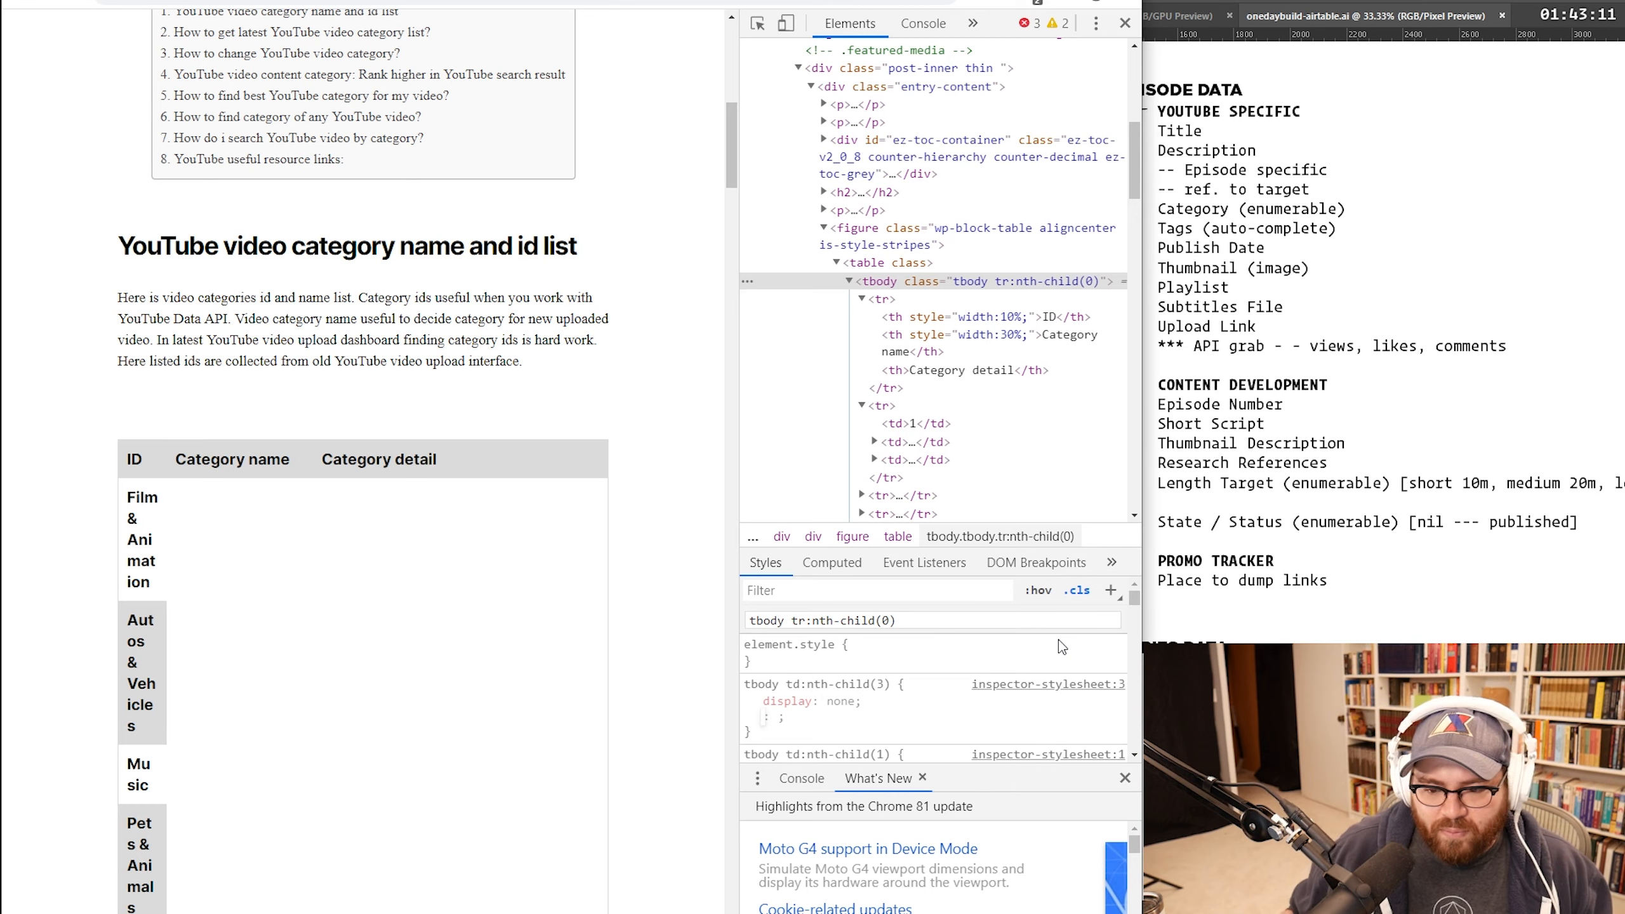
pyautogui.moveTo(129, 497); pyautogui.dragTo(209, 566)
pyautogui.scroll(-8, 160, 579)
pyautogui.scroll(-10, 160, 582)
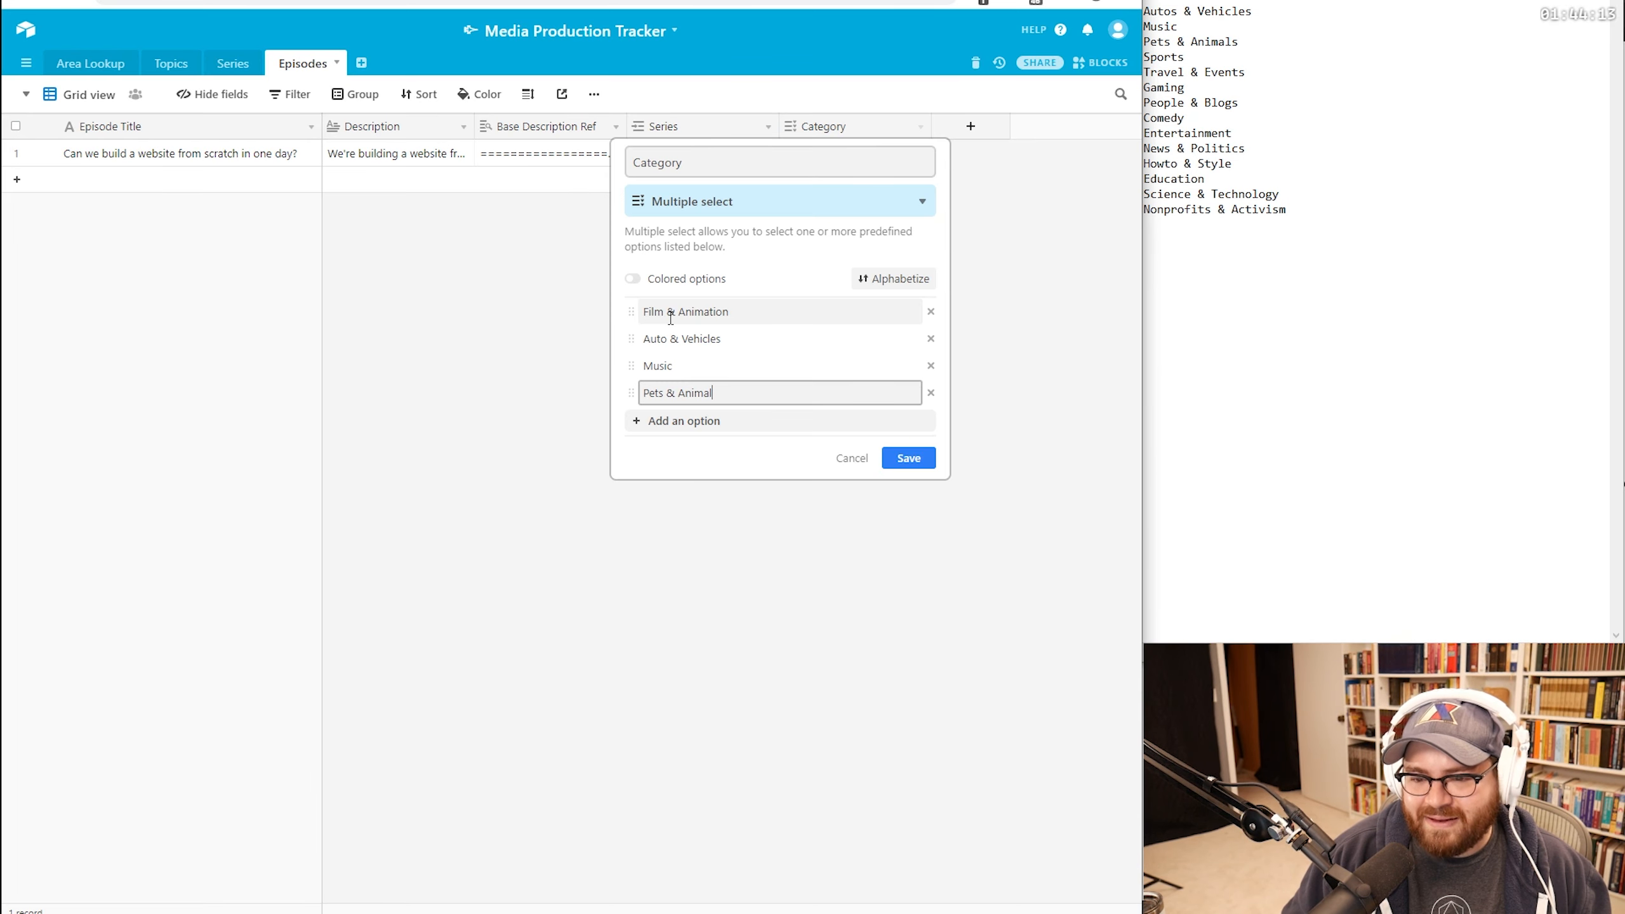
# Step: Add Sports, Travel & Events, Gaming, People & Blogs, Comedy and Entertainment as Category options
pyautogui.press('Return')
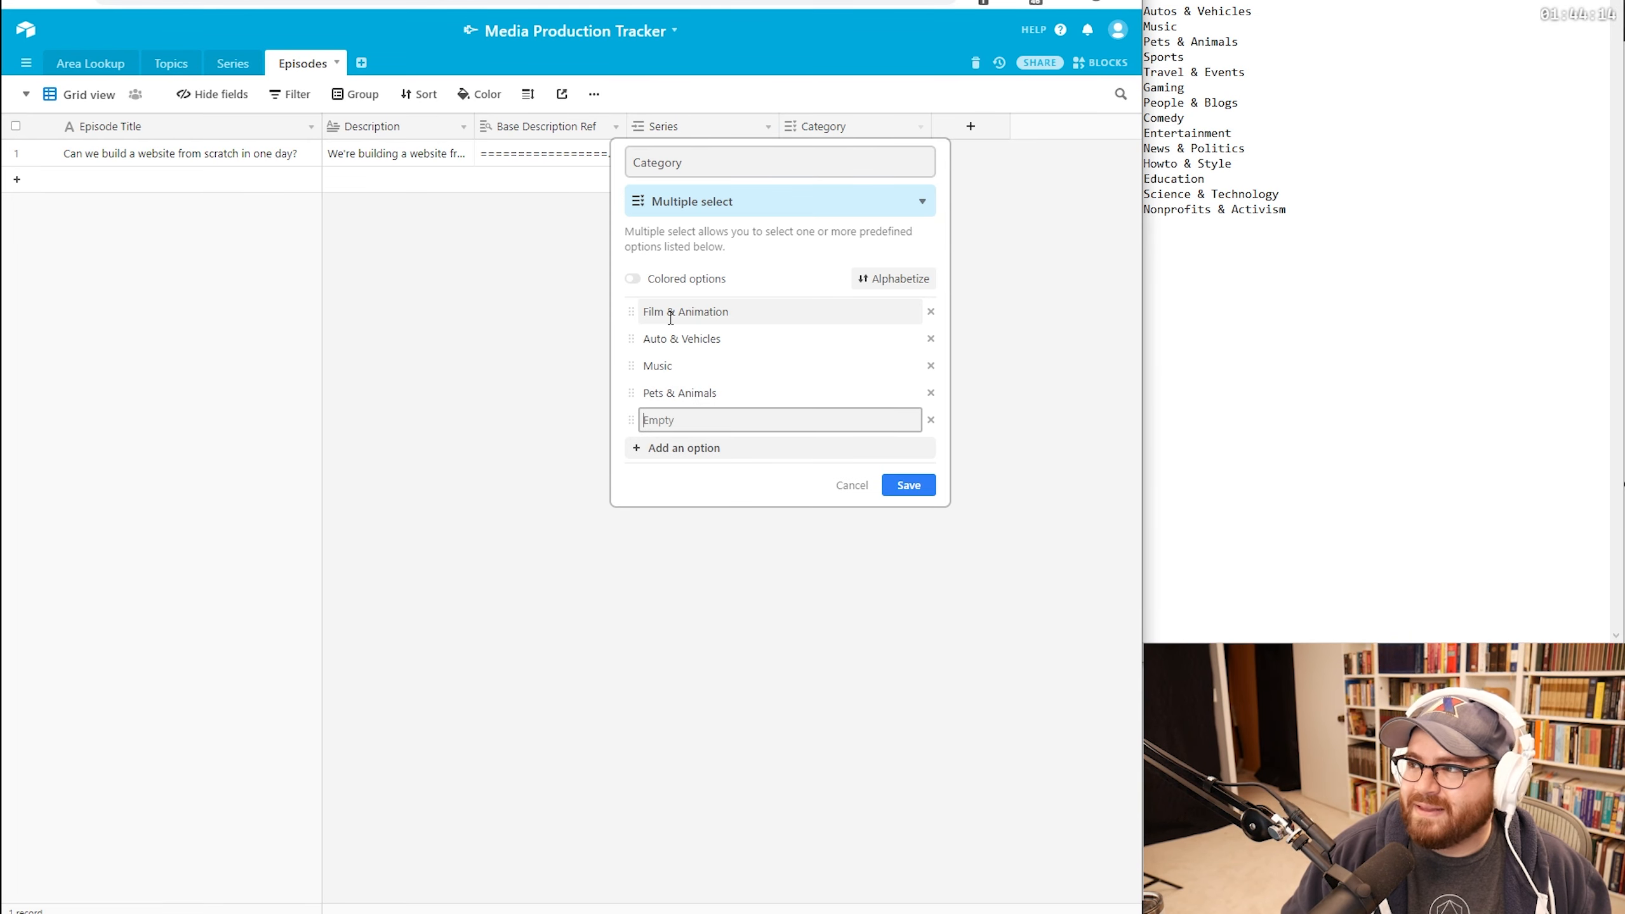
pyautogui.write('Sp')
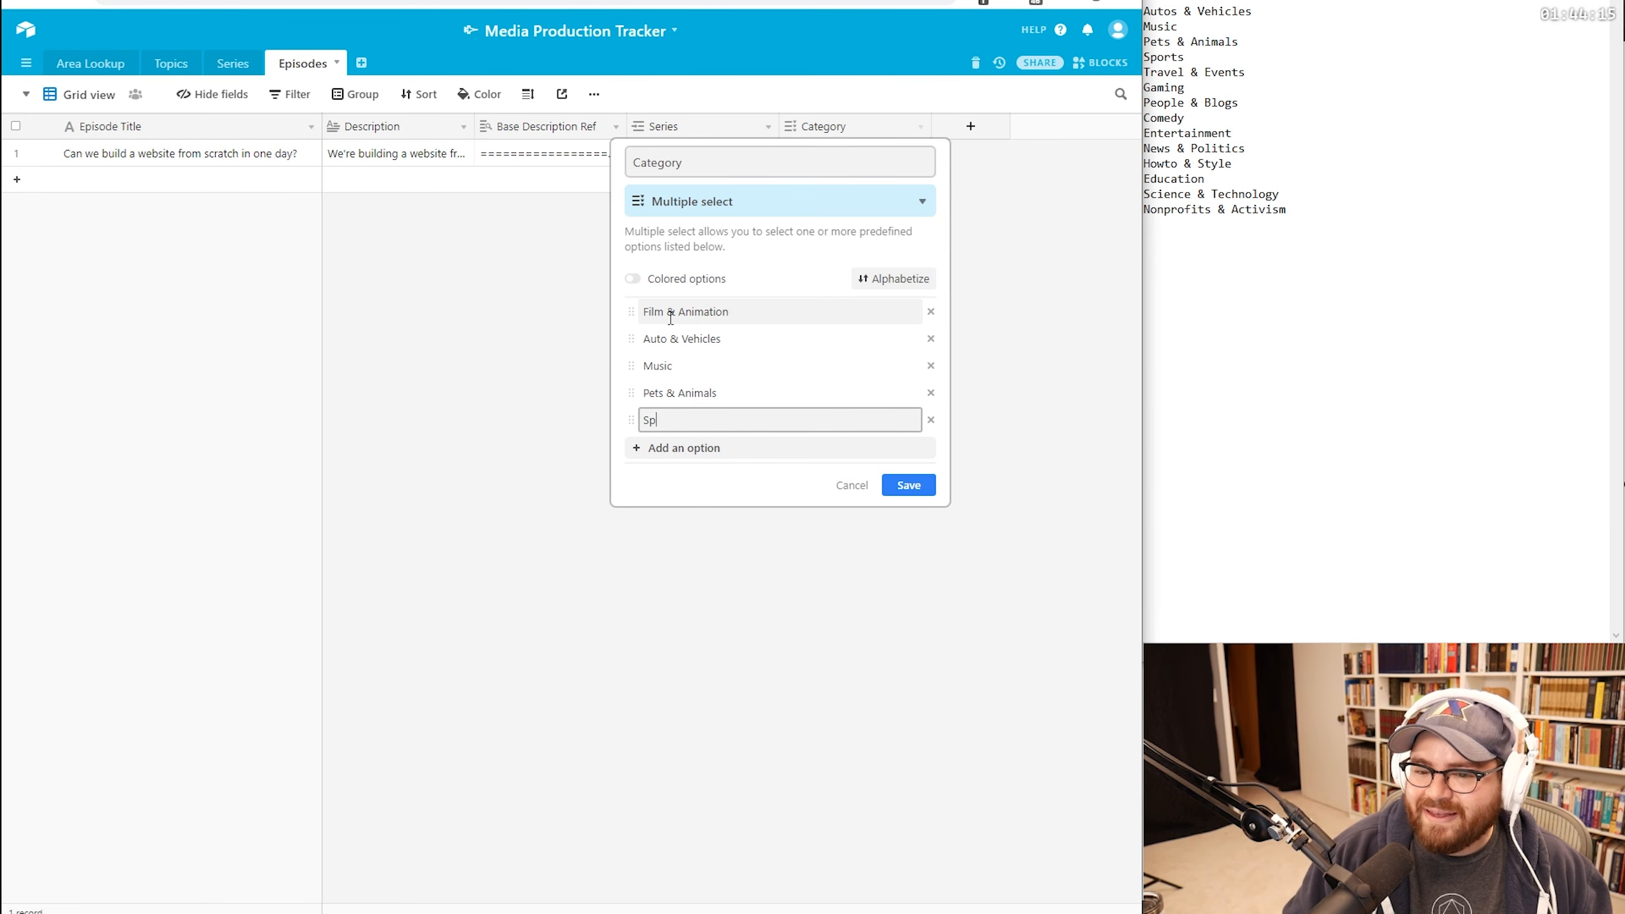
pyautogui.write('orts')
pyautogui.press('Return')
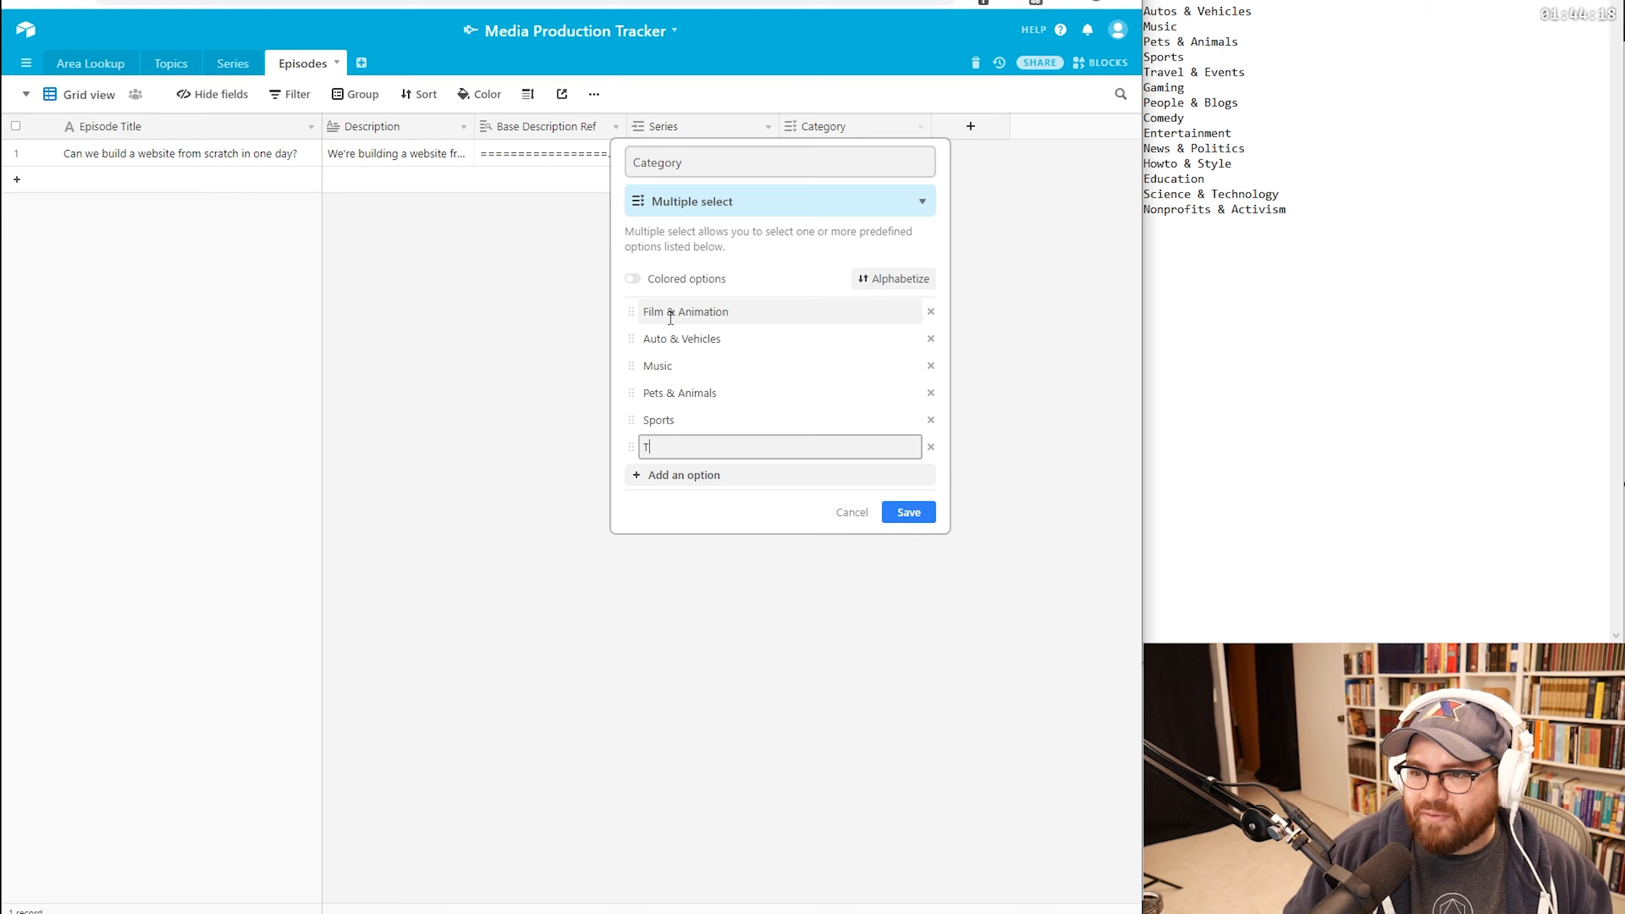
pyautogui.write('Travel')
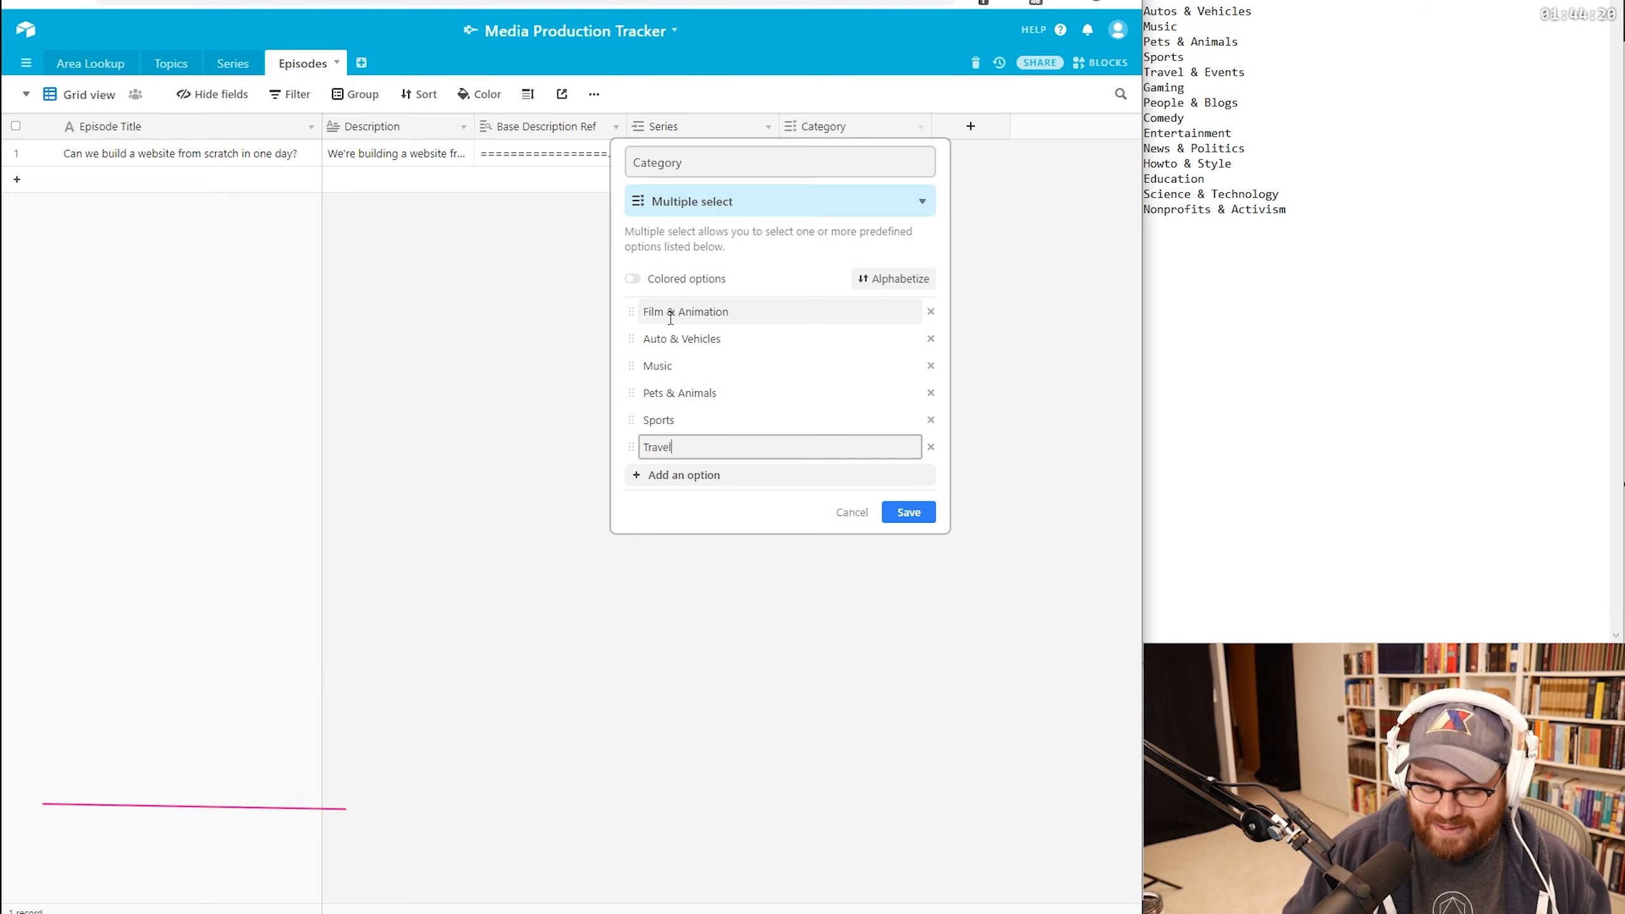
pyautogui.write(' & Events')
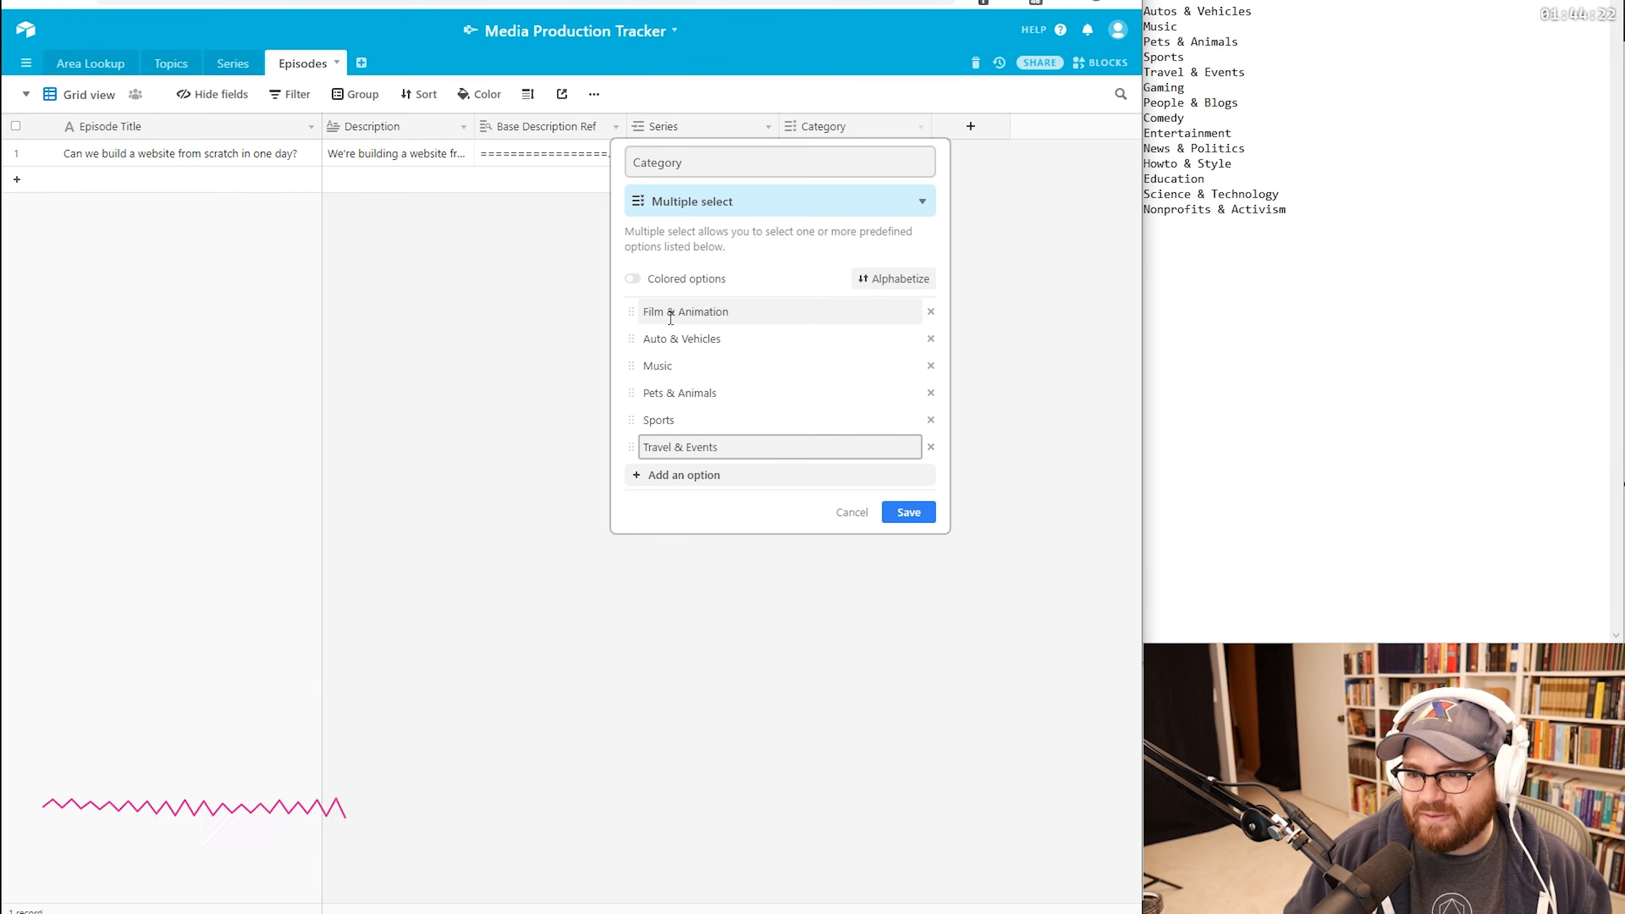
pyautogui.press('Return')
pyautogui.write('Gaming')
pyautogui.press('Return')
pyautogui.write('Peo')
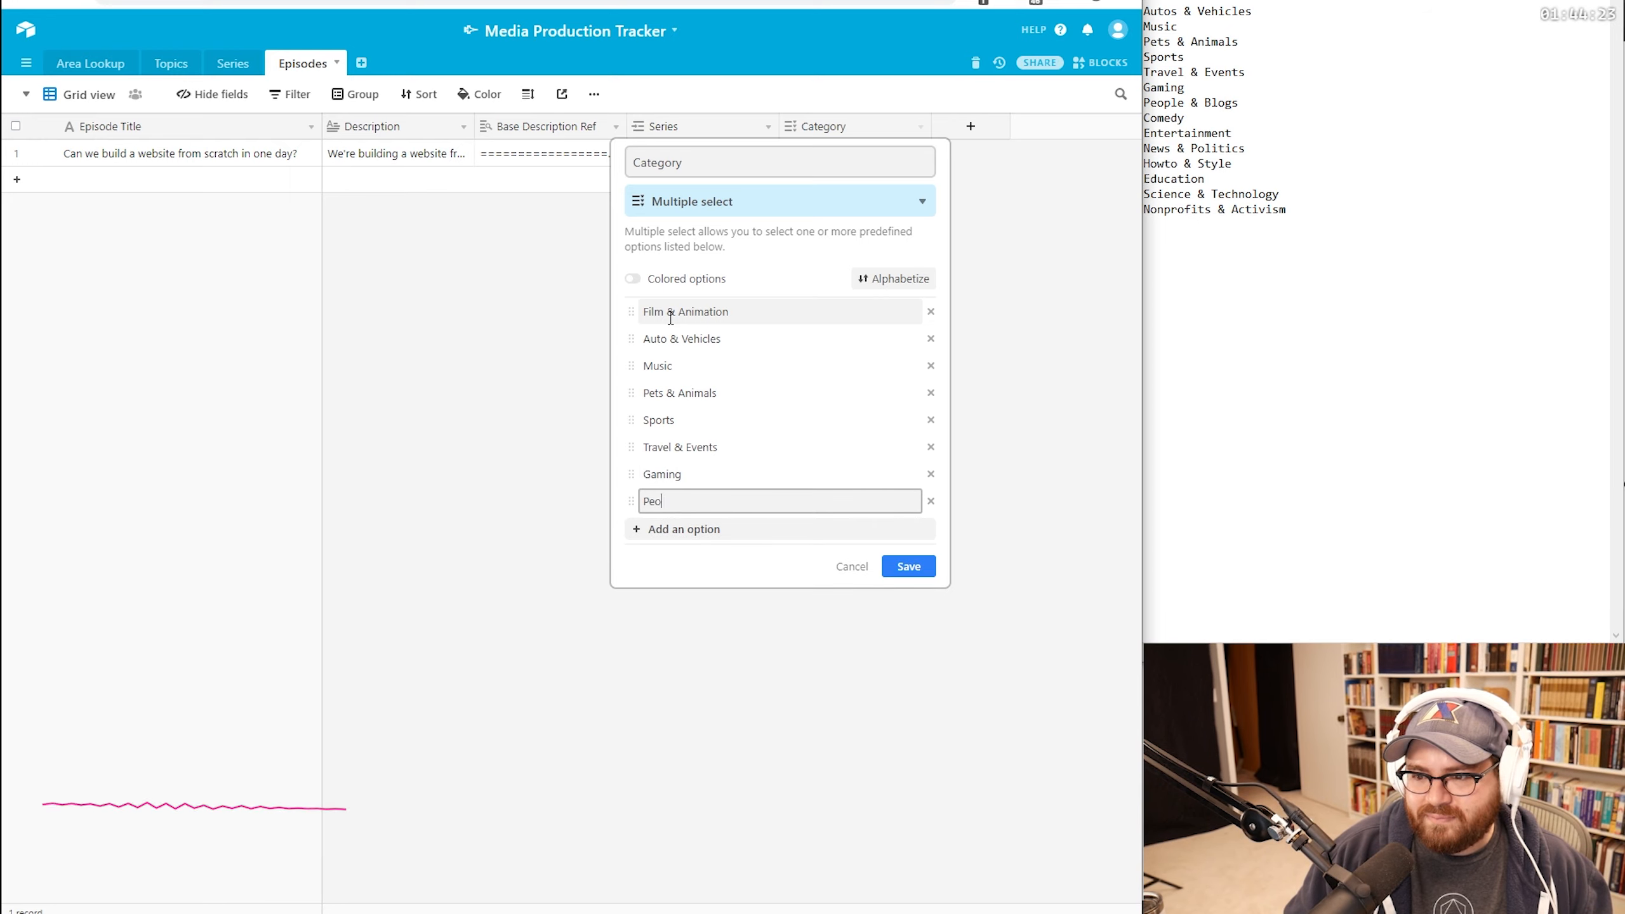
pyautogui.write('ple & Blogs')
pyautogui.press('Return')
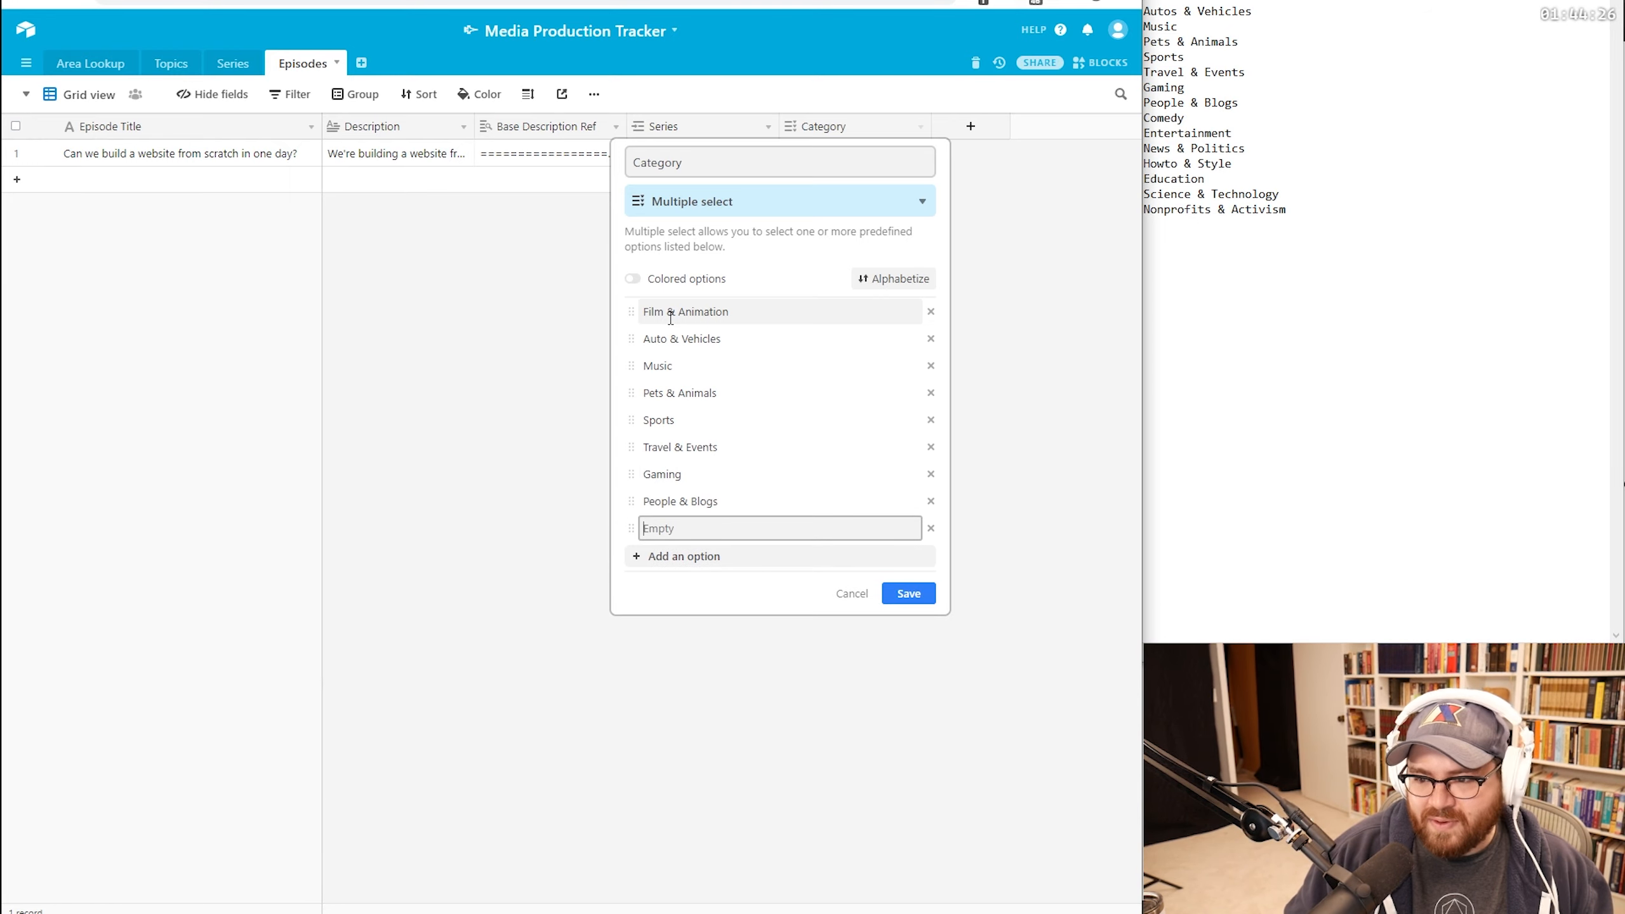
pyautogui.write('Comedy')
pyautogui.press('Return')
pyautogui.write('Entertainment')
pyautogui.press('Return')
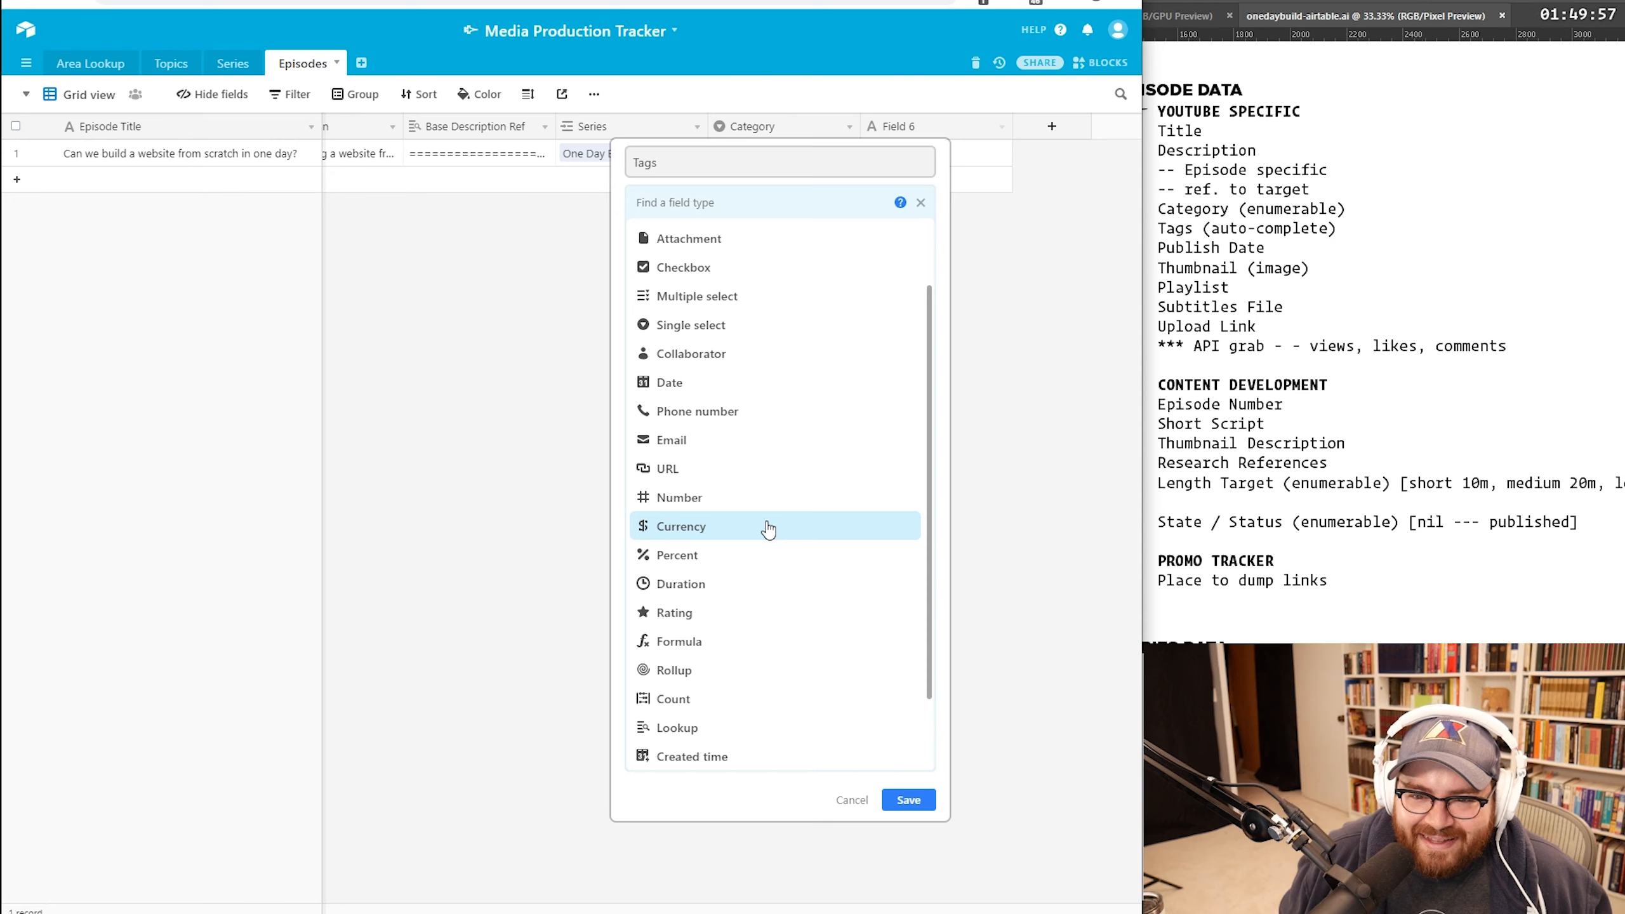
# Step: Scroll back up in the Episodes table
pyautogui.scroll(2, 750, 448)
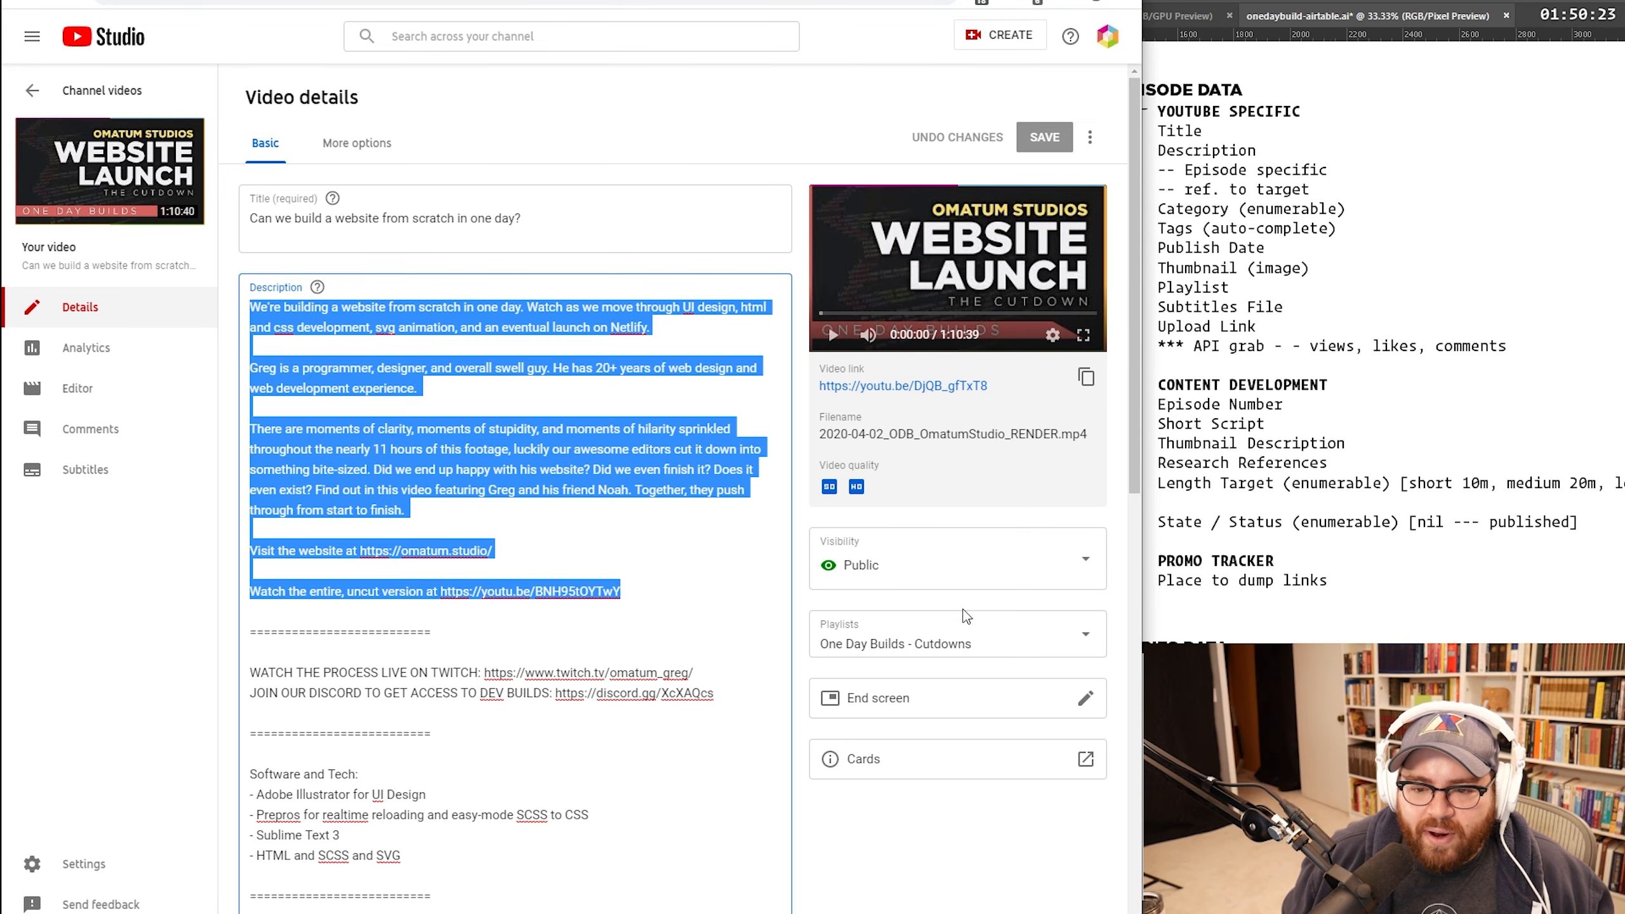
# Step: Open the 2020 04 21 cht docker dy001 video's details and remove an overly long pasted tag
pyautogui.click(101, 92)
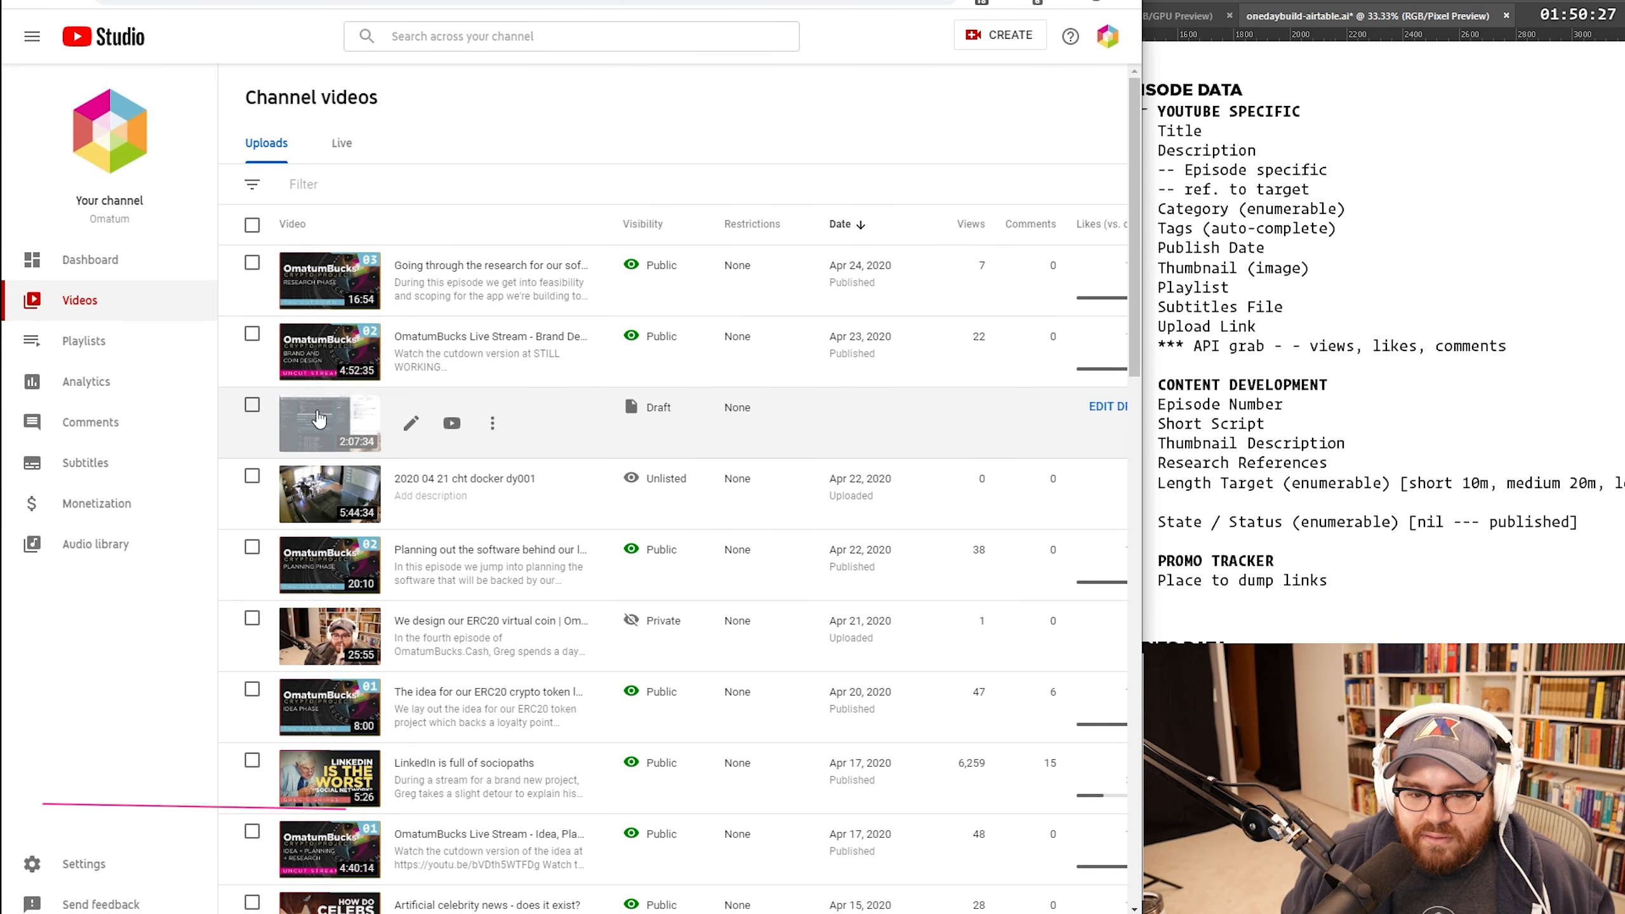
pyautogui.click(329, 492)
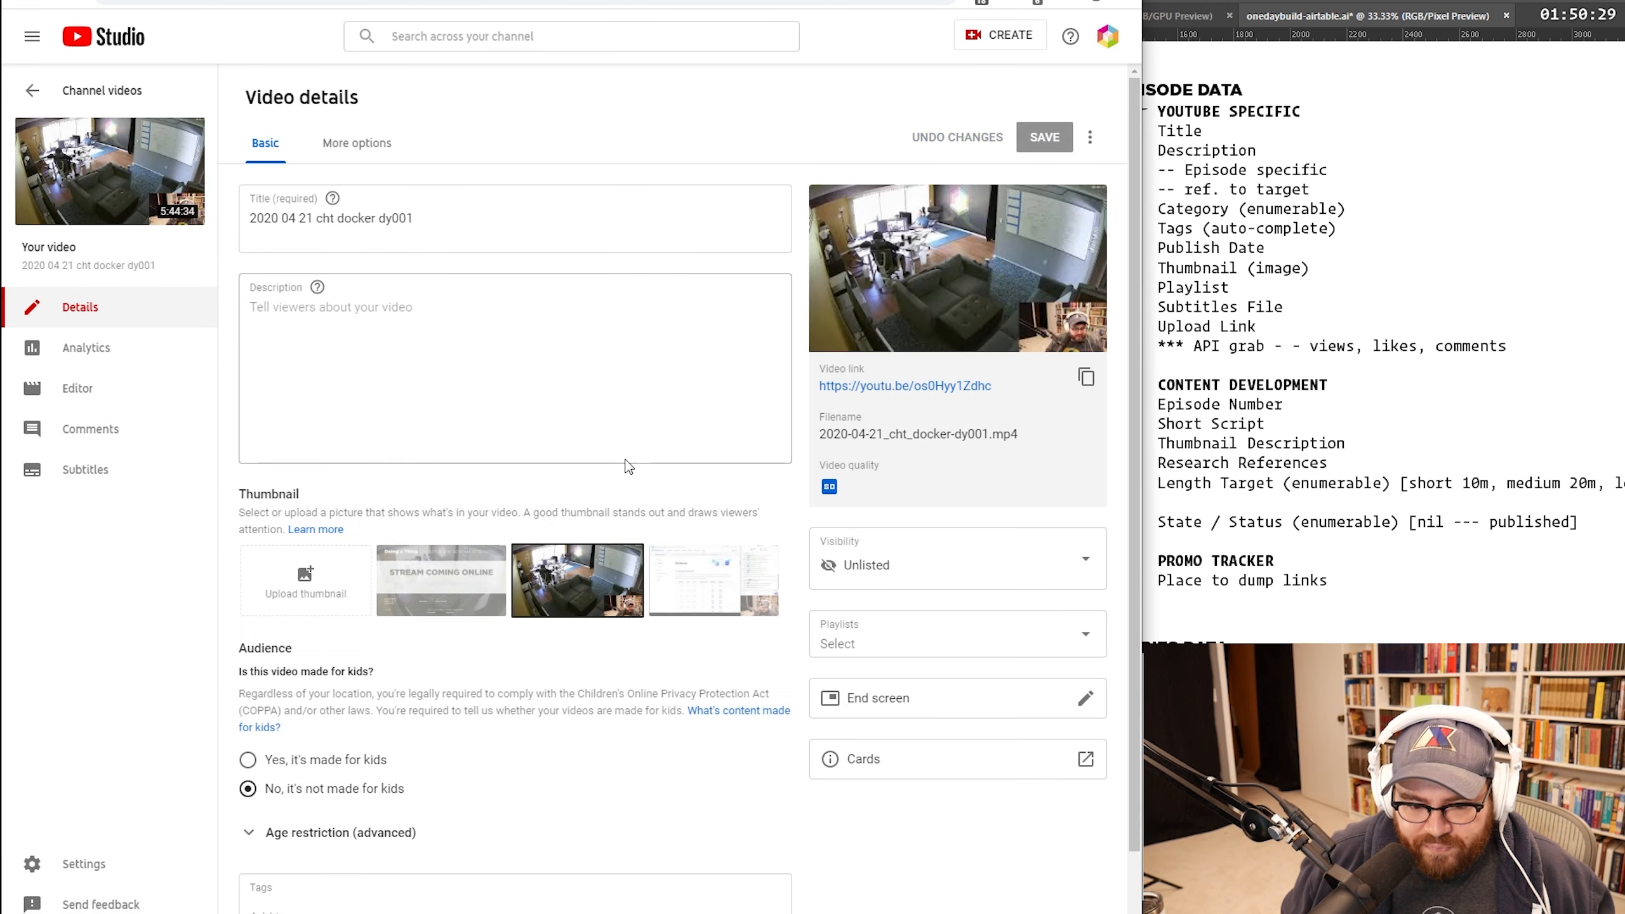
pyautogui.scroll(-1, 628, 466)
pyautogui.click(409, 842)
pyautogui.hotkey('ctrl', 'v')
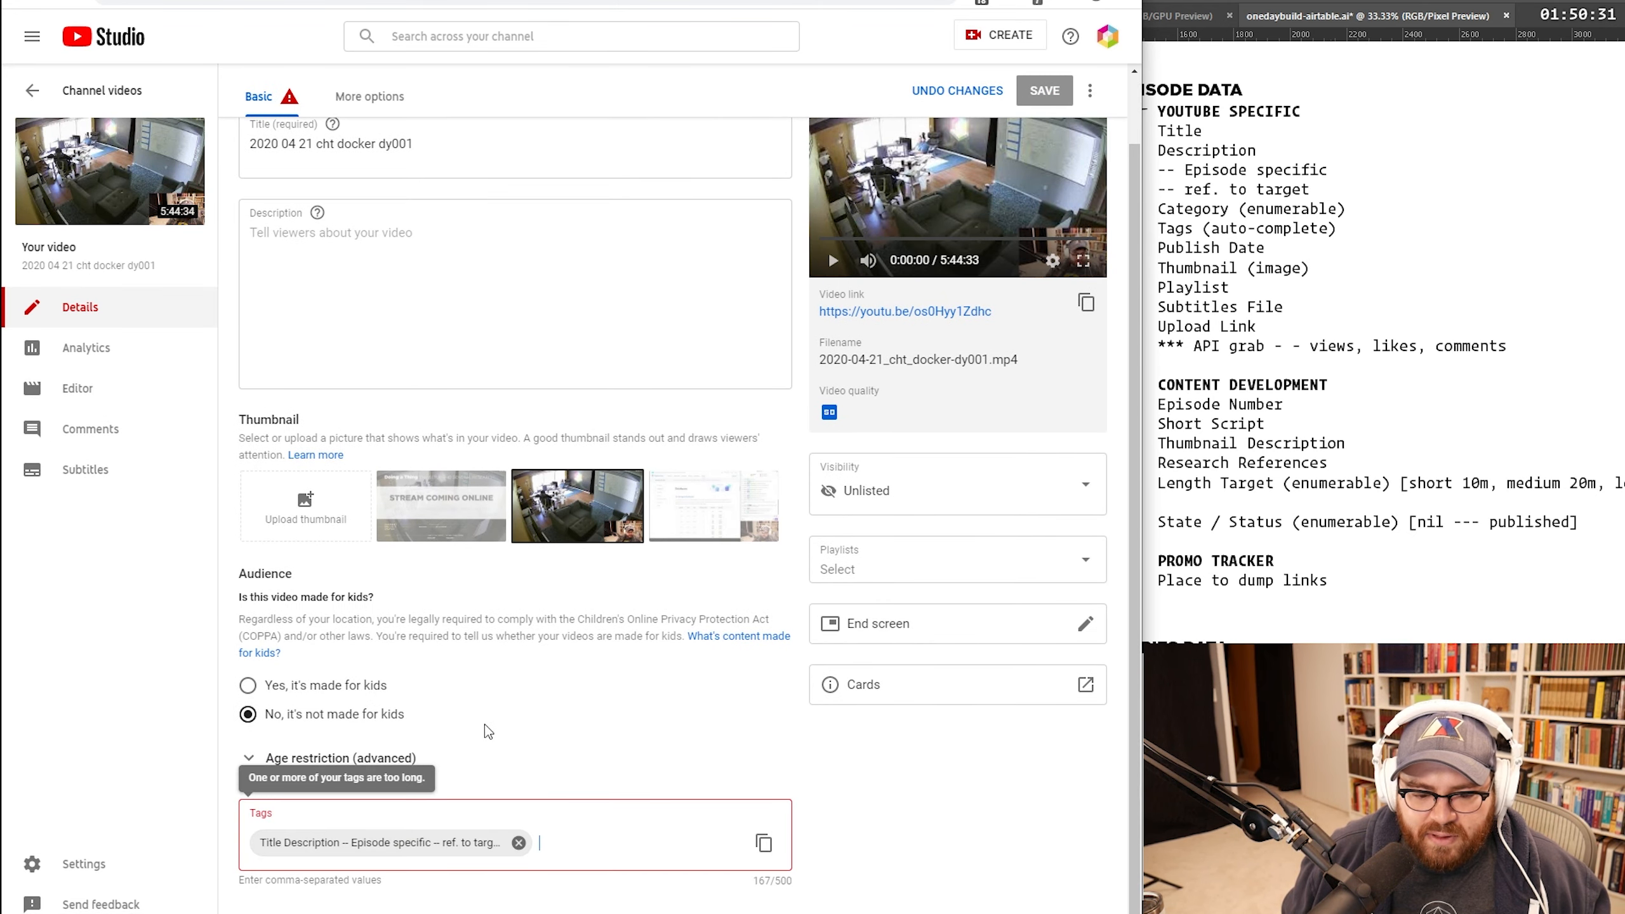
pyautogui.click(518, 842)
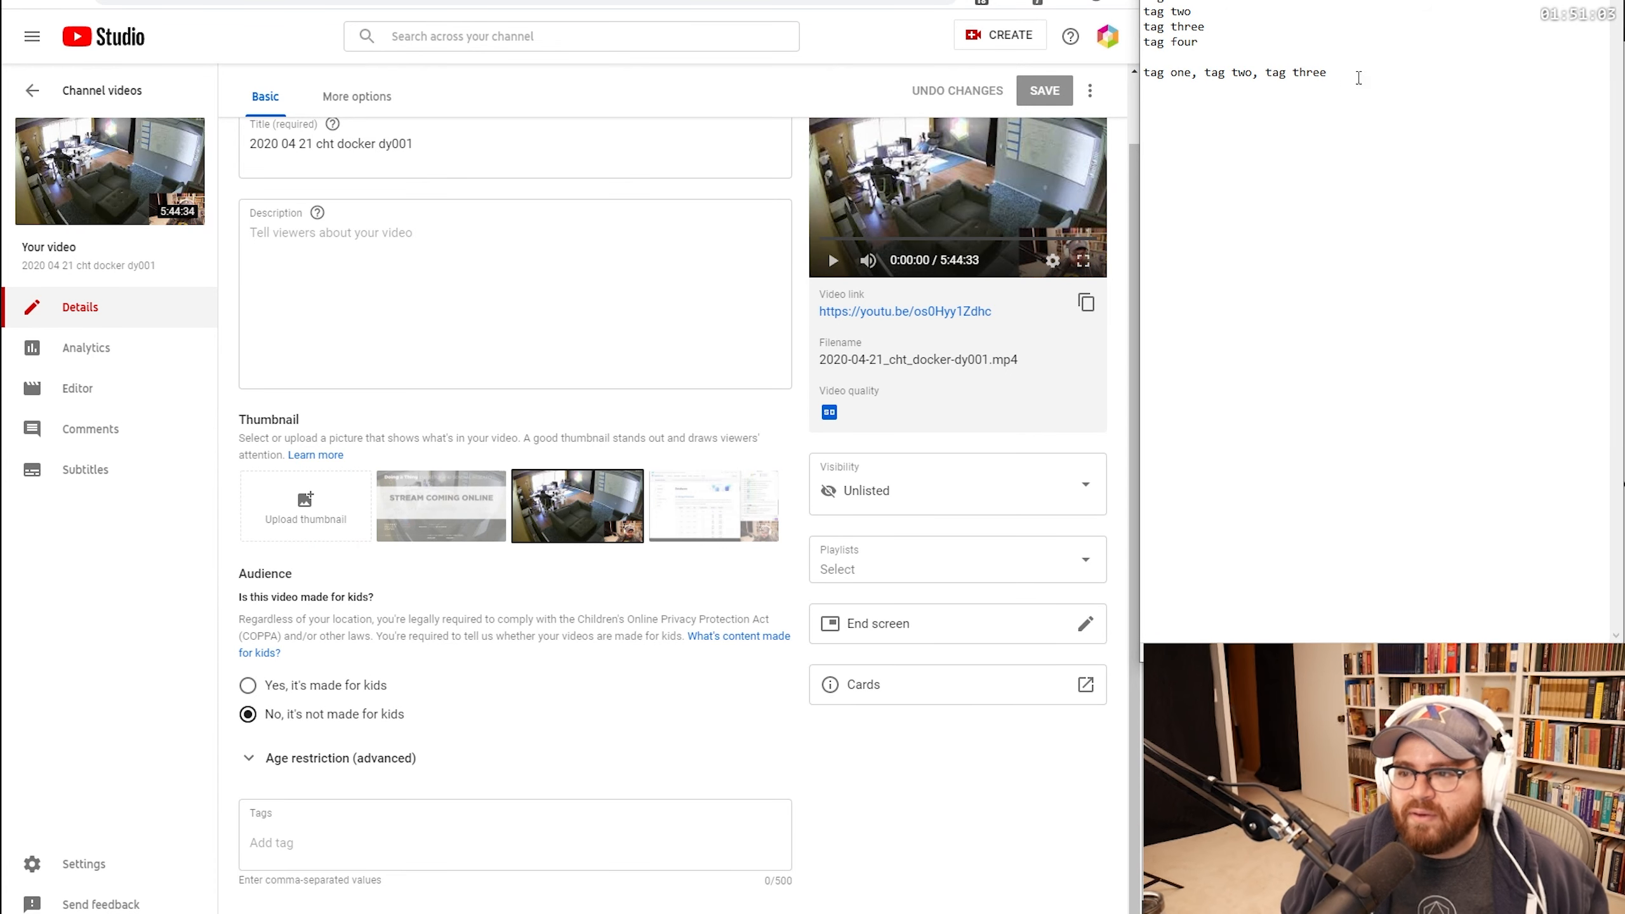
# Step: Paste the three comma-separated sample tags into the video's Tags box and clear them from the notes
pyautogui.moveTo(1346, 72); pyautogui.dragTo(1143, 72)
pyautogui.hotkey('ctrl', 'c')
pyautogui.click(416, 812)
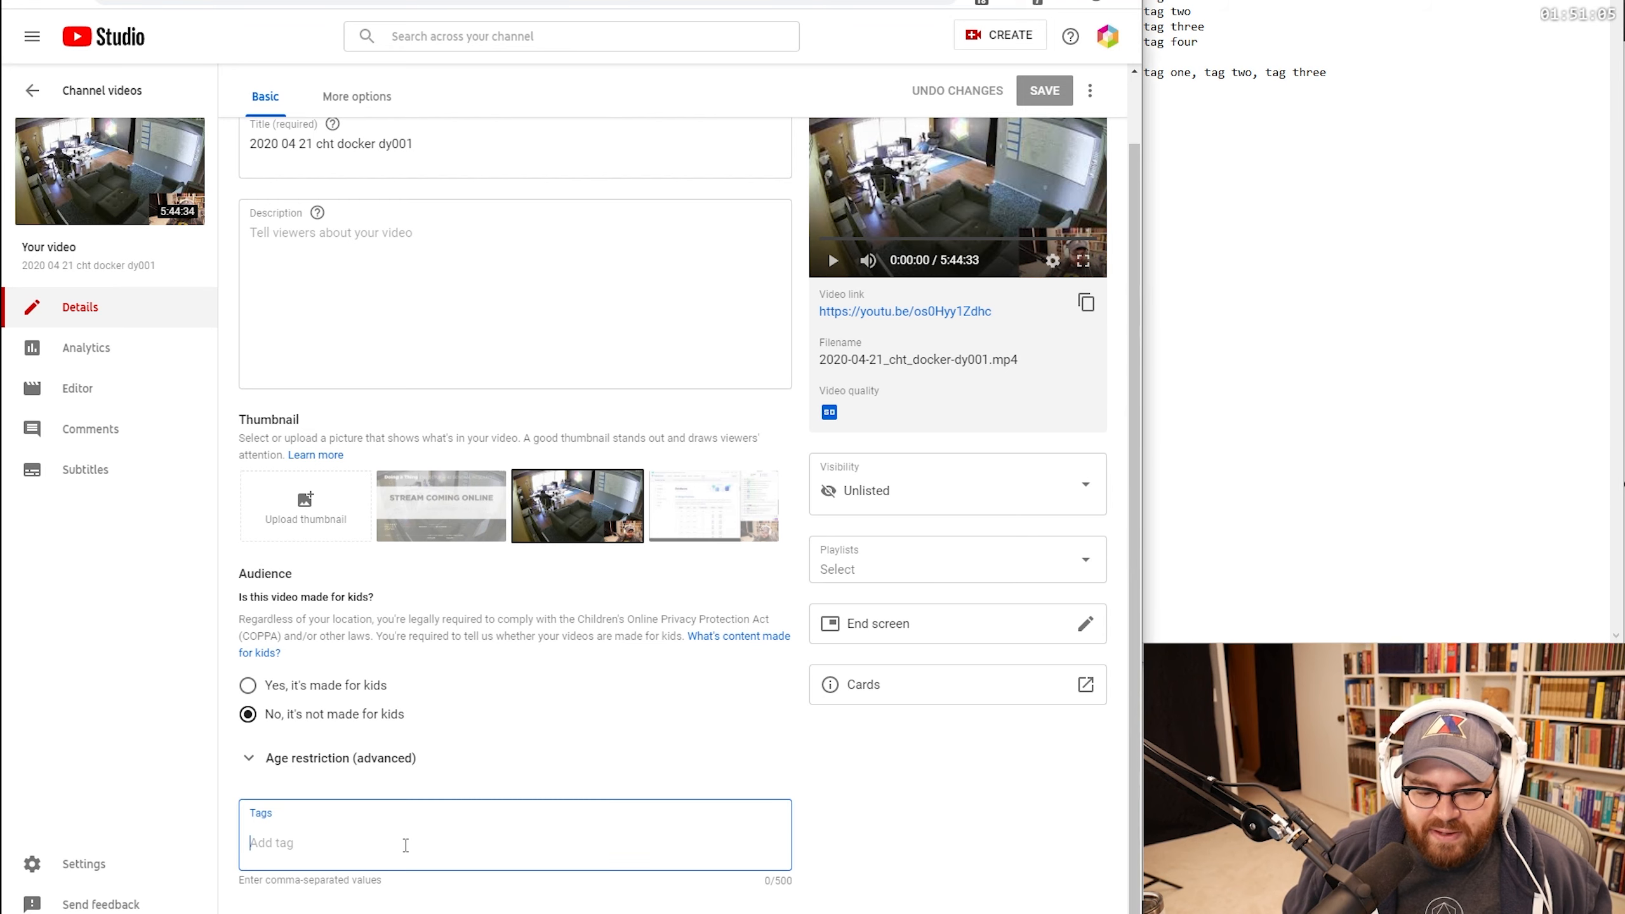
pyautogui.hotkey('ctrl', 'v')
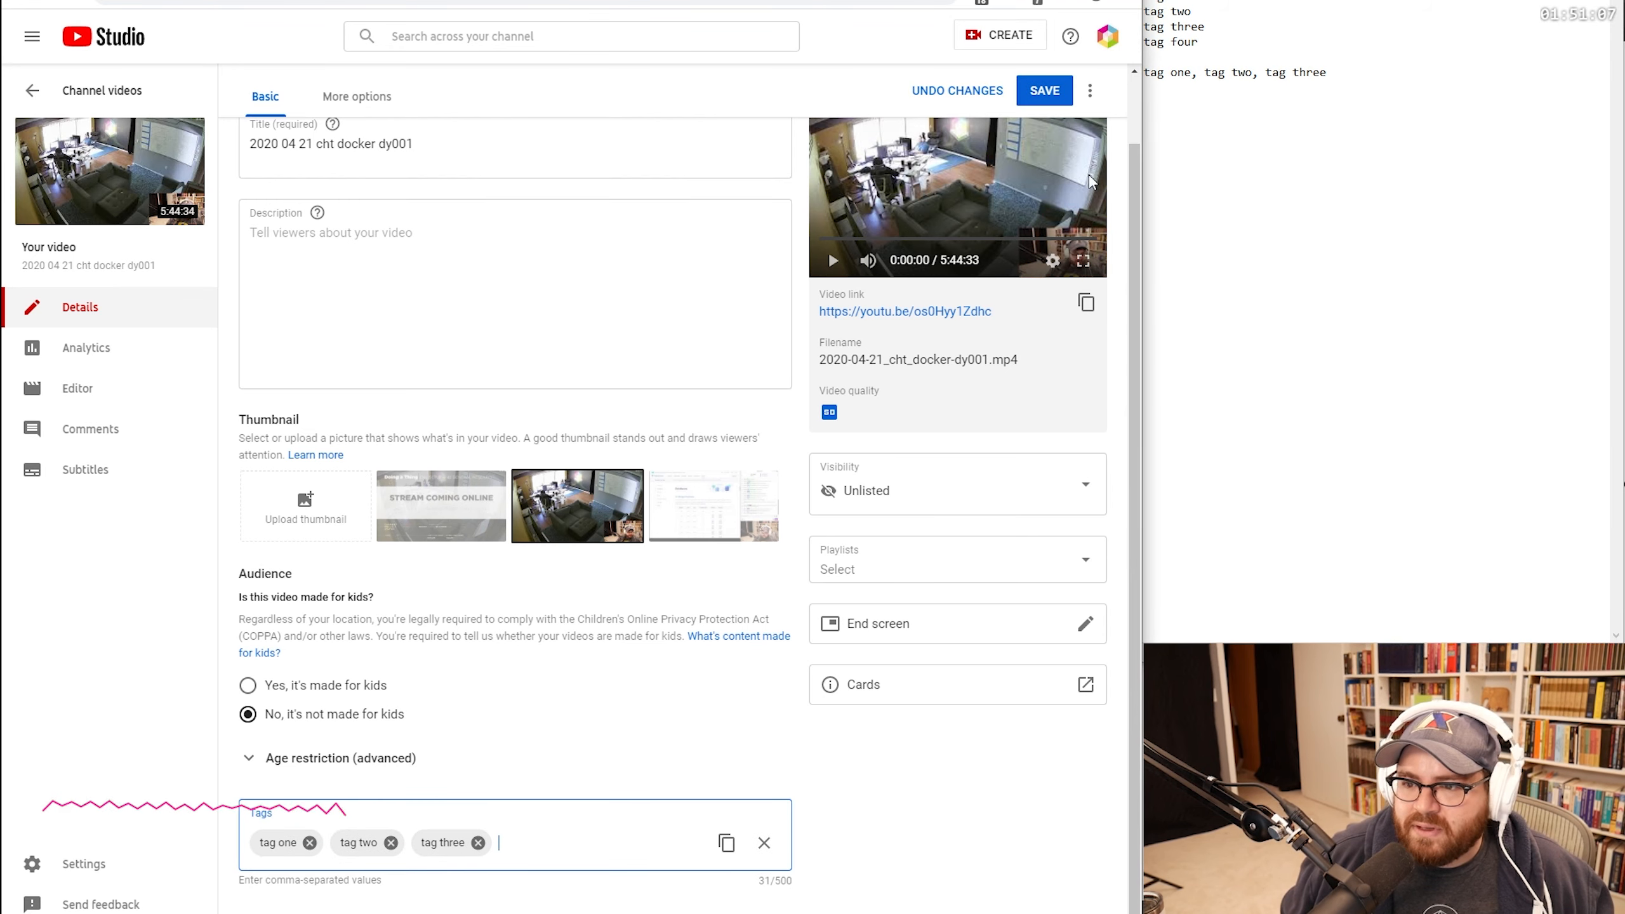
pyautogui.click(1354, 72)
pyautogui.tripleClick(1354, 72)
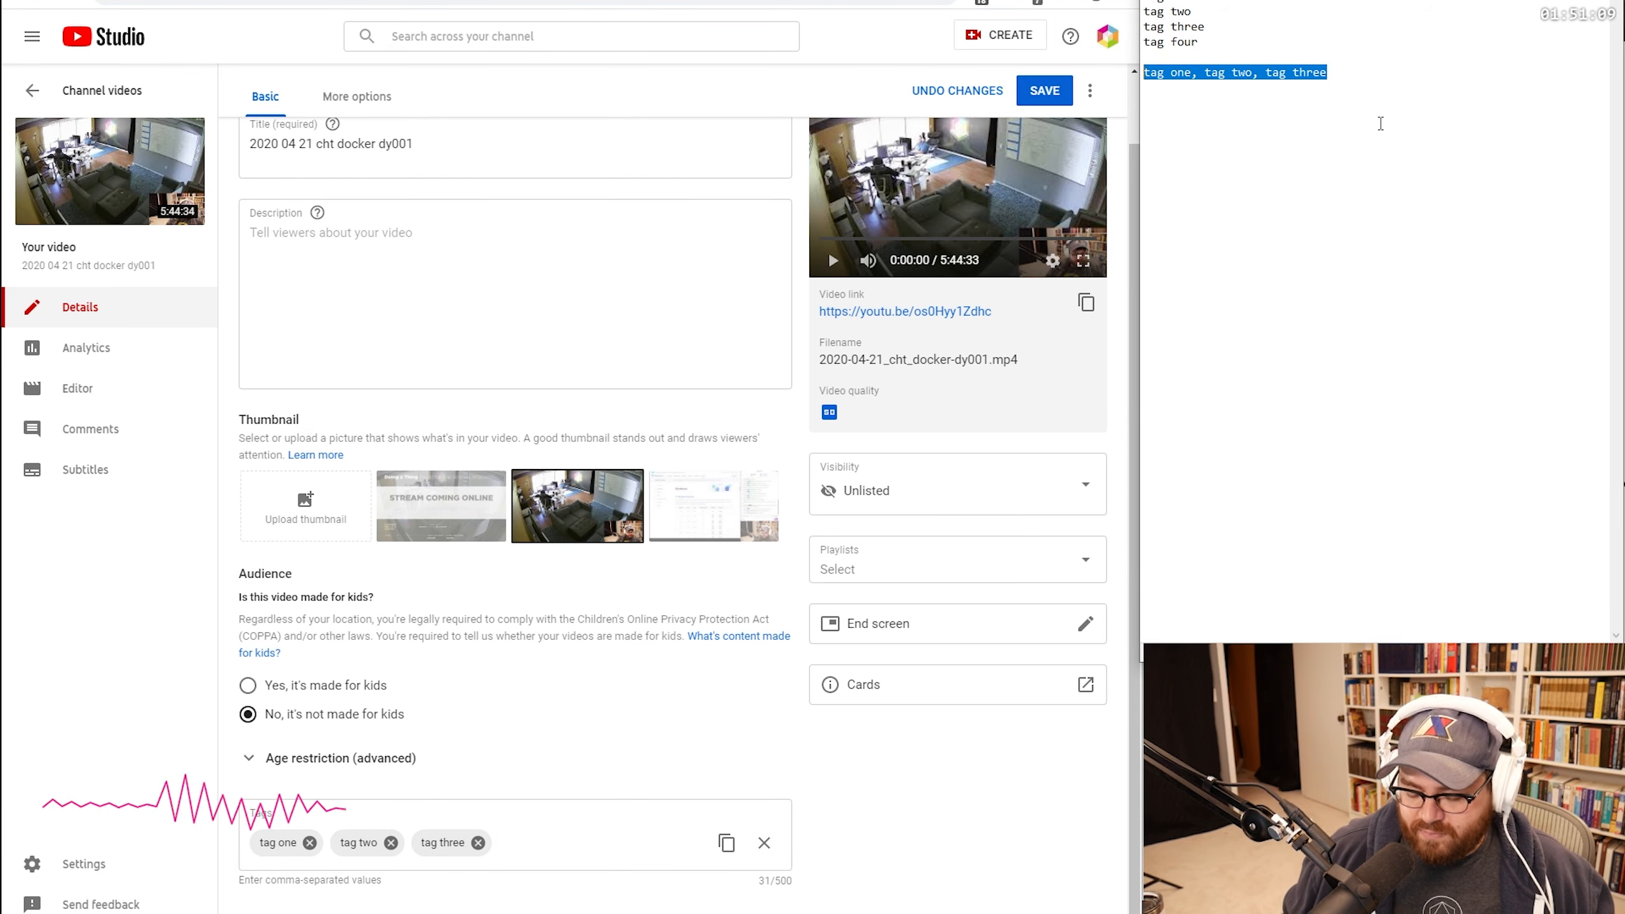
pyautogui.press('BackSpace')
pyautogui.click(378, 0)
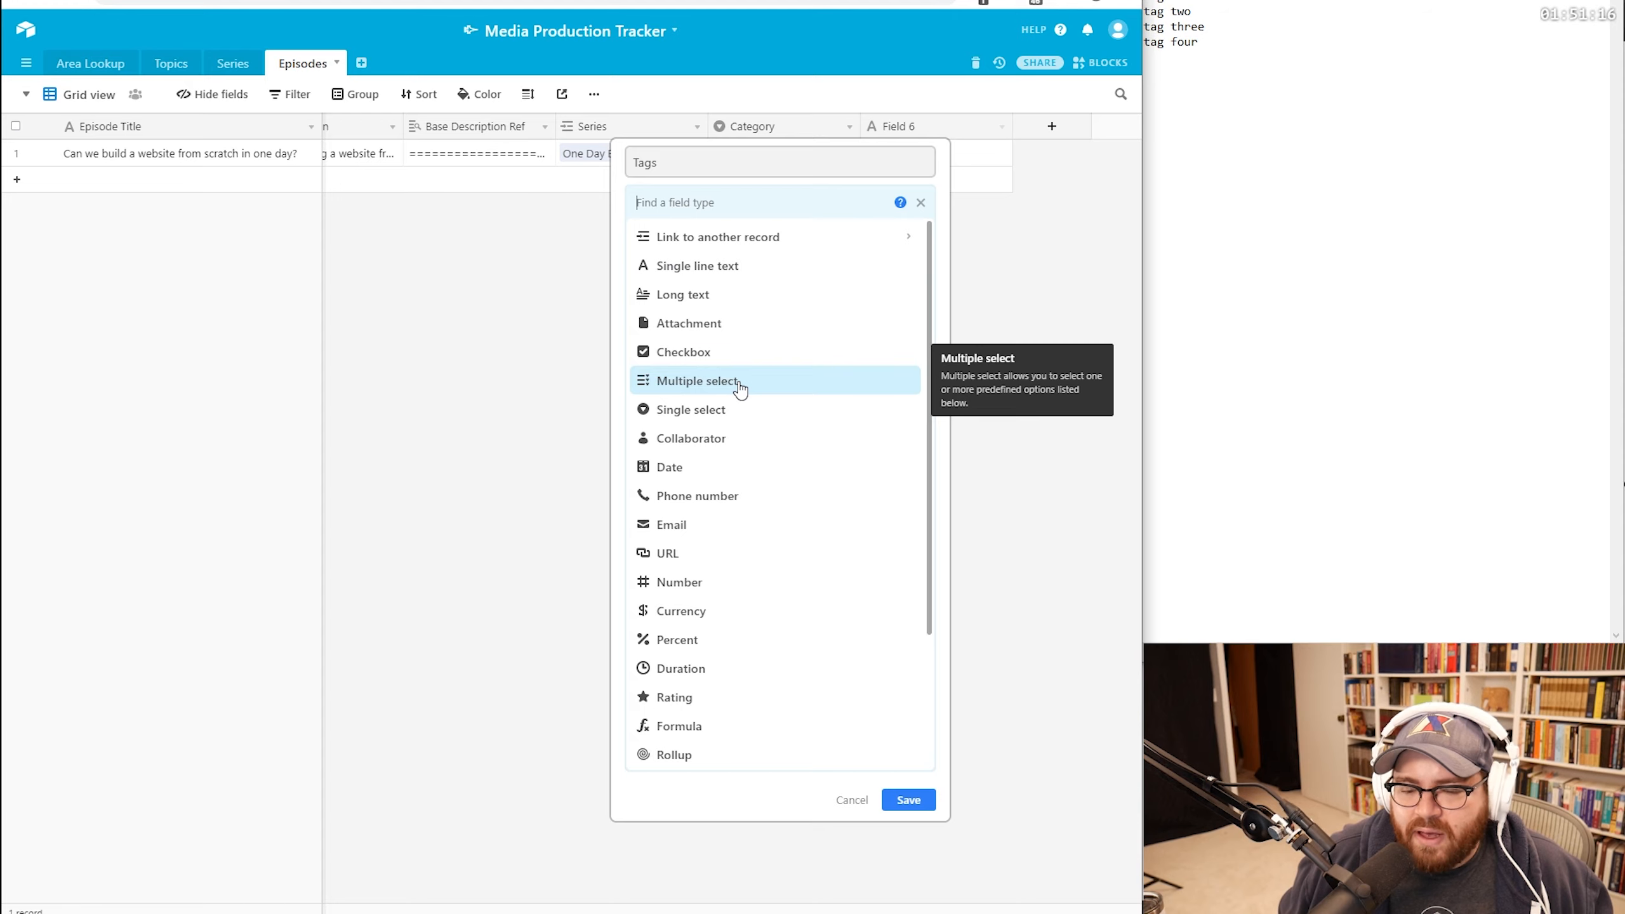
# Step: Make Tags a multiple-select field with an omatum option
pyautogui.click(738, 382)
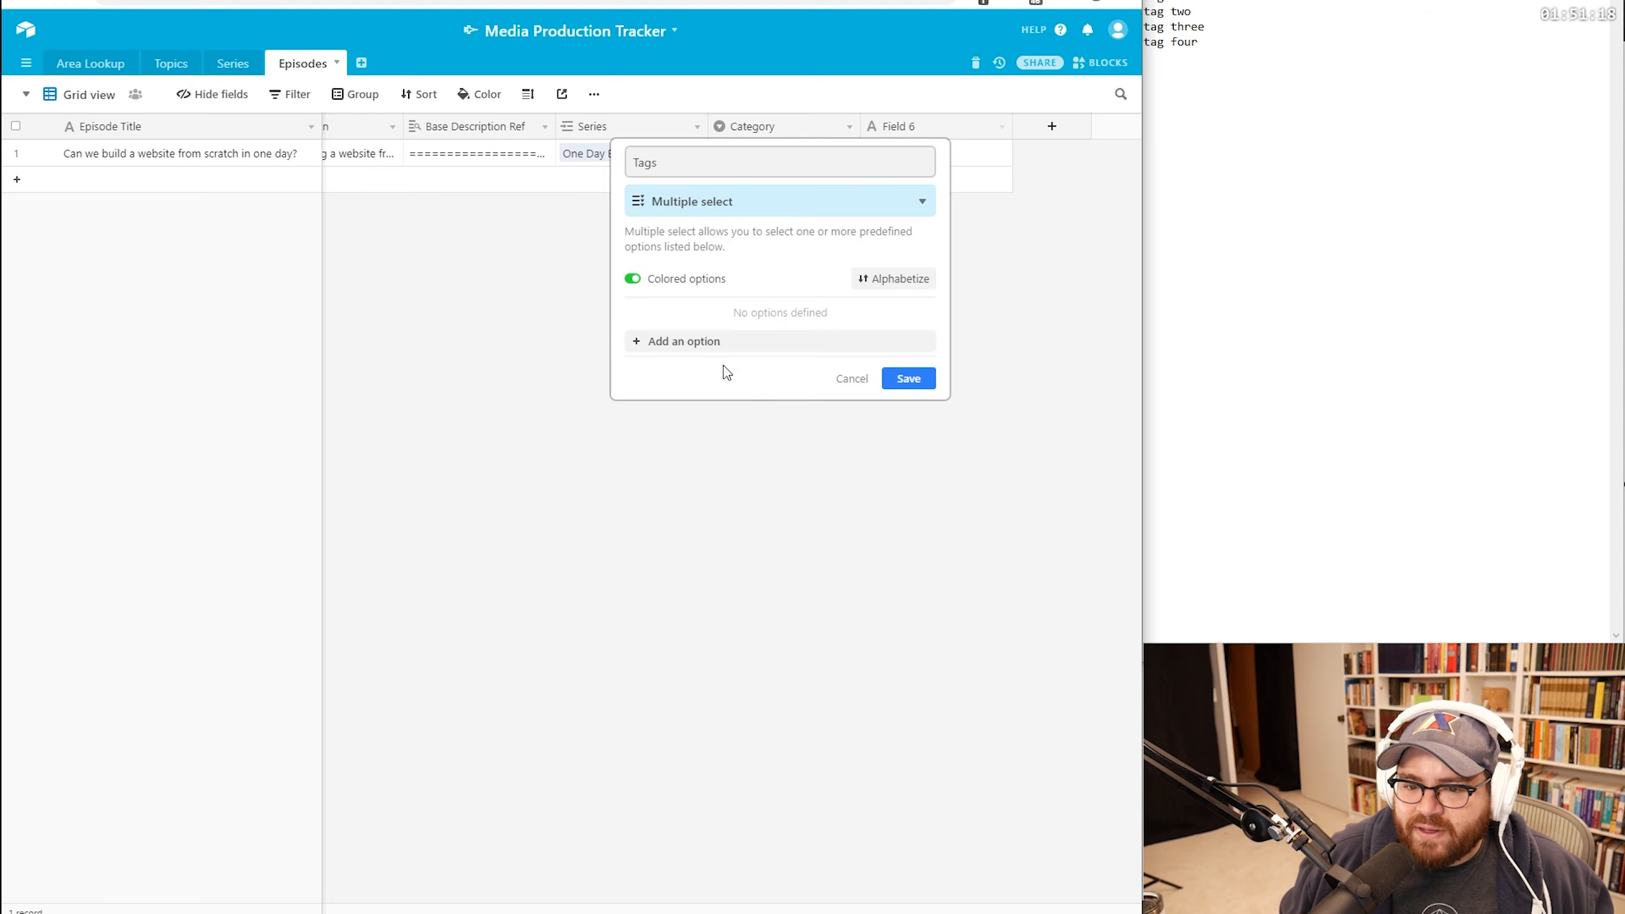
pyautogui.click(707, 344)
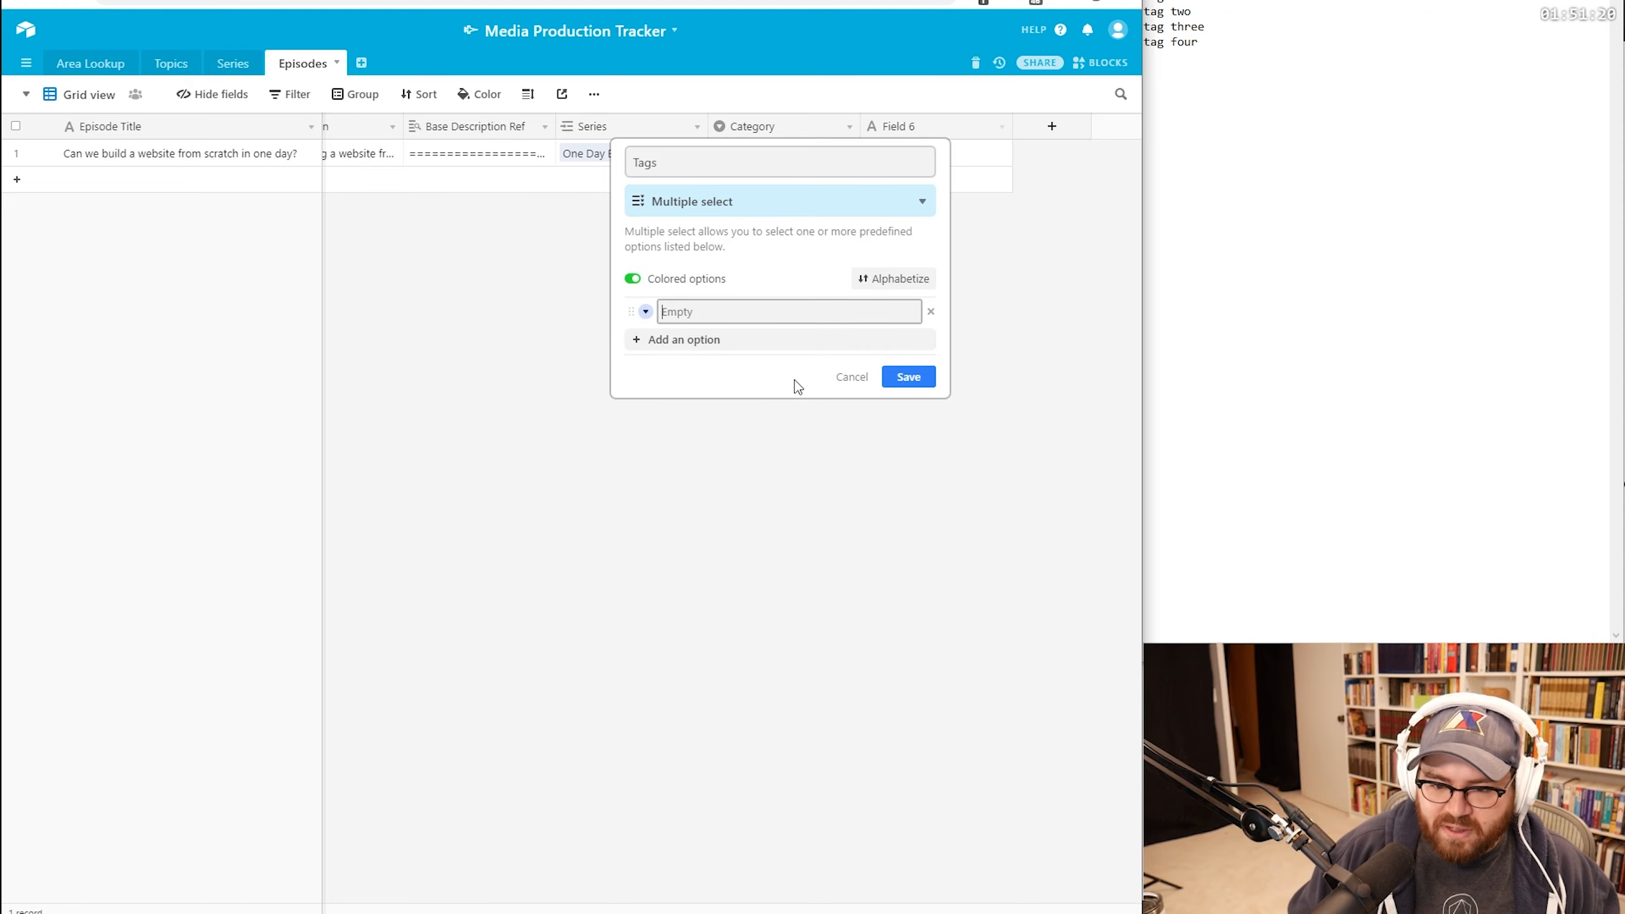
pyautogui.write('omatum')
pyautogui.press('Return')
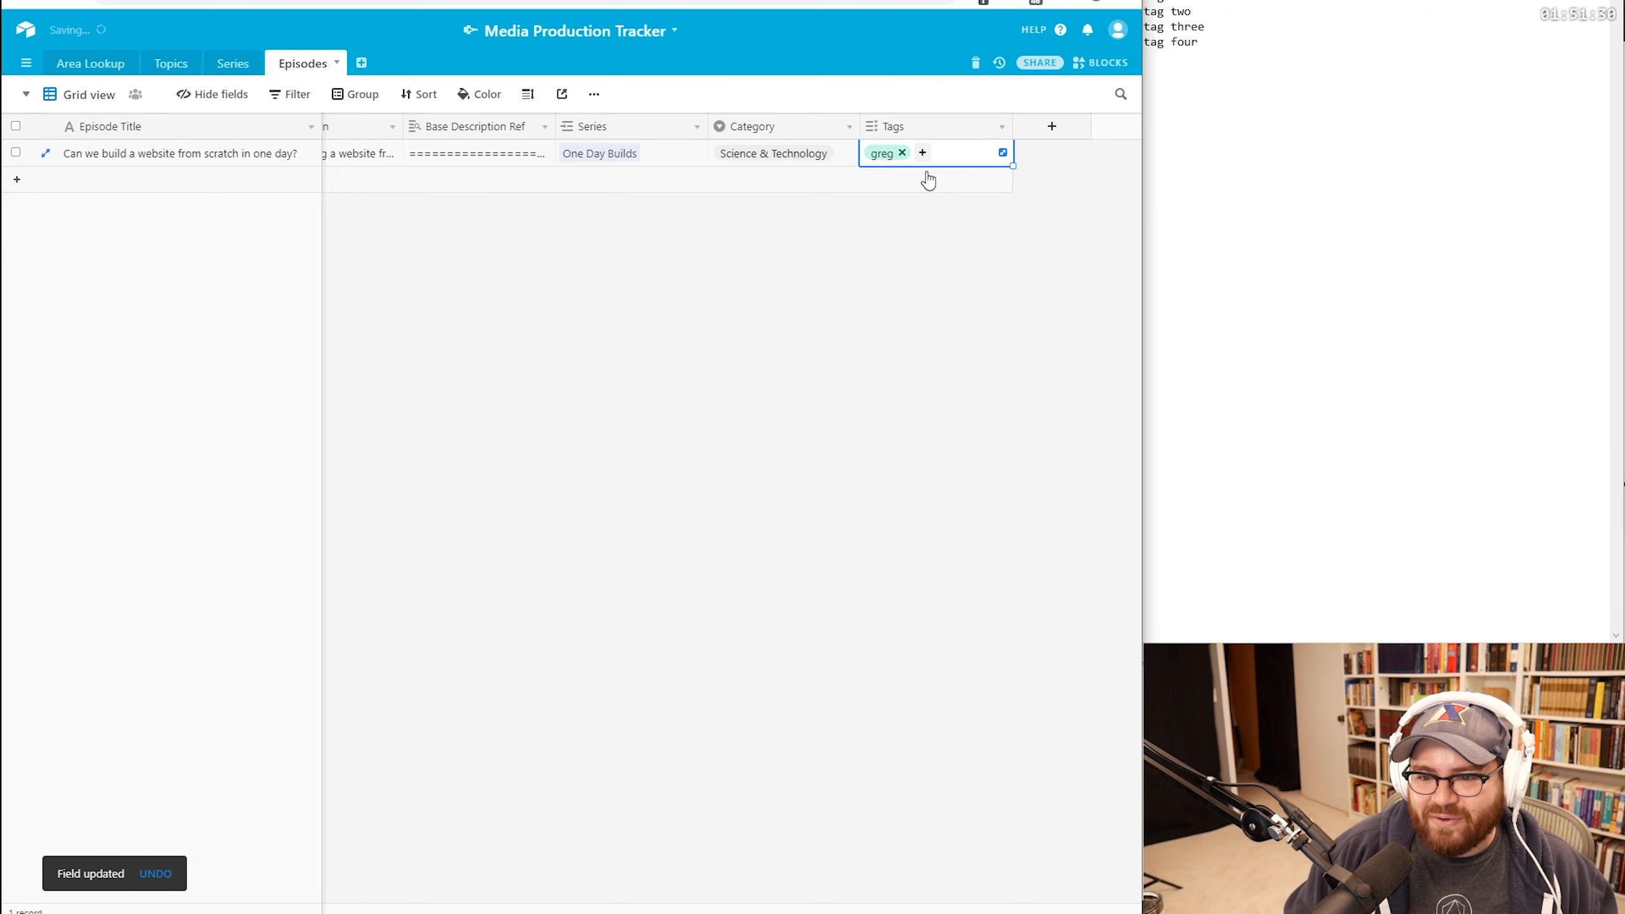
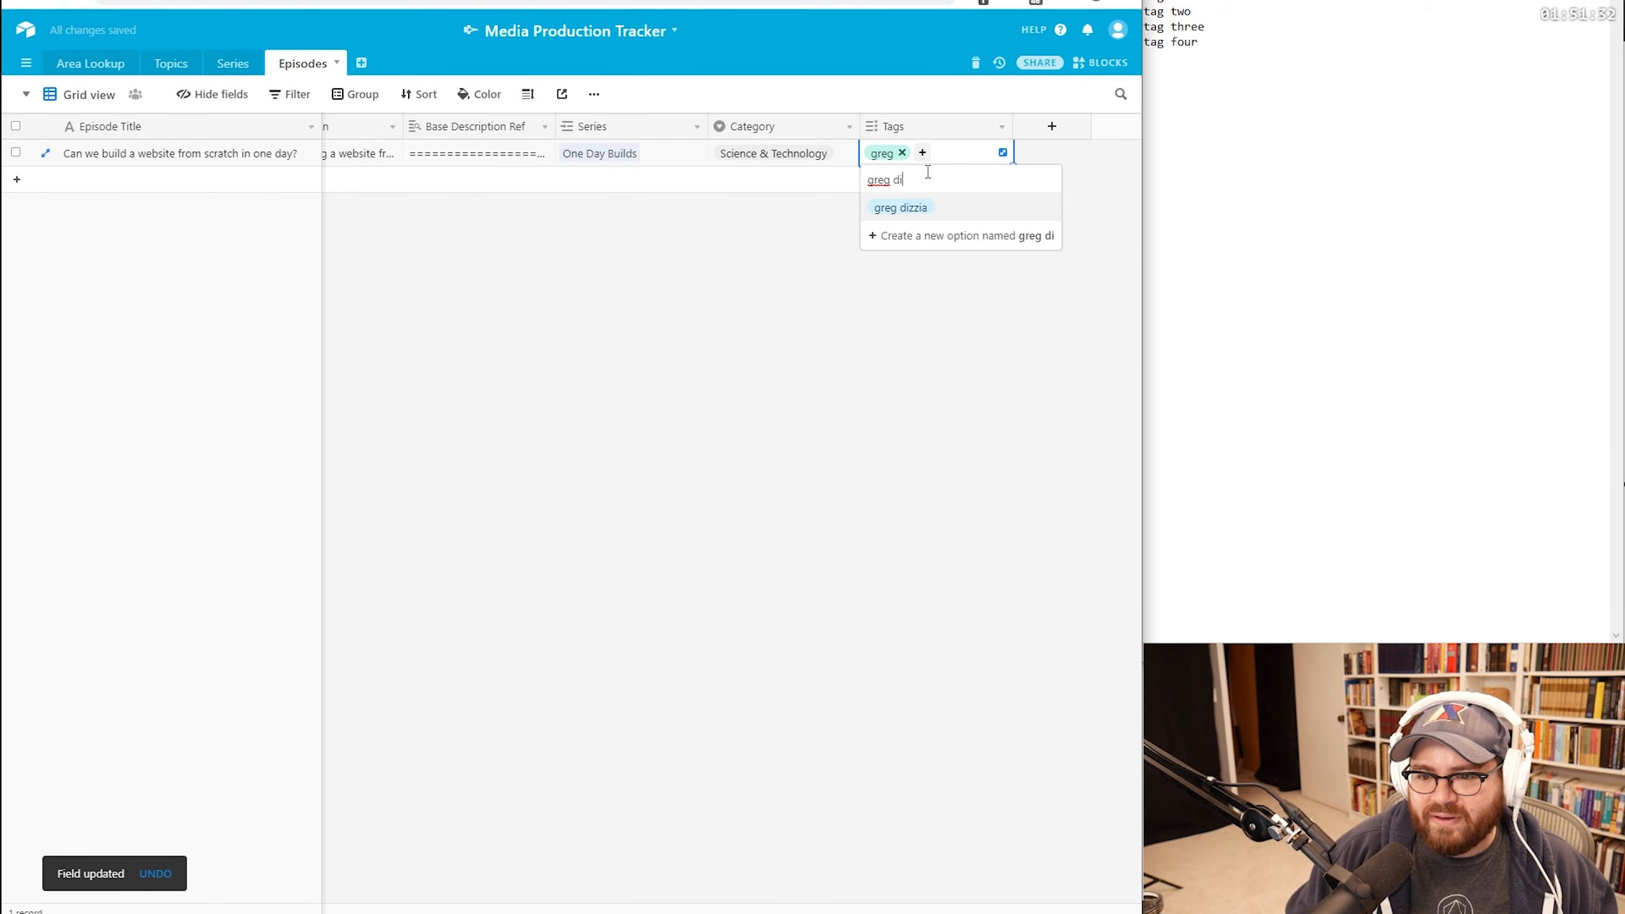
# Step: Tag the episode with the creator's full-name tag and omatum, then review all its tags
pyautogui.press('Return')
pyautogui.press('Return')
pyautogui.click(1002, 153)
pyautogui.moveTo(669, 136); pyautogui.dragTo(473, 133)
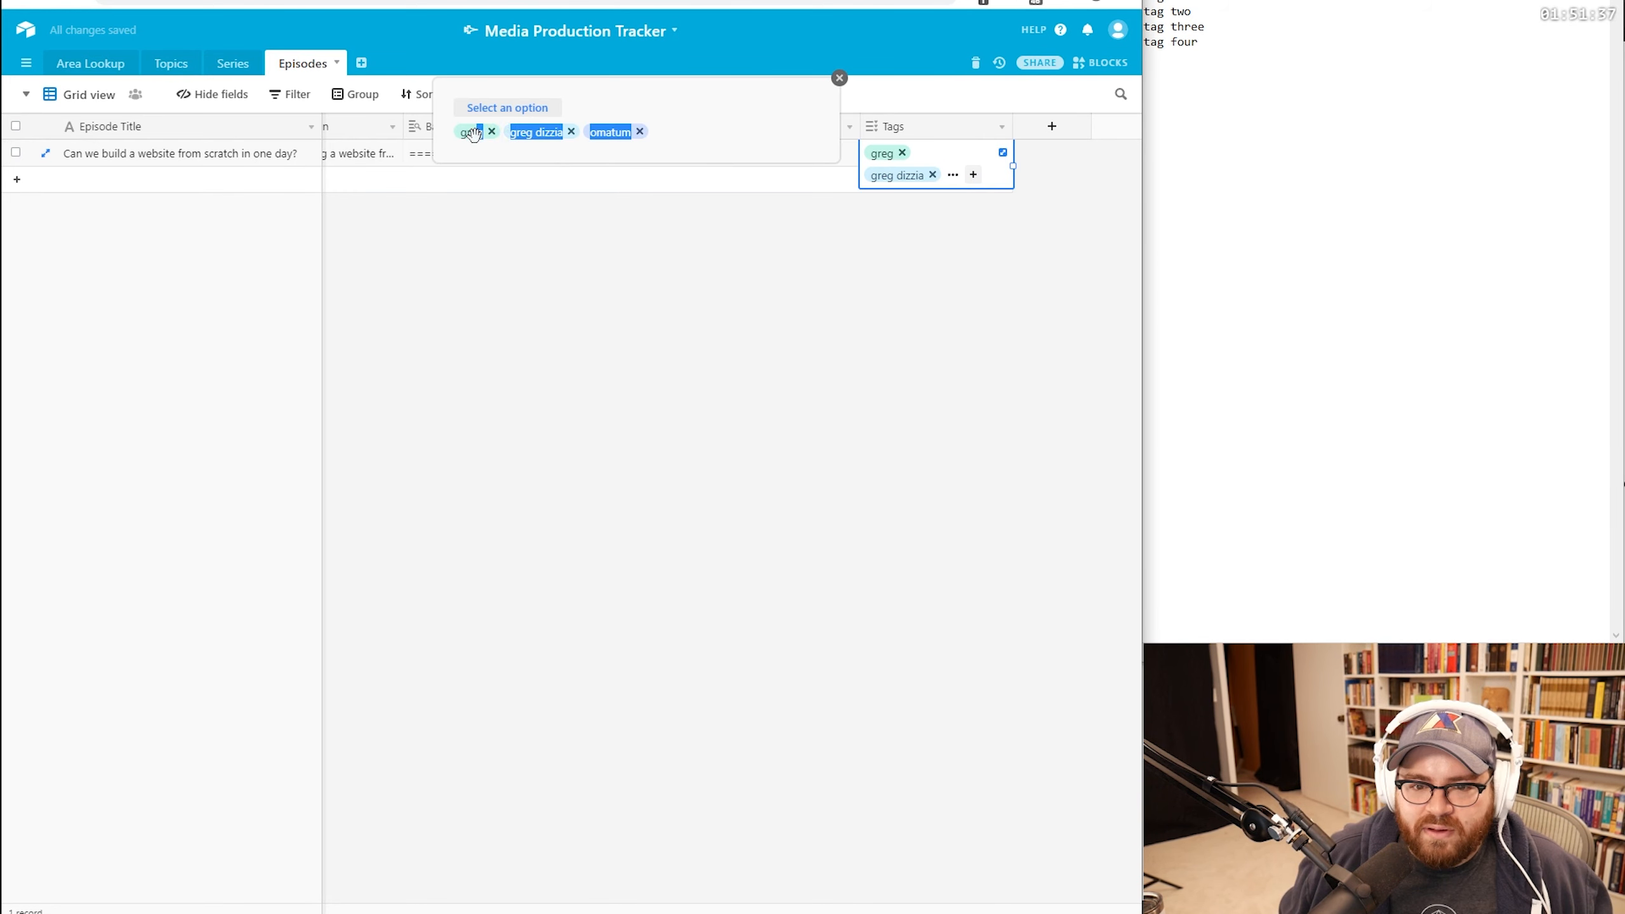
pyautogui.click(840, 78)
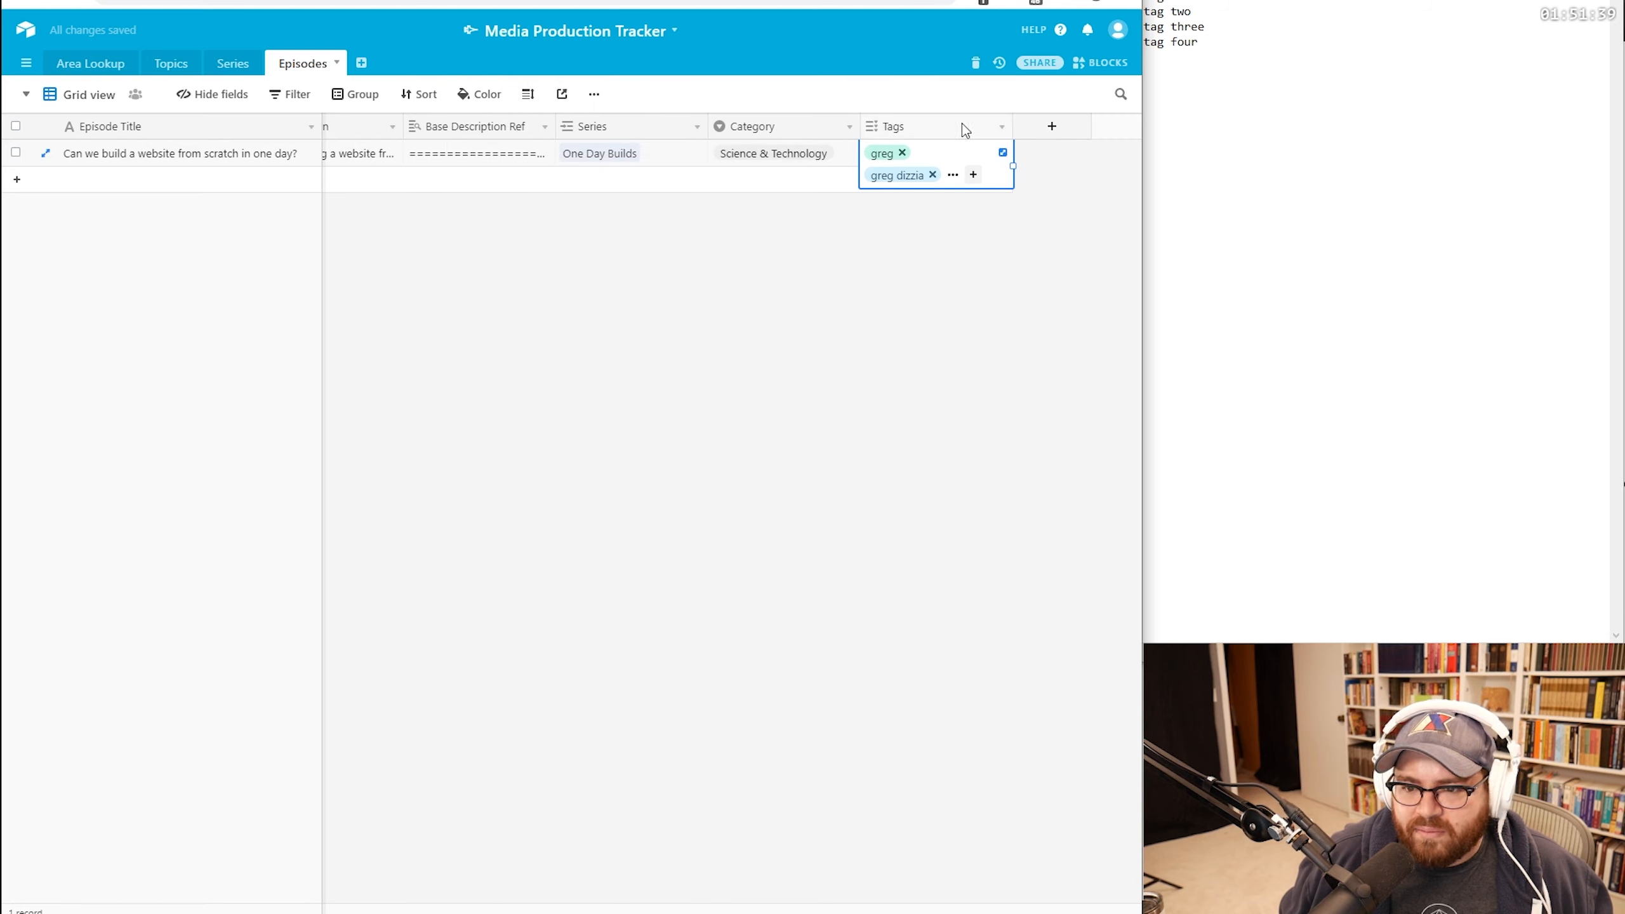
pyautogui.rightClick(928, 153)
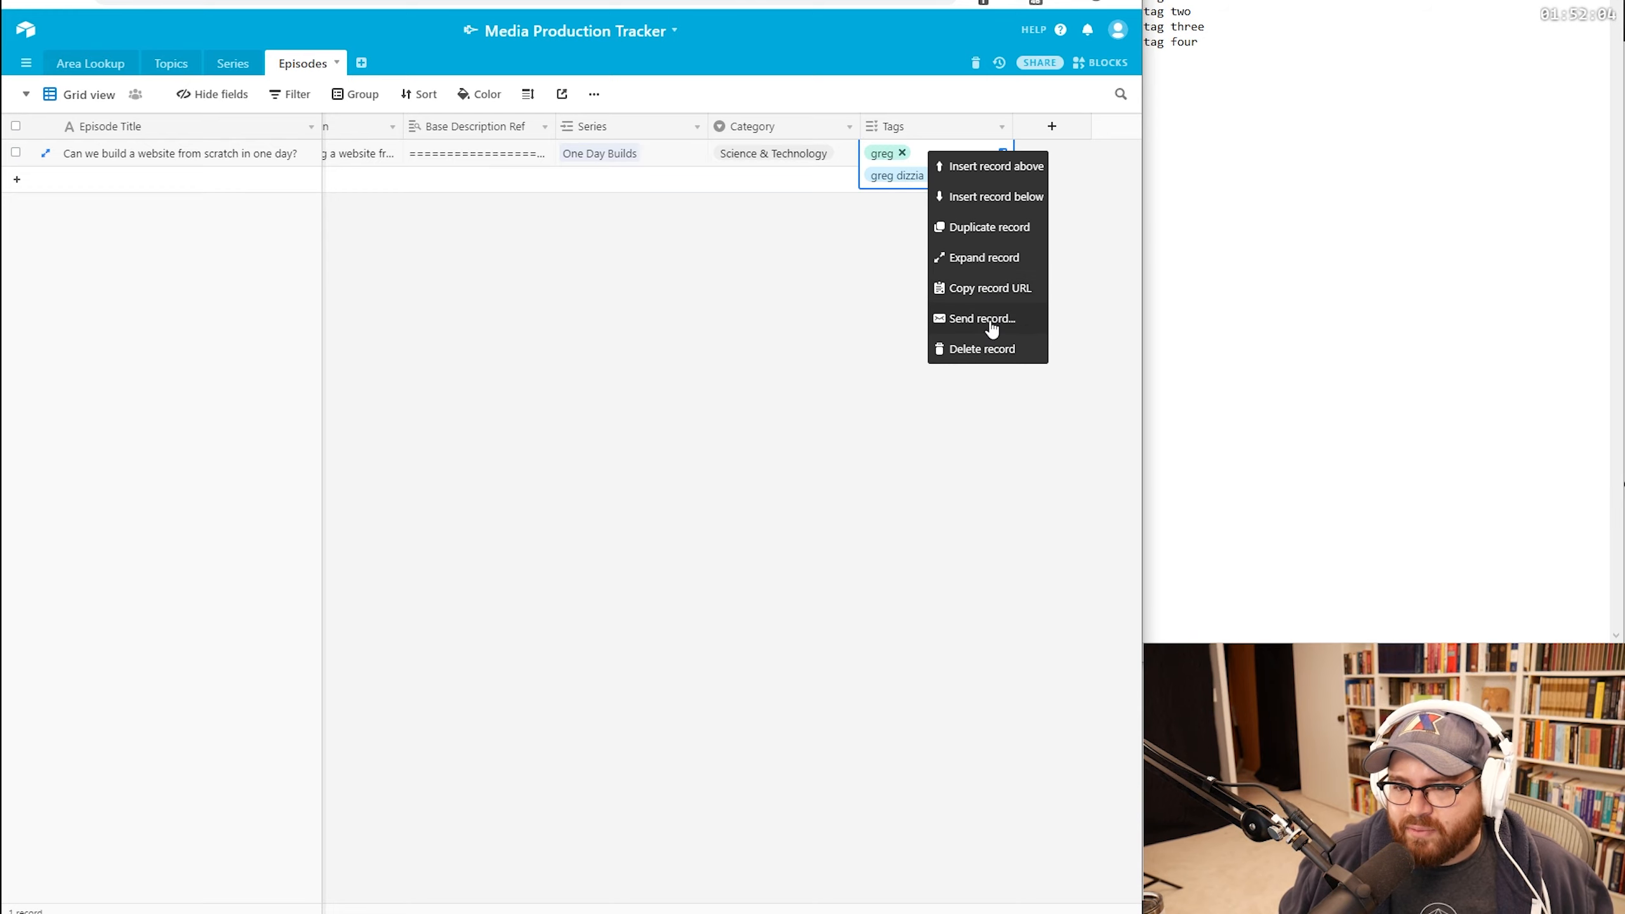
pyautogui.click(990, 319)
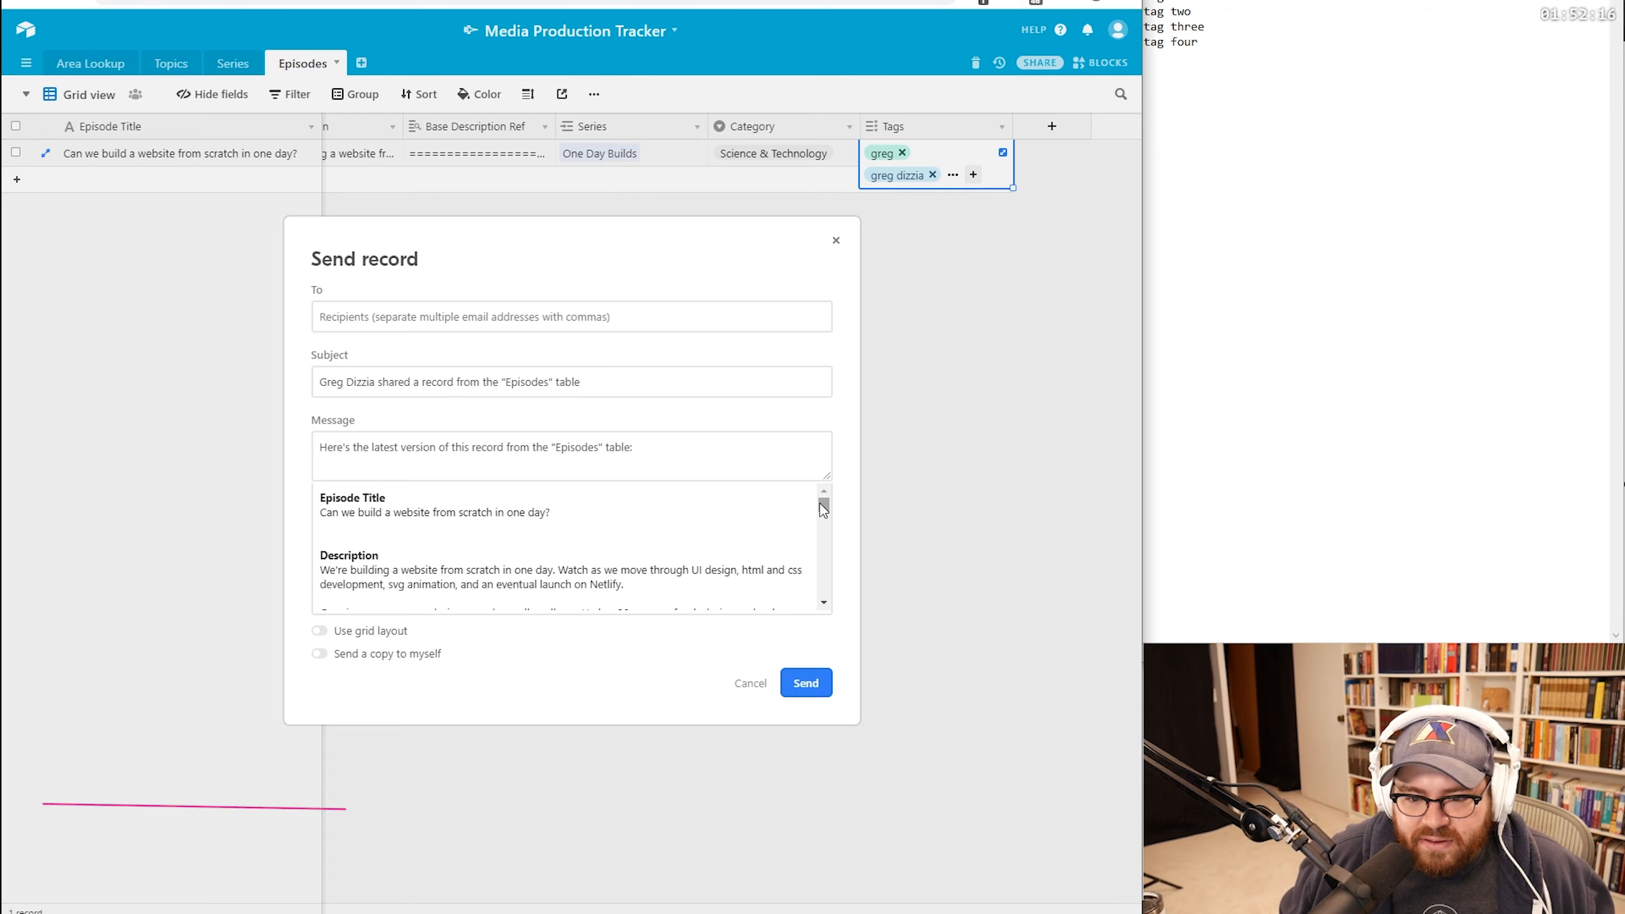
pyautogui.moveTo(822, 507)
pyautogui.mouseDown()
pyautogui.moveTo(831, 539)
pyautogui.moveTo(832, 523)
pyautogui.mouseUp()
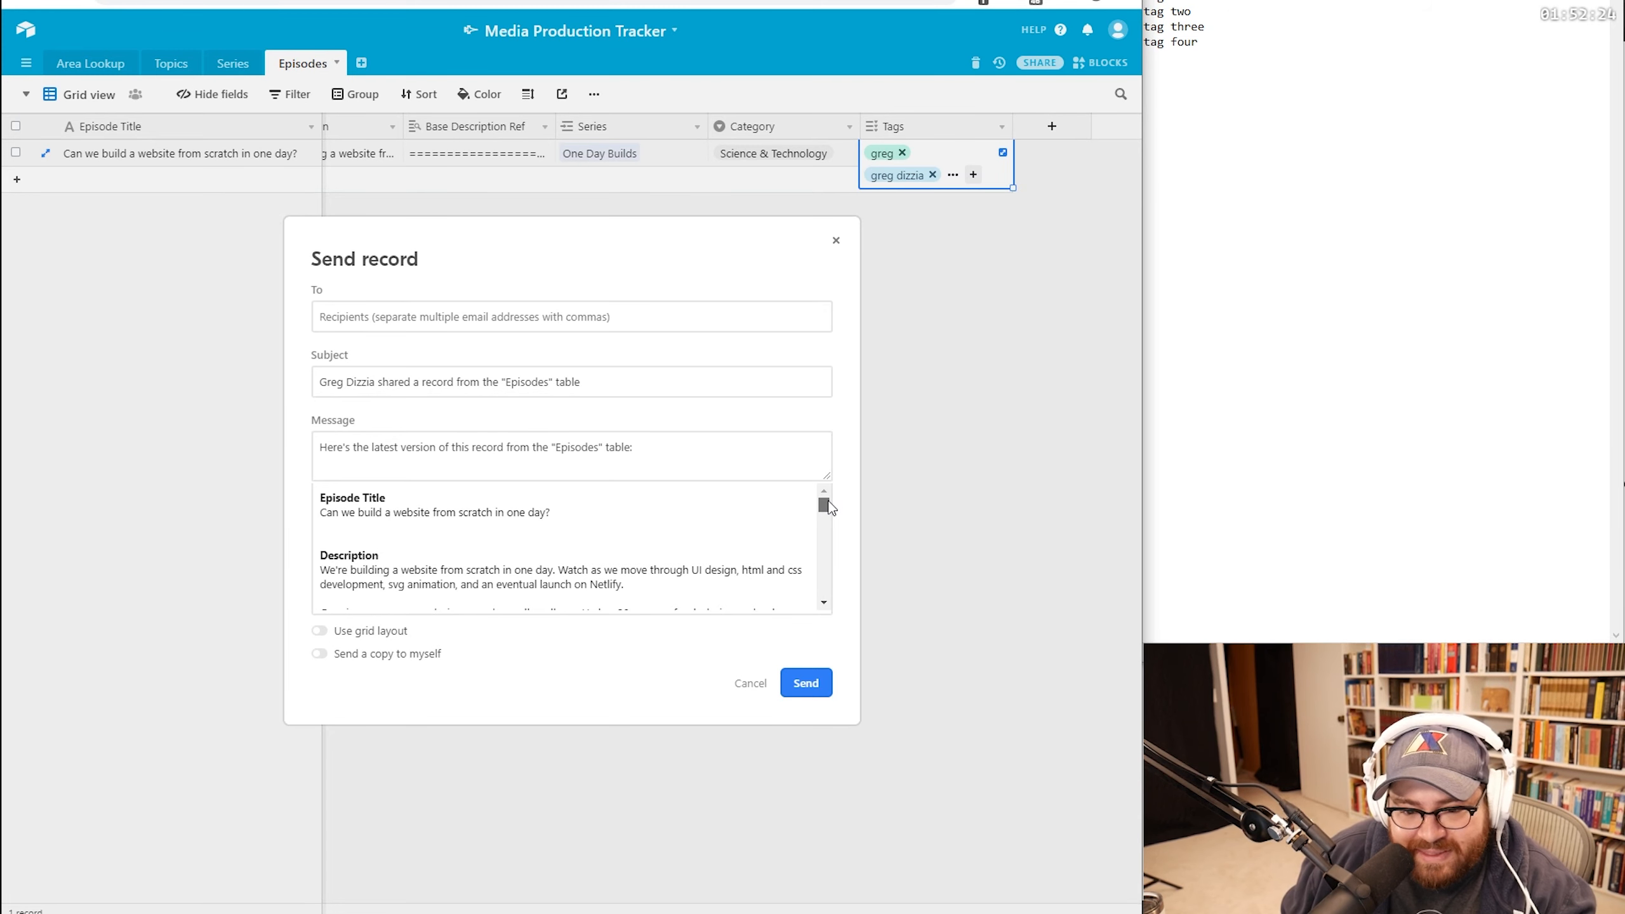
pyautogui.moveTo(828, 501); pyautogui.dragTo(827, 500)
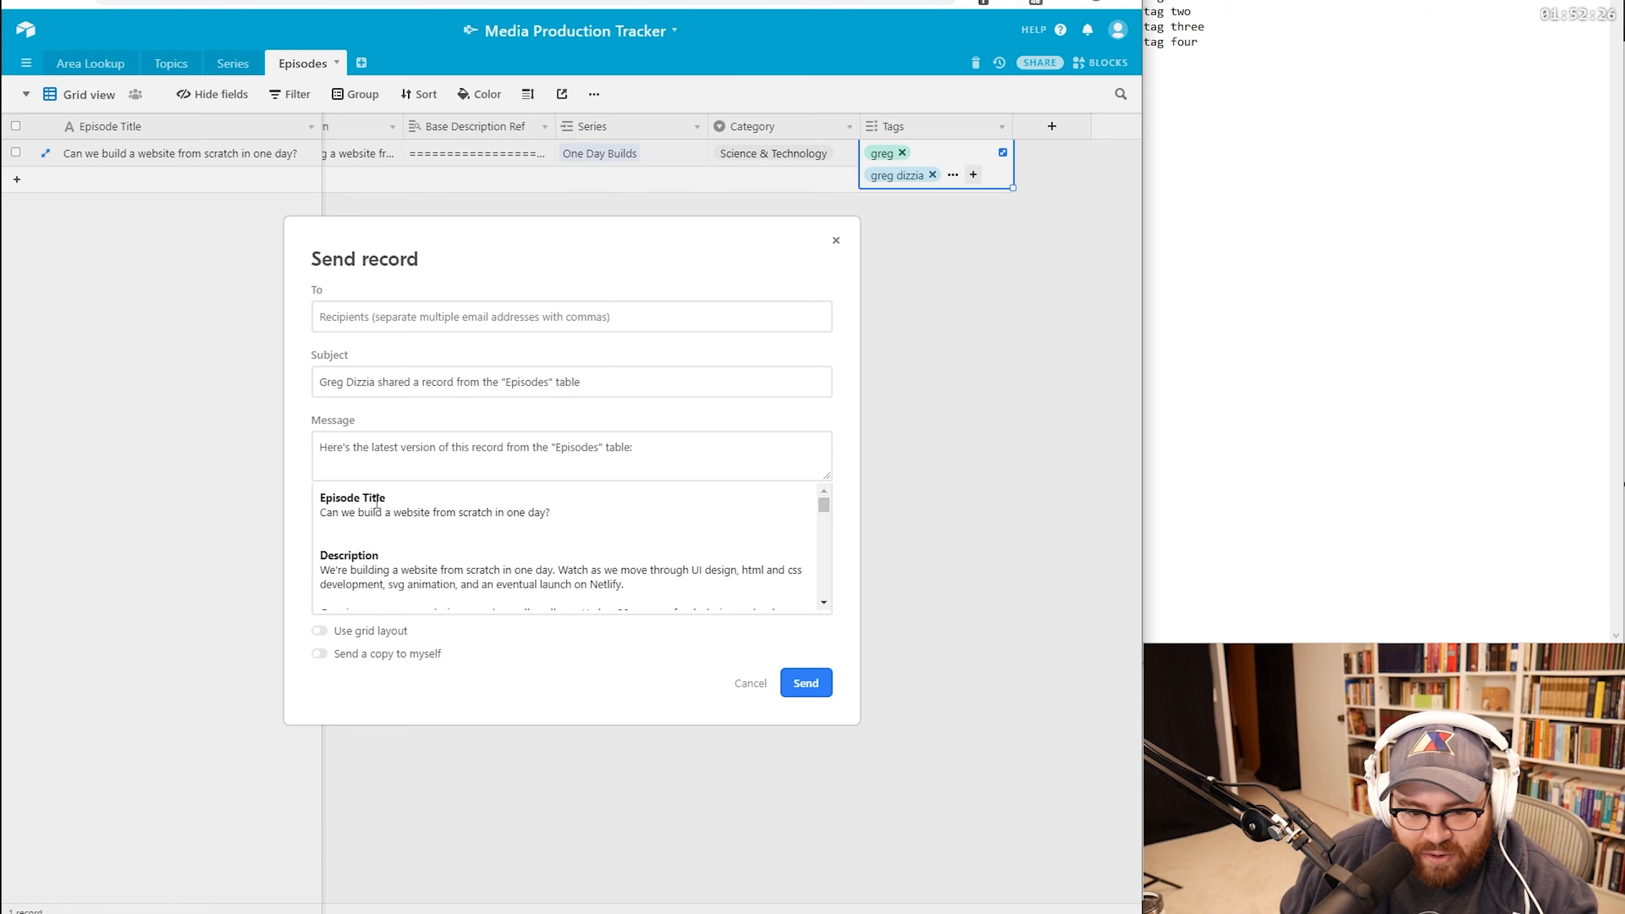
pyautogui.moveTo(363, 501); pyautogui.dragTo(401, 515)
pyautogui.click(484, 521)
pyautogui.click(368, 637)
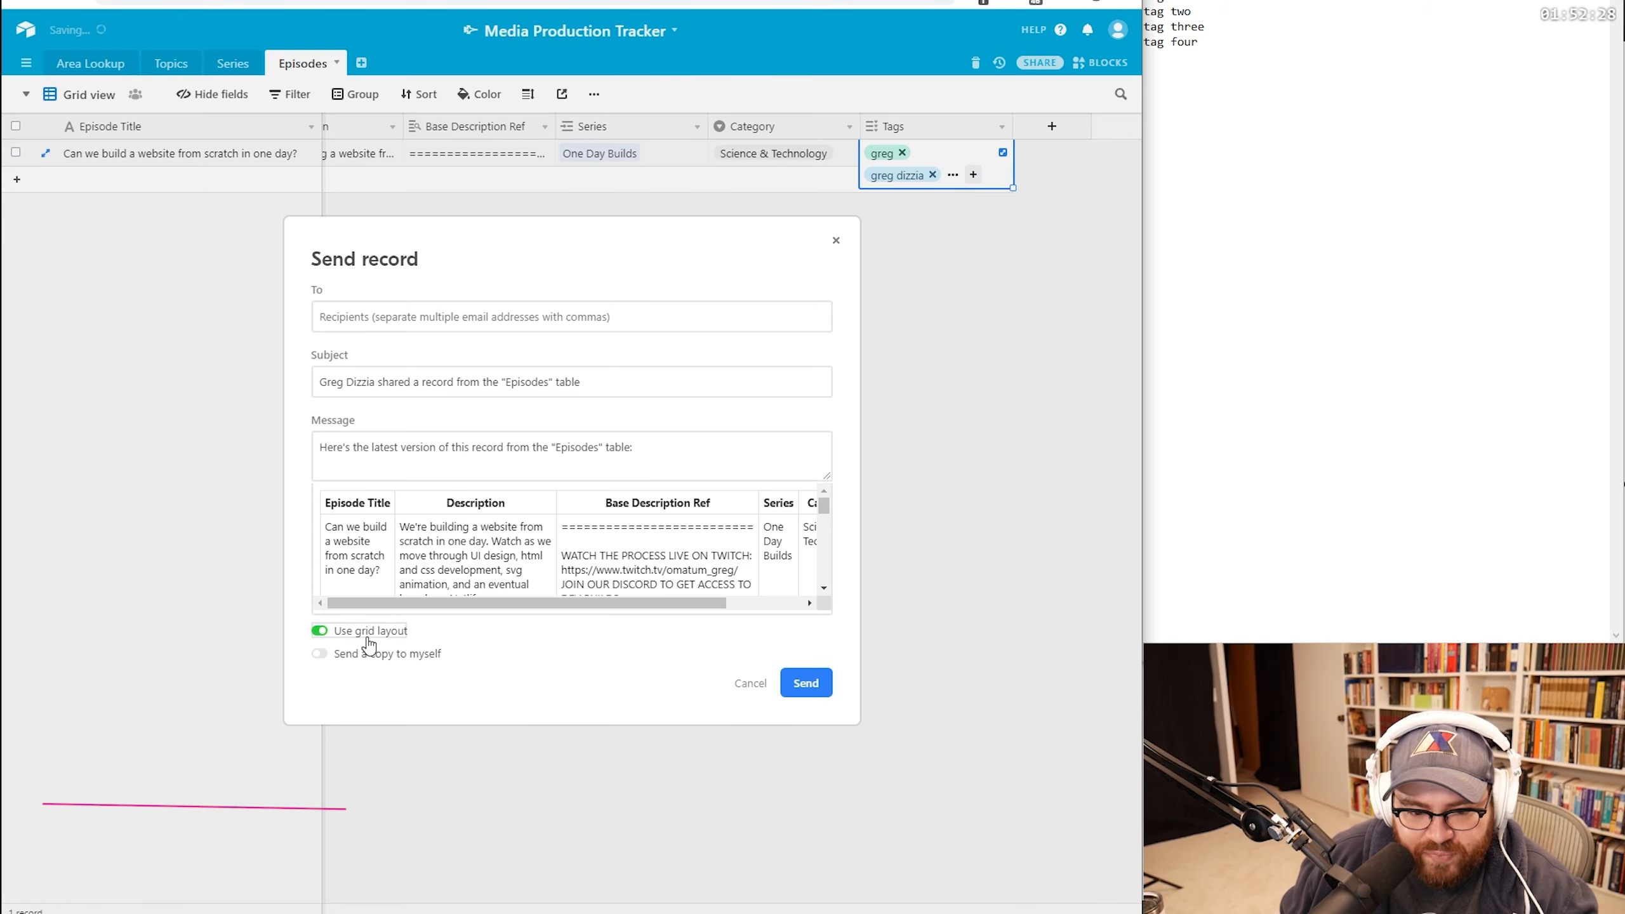
pyautogui.click(368, 637)
pyautogui.click(368, 637)
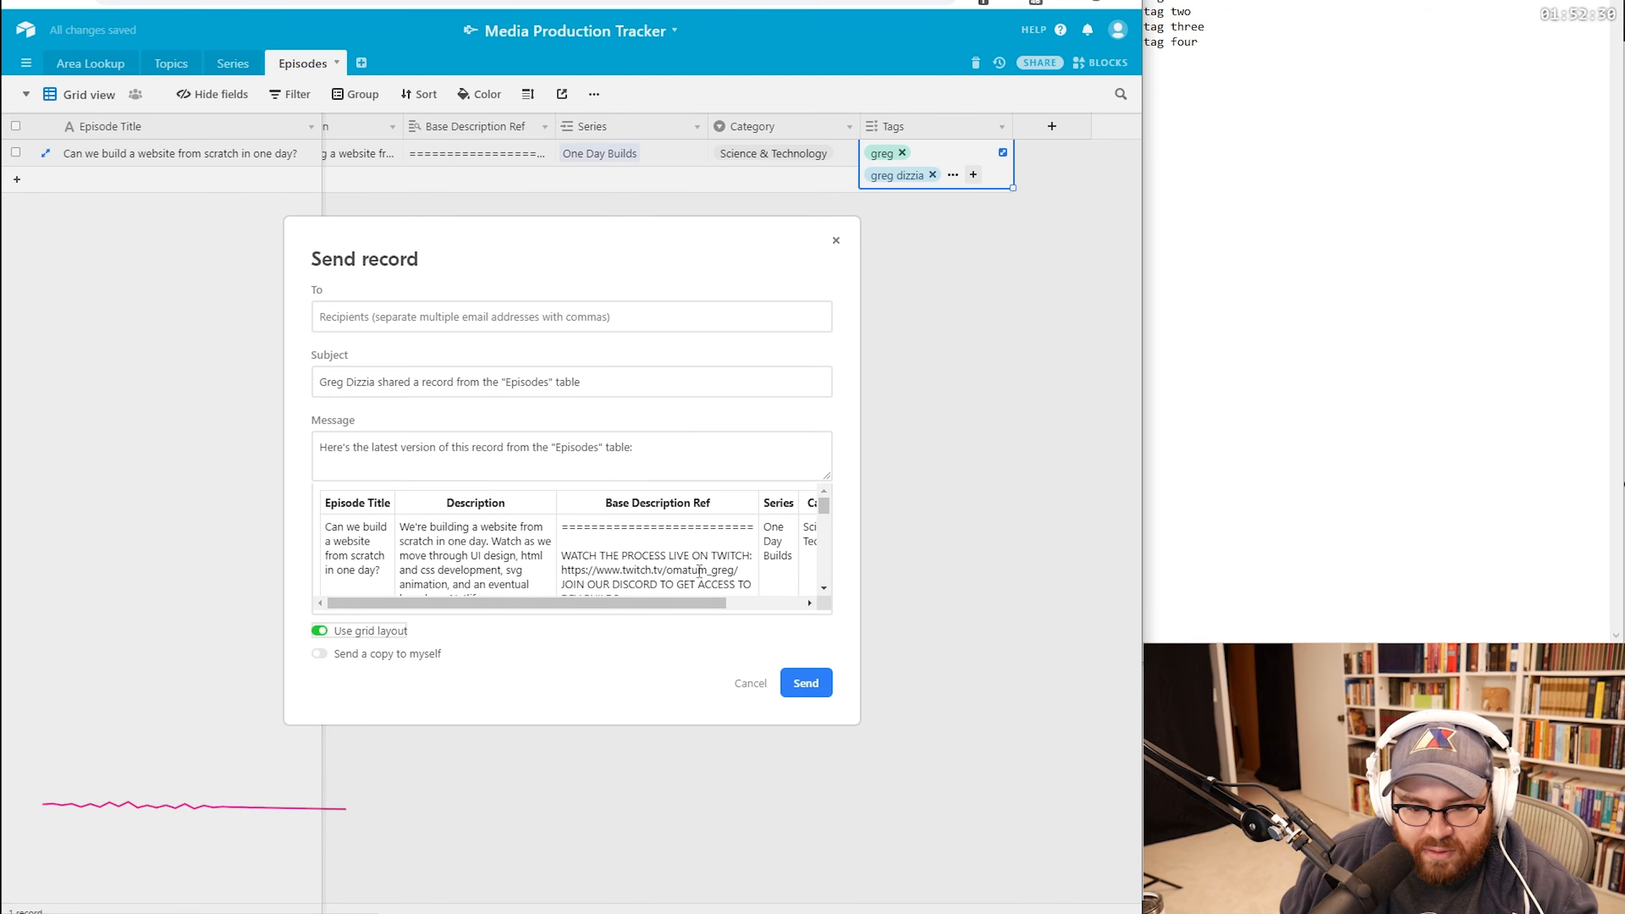
pyautogui.moveTo(821, 508); pyautogui.dragTo(825, 575)
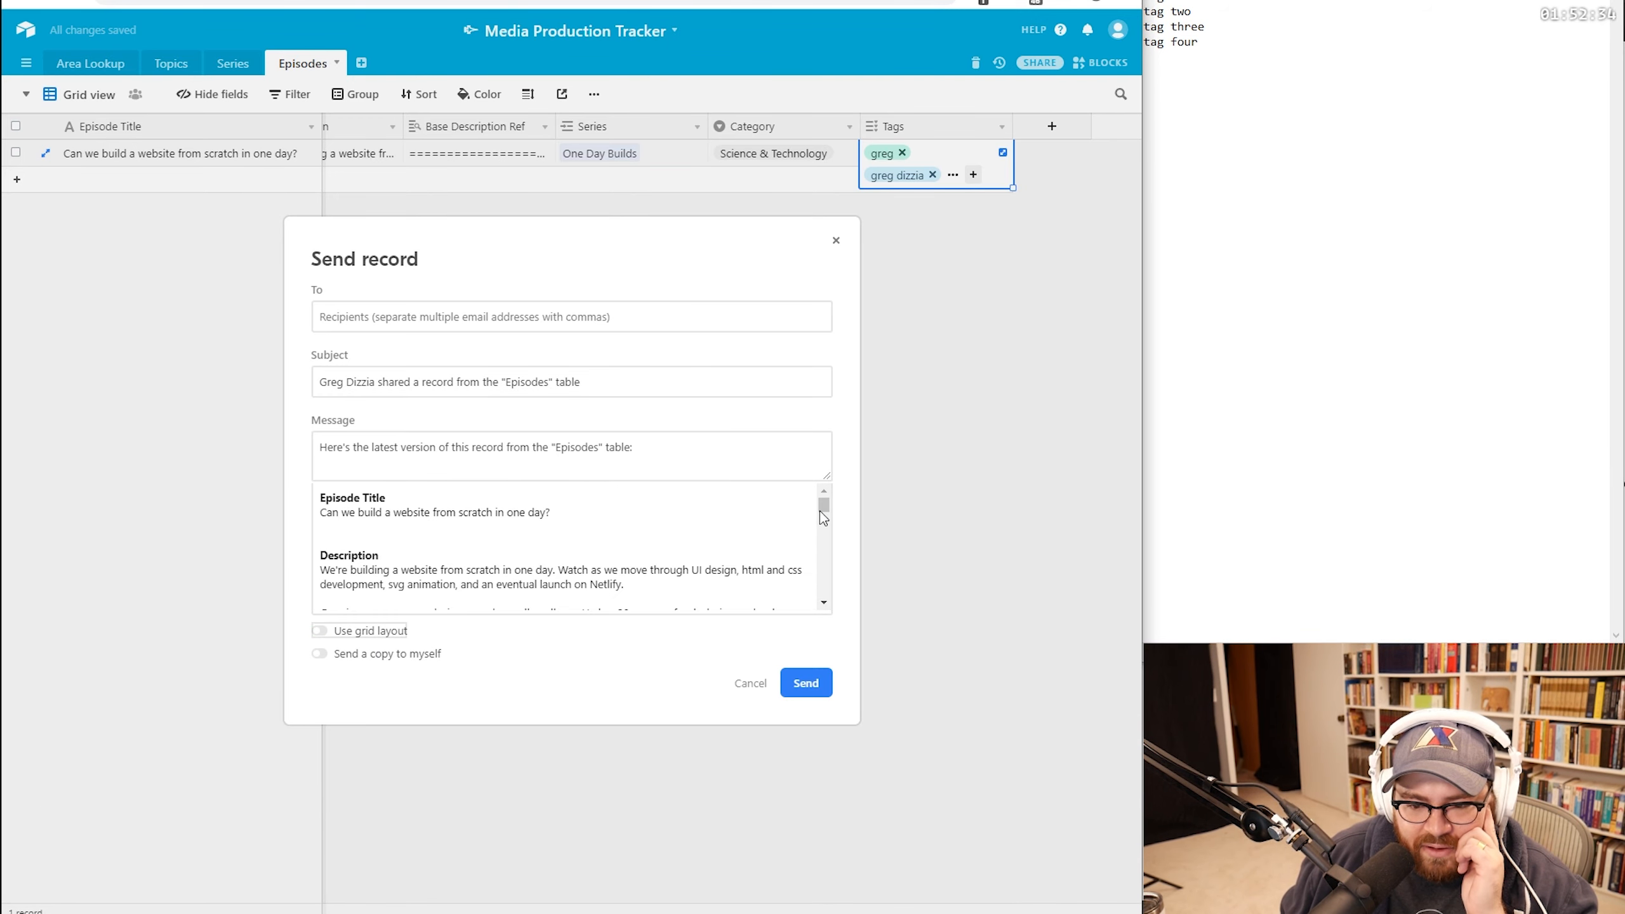
pyautogui.moveTo(821, 513); pyautogui.dragTo(825, 590)
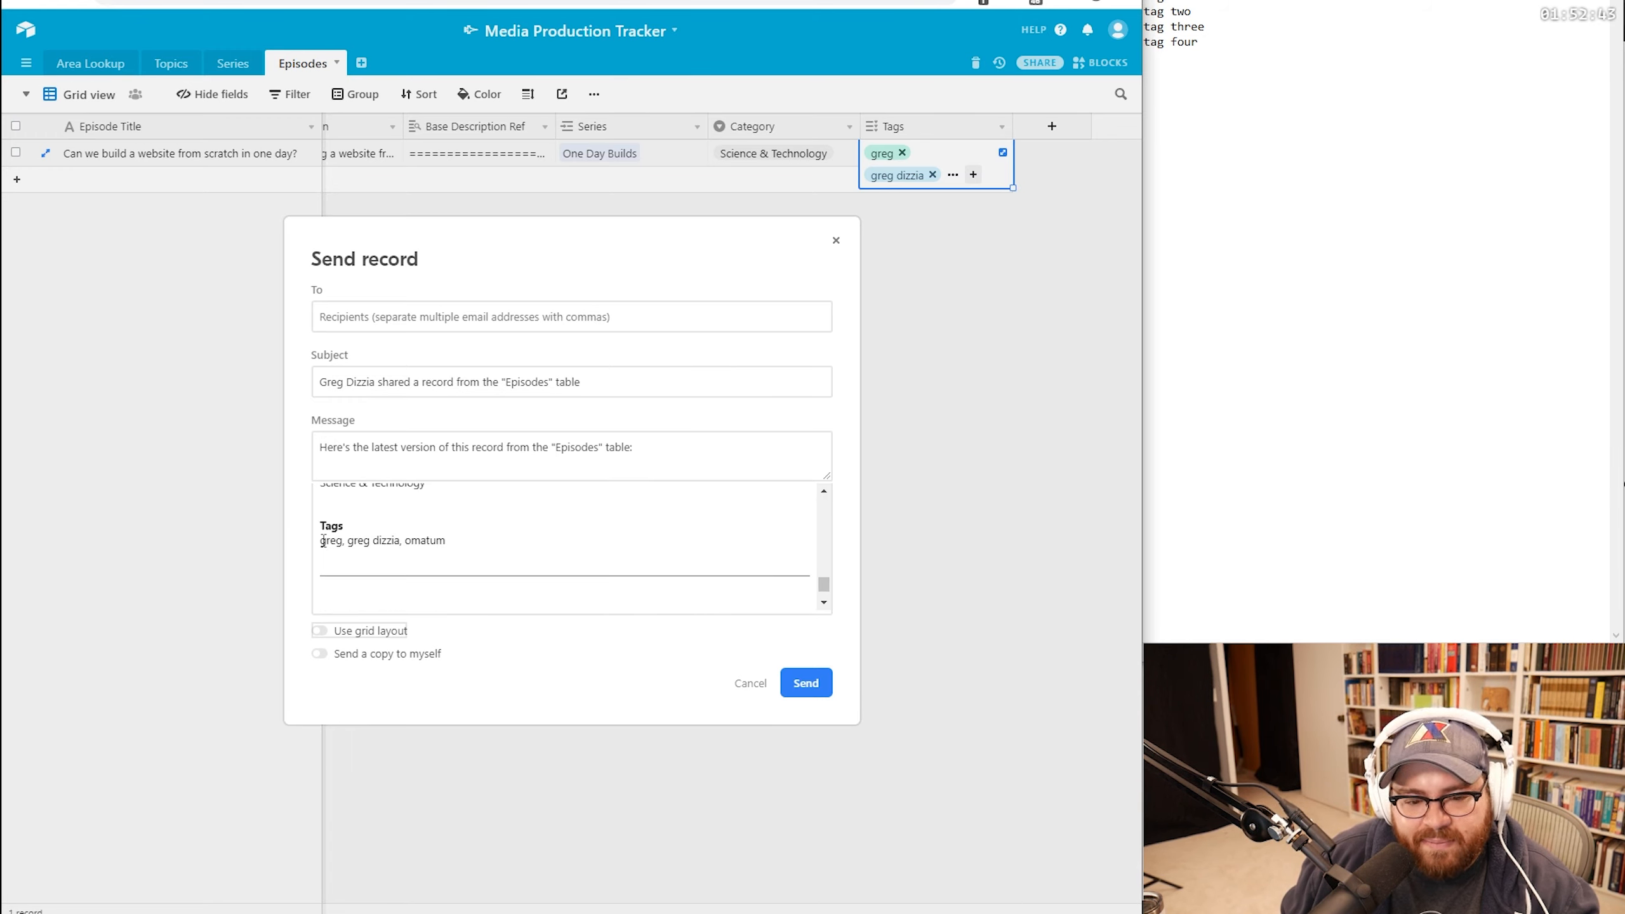
pyautogui.moveTo(389, 546); pyautogui.dragTo(455, 549)
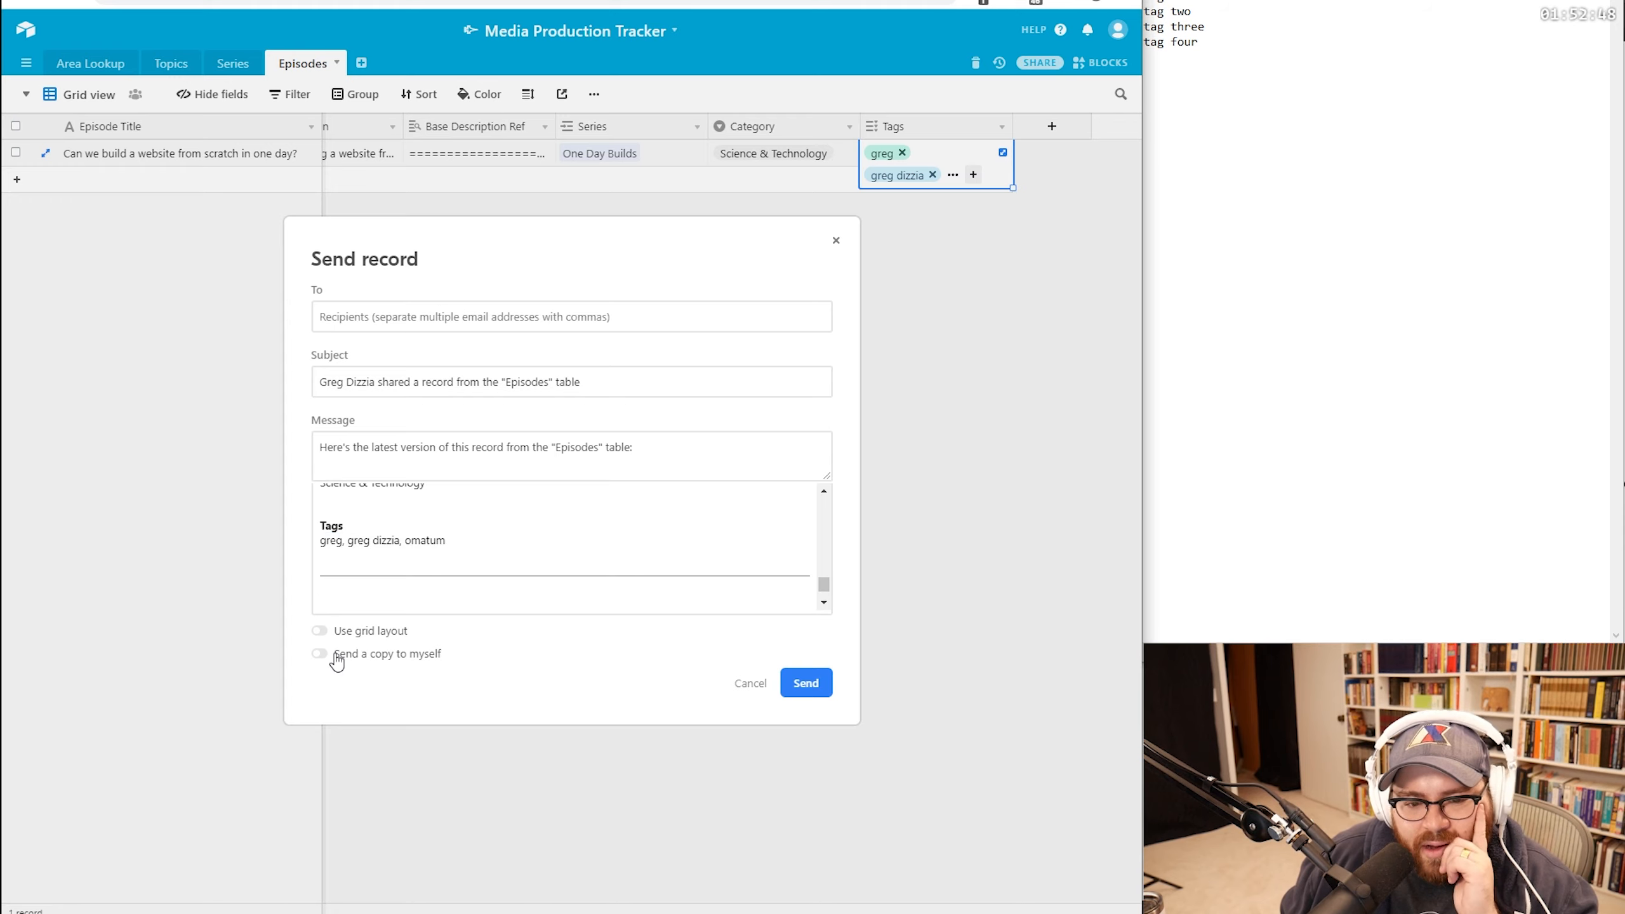
pyautogui.click(748, 683)
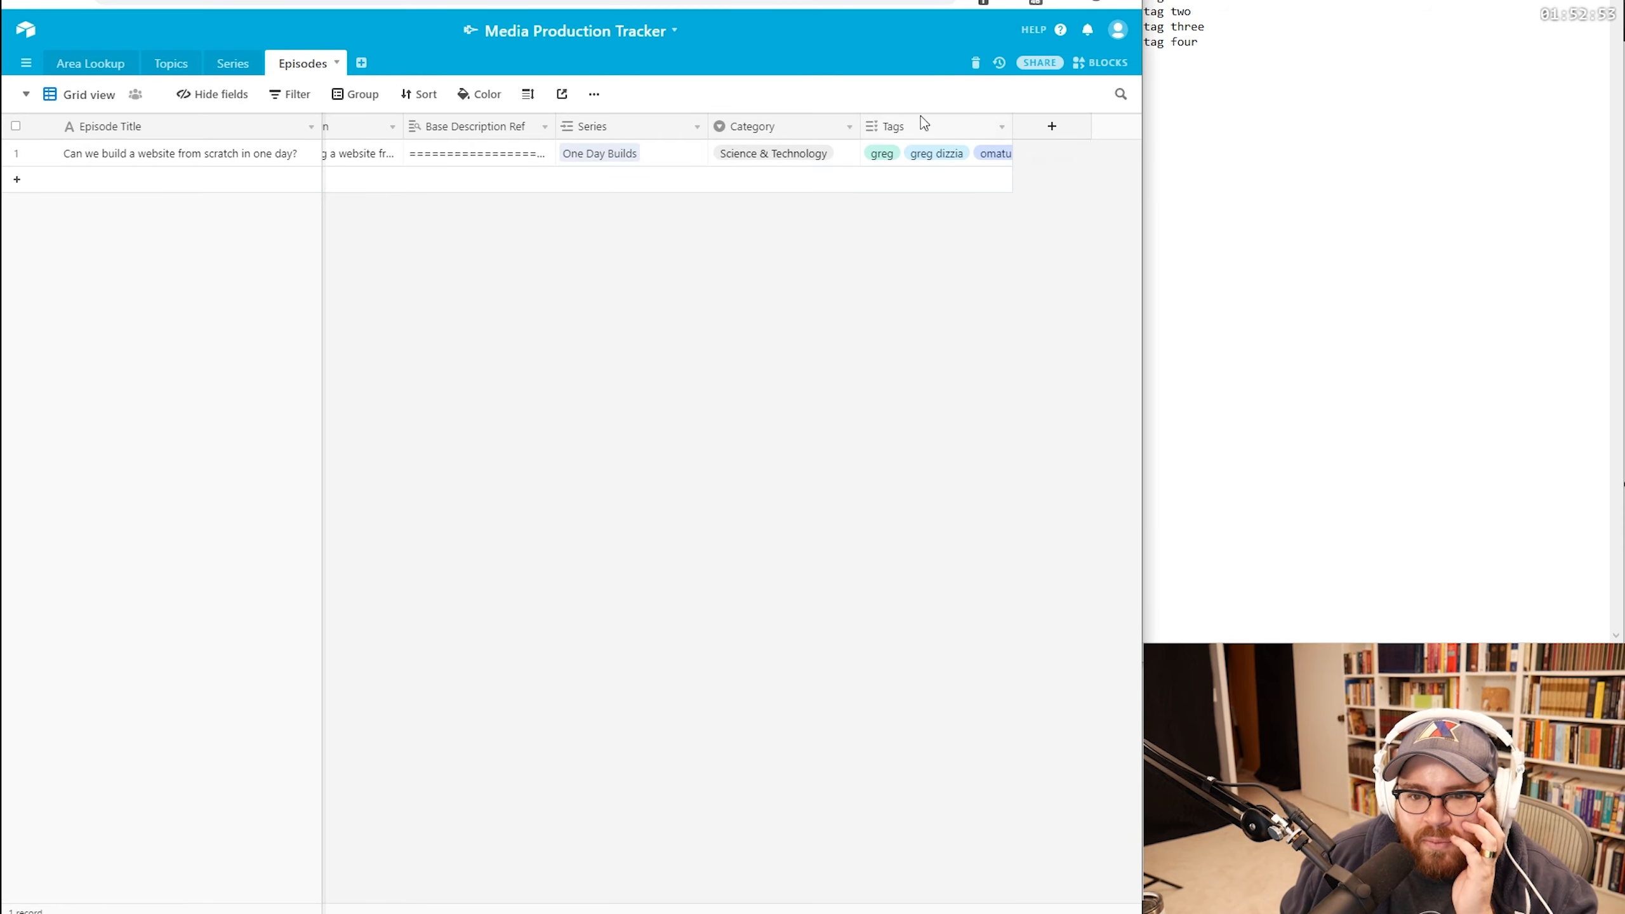
pyautogui.click(594, 96)
pyautogui.click(594, 97)
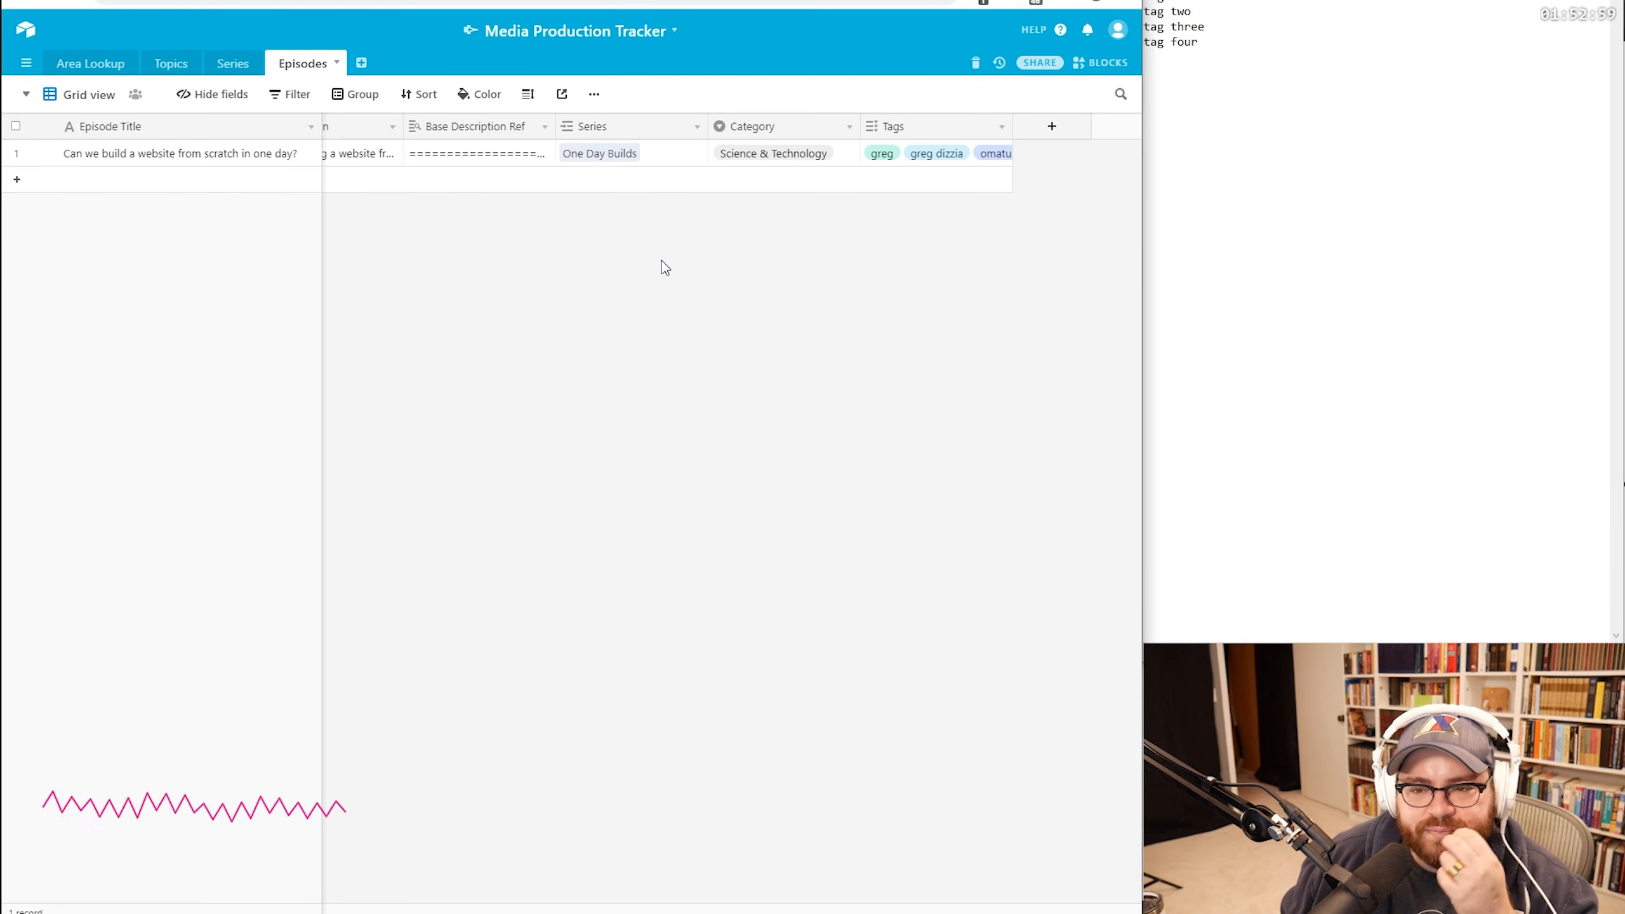
# Step: Add a new Episodes field and make it a formula field
pyautogui.click(1048, 128)
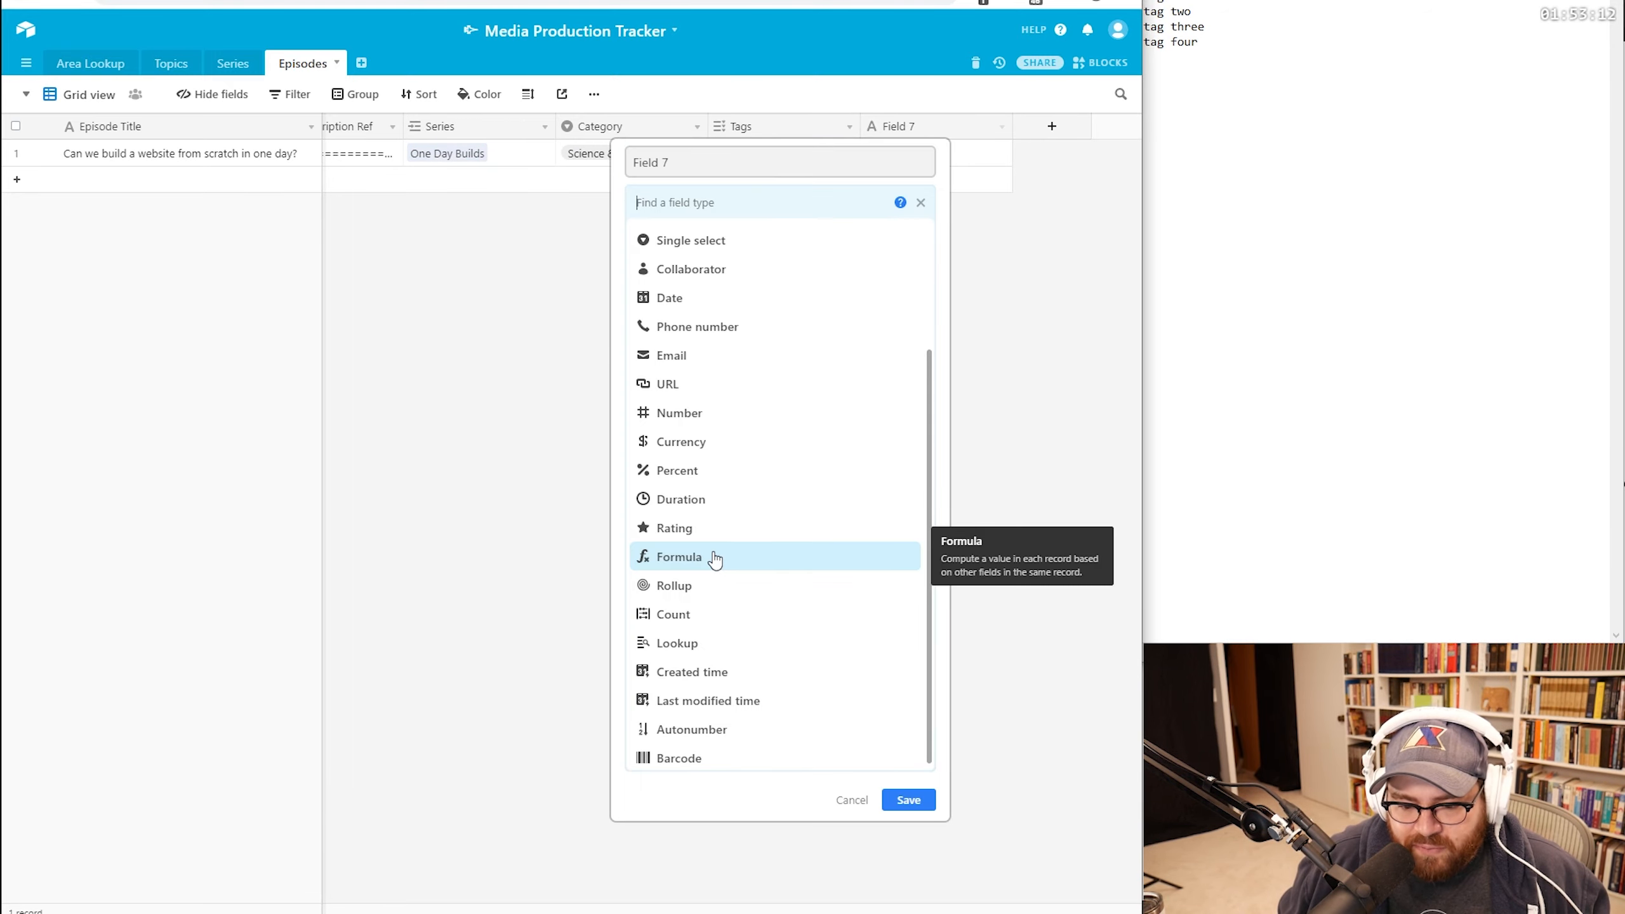
pyautogui.scroll(-1, 715, 559)
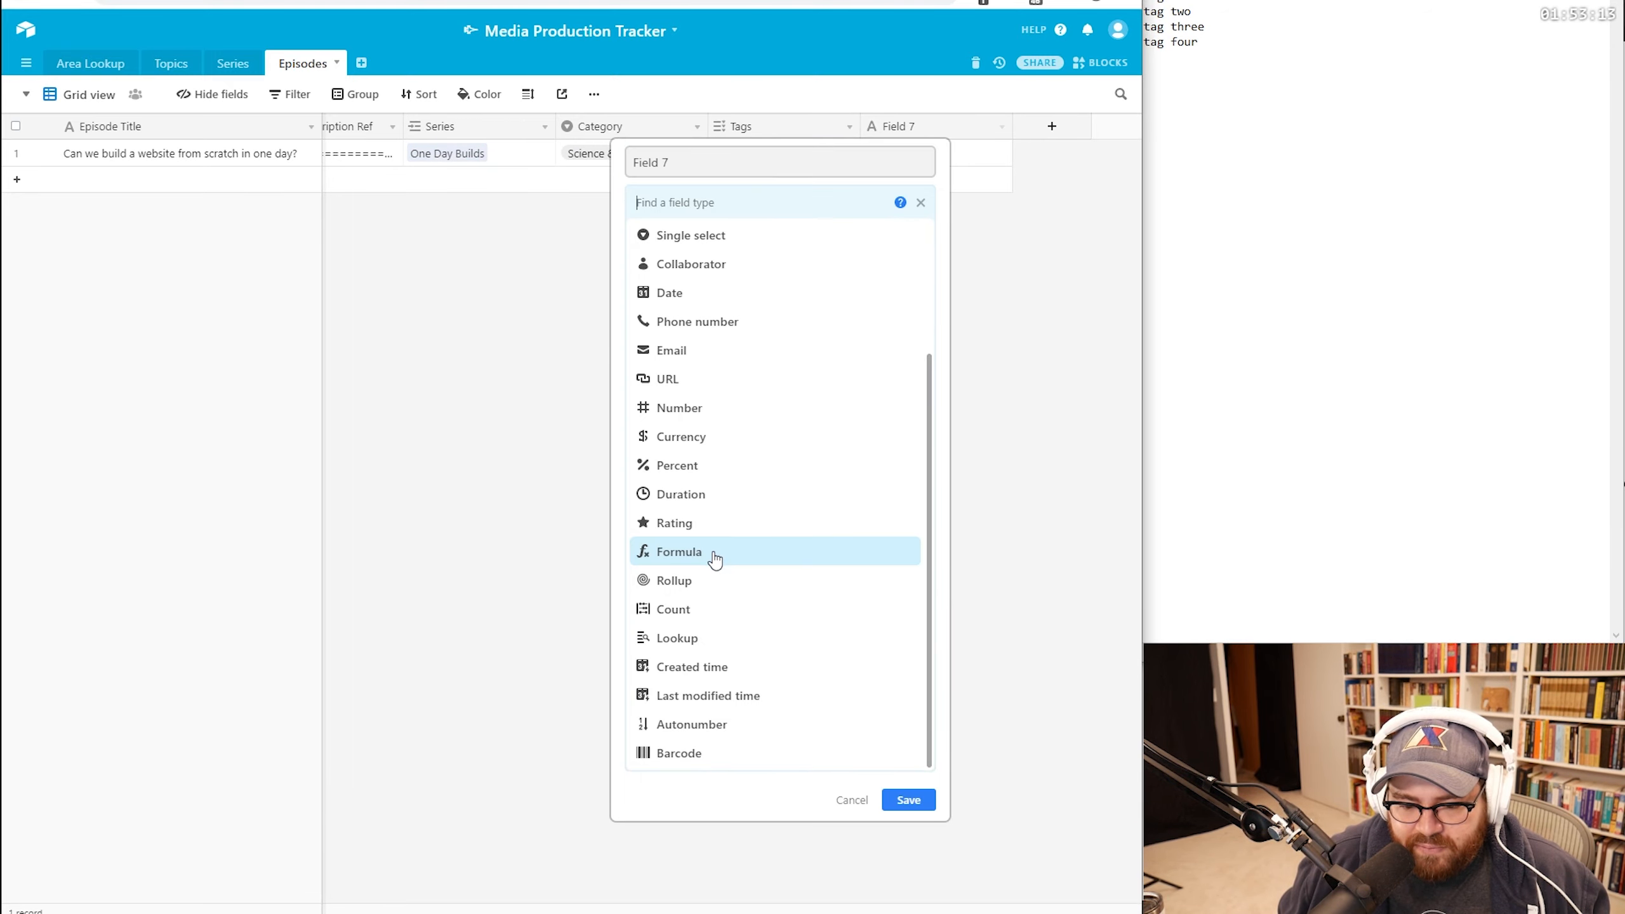
pyautogui.scroll(3, 715, 559)
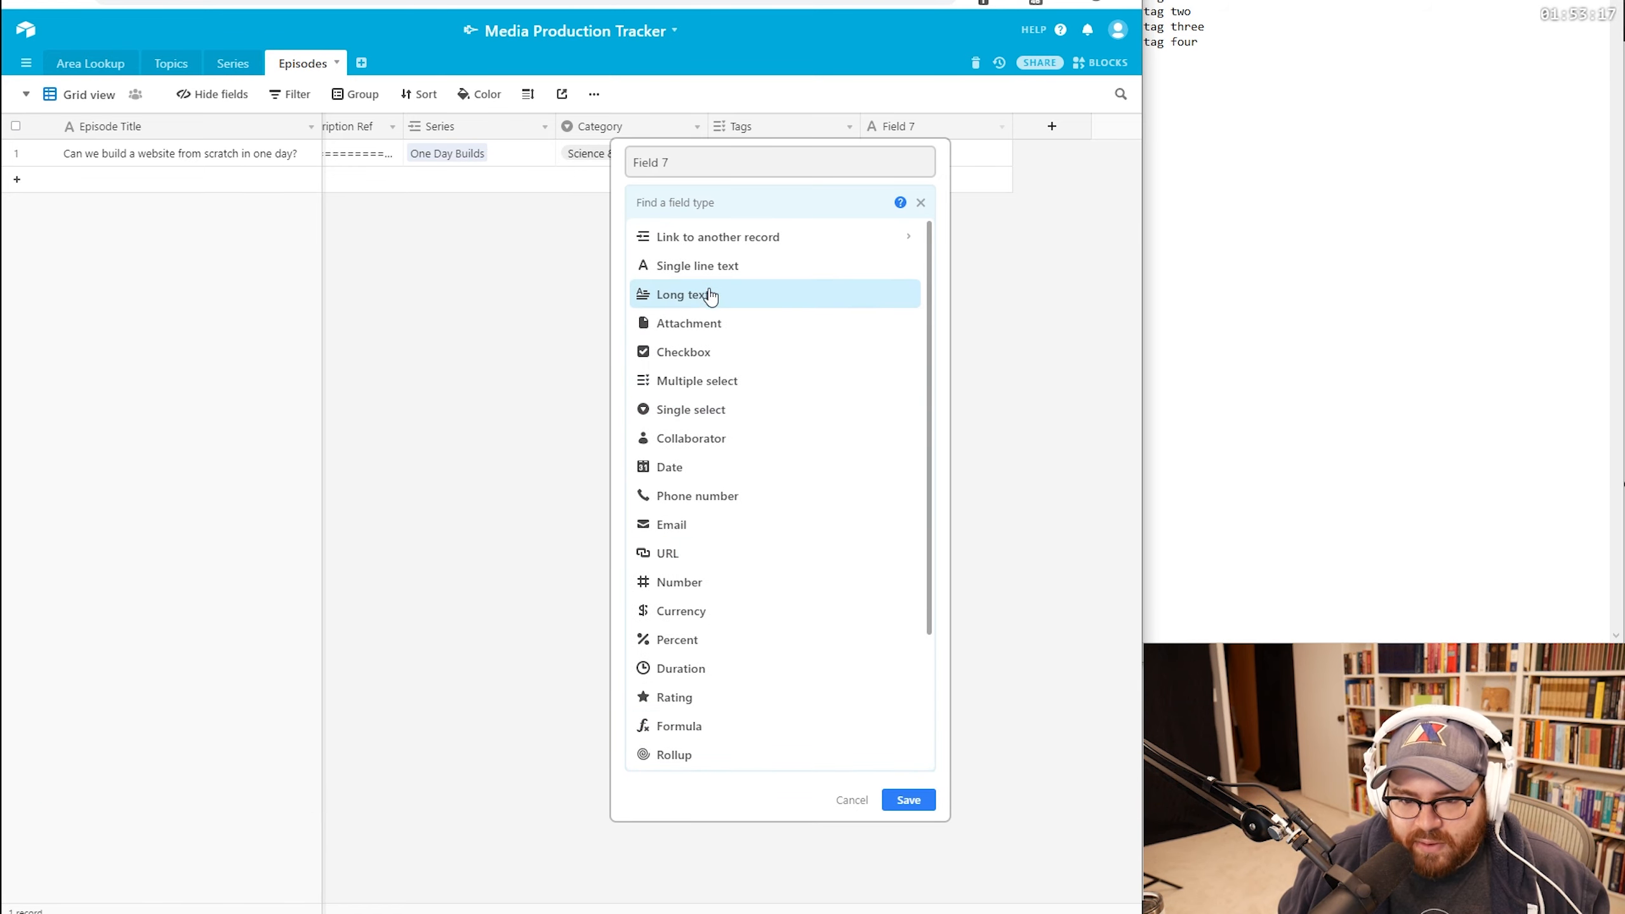
pyautogui.scroll(-3, 726, 616)
pyautogui.click(693, 555)
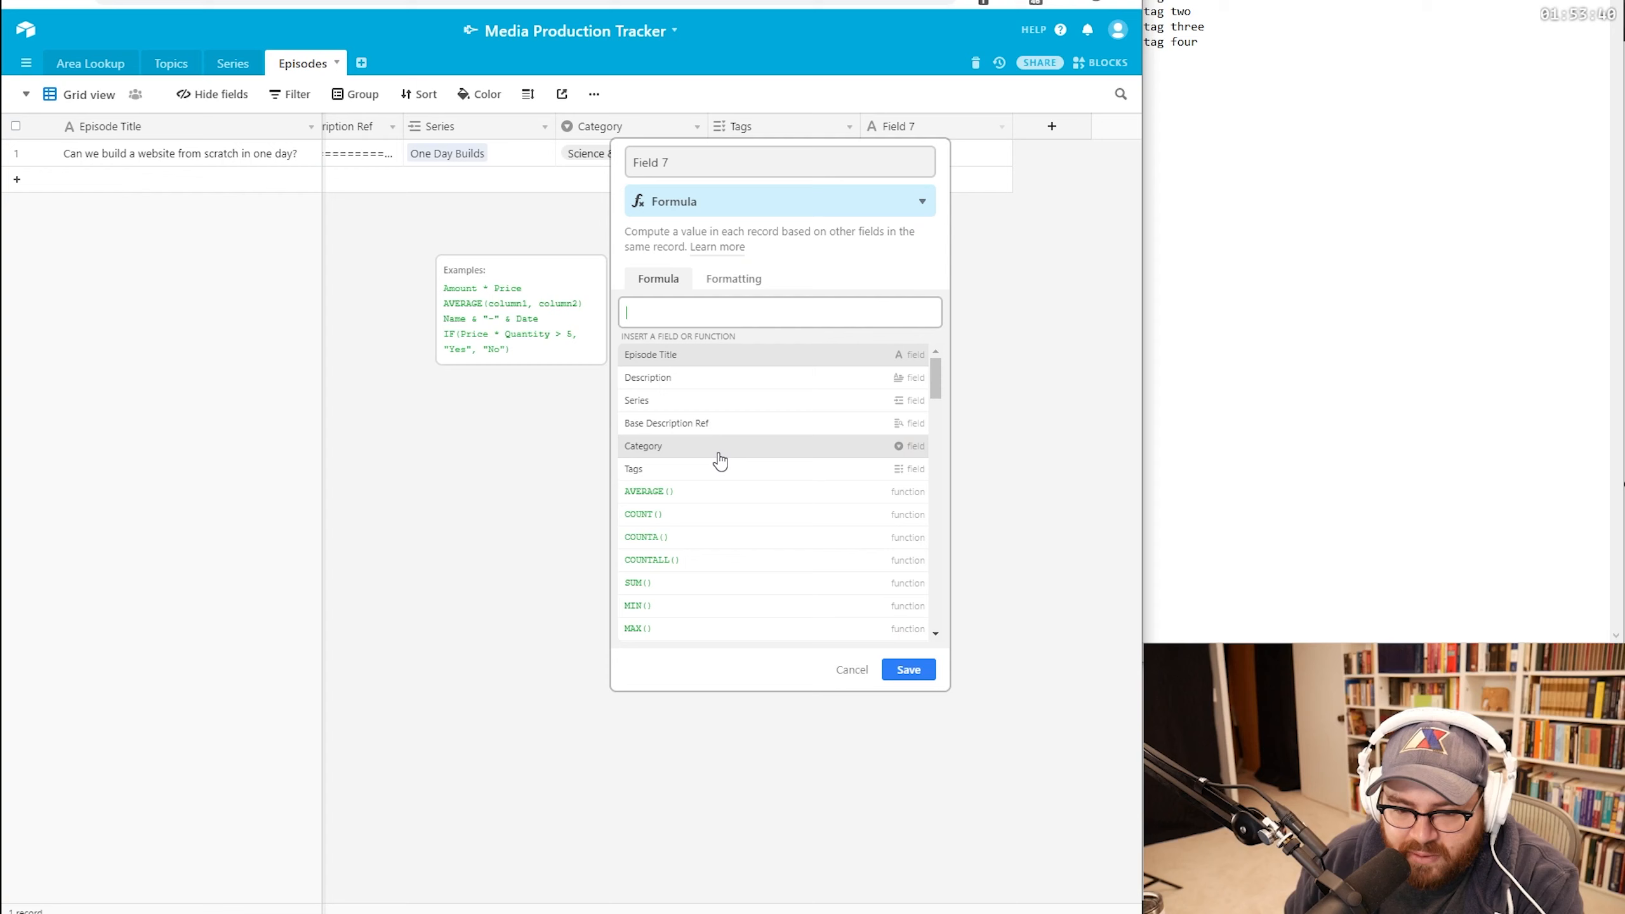
# Step: Enter the formula ARRAYJOIN(Tags,",") and save it so the column fills in
pyautogui.click(678, 470)
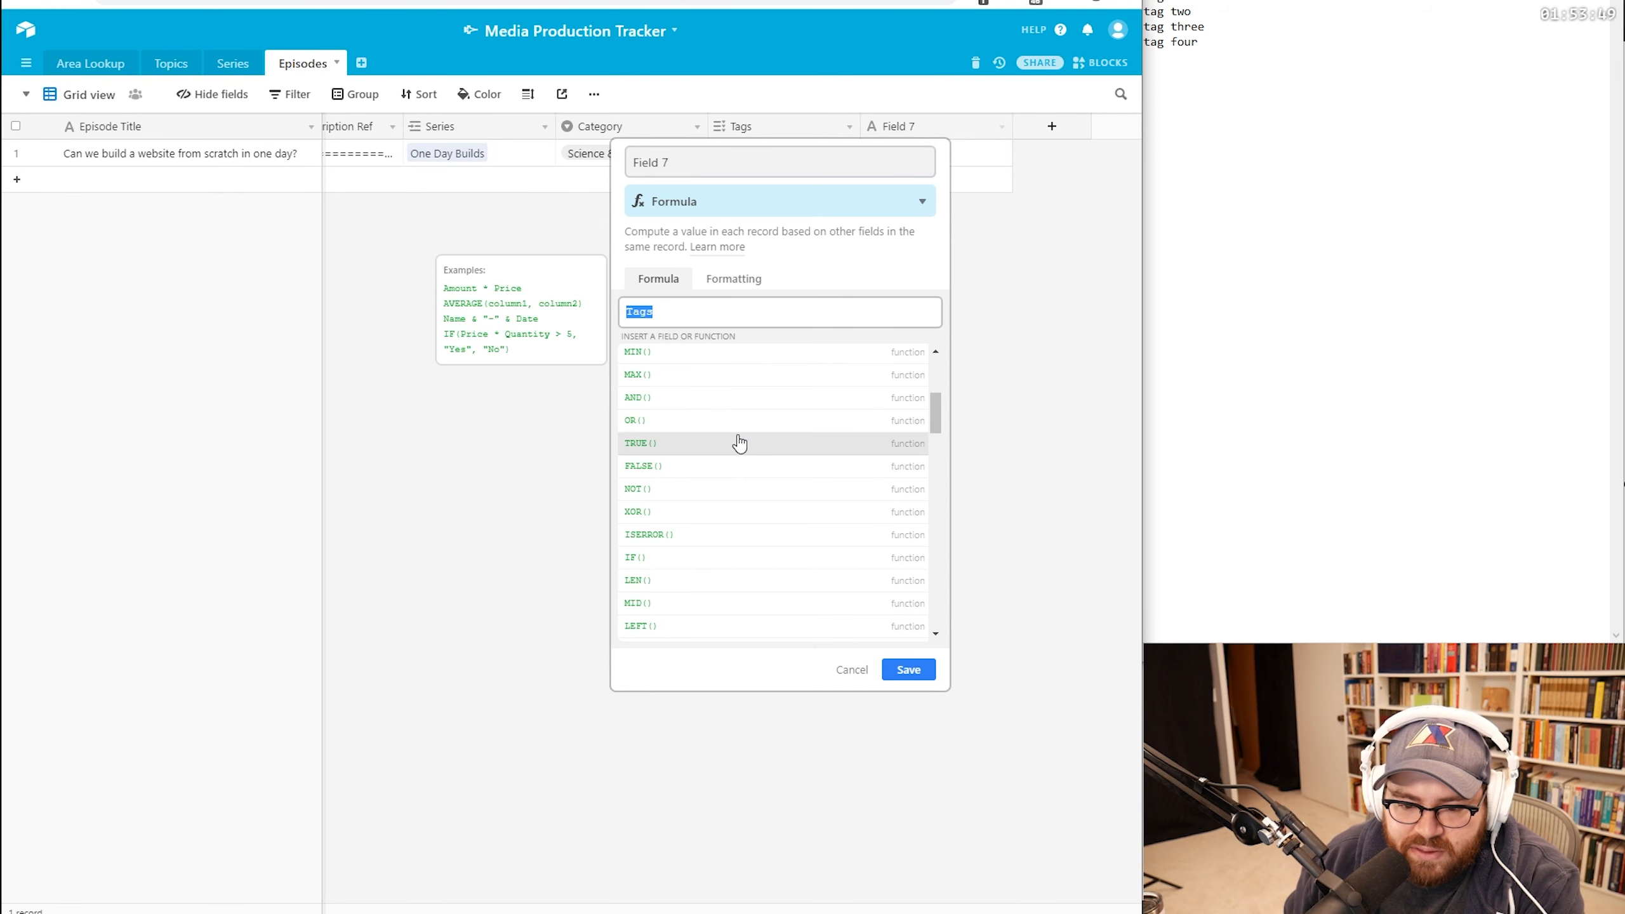
pyautogui.click(668, 310)
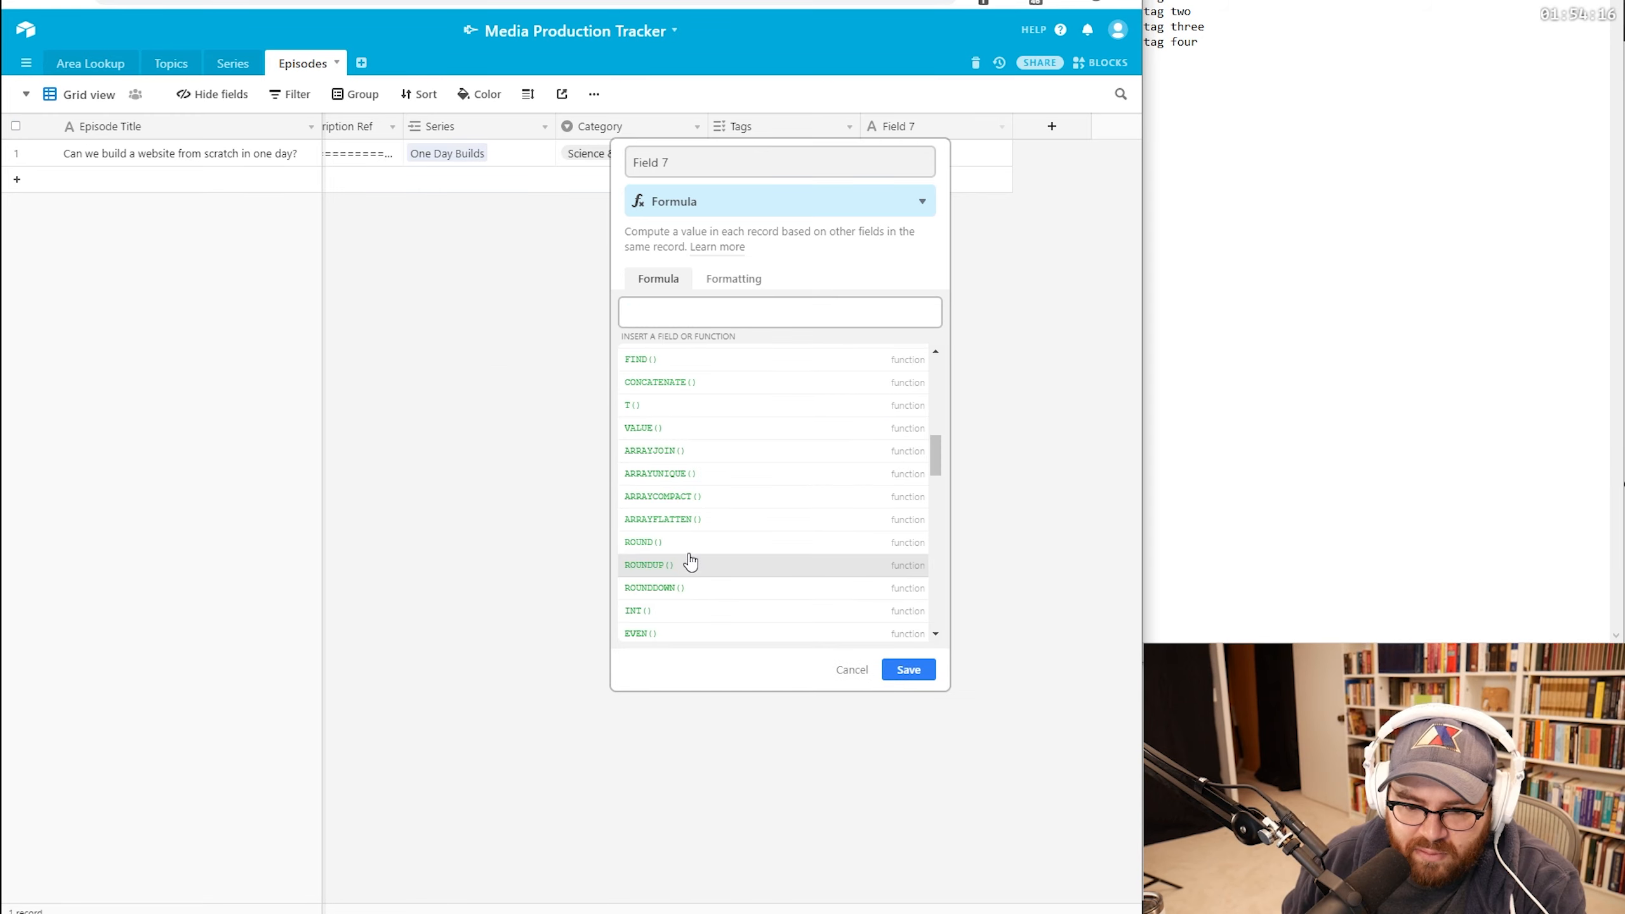
pyautogui.click(679, 462)
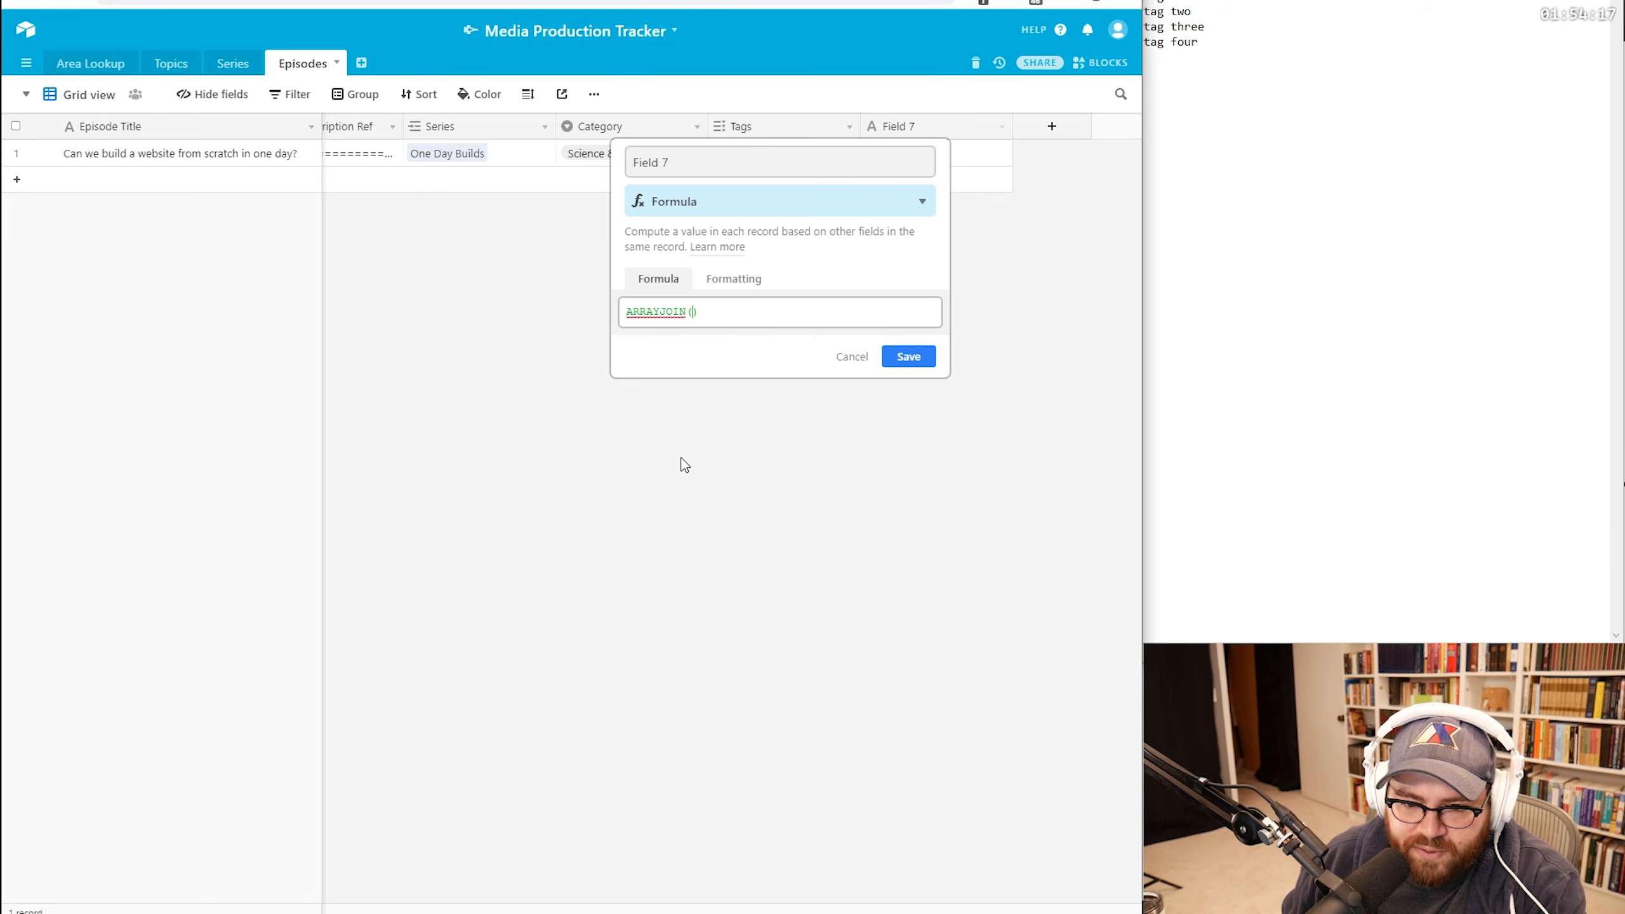
pyautogui.click(684, 312)
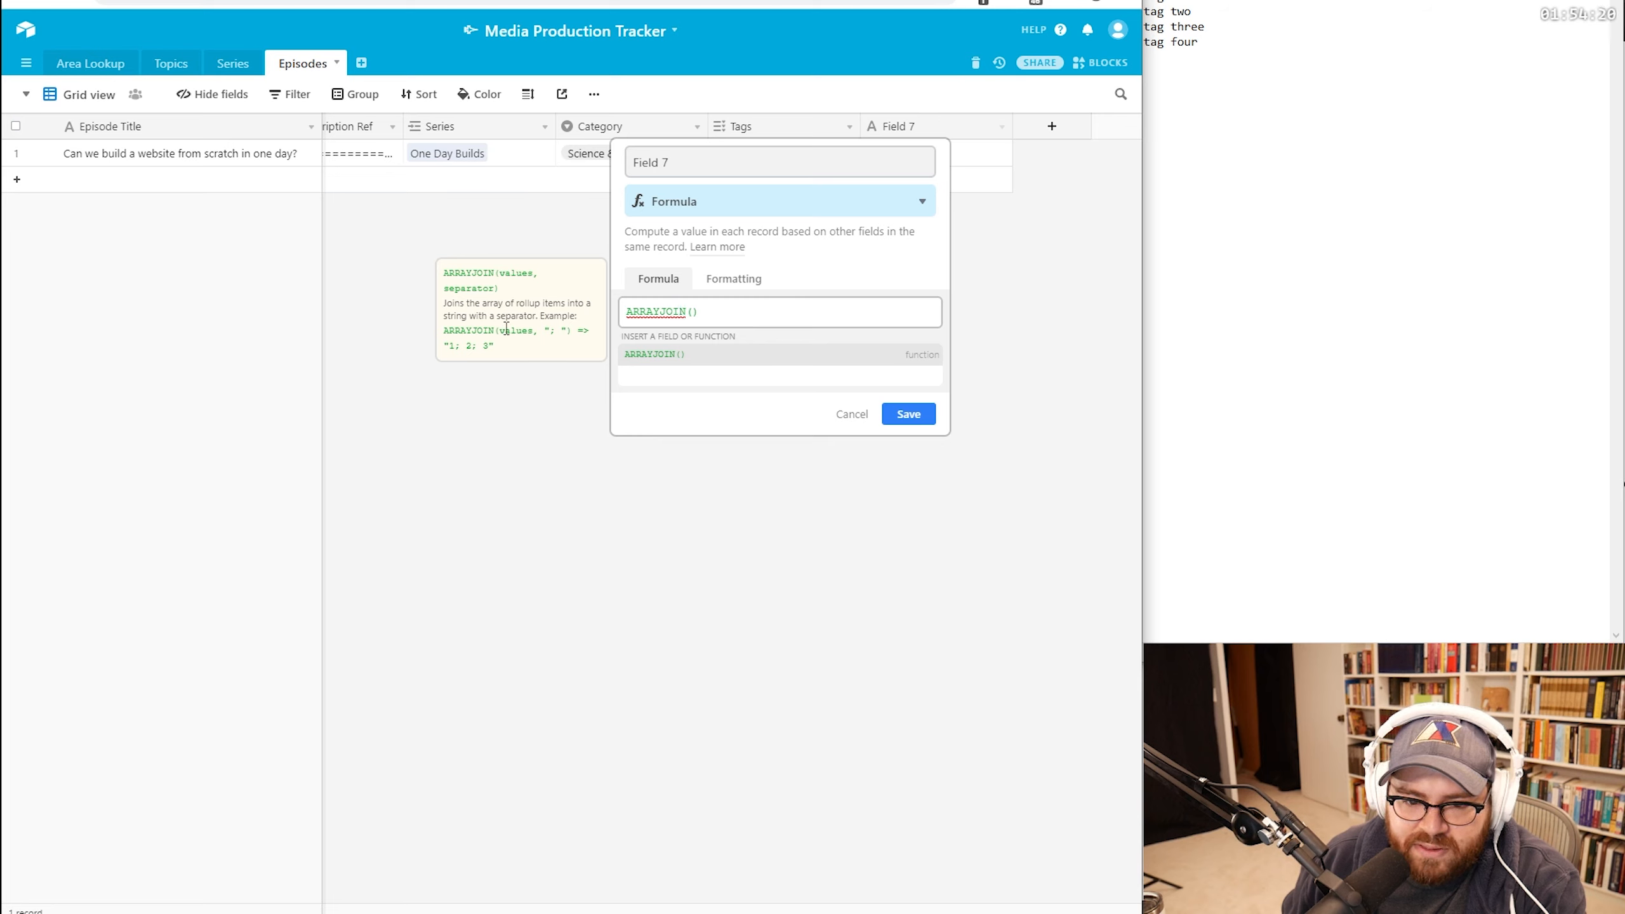
pyautogui.click(697, 320)
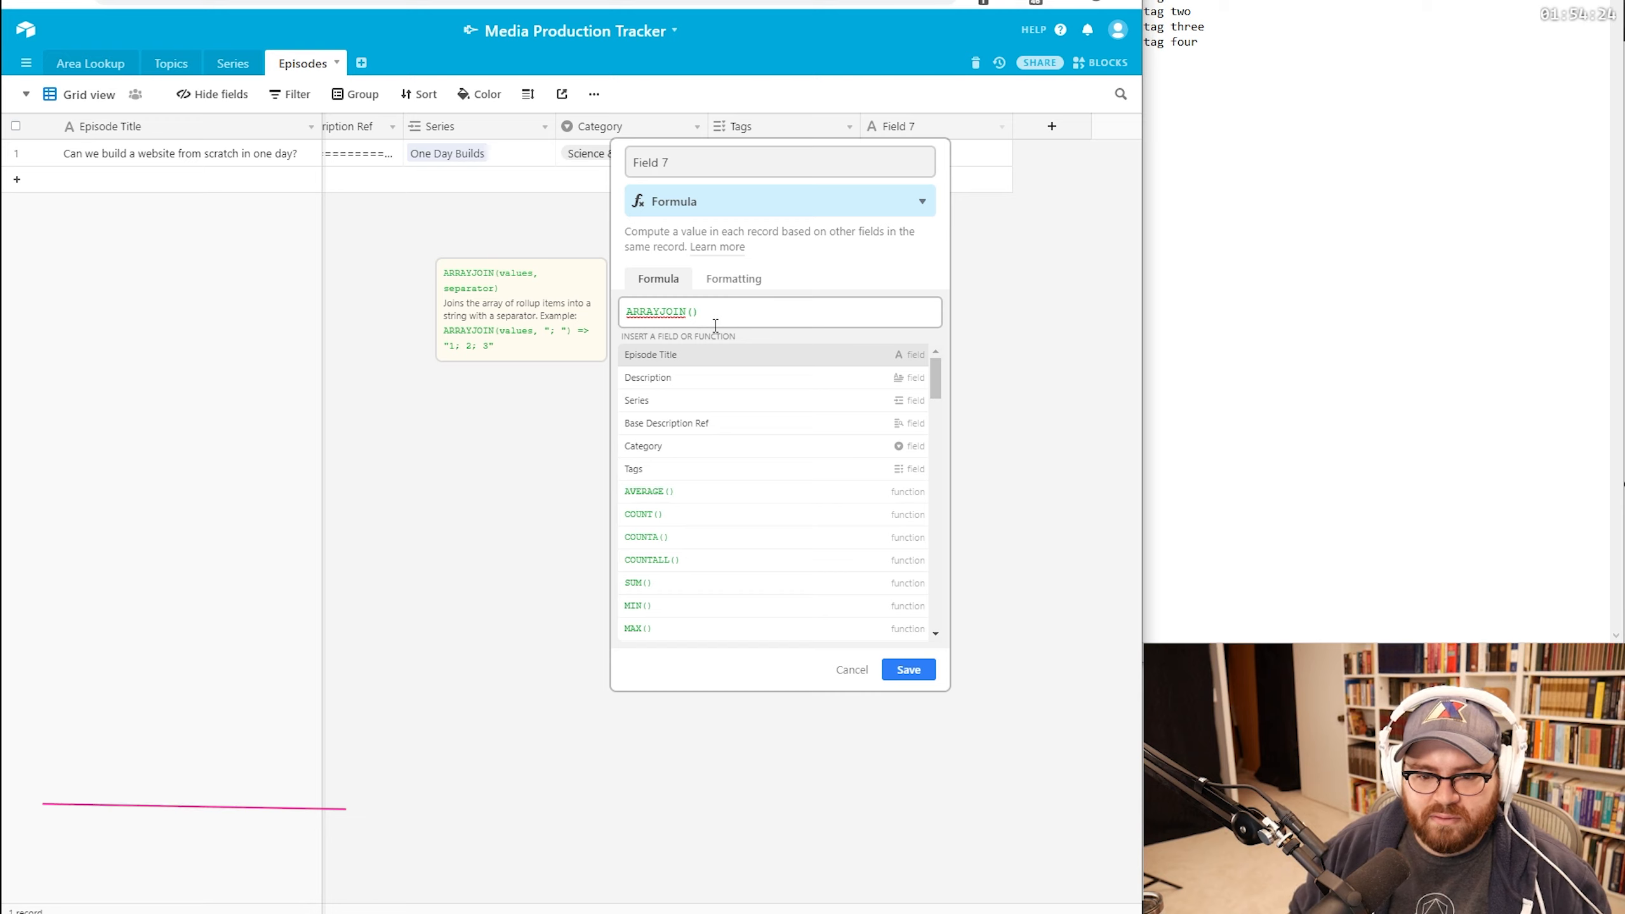
pyautogui.click(660, 468)
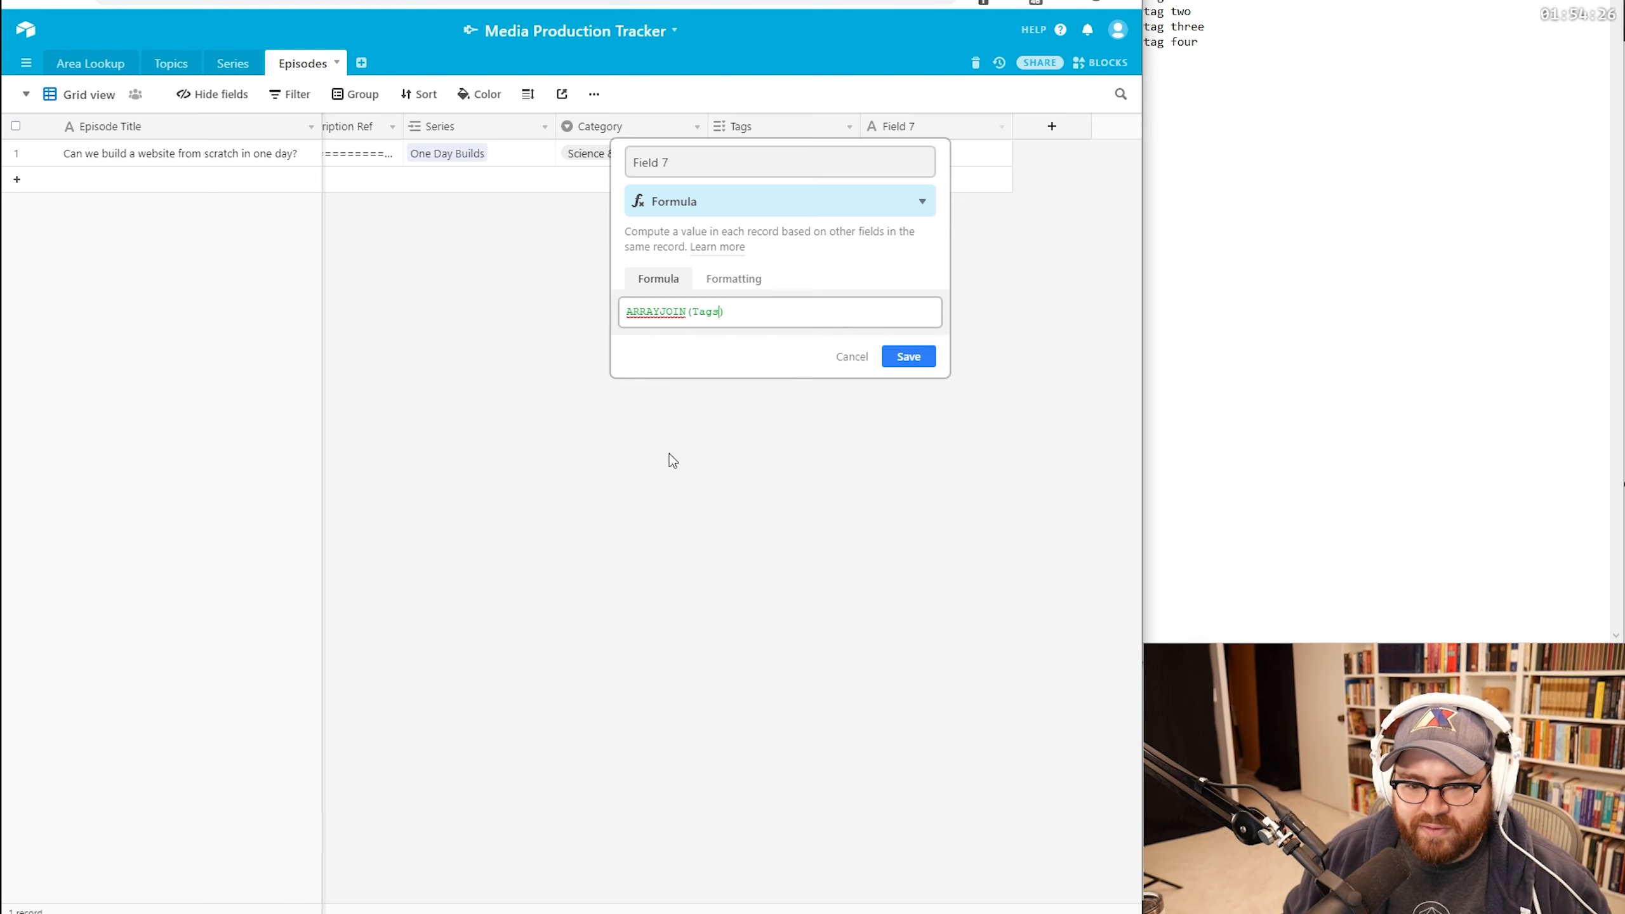
pyautogui.write(',"')
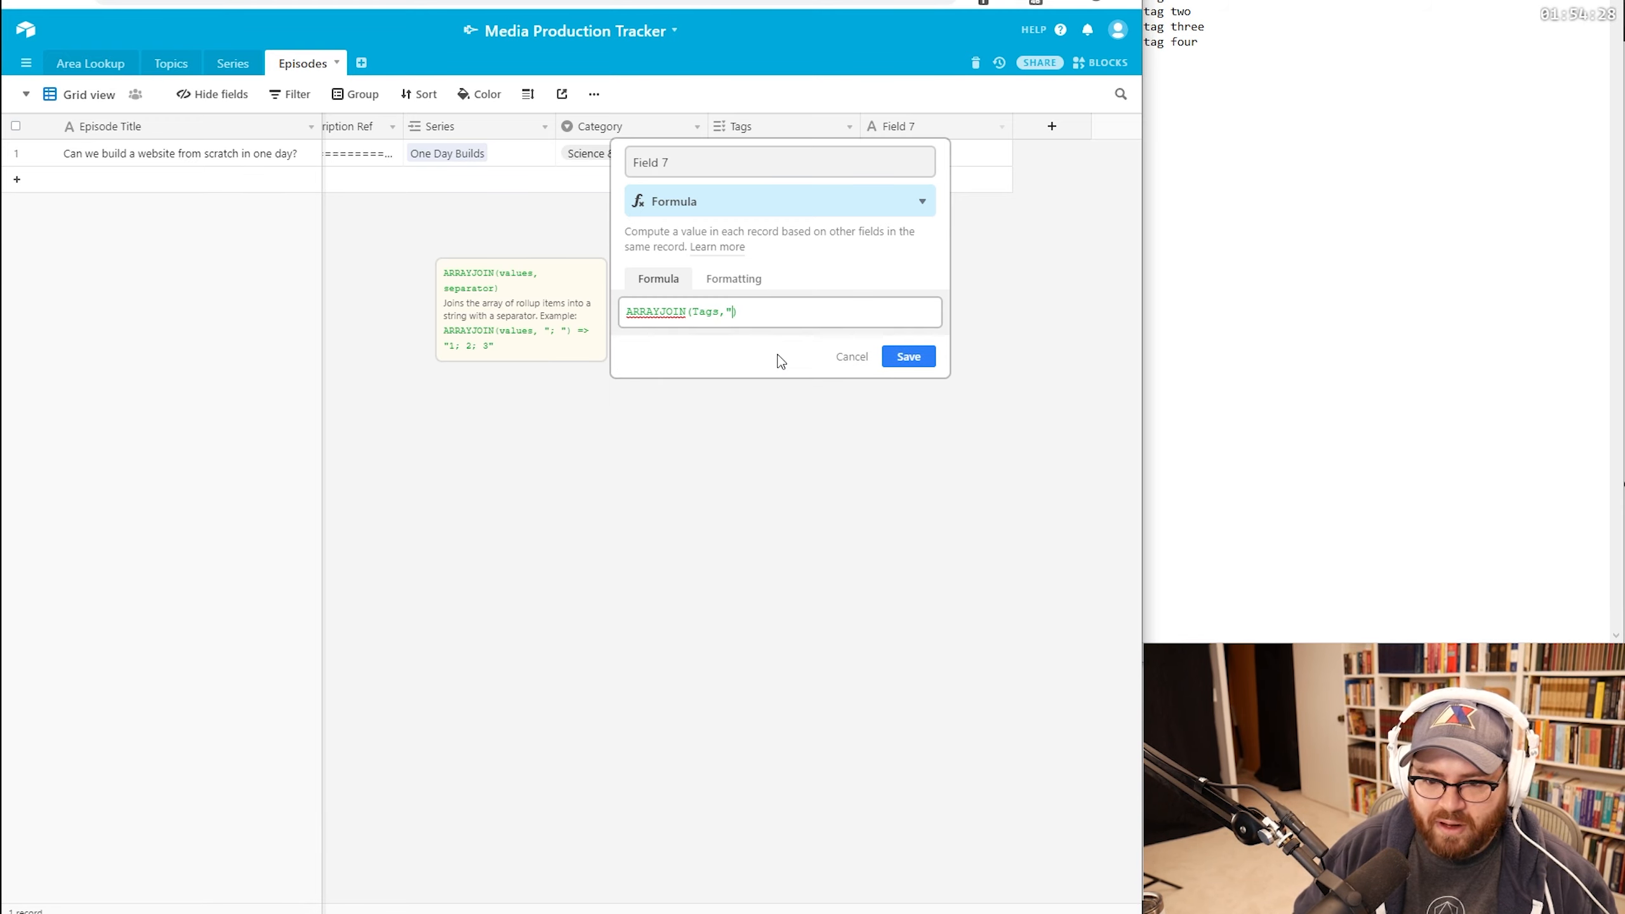
pyautogui.write(',"')
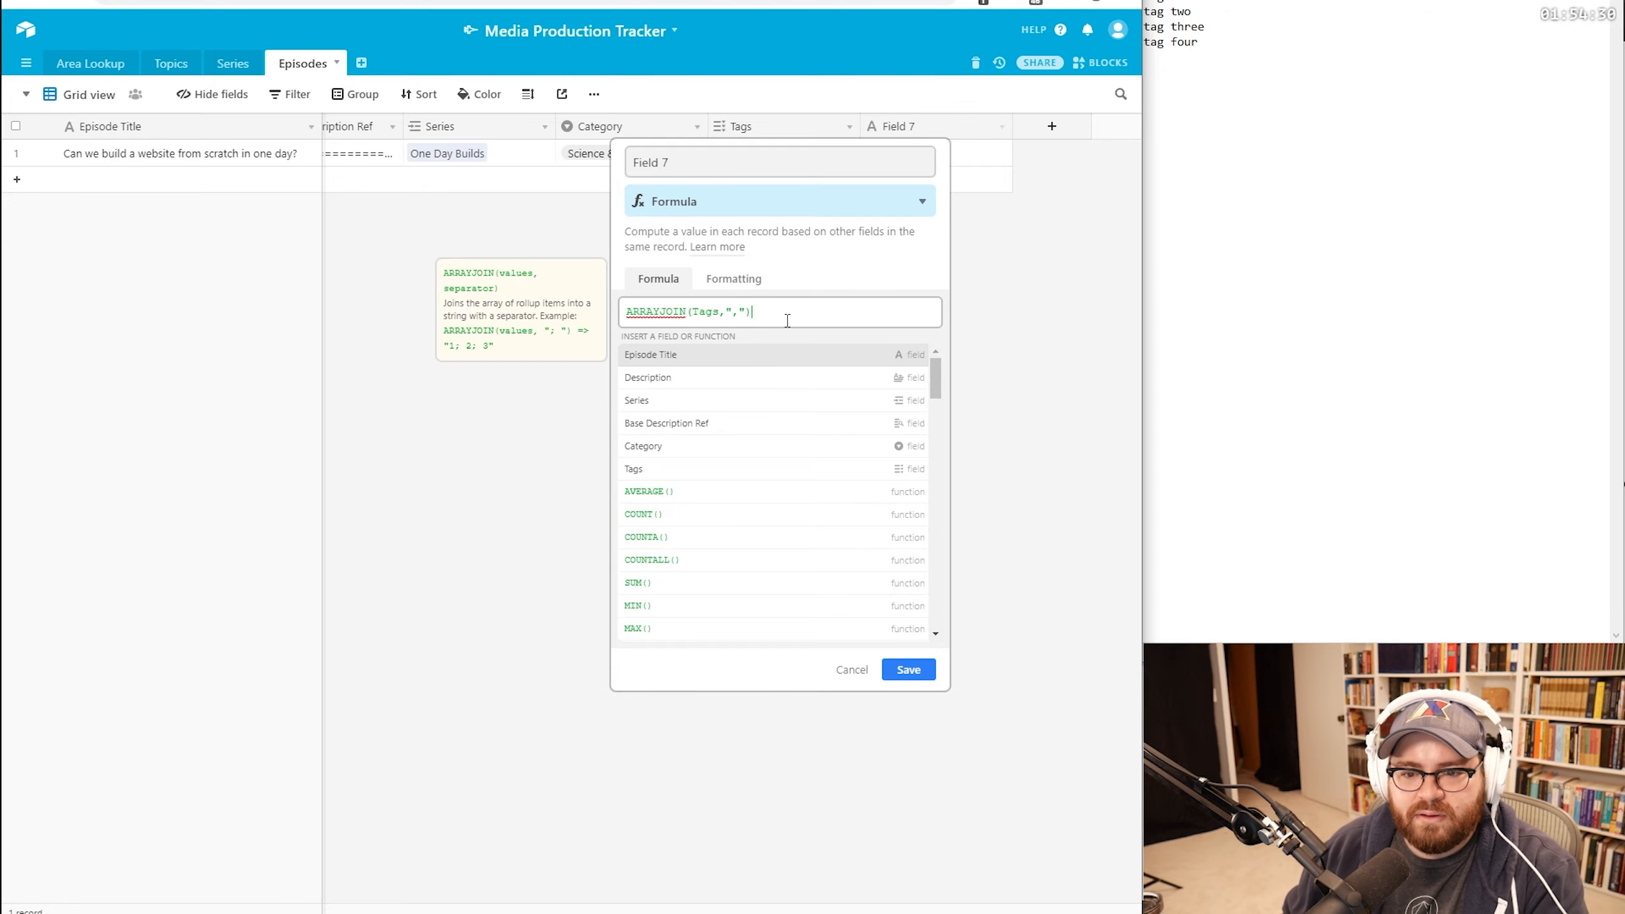
pyautogui.press('Return')
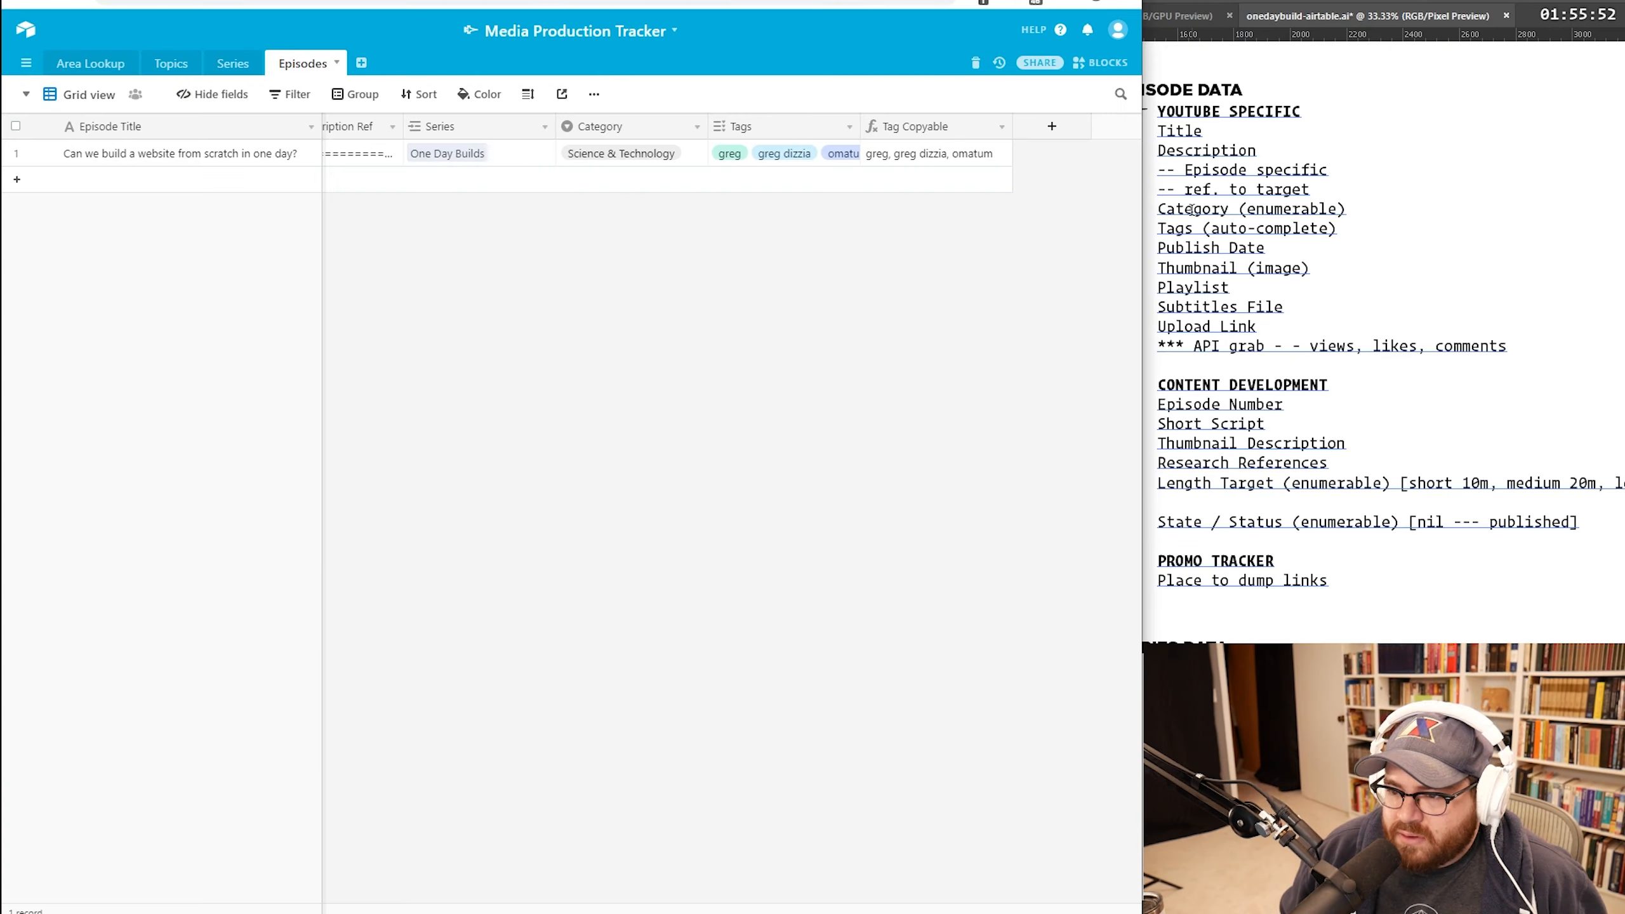
pyautogui.click(1190, 210)
# Step: Add a new Episodes field named Published Date
pyautogui.click(885, 283)
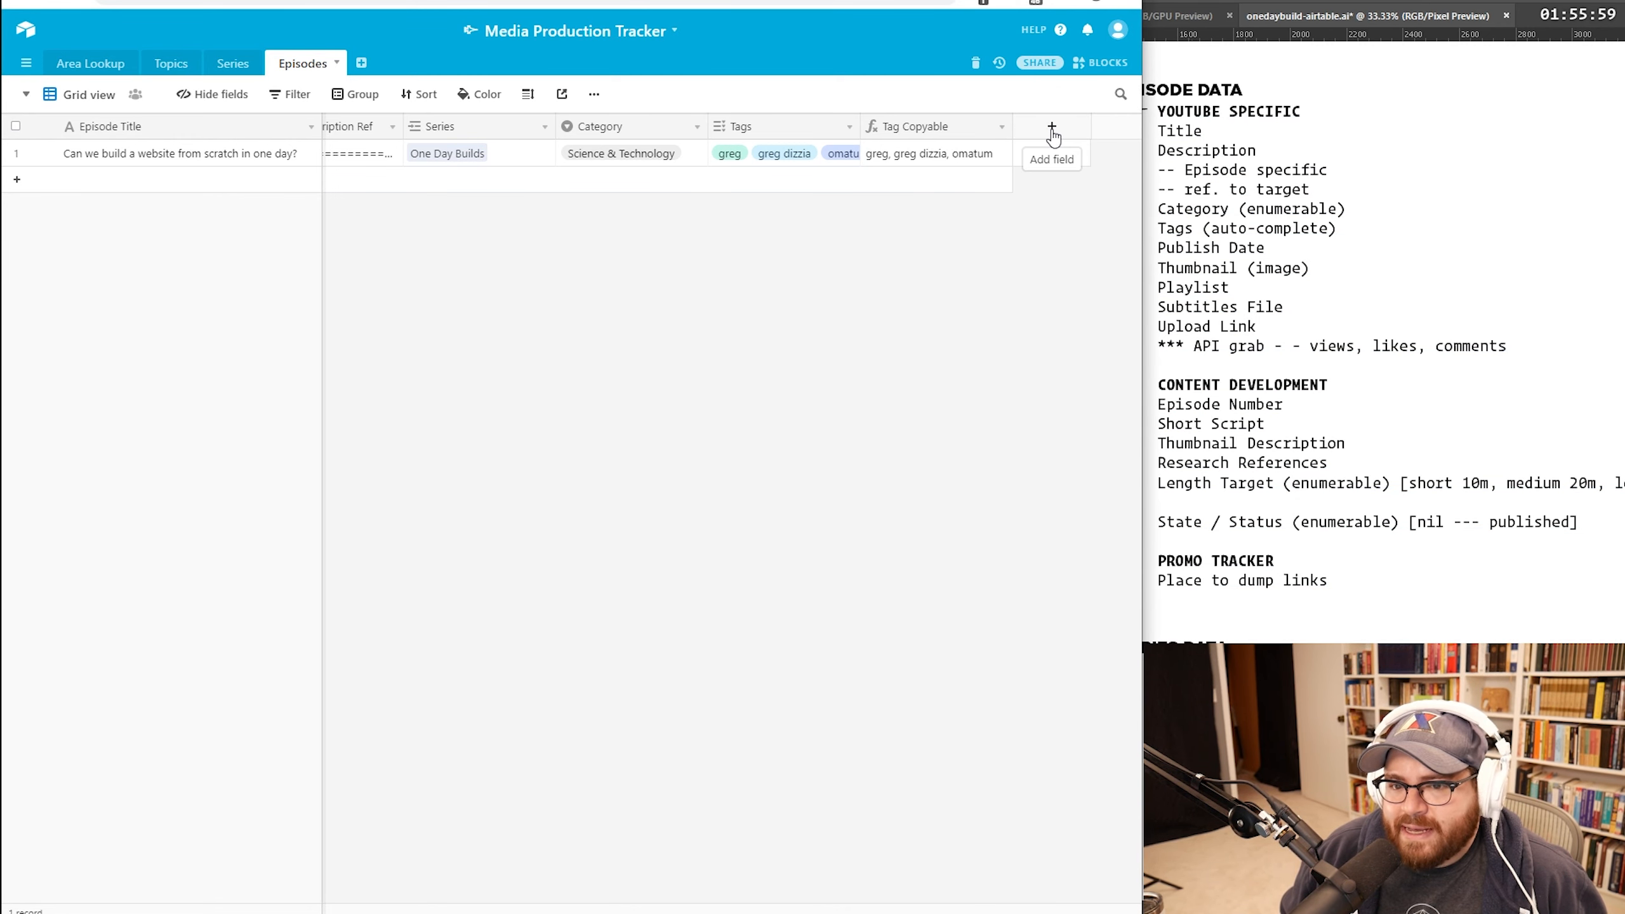
pyautogui.click(1051, 128)
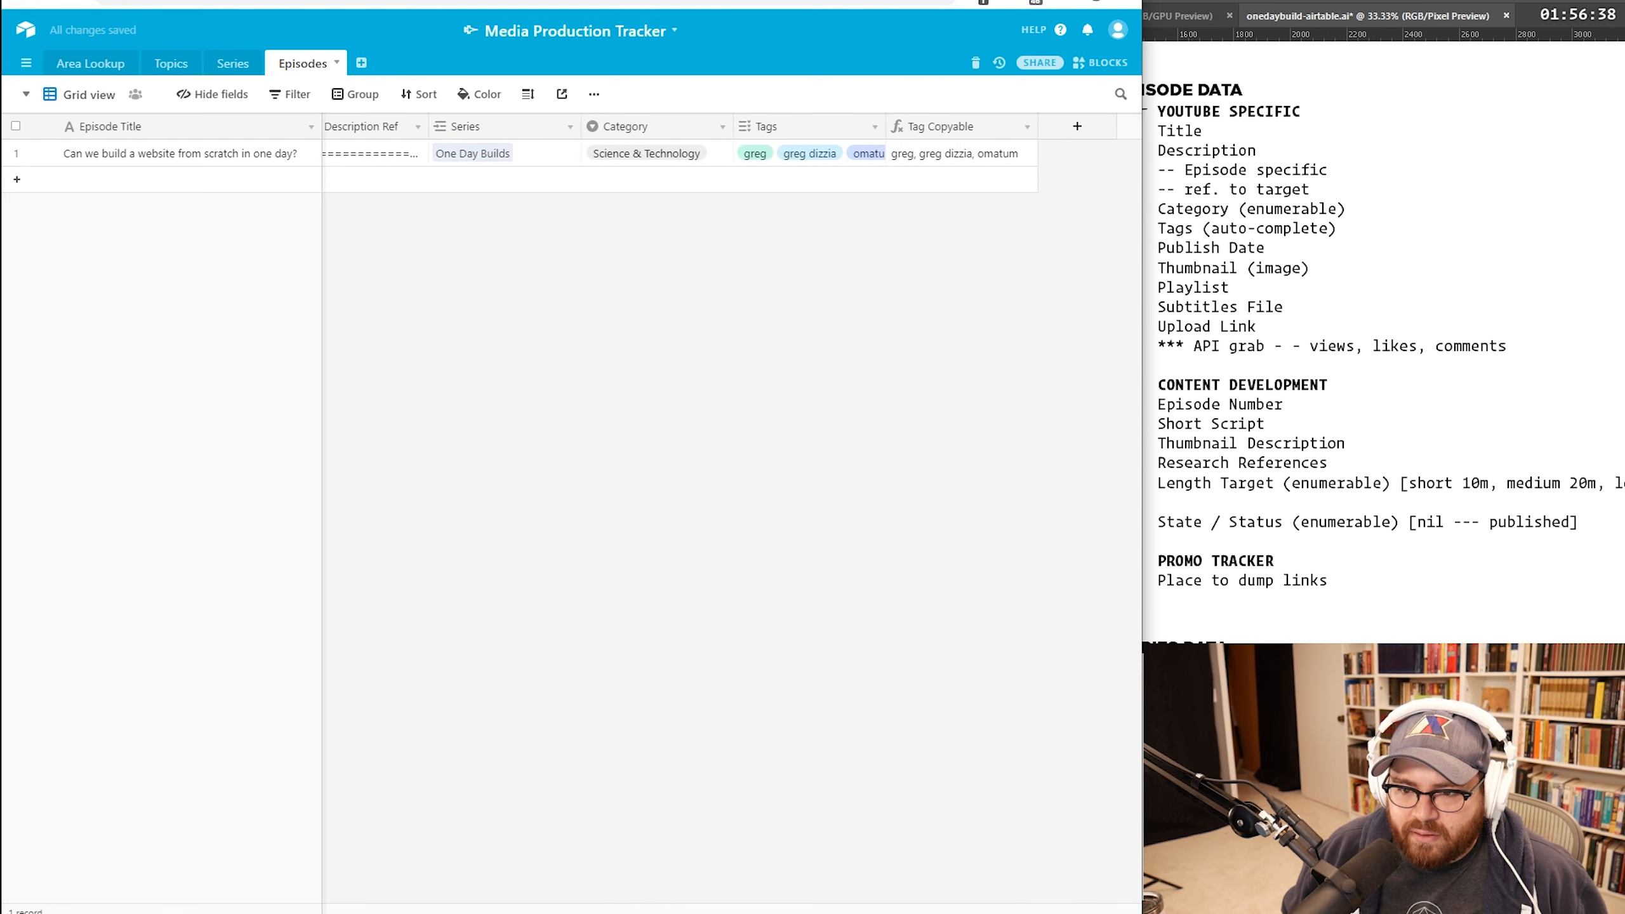
pyautogui.hscroll(1, 732, 448)
pyautogui.click(1090, 137)
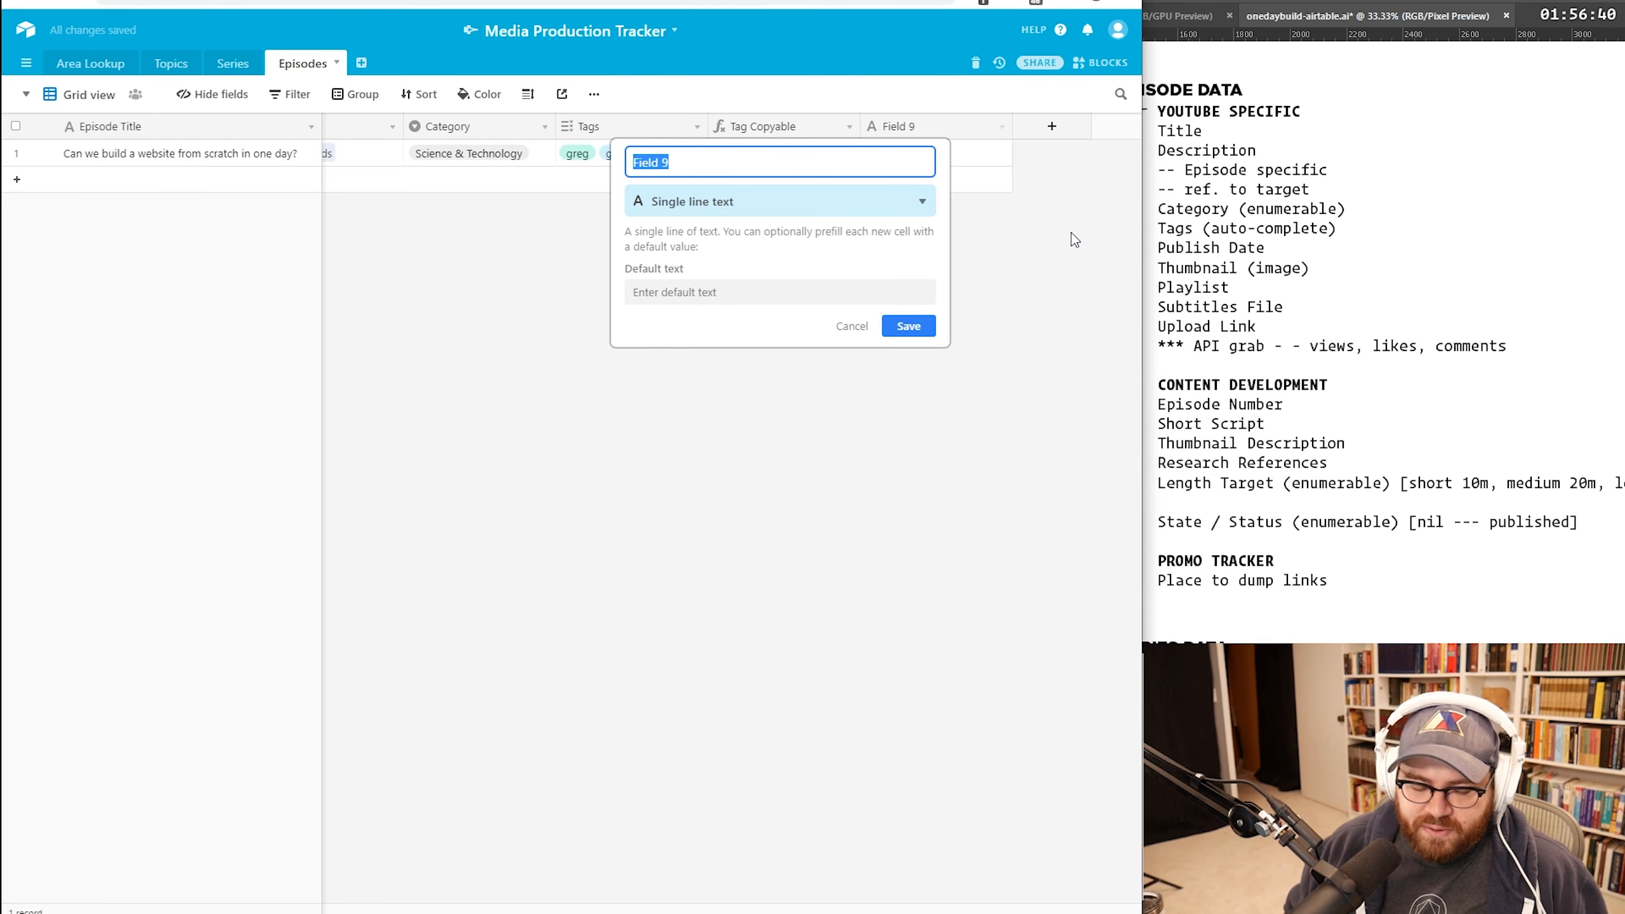
pyautogui.write('Publi')
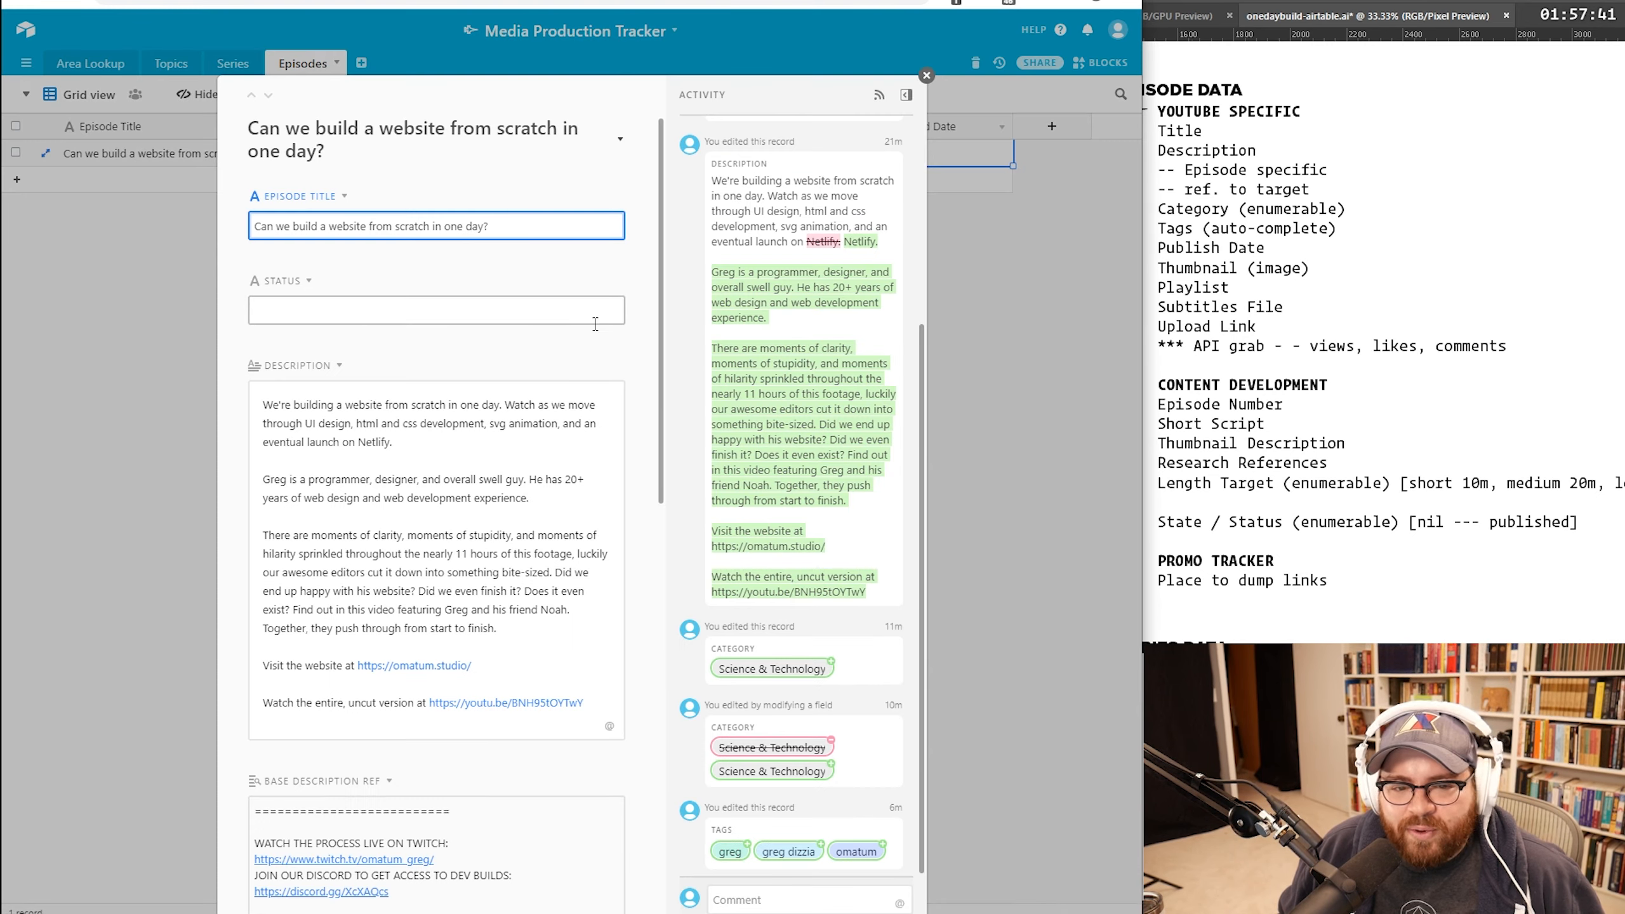
# Step: Set the episode's Published Date to April 3, 2020 in its expanded record
pyautogui.click(558, 308)
pyautogui.scroll(-3, 620, 365)
pyautogui.scroll(-10, 620, 365)
pyautogui.click(314, 826)
pyautogui.click(358, 791)
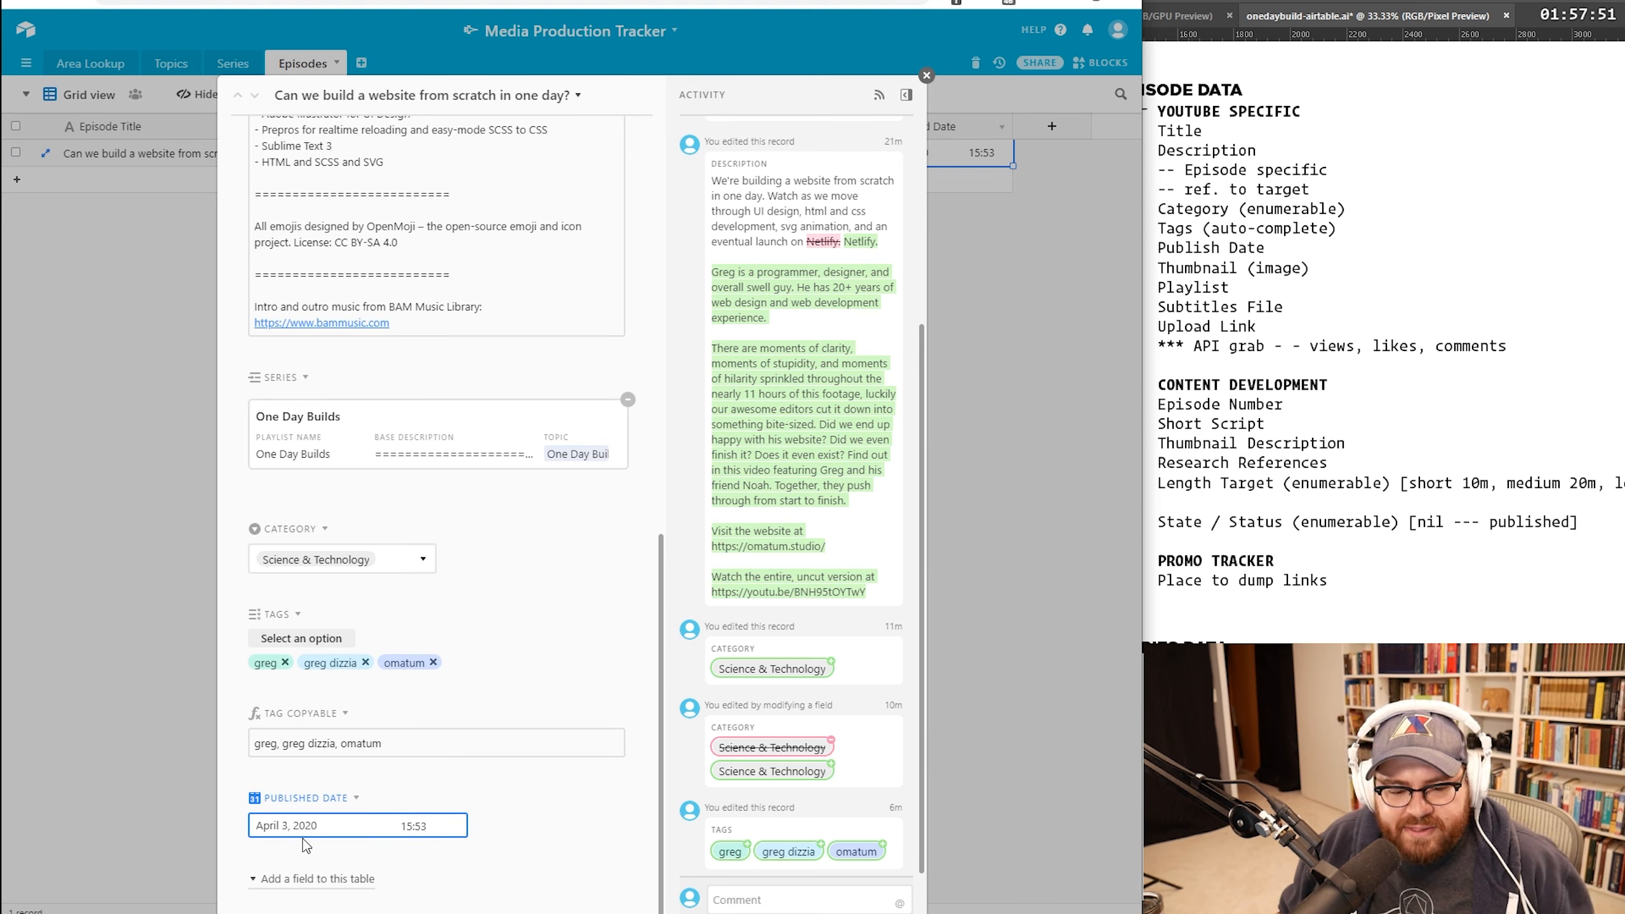
pyautogui.click(338, 825)
pyautogui.moveTo(319, 826); pyautogui.dragTo(223, 823)
pyautogui.write('2020  178  6  SHARE  SAVE')
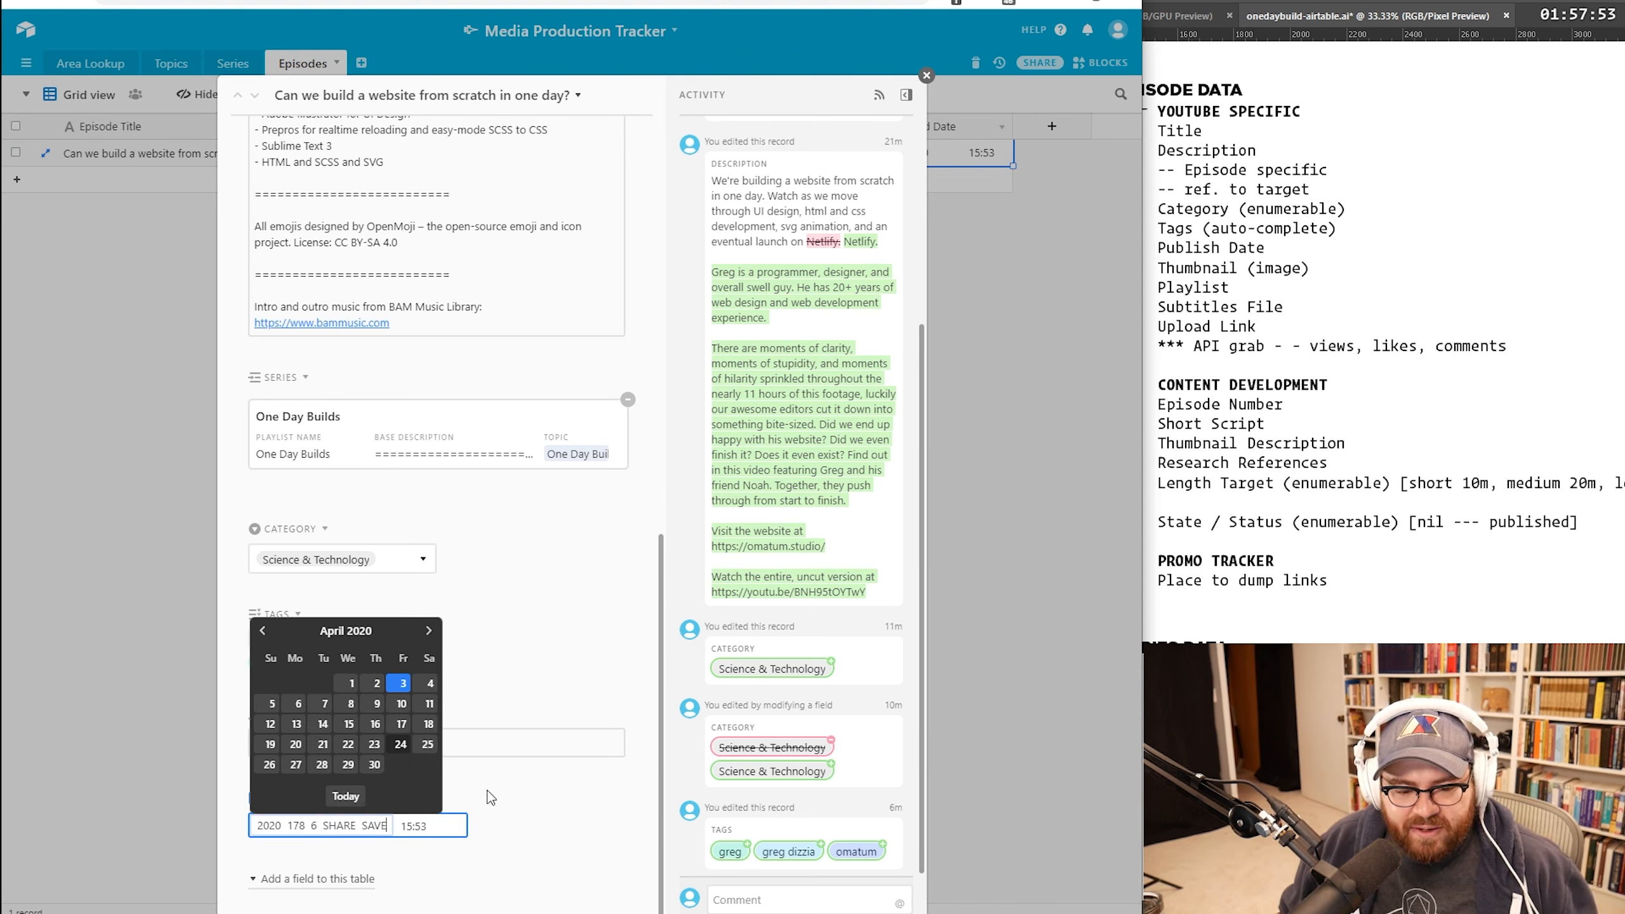
pyautogui.moveTo(389, 827); pyautogui.dragTo(250, 820)
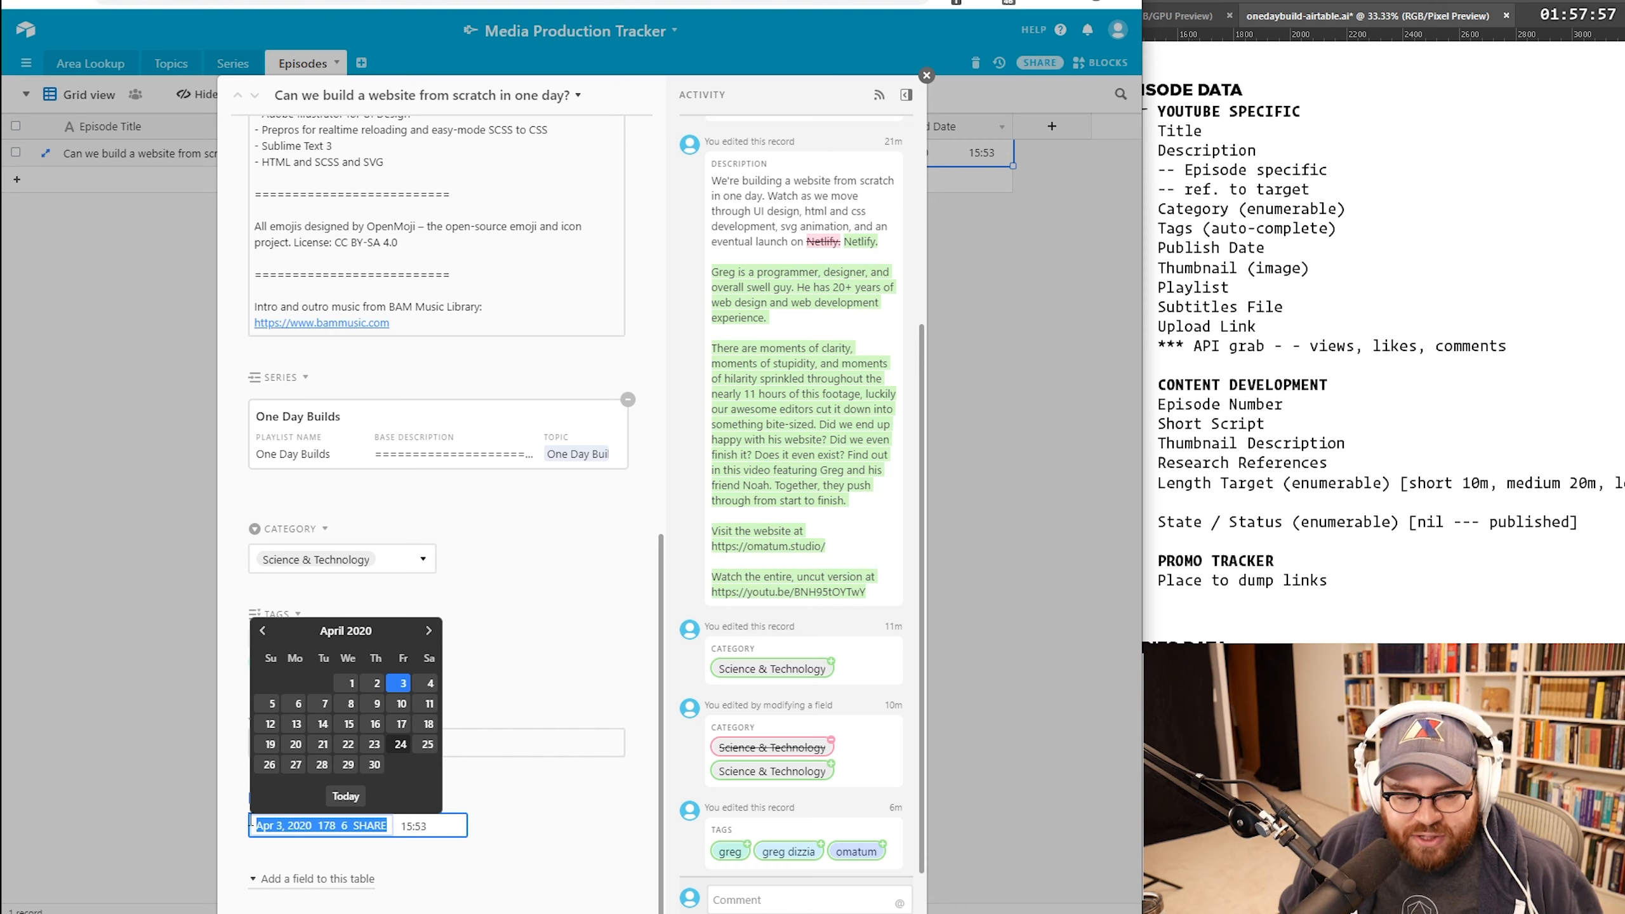
pyautogui.click(524, 857)
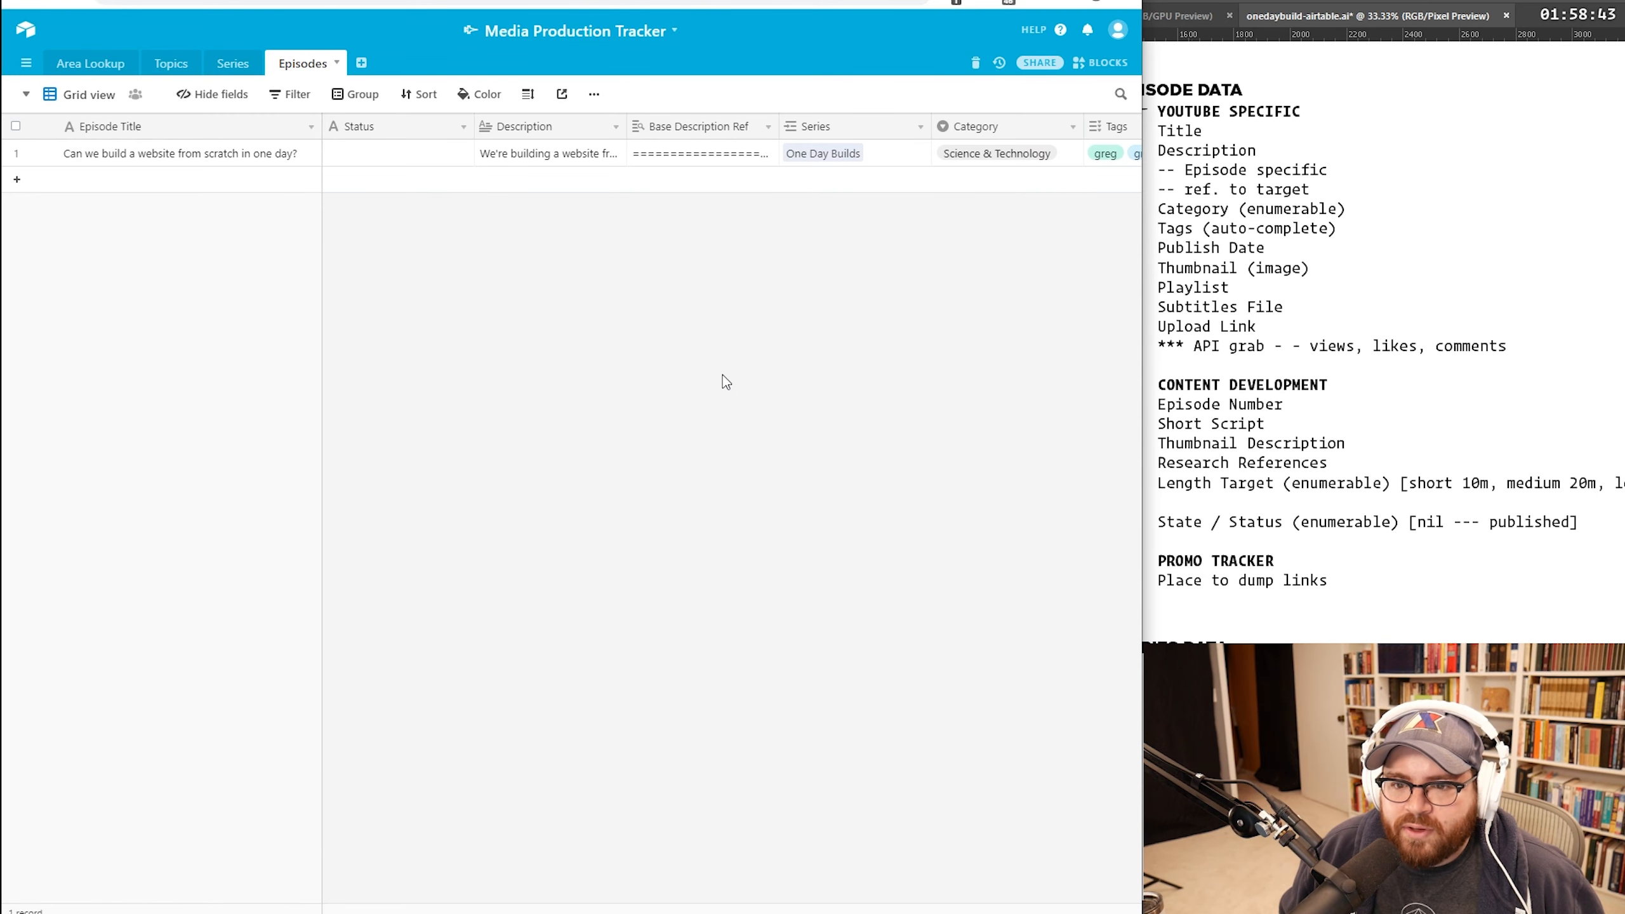
pyautogui.hscroll(3, 722, 375)
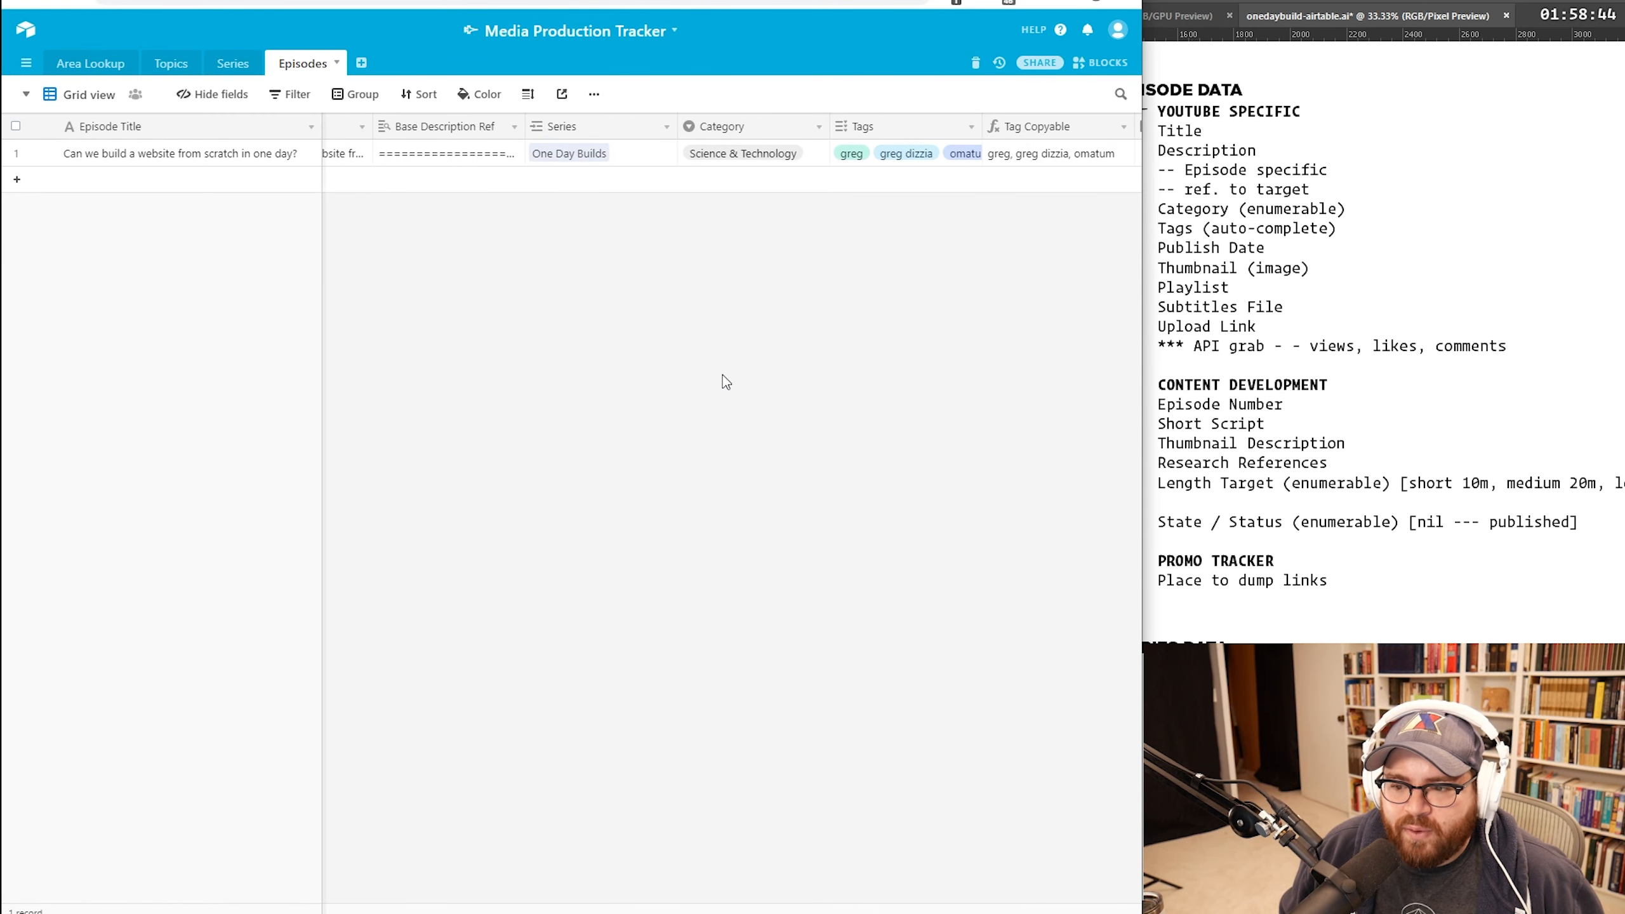
pyautogui.hscroll(-2, 722, 374)
# Step: Open the Status field settings and enter the Working On and Written choices
pyautogui.hscroll(4, 722, 374)
pyautogui.hscroll(1, 722, 374)
pyautogui.hscroll(-5, 722, 374)
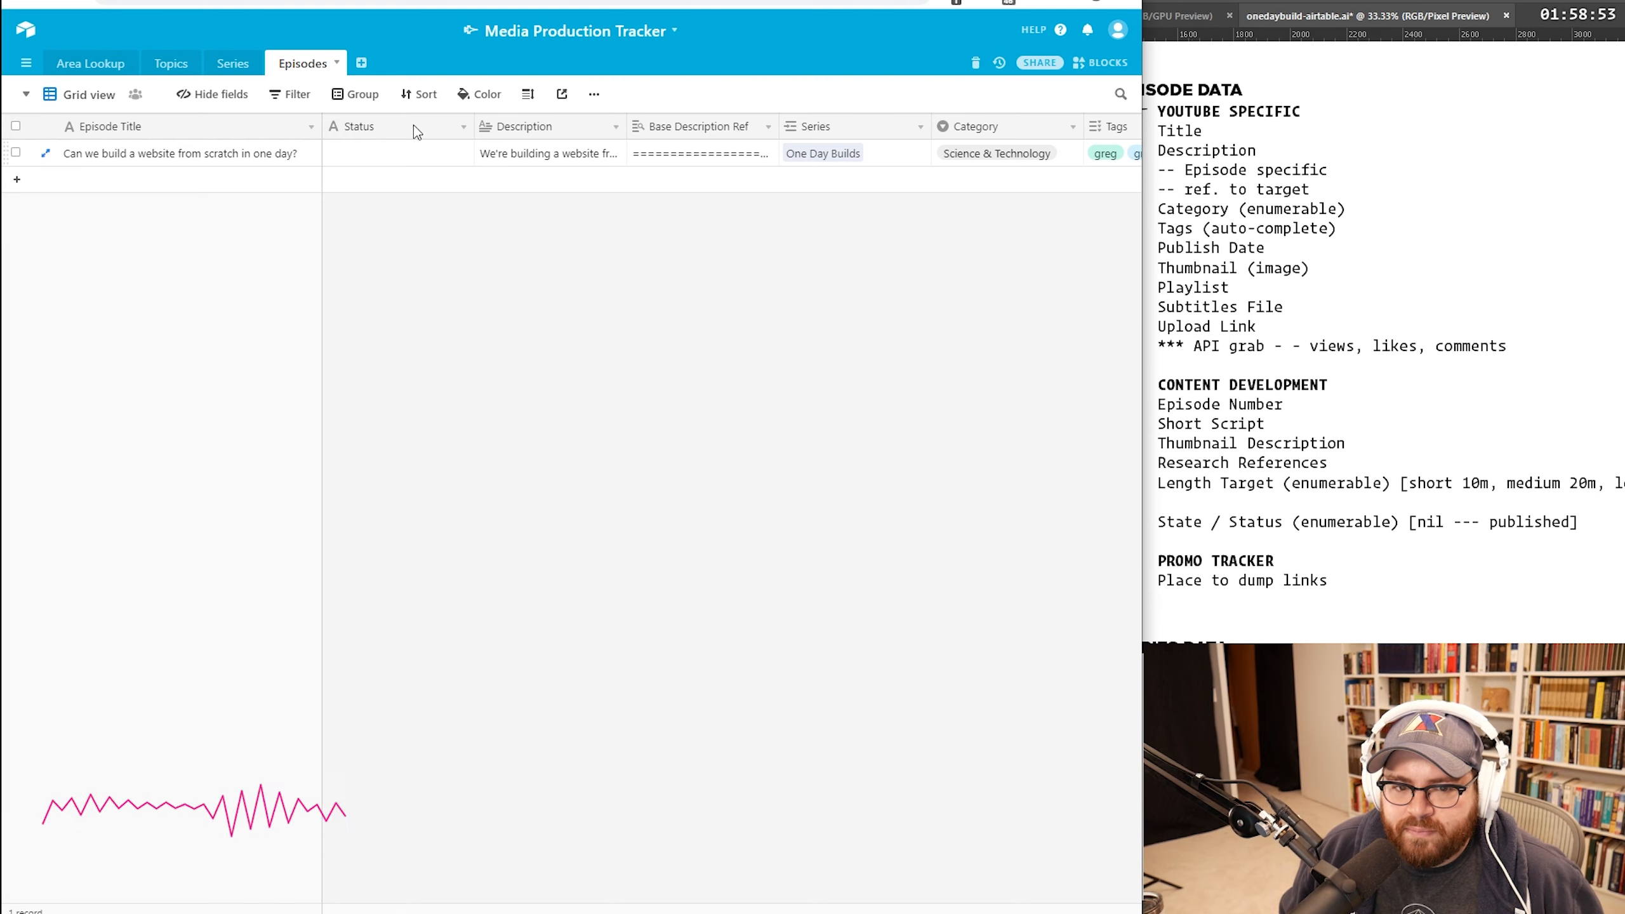
pyautogui.click(462, 128)
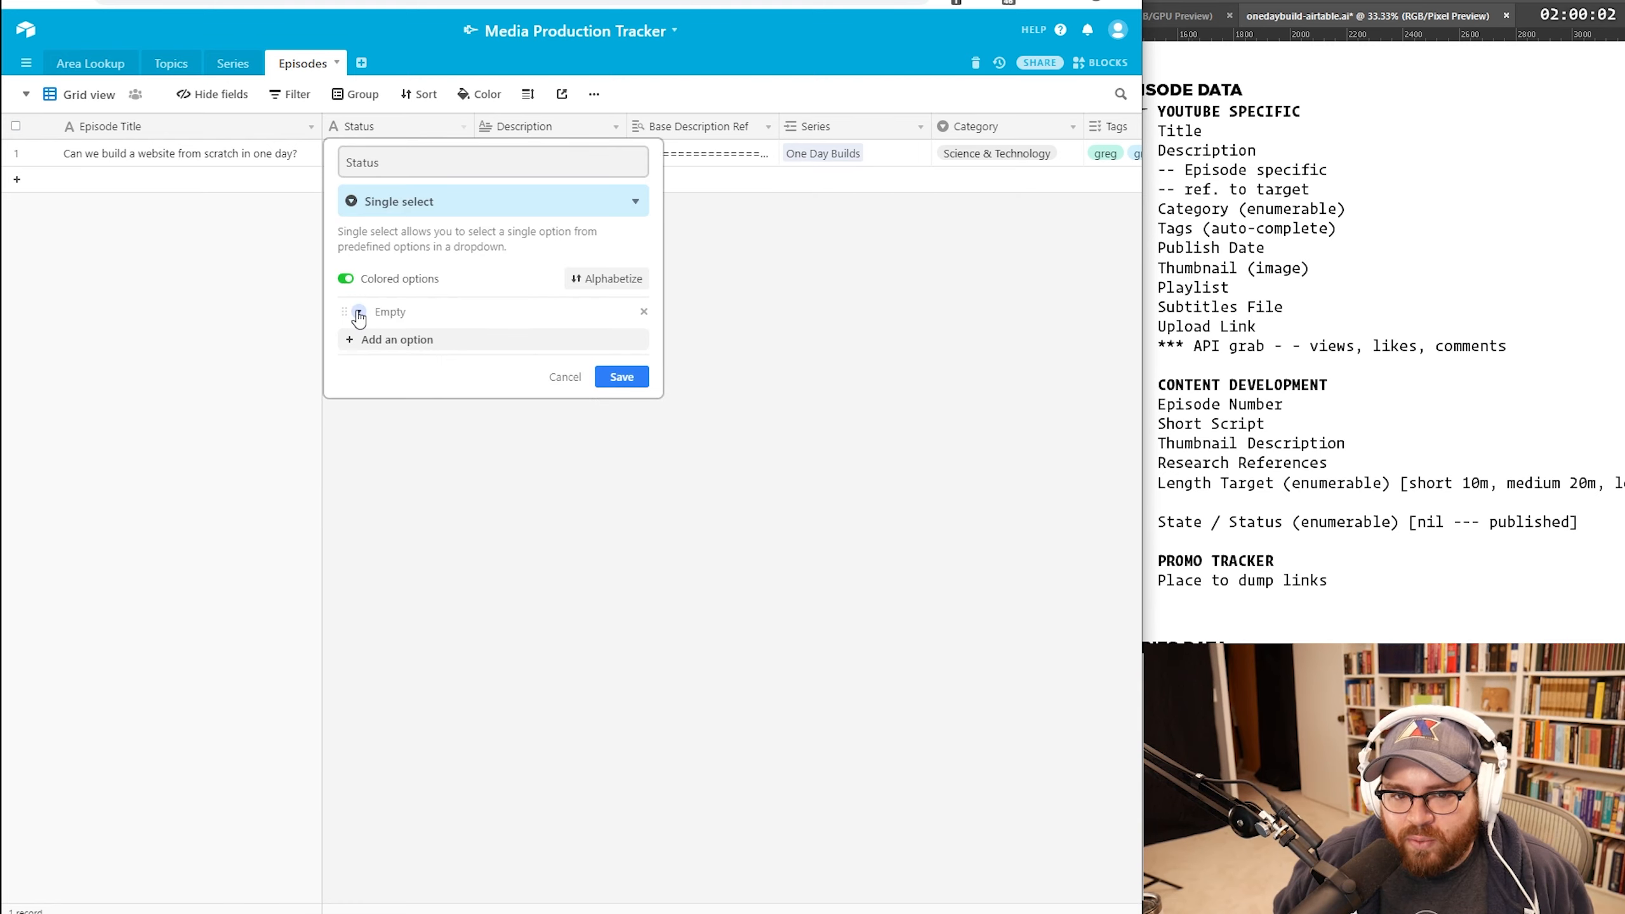
pyautogui.click(377, 312)
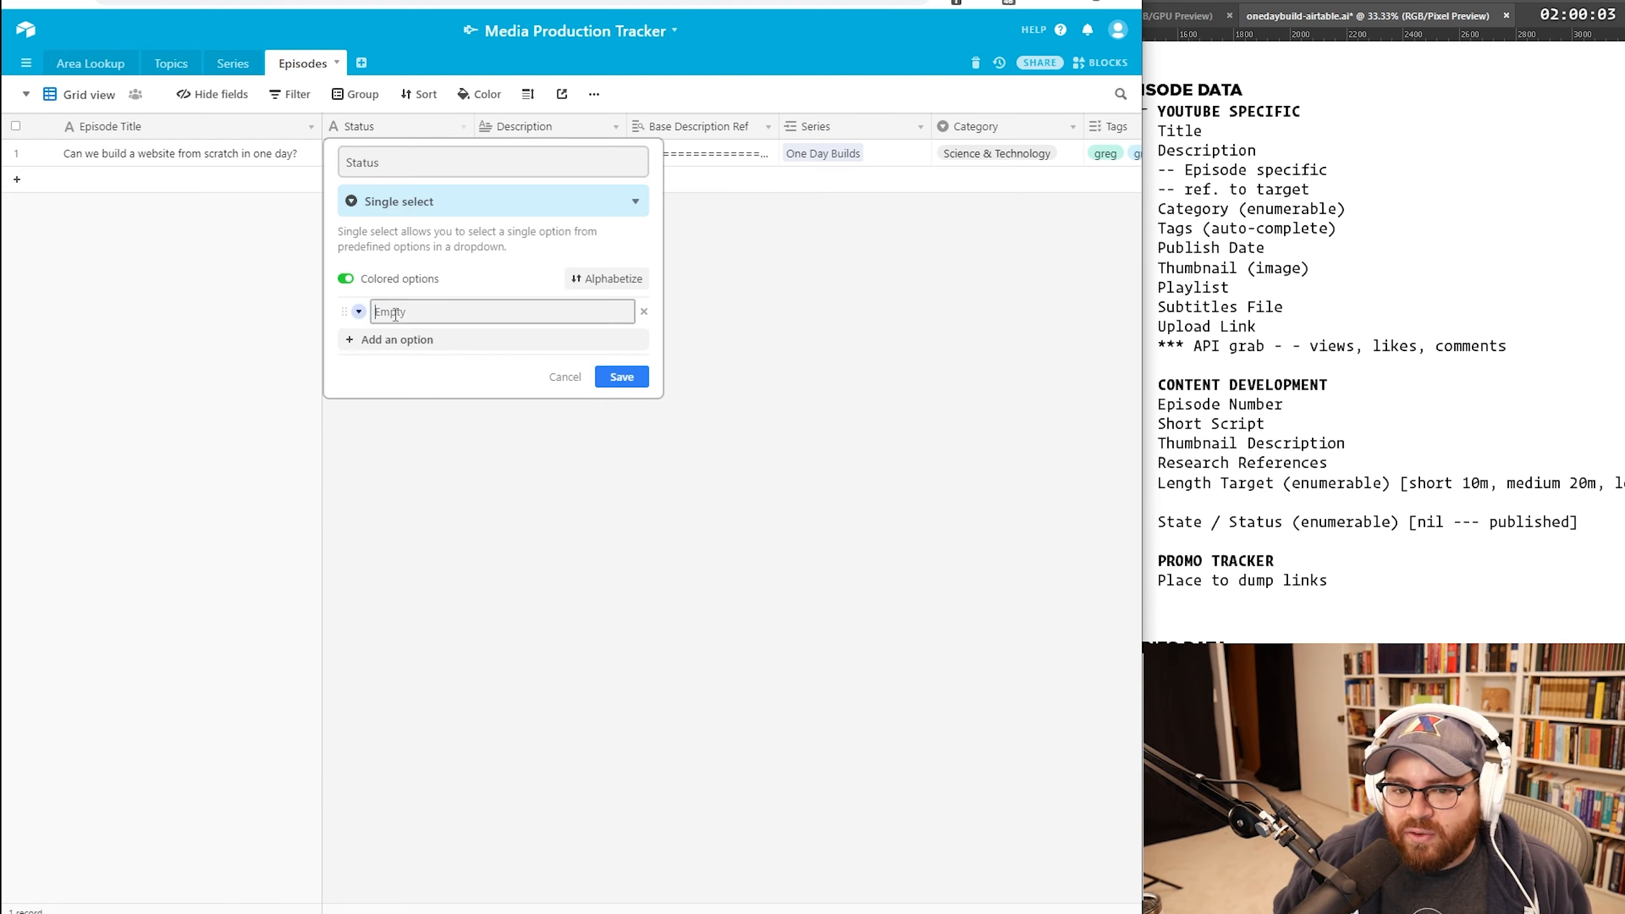
pyautogui.write('Working On')
pyautogui.click(562, 341)
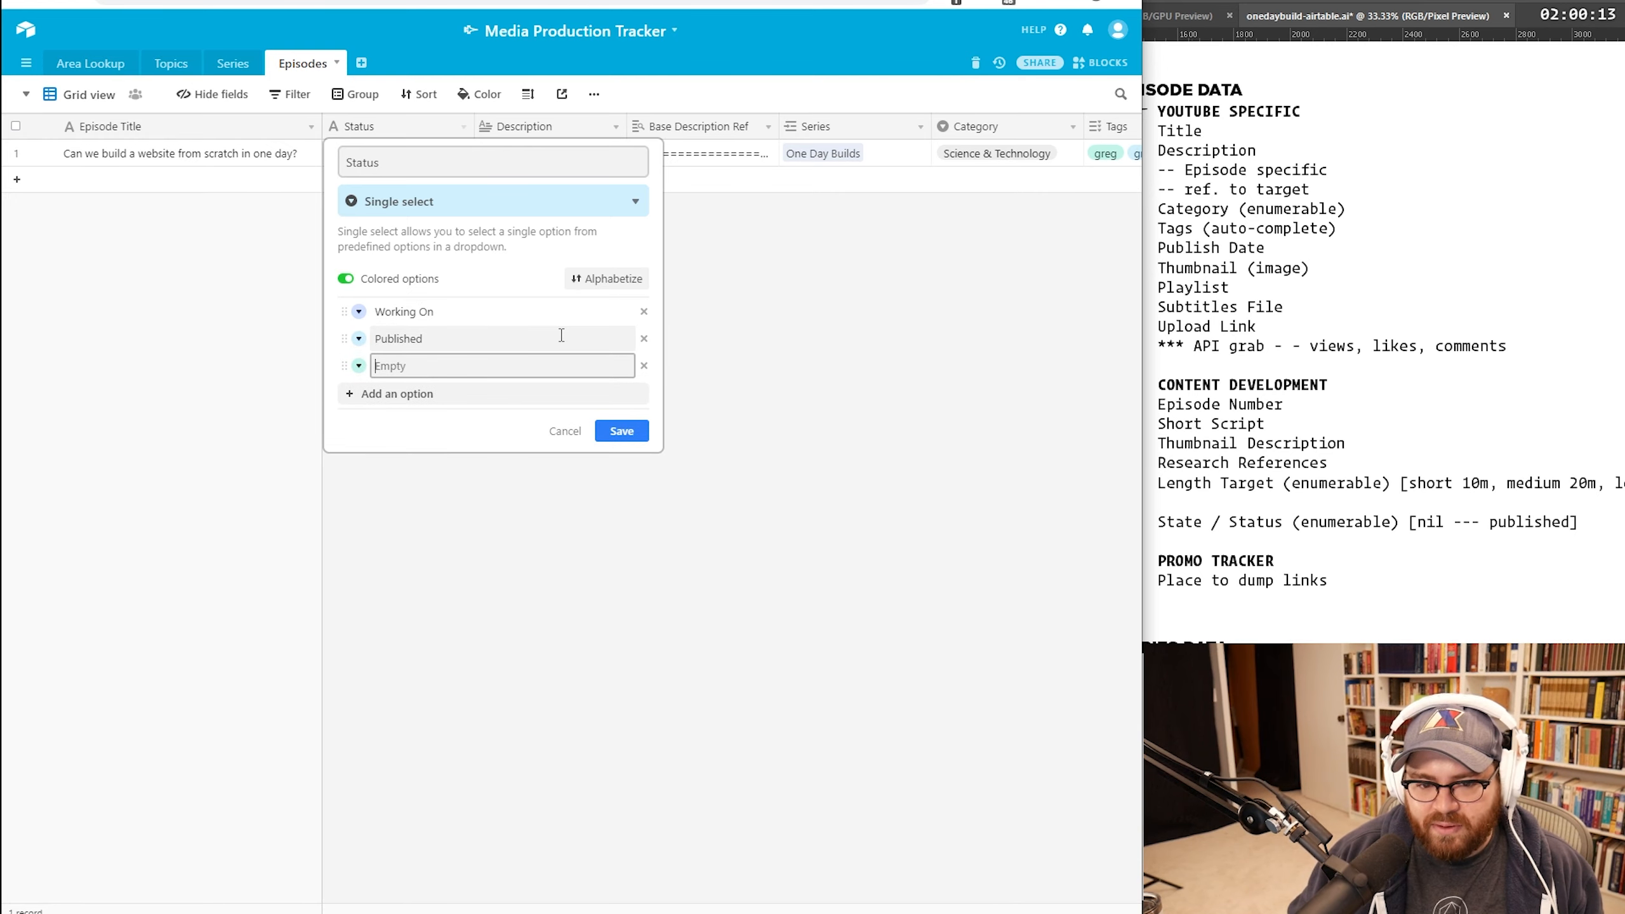
pyautogui.write('Written')
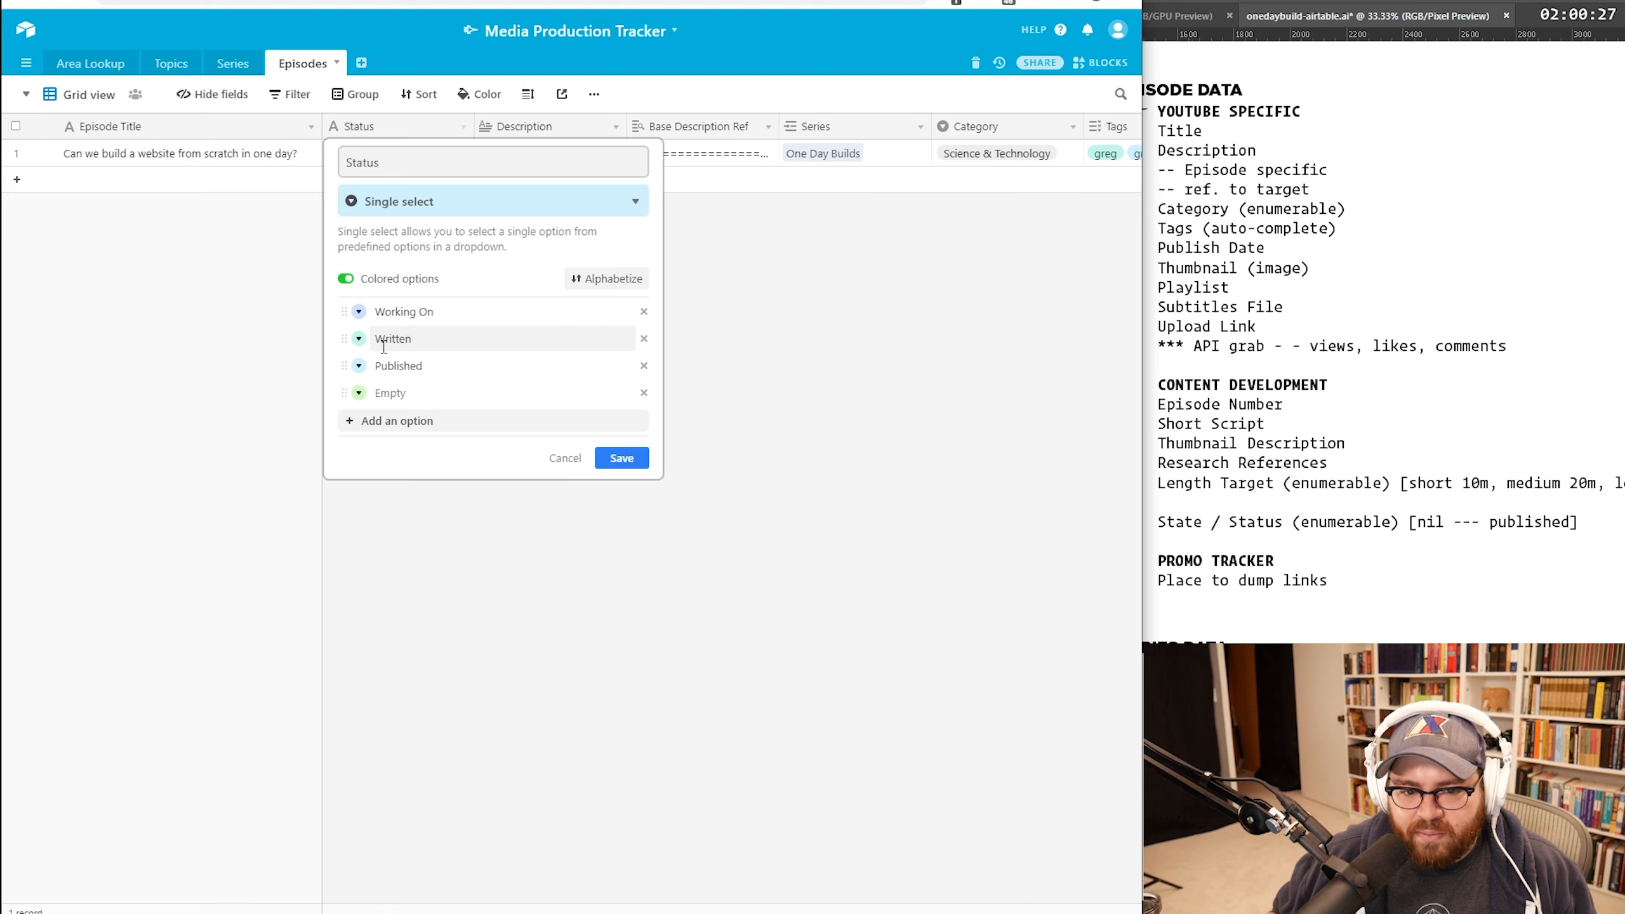
# Step: Colour the Written option red and the Published option grey
pyautogui.click(359, 338)
pyautogui.click(659, 423)
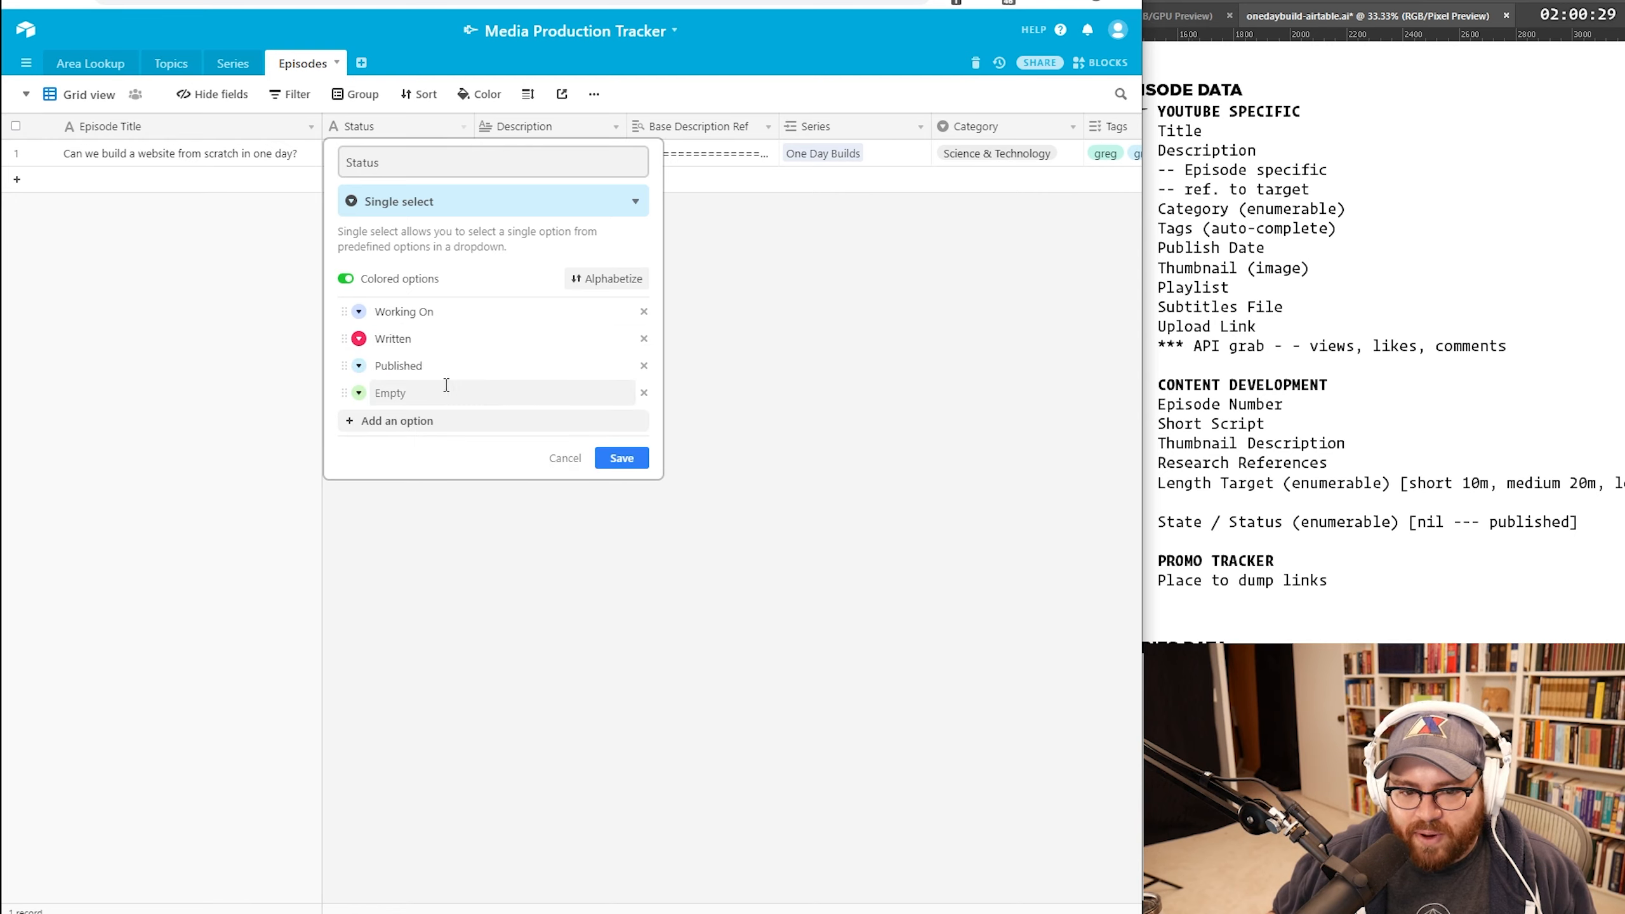
pyautogui.click(359, 366)
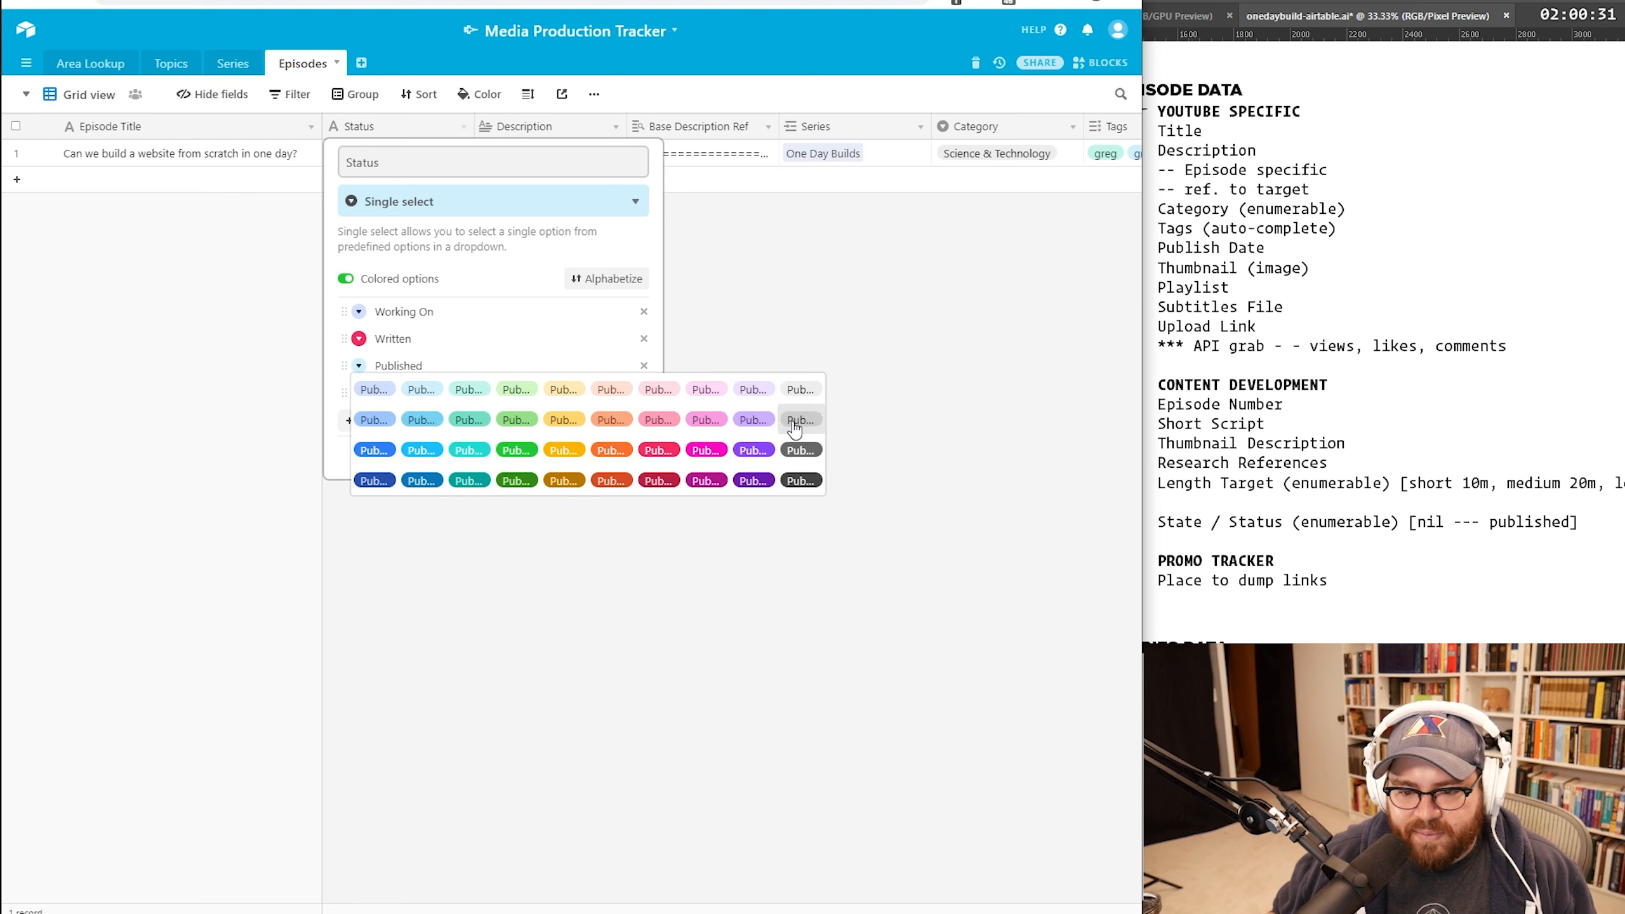
pyautogui.click(803, 388)
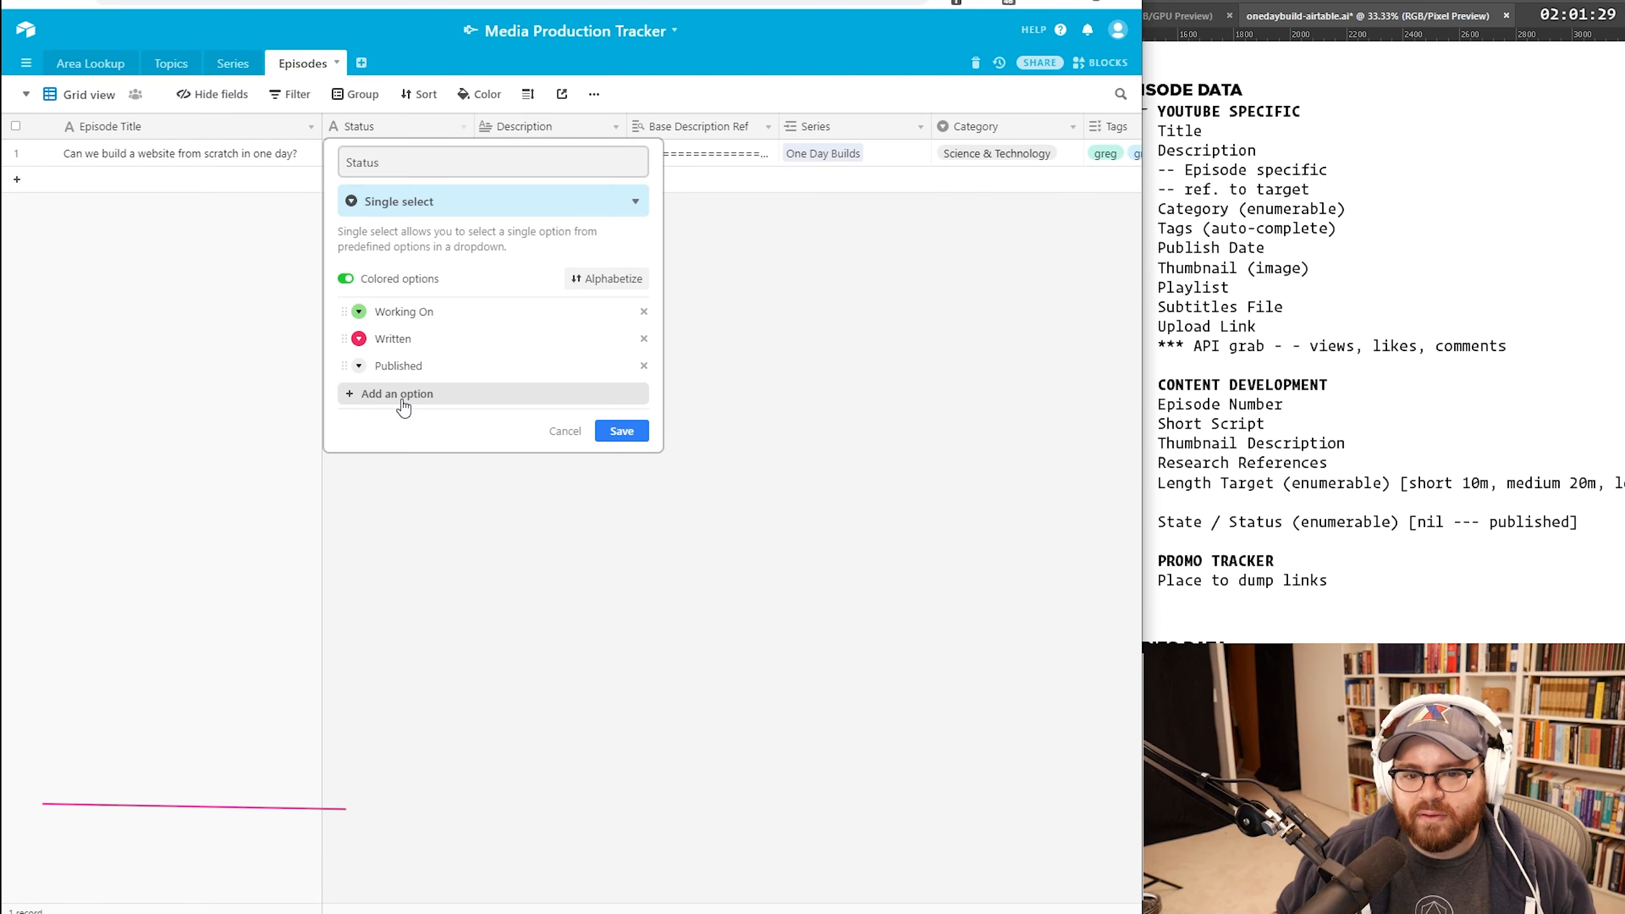
# Step: Add Drafted and Empty Status choices, dragging Drafted between Working On and Written
pyautogui.click(401, 394)
pyautogui.write('Drafted')
pyautogui.press('Return')
pyautogui.write('Empty')
pyautogui.moveTo(344, 392); pyautogui.dragTo(339, 333)
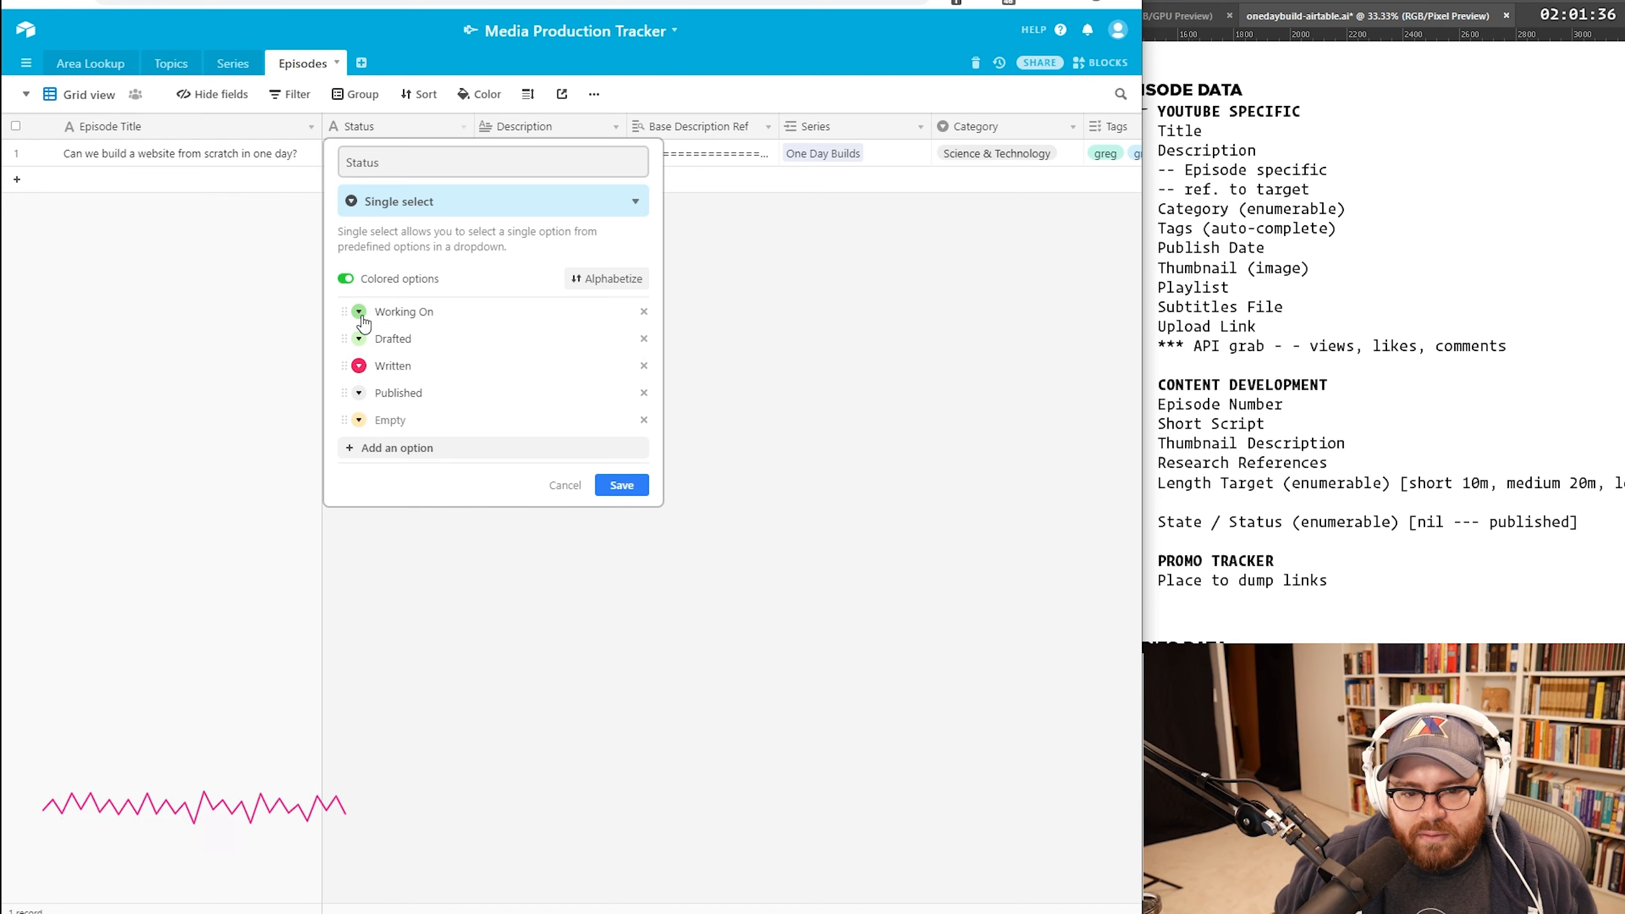
pyautogui.click(358, 311)
# Step: Colour Working On green and Drafted dark green
pyautogui.click(507, 333)
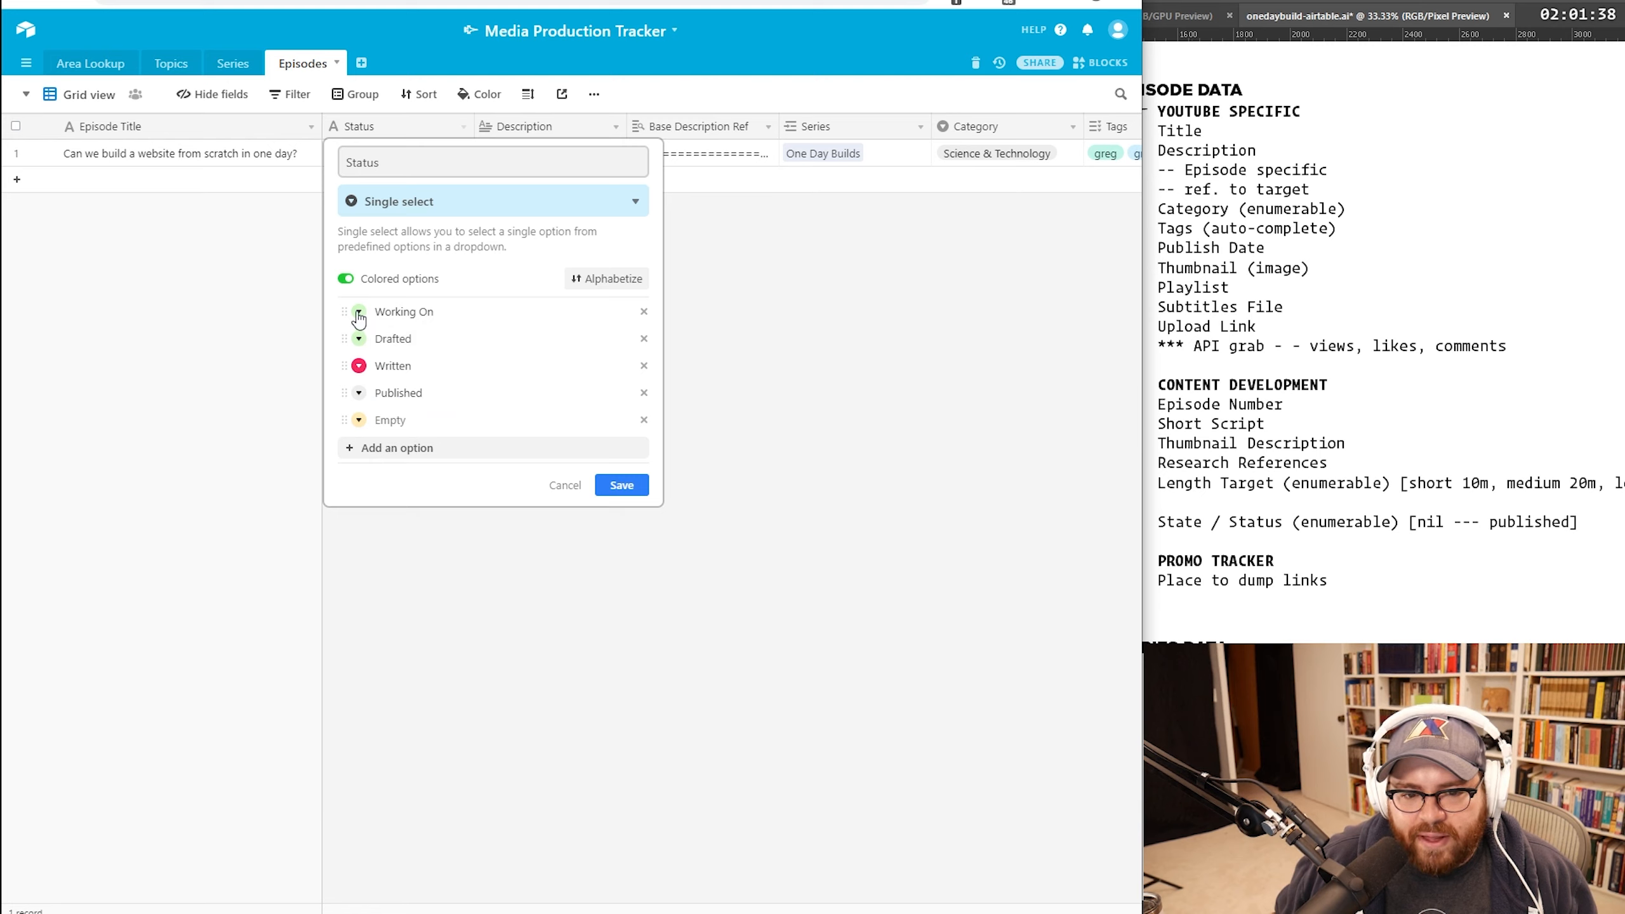
pyautogui.click(359, 343)
pyautogui.click(523, 450)
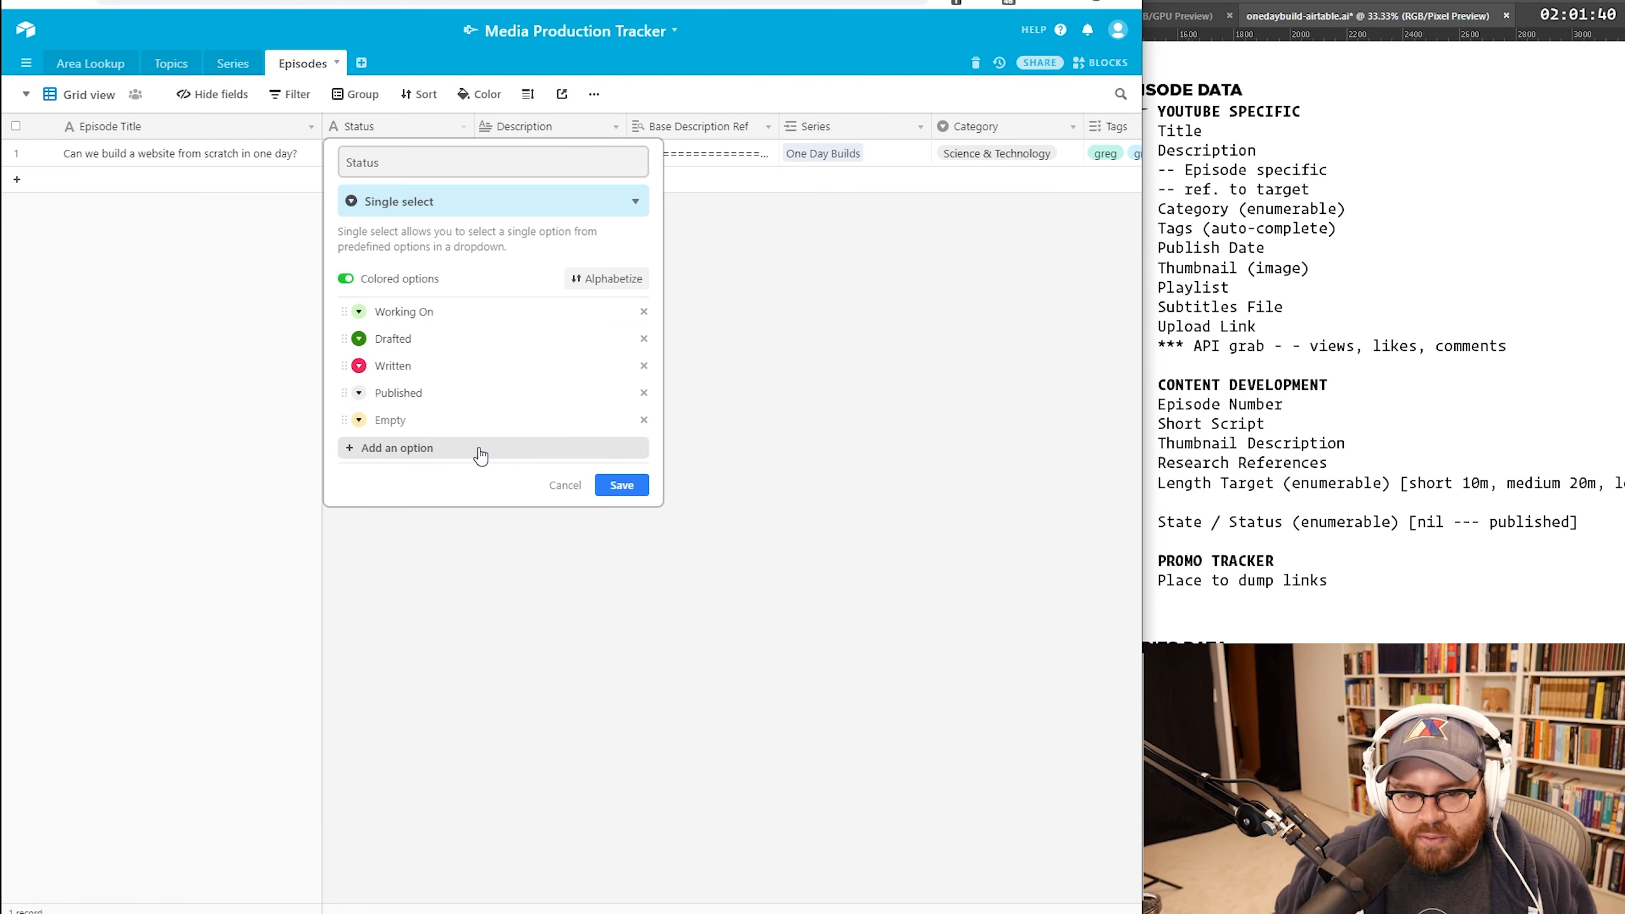
# Step: Add Produced and Uploaded choices above Published and remove the leftover empty option
pyautogui.click(492, 419)
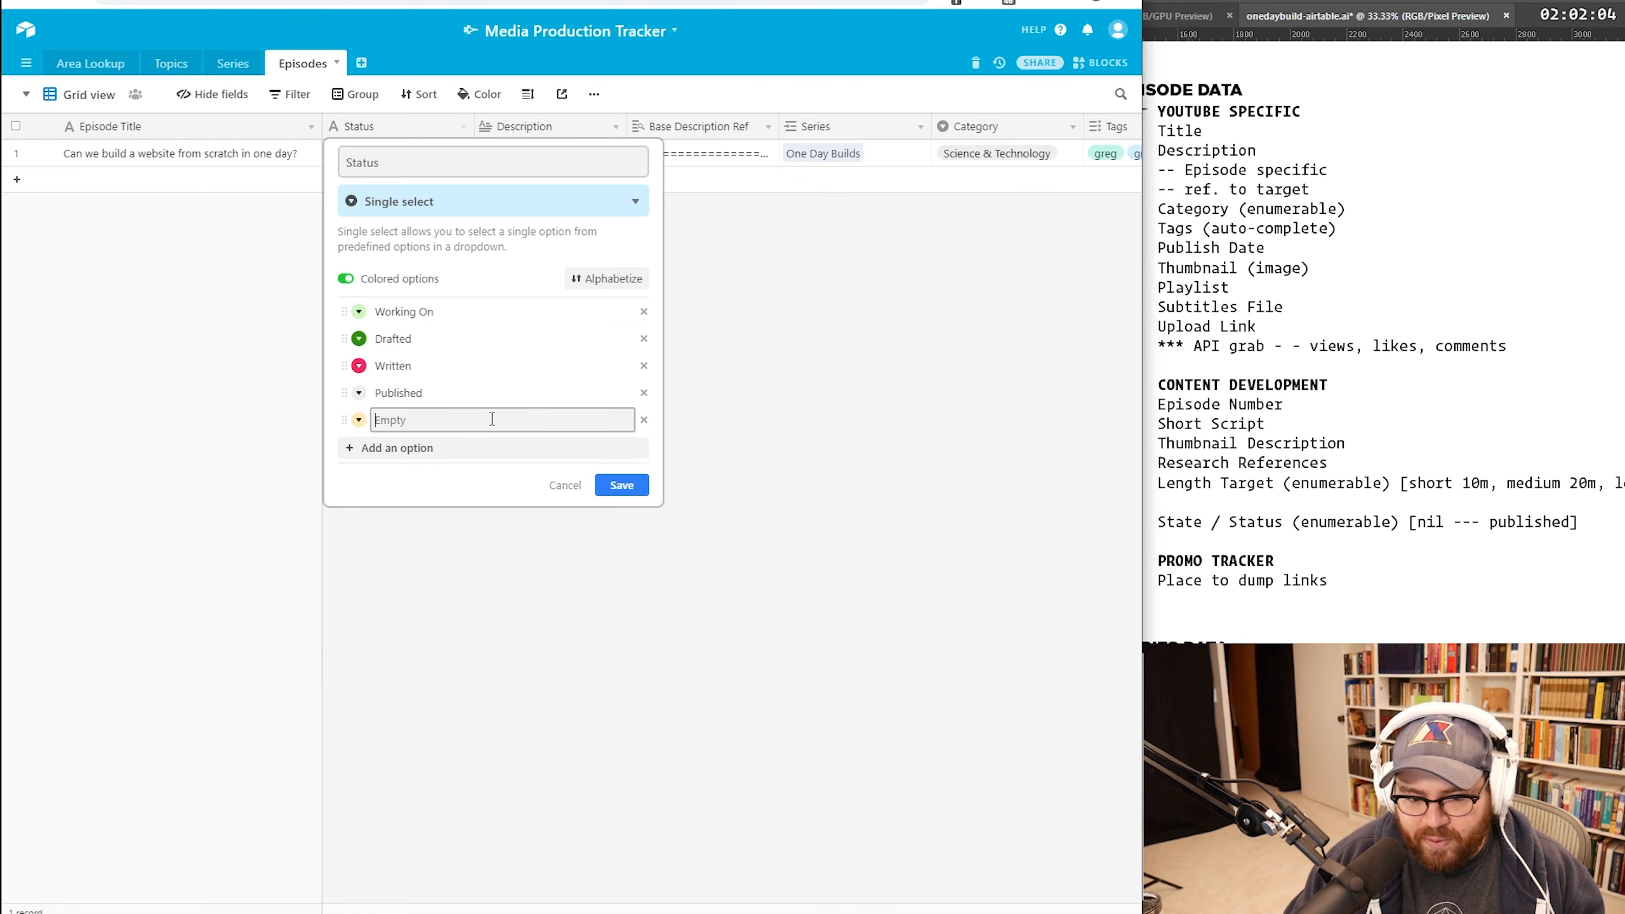
pyautogui.write('Produced')
pyautogui.click(492, 448)
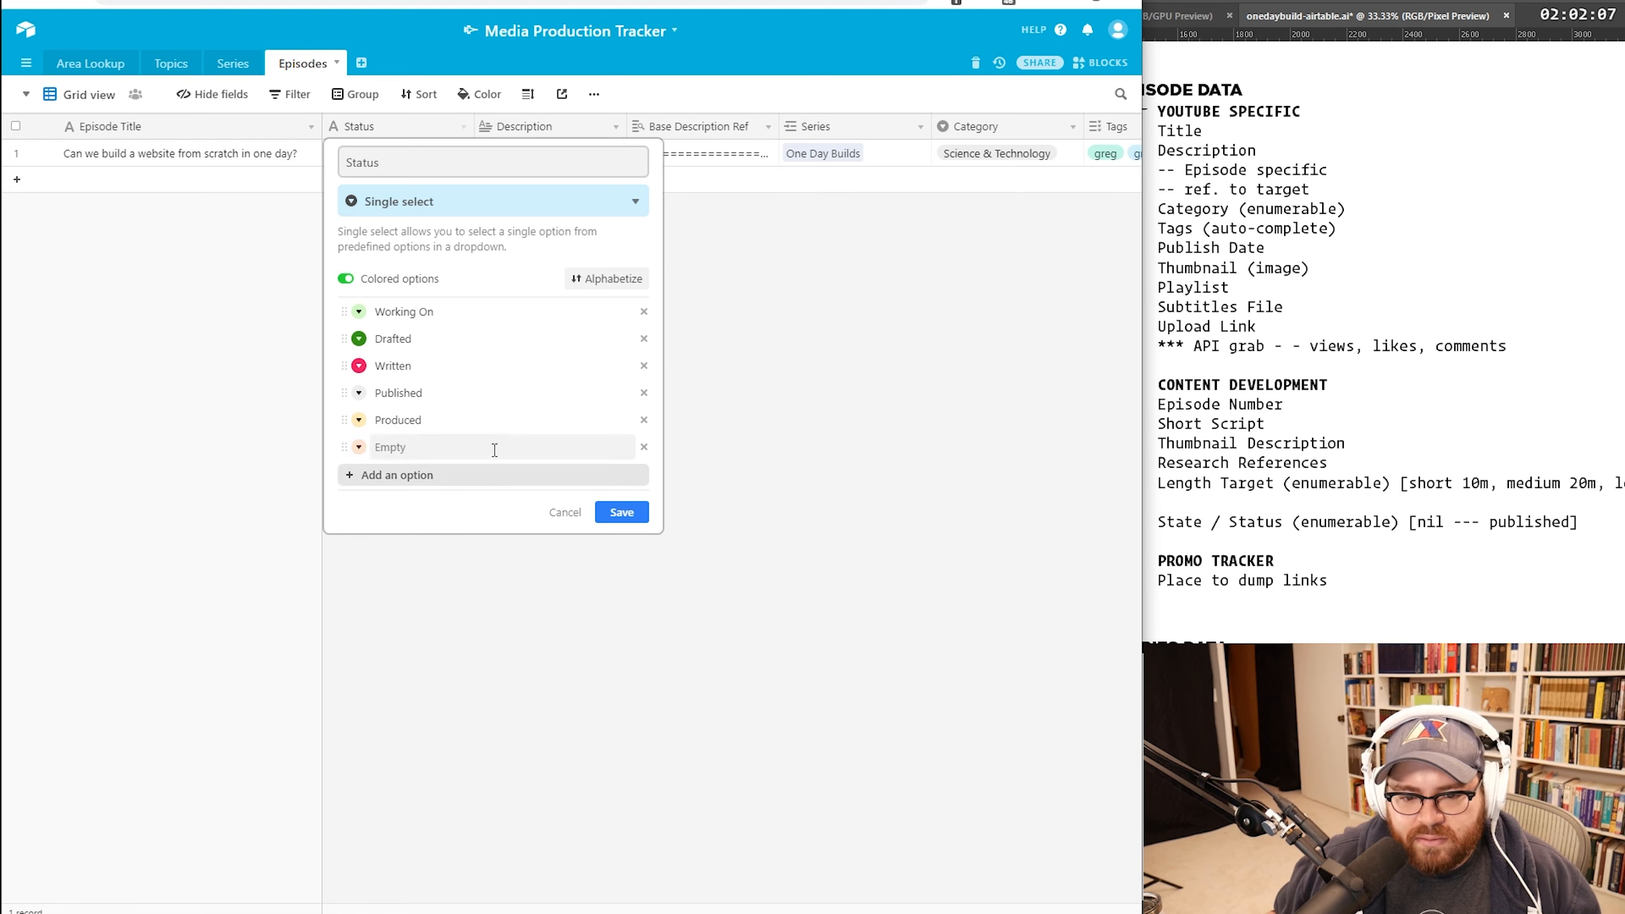
pyautogui.moveTo(341, 415); pyautogui.dragTo(348, 393)
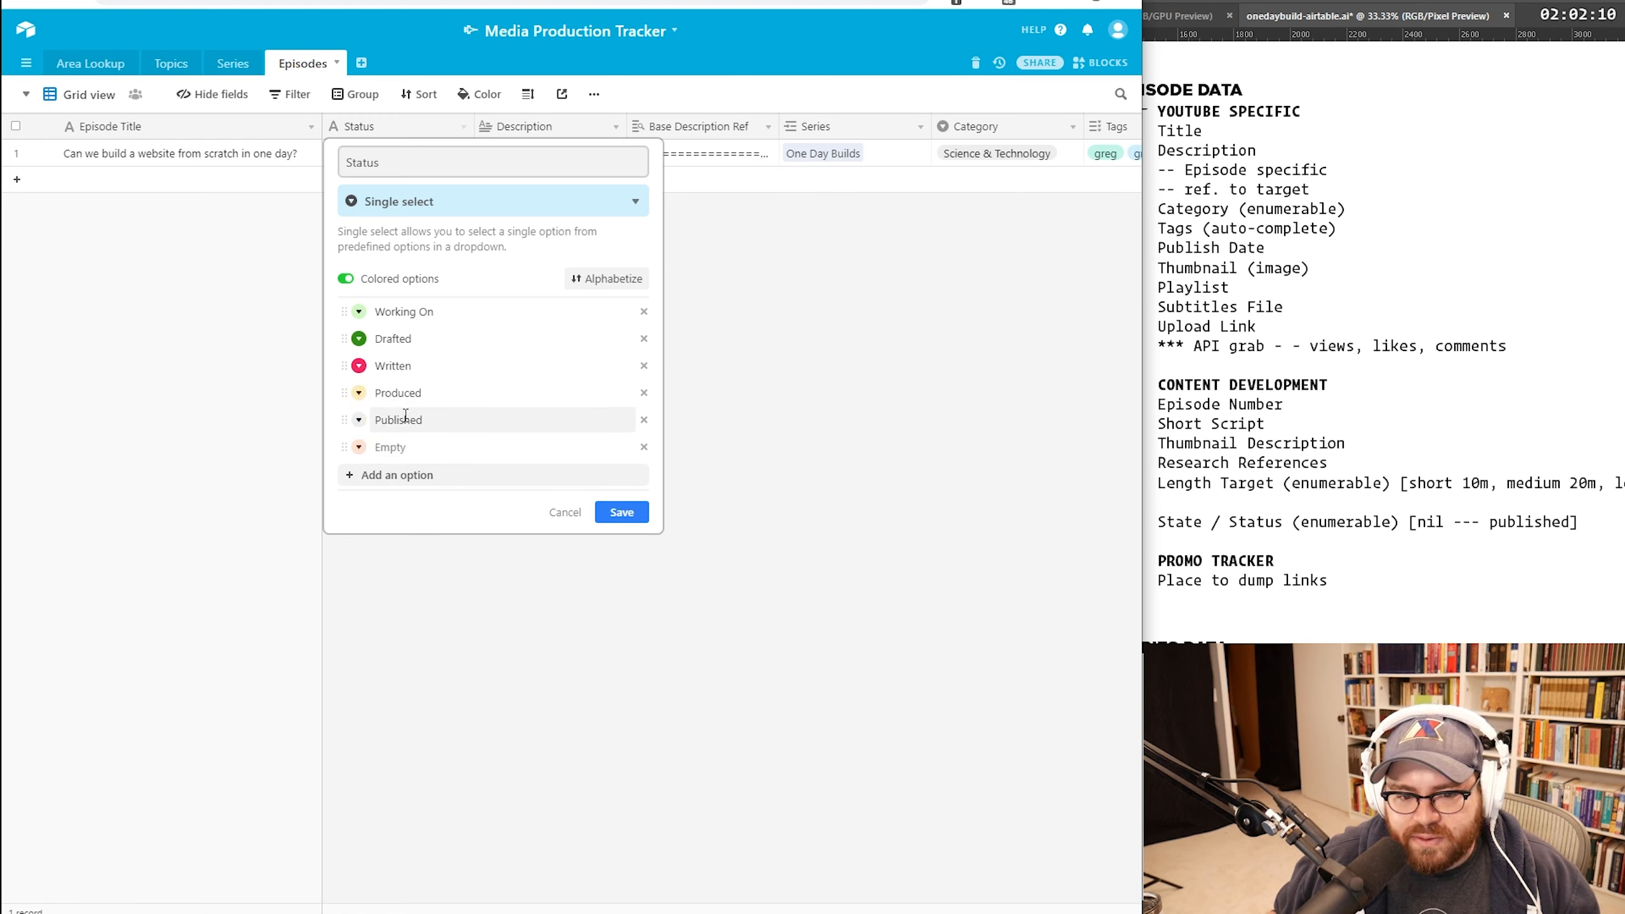
pyautogui.click(643, 447)
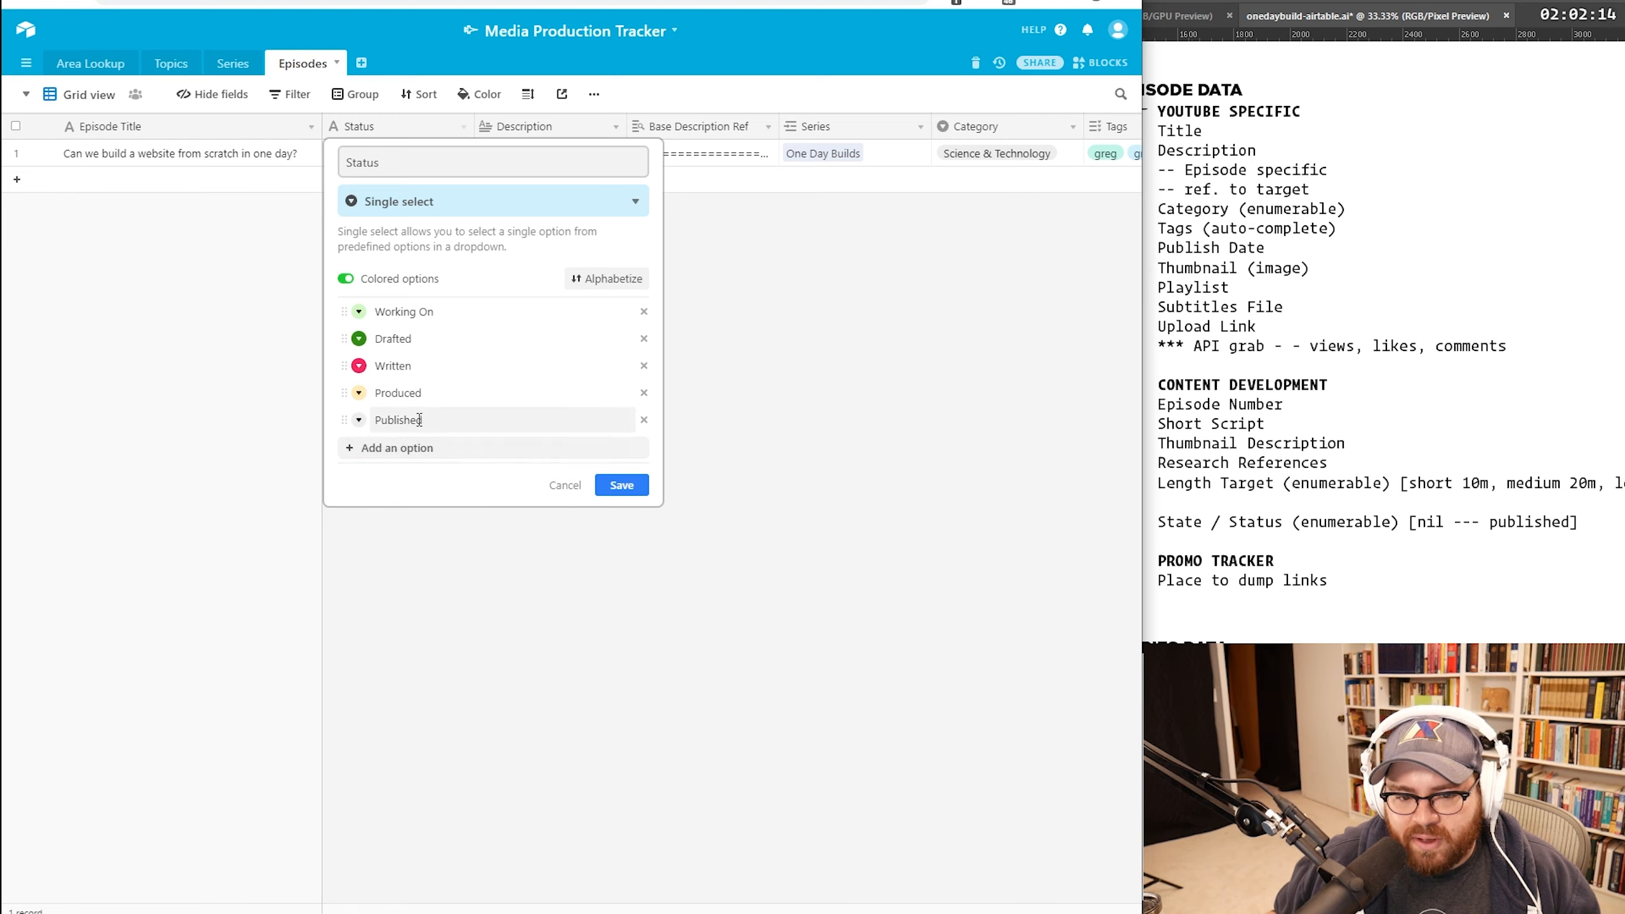
pyautogui.click(427, 453)
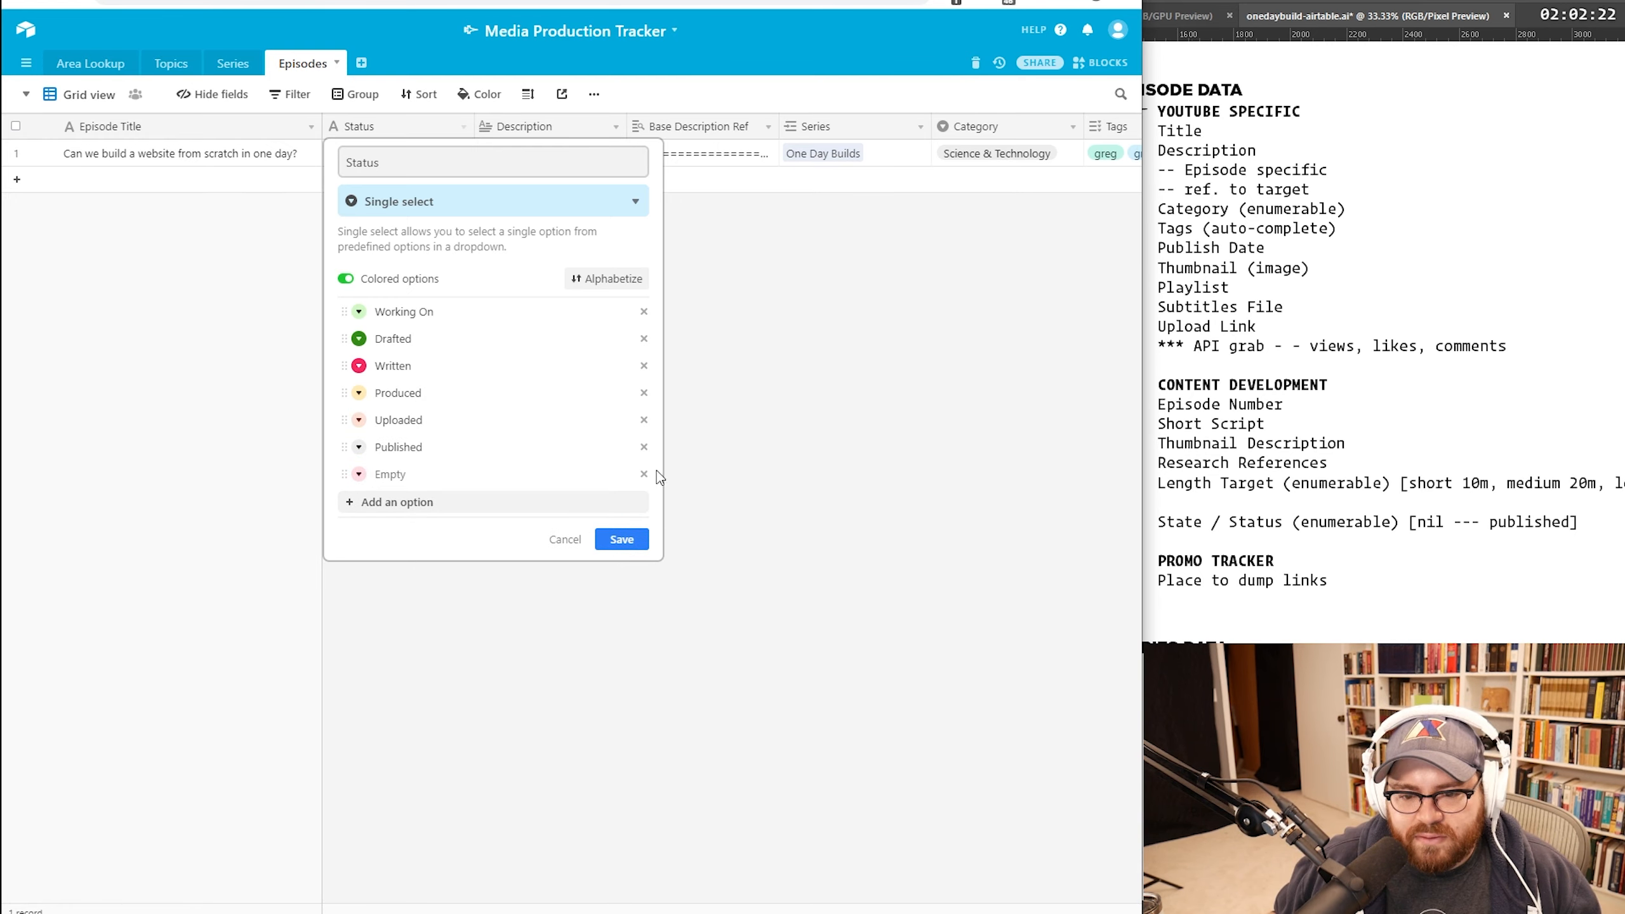
pyautogui.click(645, 474)
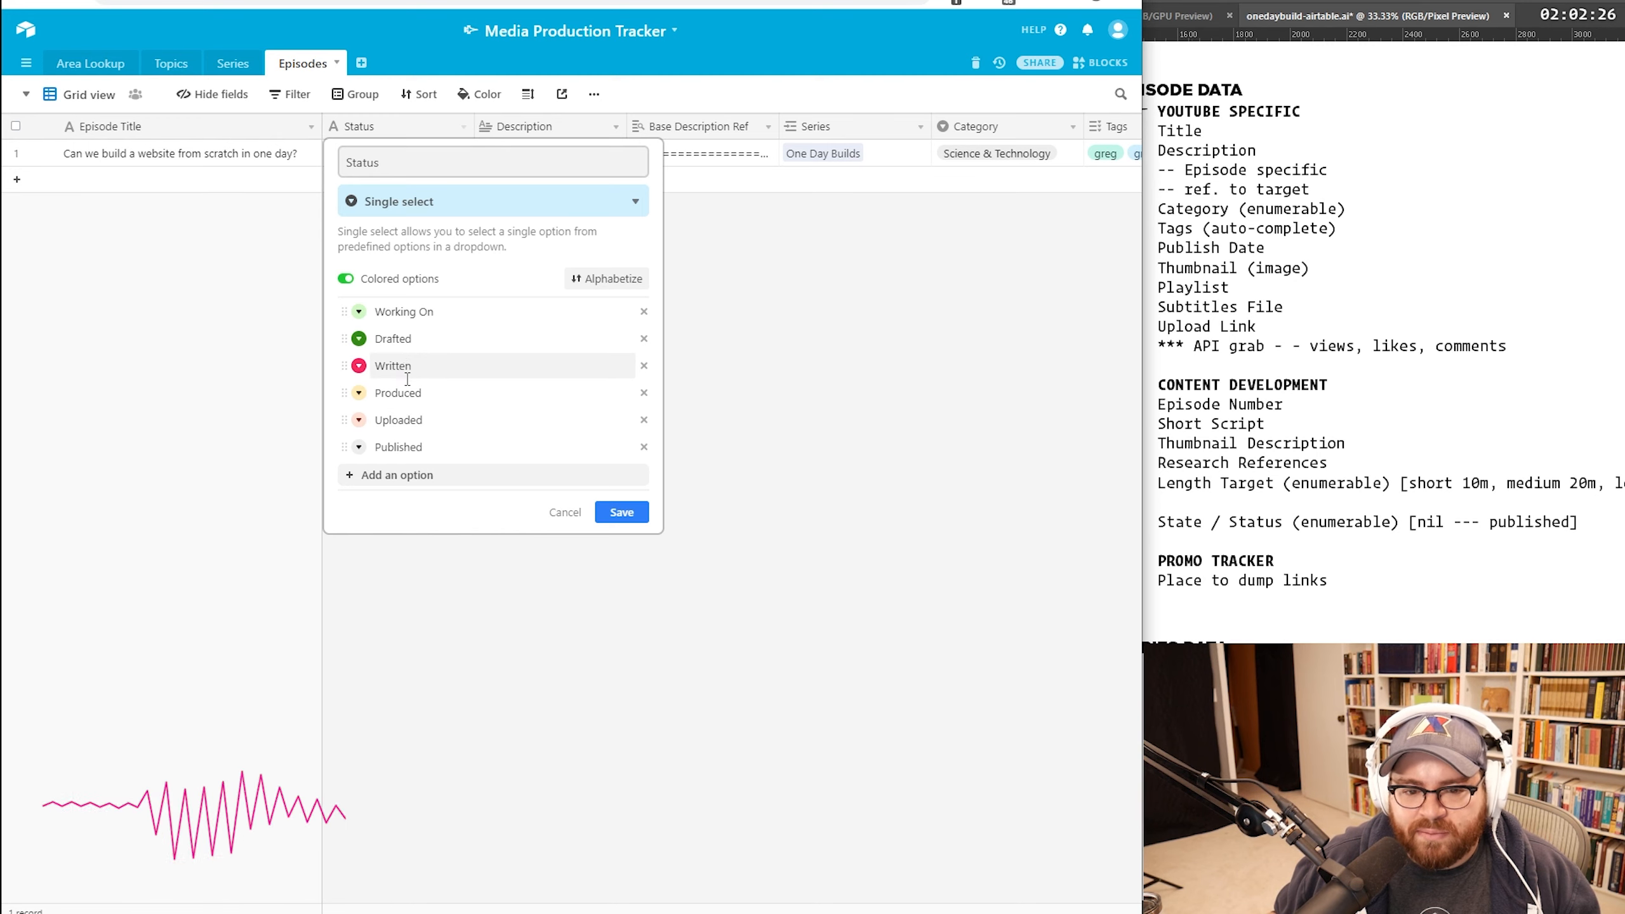
# Step: Make Produced blue, then set the first episode's Status to Published
pyautogui.click(358, 393)
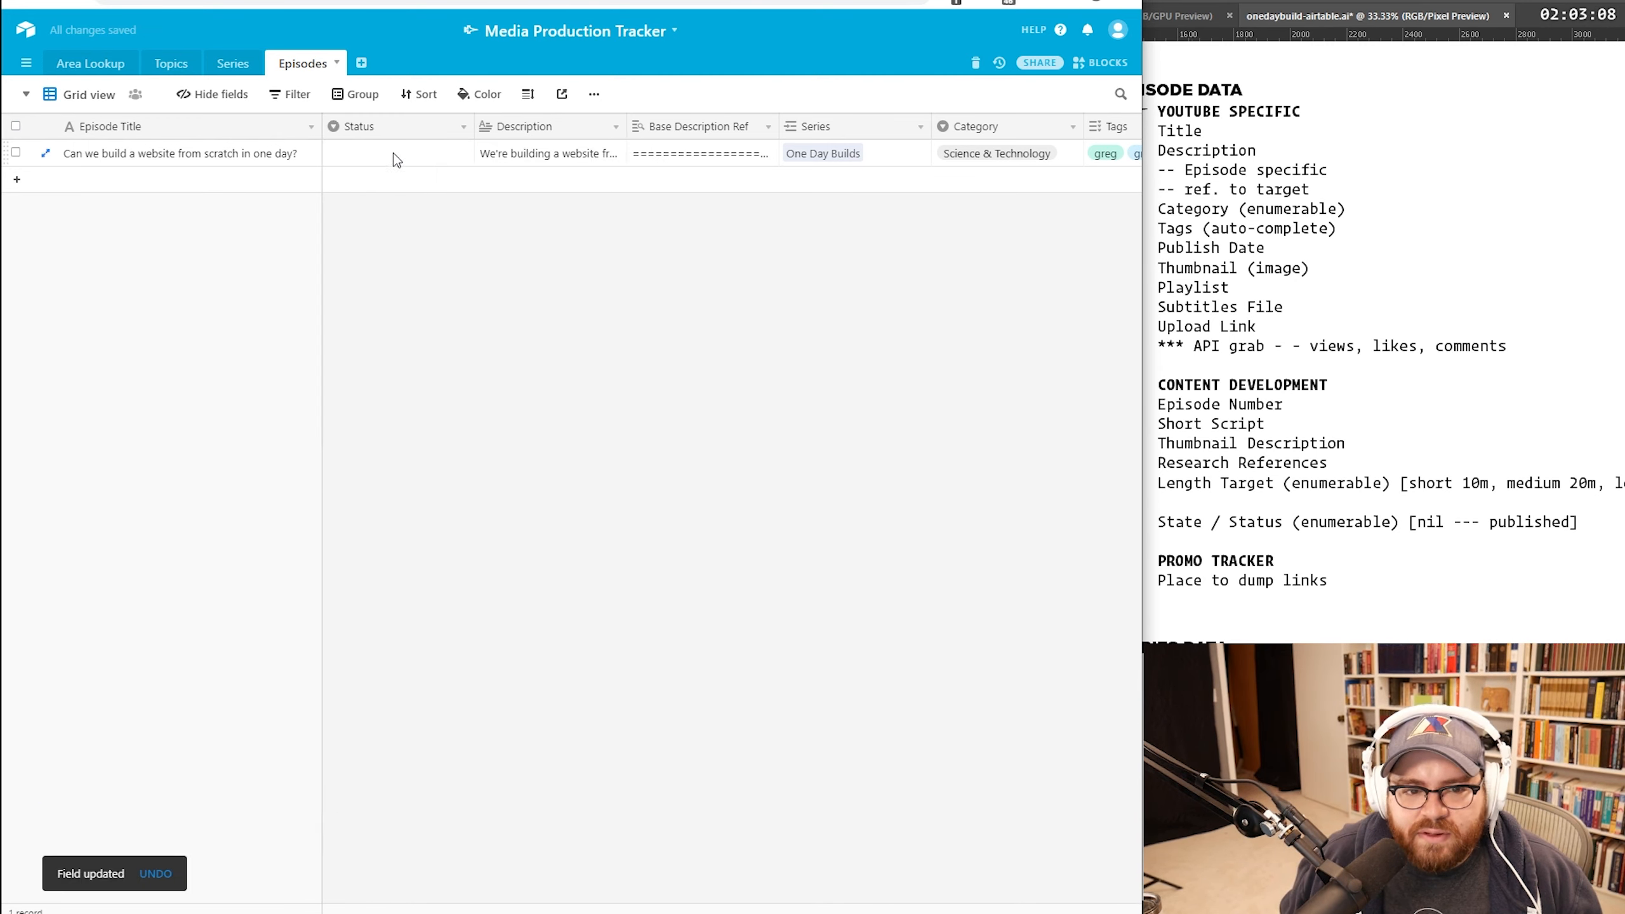
pyautogui.click(362, 160)
pyautogui.write('publis')
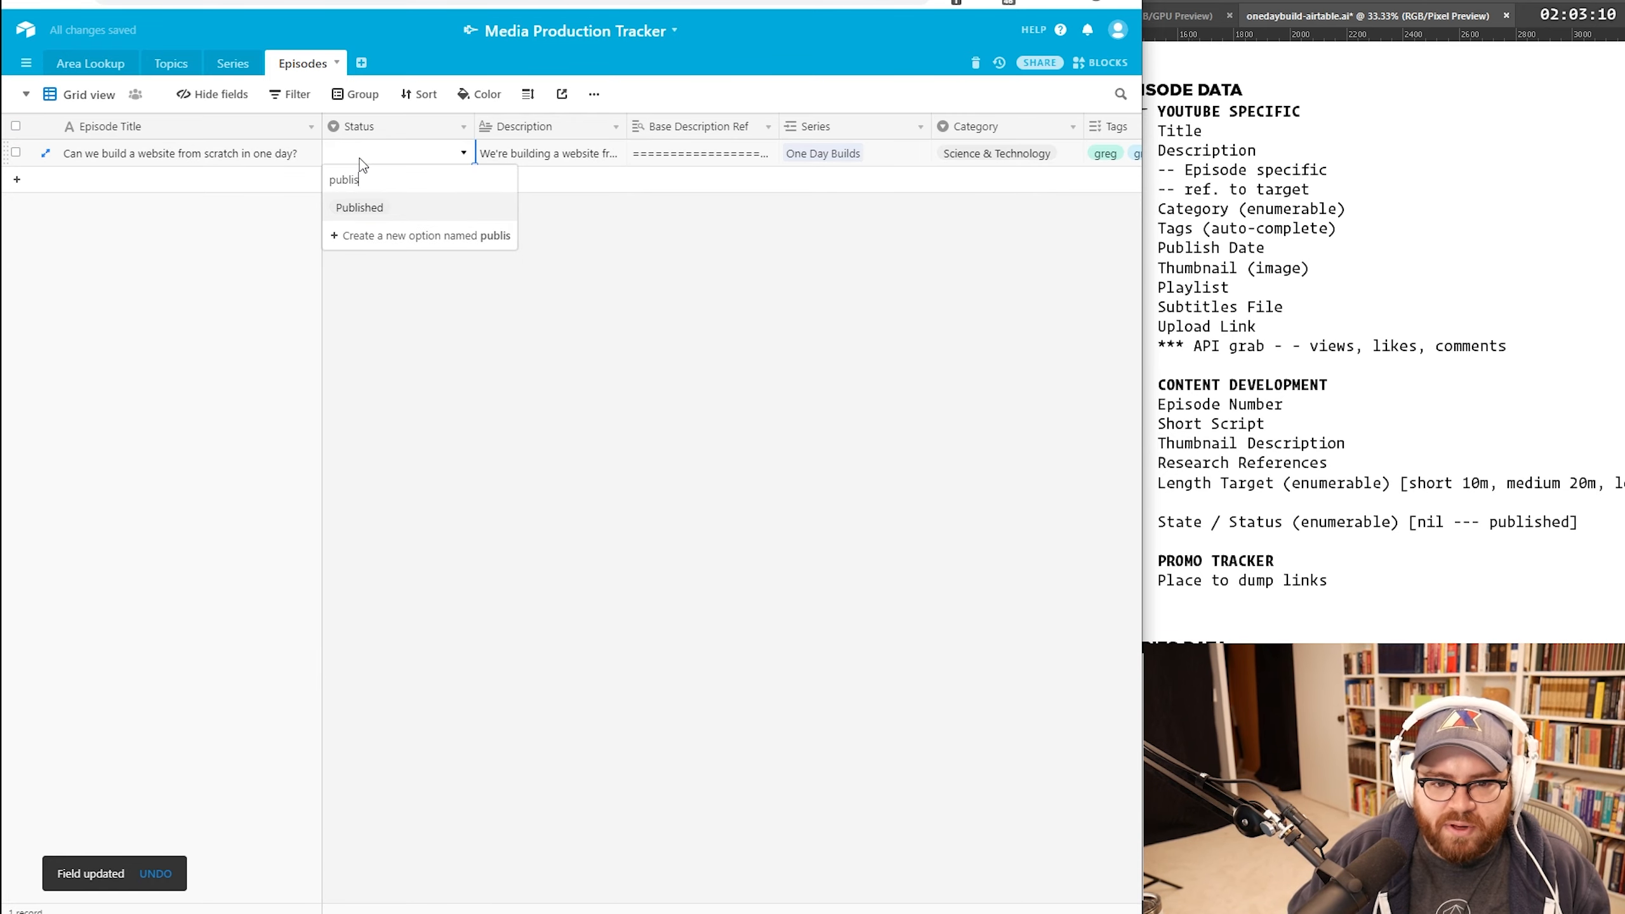
pyautogui.press('Return')
# Step: Add a Thumbnail attachment field to the Episodes table
pyautogui.click(415, 305)
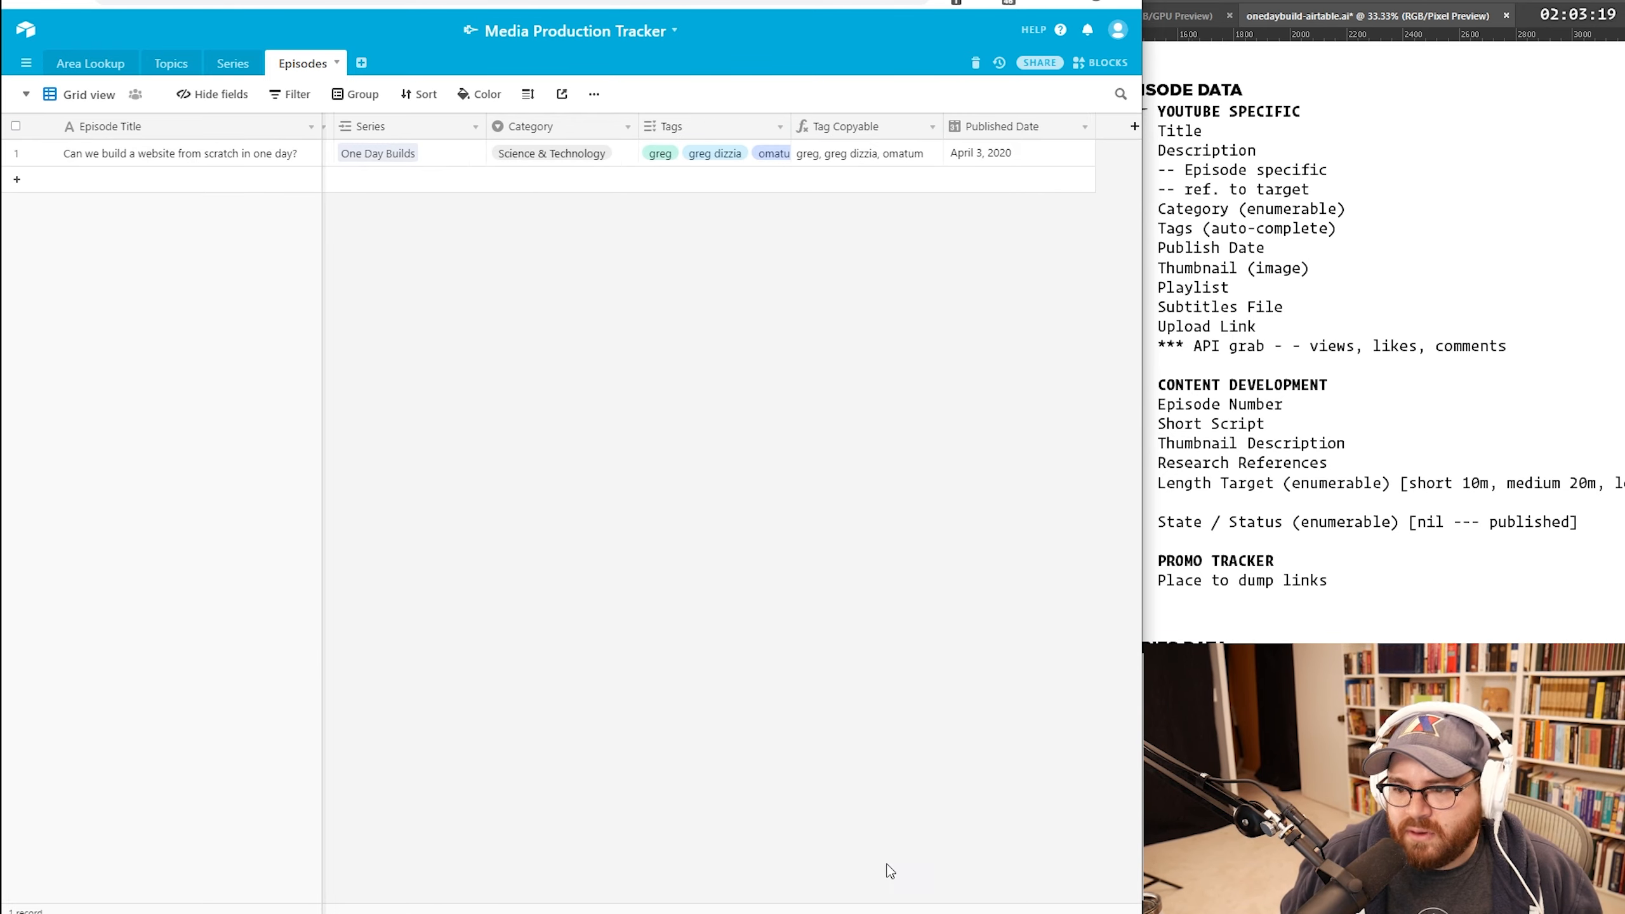
pyautogui.hscroll(2, 913, 863)
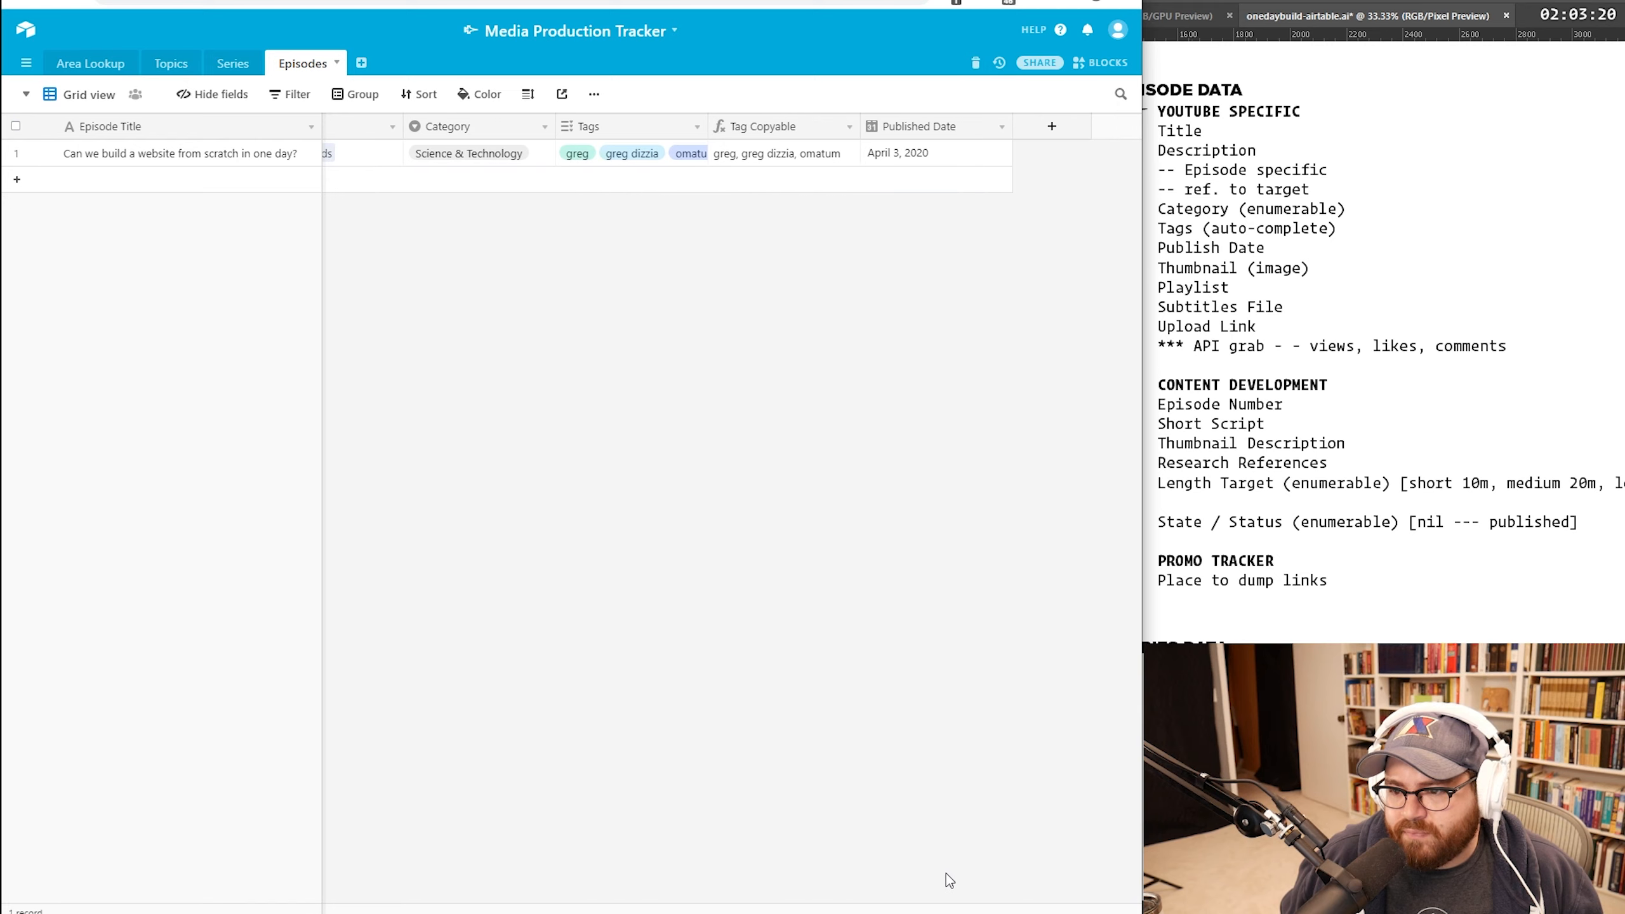
pyautogui.click(1040, 121)
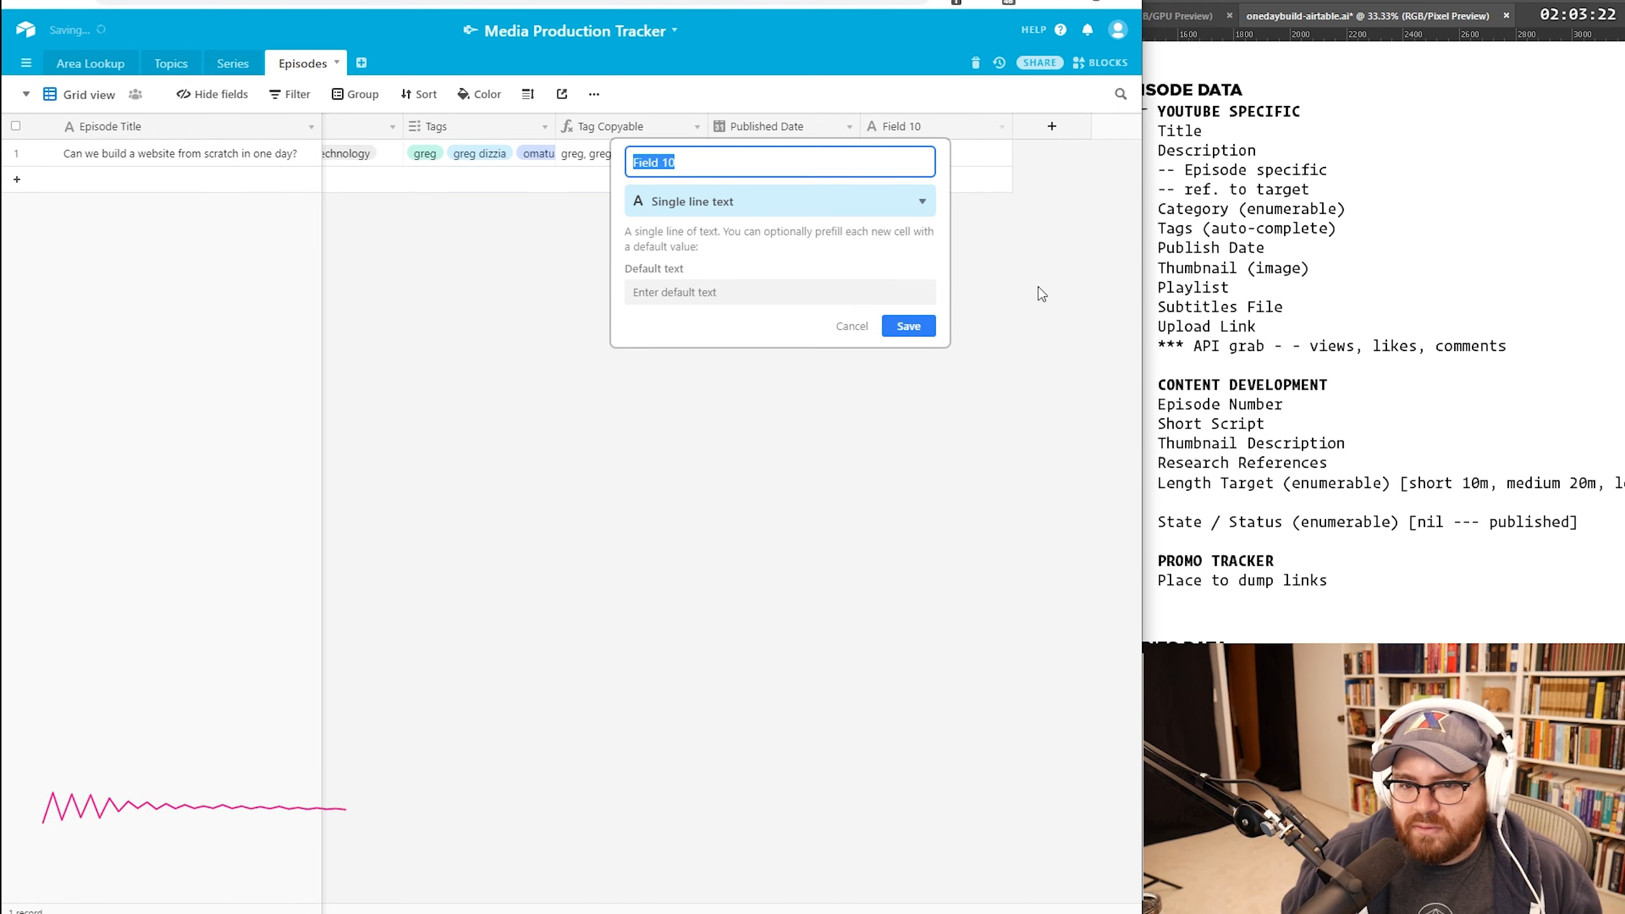
pyautogui.write('Thumbnail')
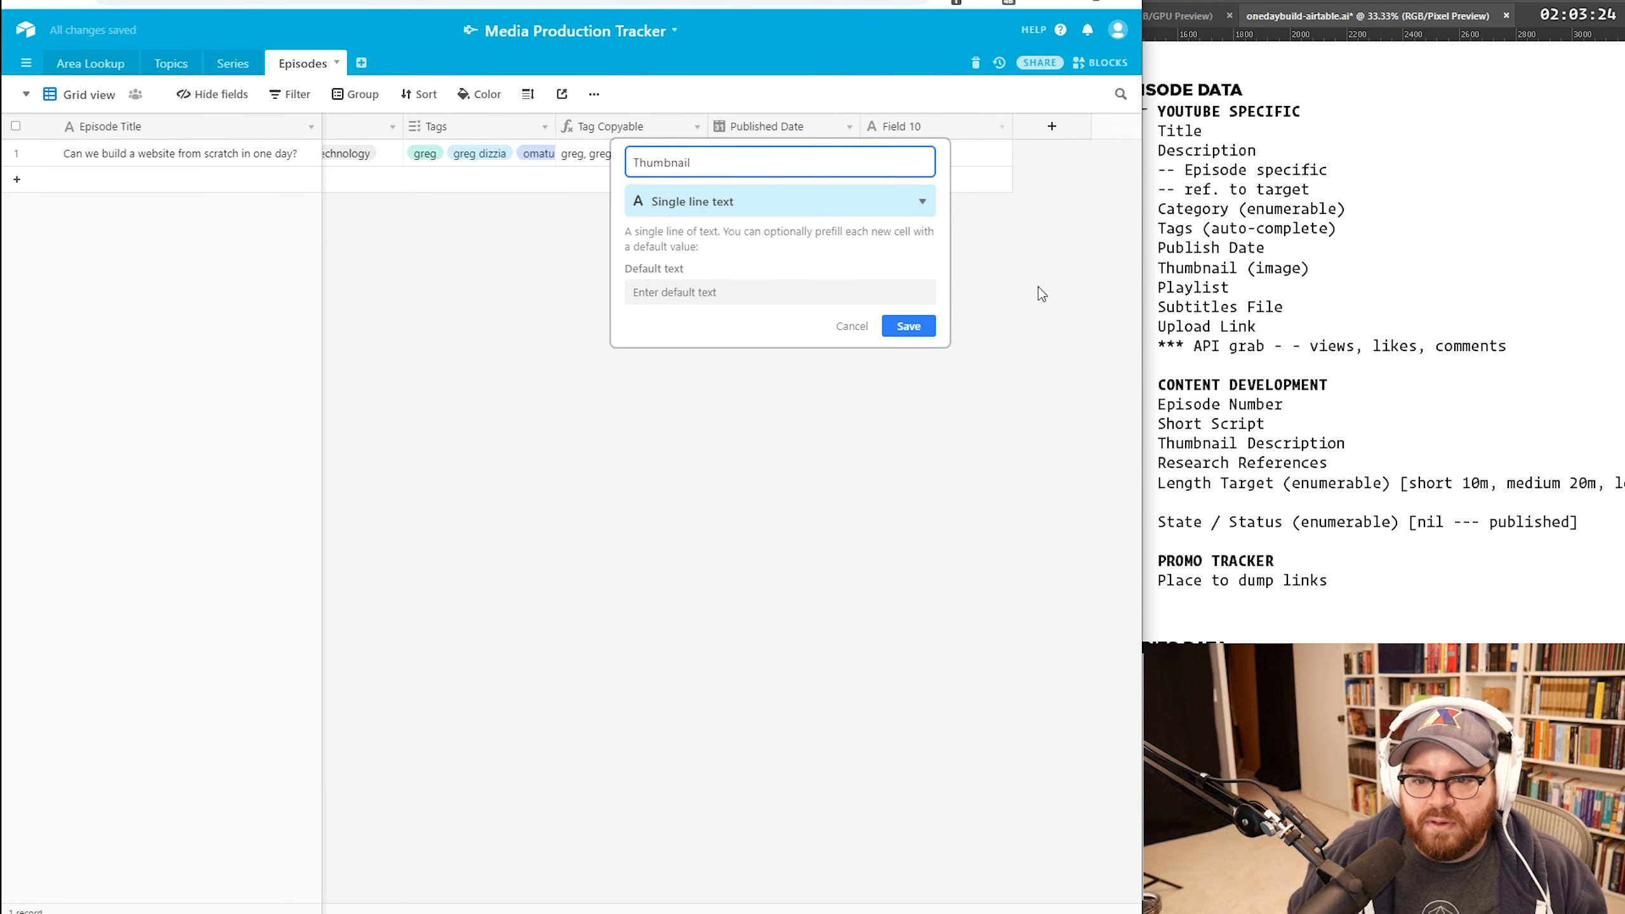
pyautogui.click(848, 202)
pyautogui.click(707, 325)
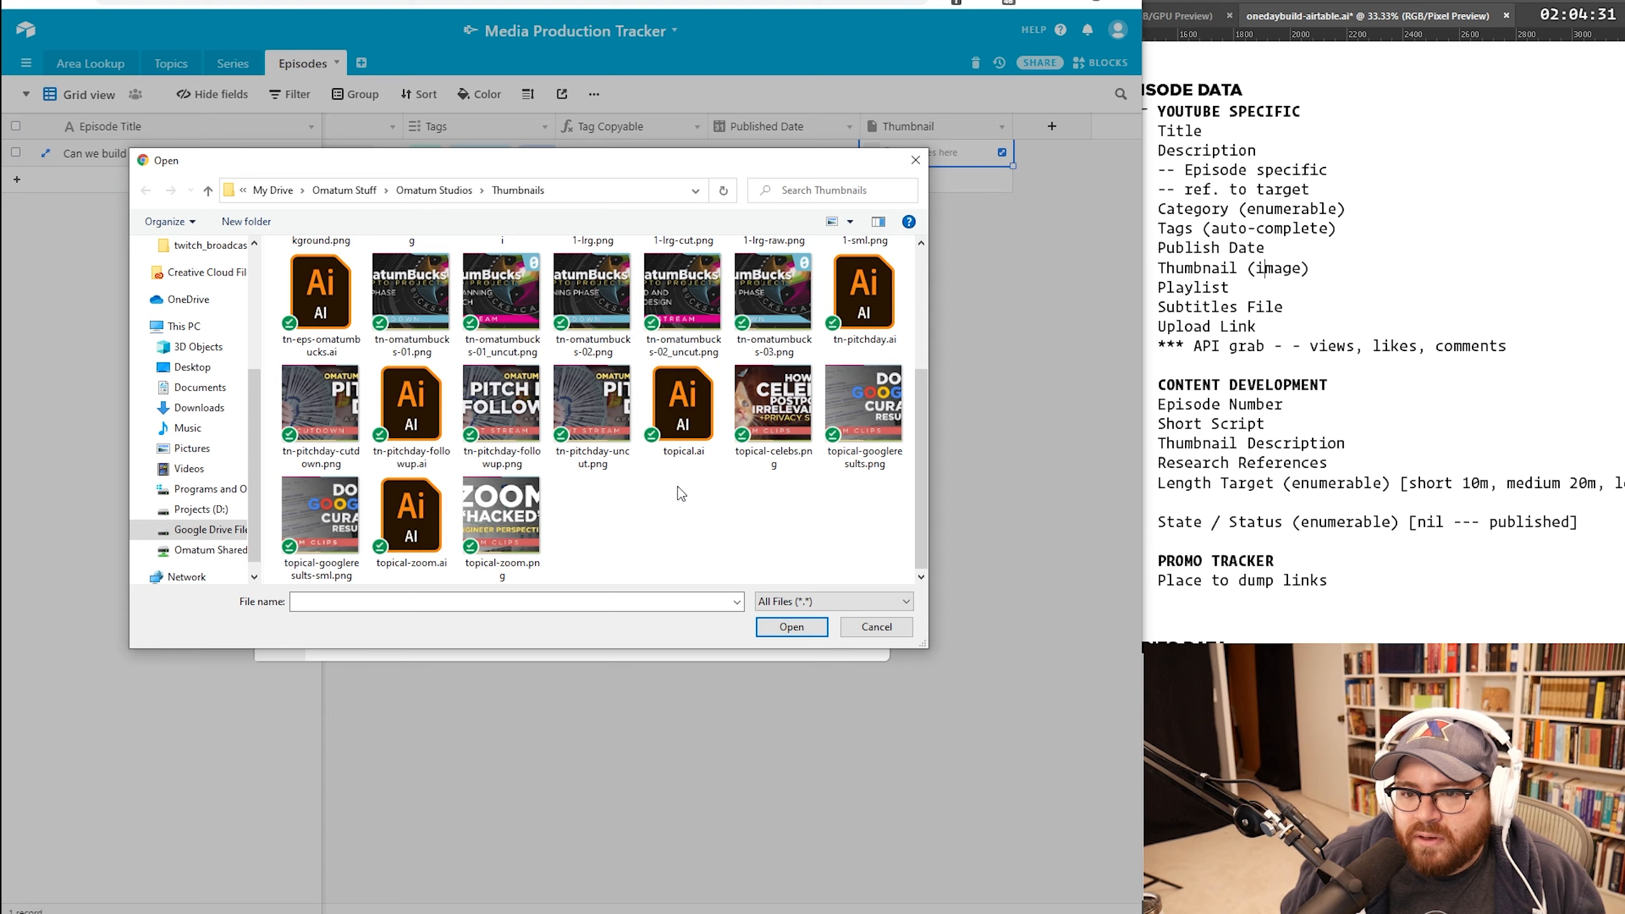
# Step: Close the thumbnail preview and create a Thumbnail Source attachment field in Series
pyautogui.scroll(3, 676, 487)
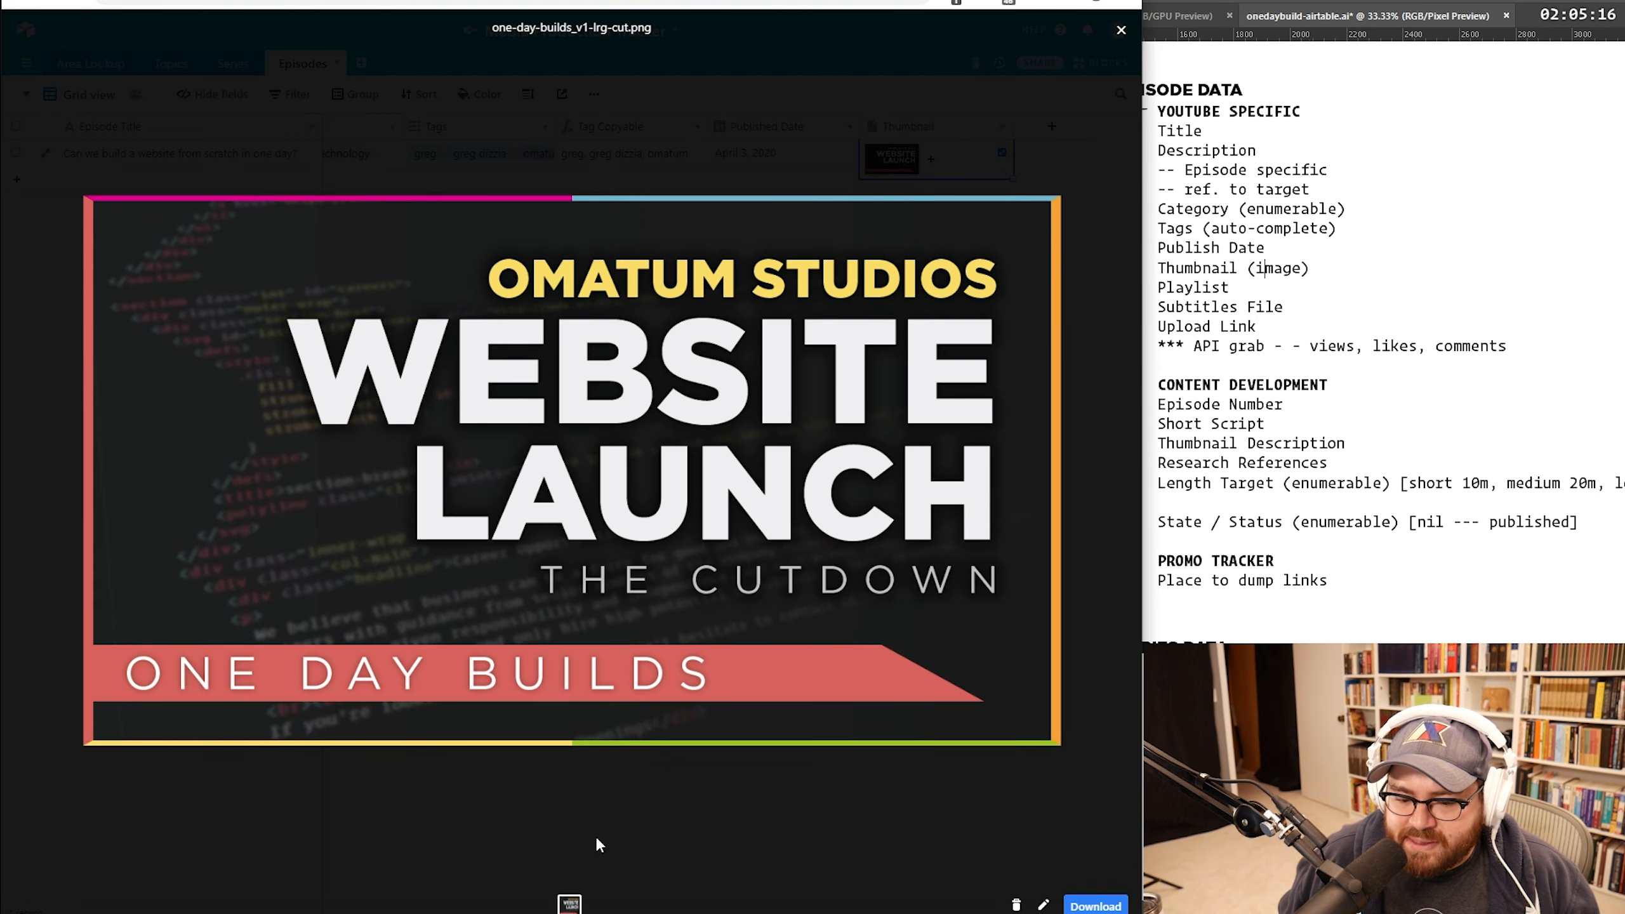
pyautogui.click(1103, 505)
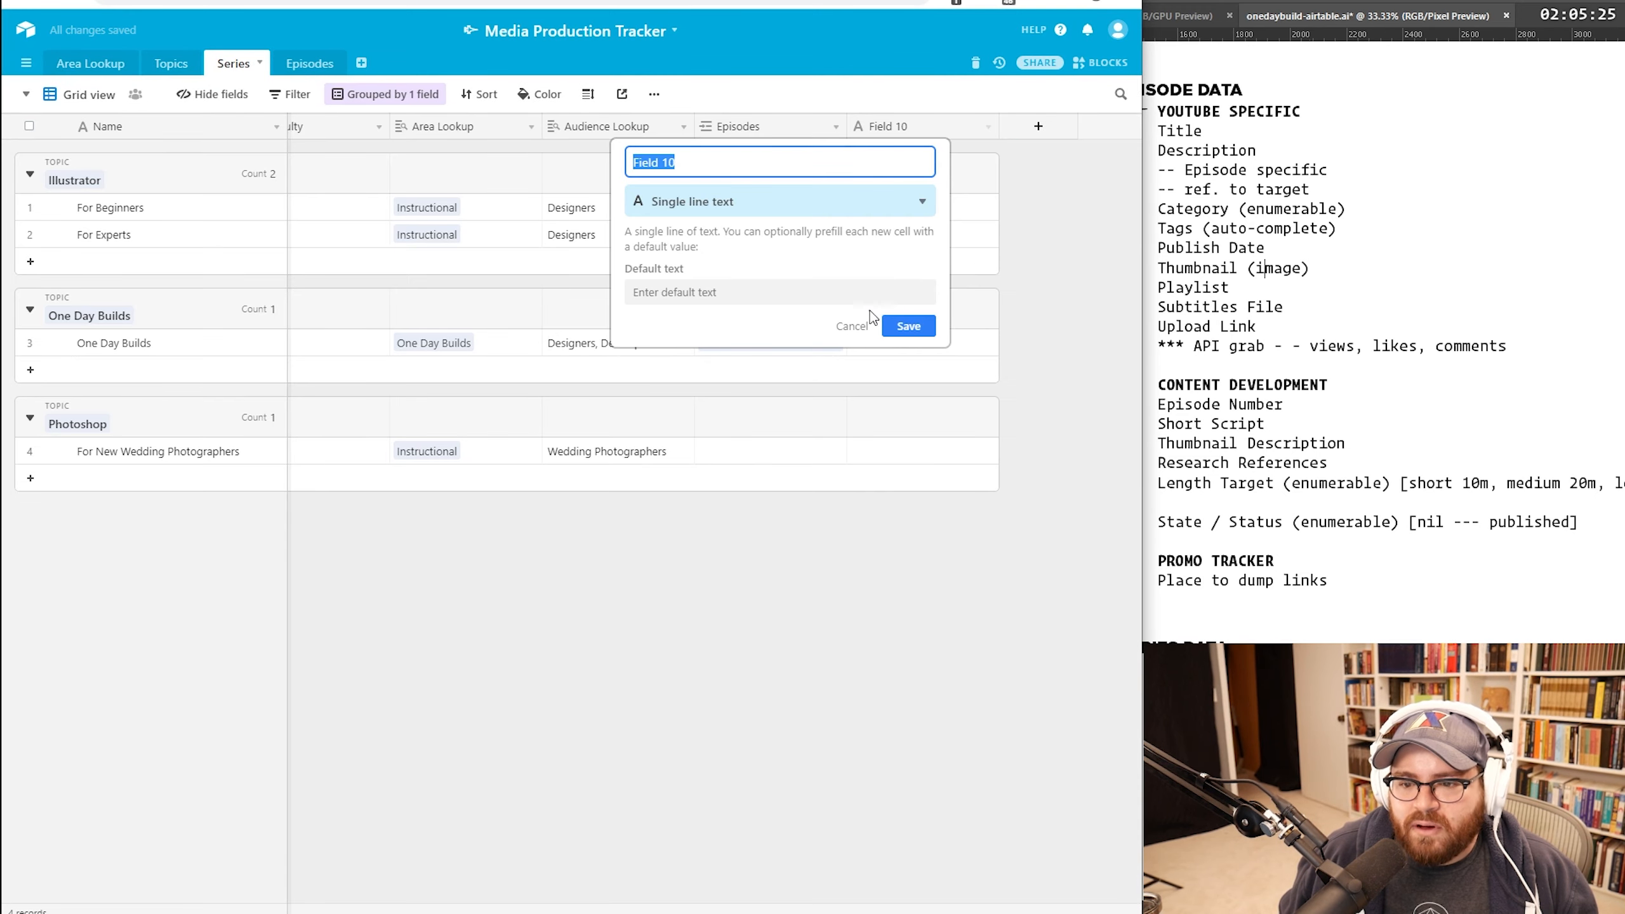
pyautogui.click(902, 323)
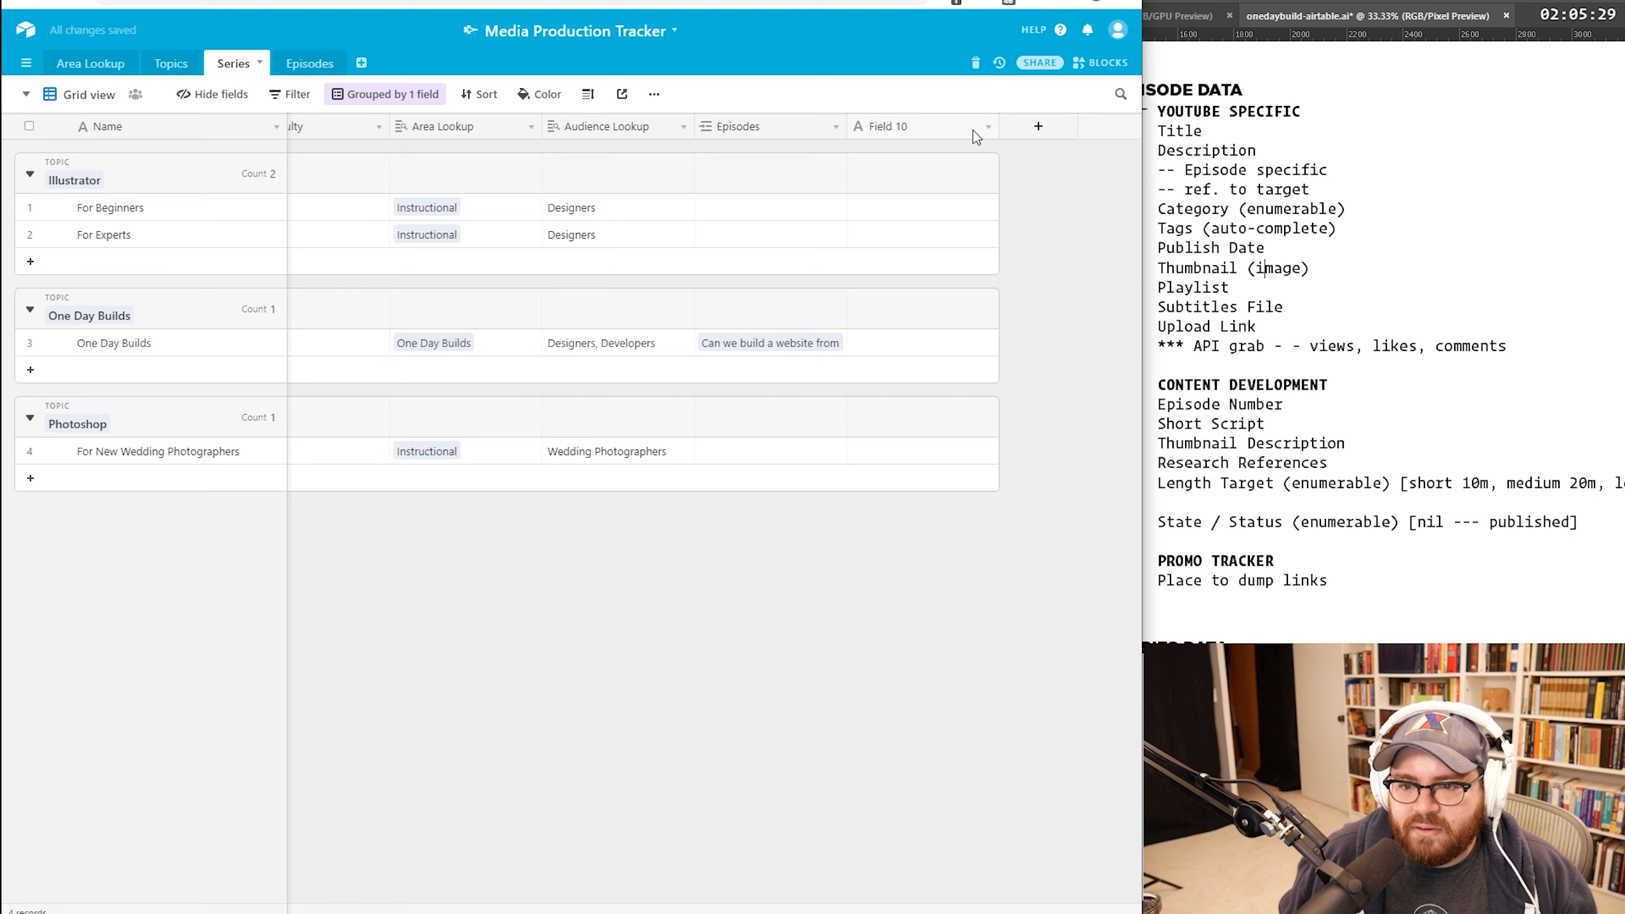
pyautogui.click(908, 281)
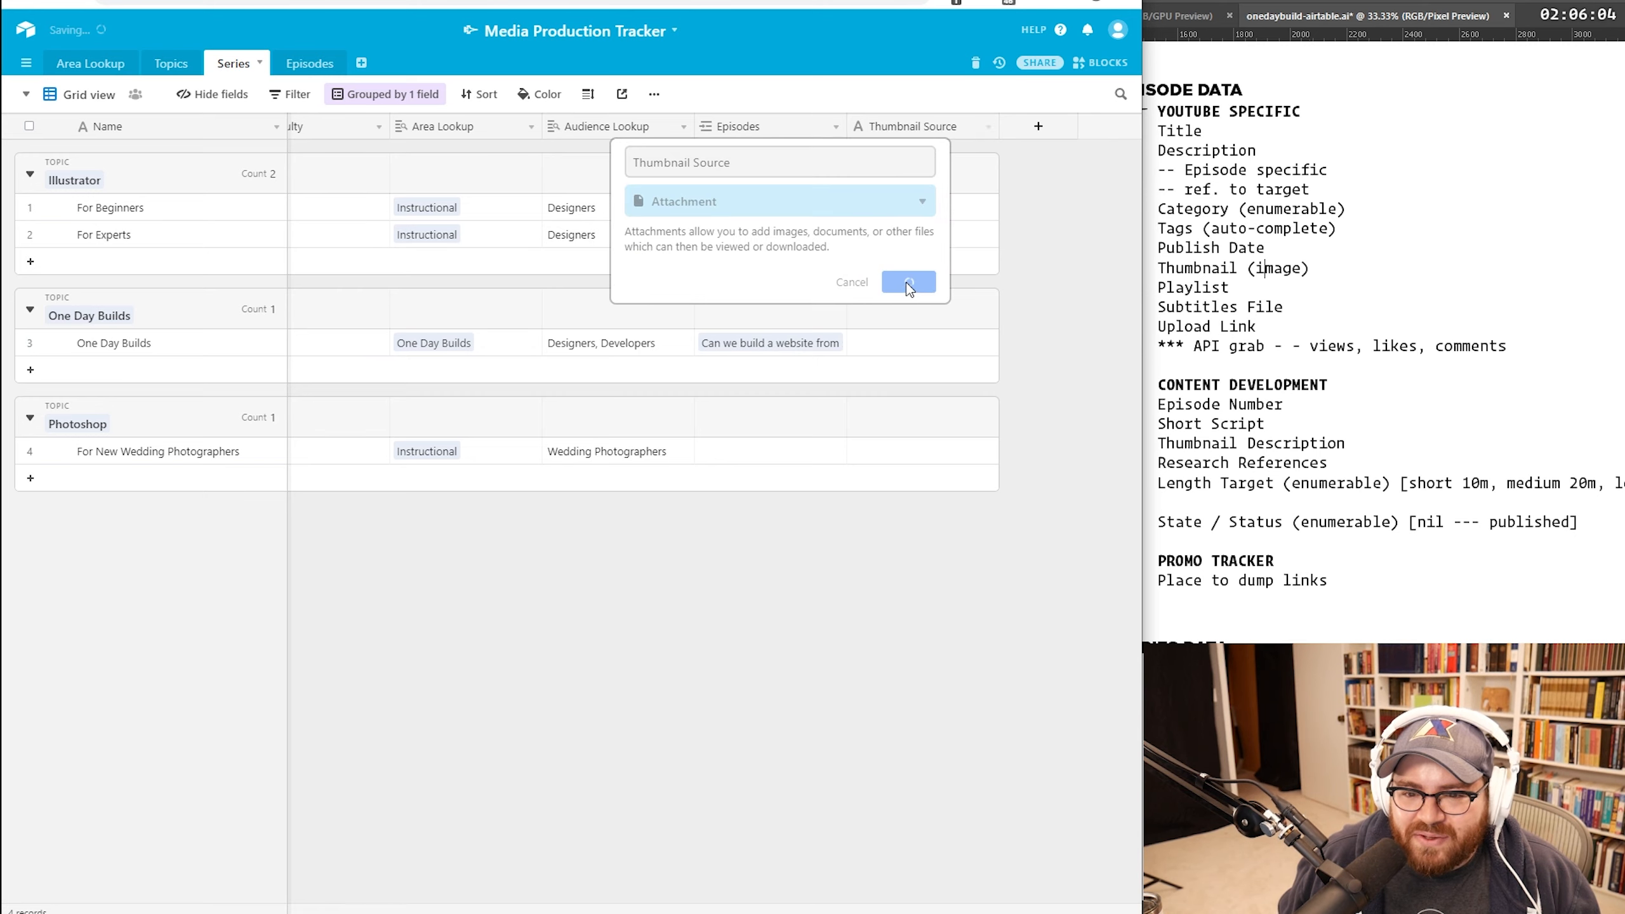
# Step: Attach one-day-builds.ai to the One Day Builds row's Thumbnail Source cell
pyautogui.click(973, 349)
pyautogui.click(988, 341)
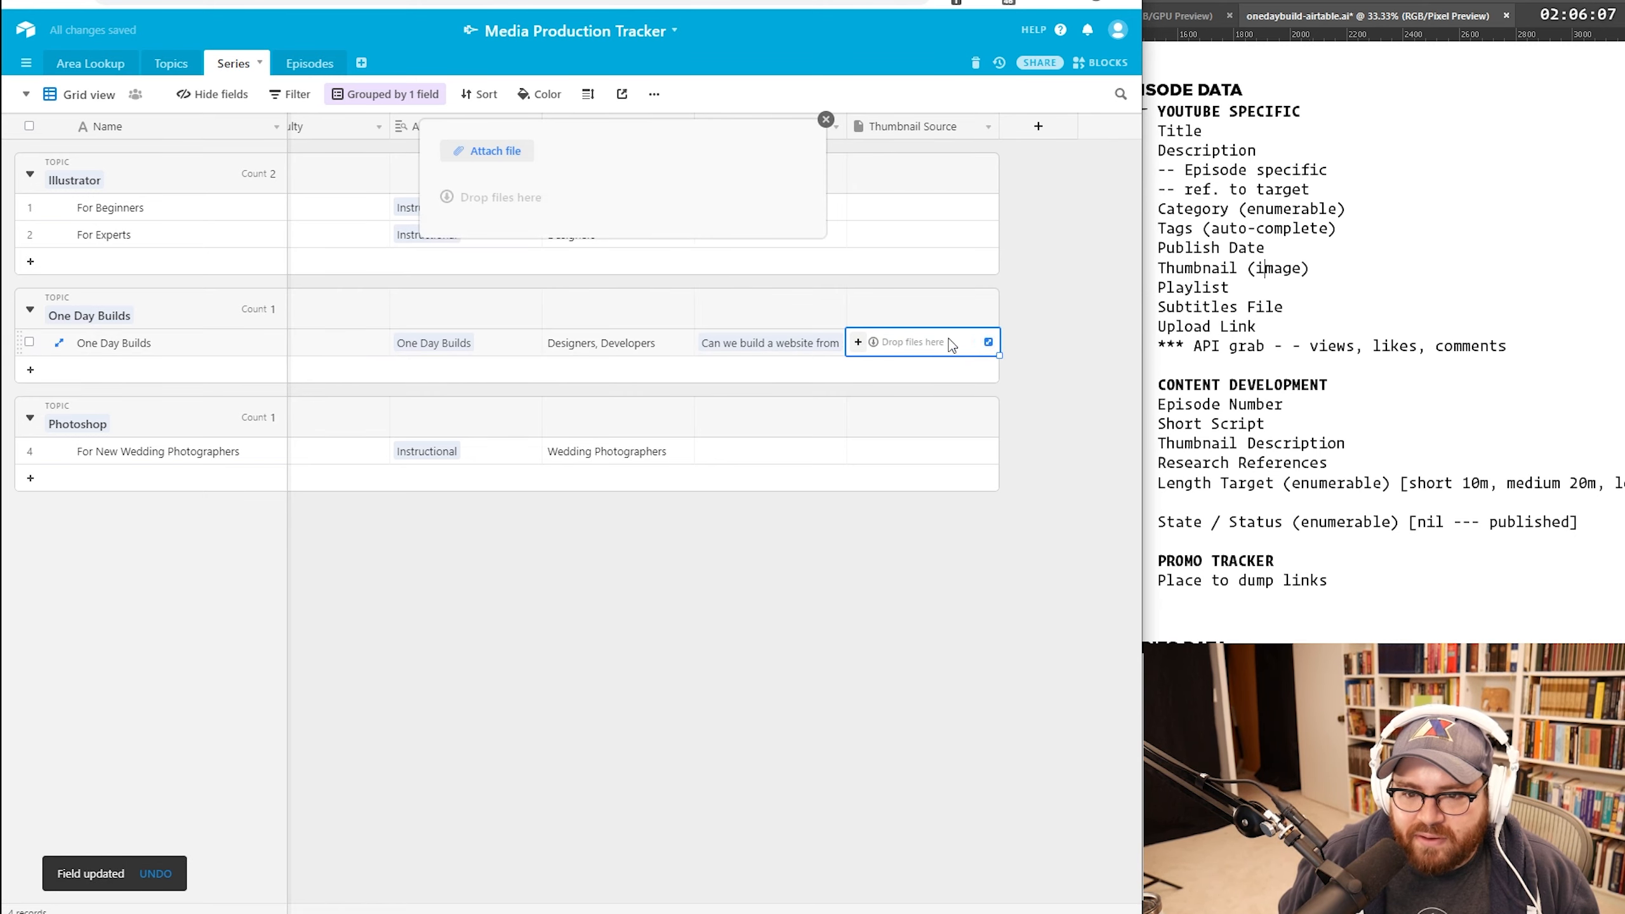
pyautogui.click(515, 152)
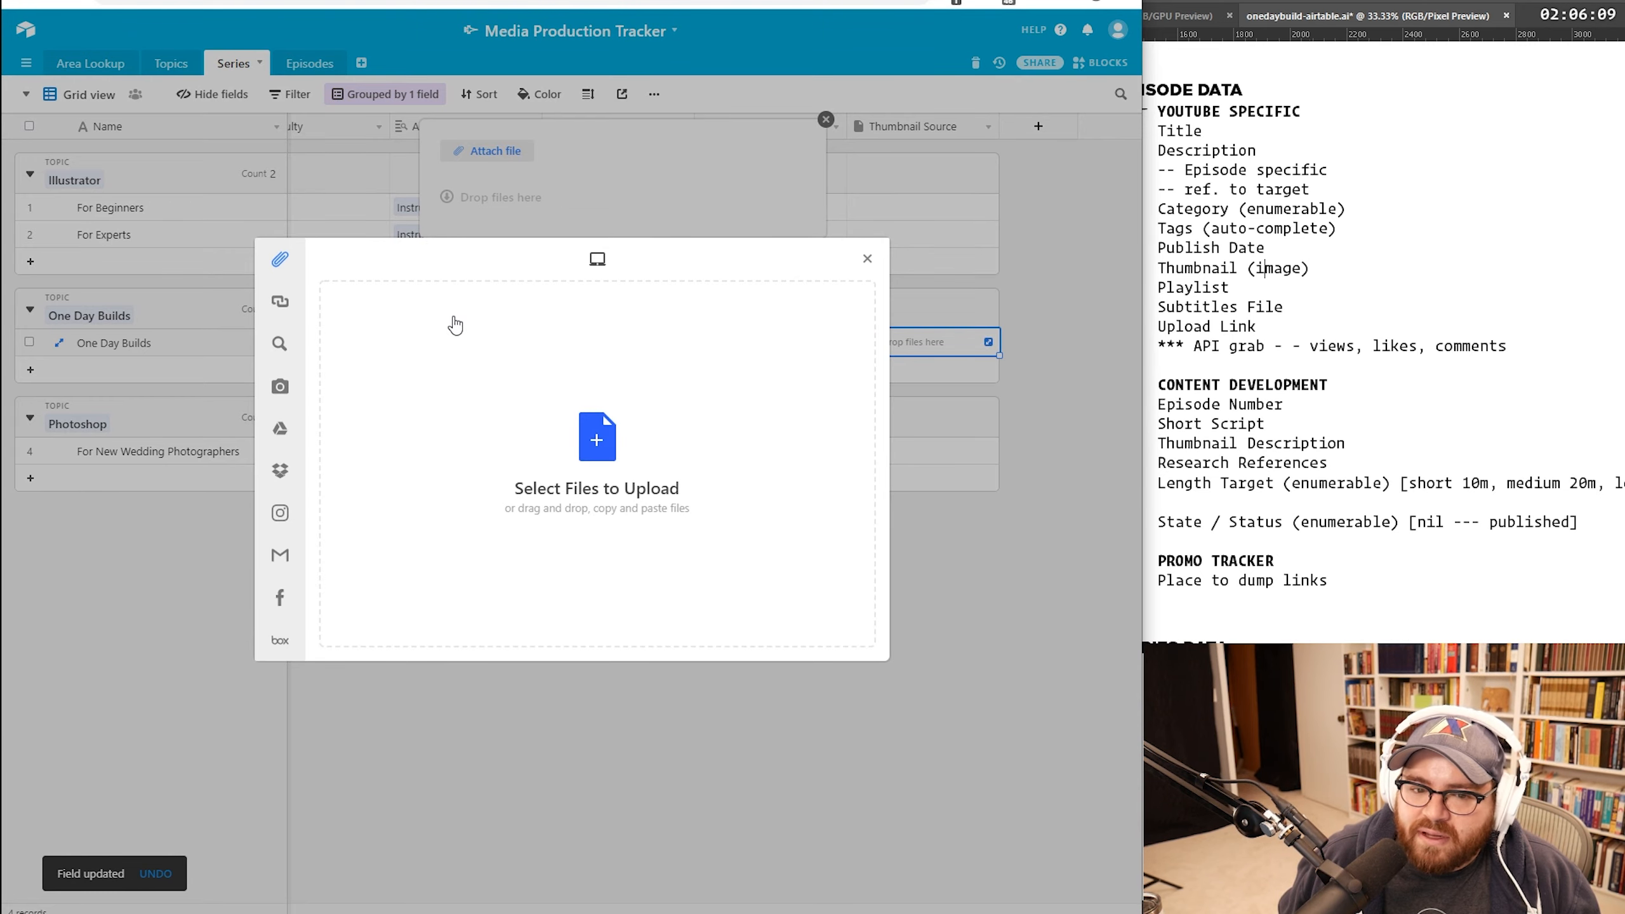
pyautogui.click(617, 442)
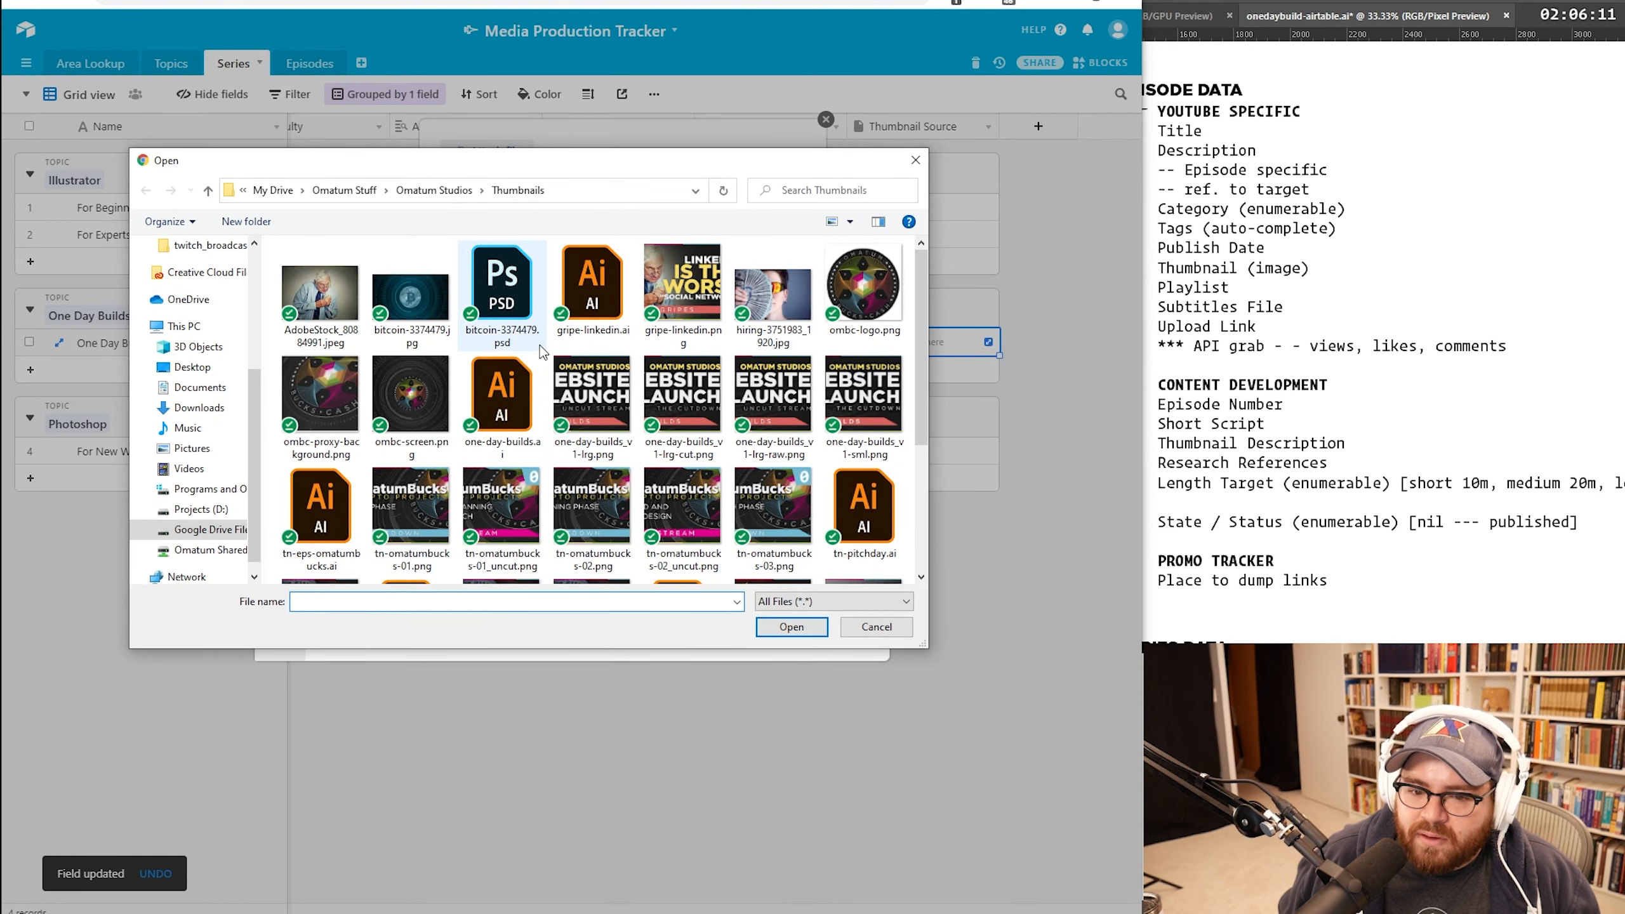
pyautogui.doubleClick(502, 394)
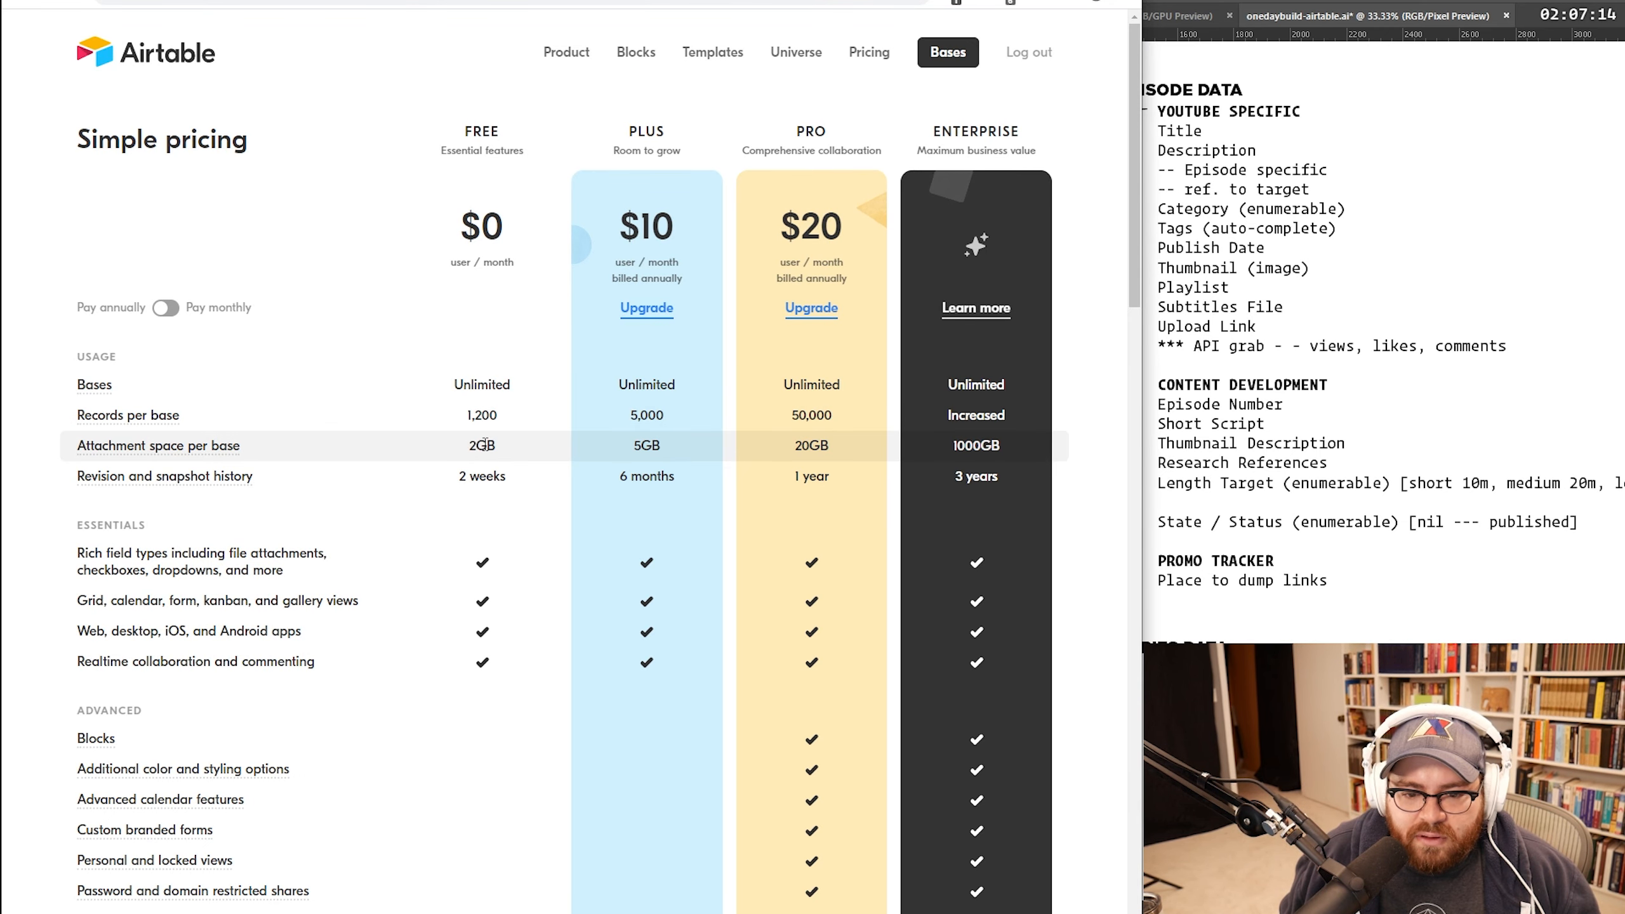
# Step: Show monthly-billing prices and total the $24 Pro price in Calculator
pyautogui.scroll(-1, 480, 443)
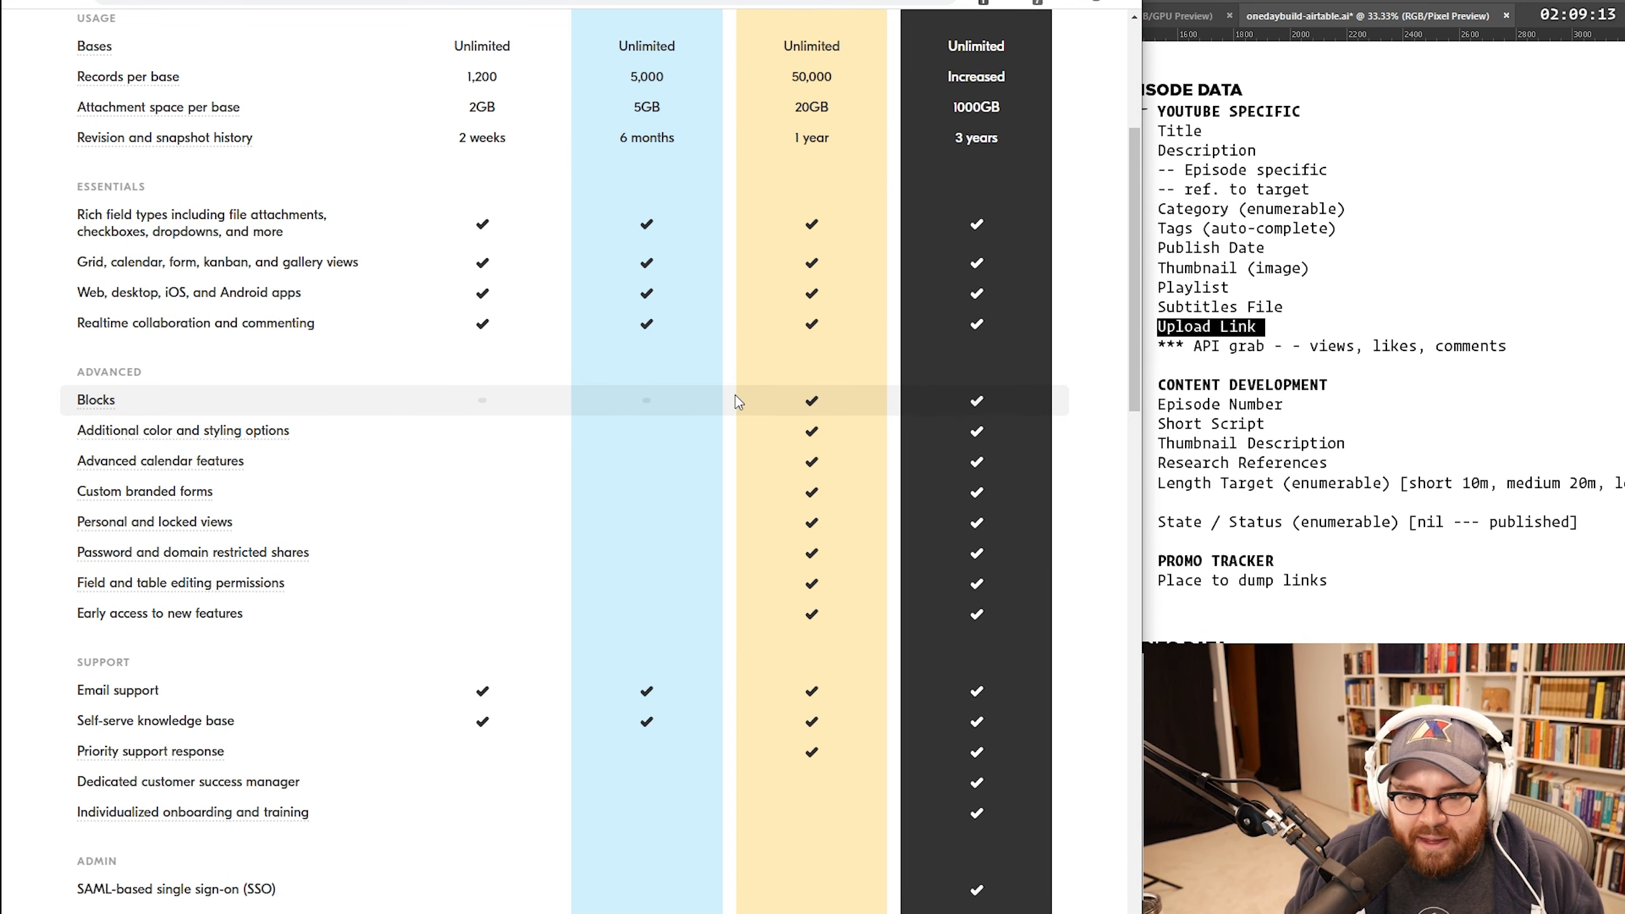
pyautogui.scroll(2, 814, 403)
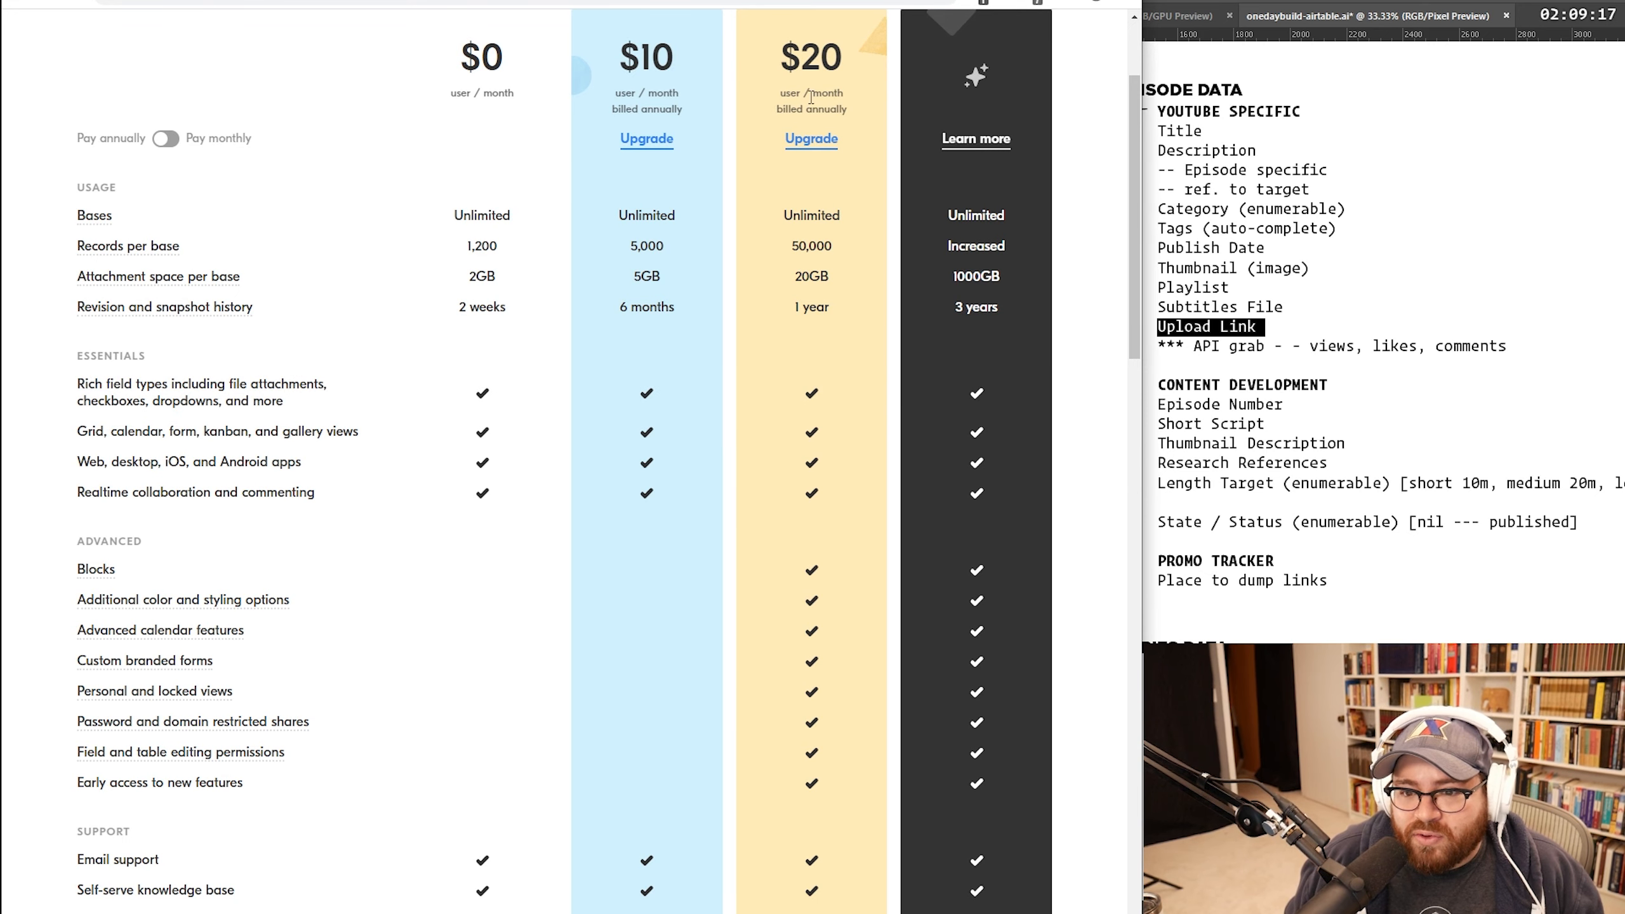
pyautogui.scroll(2, 590, 151)
pyautogui.click(165, 311)
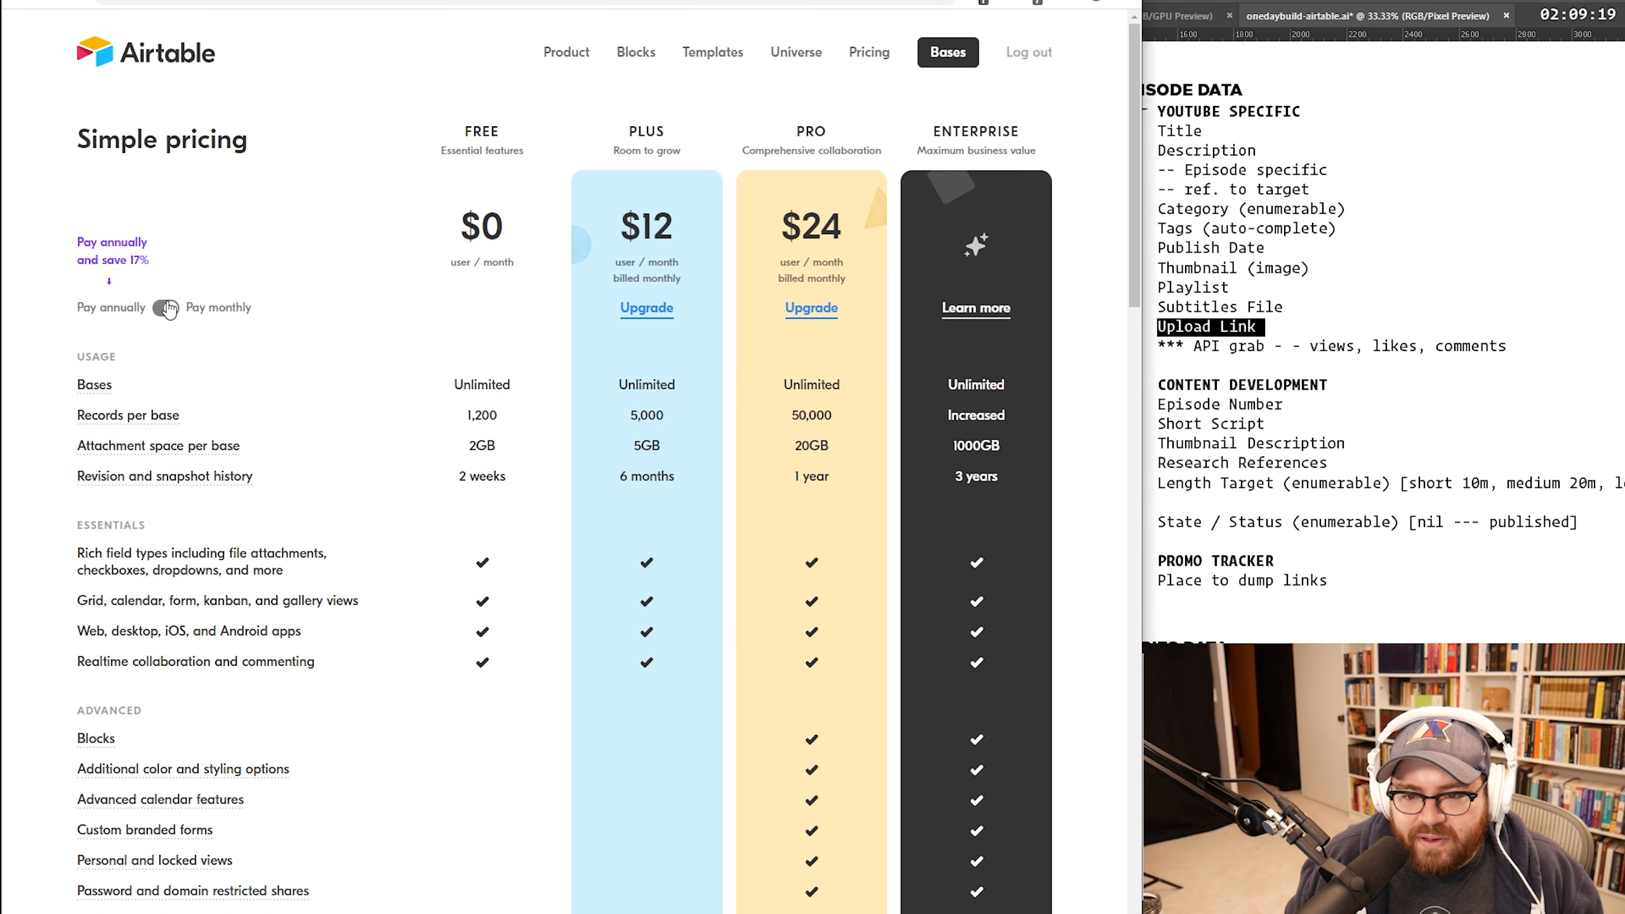
pyautogui.moveTo(808, 224); pyautogui.dragTo(848, 230)
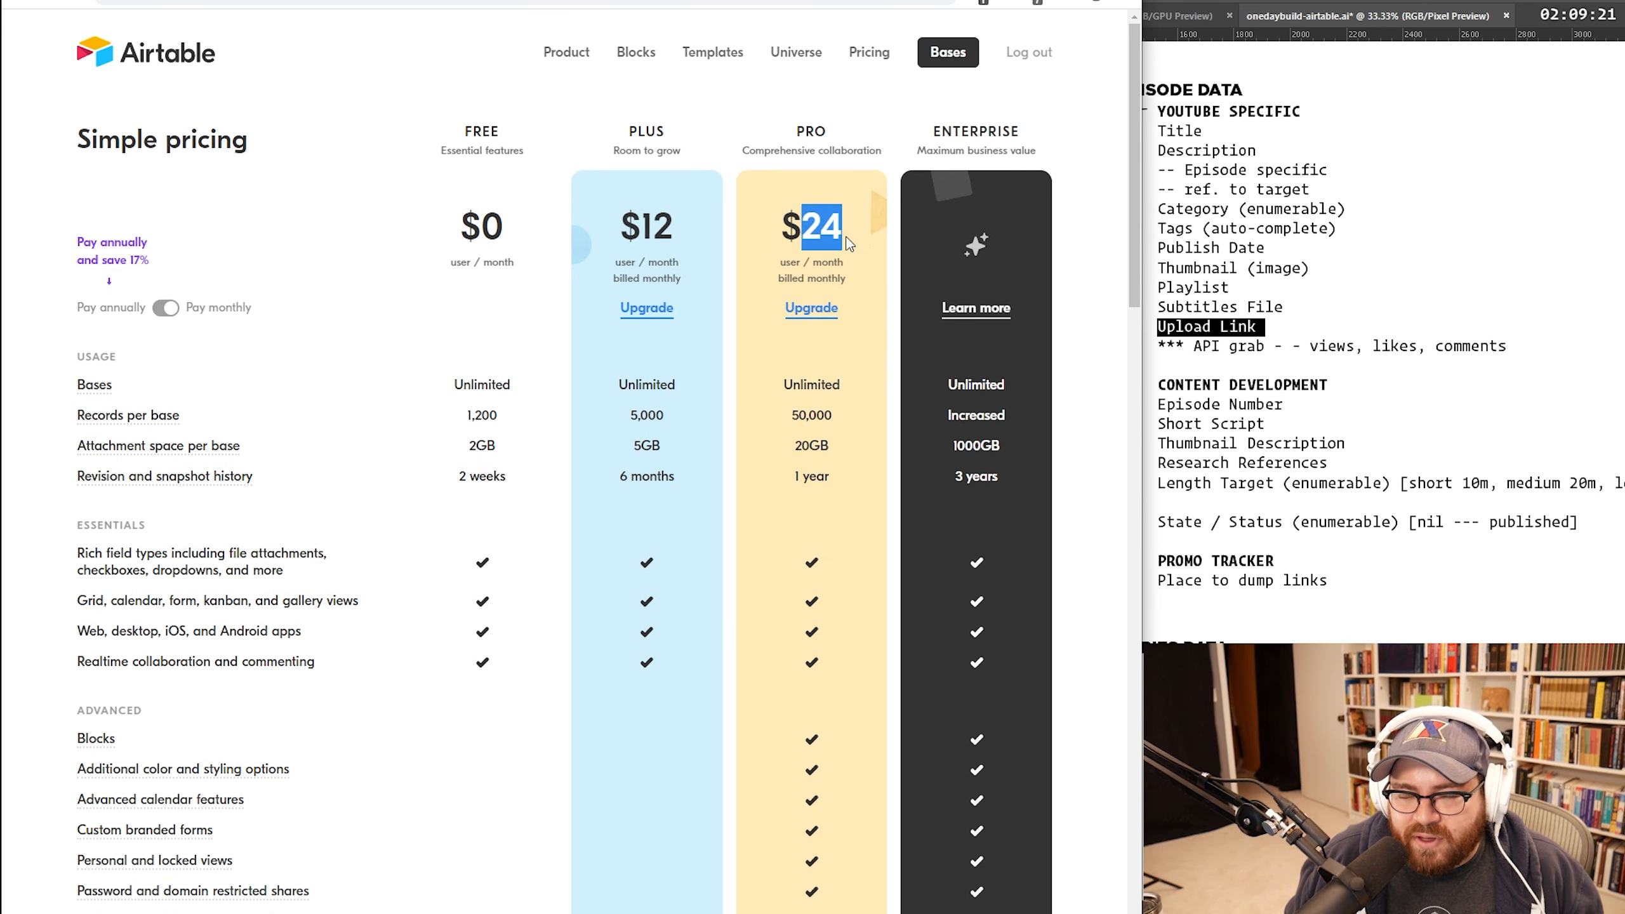
pyautogui.press('super')
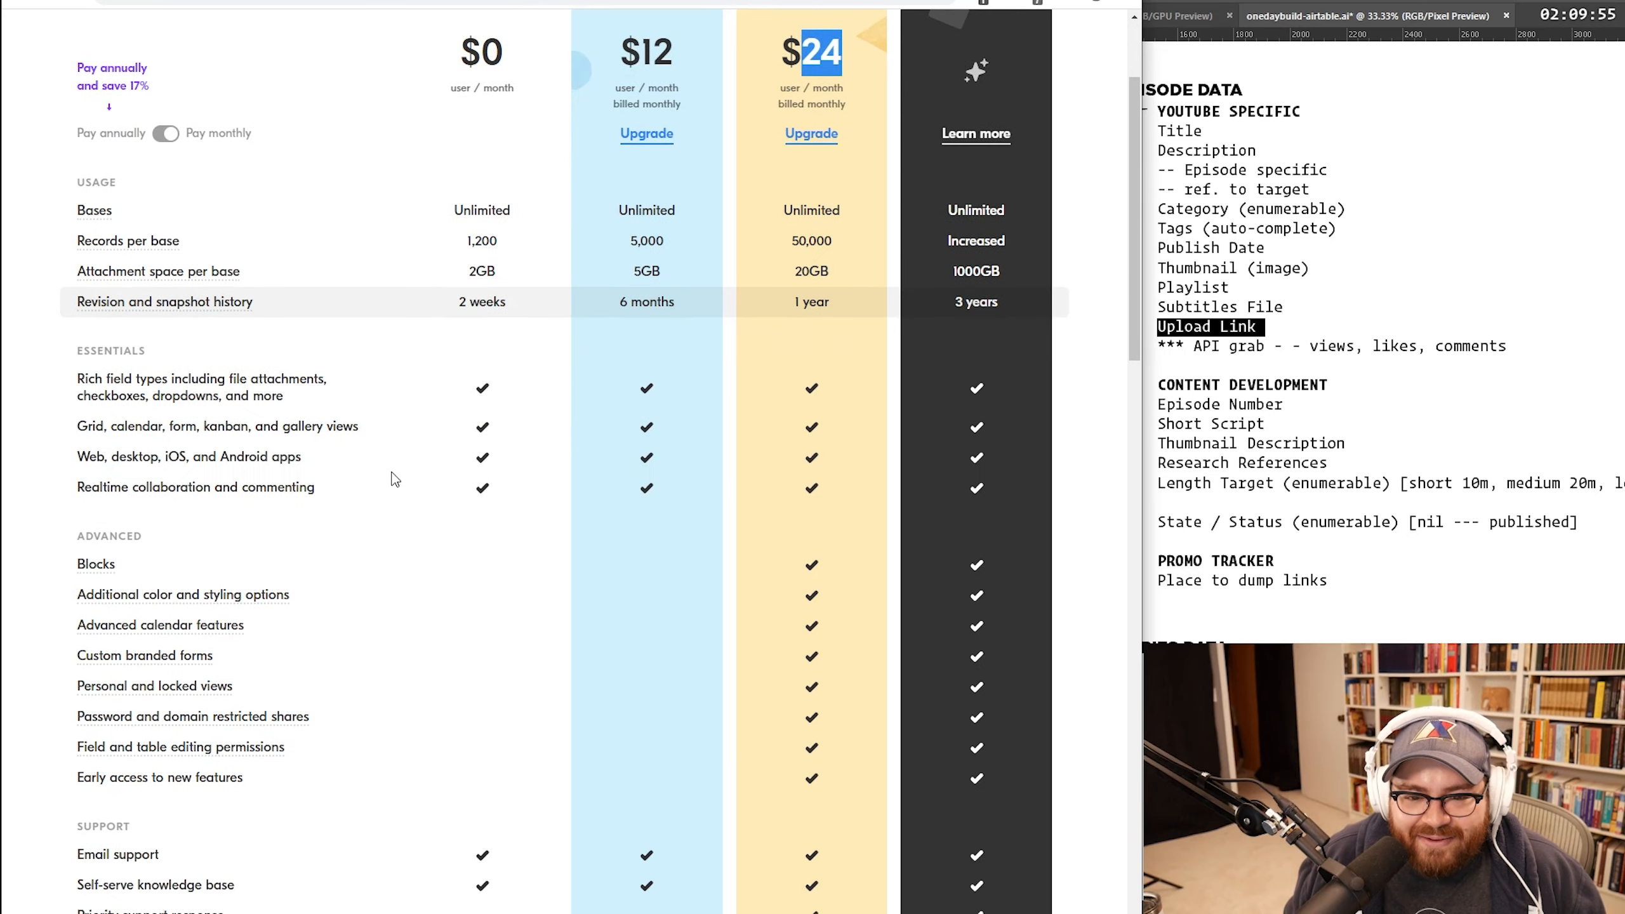
# Step: Go back to the Episodes table alongside the field-planning notes
pyautogui.scroll(-1, 434, 210)
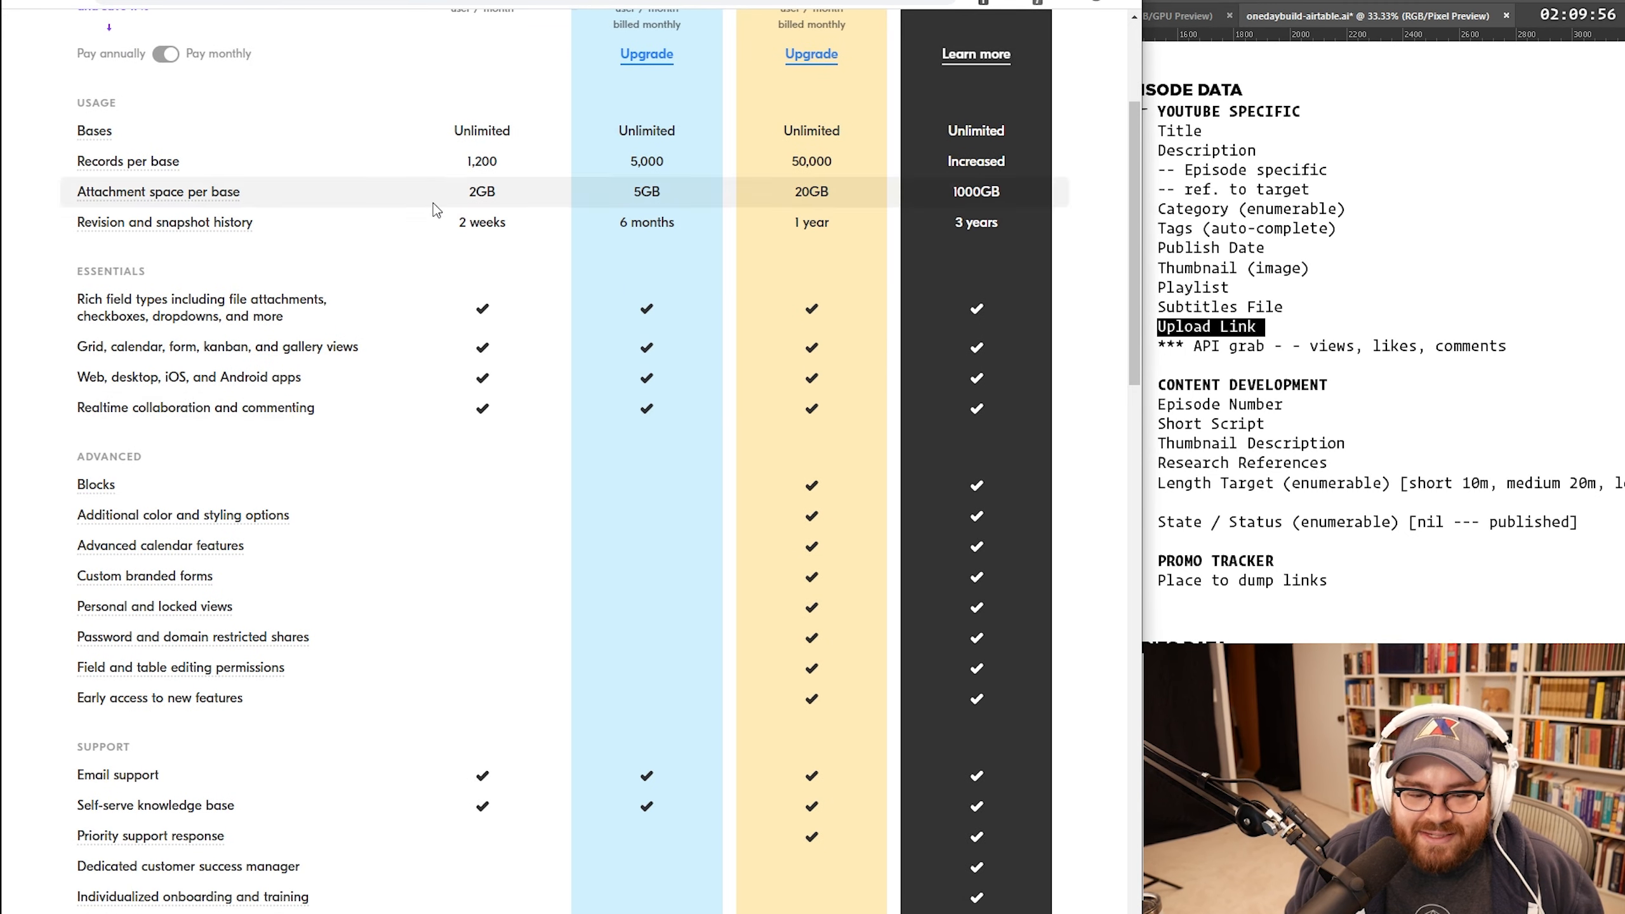
pyautogui.scroll(4, 434, 210)
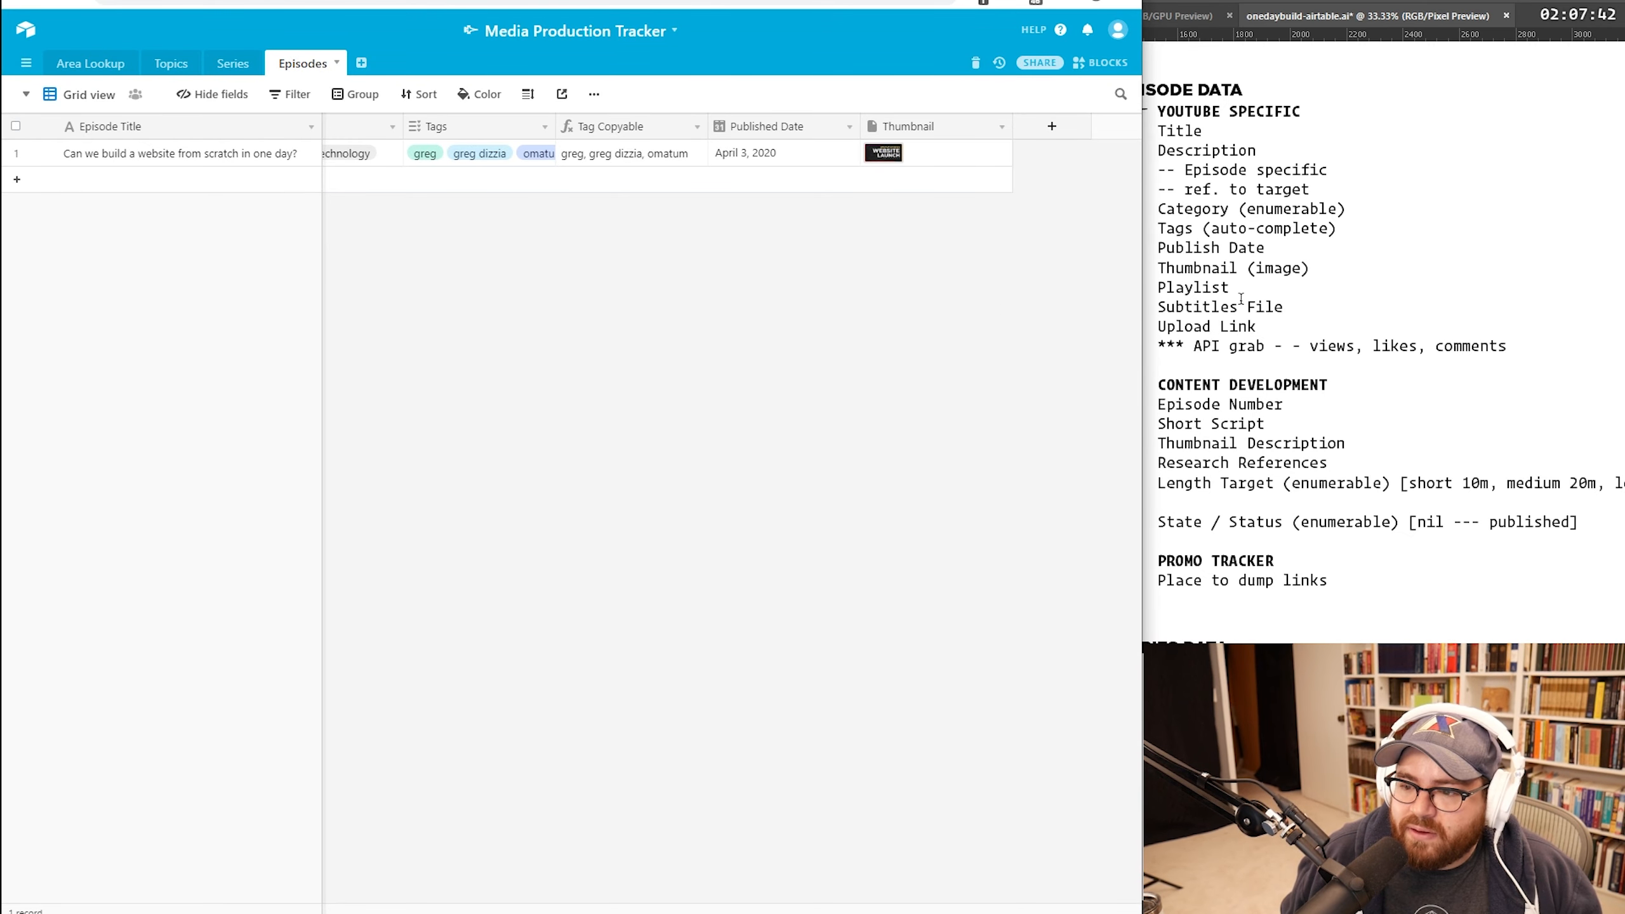
pyautogui.click(1241, 299)
# Step: Add a Subtitles File field to Episodes and make it an attachment field
pyautogui.doubleClick(1199, 309)
pyautogui.click(822, 338)
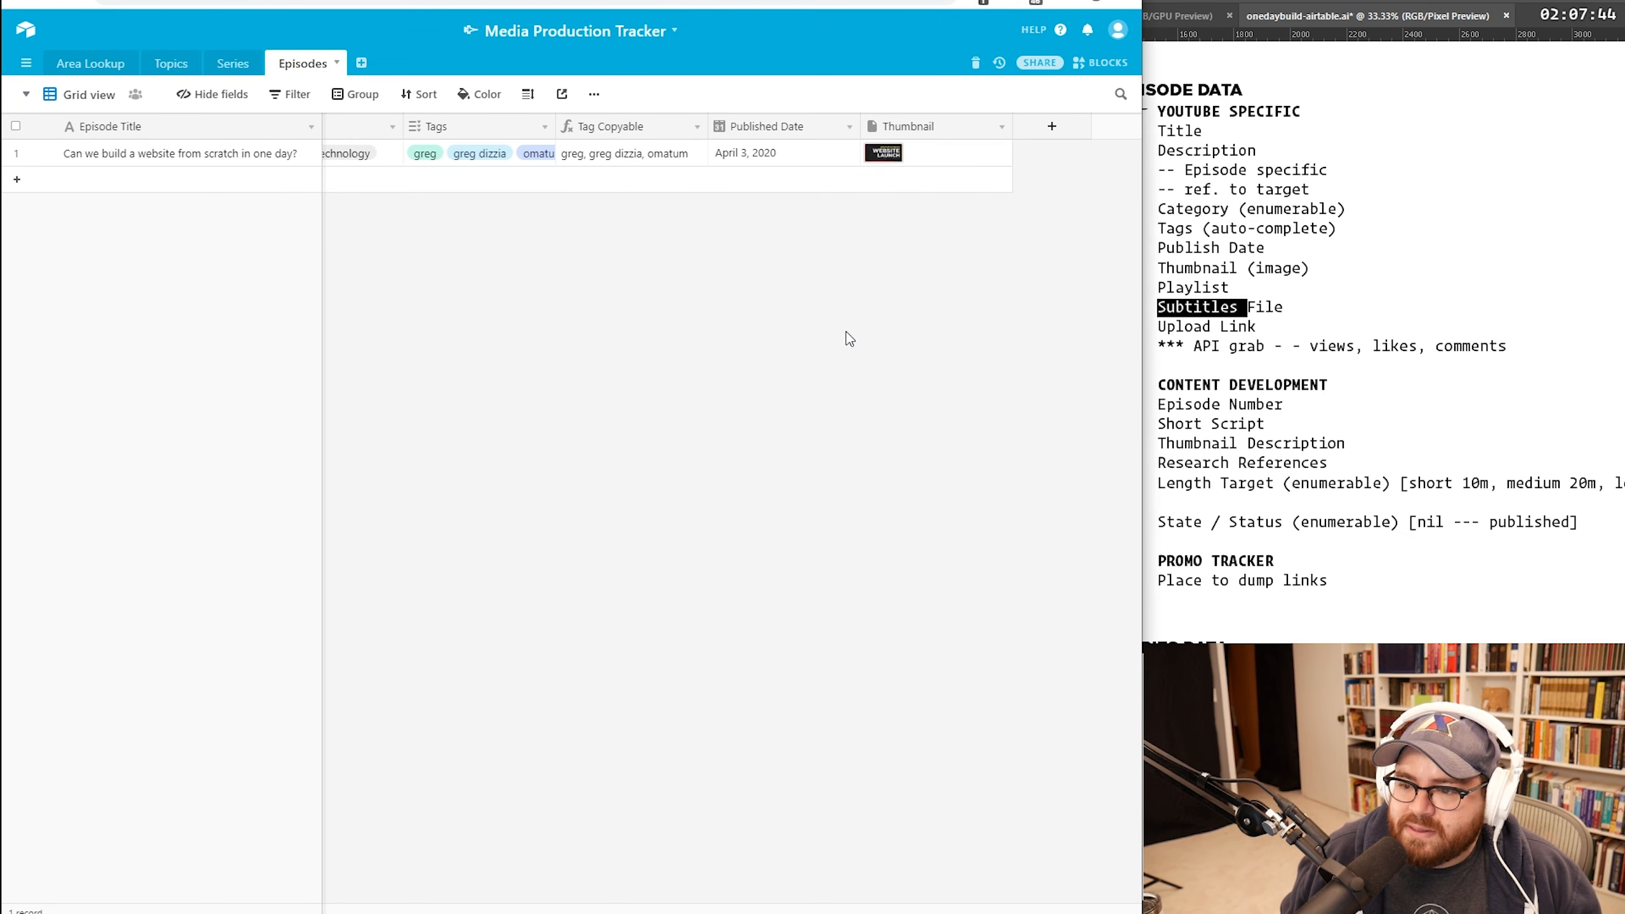
pyautogui.click(1051, 127)
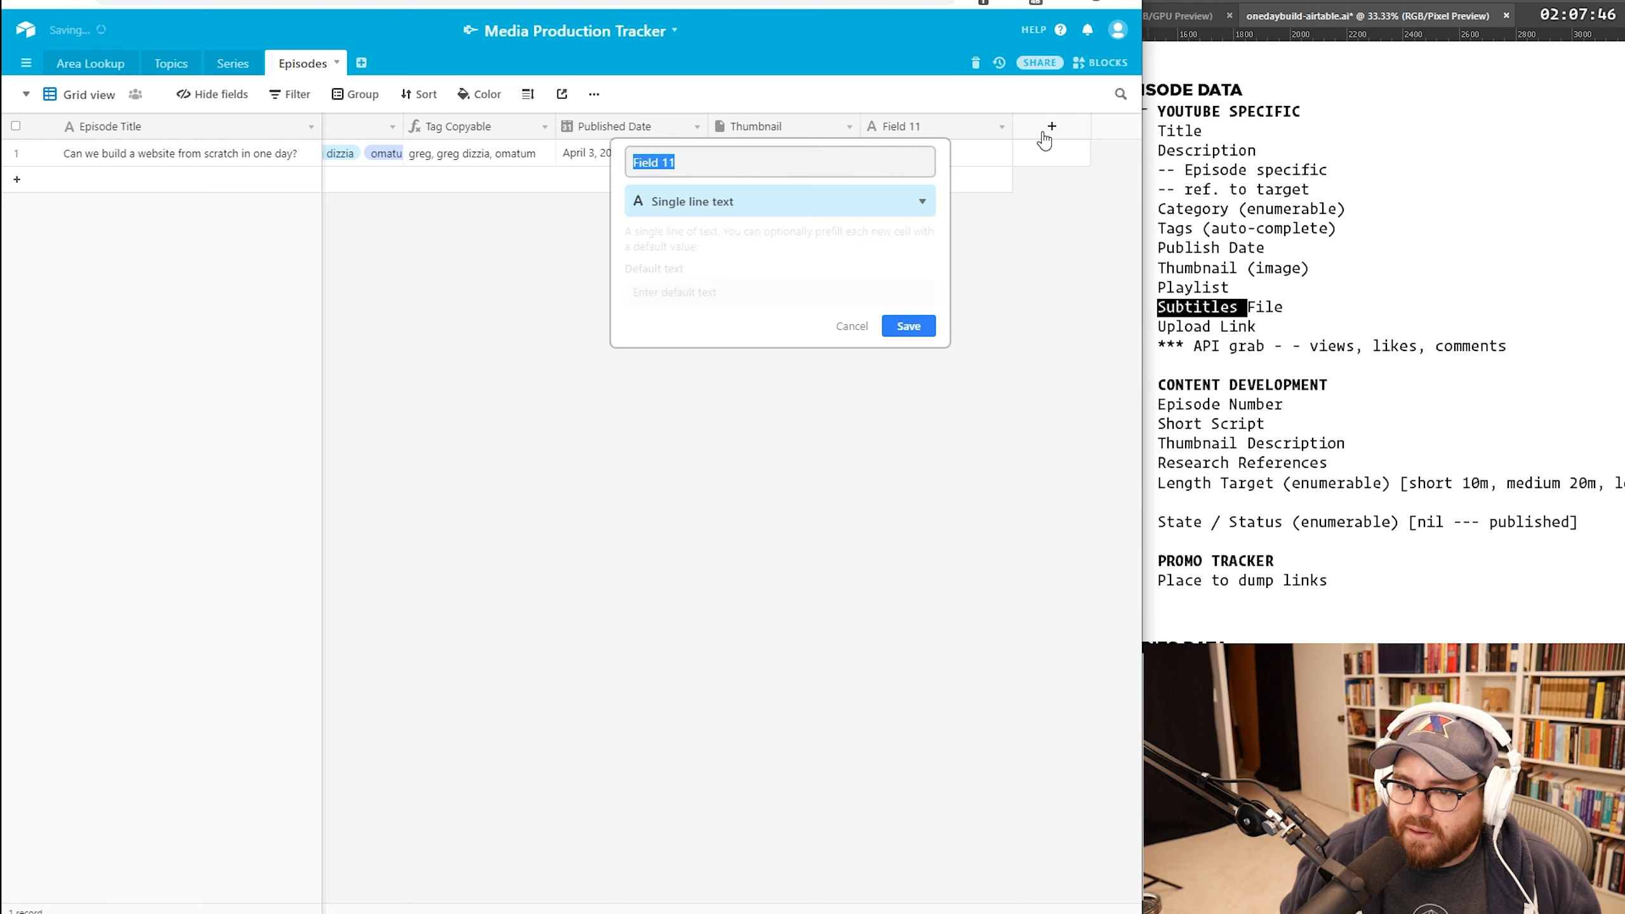
pyautogui.write('Subtitles File')
pyautogui.press('Return')
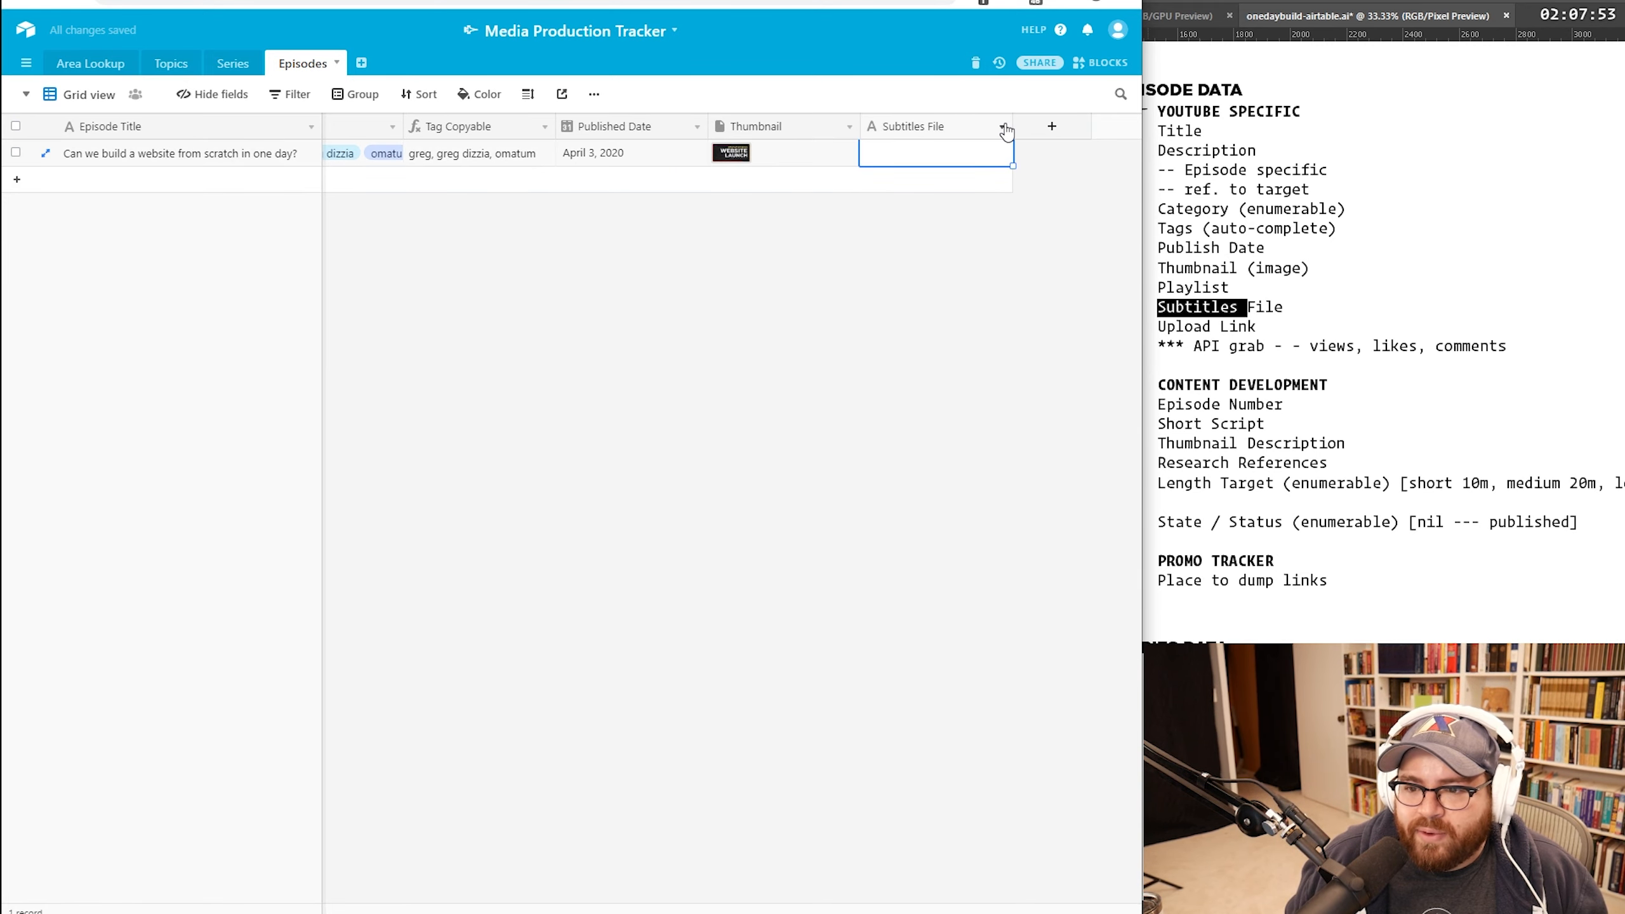
pyautogui.click(1004, 130)
pyautogui.click(928, 154)
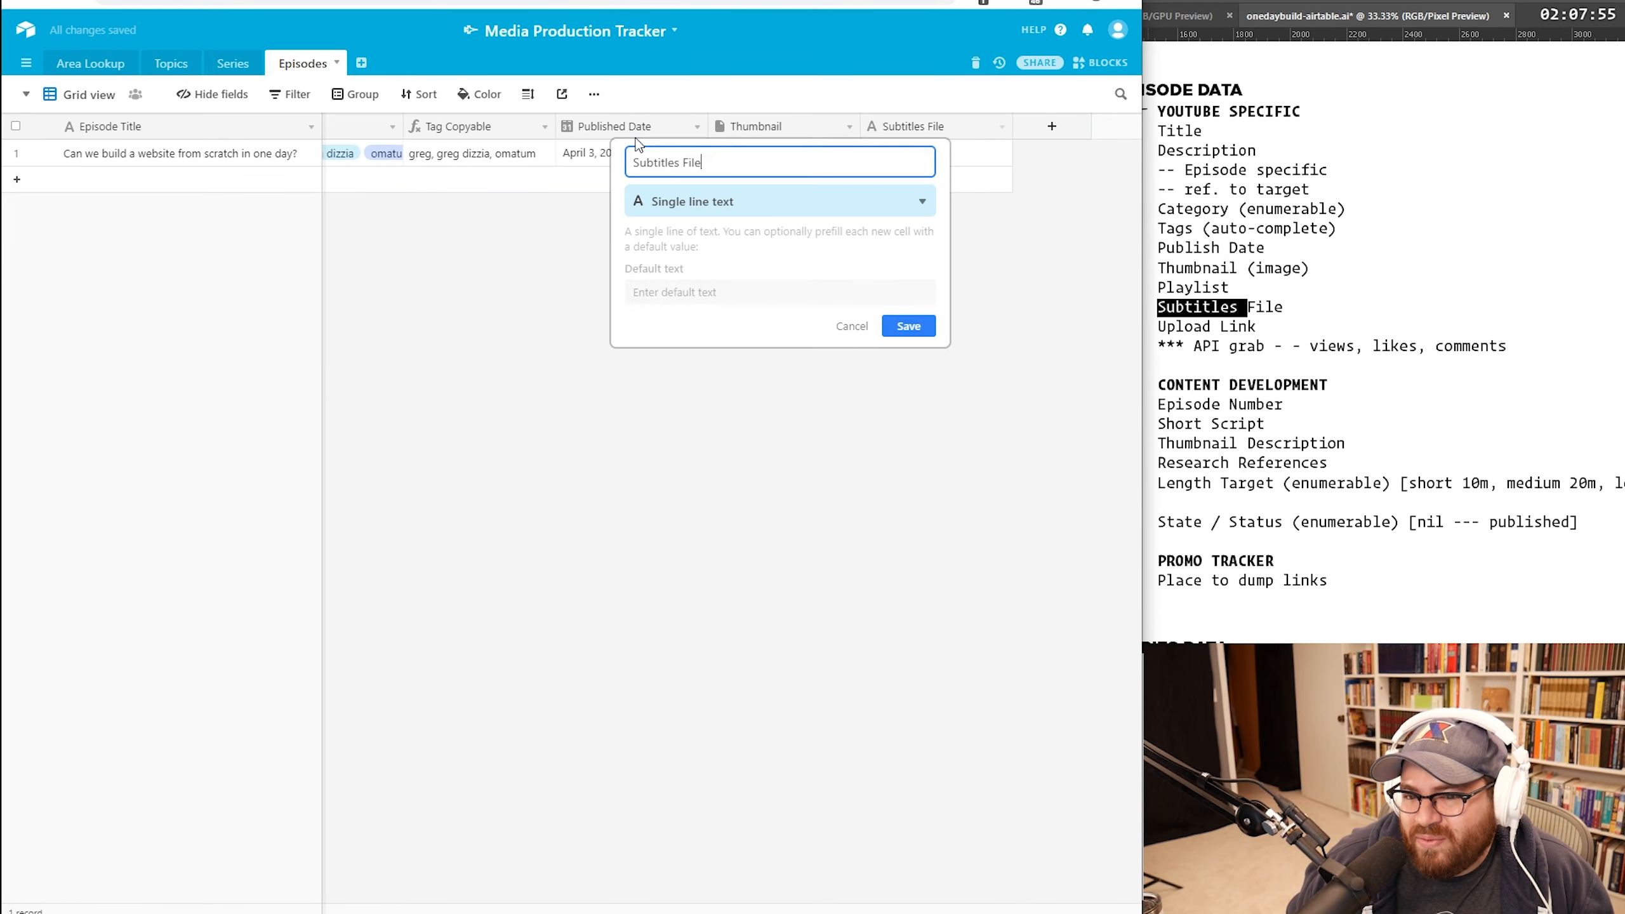
pyautogui.click(773, 203)
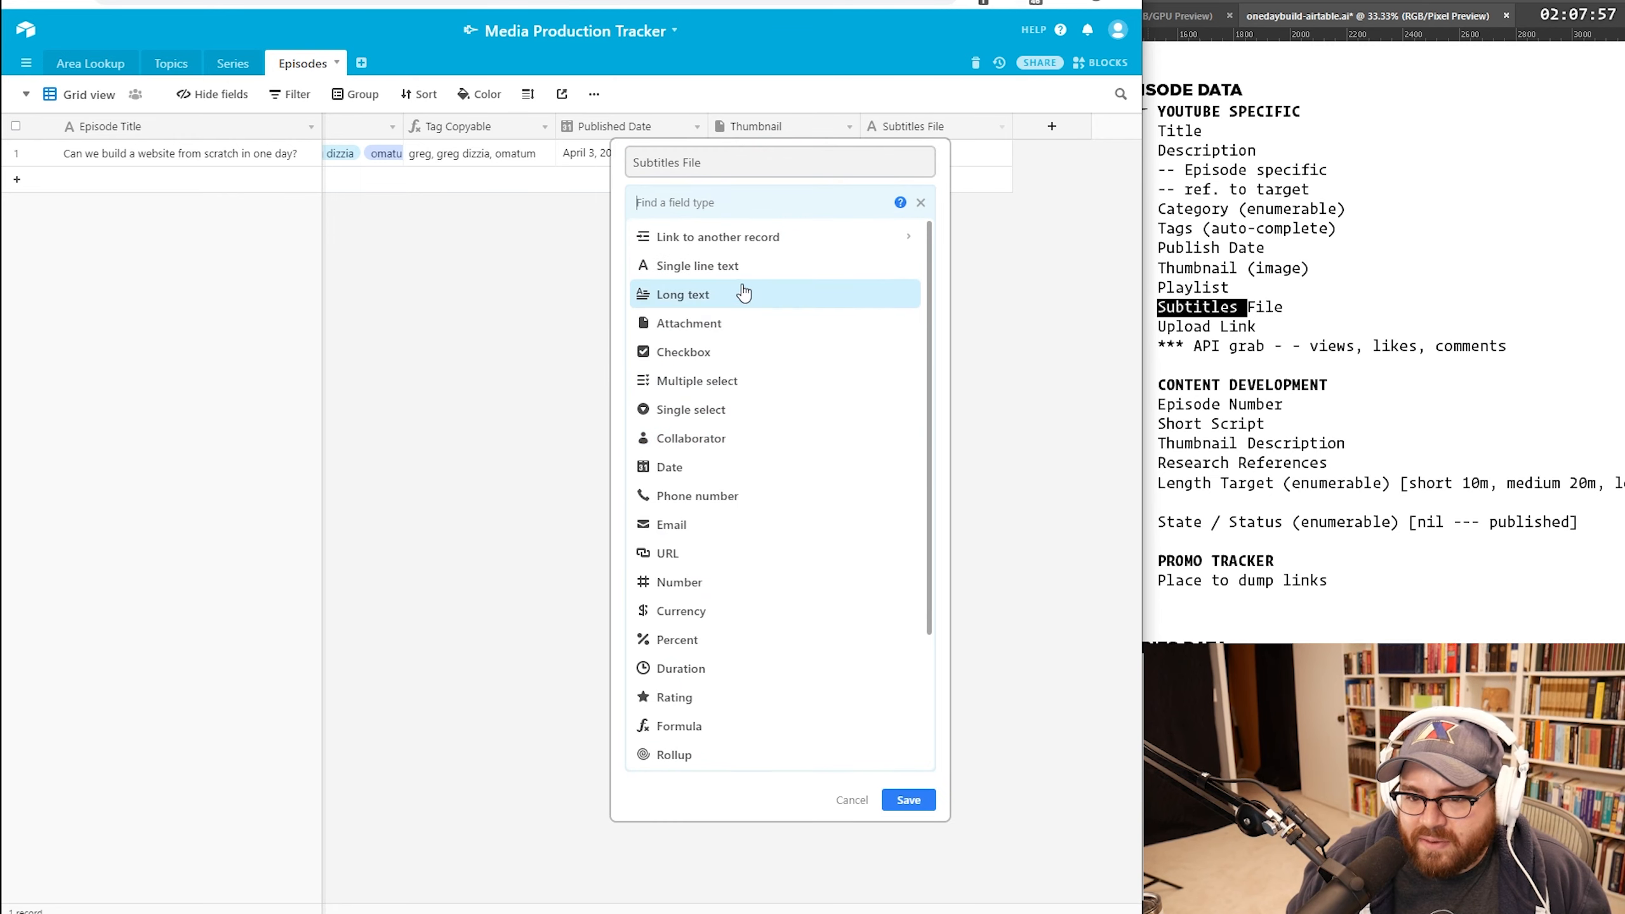
pyautogui.click(728, 323)
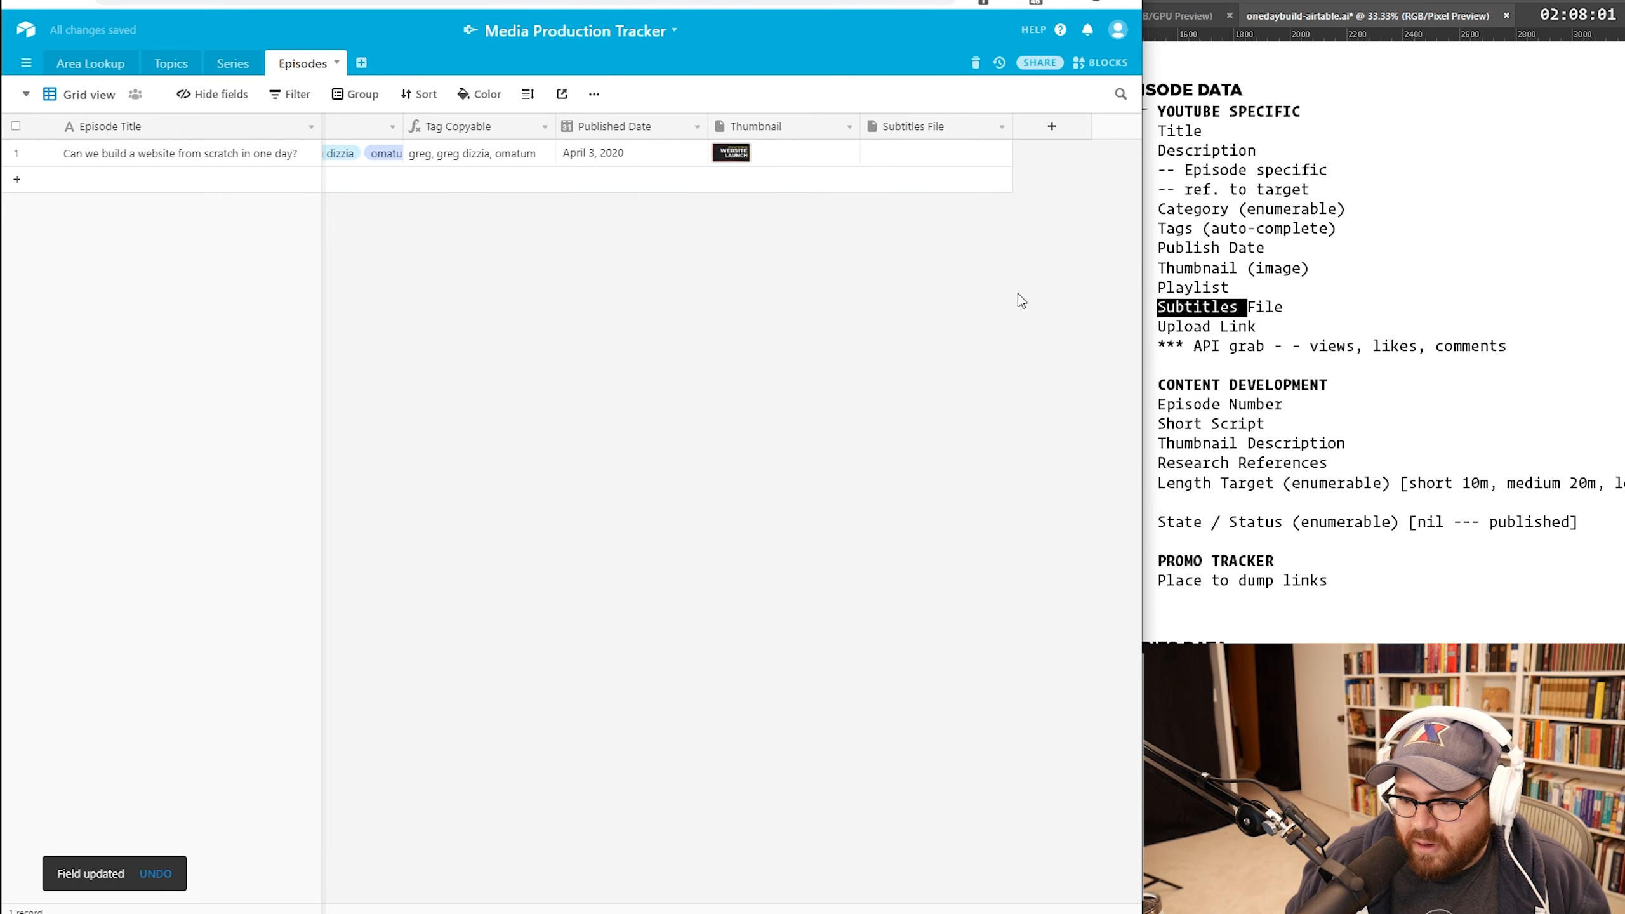
# Step: Add a URL field named Video Link to the Episodes table
pyautogui.click(1192, 327)
pyautogui.tripleClick(1193, 326)
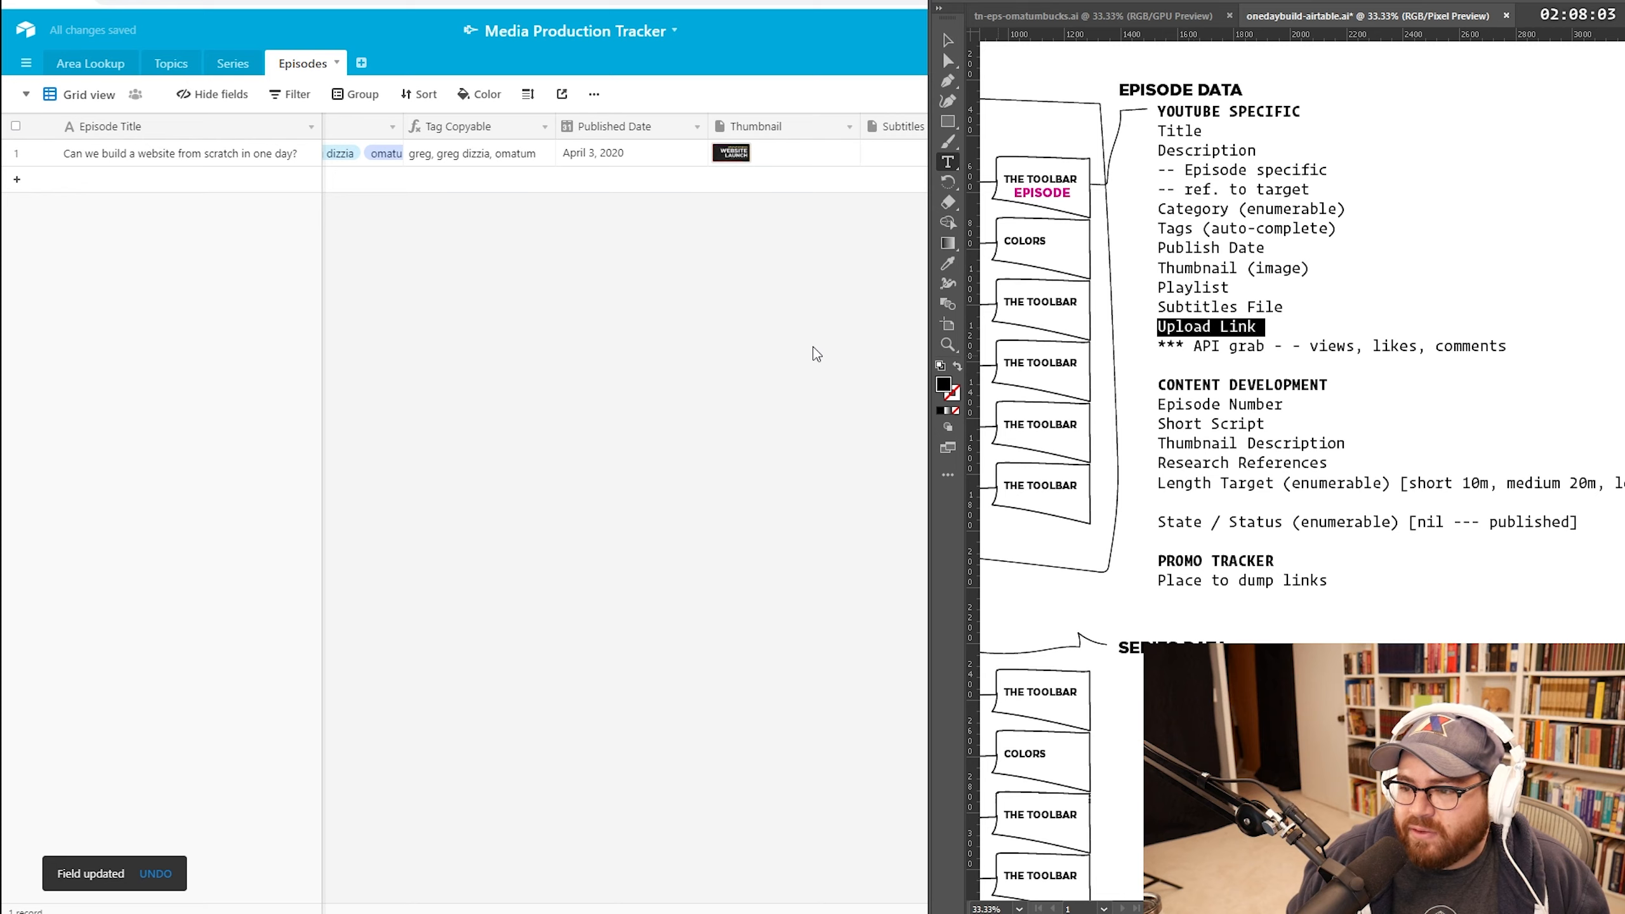
pyautogui.click(815, 354)
pyautogui.click(1052, 127)
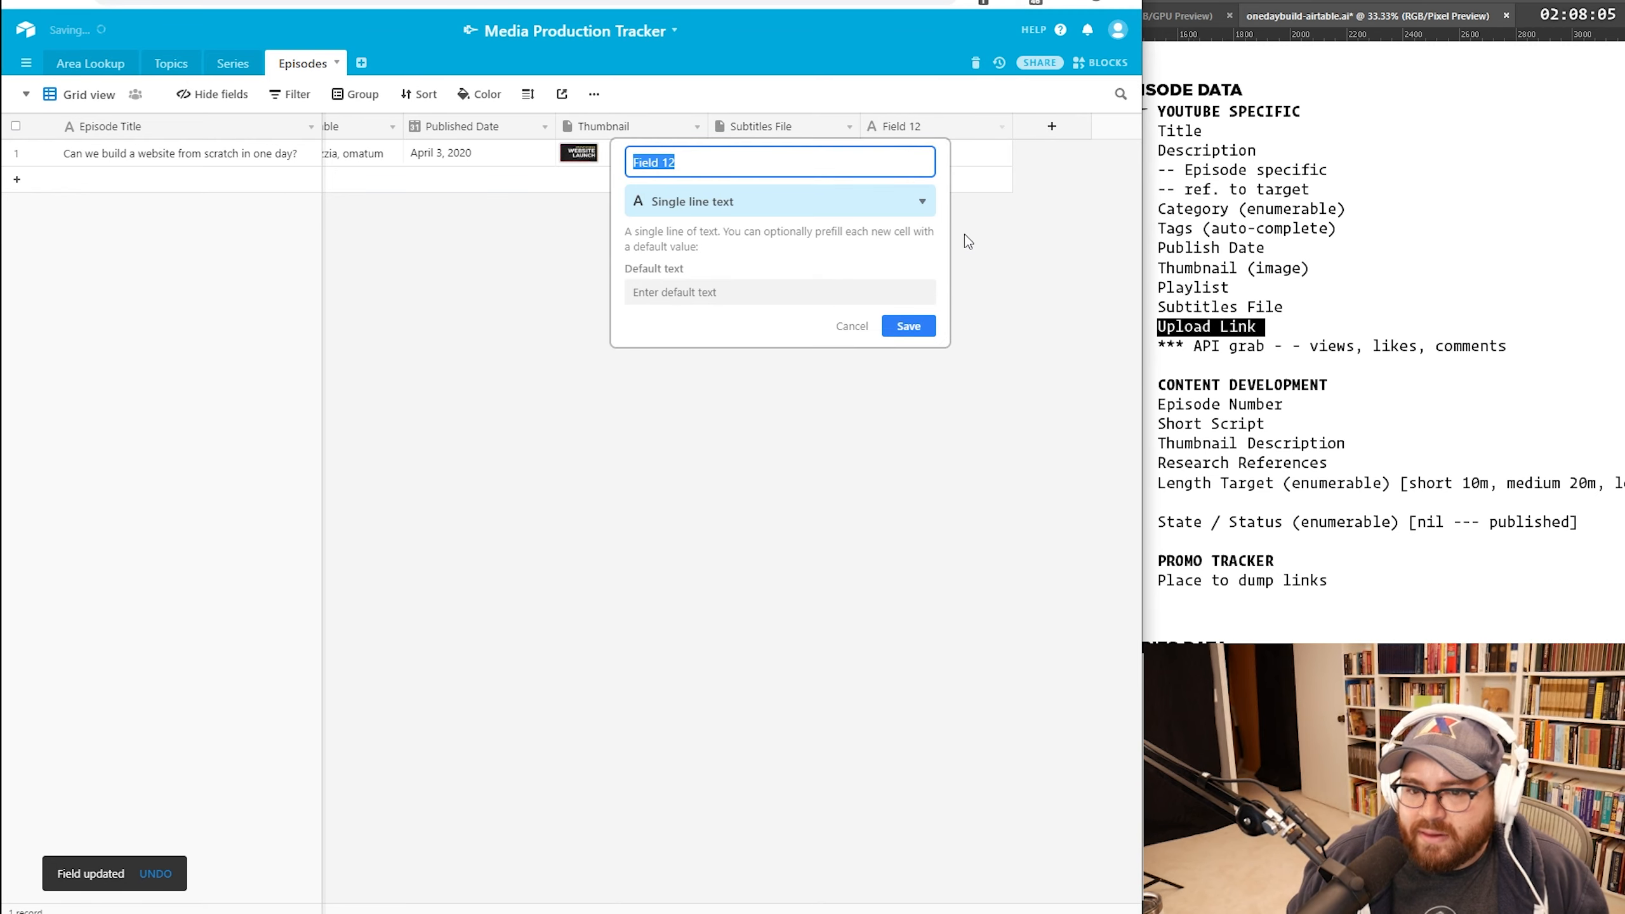
pyautogui.write('Video Link')
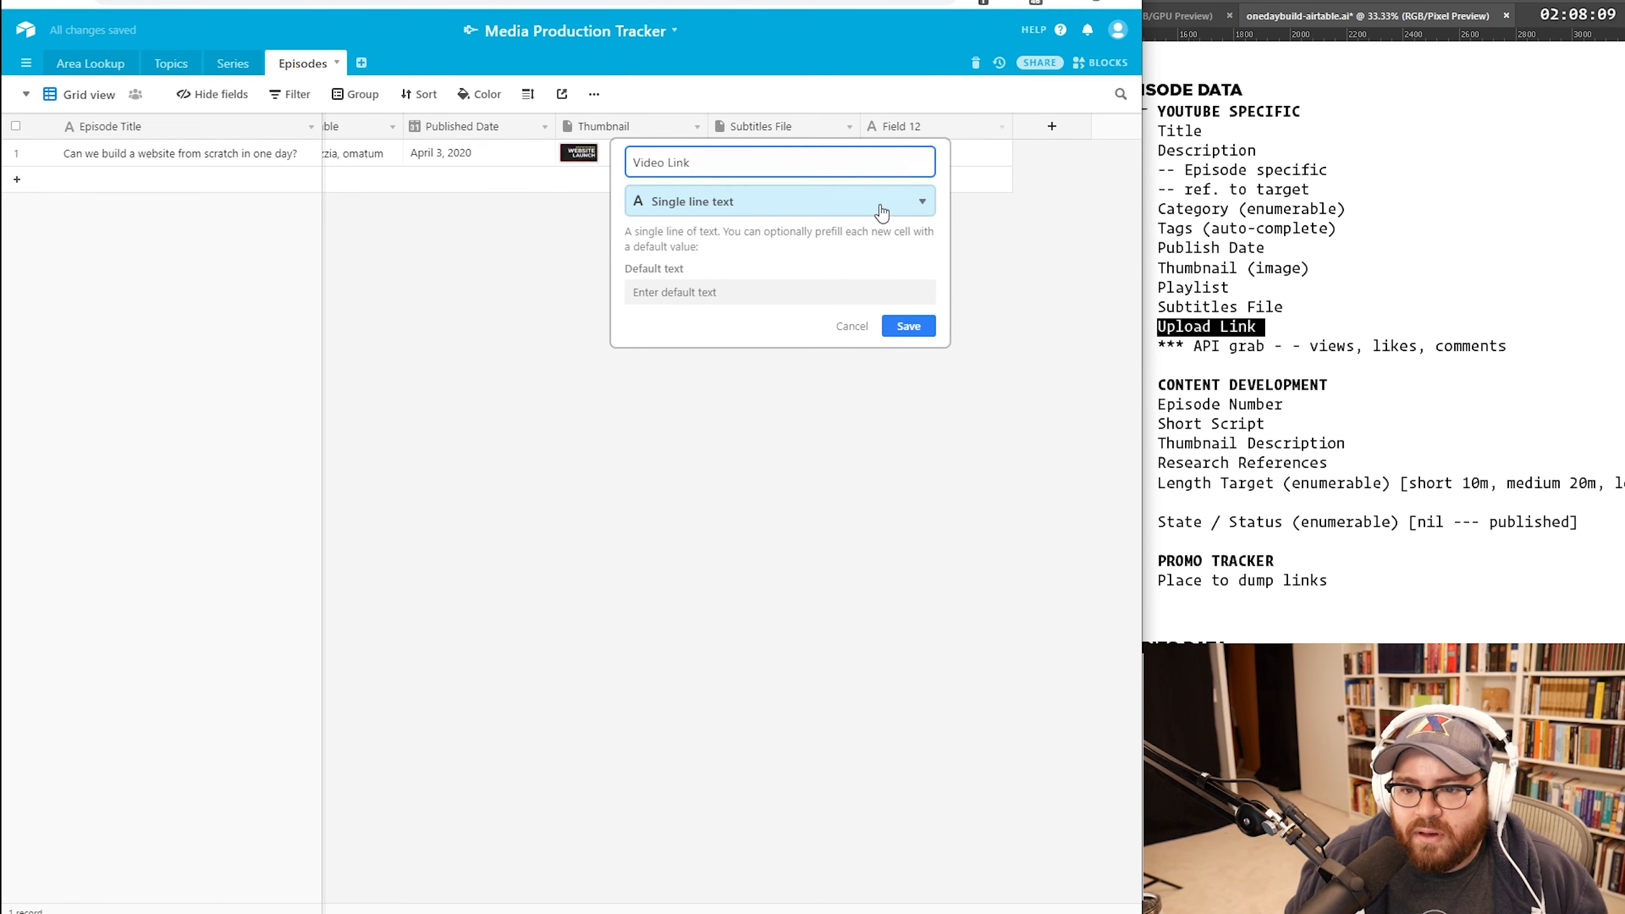
pyautogui.click(882, 212)
pyautogui.click(704, 559)
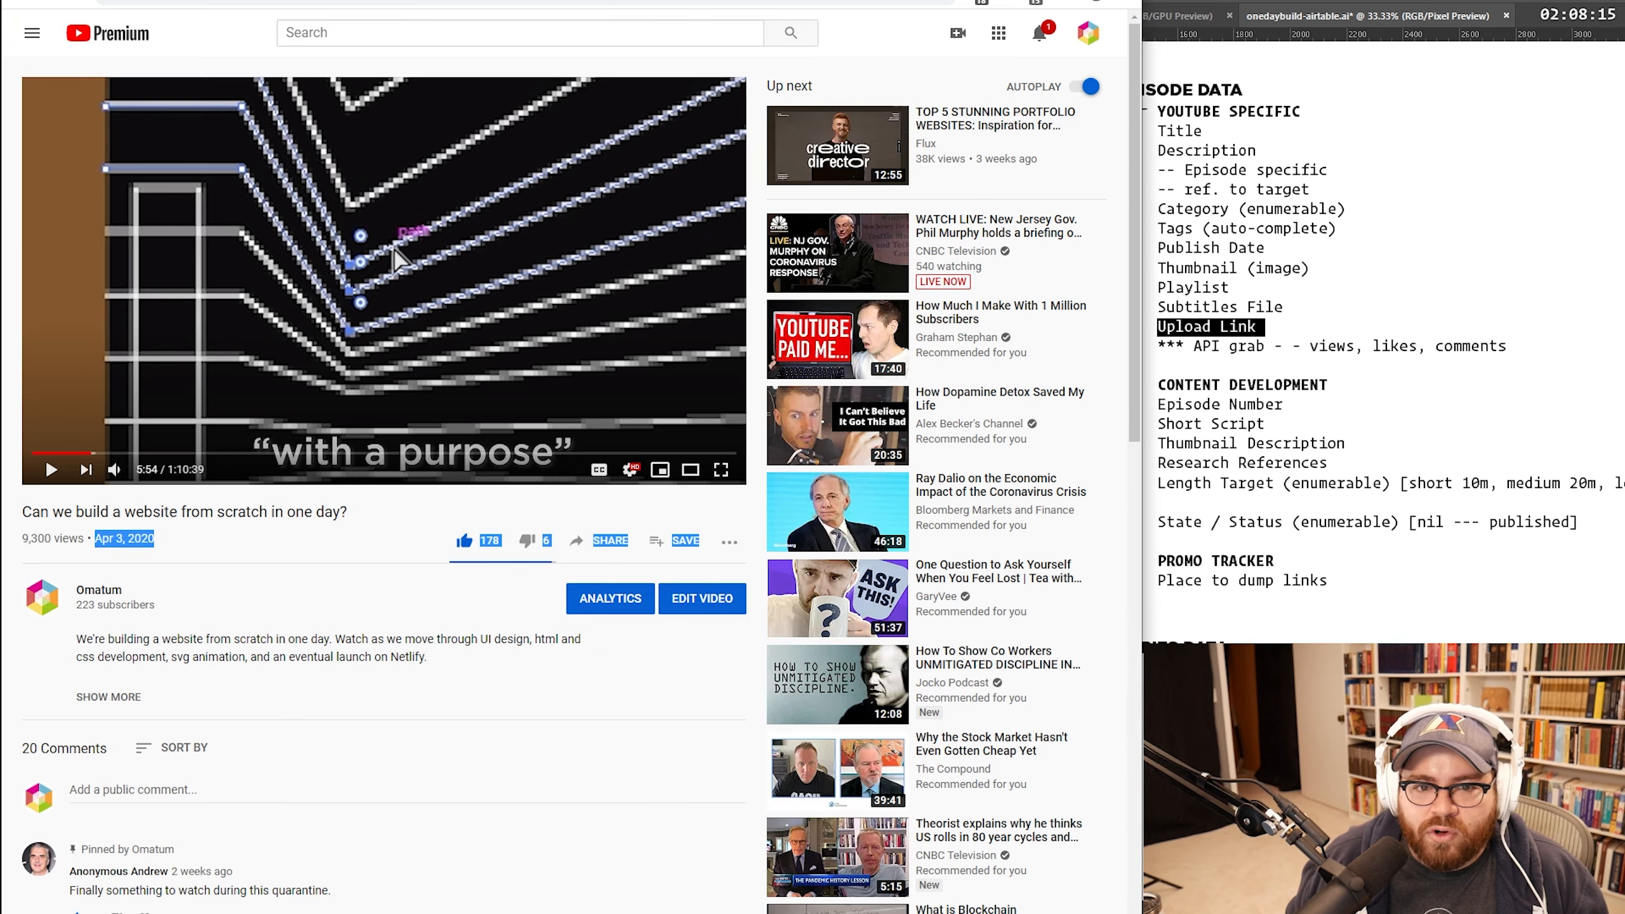
# Step: Fill row 1's Video Link with the episode's YouTube URL and widen the column
pyautogui.click(377, 3)
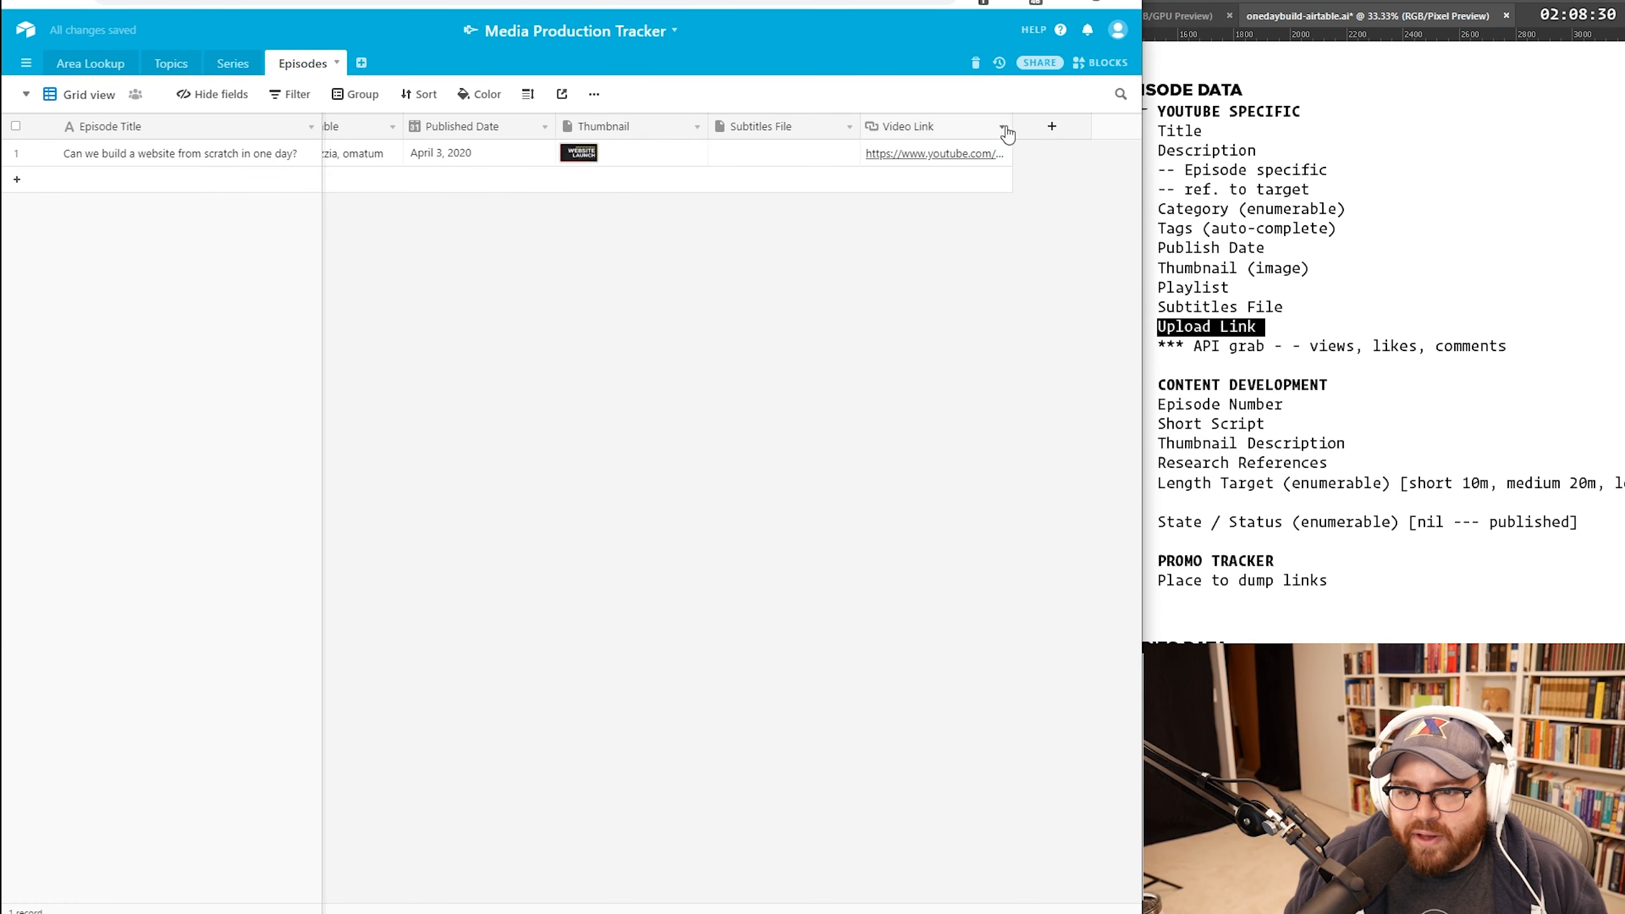
pyautogui.moveTo(1004, 127); pyautogui.dragTo(1143, 123)
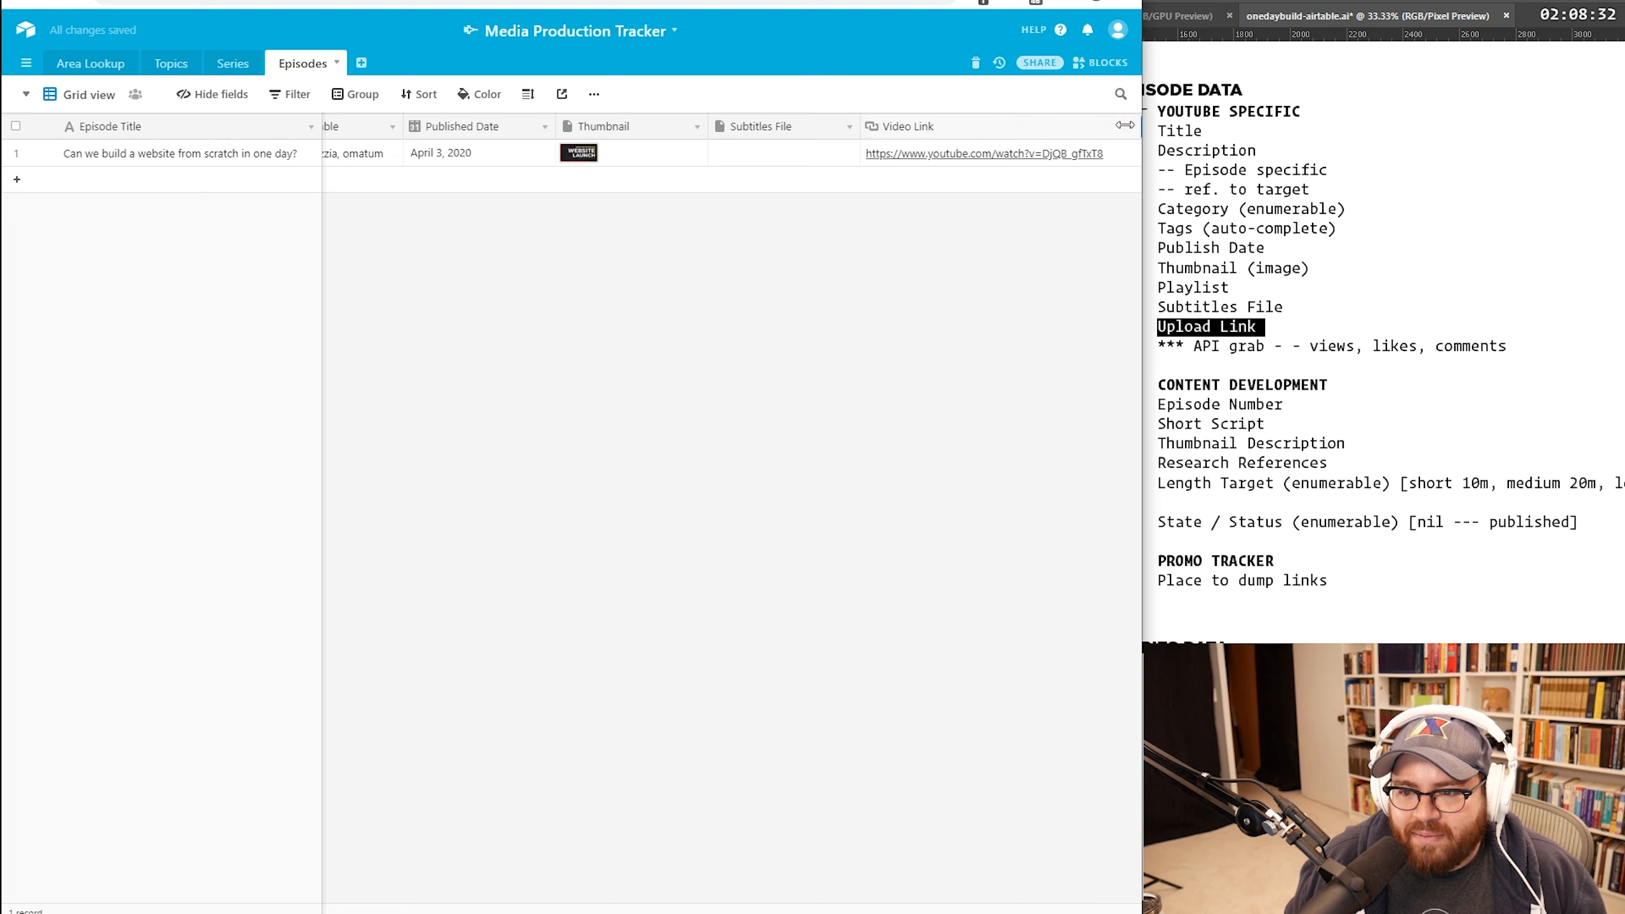
pyautogui.click(1016, 162)
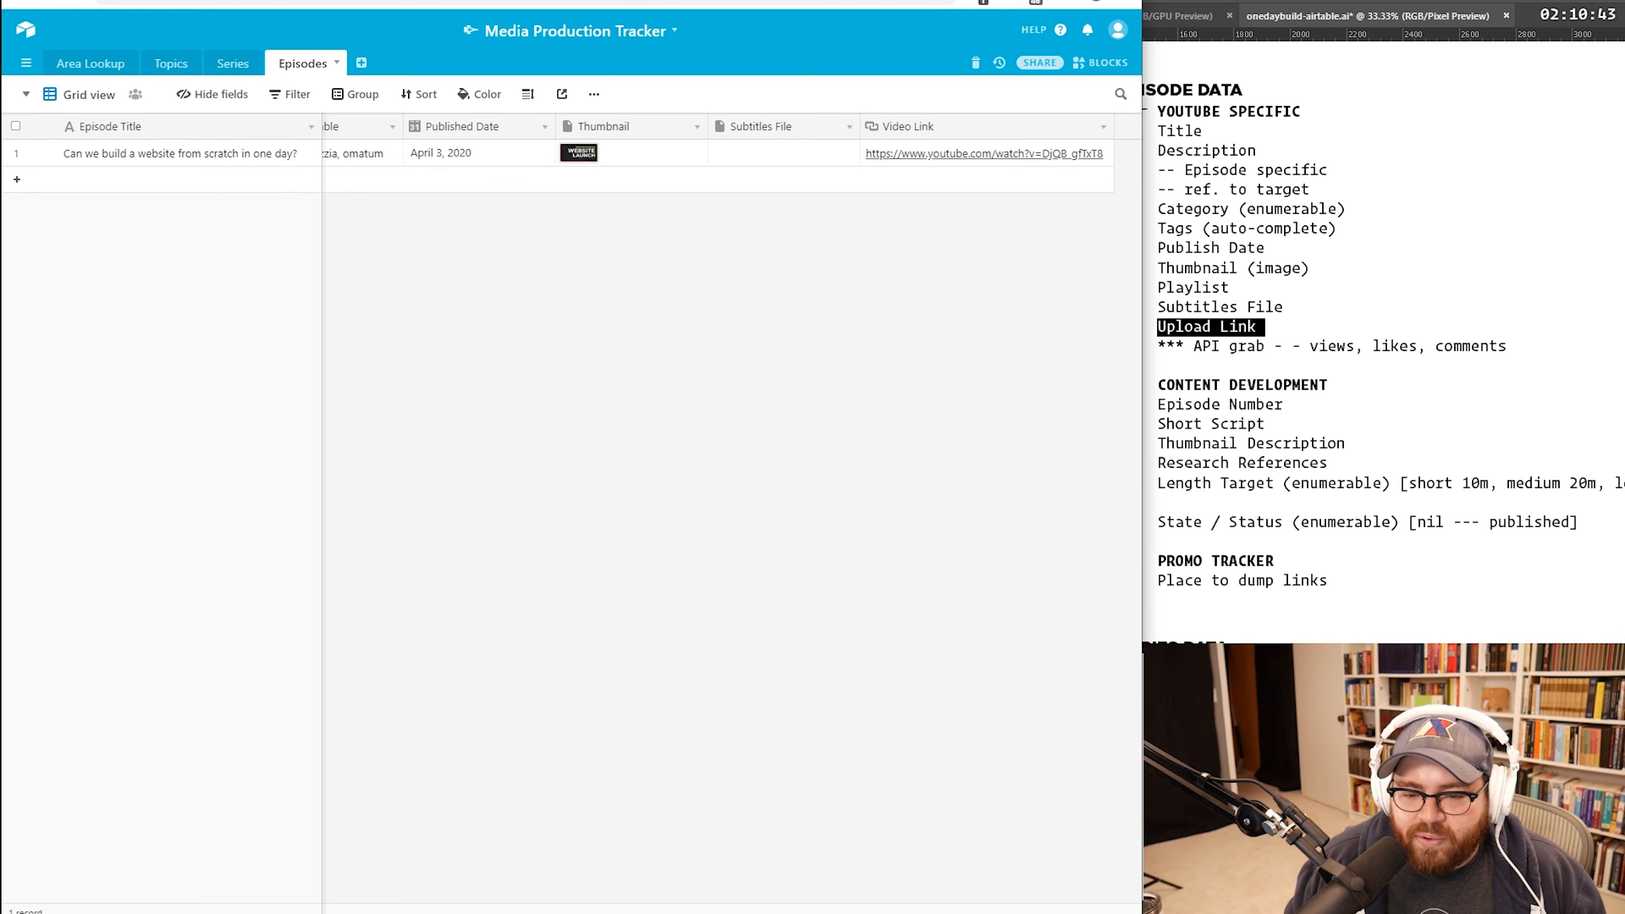
pyautogui.moveTo(767, 912); pyautogui.dragTo(235, 890)
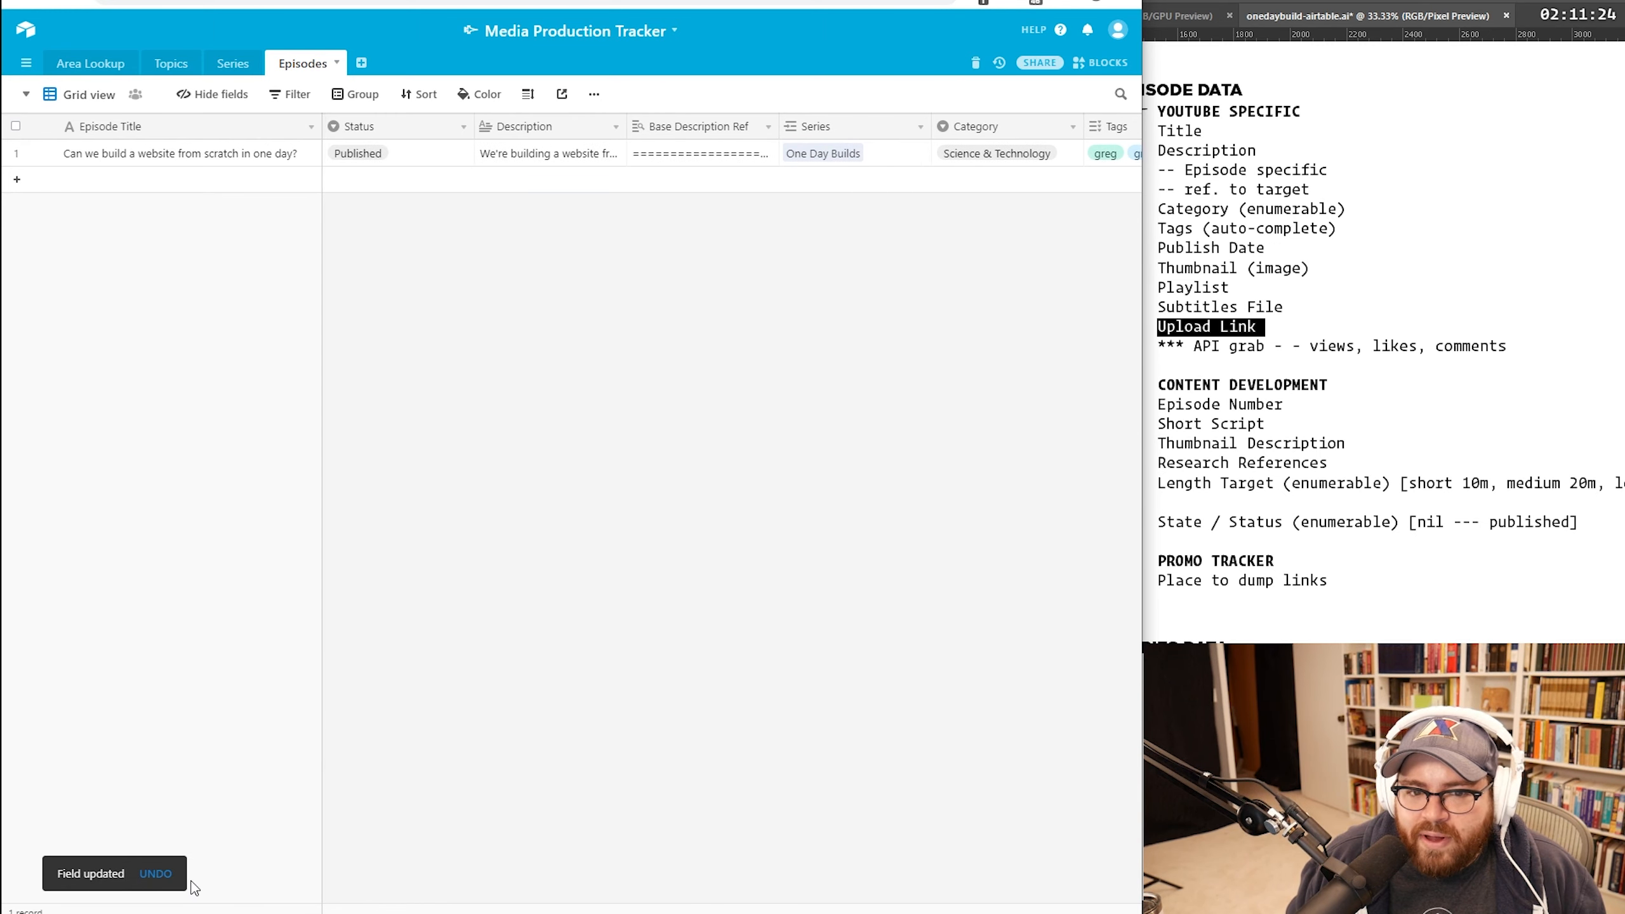
pyautogui.moveTo(194, 886); pyautogui.dragTo(837, 887)
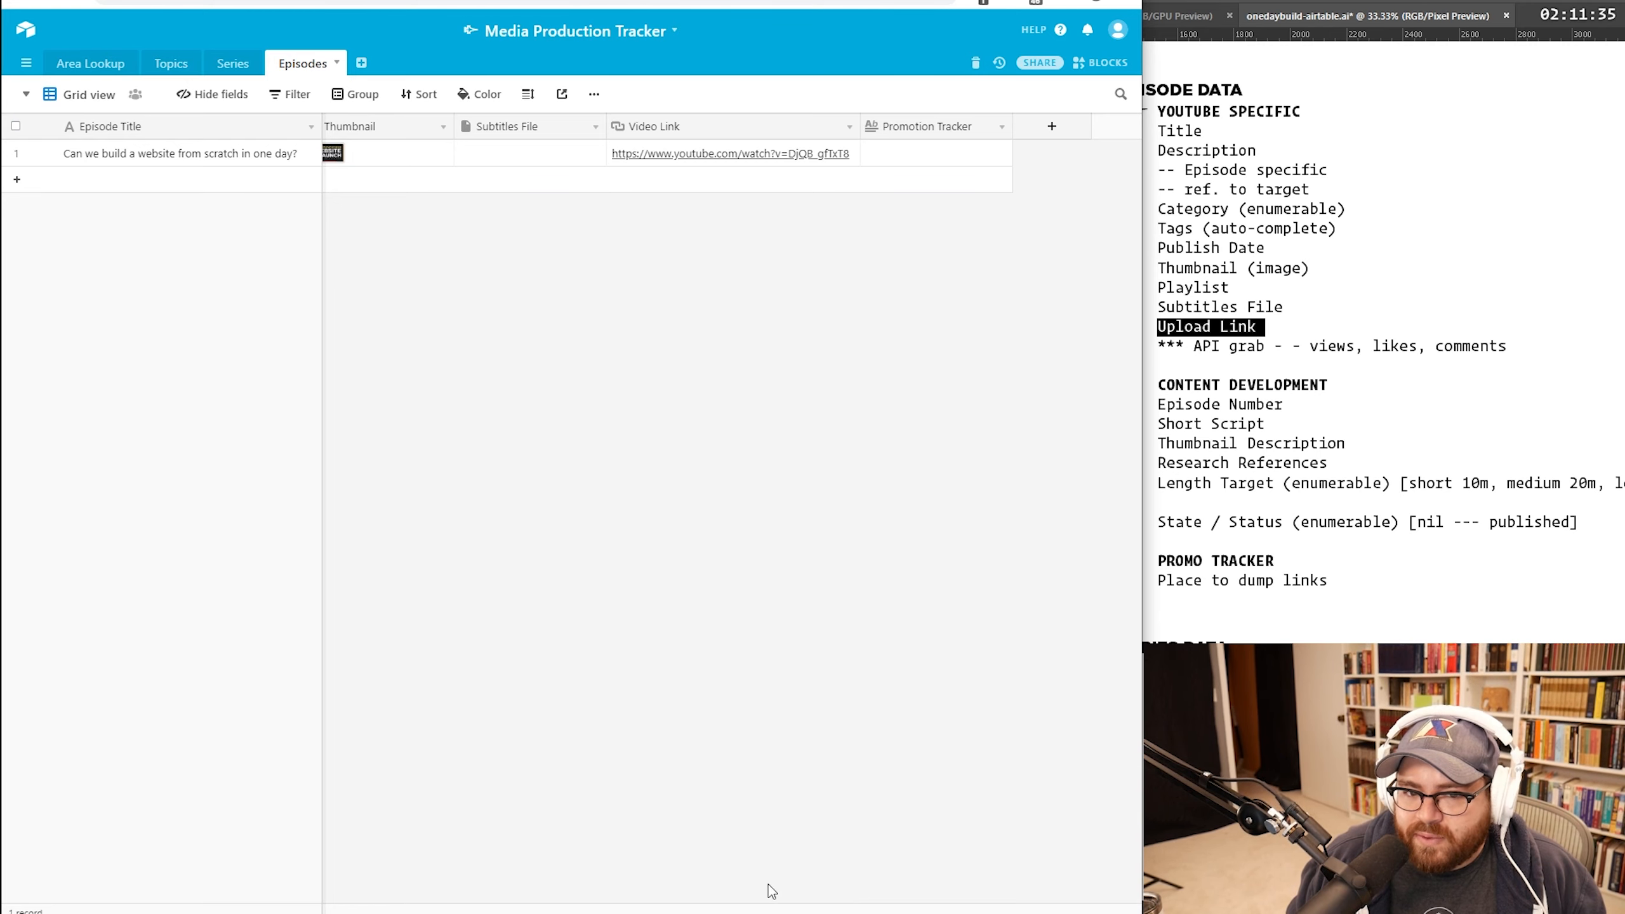
pyautogui.moveTo(768, 884); pyautogui.dragTo(176, 861)
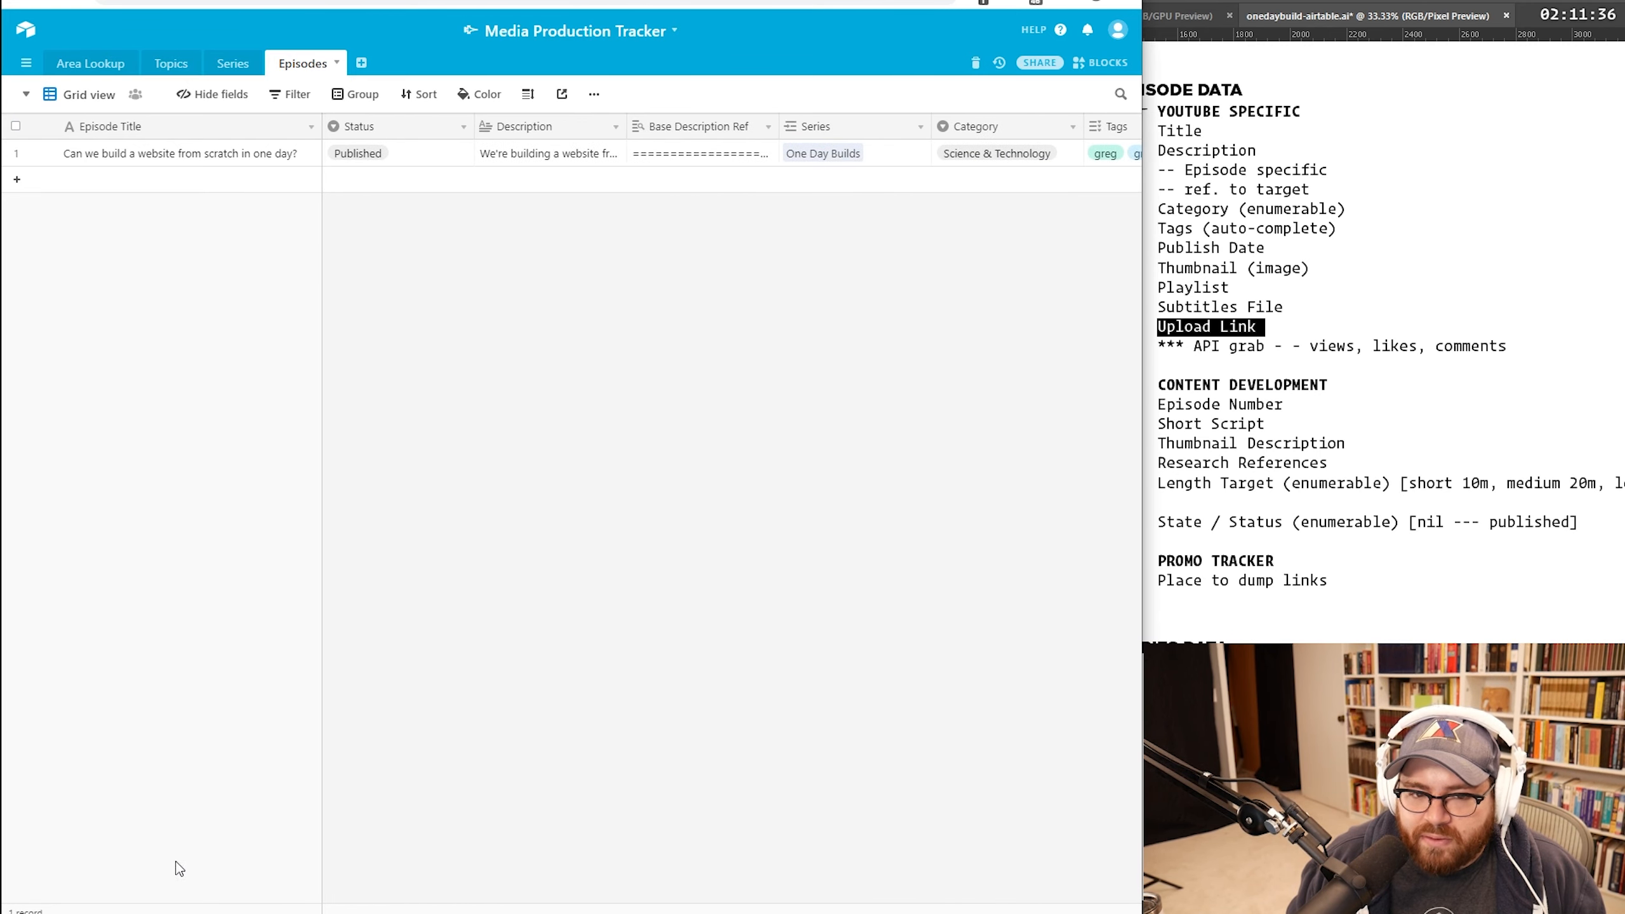
# Step: Create an empty table named Episode Content
pyautogui.click(363, 69)
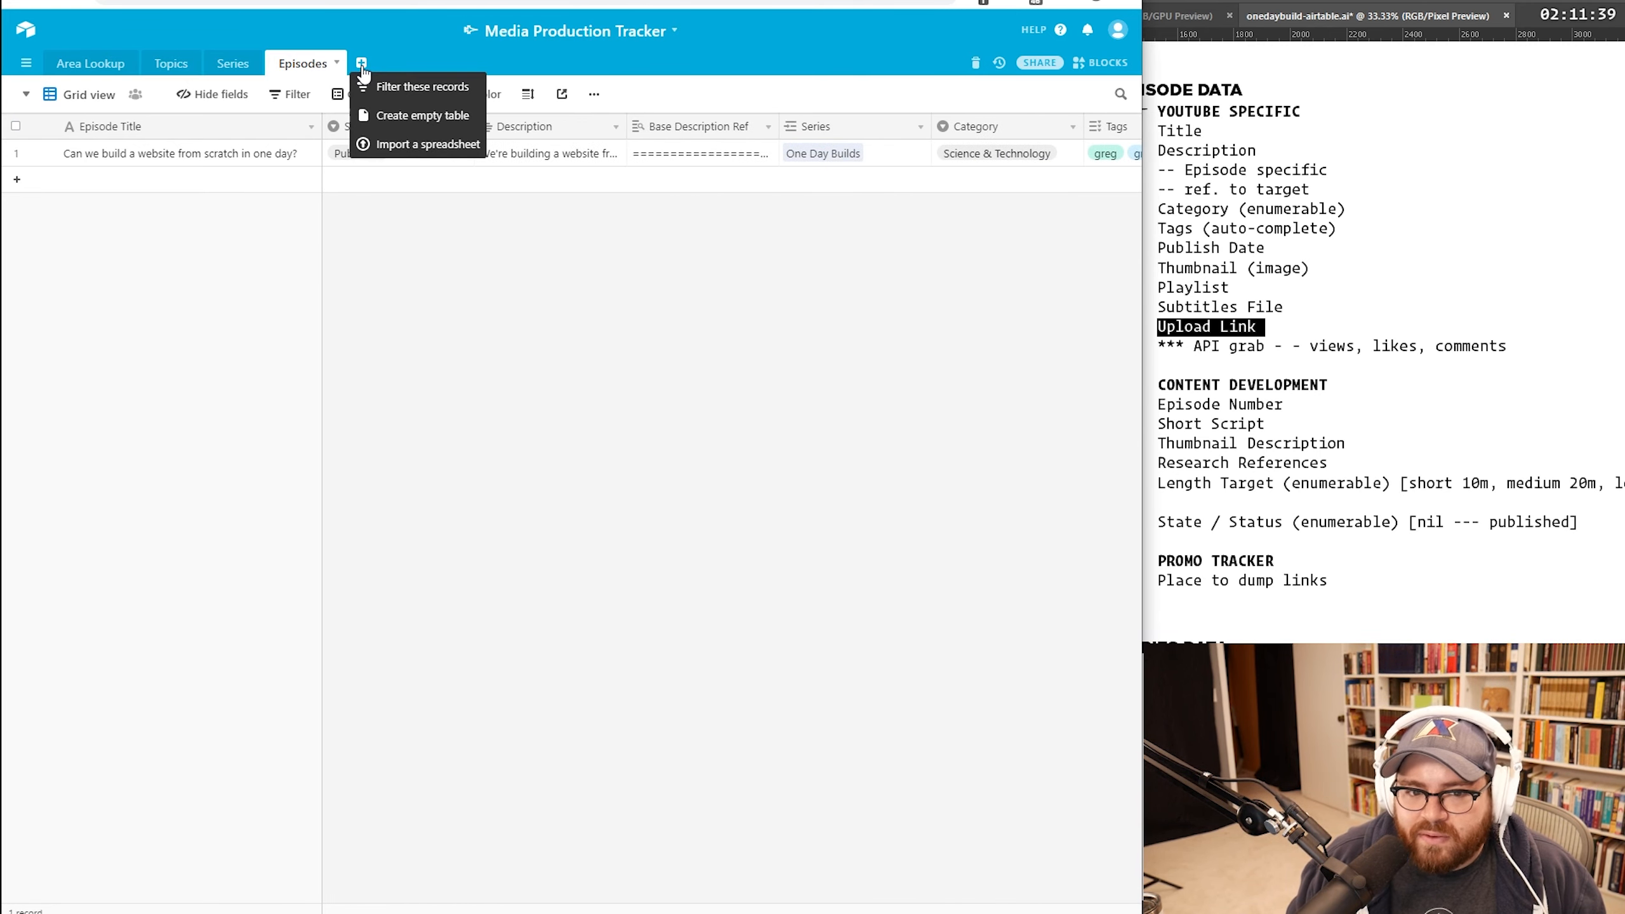
pyautogui.click(399, 112)
pyautogui.write('Ep')
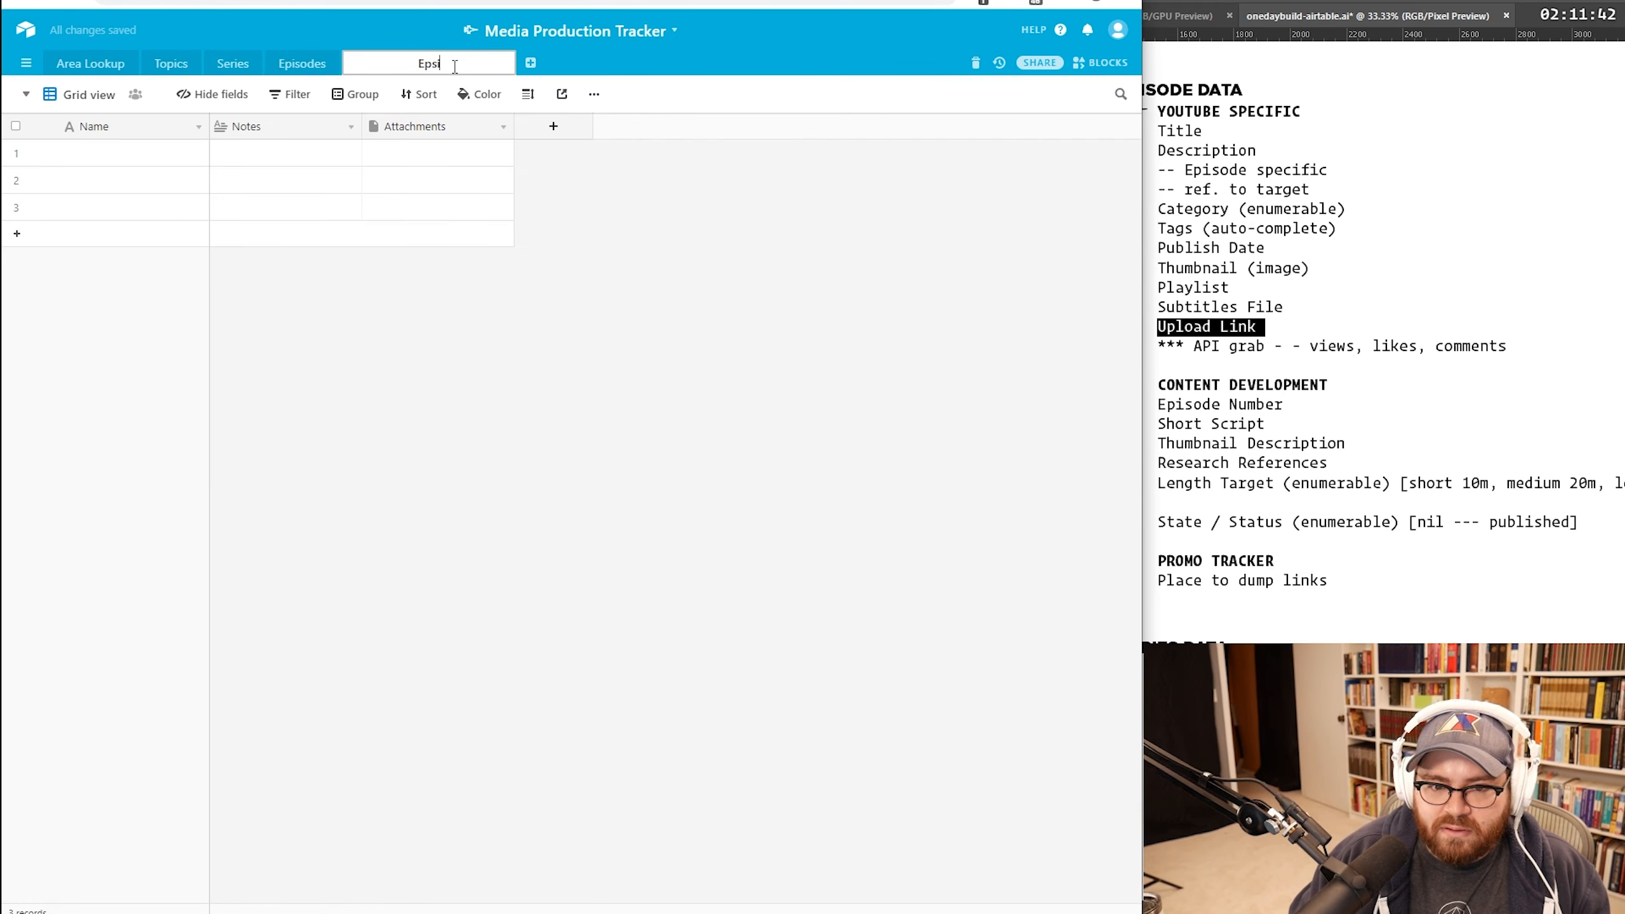
pyautogui.write('isode Content')
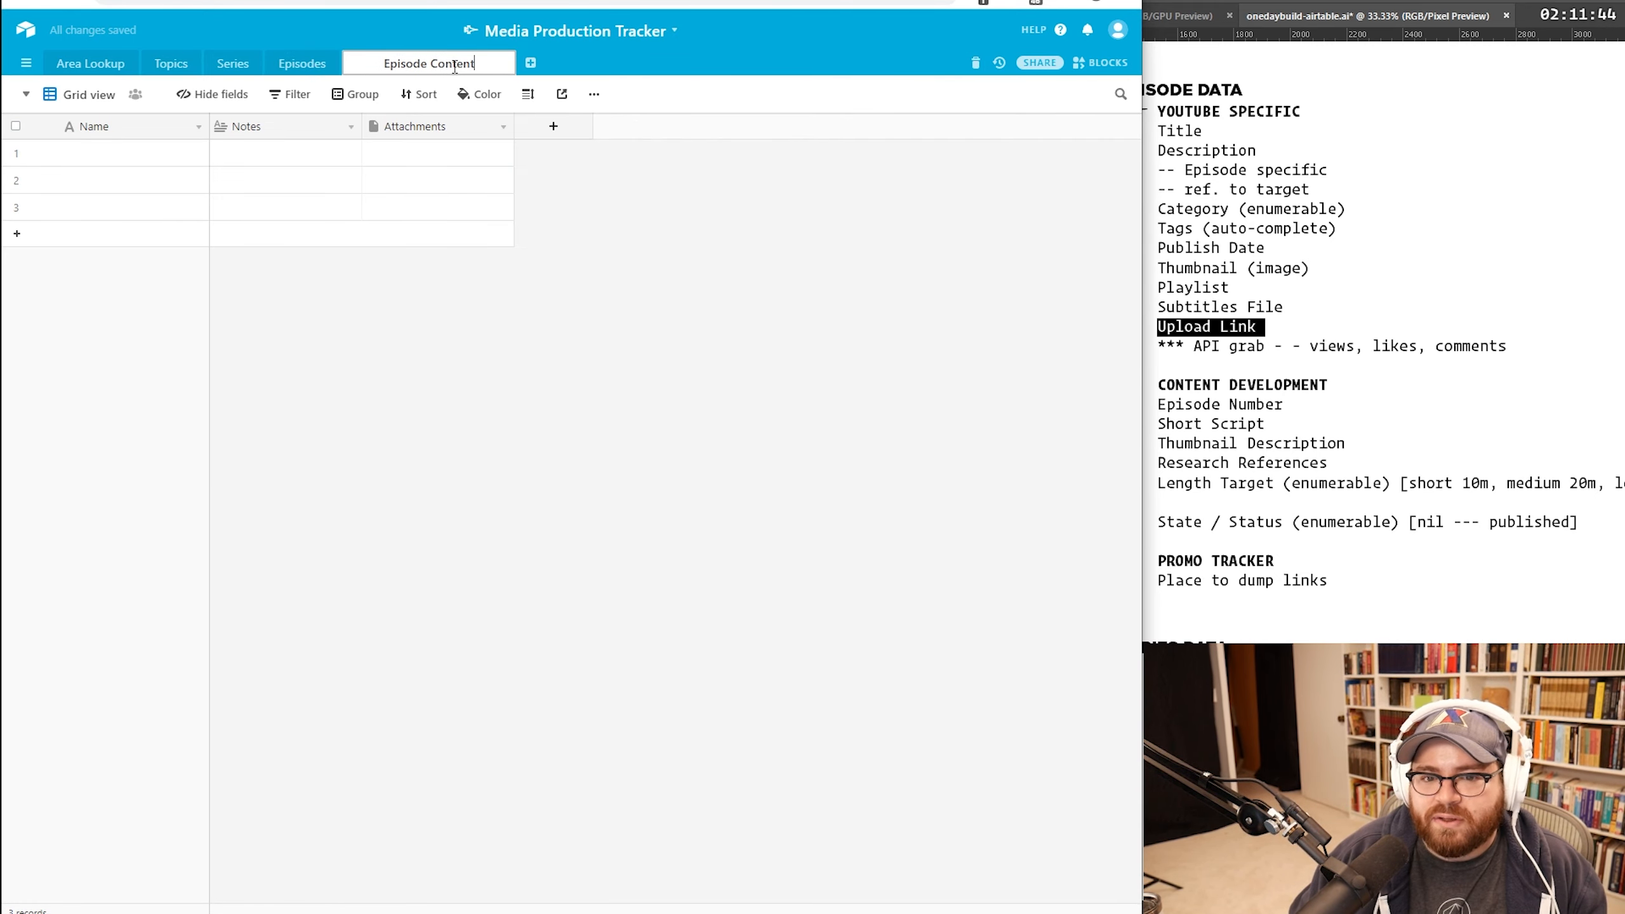
pyautogui.press('Return')
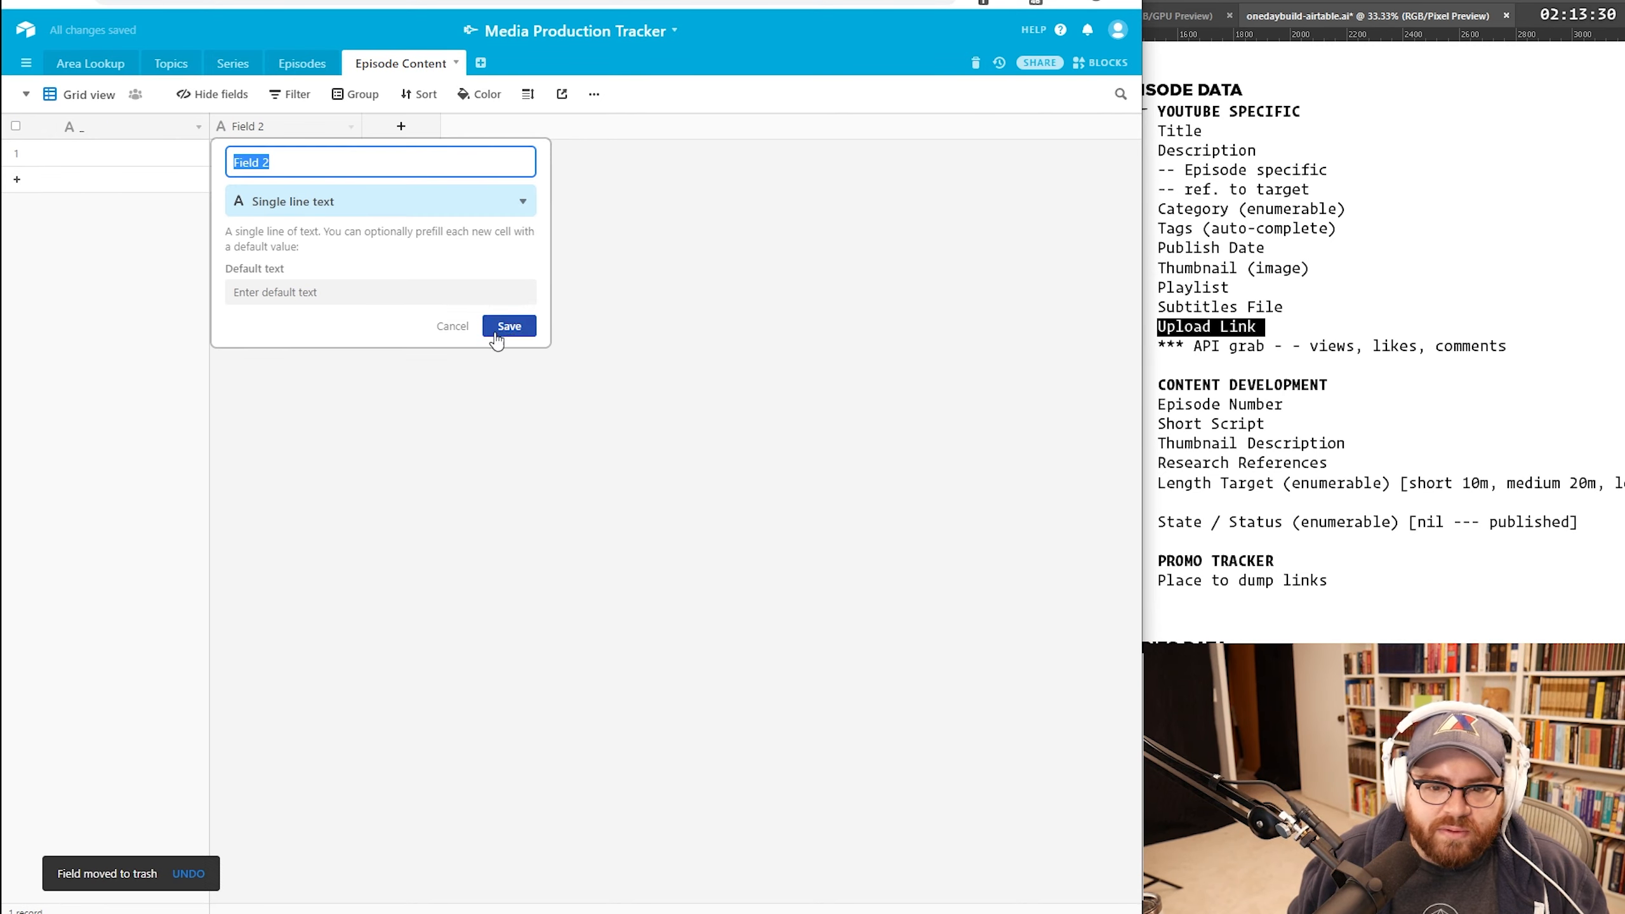
pyautogui.click(509, 326)
# Step: Make the primary field an Autonumber and narrow its column
pyautogui.doubleClick(128, 126)
pyautogui.click(227, 253)
pyautogui.click(163, 610)
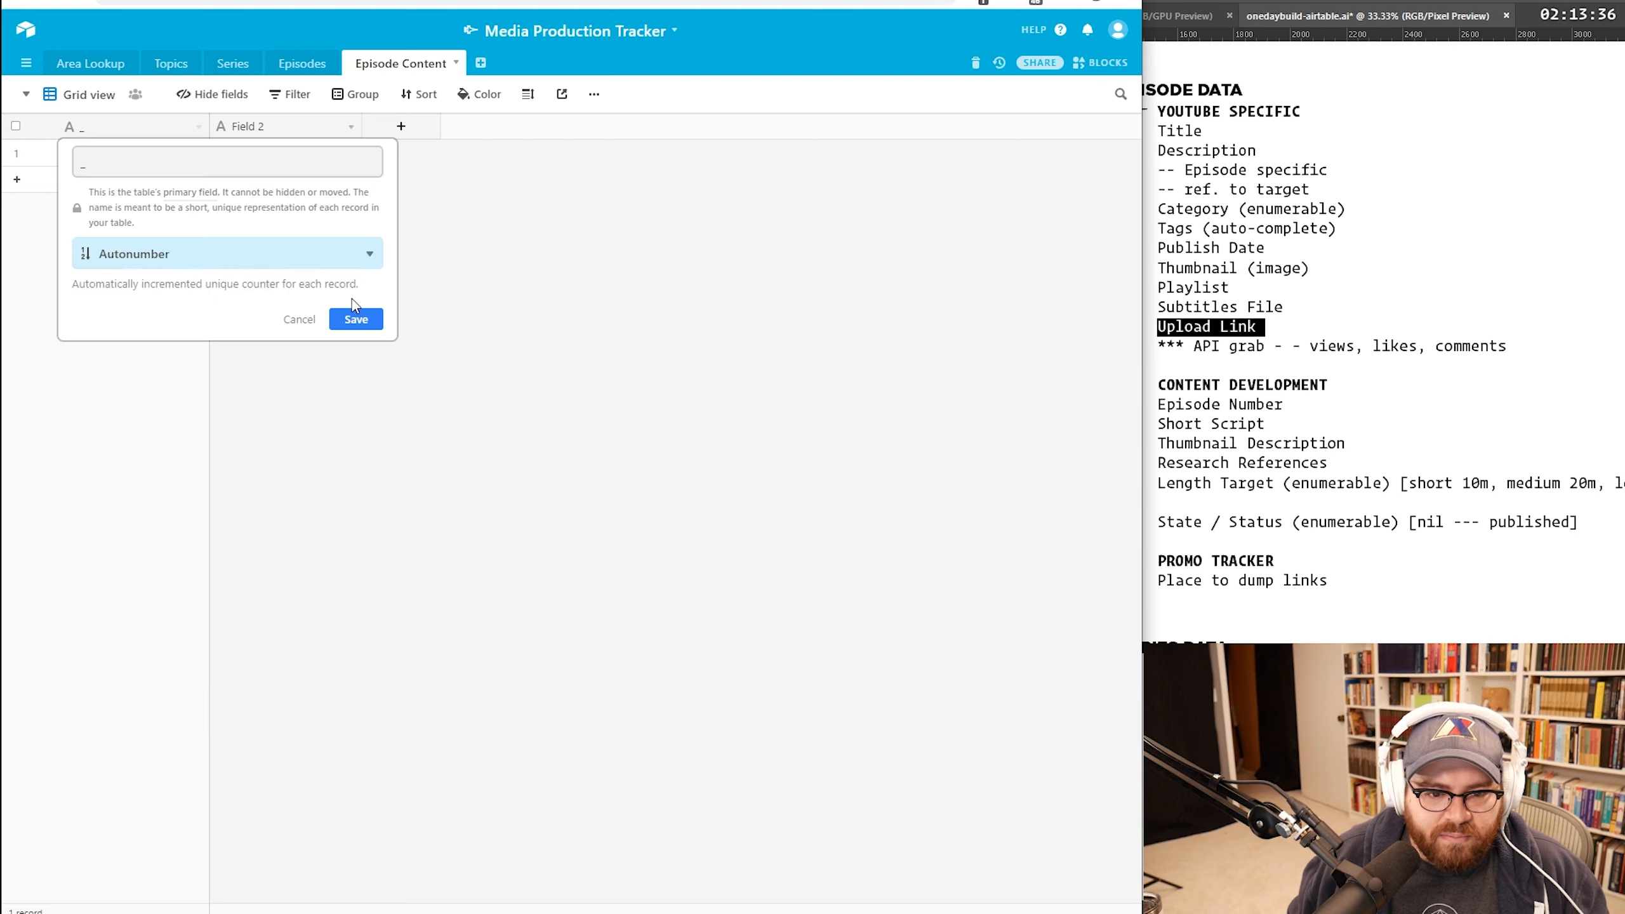
pyautogui.click(369, 319)
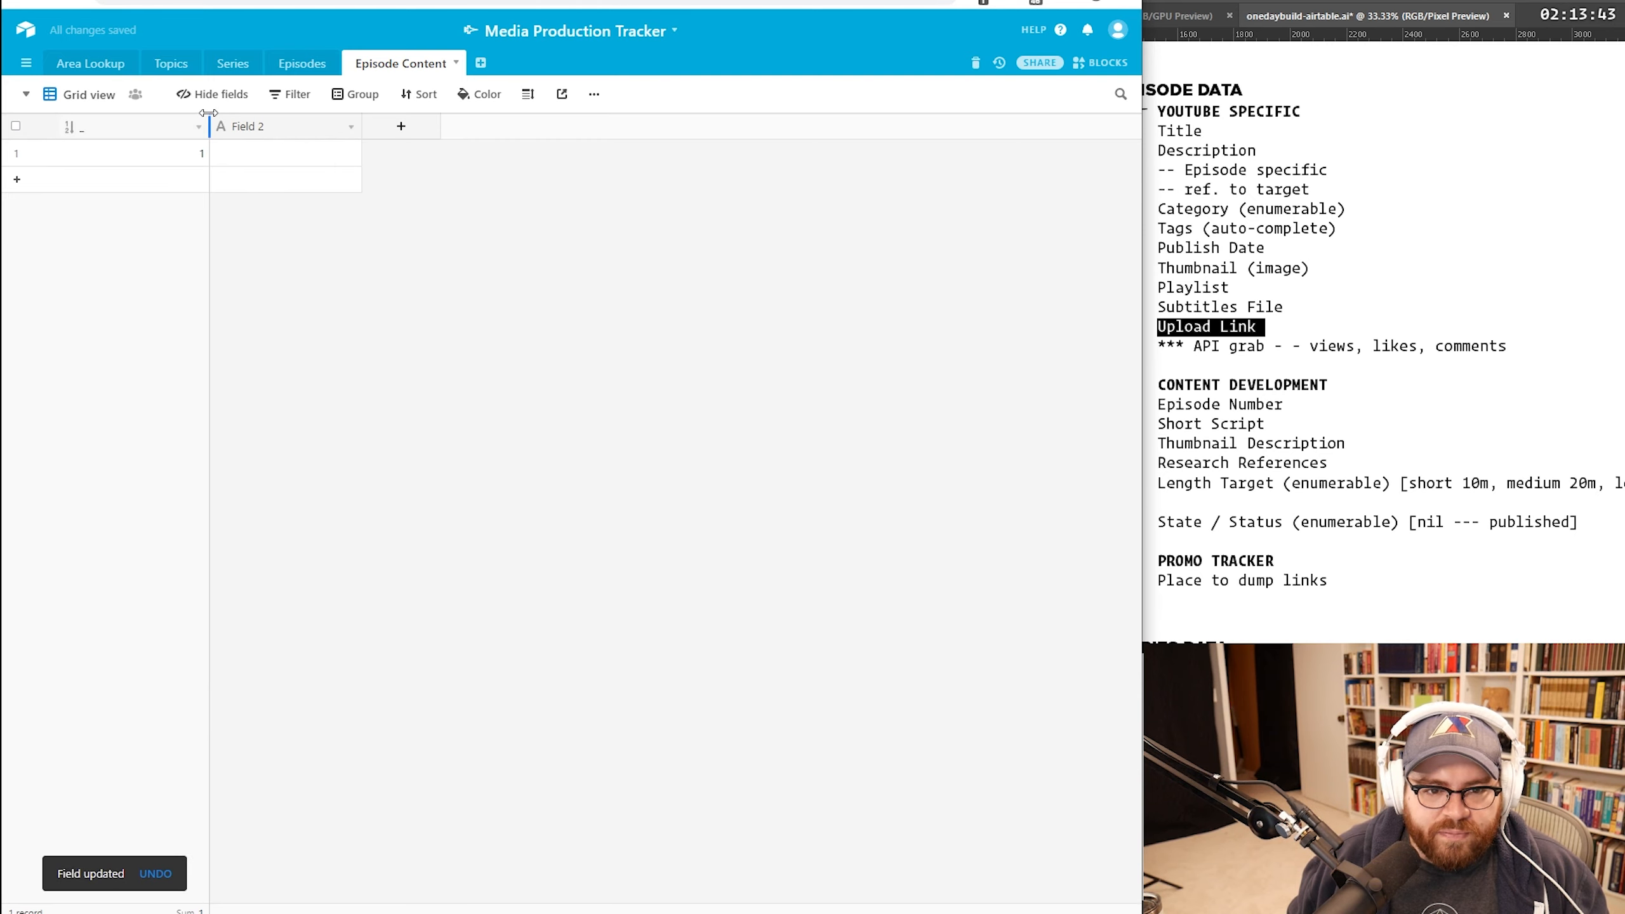
pyautogui.moveTo(210, 127); pyautogui.dragTo(93, 134)
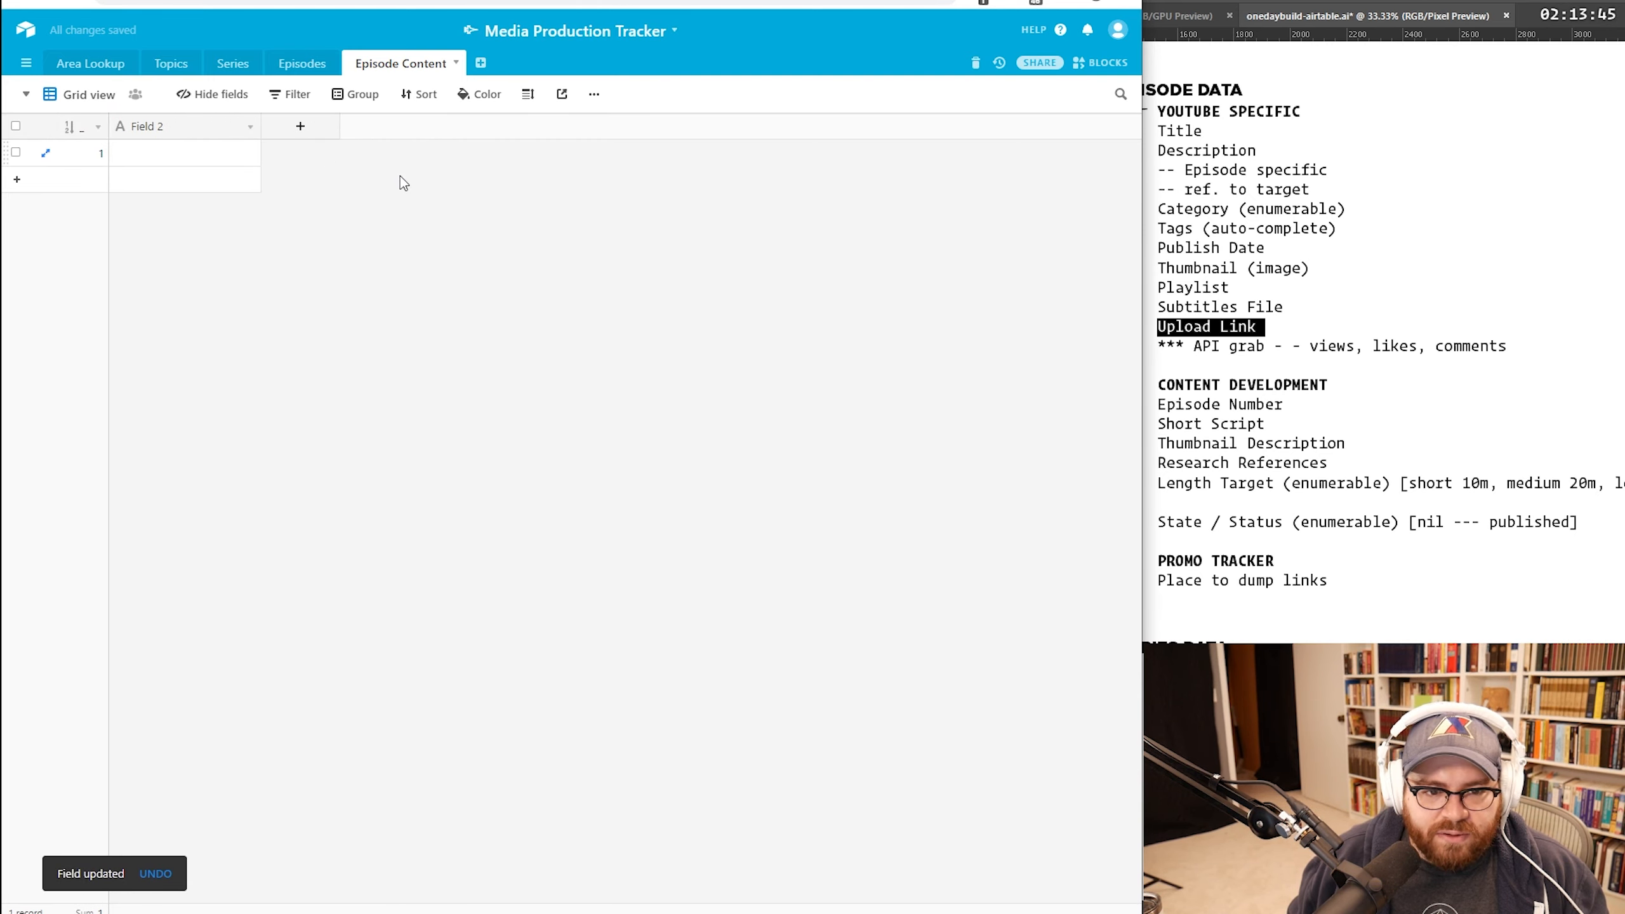
# Step: Turn Field 2 into an Episode field linking to Episodes, widened to show titles
pyautogui.click(249, 130)
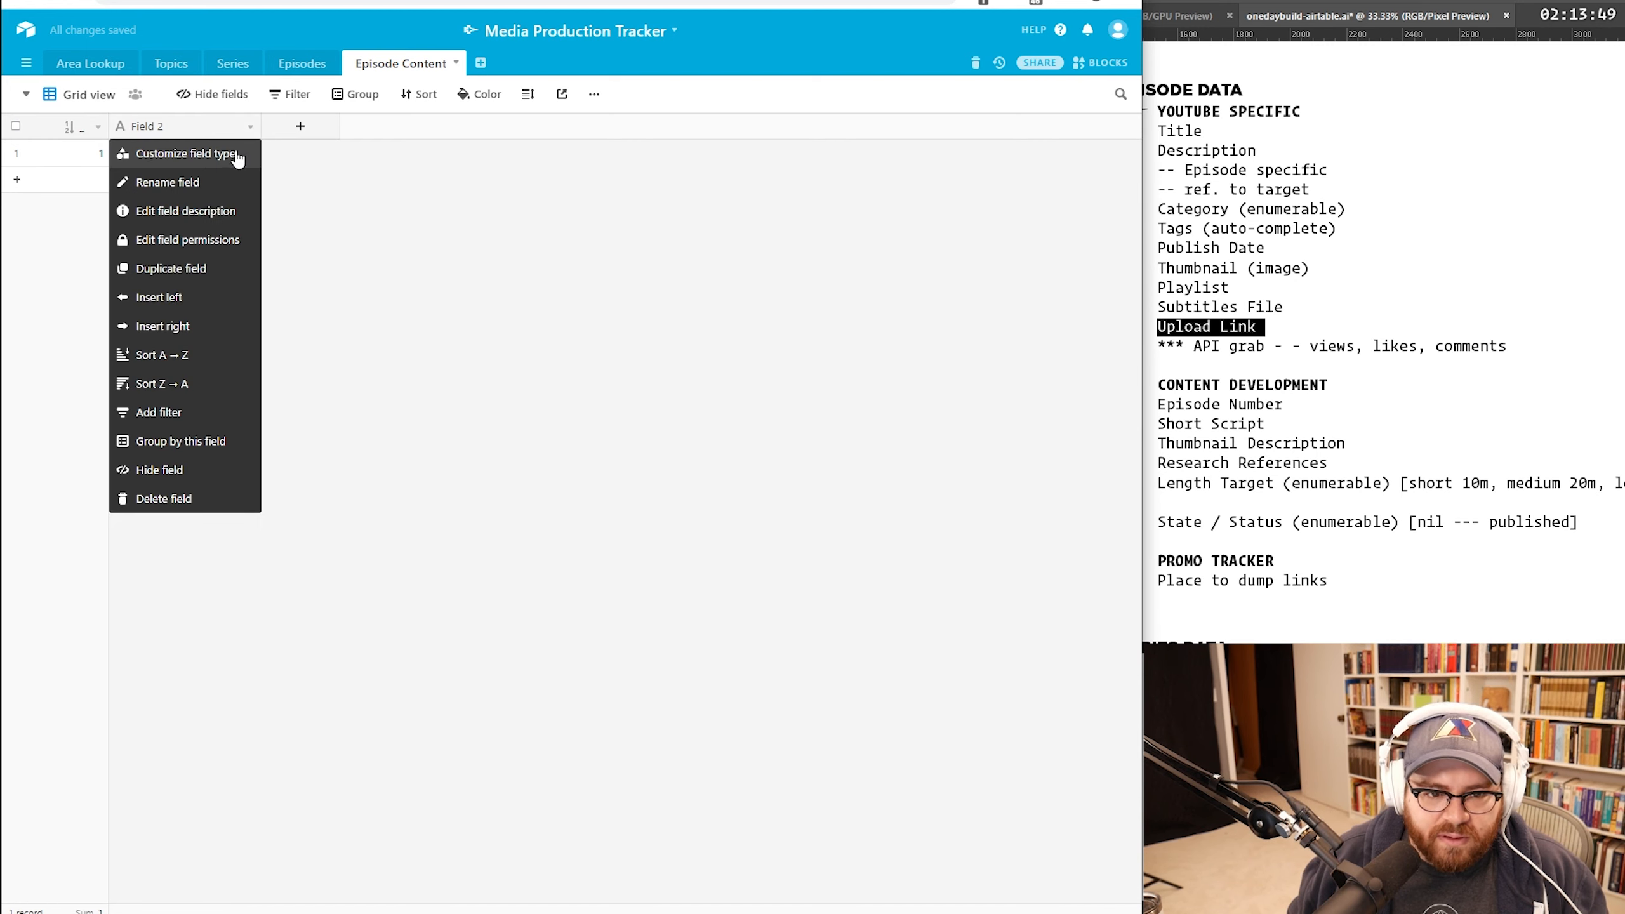
pyautogui.click(238, 154)
pyautogui.click(348, 204)
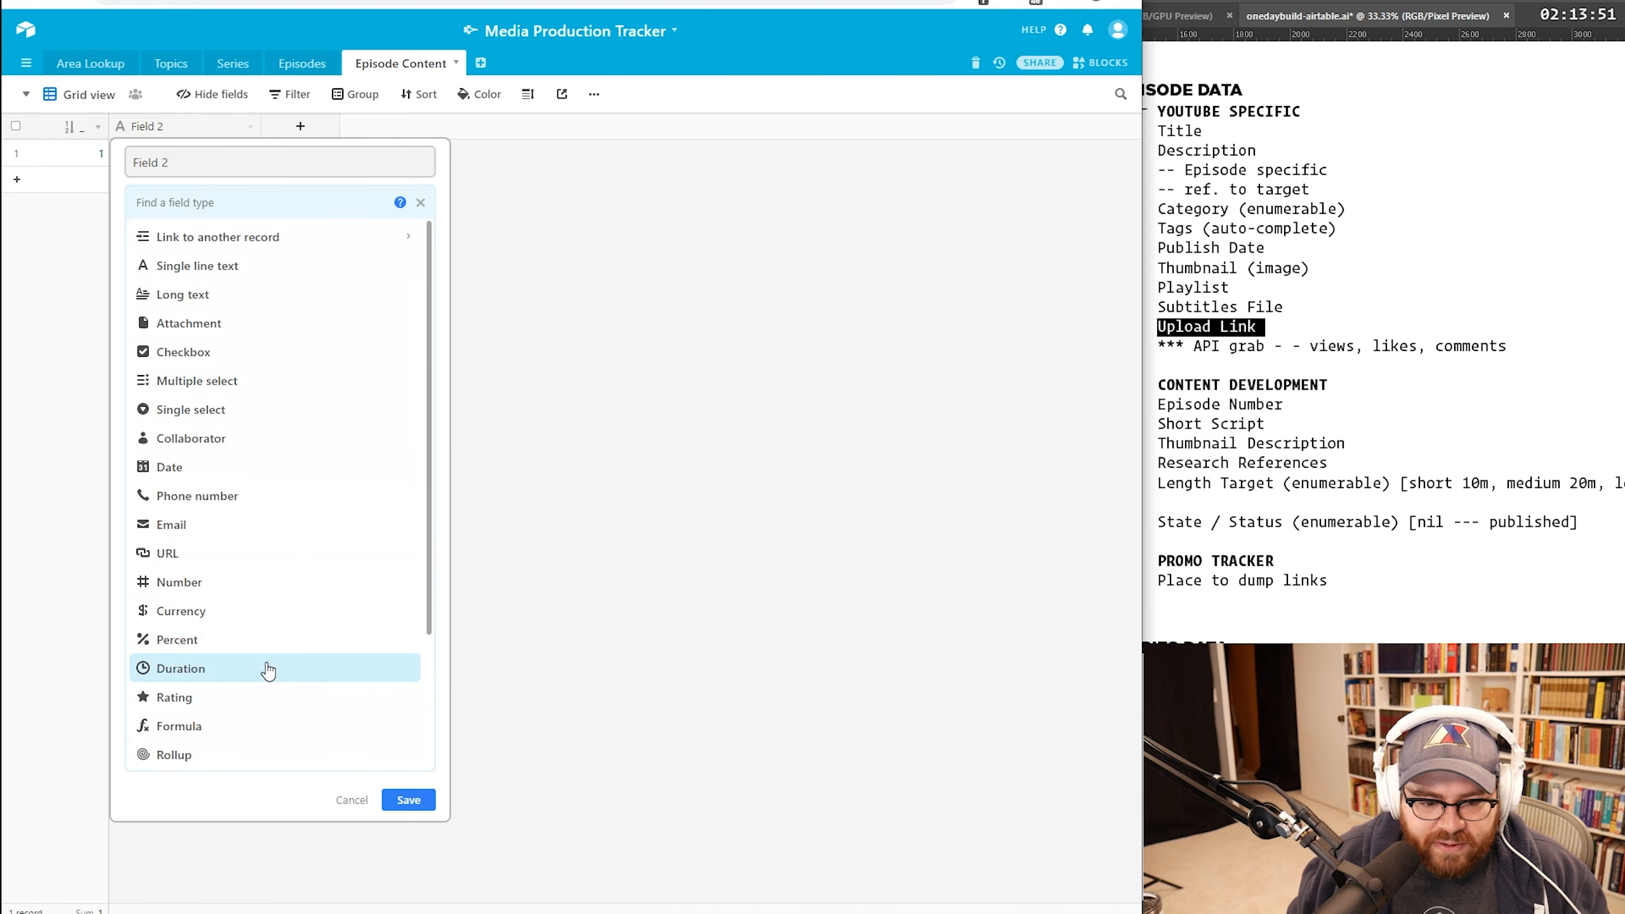
pyautogui.click(248, 238)
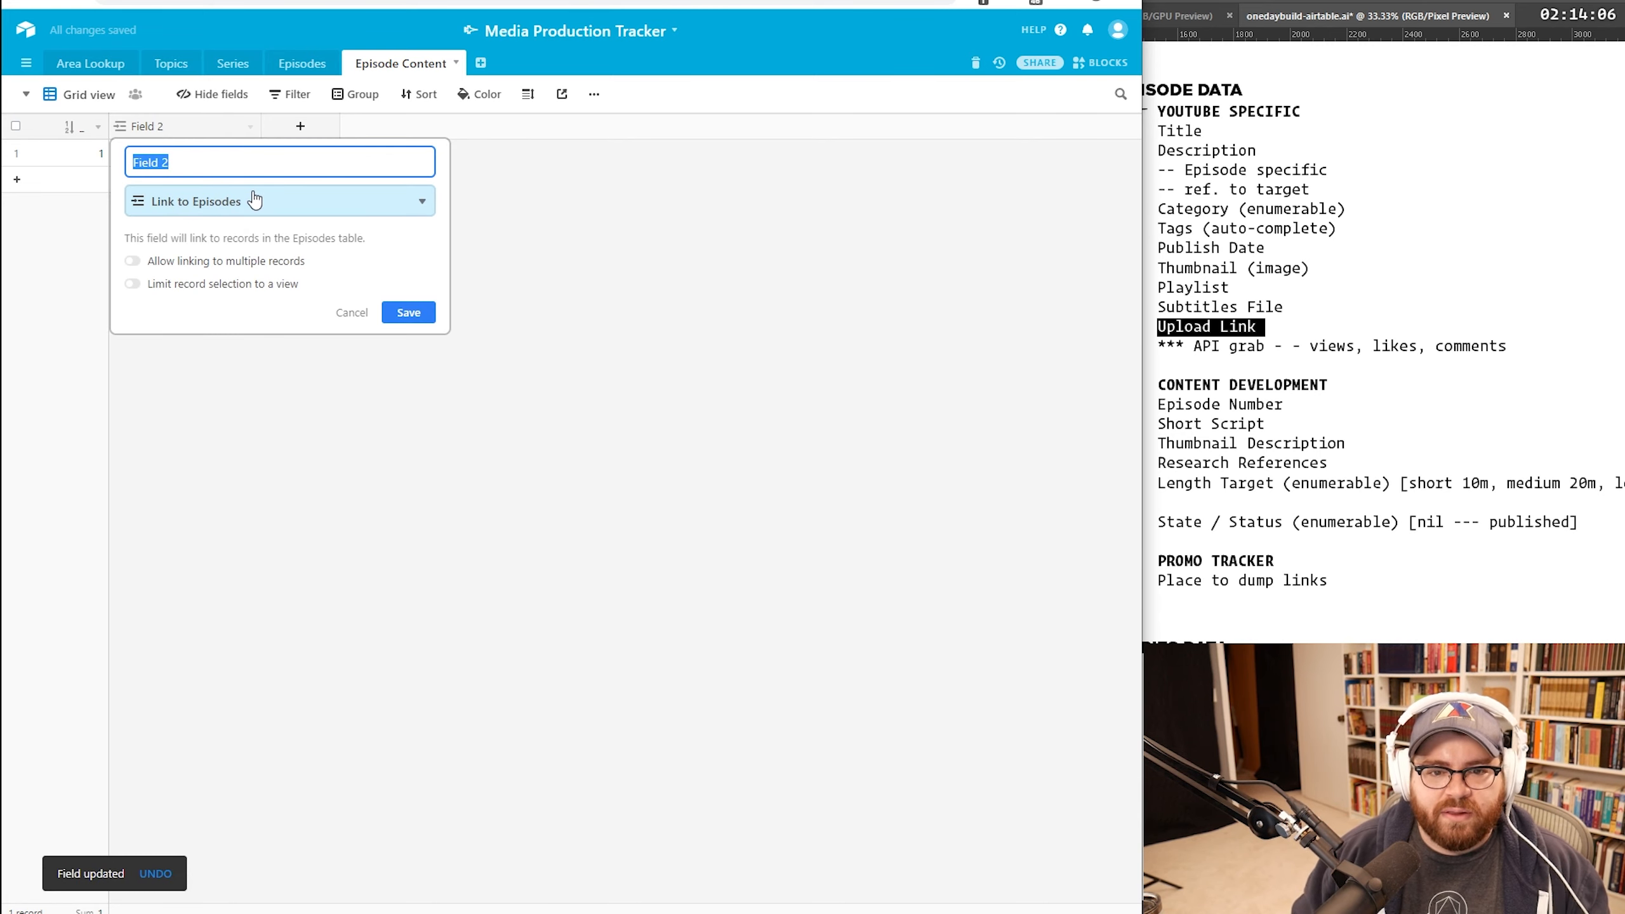
pyautogui.write('W')
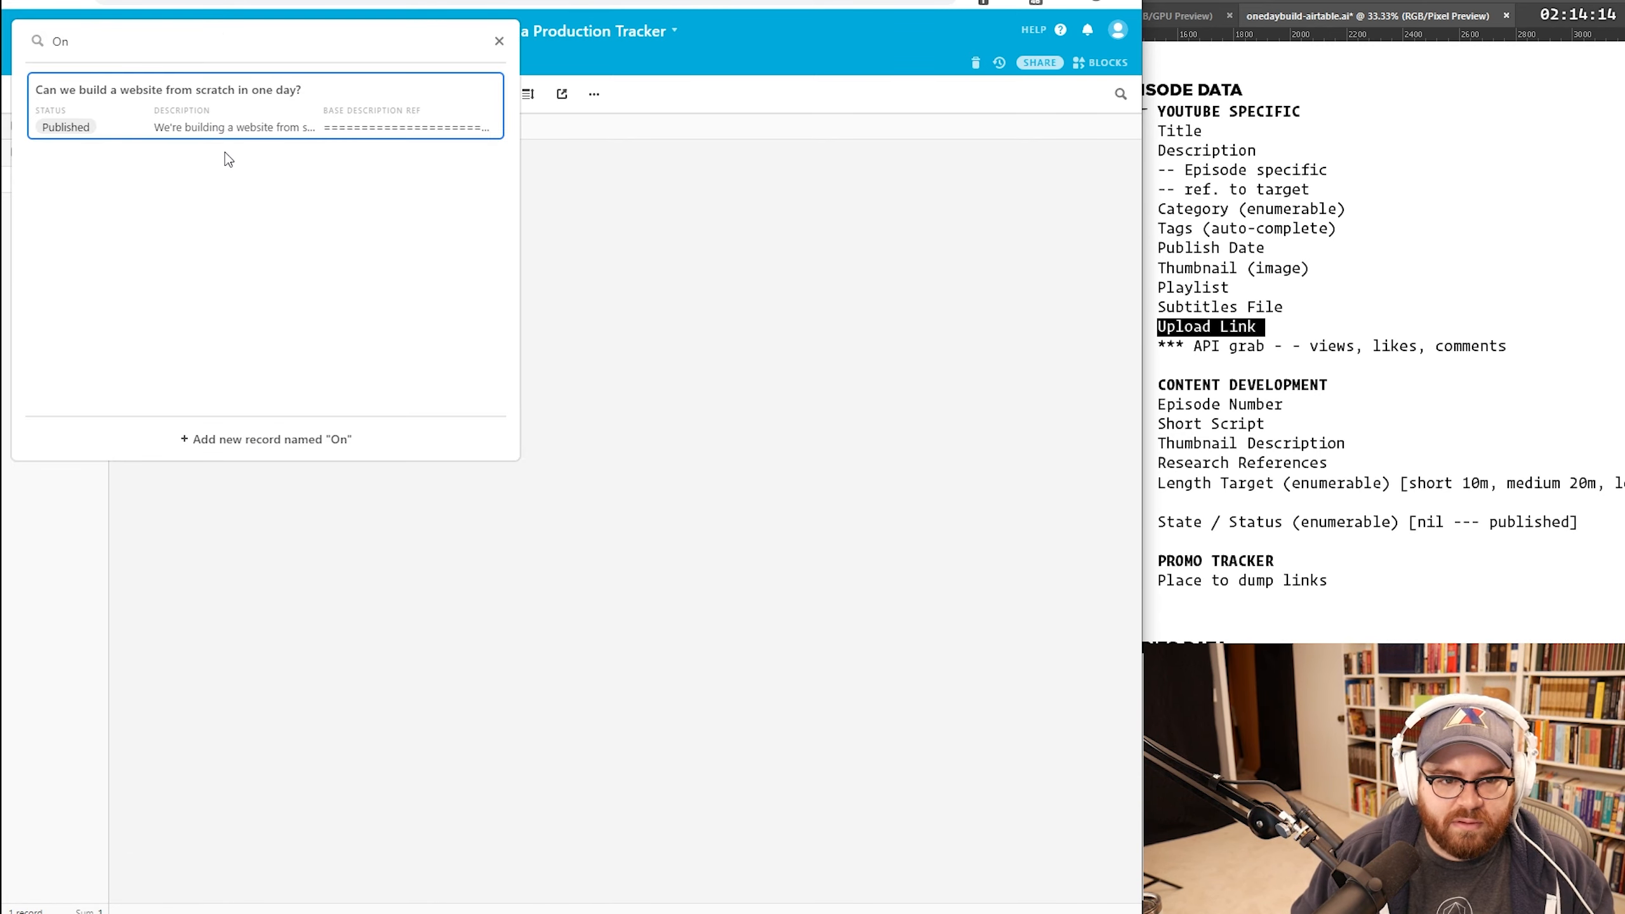
pyautogui.click(222, 136)
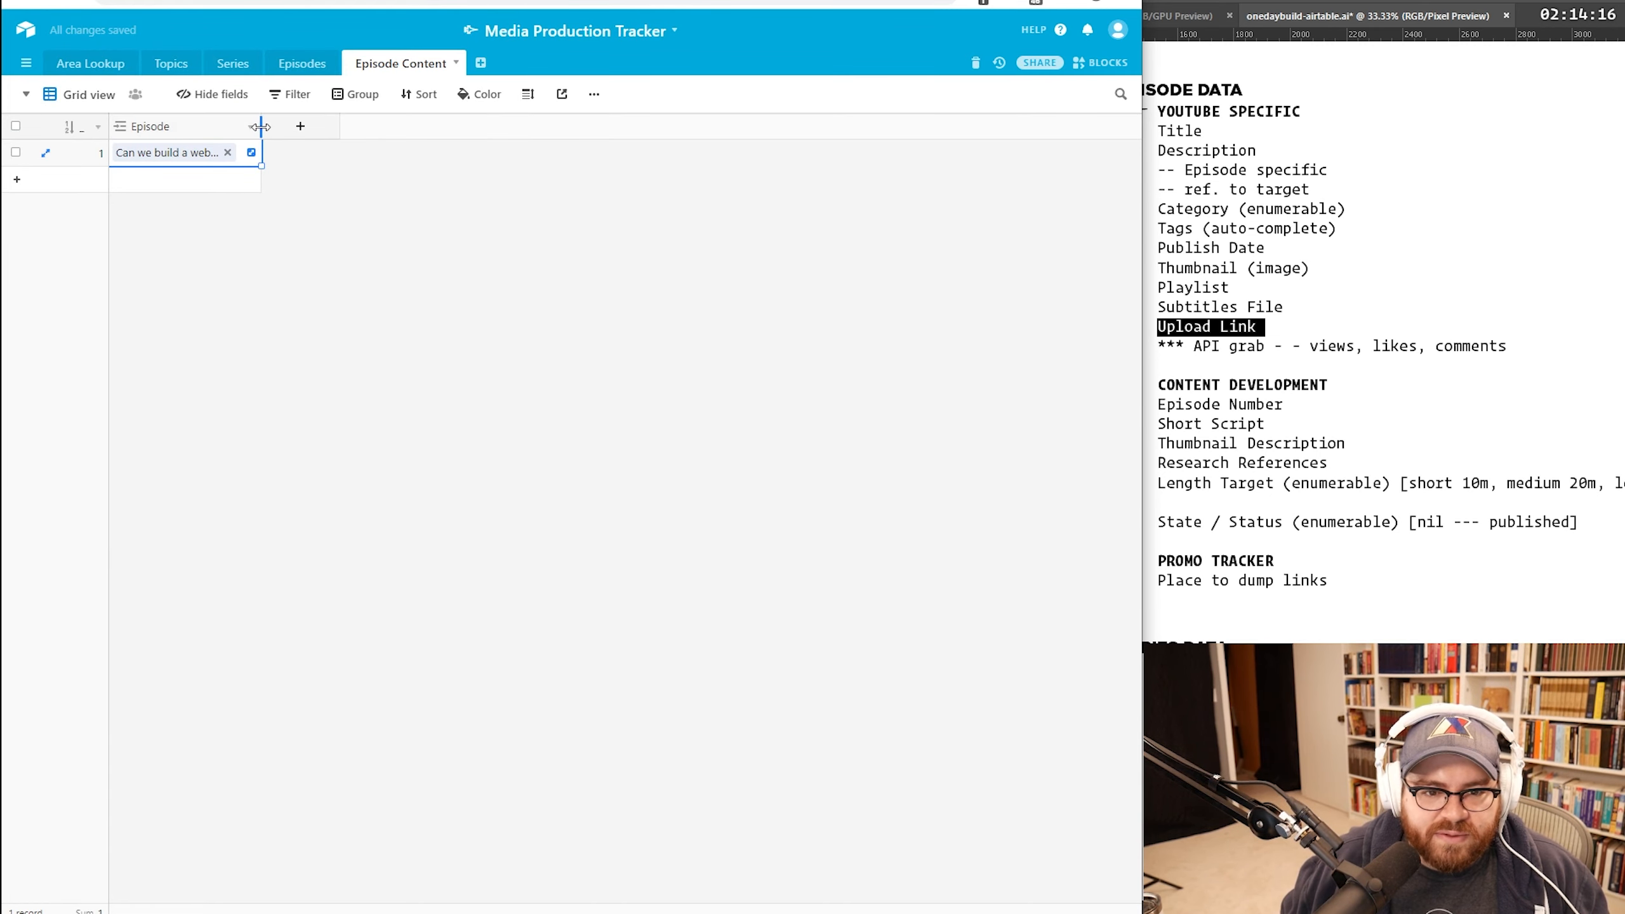
pyautogui.moveTo(259, 126); pyautogui.dragTo(410, 127)
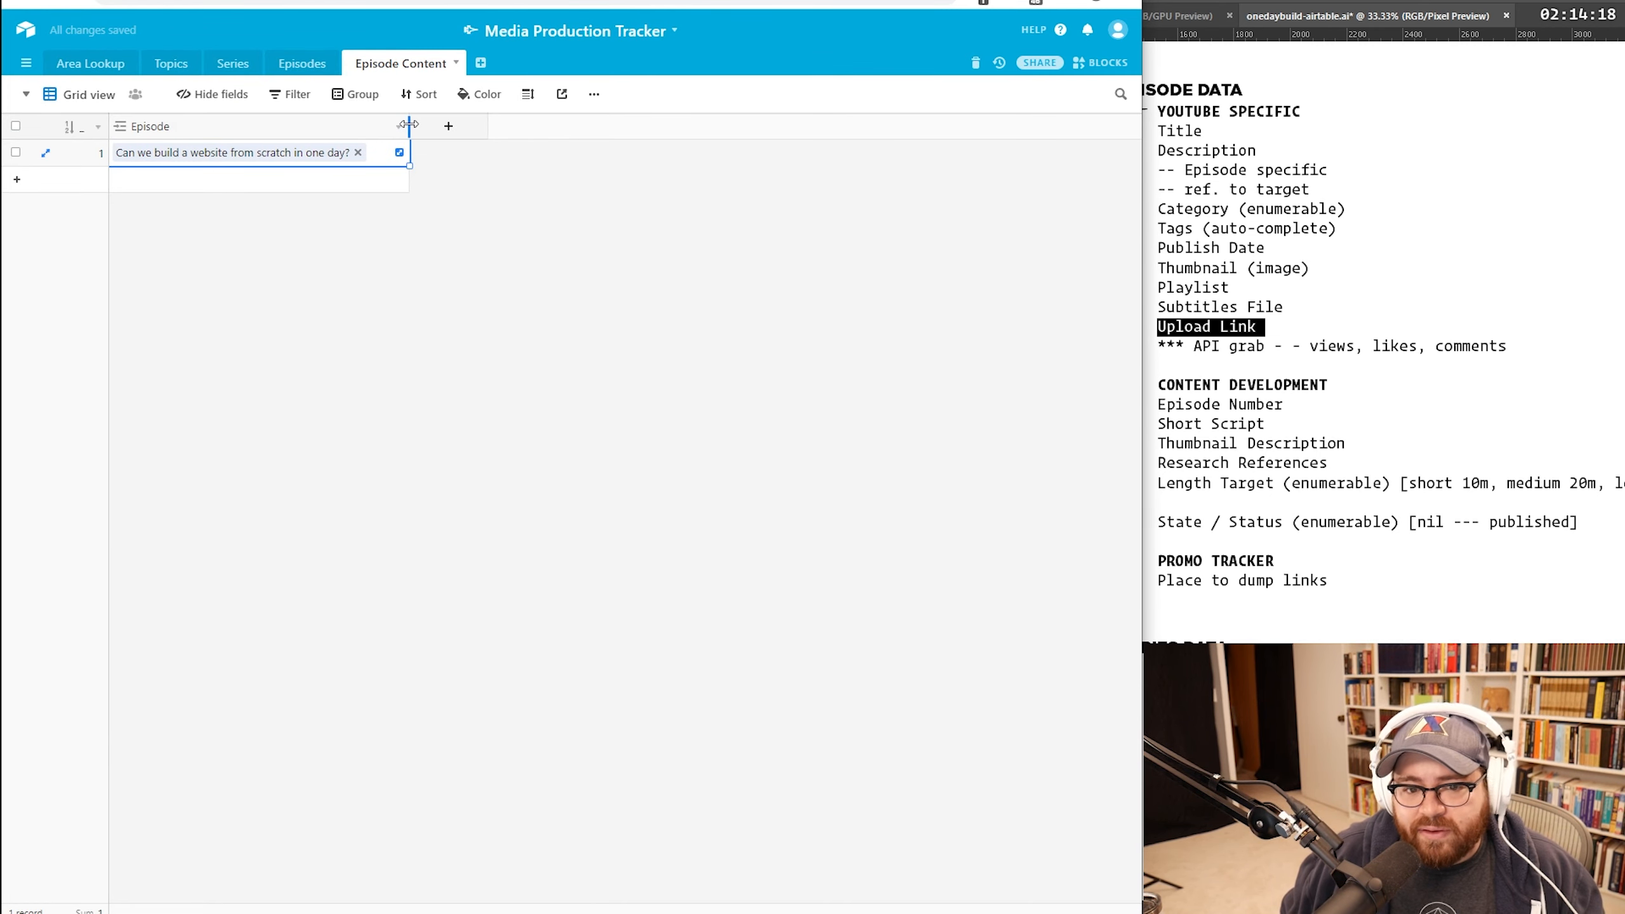
pyautogui.click(353, 254)
# Step: Add a record linked to a new episode named 'New Title'
pyautogui.click(212, 185)
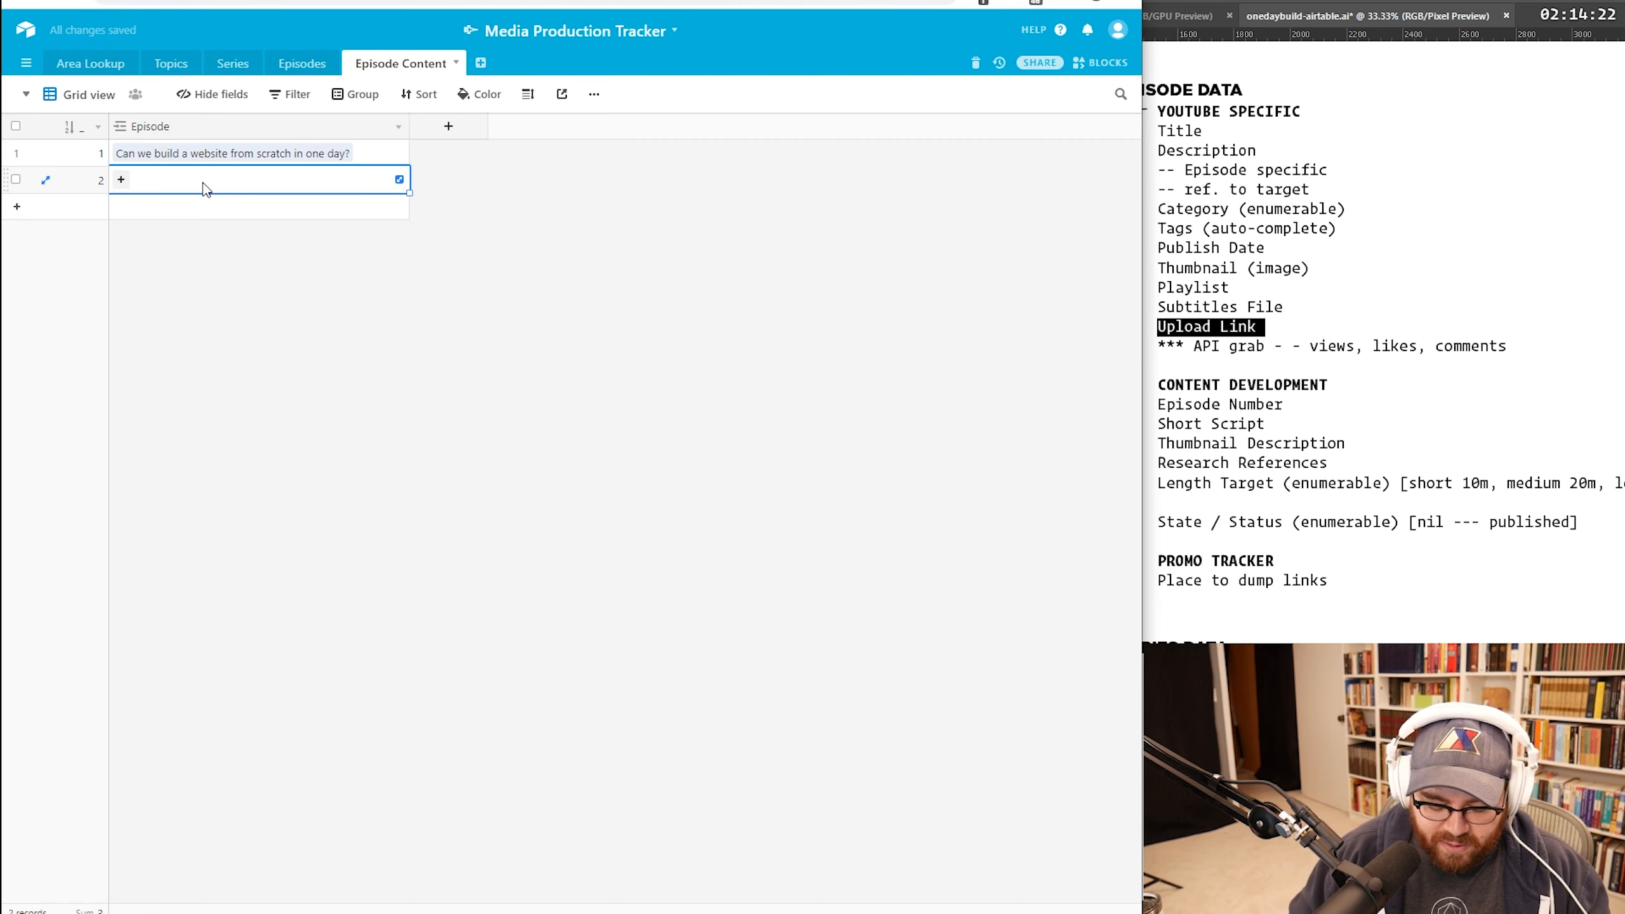
pyautogui.write('New Title')
pyautogui.press('Return')
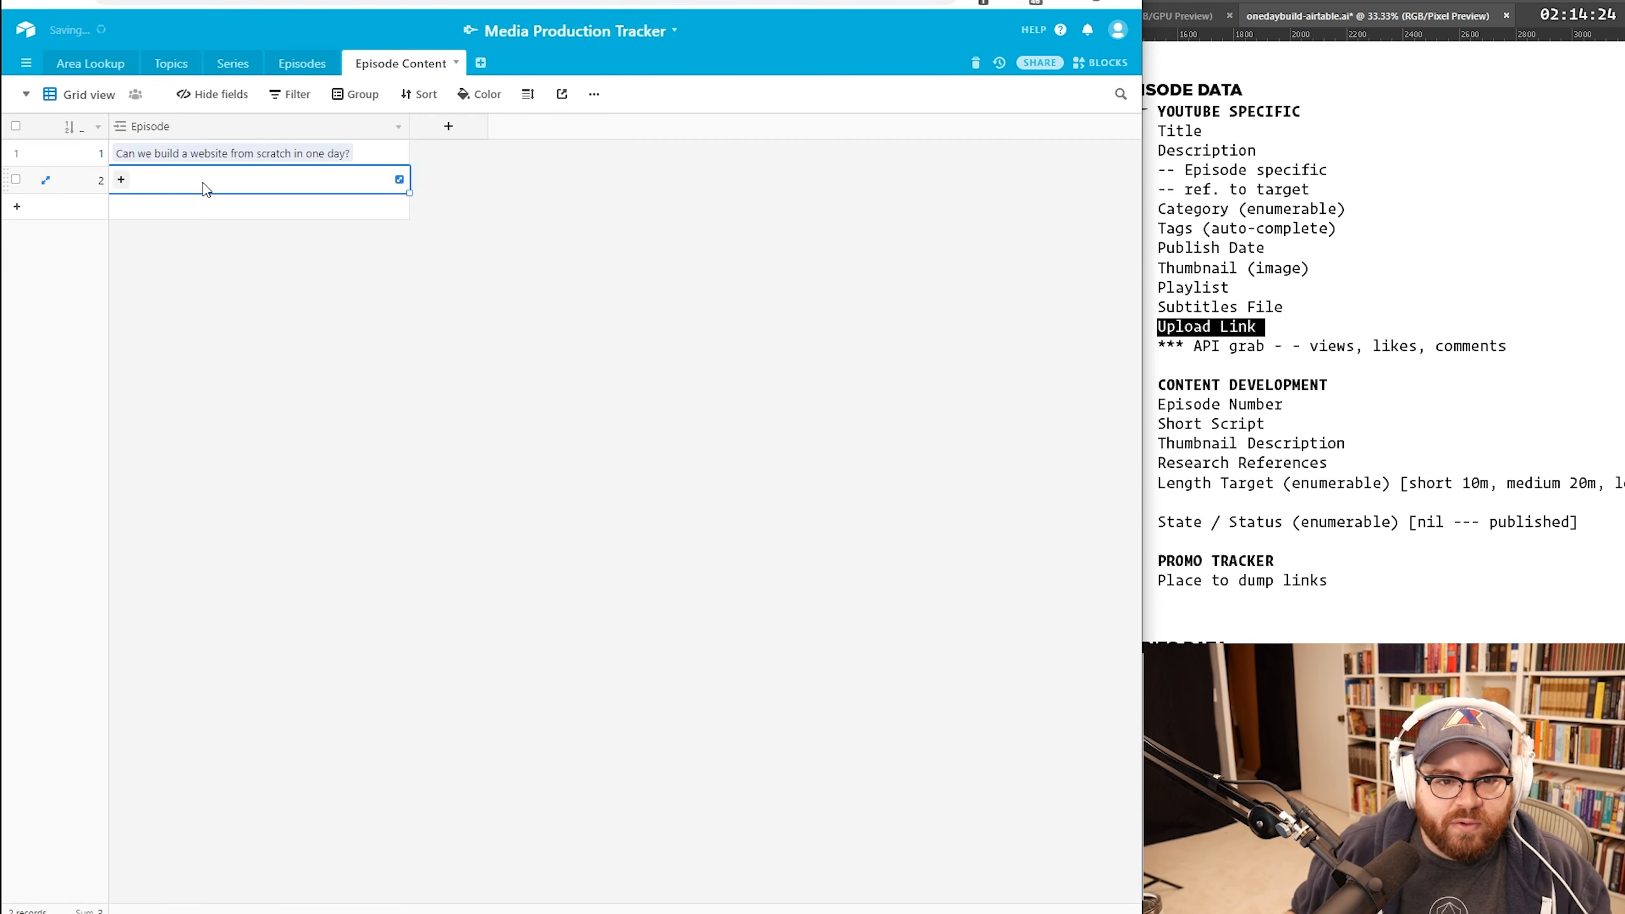
# Step: Delete the row 2 test record and begin setting up the Short Script field
pyautogui.click(294, 72)
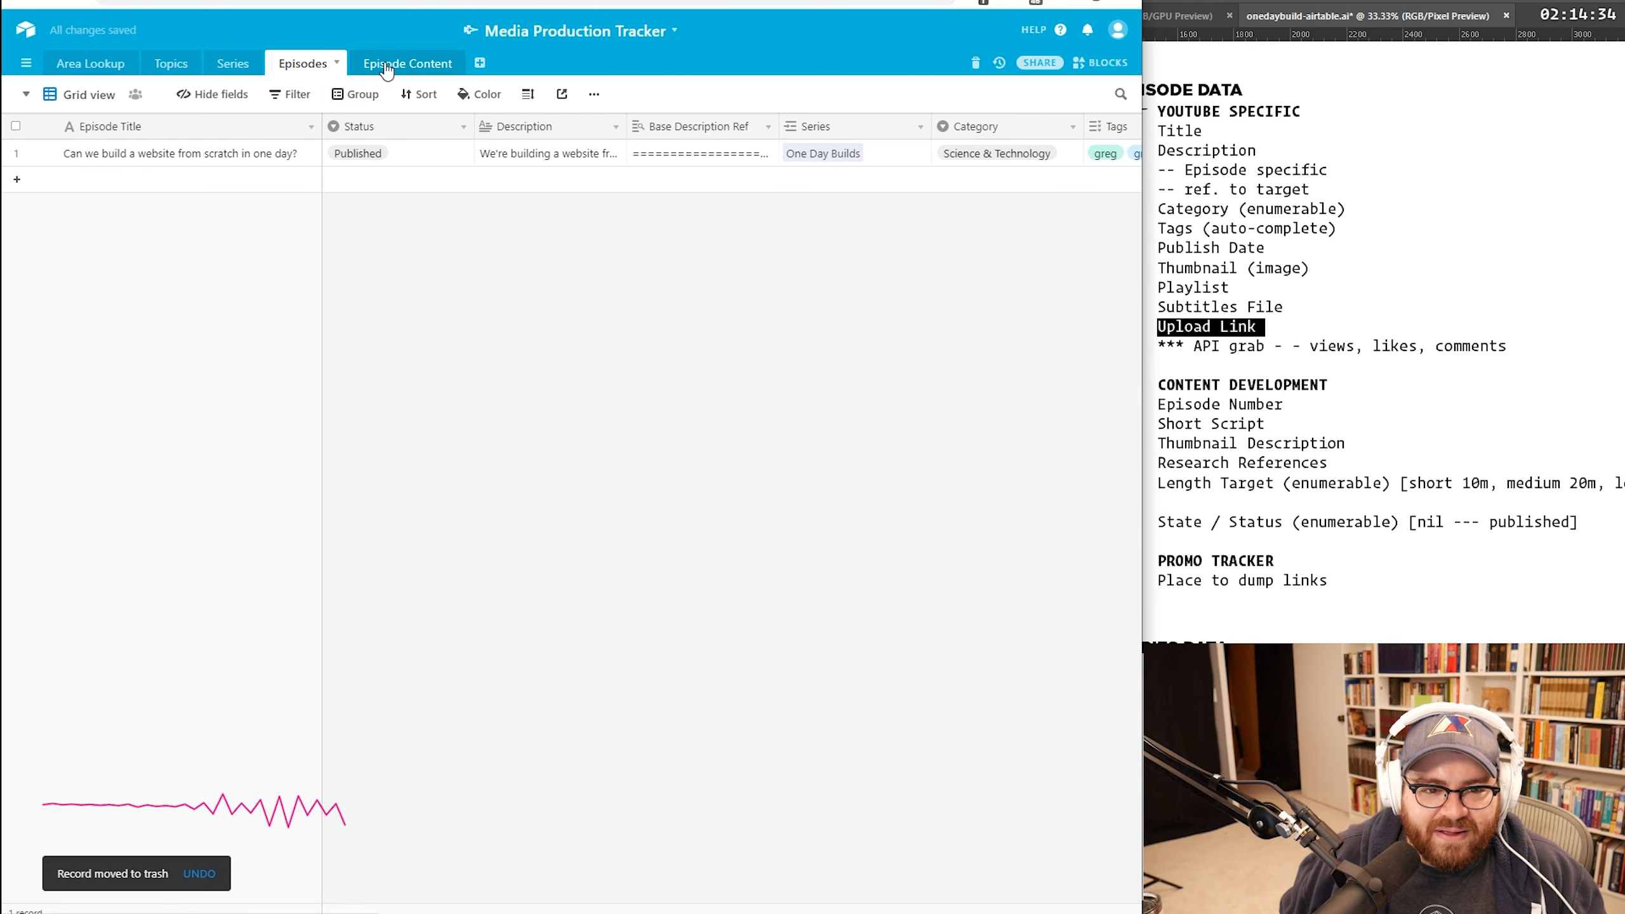
pyautogui.click(387, 64)
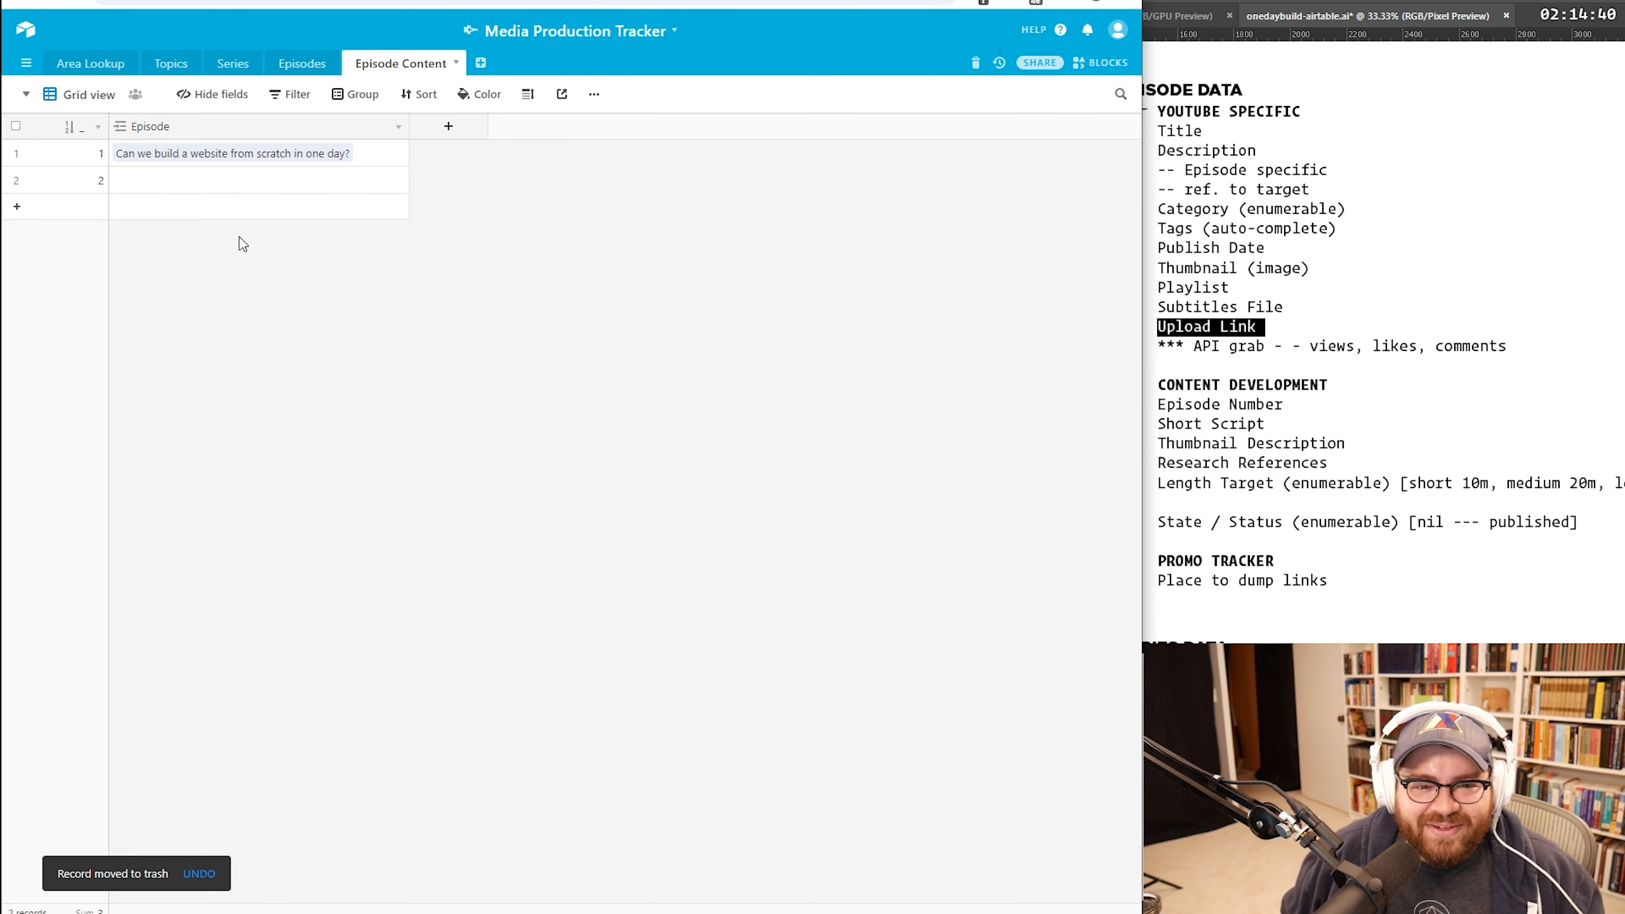
pyautogui.rightClick(248, 196)
pyautogui.click(324, 395)
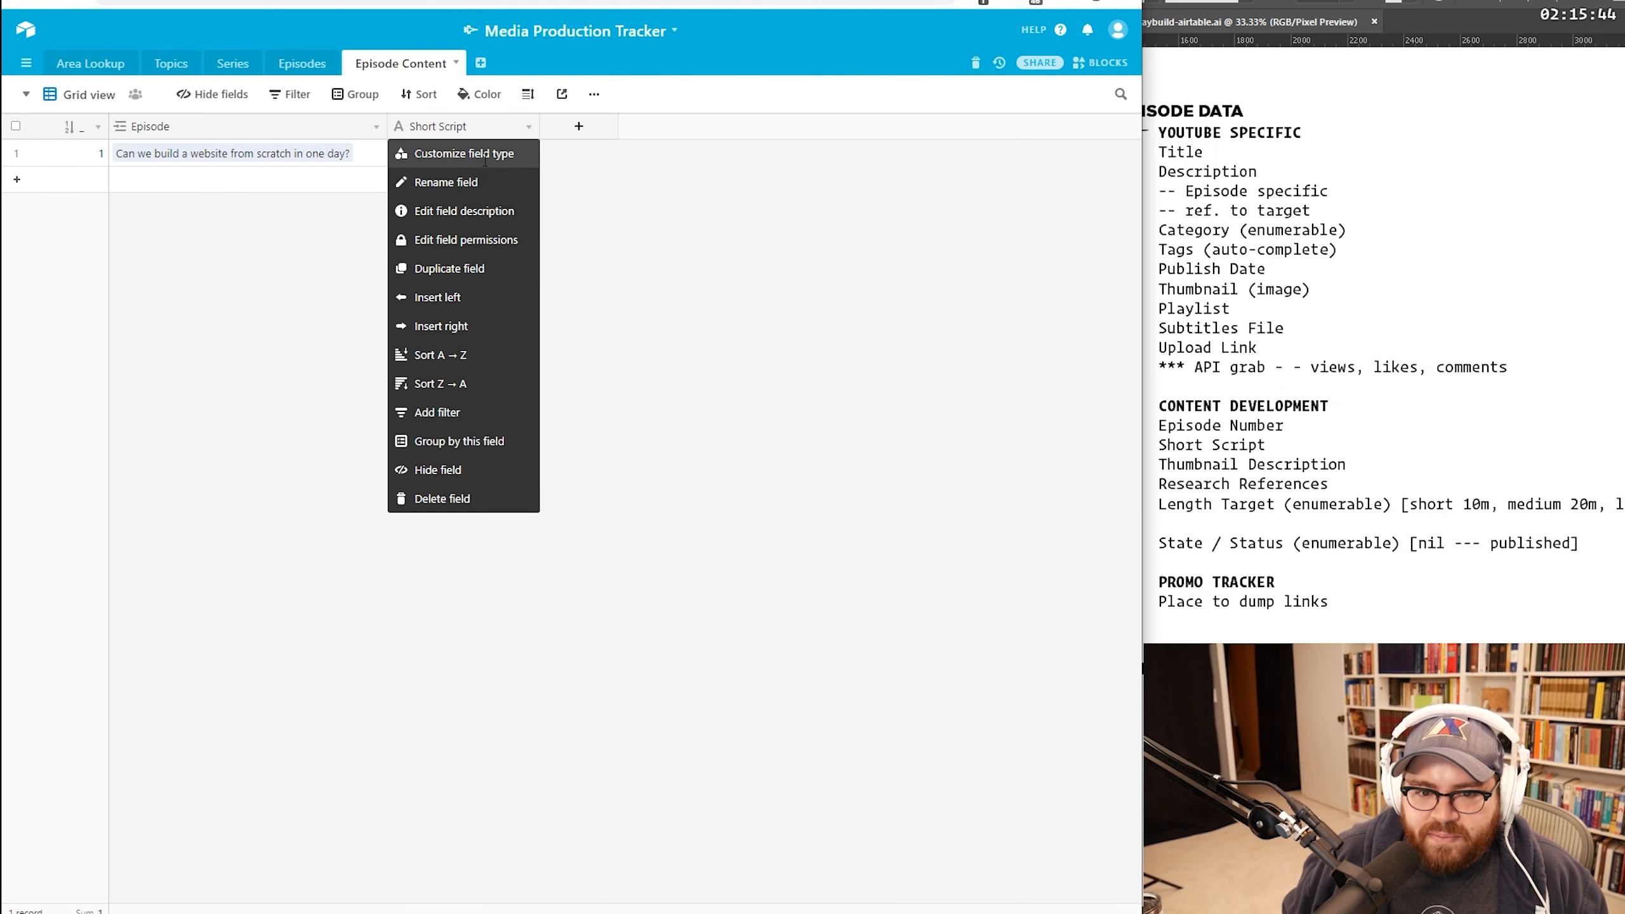
pyautogui.click(485, 154)
# Step: Make Short Script a long text field
pyautogui.click(550, 201)
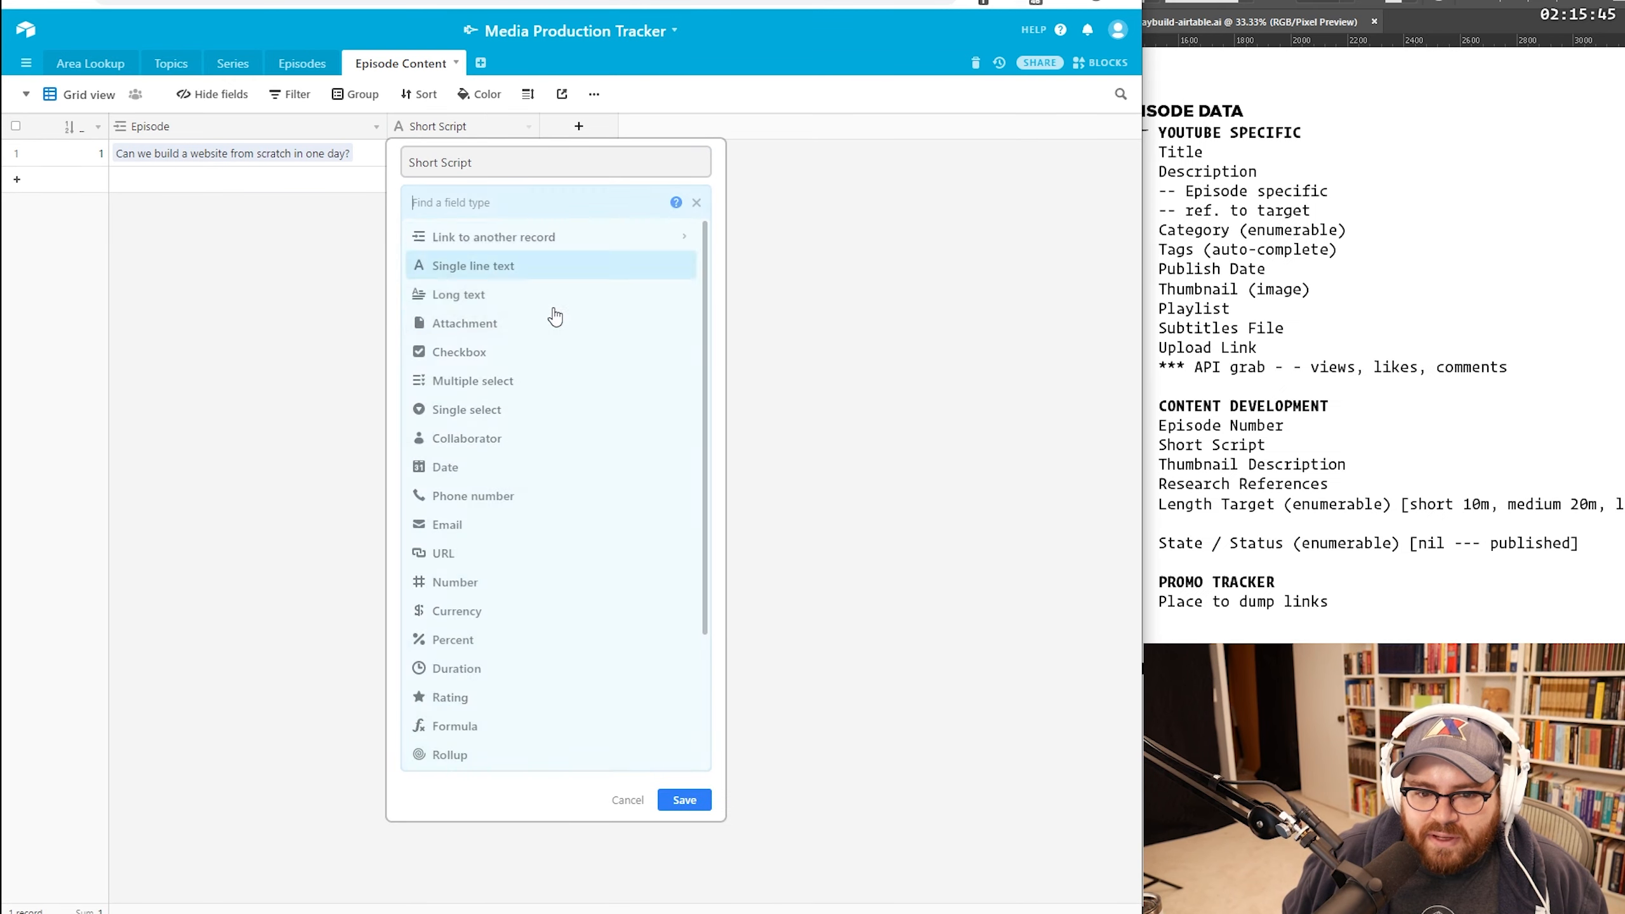
pyautogui.click(555, 288)
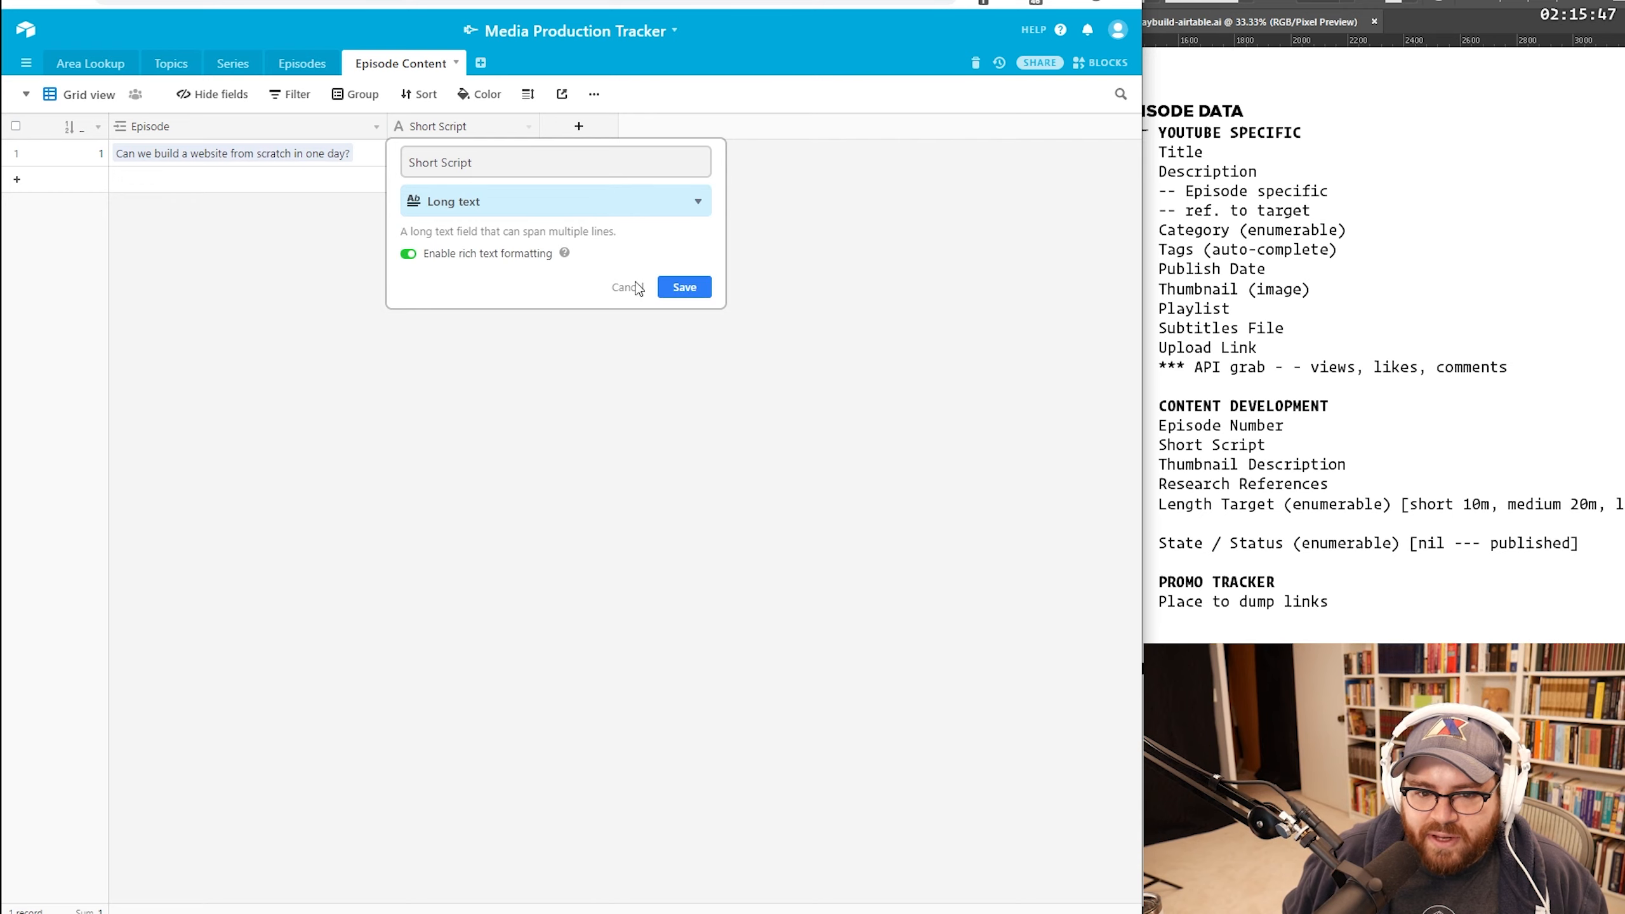
pyautogui.click(679, 287)
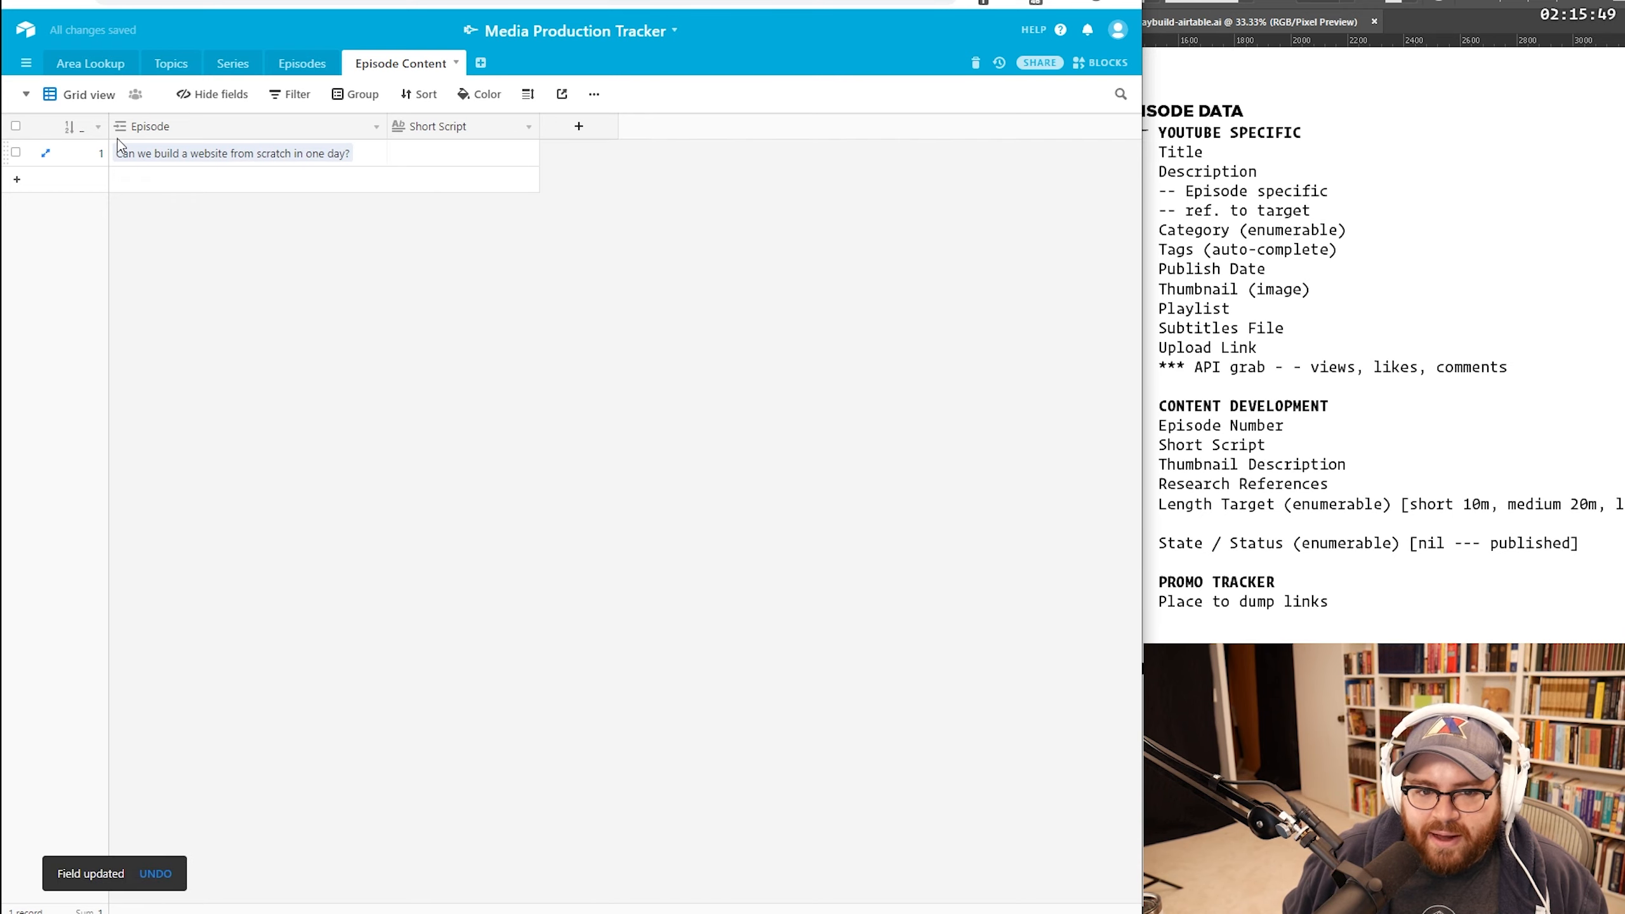
# Step: Expand the first record, paste the field outline into Short Script, then undo the paste
pyautogui.click(48, 153)
pyautogui.click(445, 462)
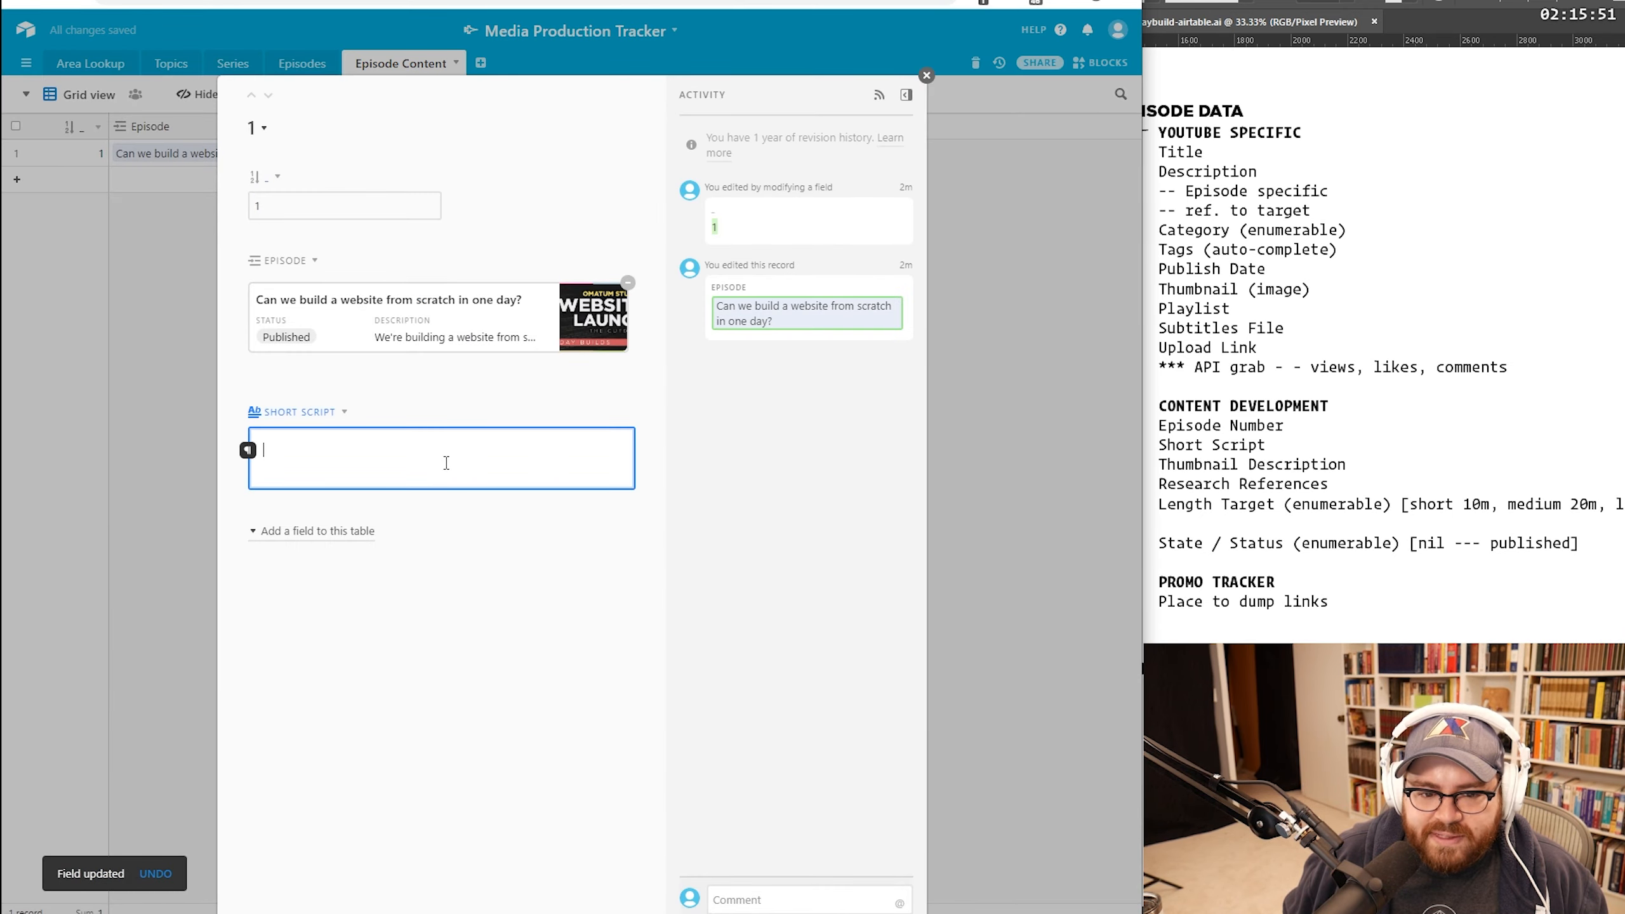
pyautogui.click(247, 452)
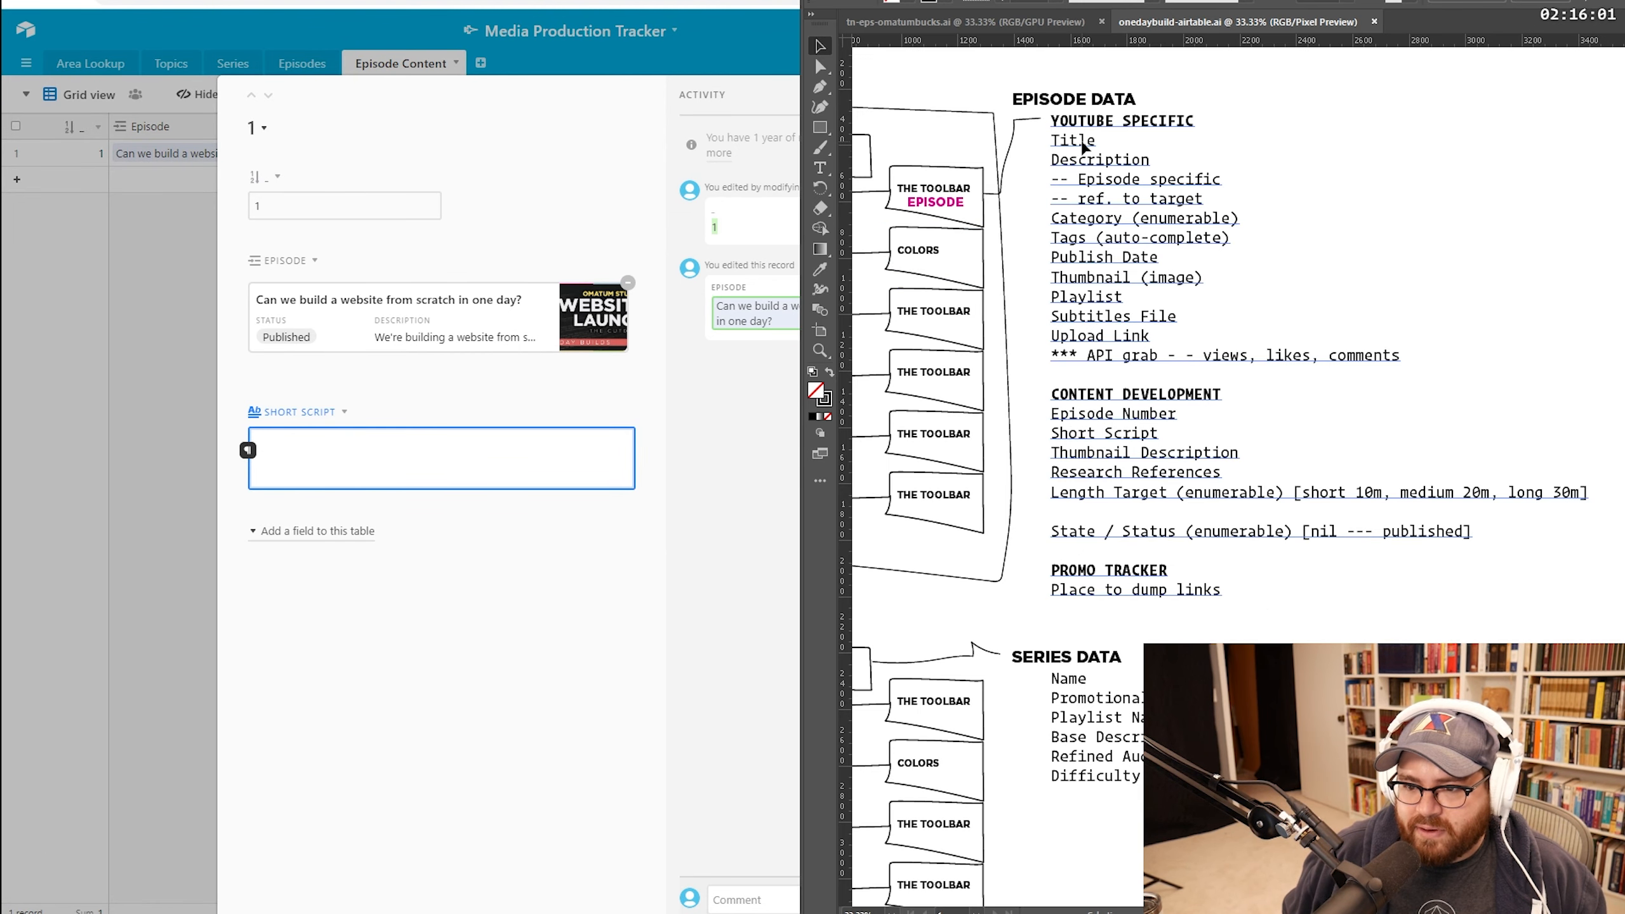
pyautogui.click(1085, 147)
pyautogui.click(400, 468)
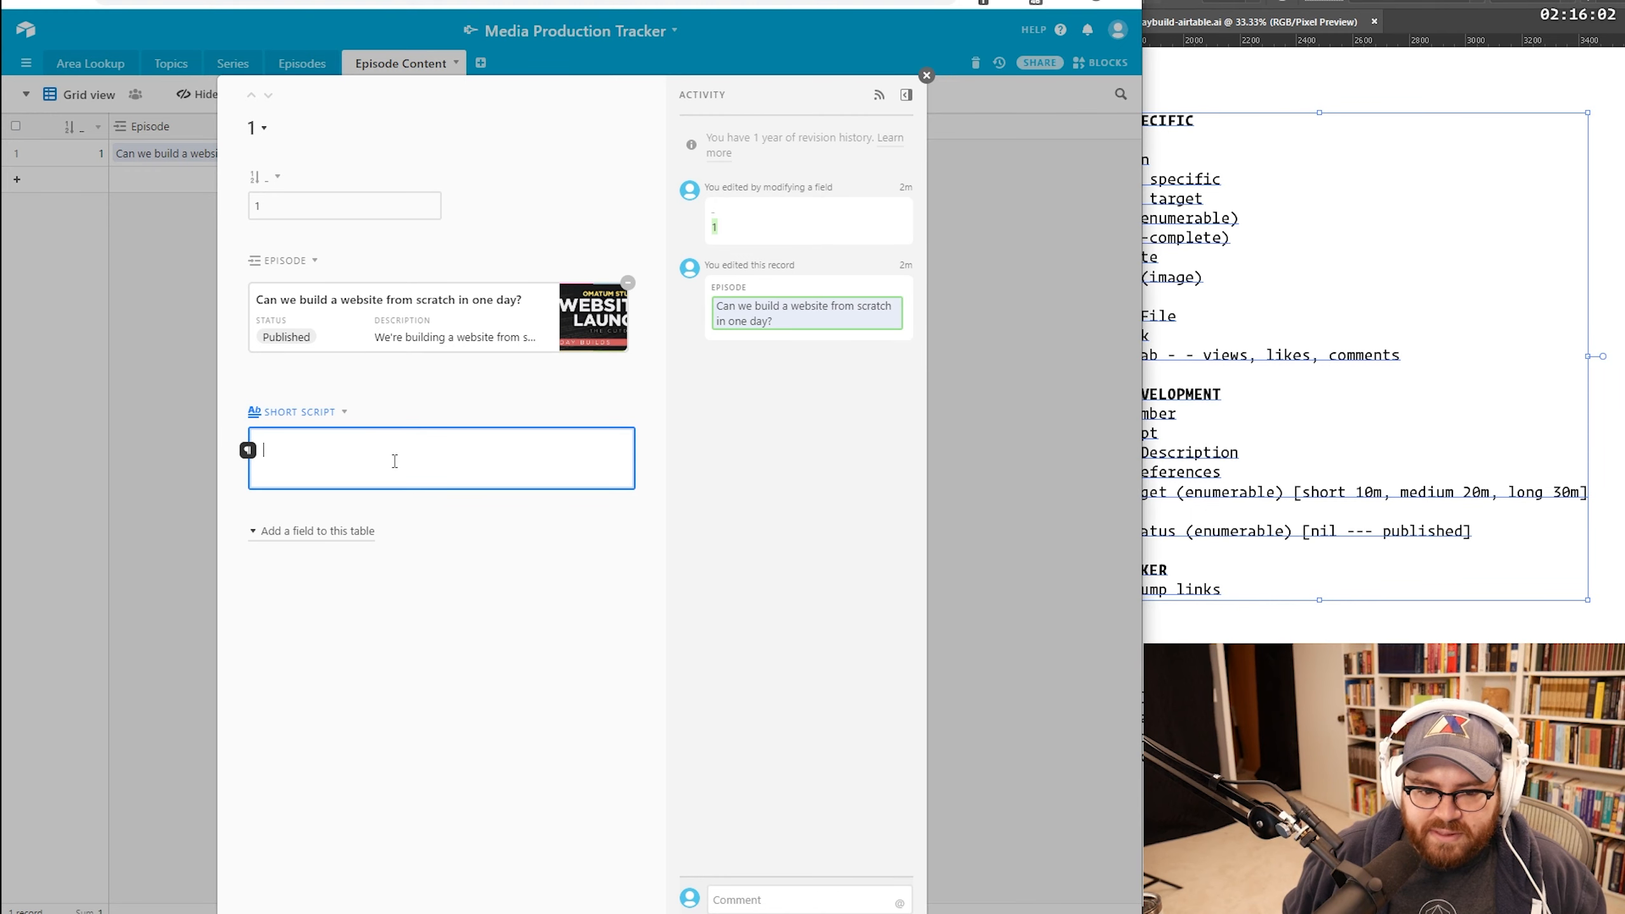
pyautogui.write('YOUTUBE SPECIFIC Title Description -- Episode specific -- ref. to target Category (enumerable) Tags (auto-complete) Publish Date Thumbnail (image) Playlist Subtitles File Upload Link *** API grab - - views, likes, comments  CONTENT DEVELOPMENT Episode Number Short Script Thumbnail Description Research References Length Target (enumerable) [short 10m, medium 20m, long 30m]  State / Status (enumerable) [nil --- published]  PROMO TRACKER Place to dump links')
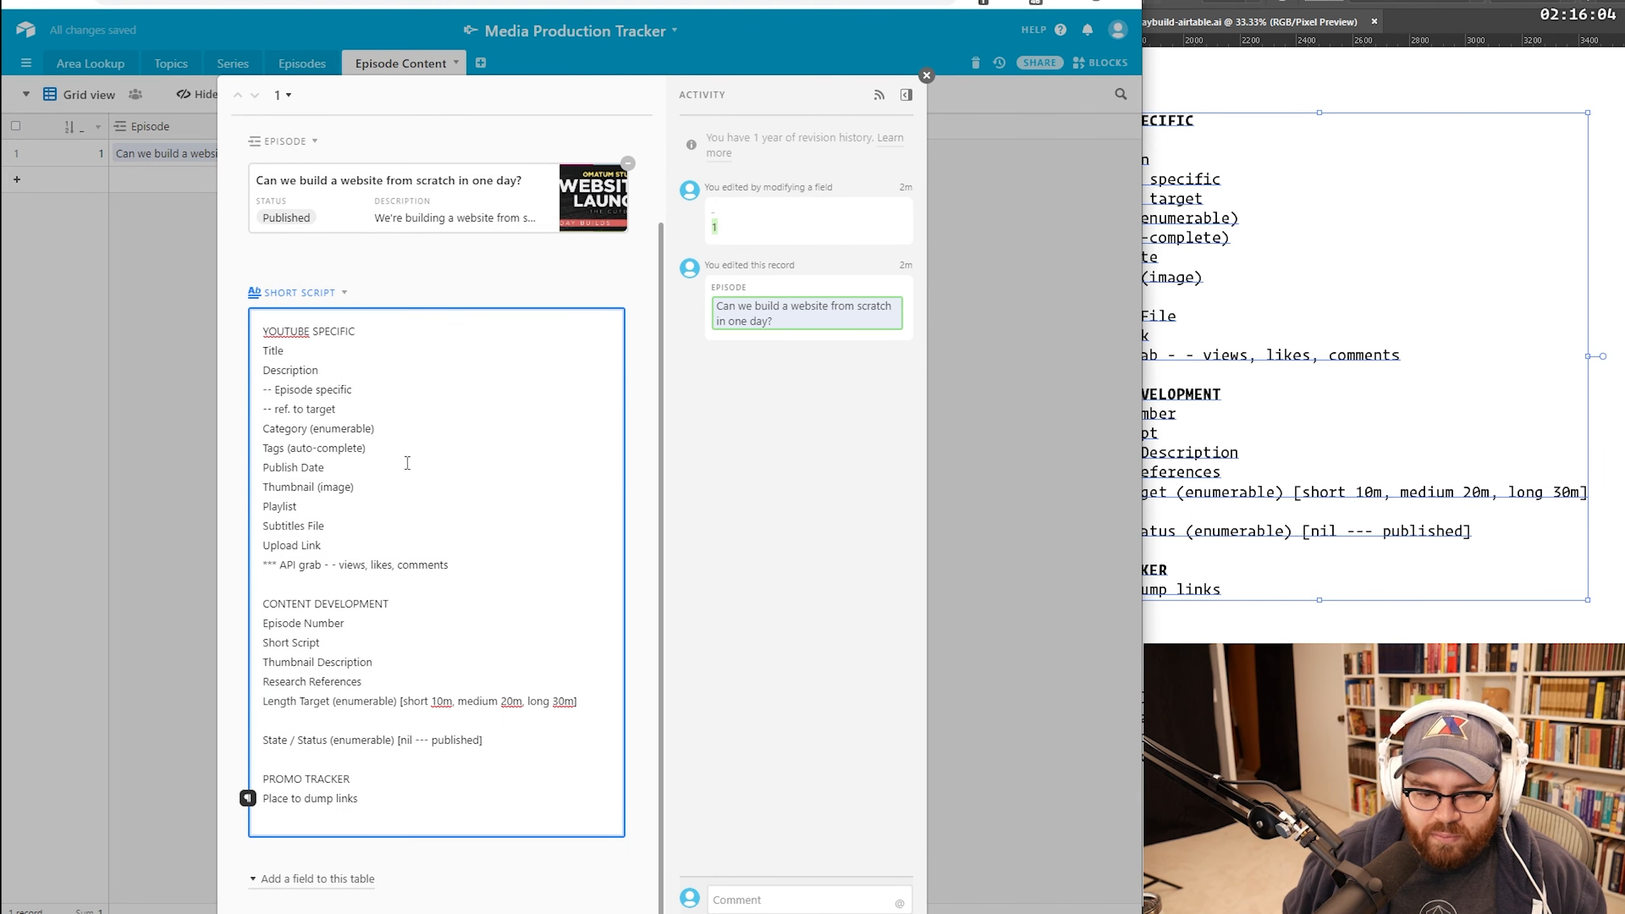
pyautogui.hotkey('ctrl', 'z')
pyautogui.hotkey('ctrl', 'n')
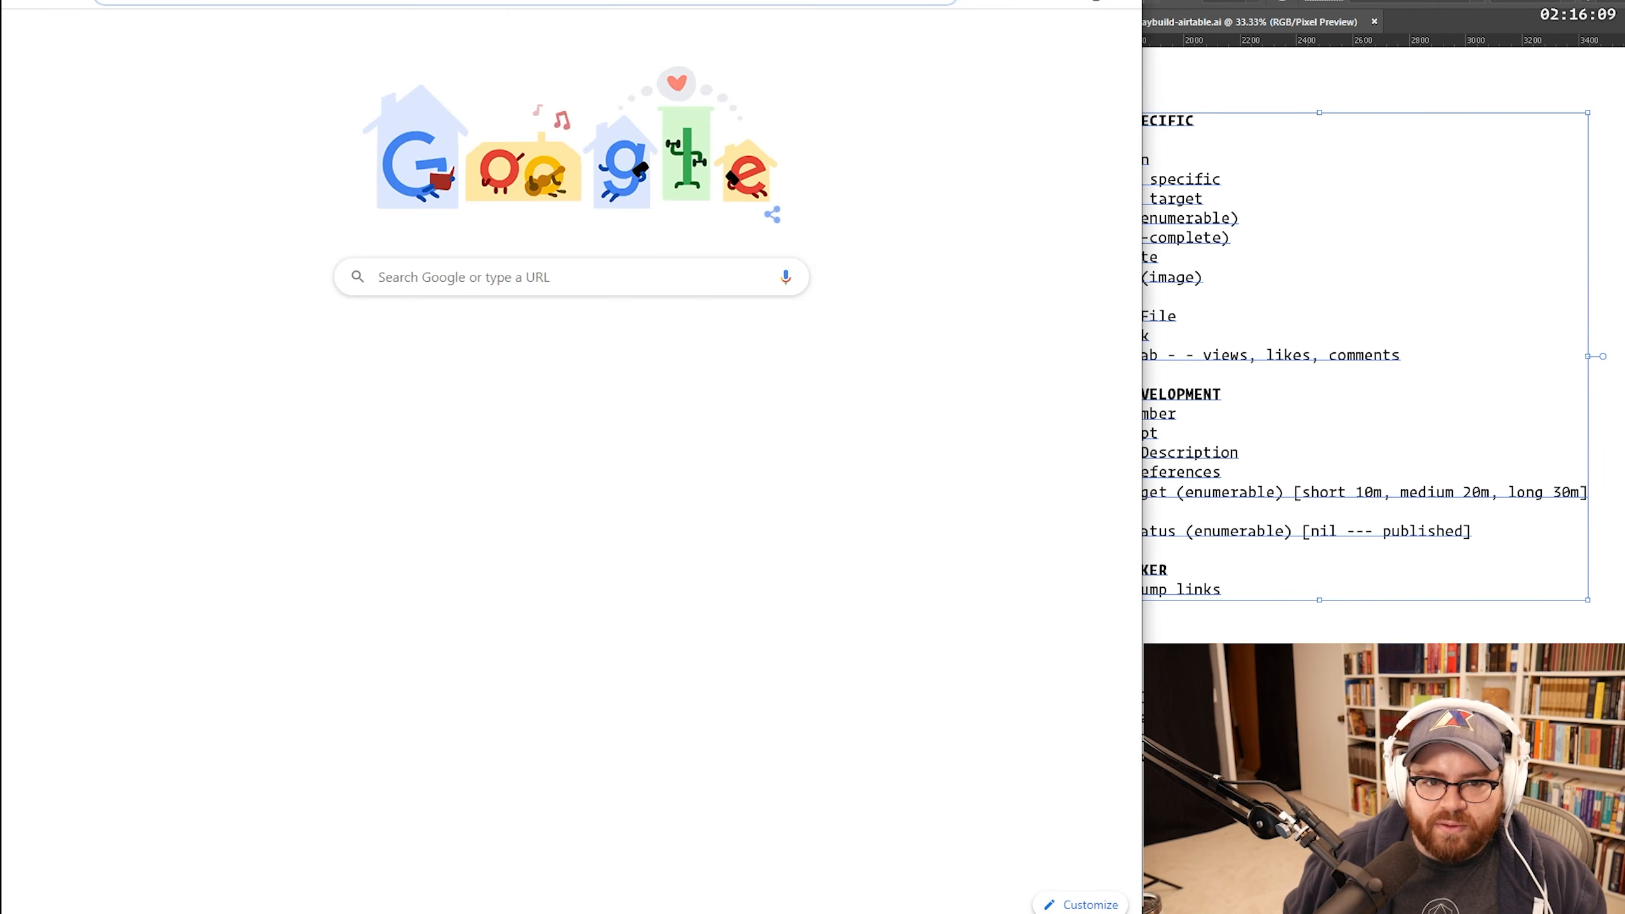
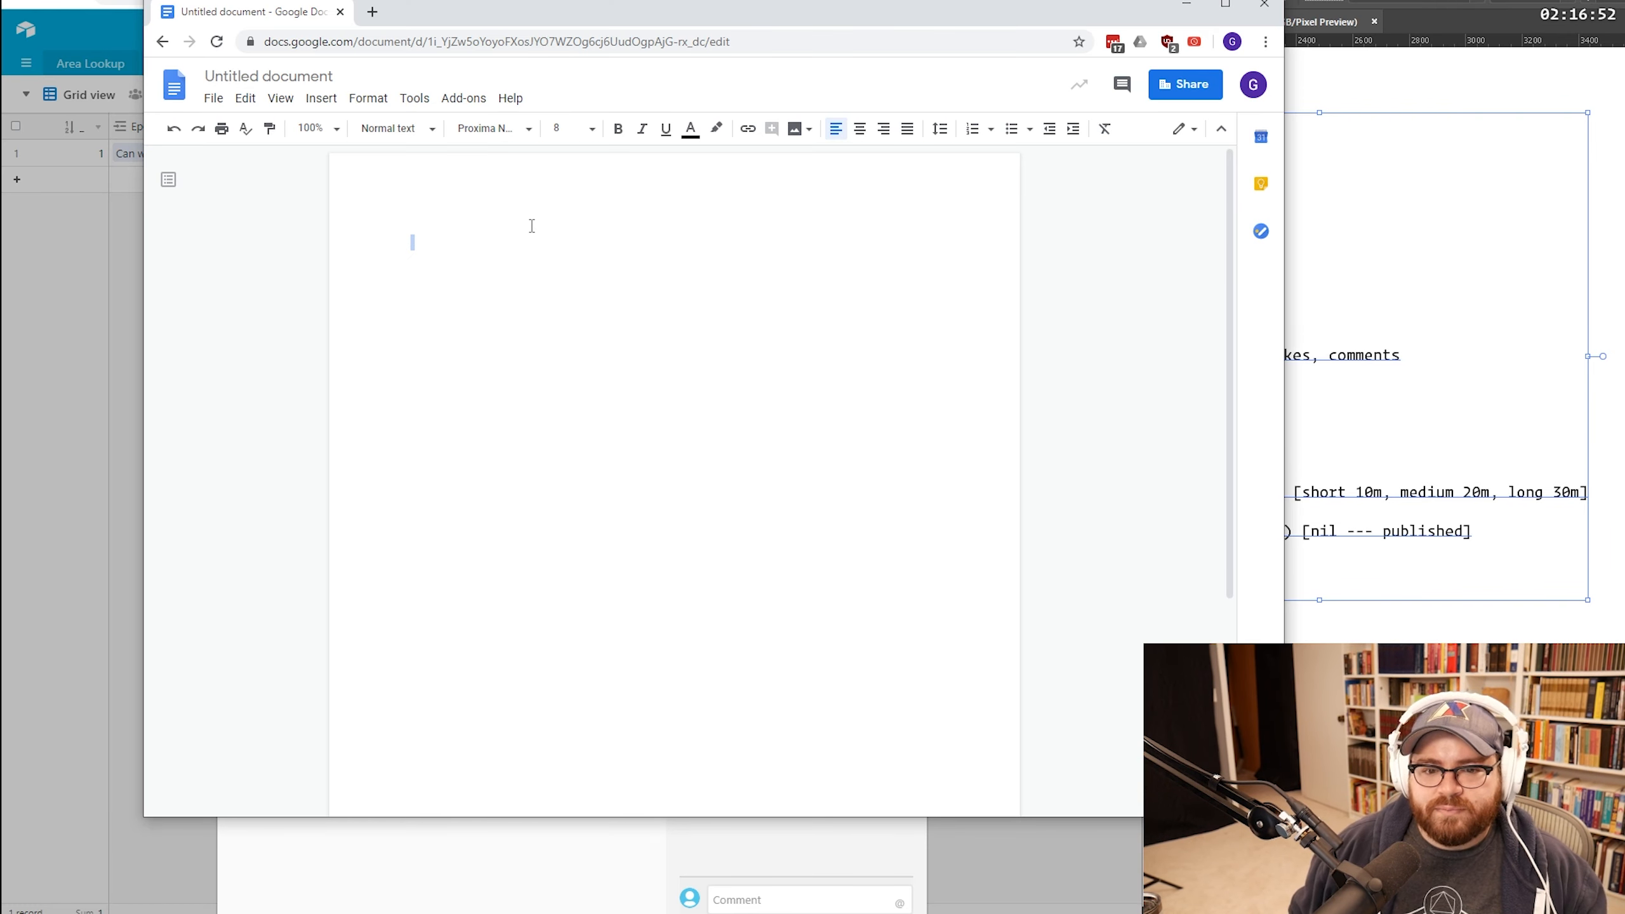
# Step: Open a new Google Doc and paste the copied field list, which lands as a picture
pyautogui.hotkey('ctrl', 'v')
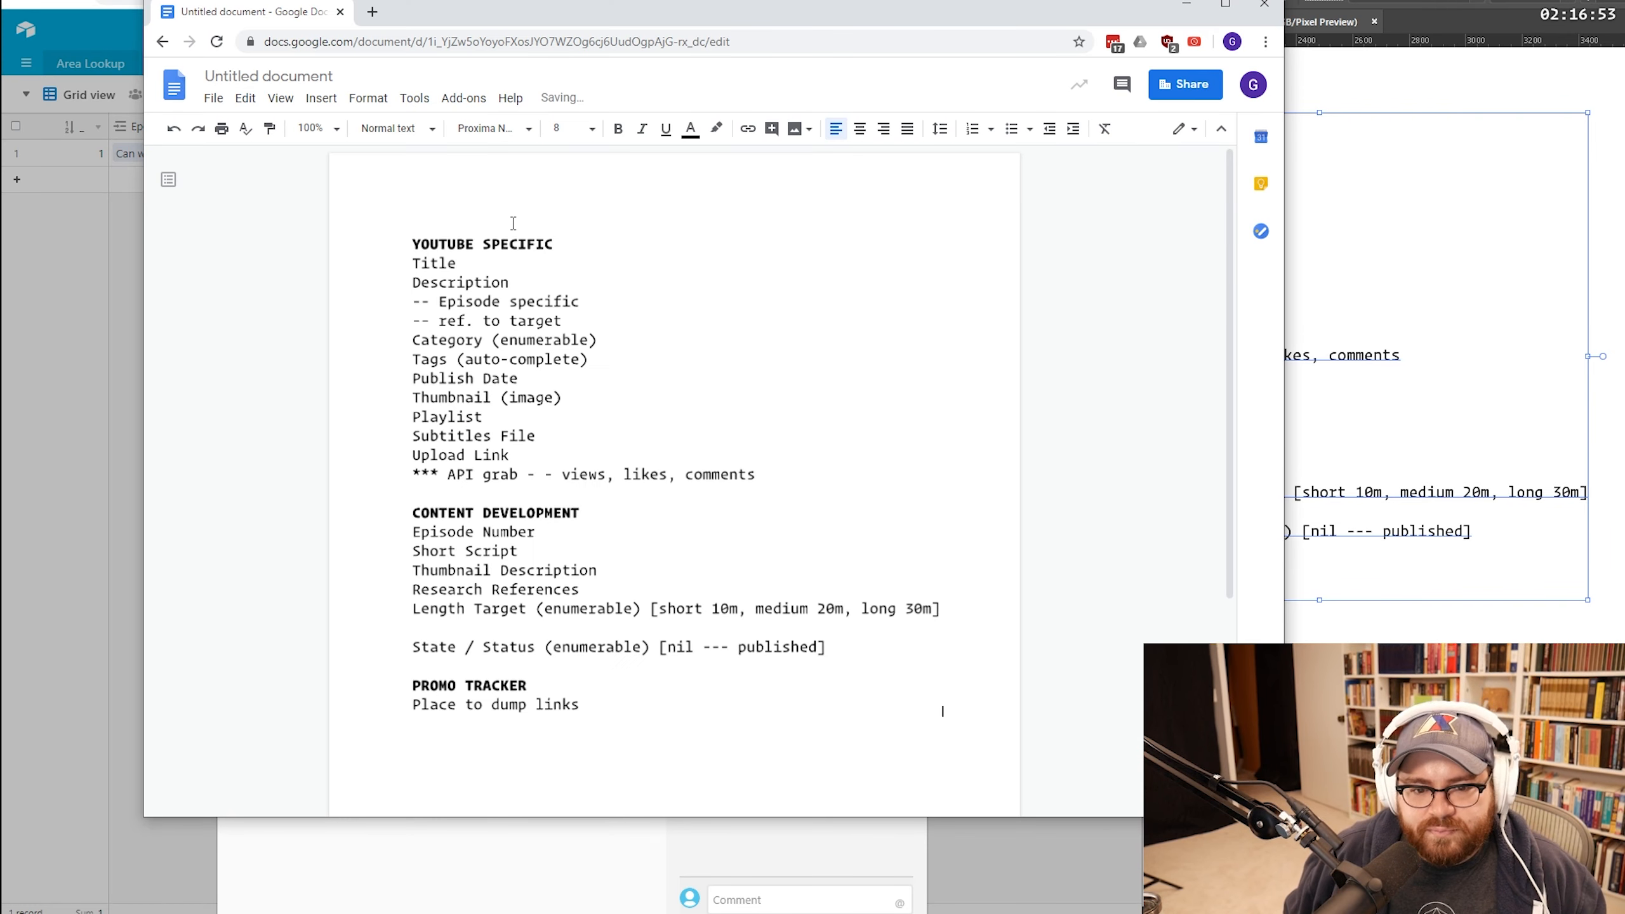
pyautogui.click(574, 324)
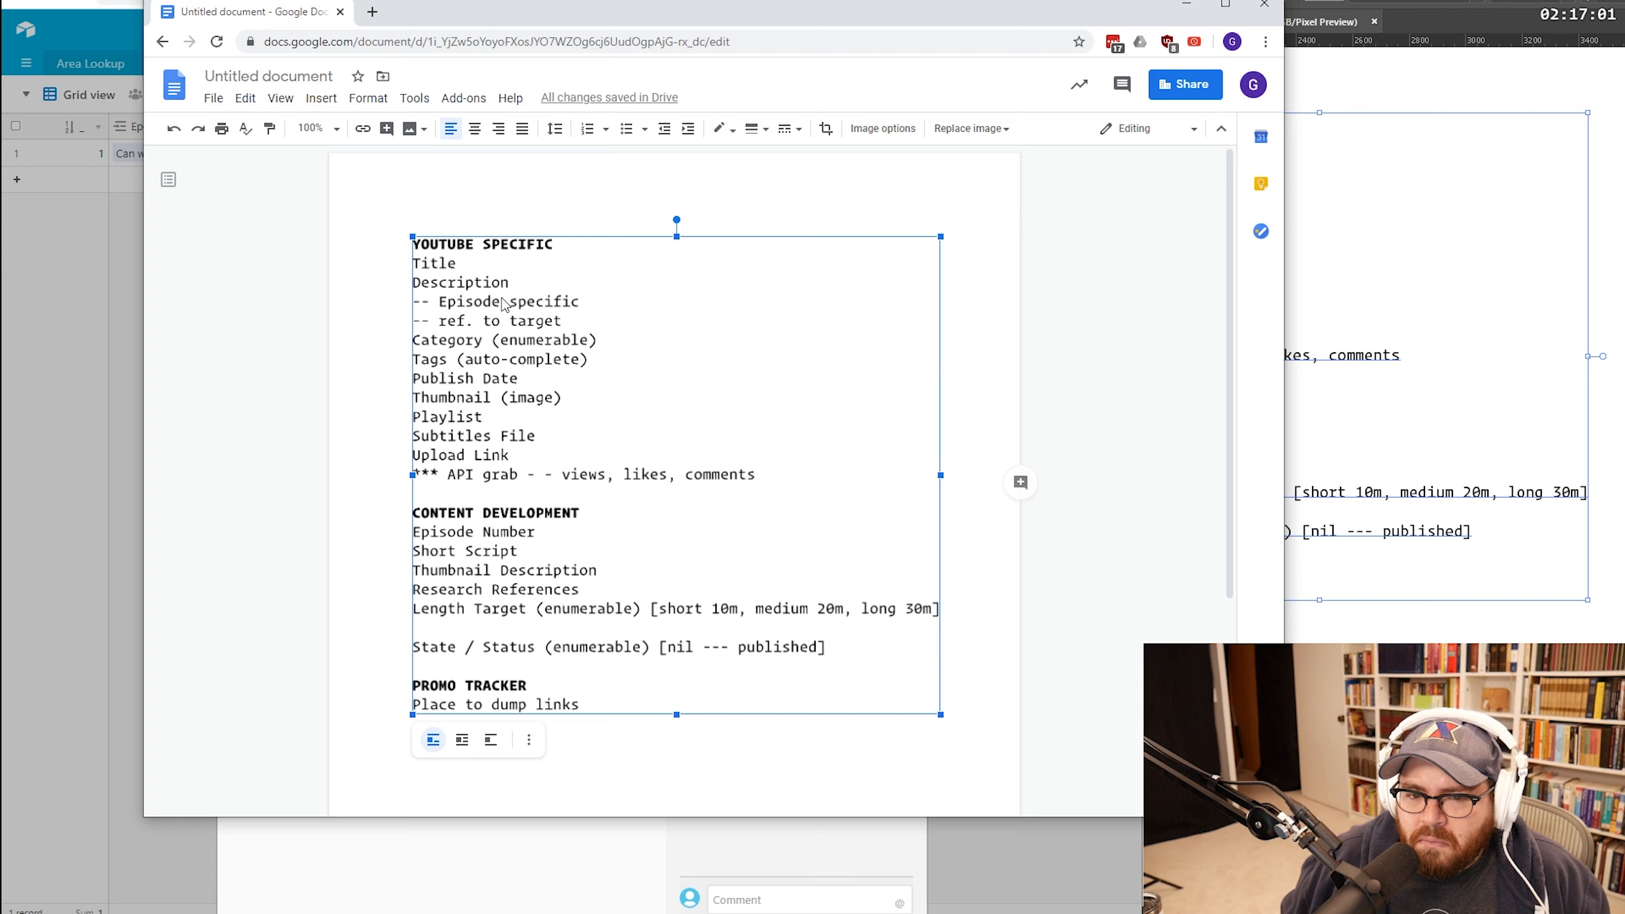
pyautogui.click(1044, 319)
pyautogui.click(588, 419)
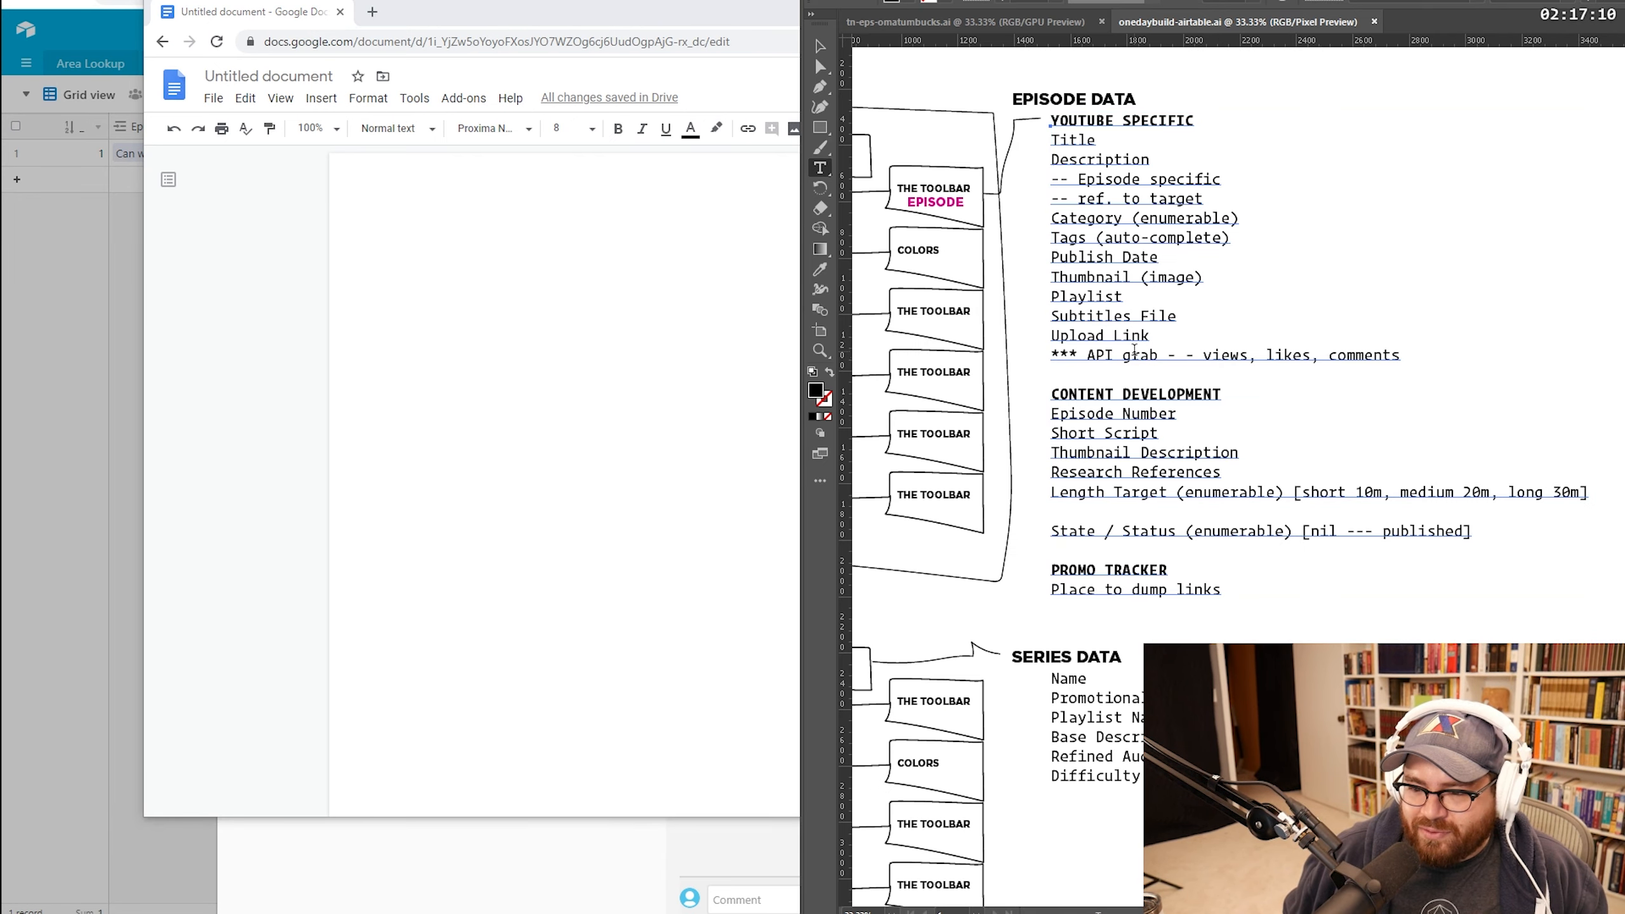
# Step: Copy the episode field text from the design file, paste it into the doc, then undo it
pyautogui.click(1134, 351)
pyautogui.hotkey('ctrl', 'a')
pyautogui.hotkey('ctrl', 'c')
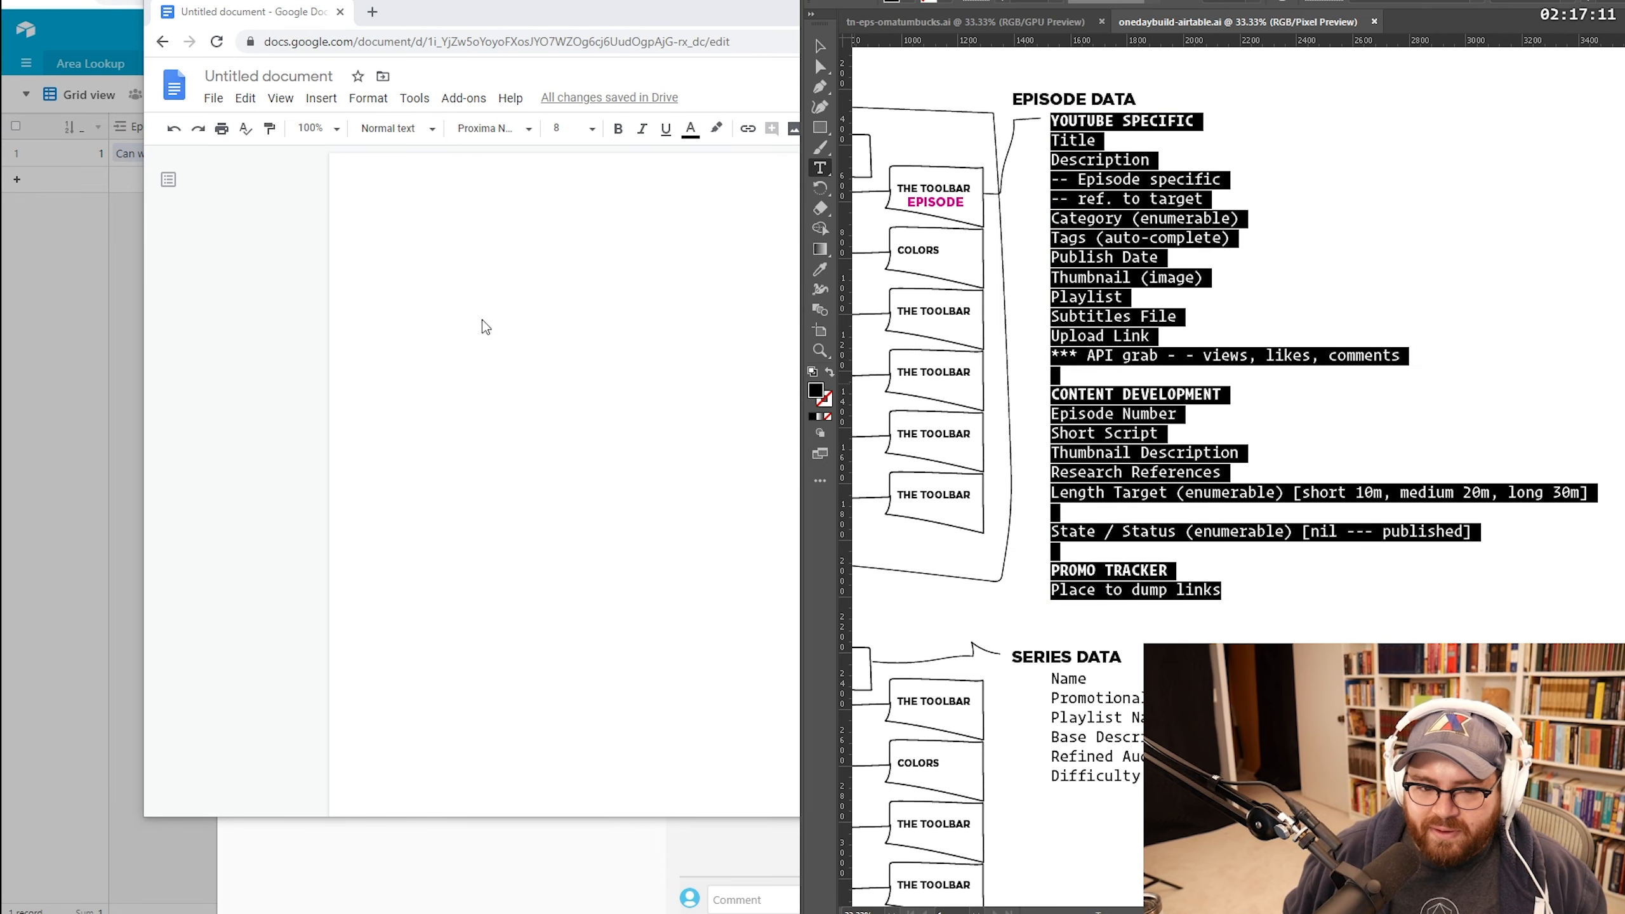
pyautogui.click(483, 321)
pyautogui.hotkey('ctrl', 'v')
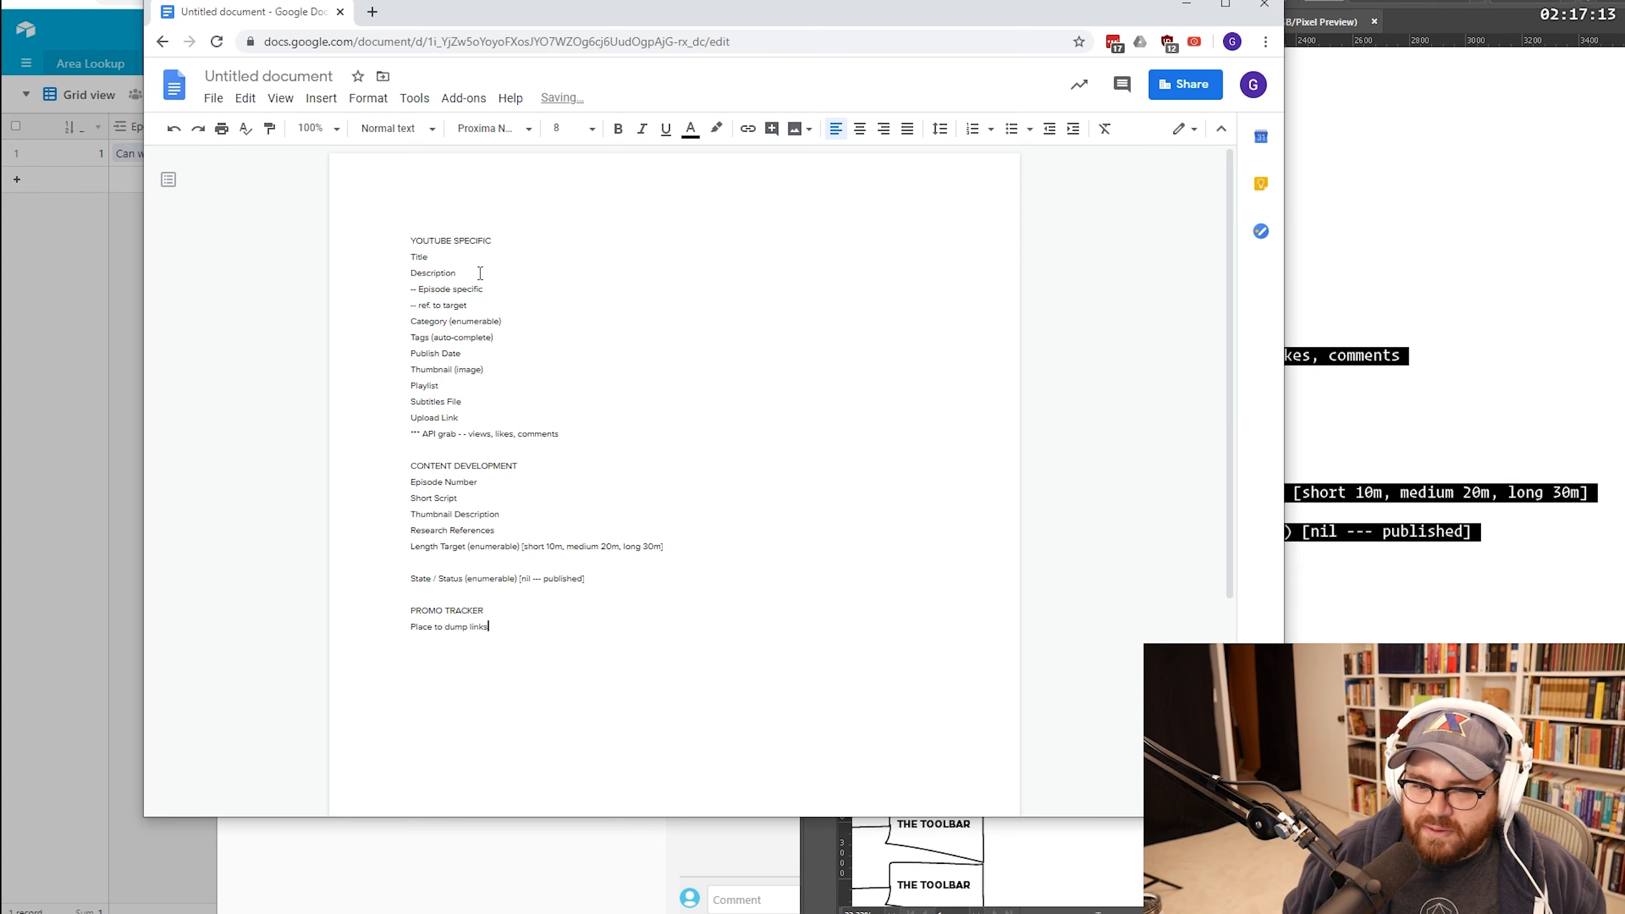
pyautogui.hotkey('ctrl', 'z')
# Step: Copy the whole episode text block from the design file, paste it as artwork, then remove it
pyautogui.click(1434, 295)
pyautogui.click(1307, 131)
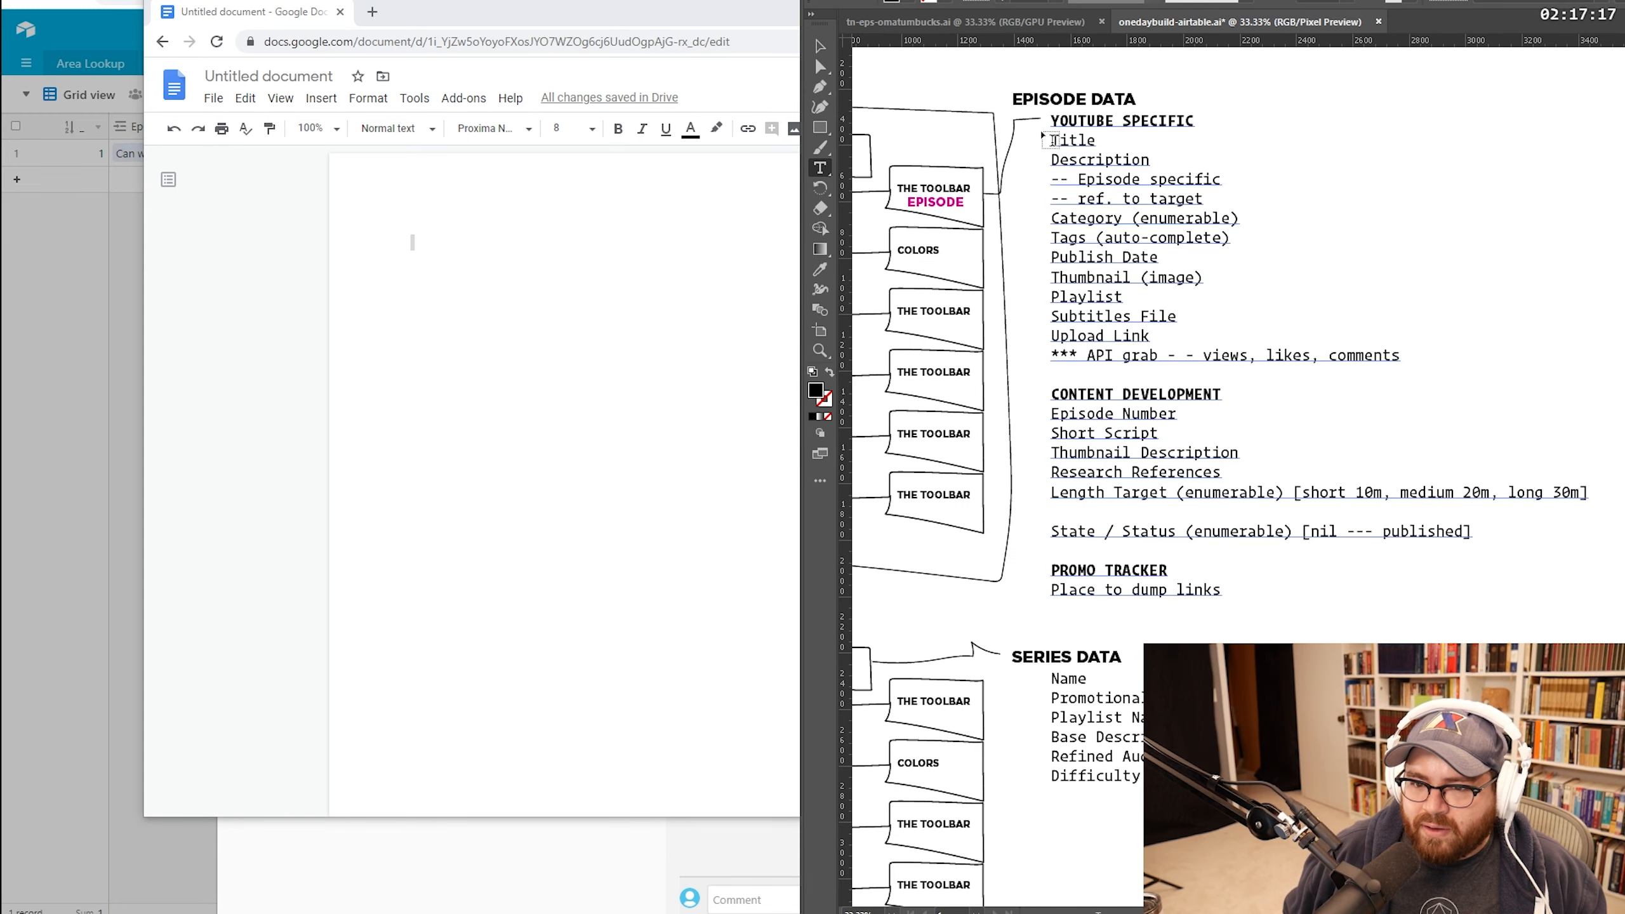
pyautogui.press('Escape')
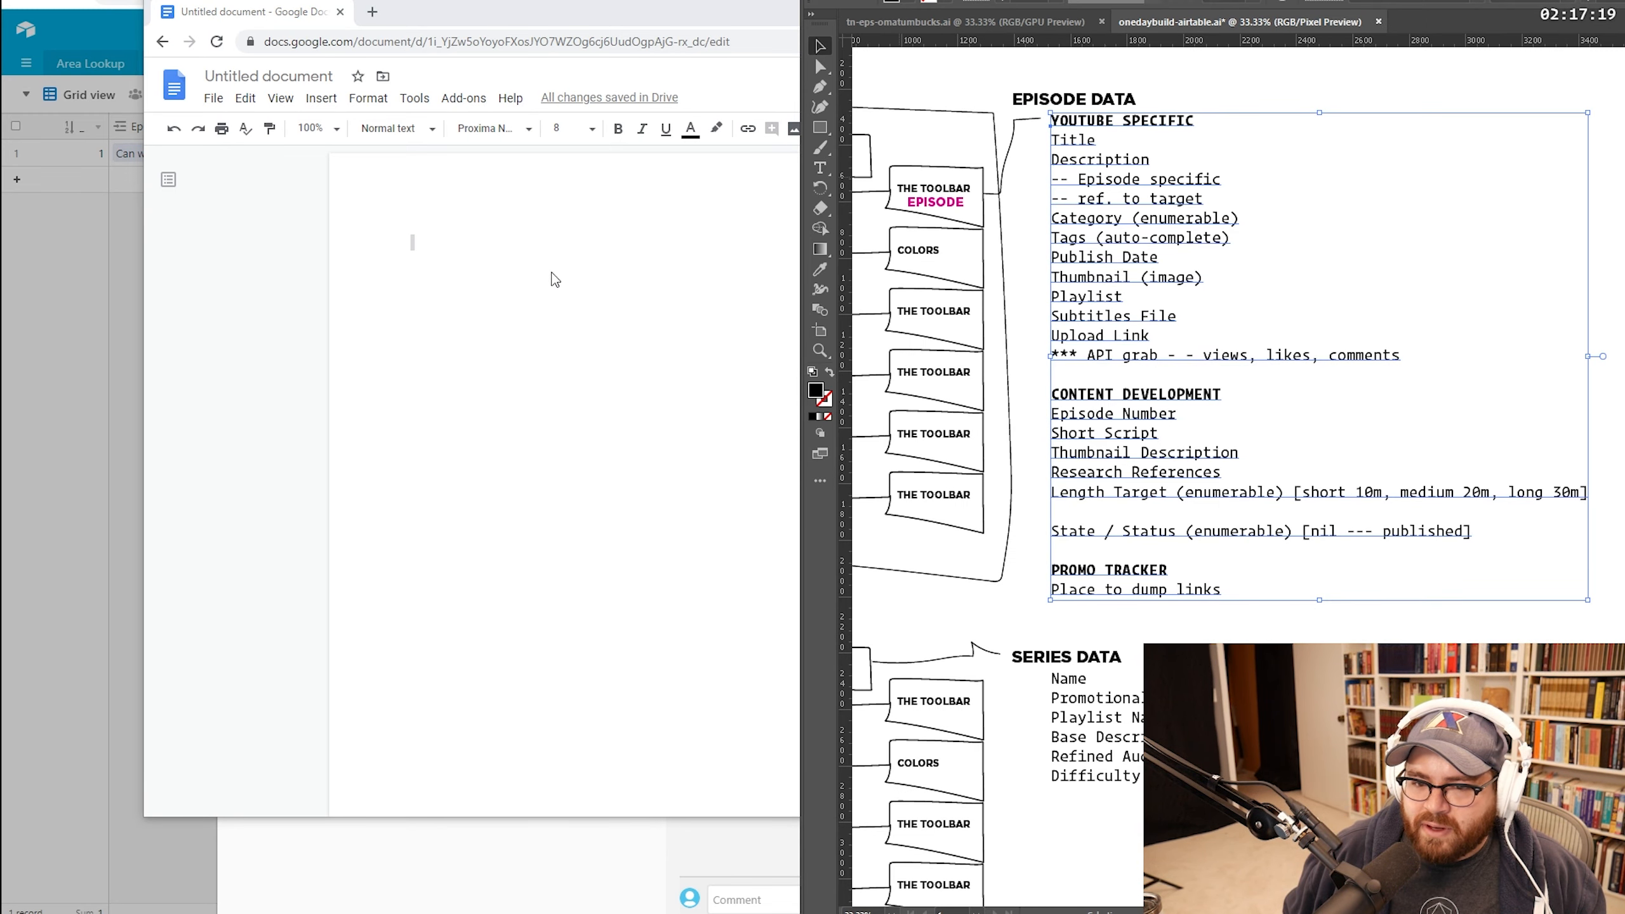
pyautogui.click(476, 272)
pyautogui.hotkey('ctrl', 'v')
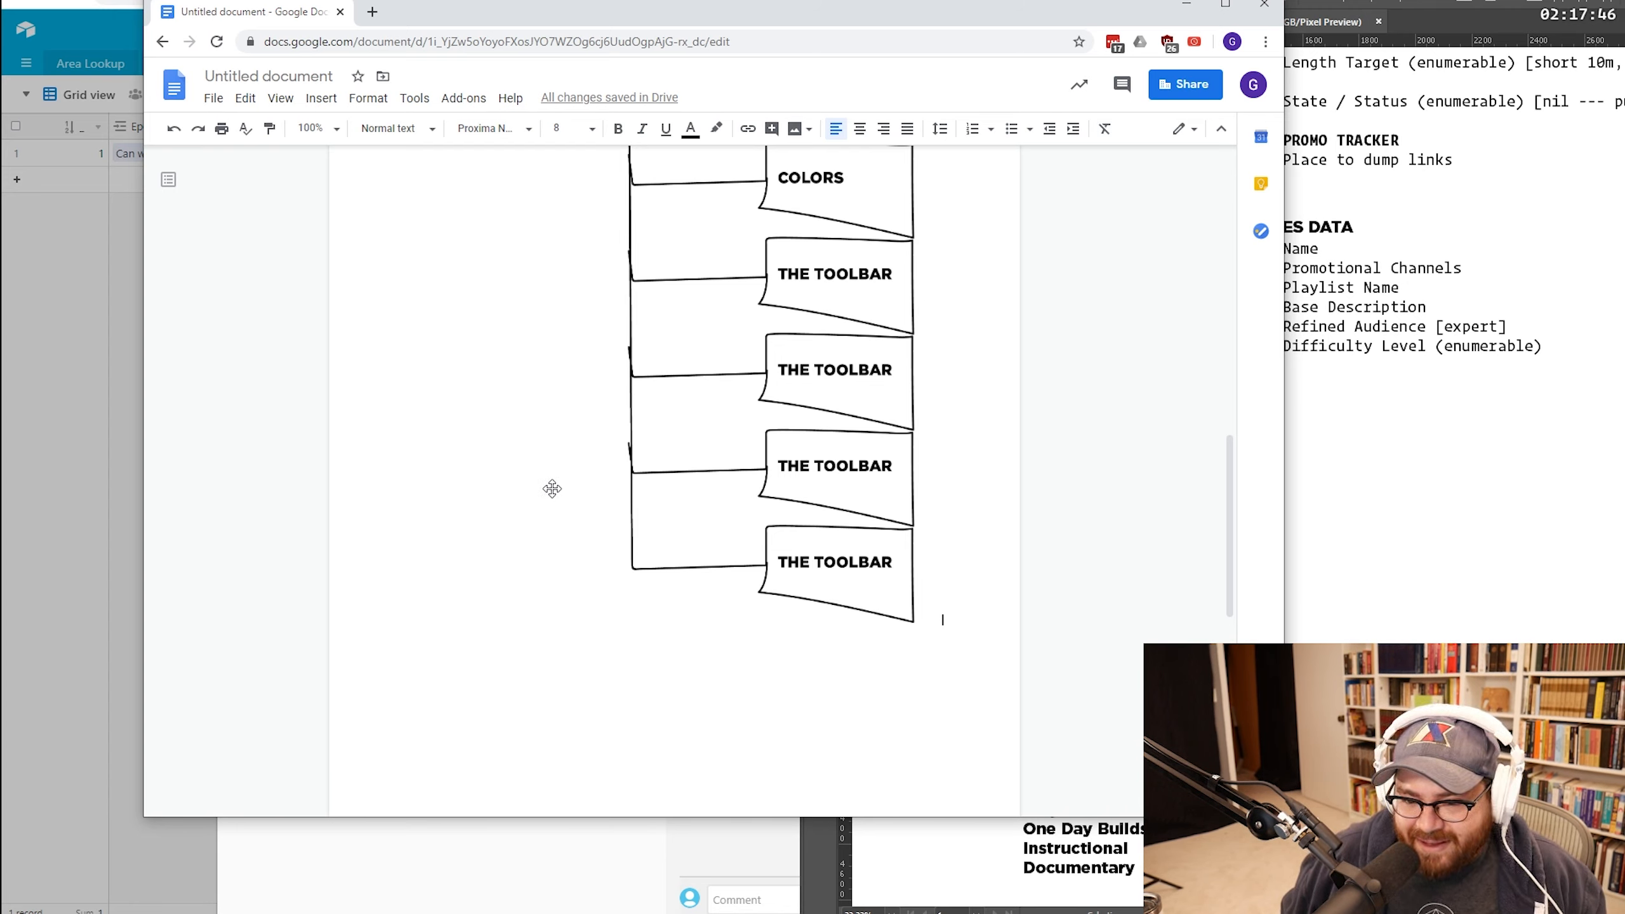
pyautogui.scroll(8, 552, 488)
pyautogui.scroll(5, 552, 488)
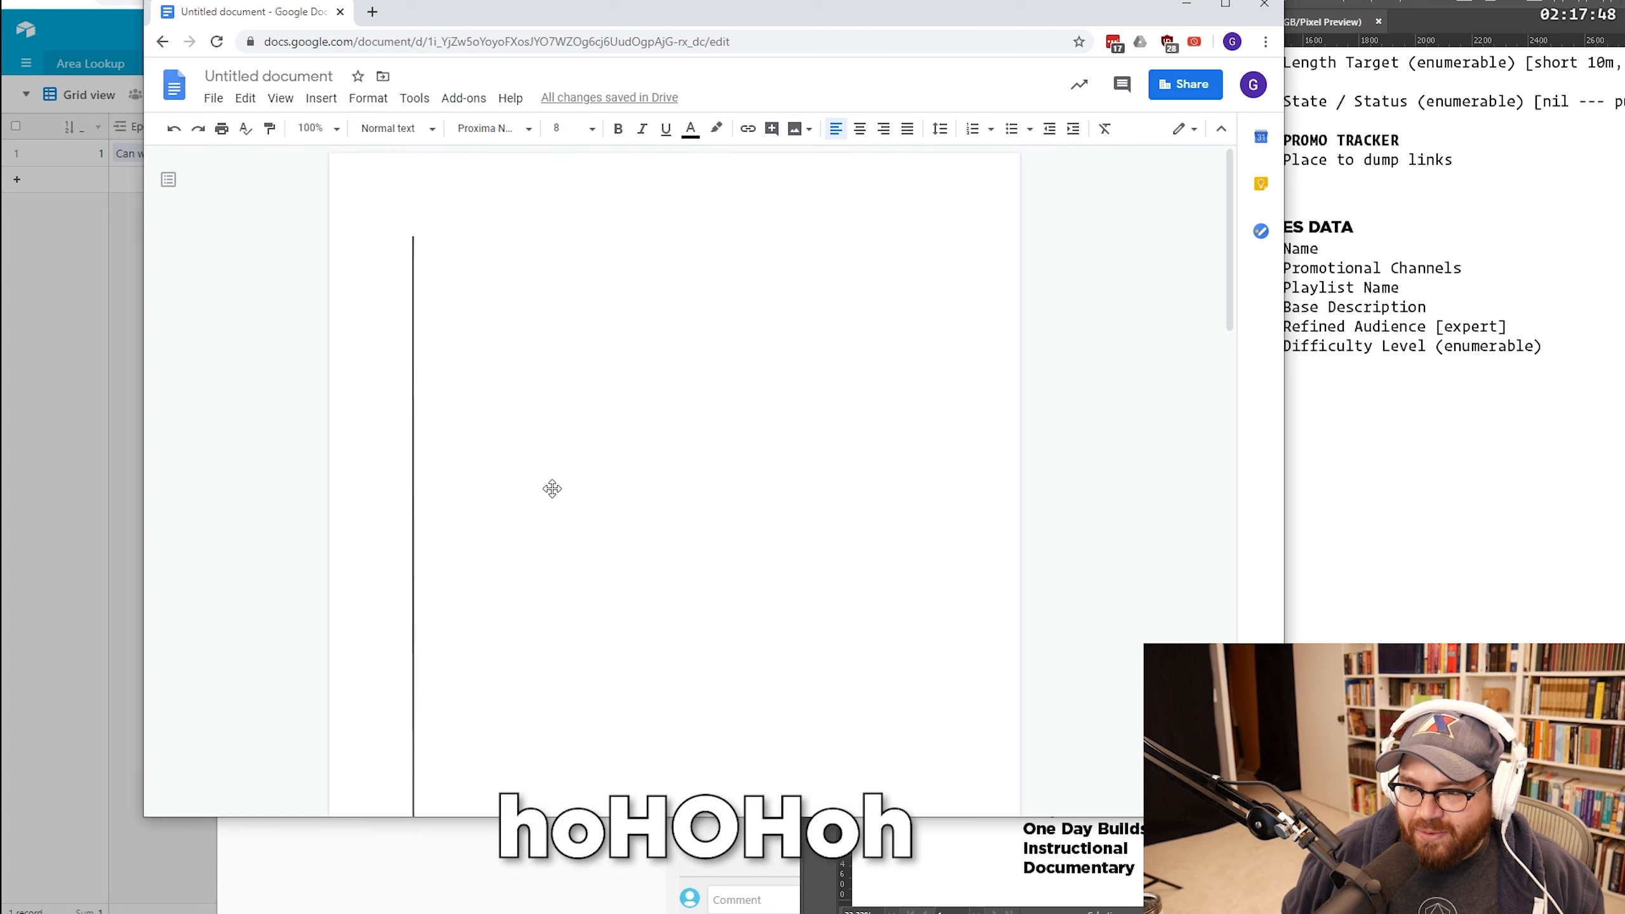
pyautogui.hotkey('ctrl', 'z')
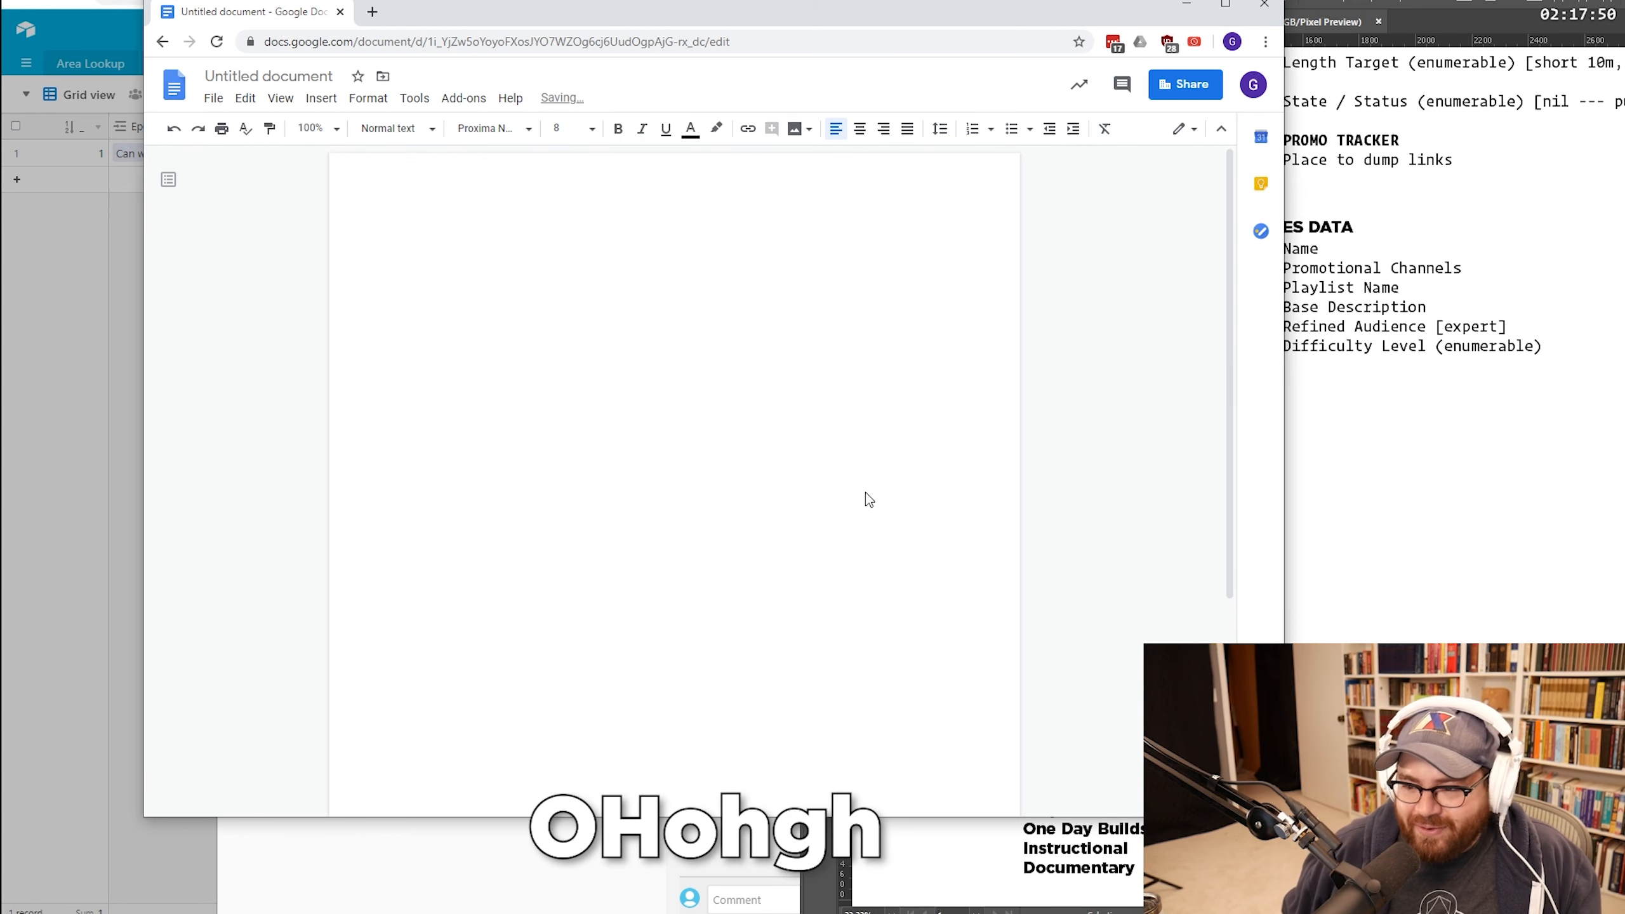
# Step: Copy from the design file again and retry pasting the episode artwork into the doc
pyautogui.click(1297, 490)
pyautogui.scroll(5, 1296, 517)
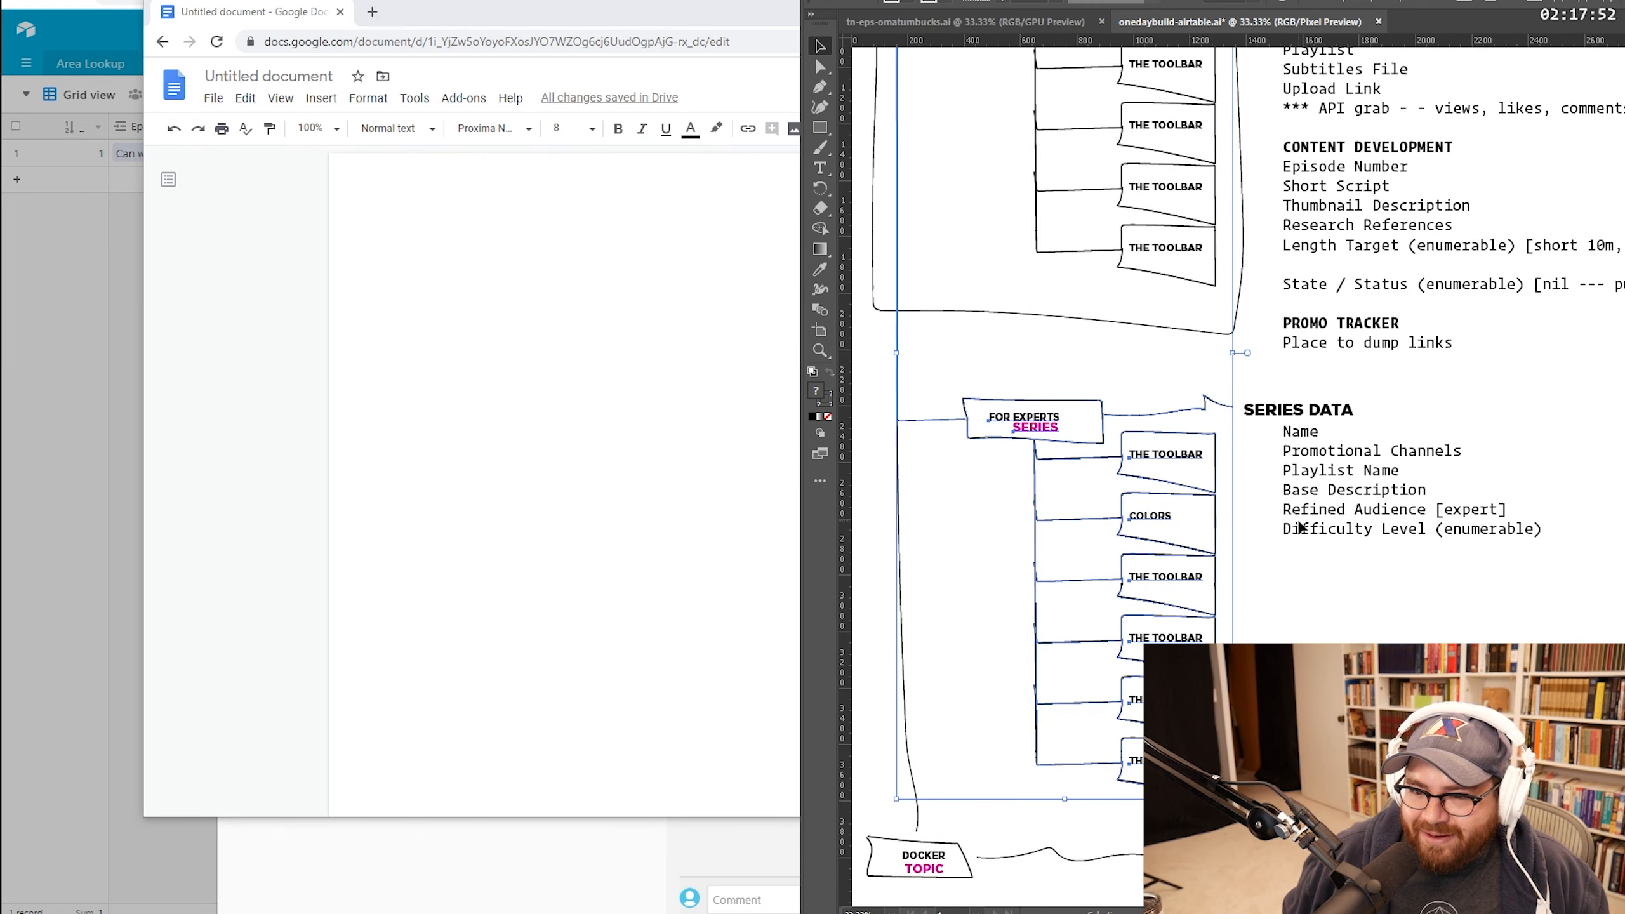
pyautogui.scroll(-4, 1298, 525)
pyautogui.scroll(-3, 1301, 531)
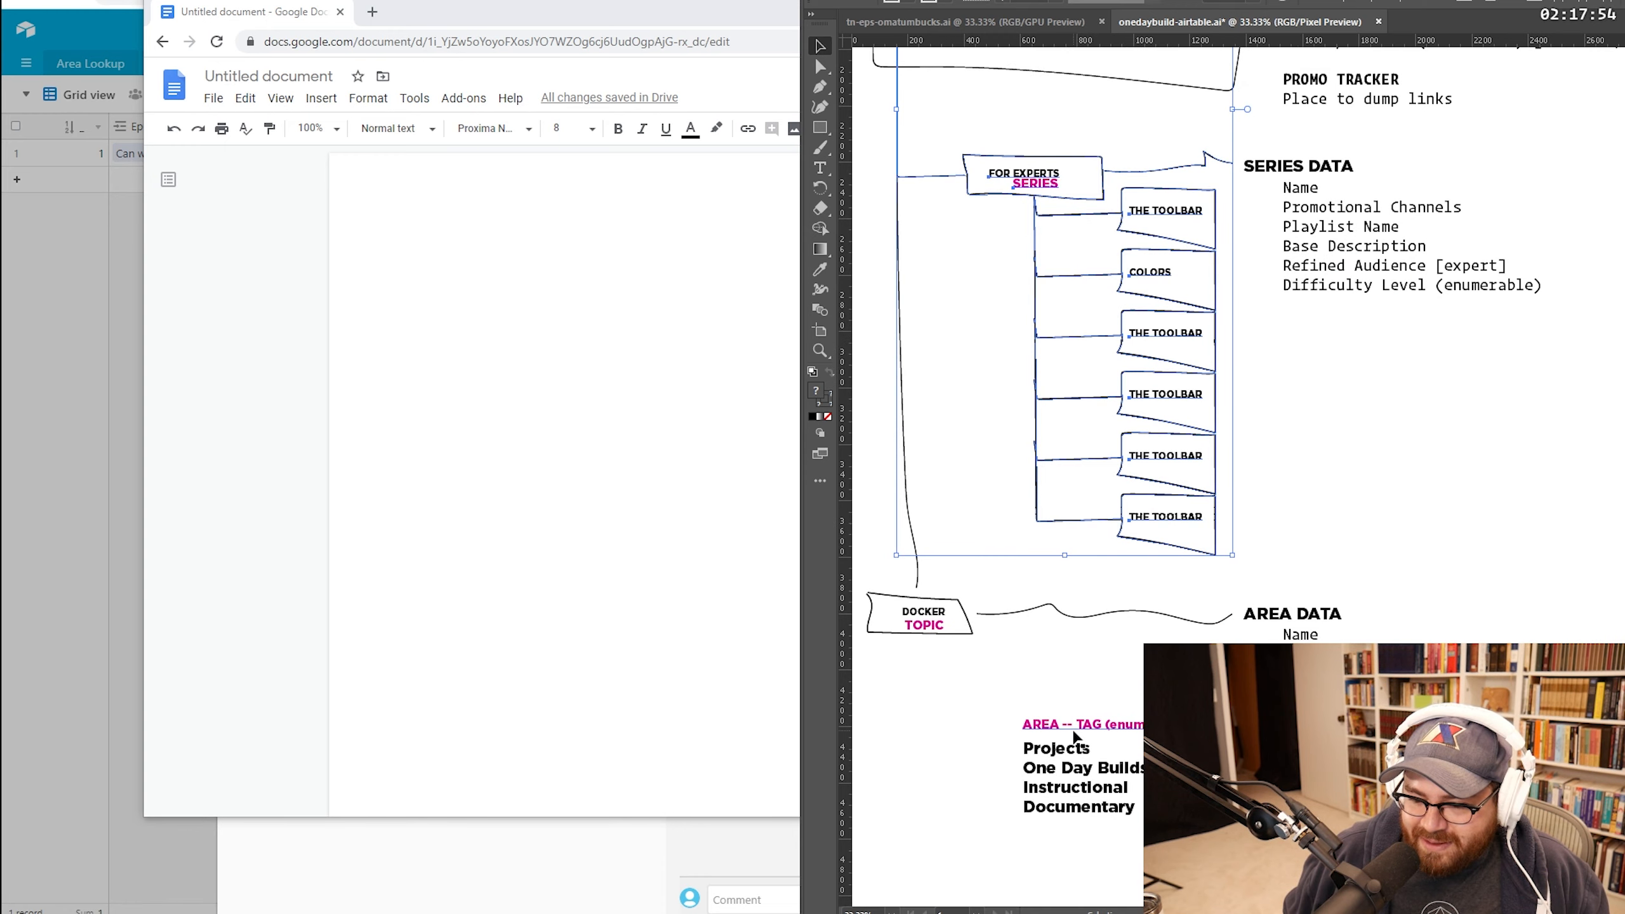
pyautogui.click(659, 500)
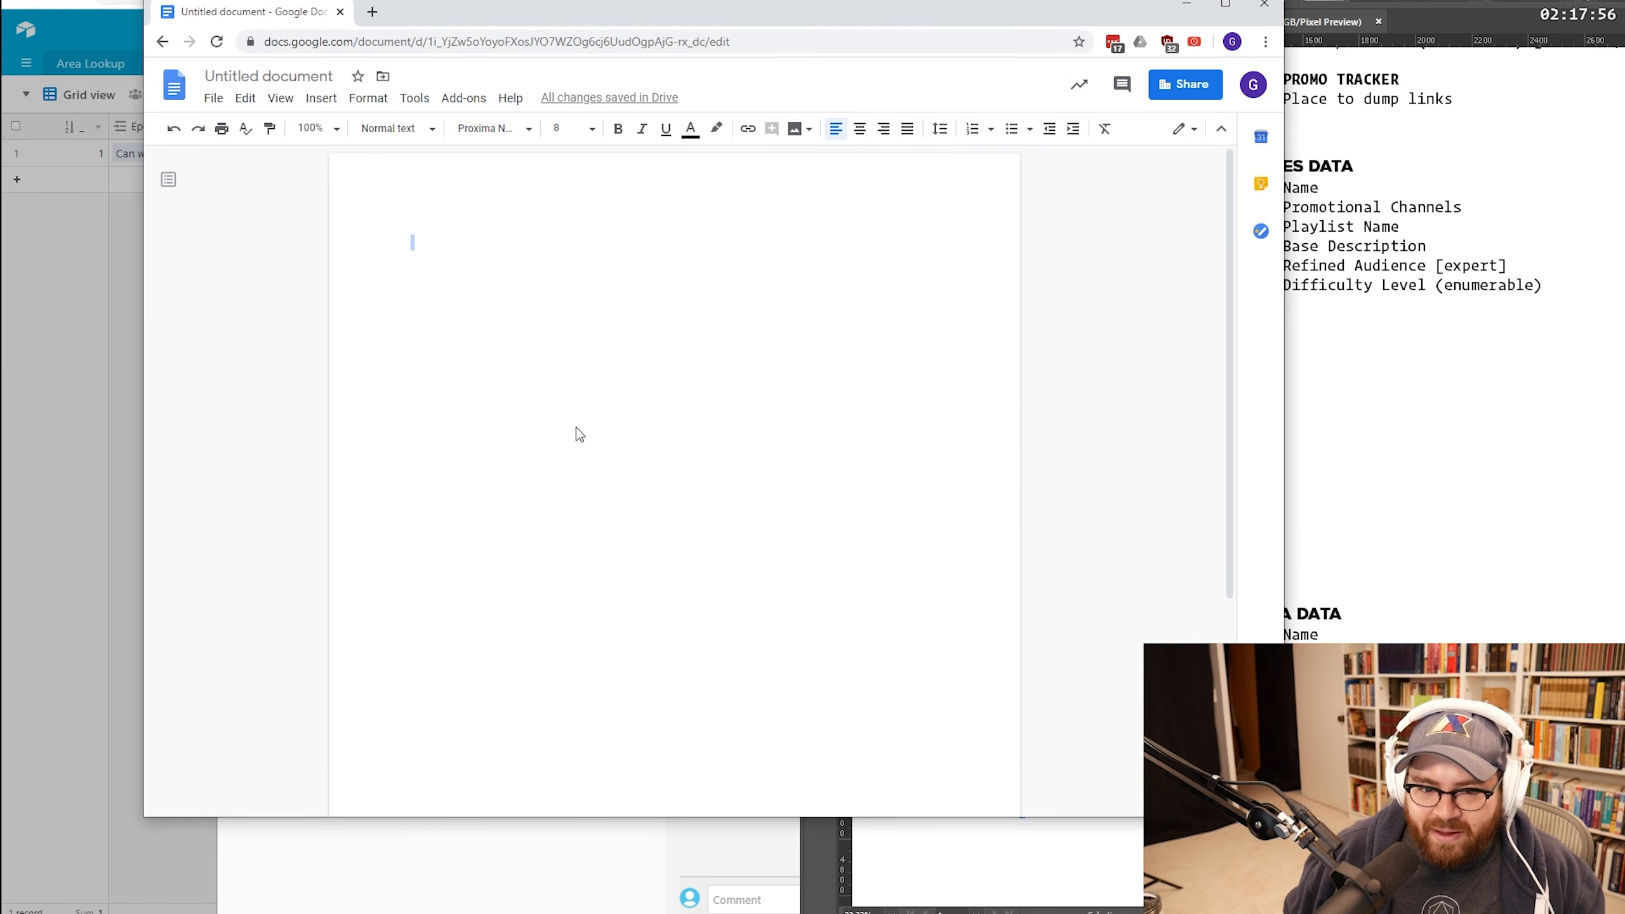
pyautogui.hotkey('ctrl', 'v')
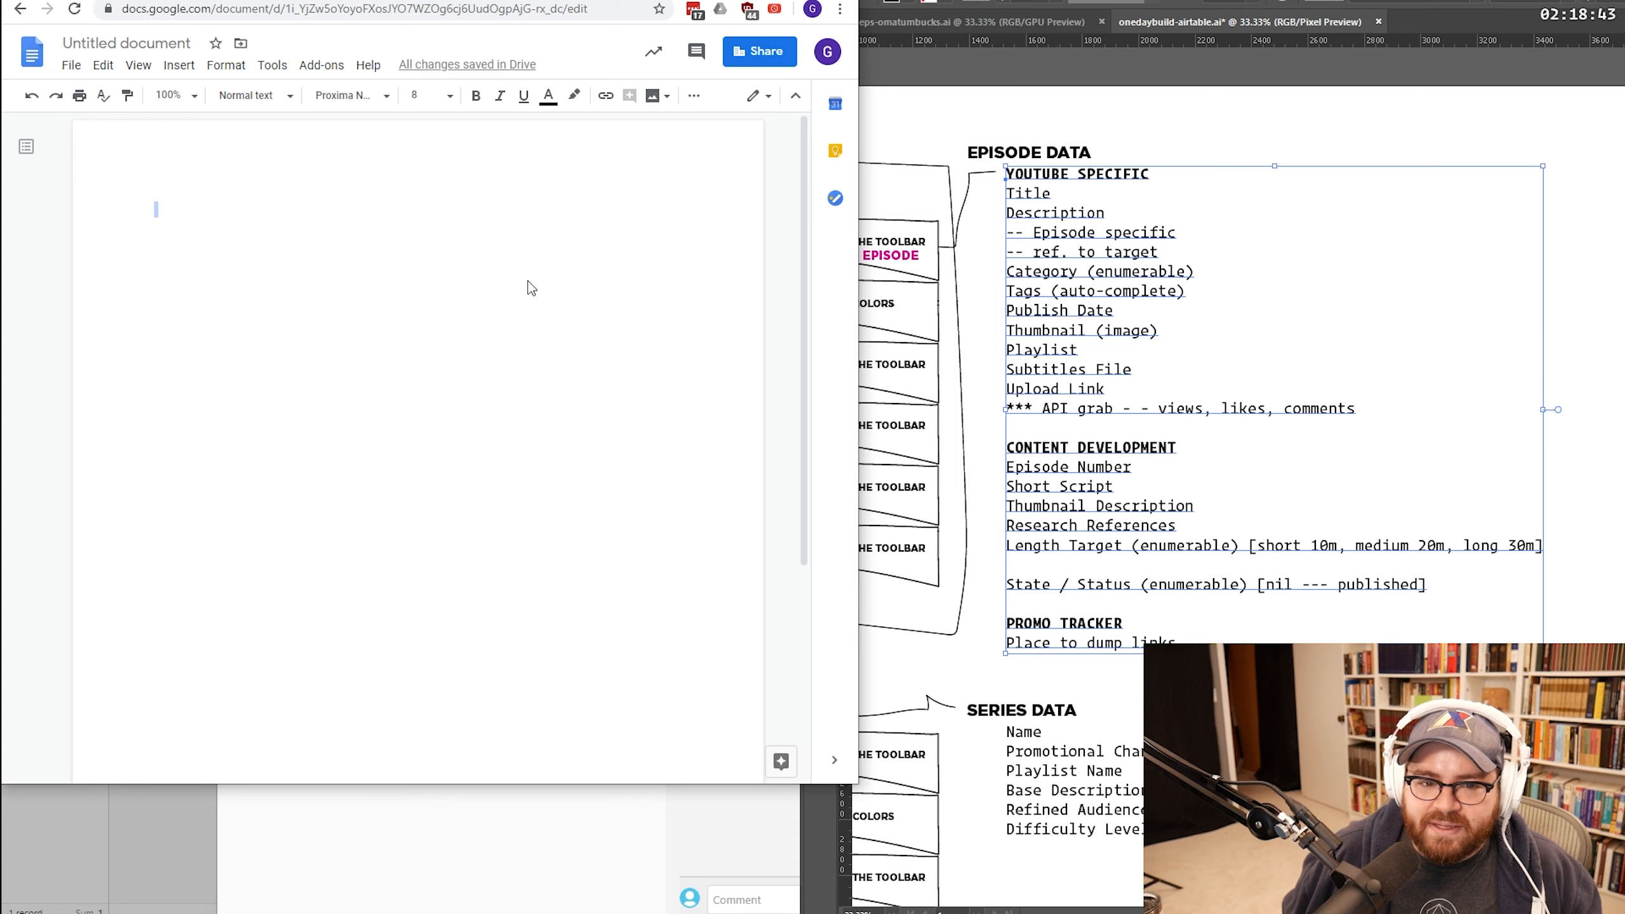
pyautogui.hotkey('ctrl', 'v')
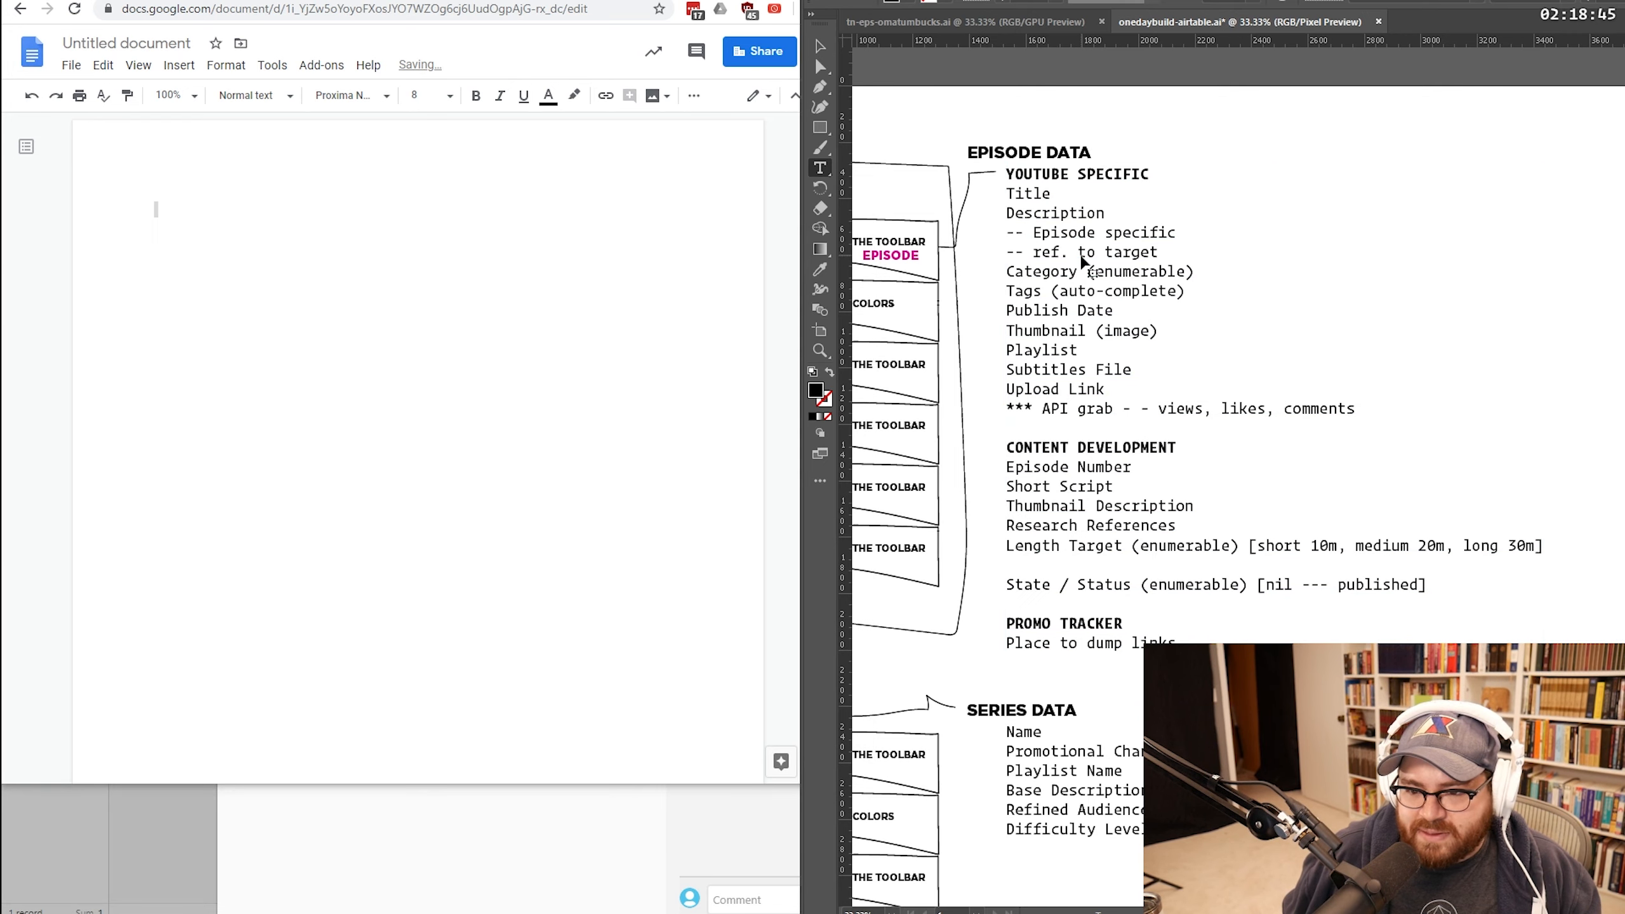
# Step: Copy all the episode field text and paste it into the Google Doc as plain text
pyautogui.hotkey('ctrl', 'a')
pyautogui.hotkey('ctrl', 'c')
pyautogui.hotkey('alt', 'Tab')
pyautogui.hotkey('ctrl', 'v')
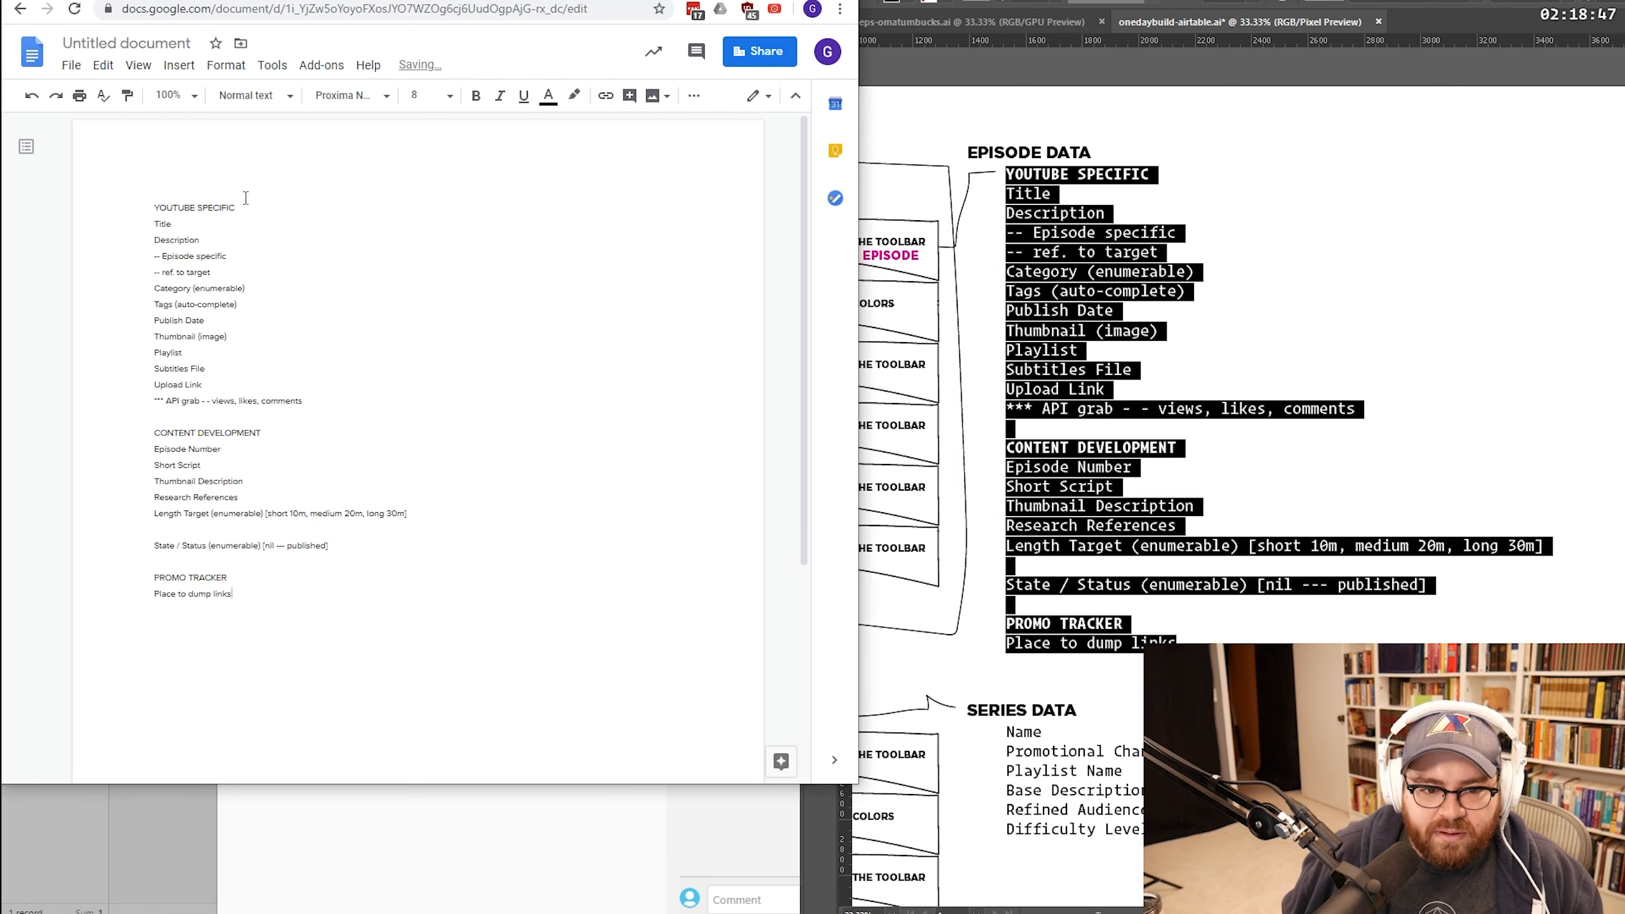
# Step: Bold the YOUTUBE SPECIFIC heading and select the CONTENT DEVELOPMENT heading in the outline
pyautogui.moveTo(248, 201); pyautogui.dragTo(56, 202)
pyautogui.hotkey('ctrl', 'b')
pyautogui.moveTo(263, 432); pyautogui.dragTo(59, 433)
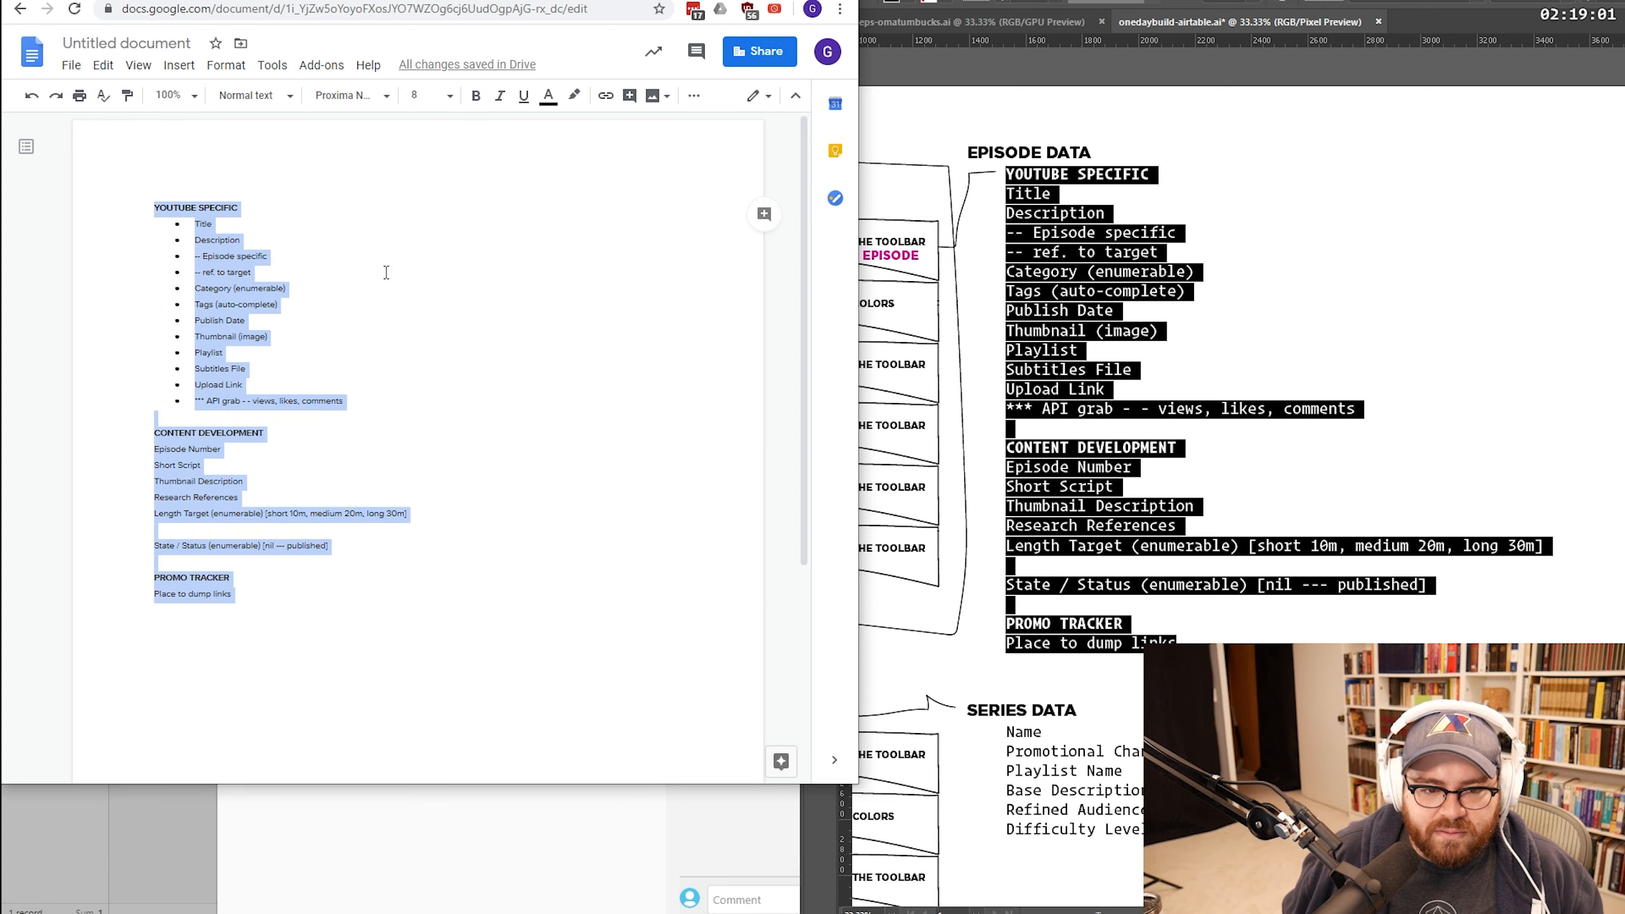
pyautogui.click(386, 273)
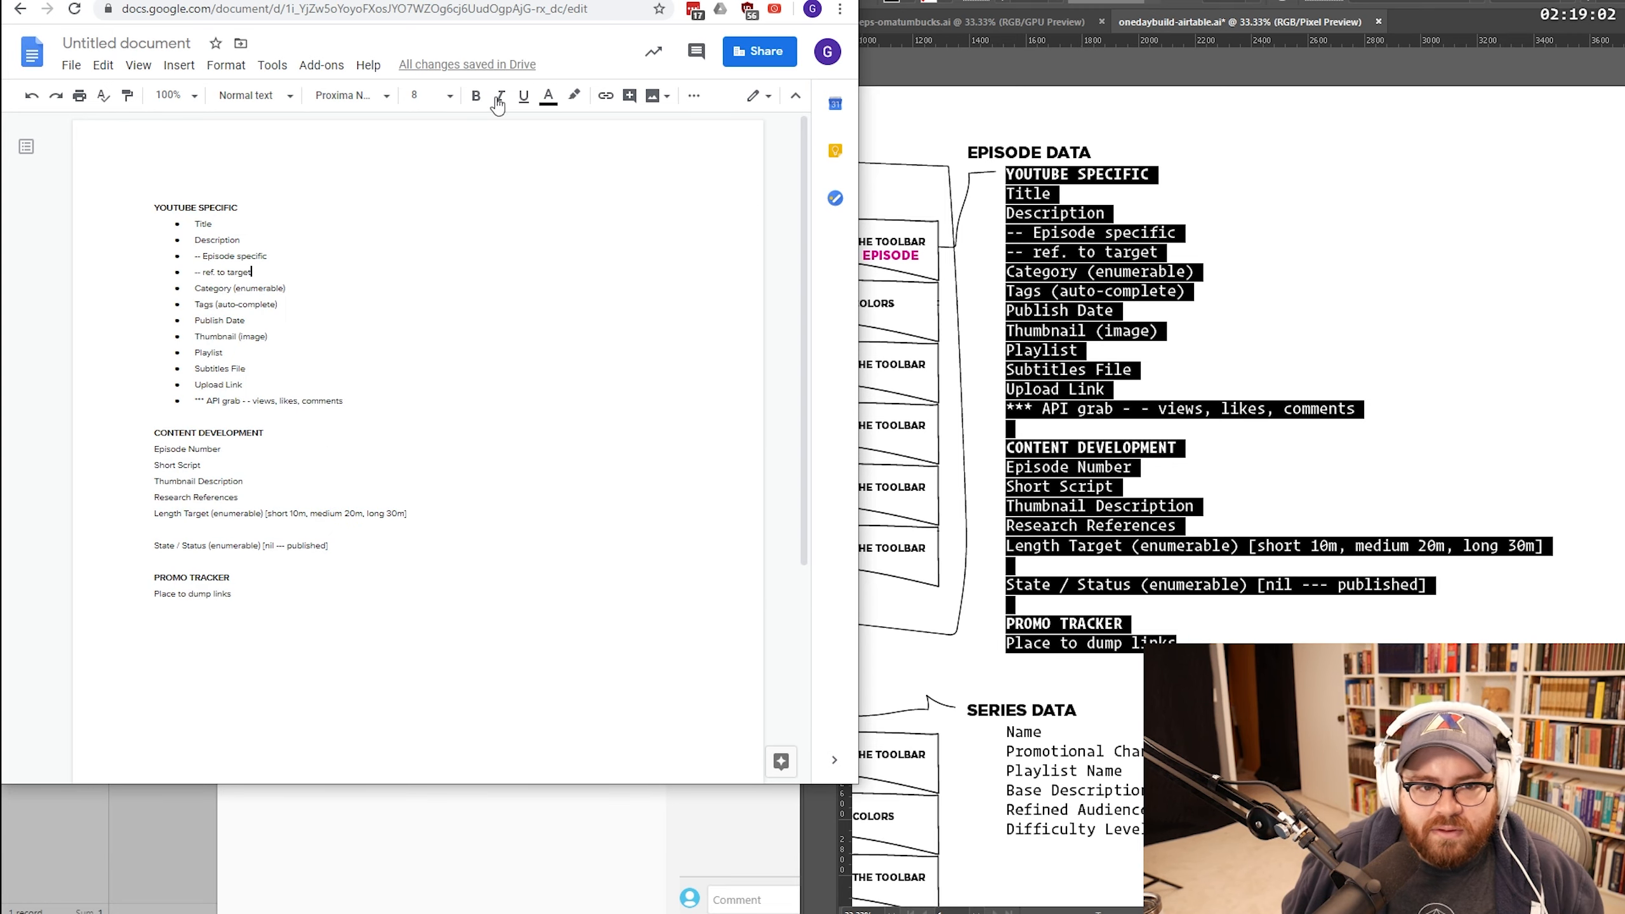
pyautogui.hotkey('alt', 'Tab')
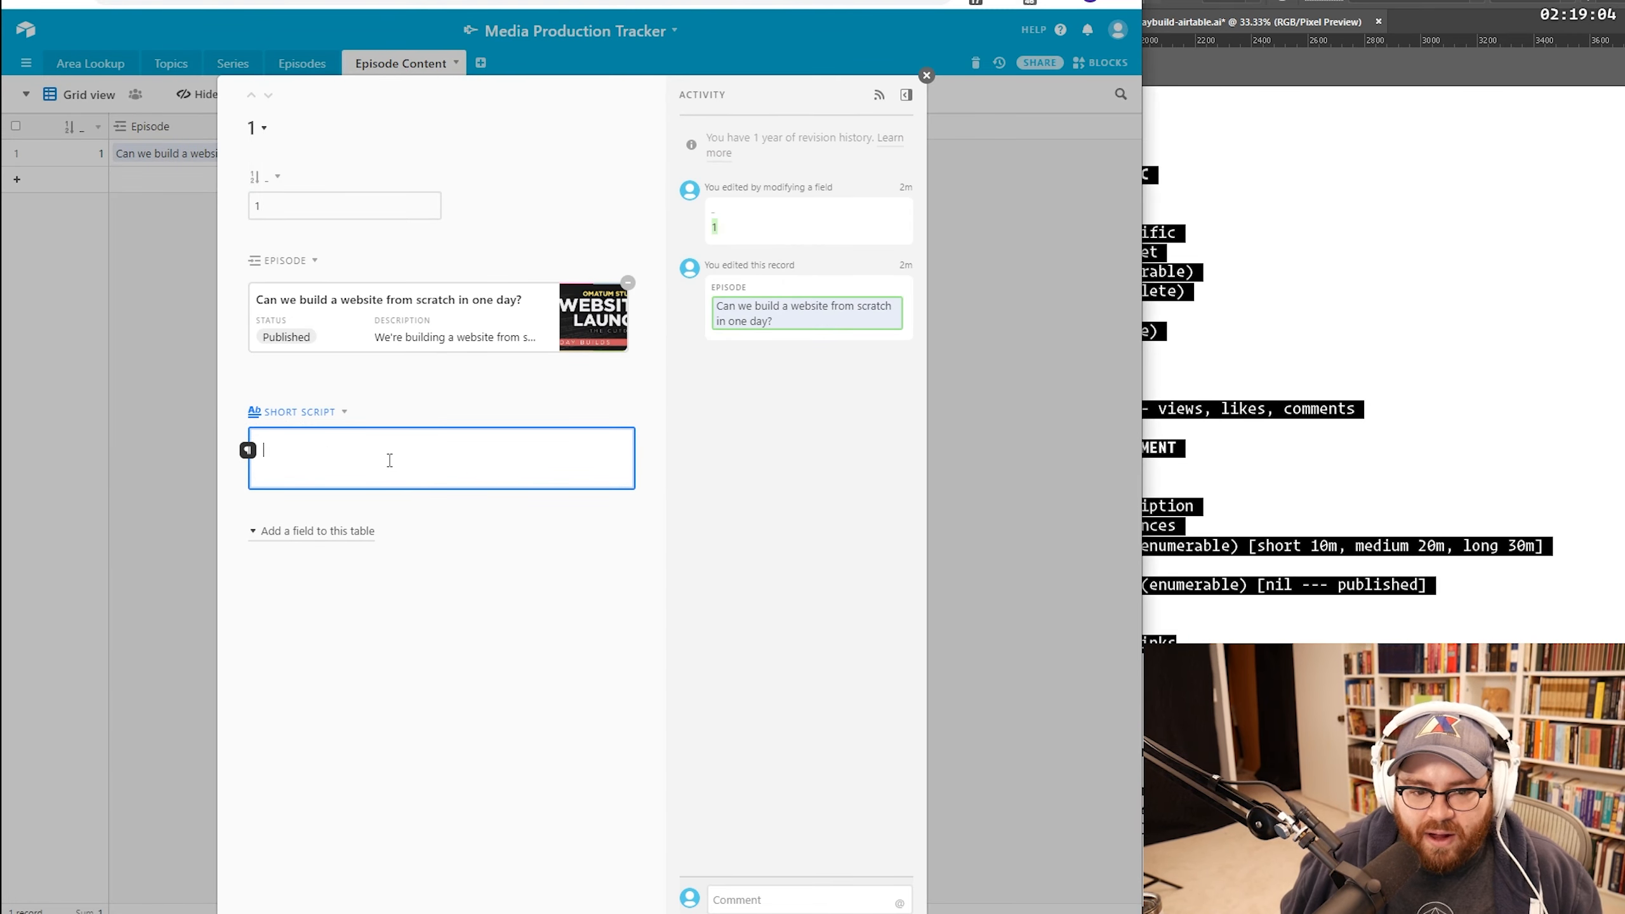
pyautogui.hotkey('ctrl', 'v')
pyautogui.scroll(-2, 389, 452)
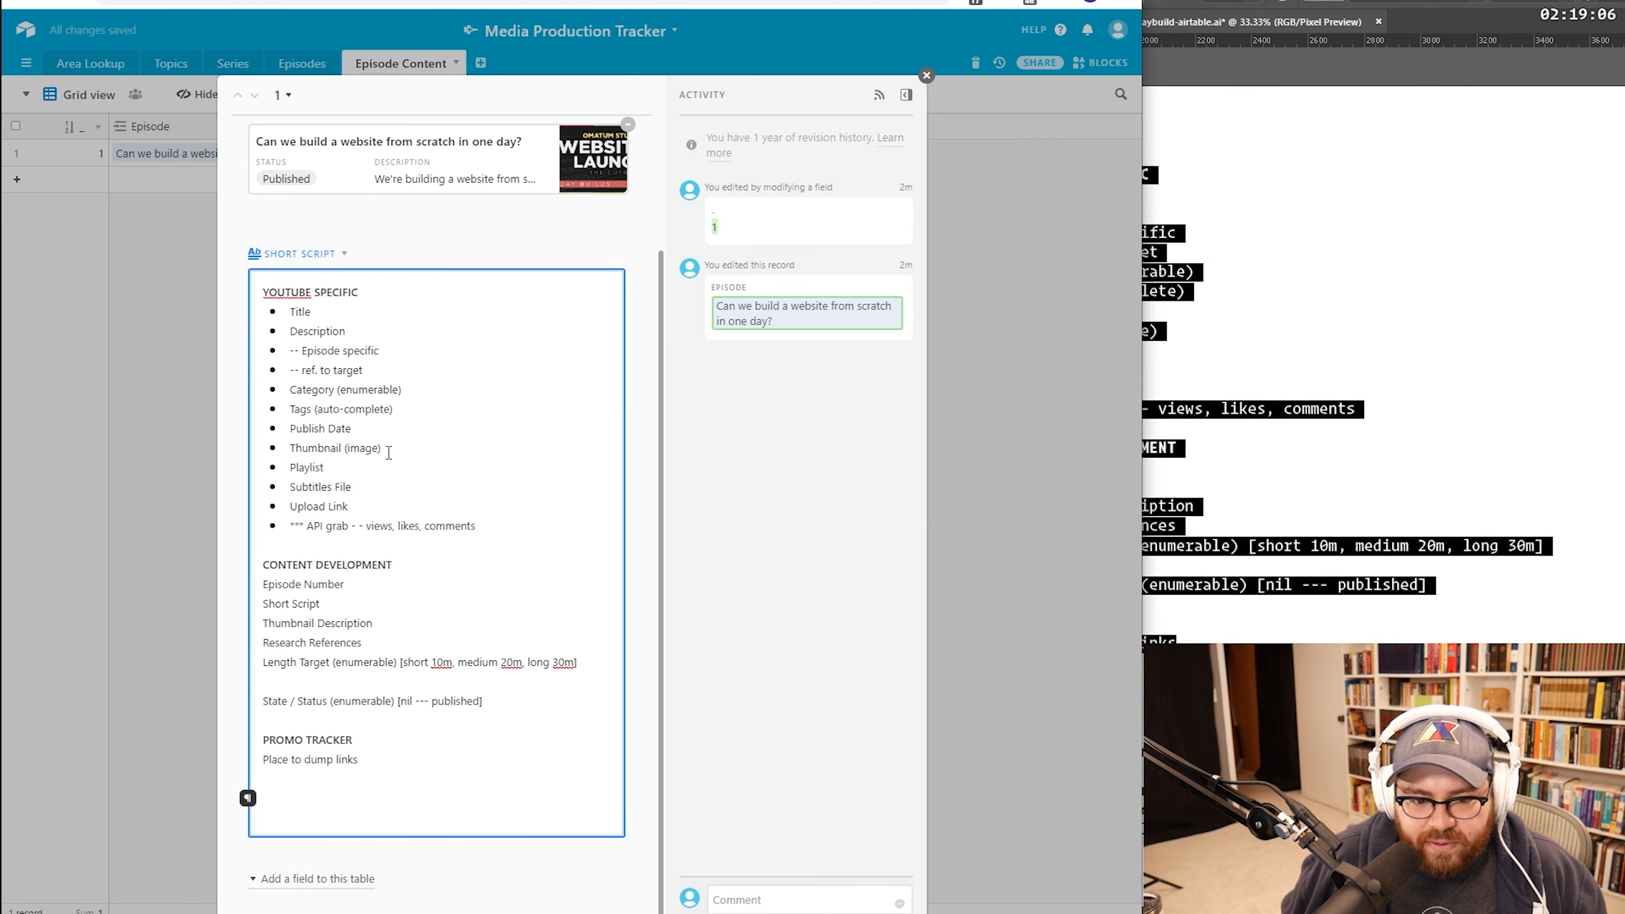
pyautogui.scroll(3, 448, 530)
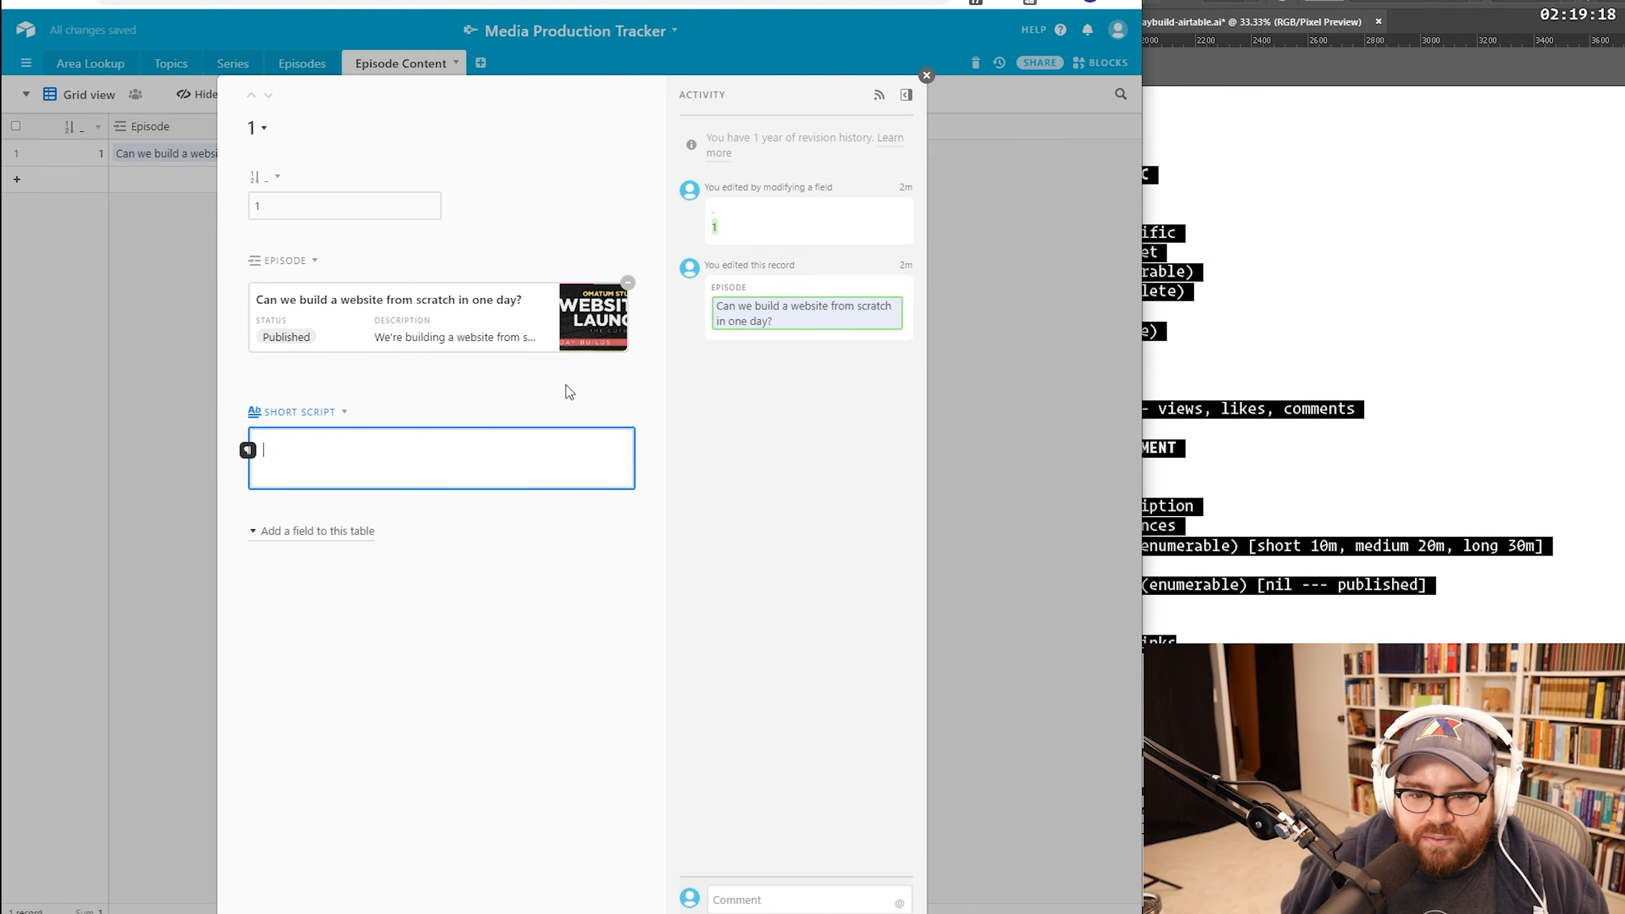
pyautogui.click(758, 269)
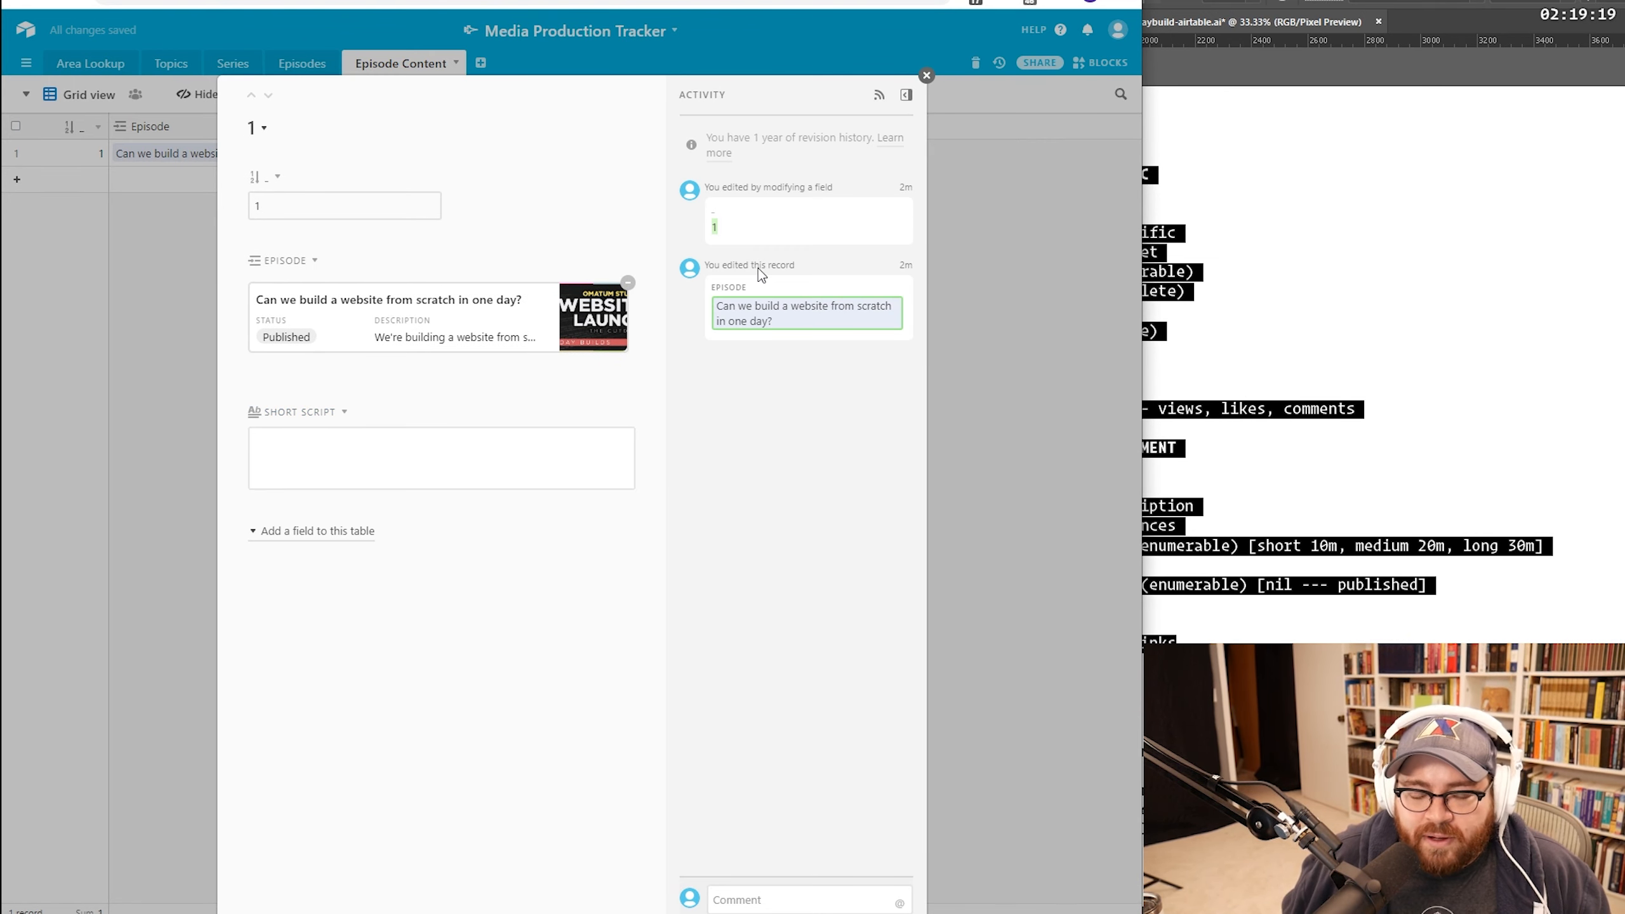